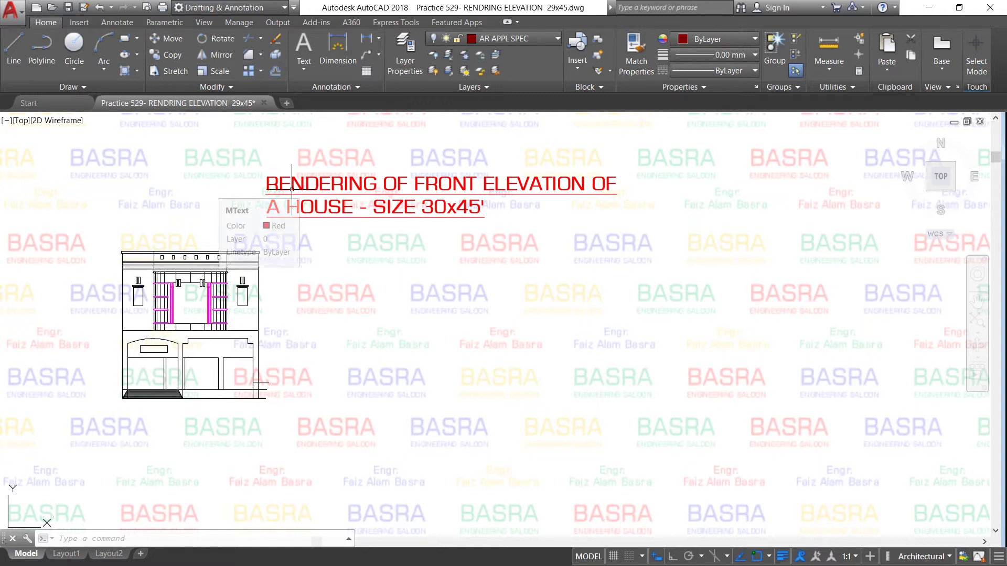
Zoom in and out over the house elevation to inspect its lower right corner
scroll(291, 186, up, 2)
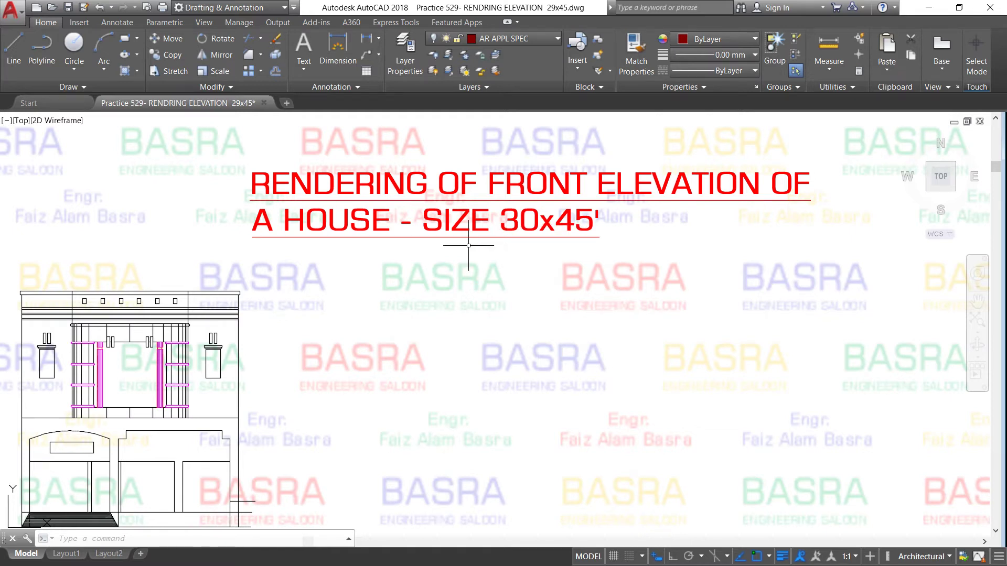
scroll(475, 245, down, 2)
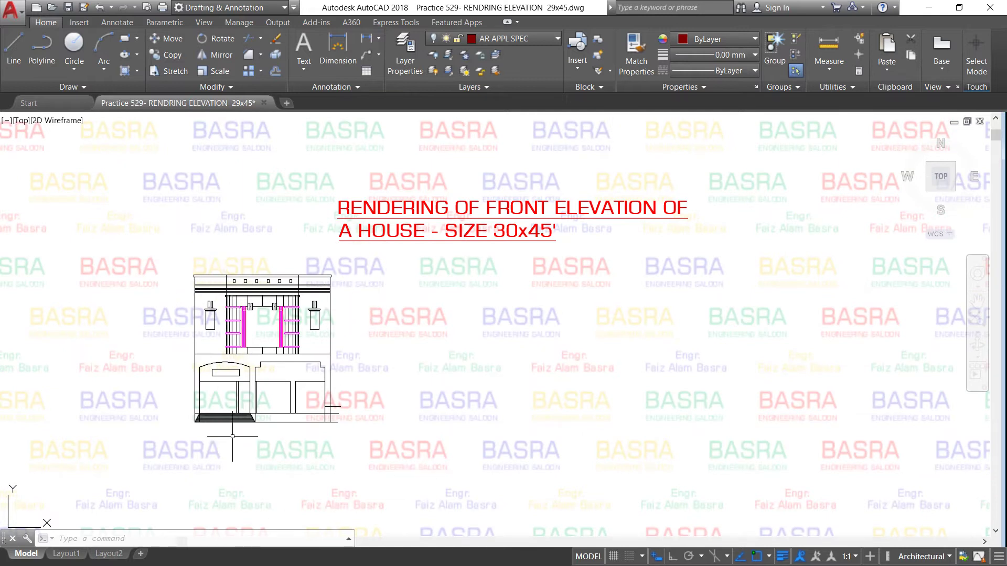
scroll(233, 436, up, 2)
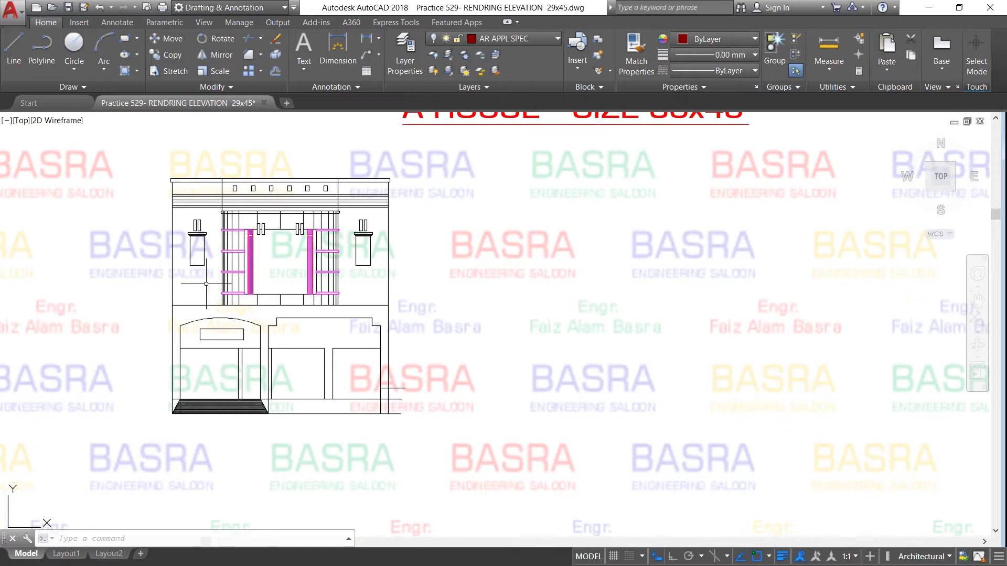
scroll(206, 262, up, 2)
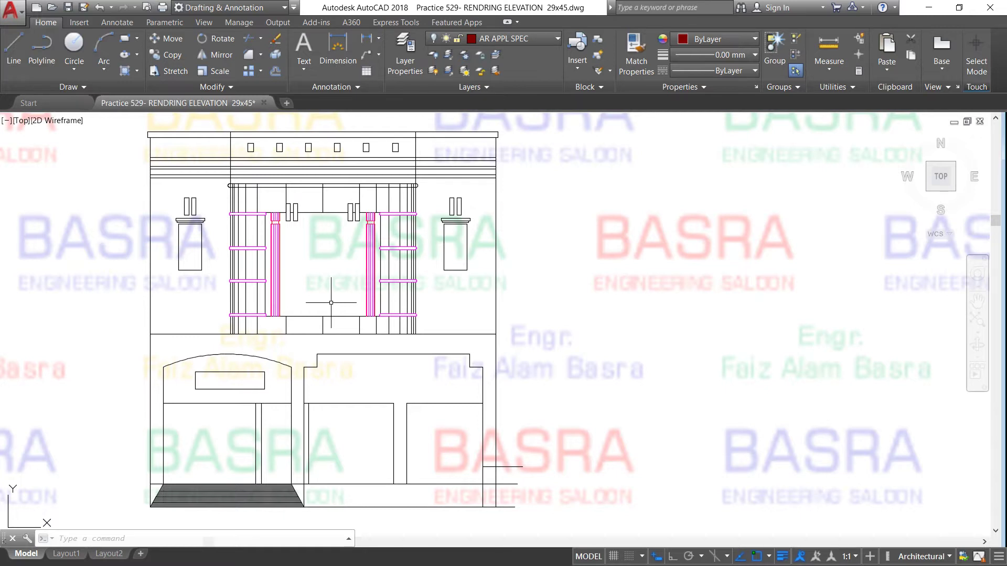
scroll(331, 303, down, 2)
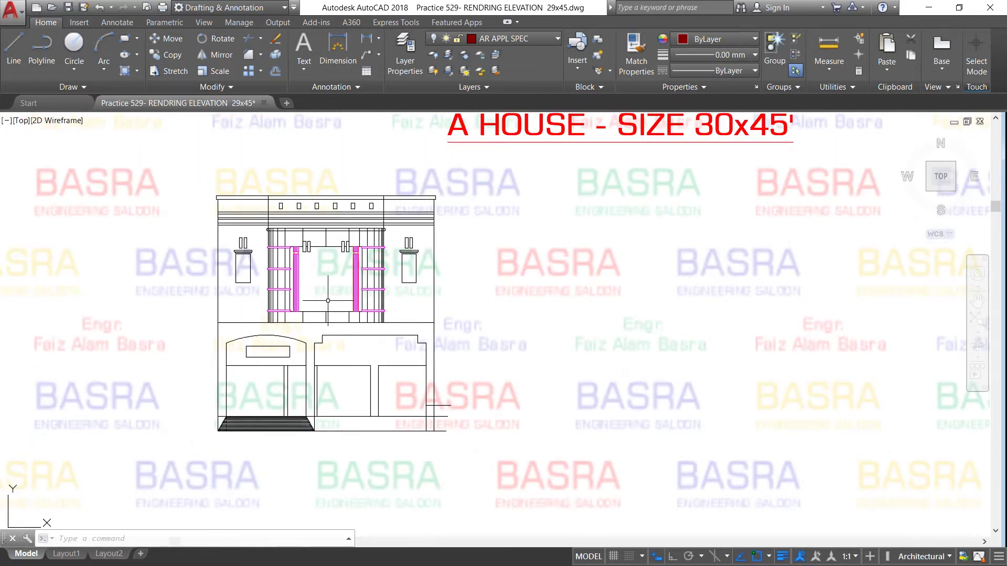
scroll(327, 301, down, 2)
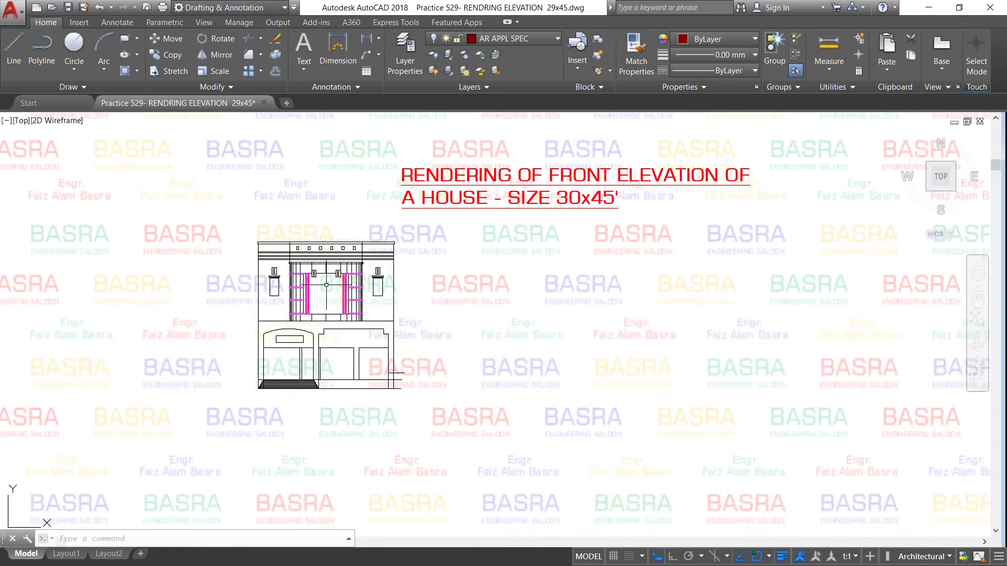
scroll(326, 284, up, 2)
scroll(263, 326, up, 2)
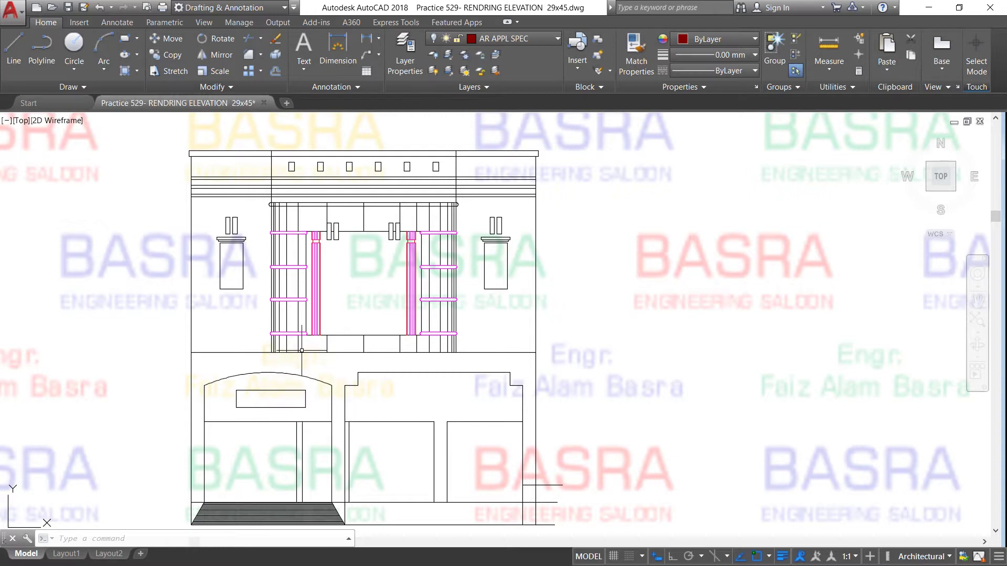
scroll(273, 328, down, 2)
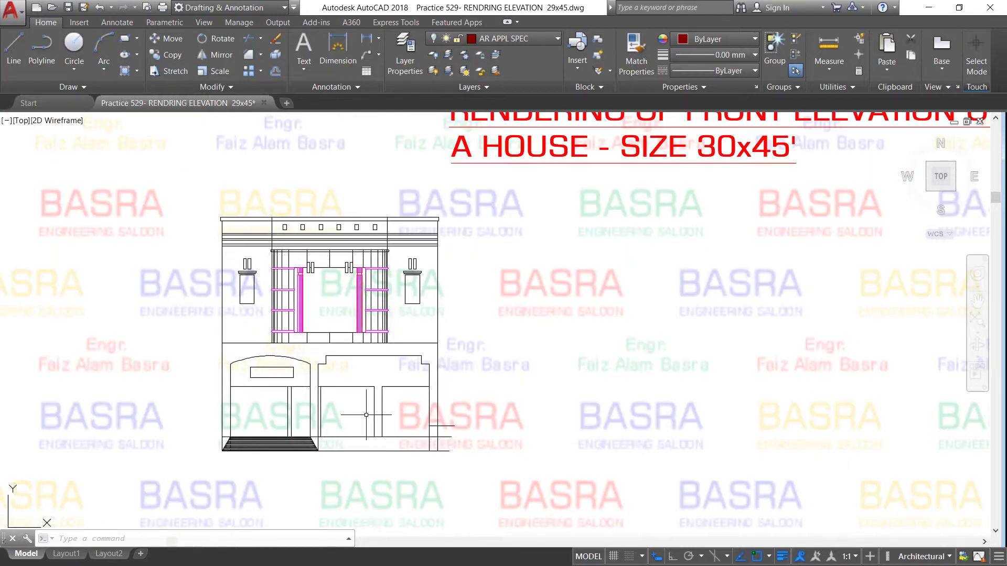
scroll(368, 404, up, 2)
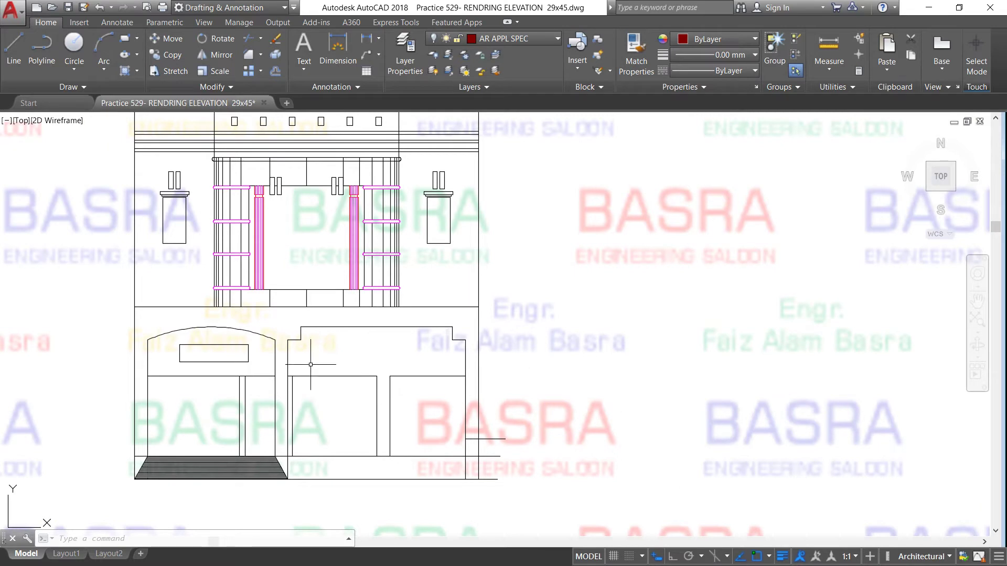
scroll(306, 360, down, 2)
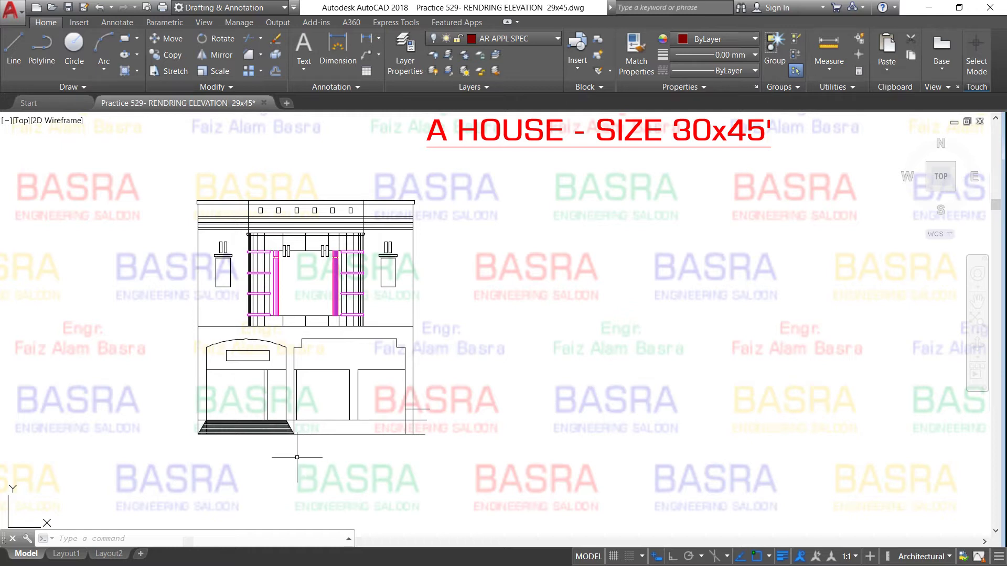
scroll(283, 367, up, 2)
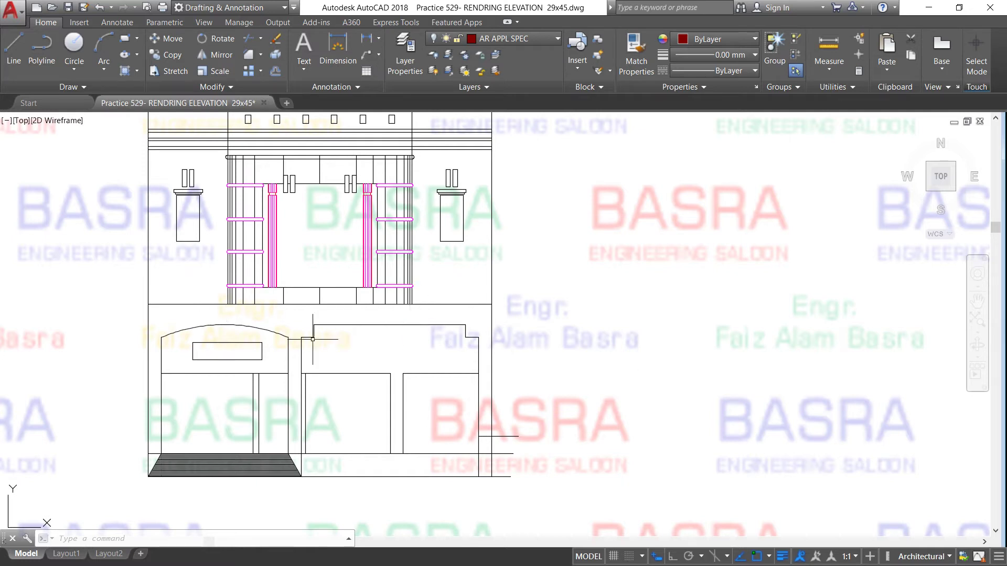
scroll(226, 335, down, 1)
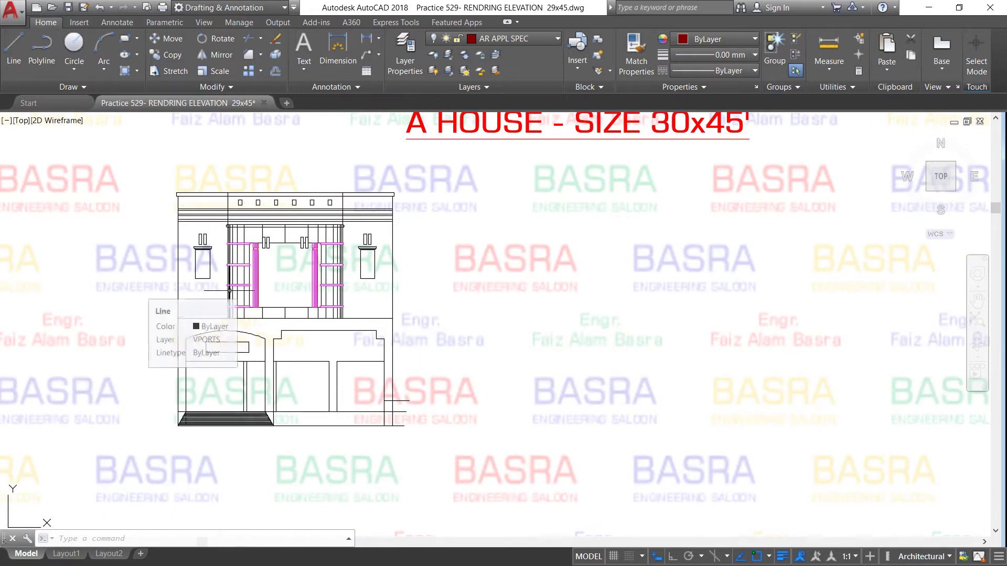
scroll(230, 290, up, 2)
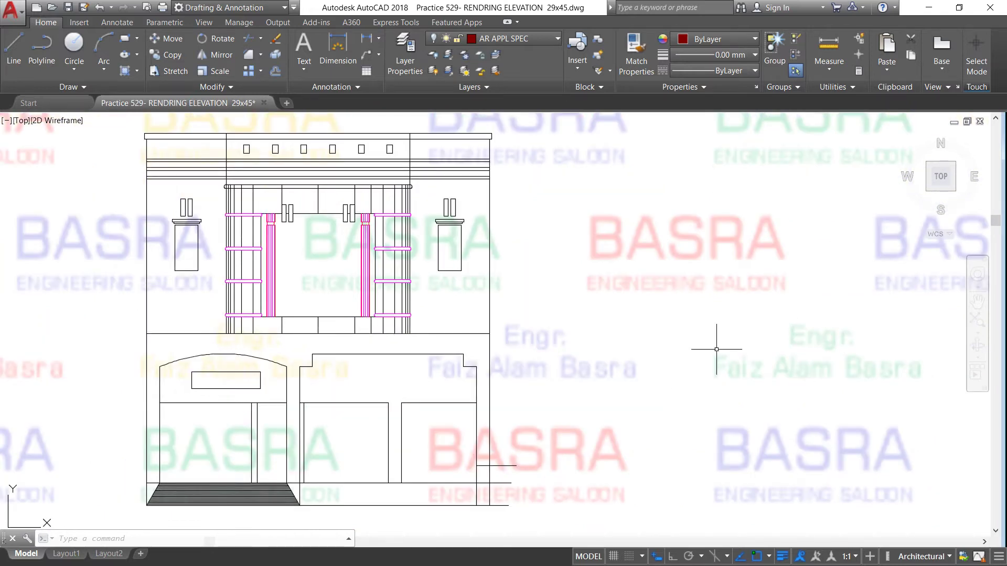
Erase the two short stray lines at lower right and turn on the AR APPL SPEC layer
click(507, 466)
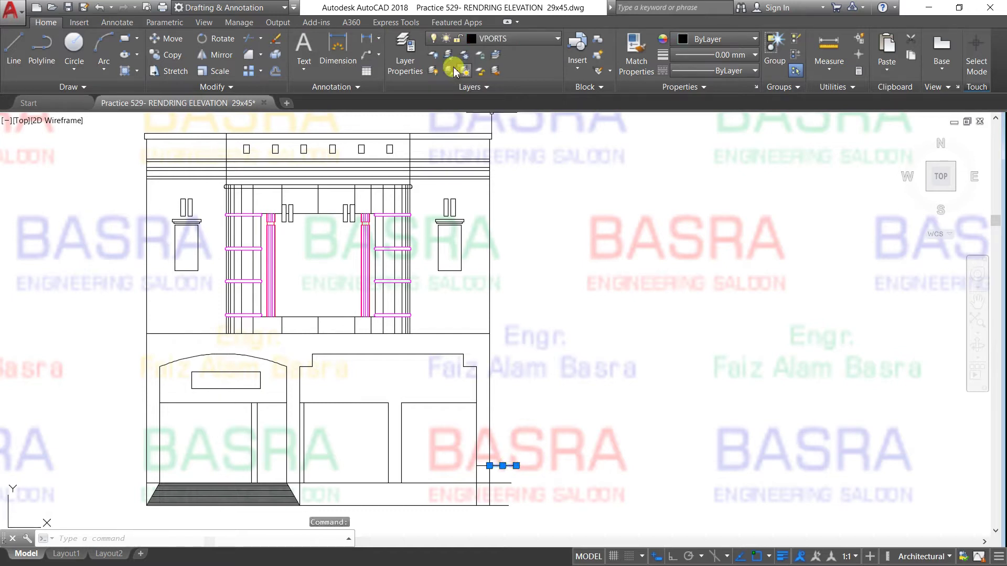
click(276, 39)
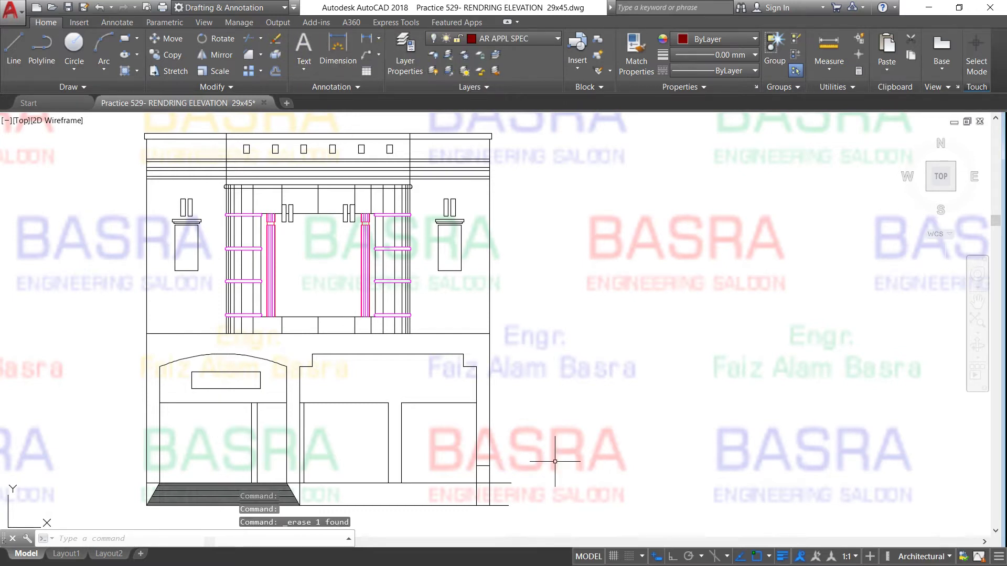
click(483, 466)
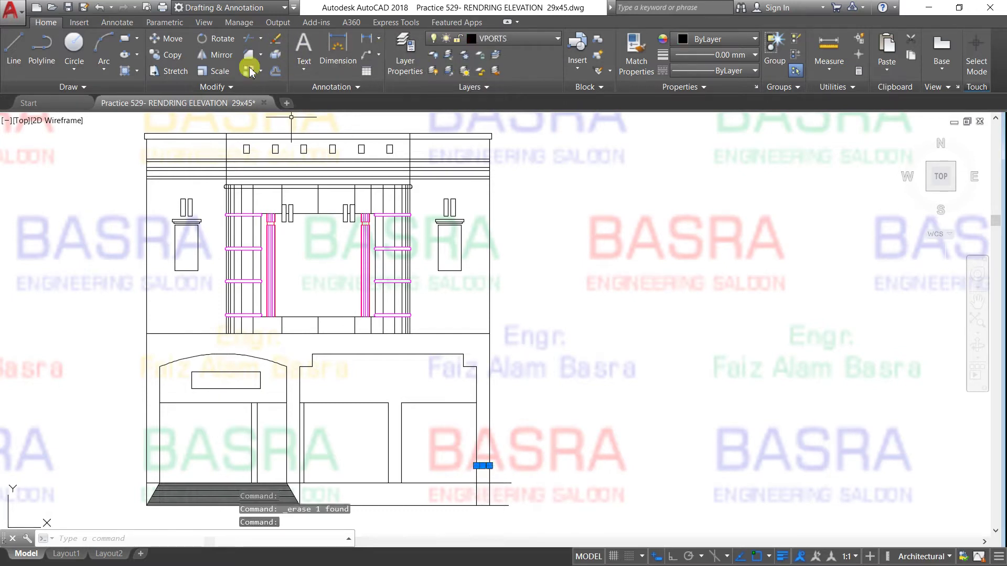
click(274, 39)
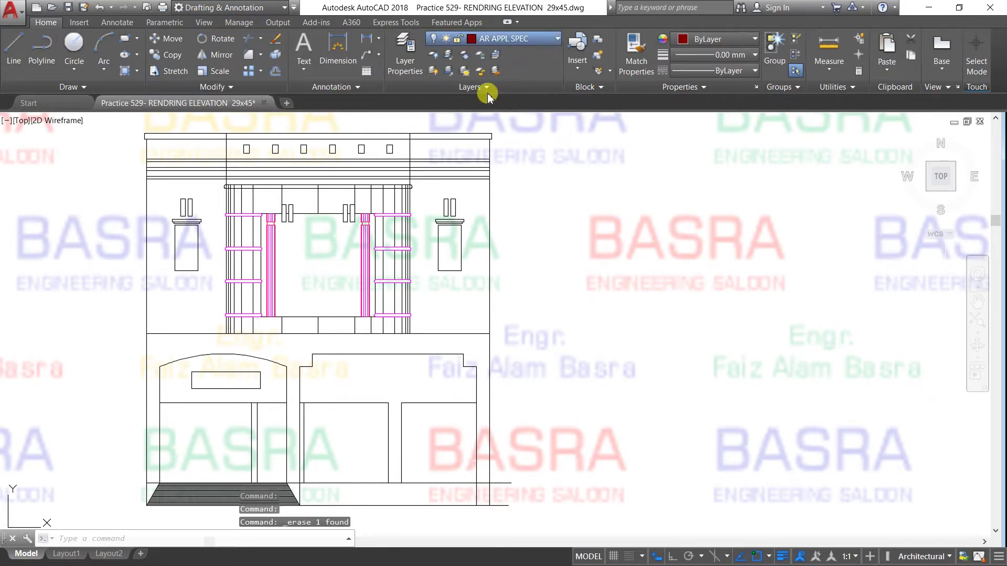
click(498, 39)
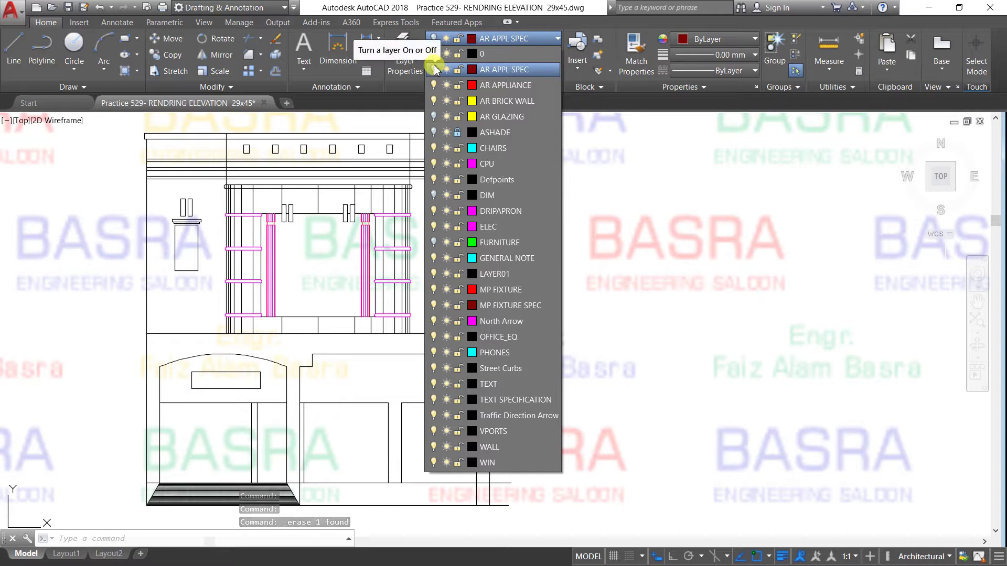
click(434, 69)
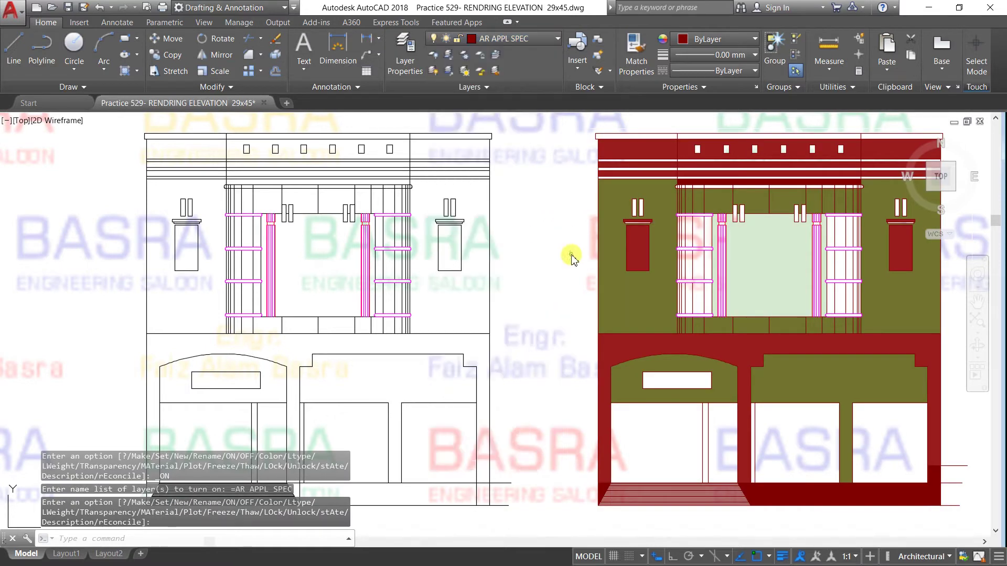
scroll(265, 282, down, 4)
scroll(503, 281, up, 2)
scroll(472, 284, up, 3)
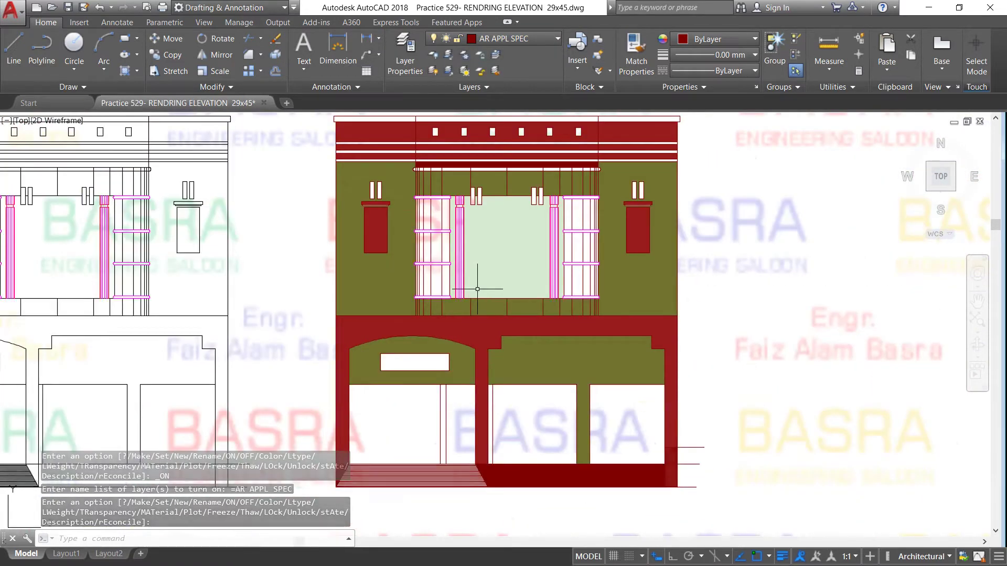
scroll(477, 315, down, 2)
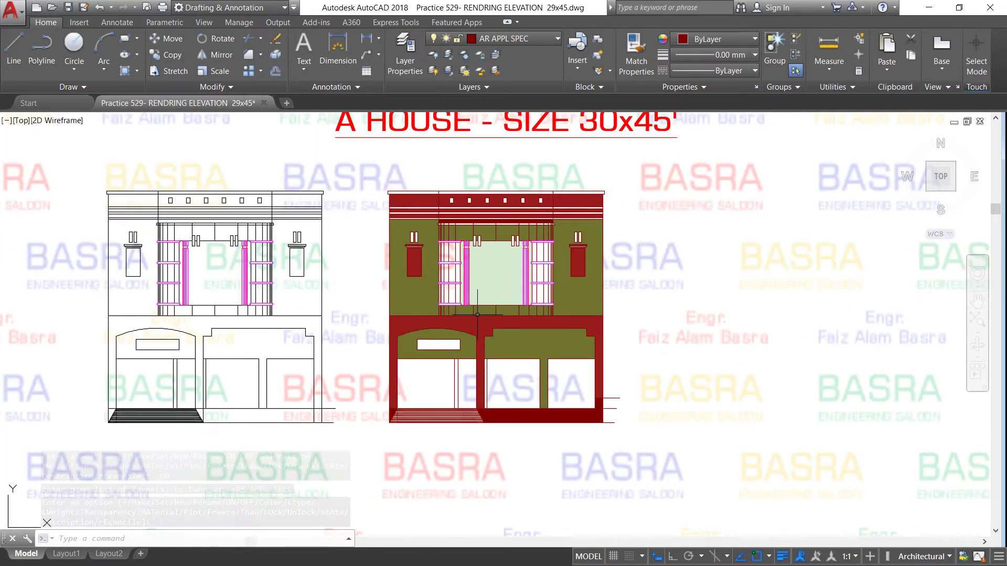
scroll(435, 246, up, 2)
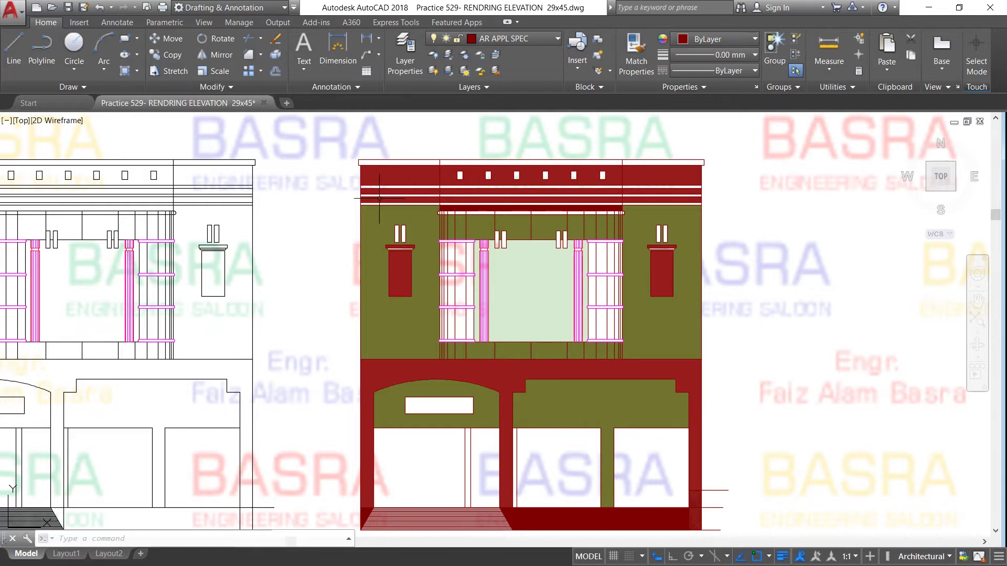
scroll(380, 195, up, 1)
scroll(384, 188, down, 1)
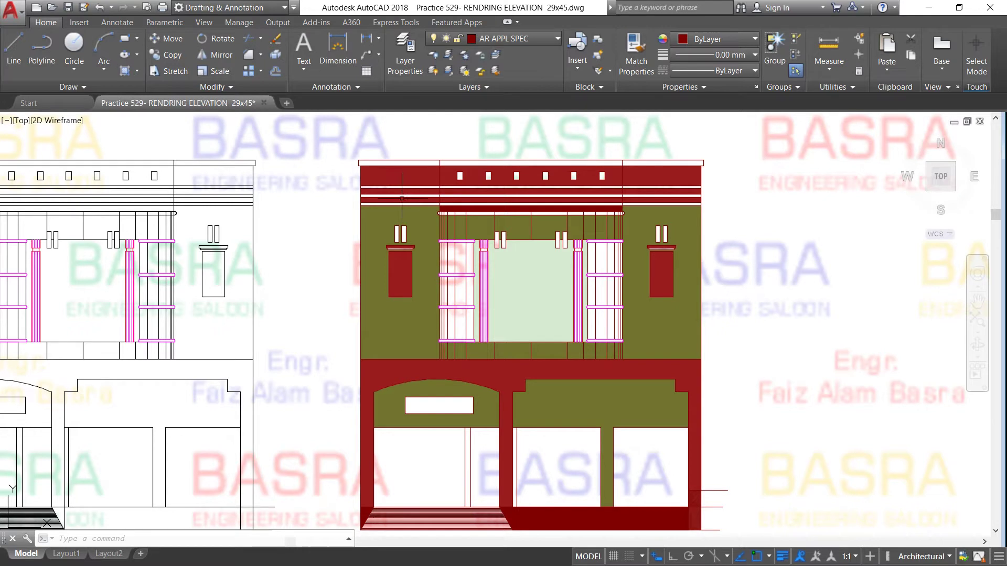
scroll(413, 199, up, 2)
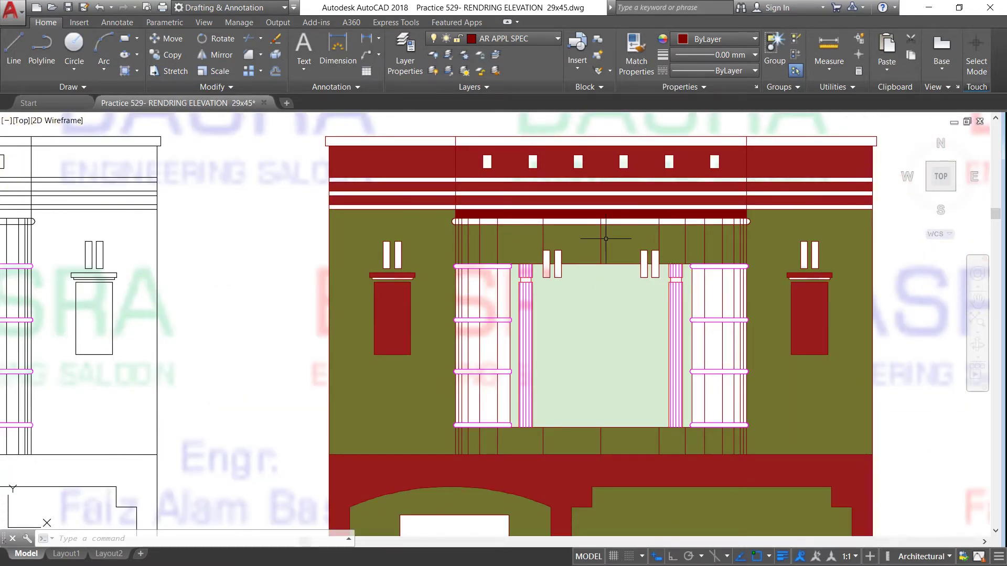
scroll(487, 204, down, 2)
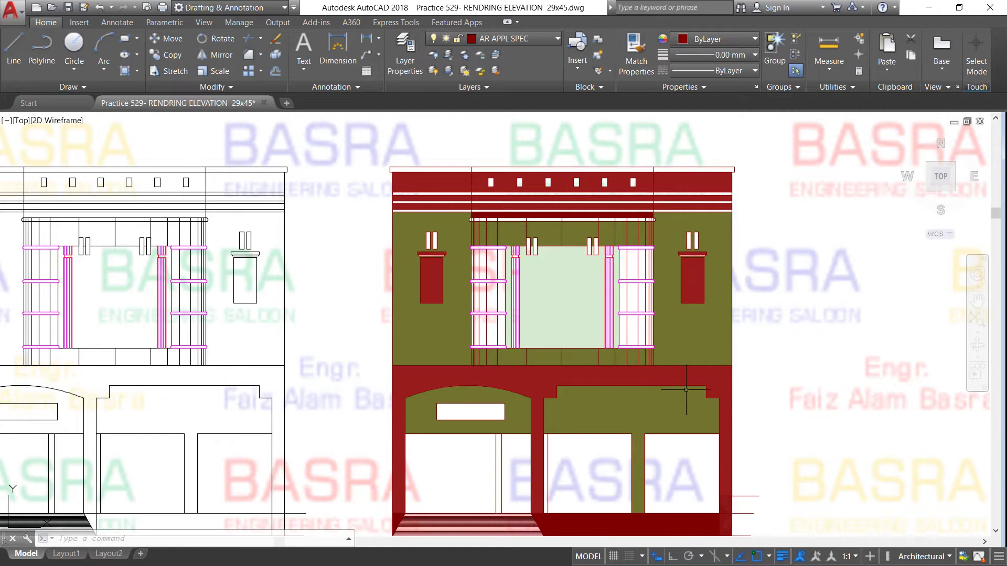
scroll(662, 373, up, 2)
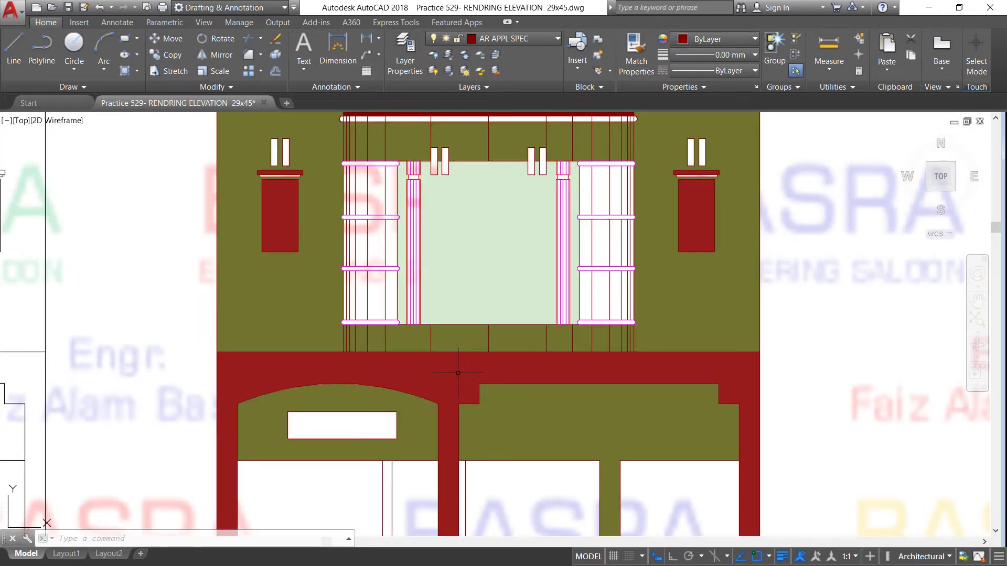
scroll(444, 377, down, 2)
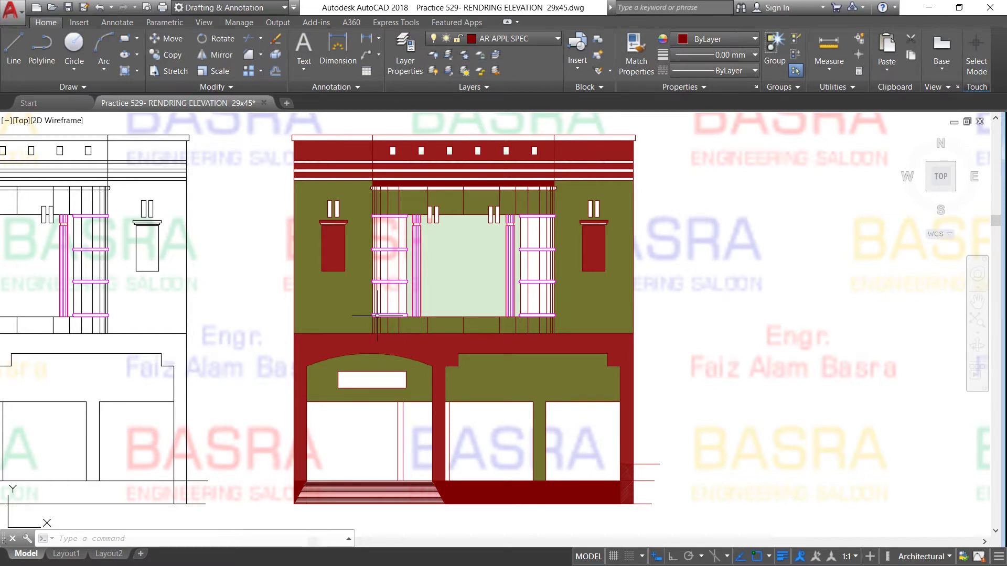
scroll(335, 227, up, 2)
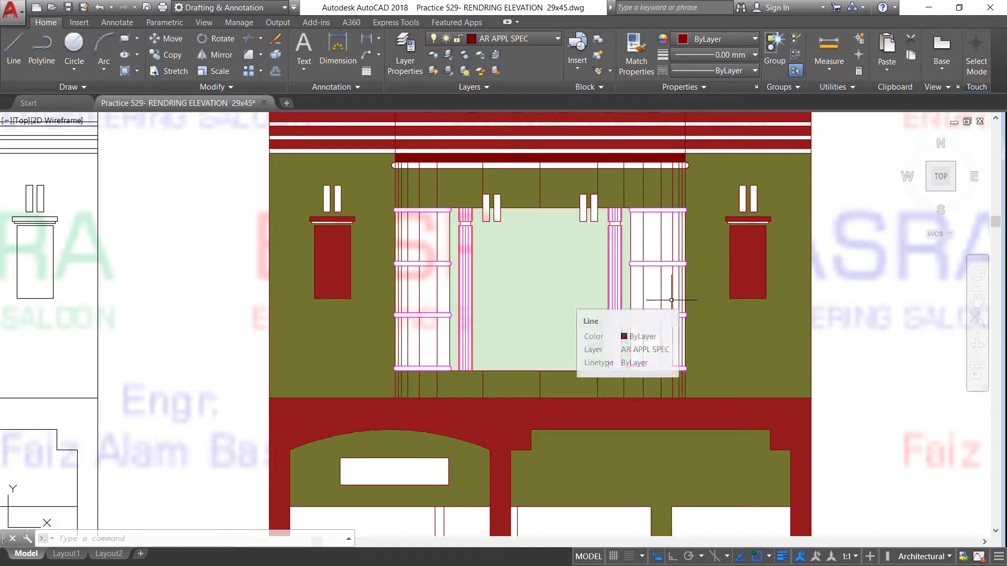
Turn on the AR GLAZING layer so the yellow glazed elevation shows beside the red one
scroll(653, 247, down, 4)
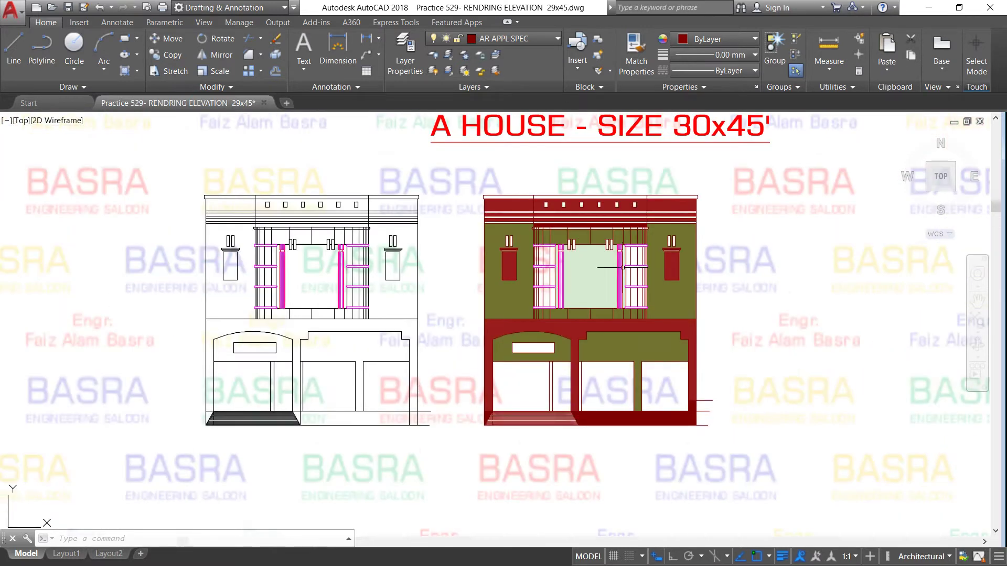
scroll(596, 279, up, 2)
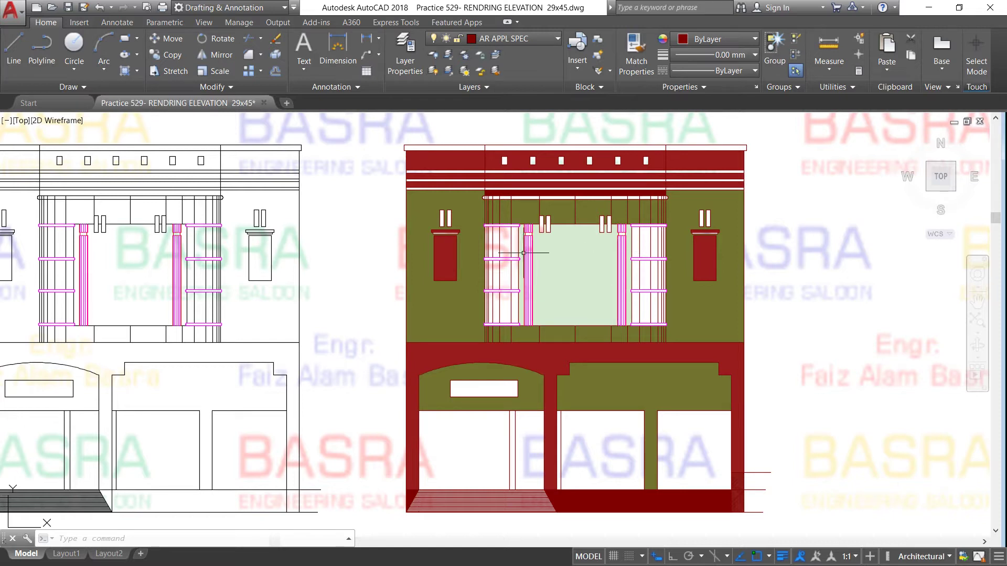
scroll(552, 170, up, 4)
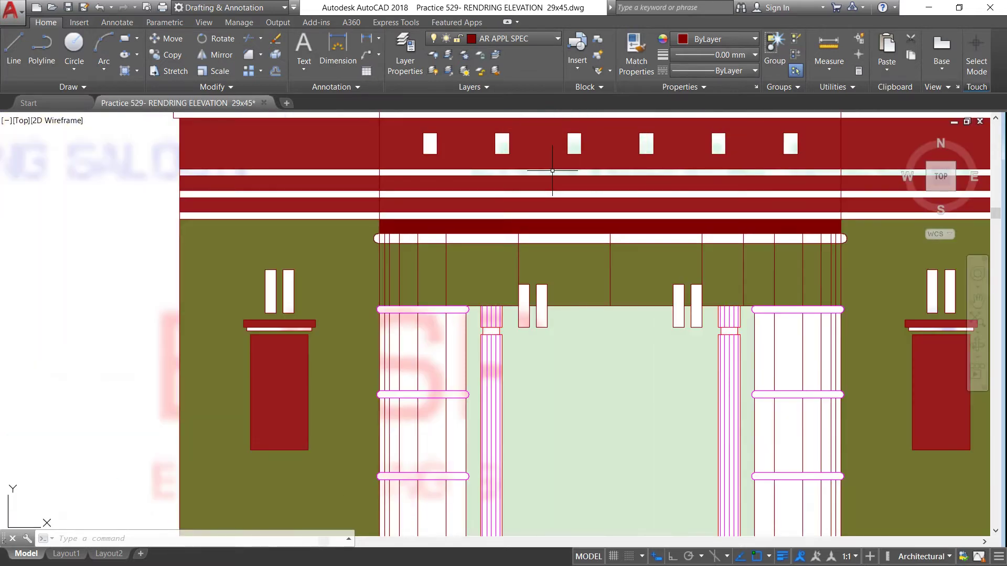
scroll(443, 219, down, 2)
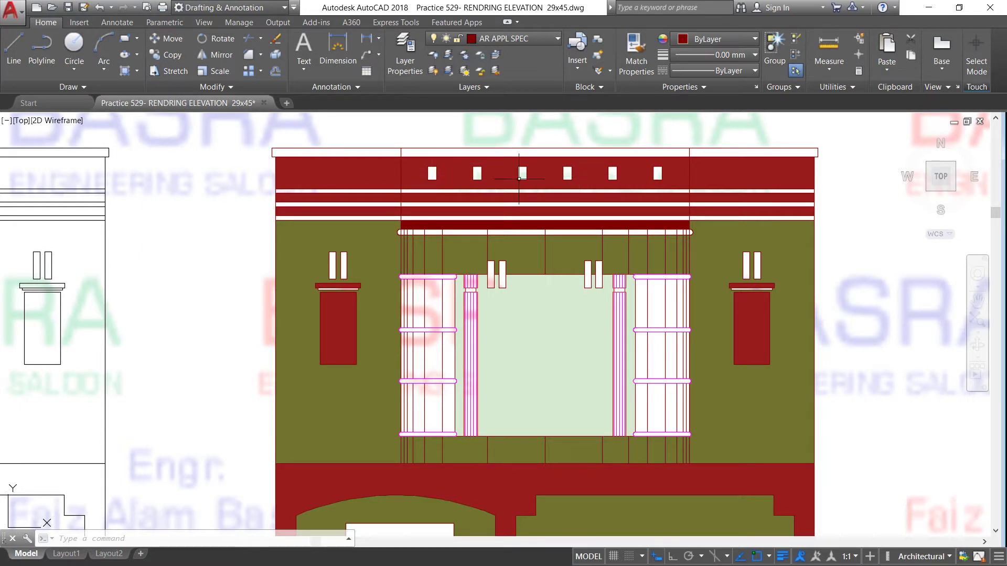
scroll(457, 166, up, 2)
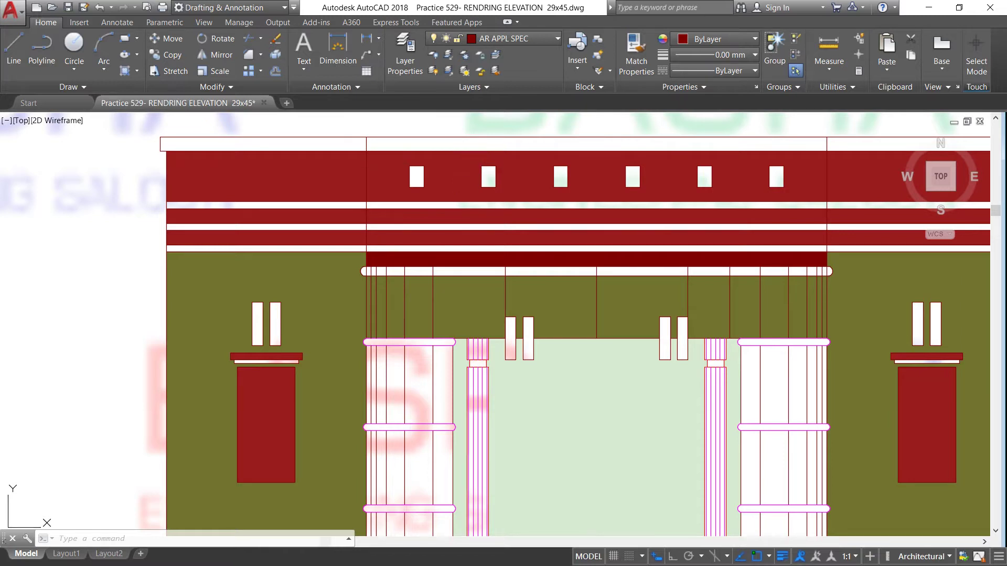
scroll(286, 199, down, 2)
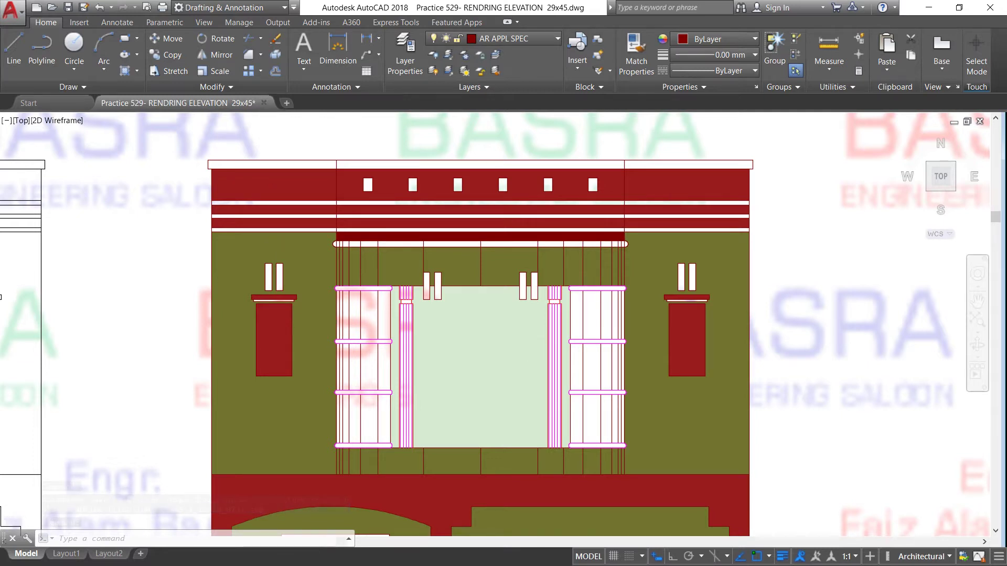
scroll(528, 334, up, 2)
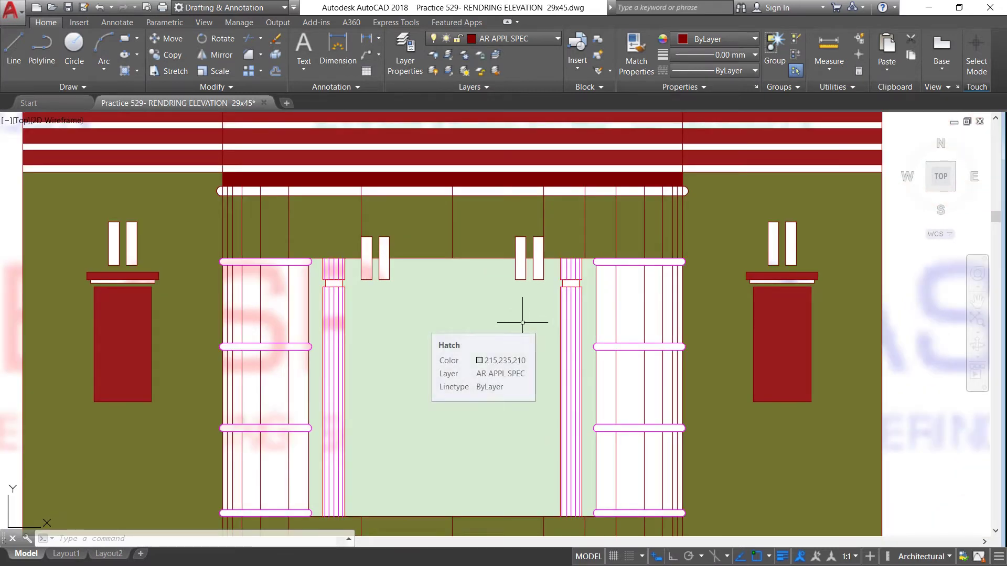
scroll(471, 294, down, 2)
scroll(473, 294, down, 2)
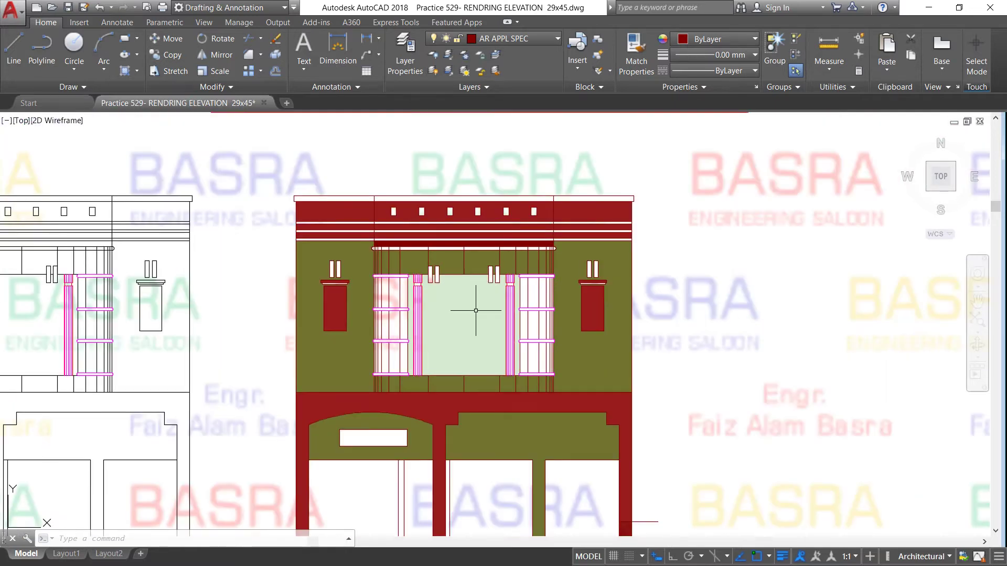
scroll(503, 450, up, 2)
scroll(503, 450, down, 5)
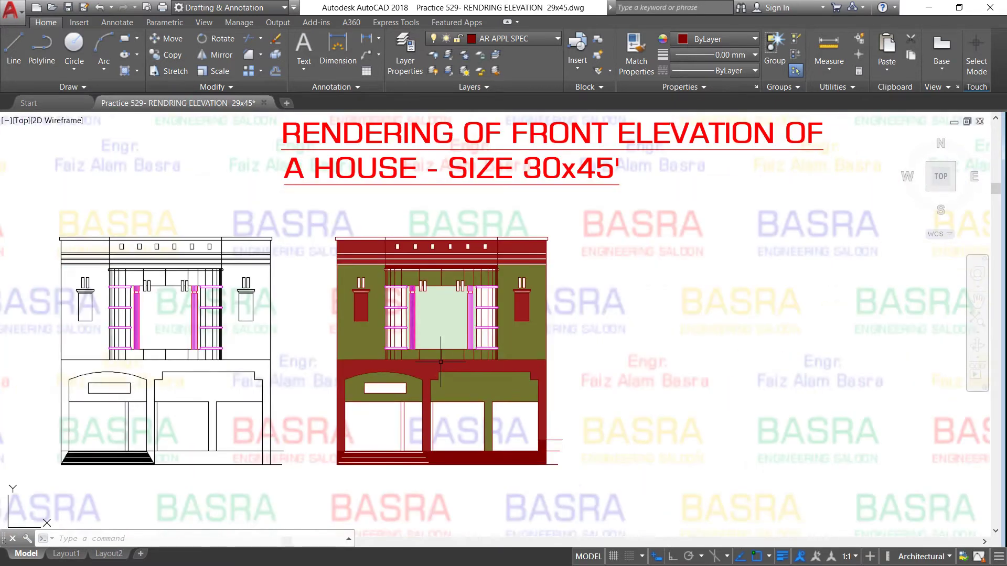
scroll(458, 405, up, 4)
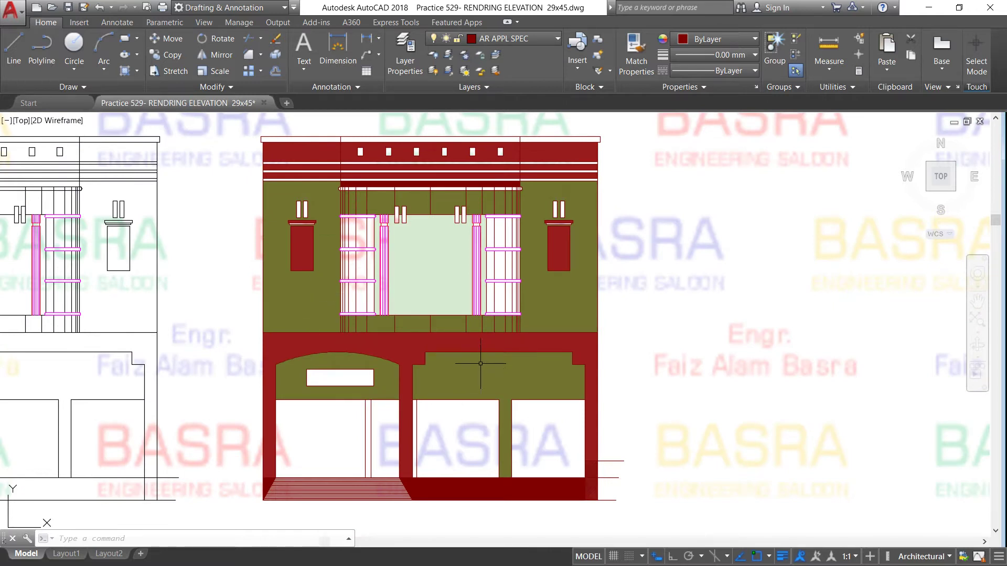
scroll(493, 320, down, 2)
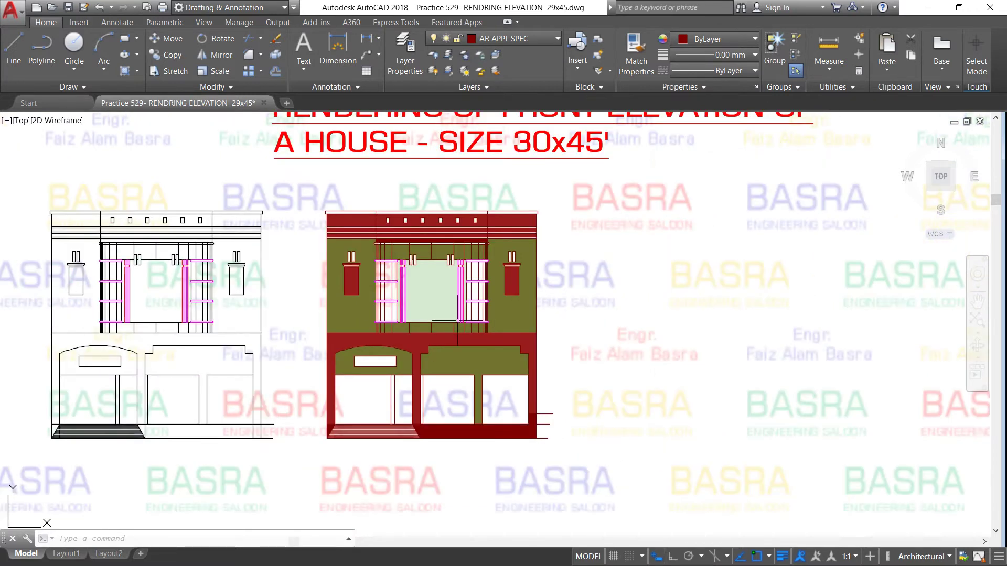
scroll(850, 320, up, 2)
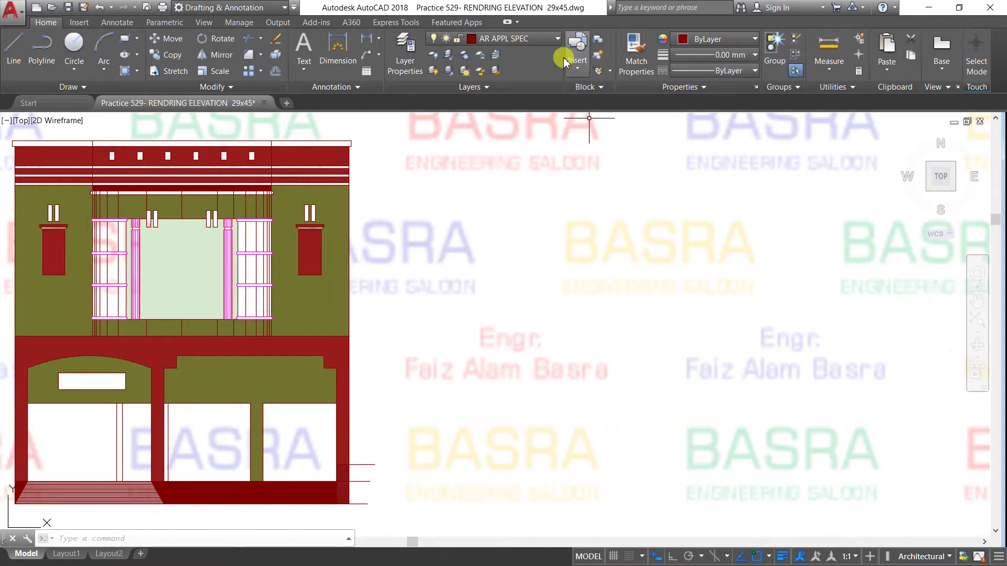
click(557, 40)
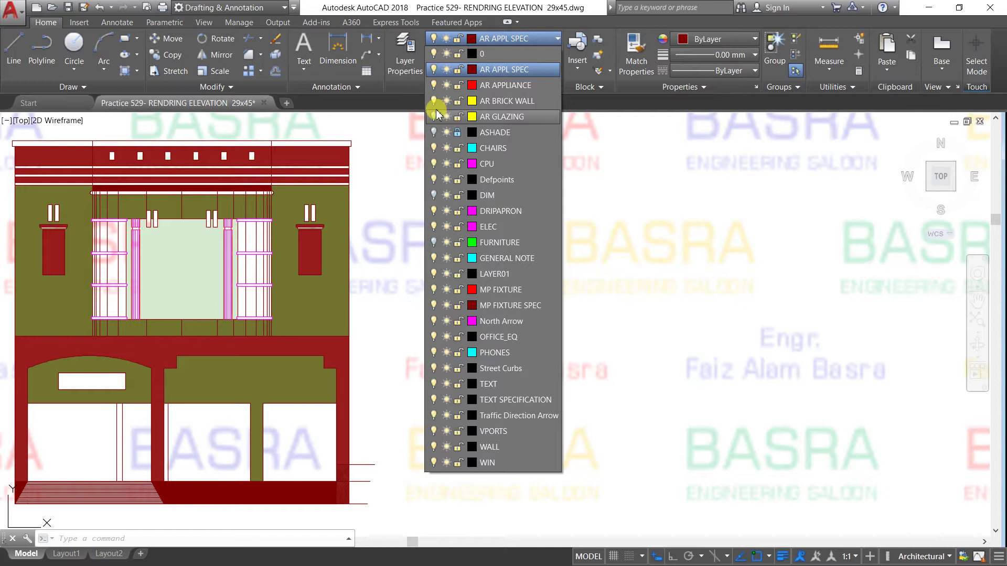
click(434, 114)
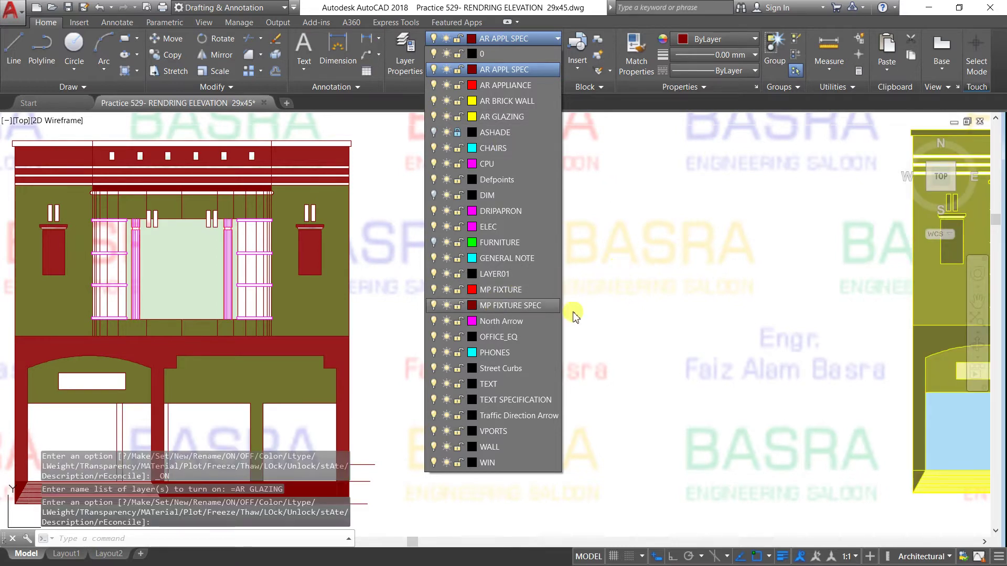
click(627, 301)
Zoom in and out to inspect the yellow glazed elevation
scroll(378, 270, down, 4)
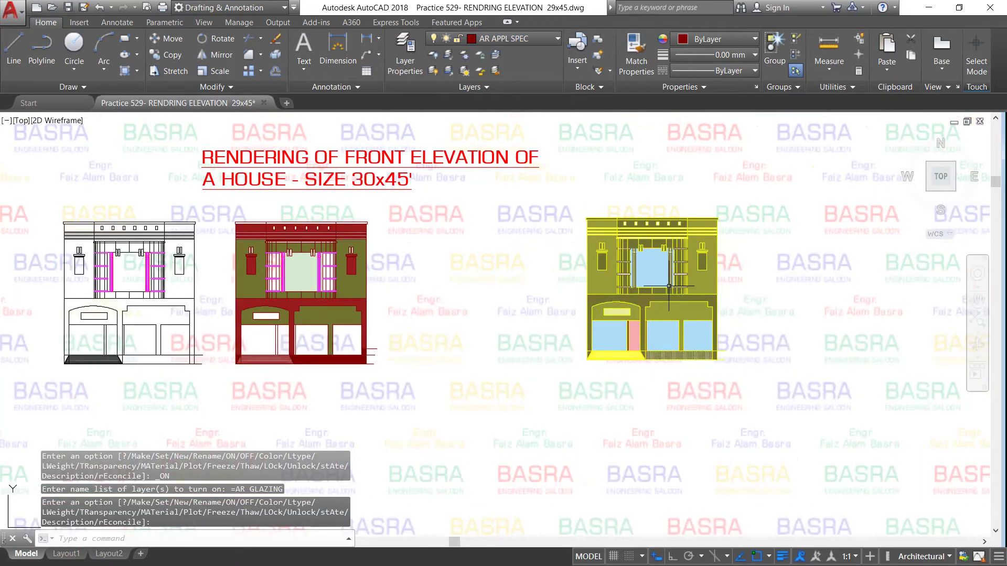
scroll(668, 286, up, 3)
scroll(703, 283, up, 1)
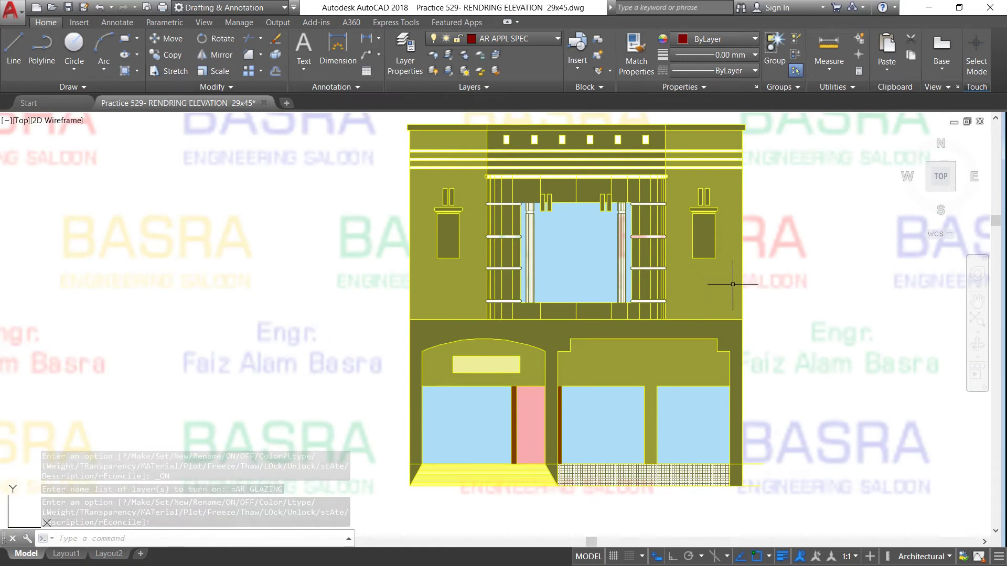
scroll(499, 476, up, 2)
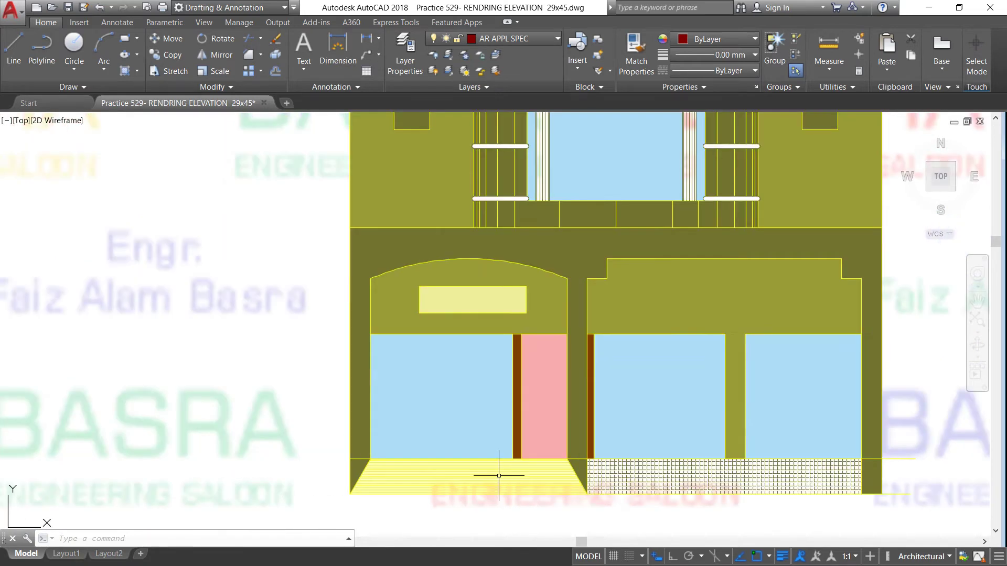
scroll(485, 439, down, 2)
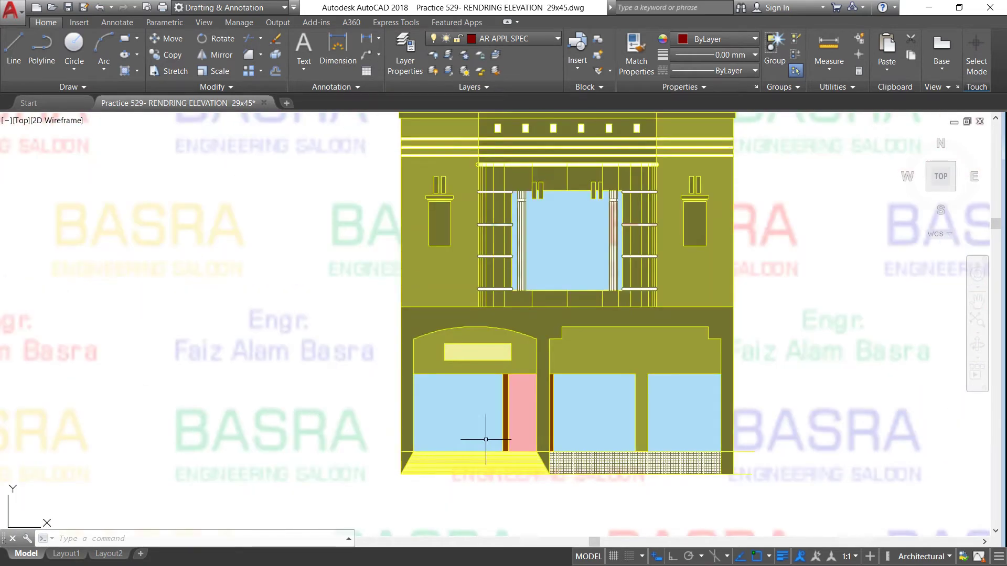
scroll(519, 490, up, 2)
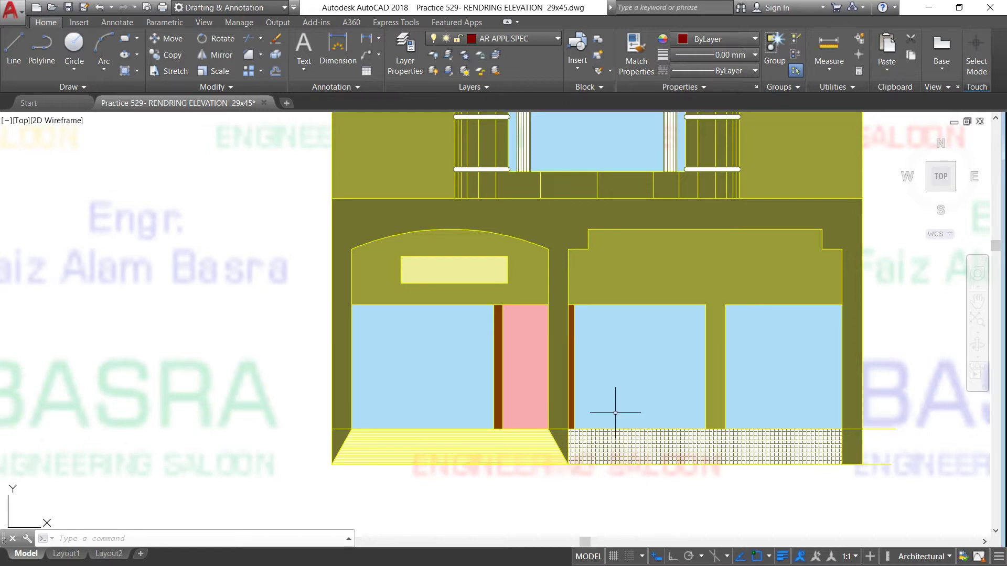
scroll(497, 424, down, 1)
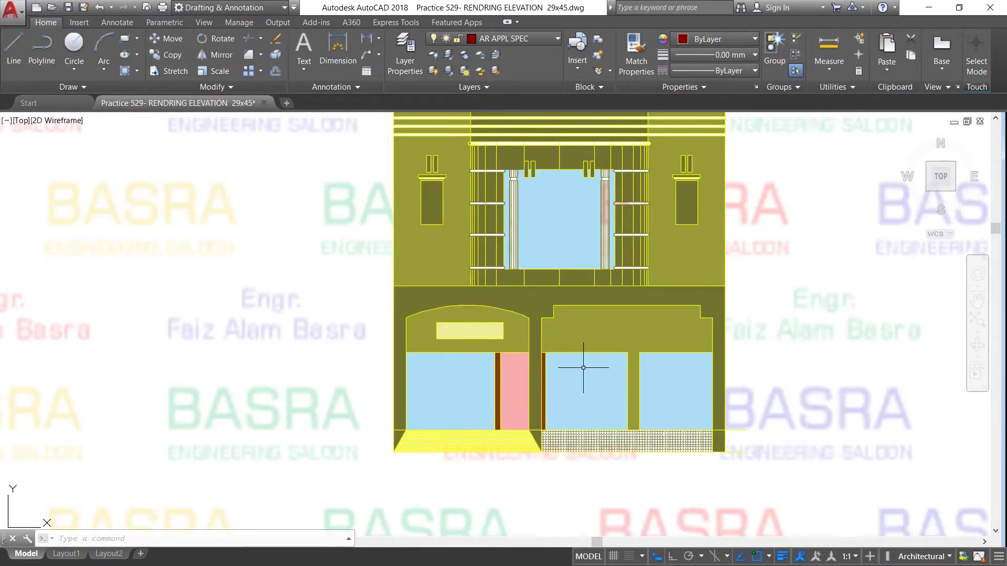
scroll(571, 362, down, 1)
scroll(525, 320, up, 1)
scroll(452, 278, up, 1)
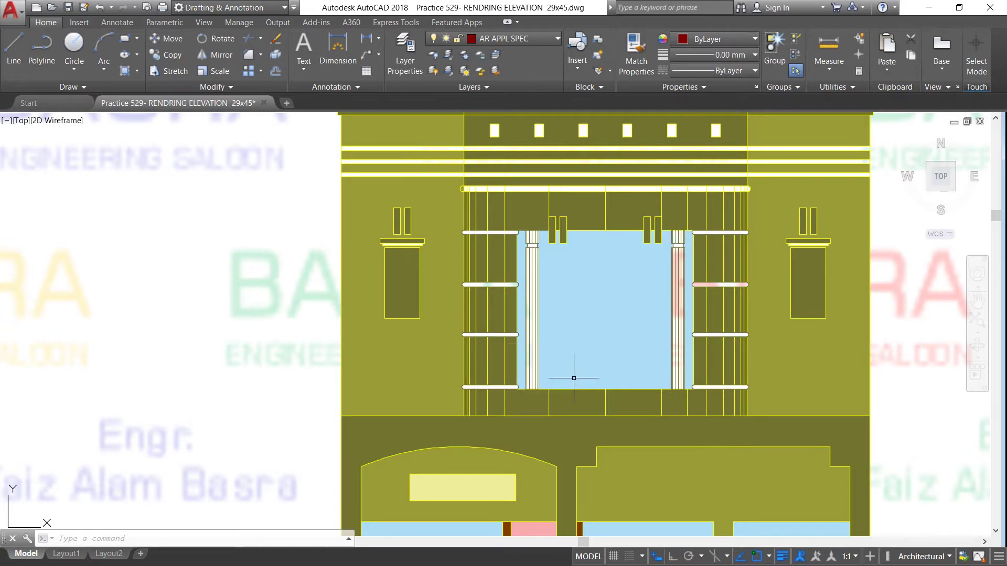
scroll(574, 378, down, 2)
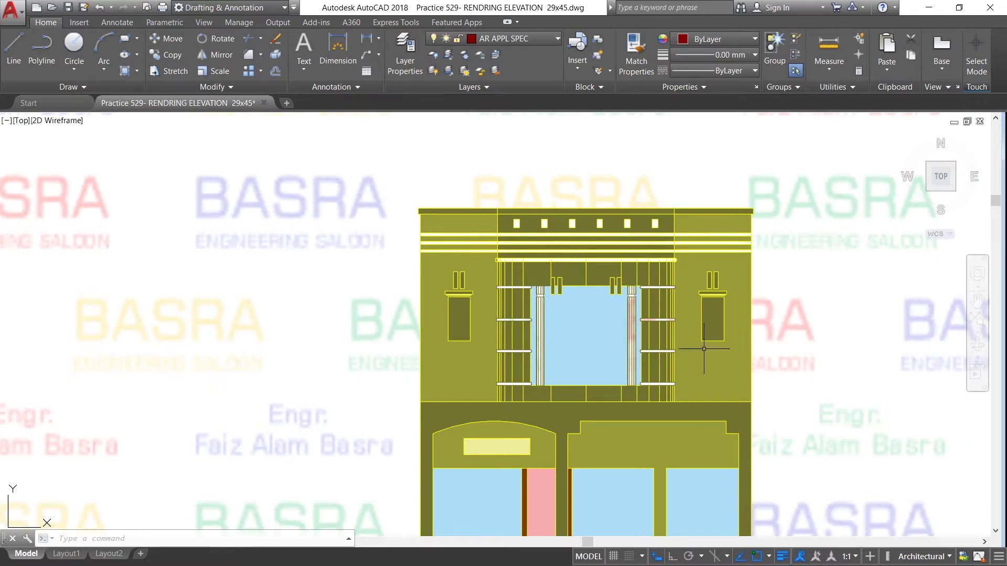
scroll(603, 257, up, 2)
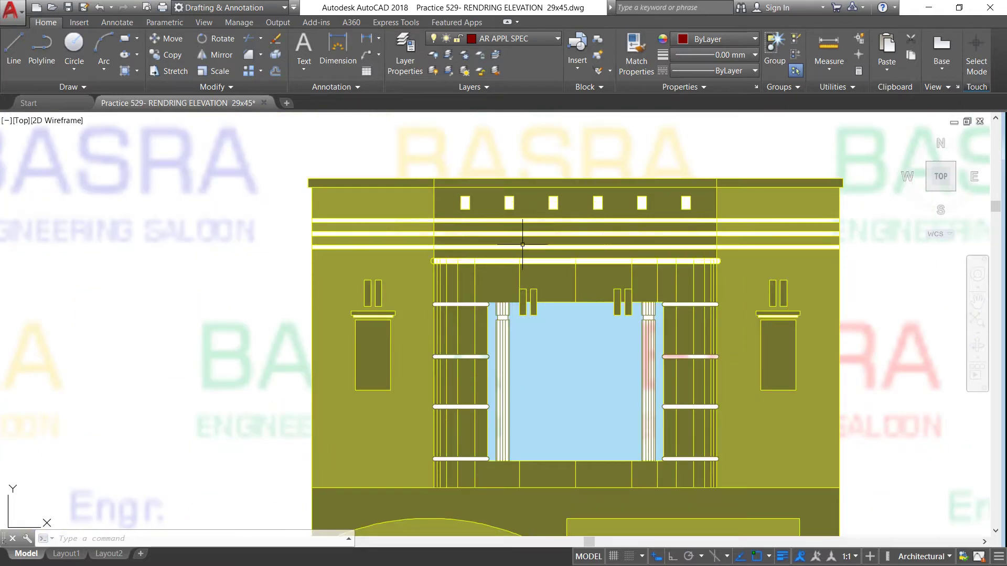
scroll(495, 218, up, 2)
scroll(483, 205, down, 3)
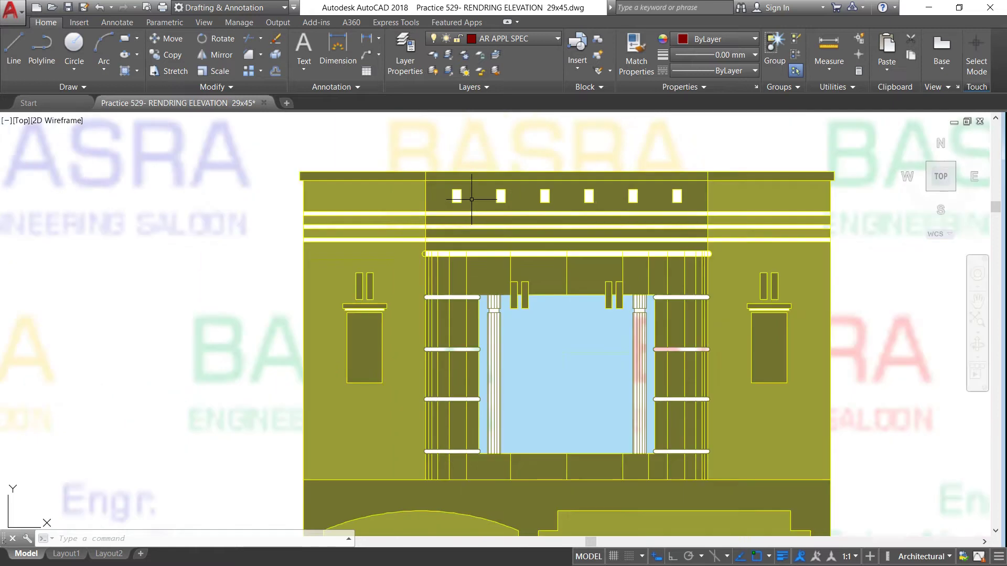
scroll(480, 210, down, 1)
scroll(485, 232, down, 2)
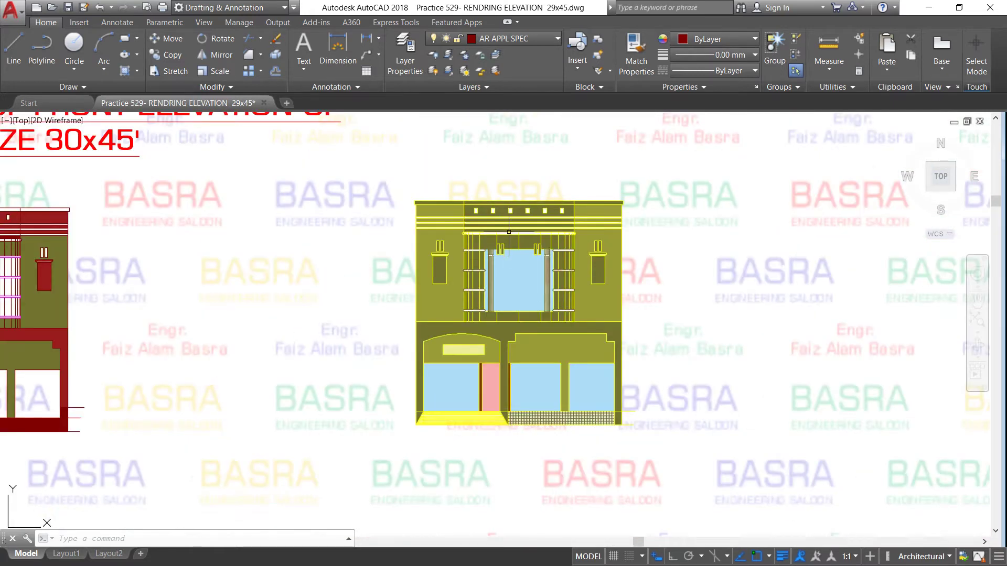
scroll(565, 231, down, 2)
scroll(214, 280, up, 2)
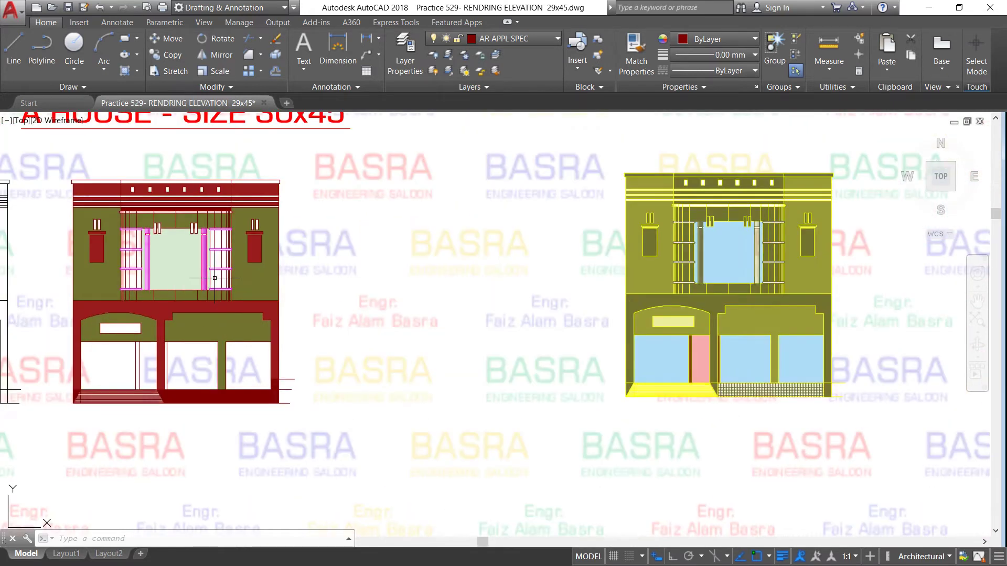
scroll(215, 278, up, 2)
scroll(194, 282, down, 3)
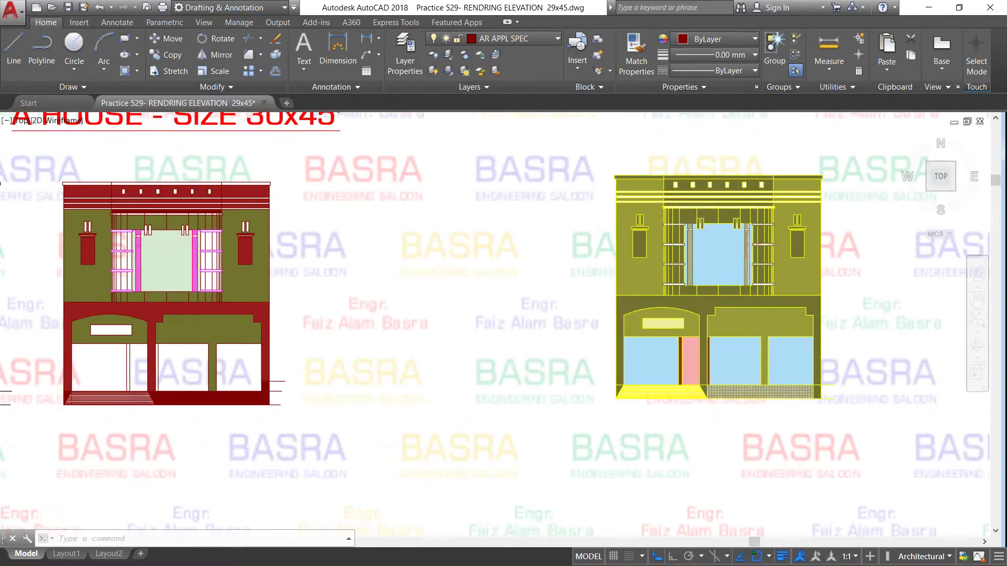
scroll(423, 236, down, 2)
scroll(502, 229, up, 5)
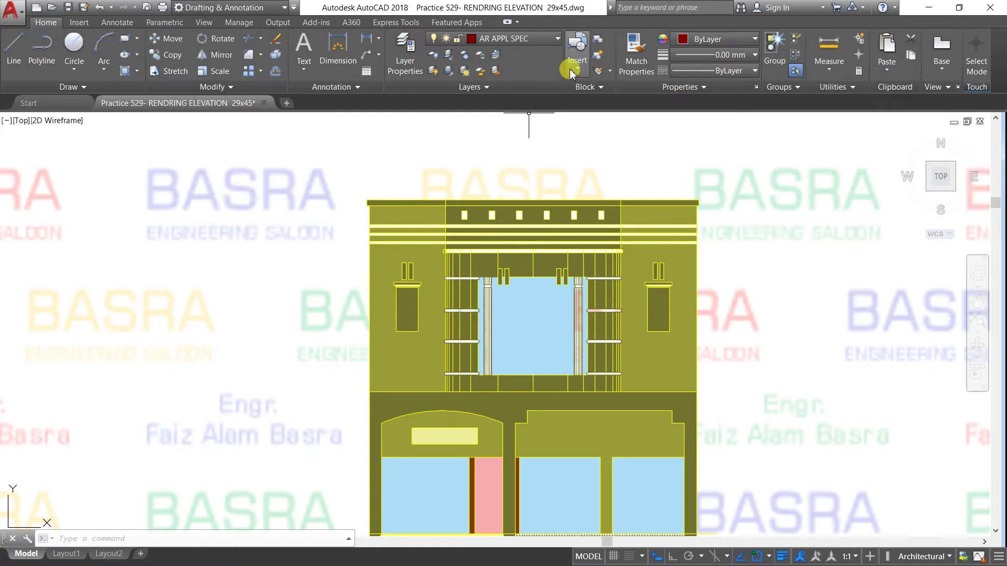
Turn on the ASHADE layer to add the grey shaded elevation
click(500, 38)
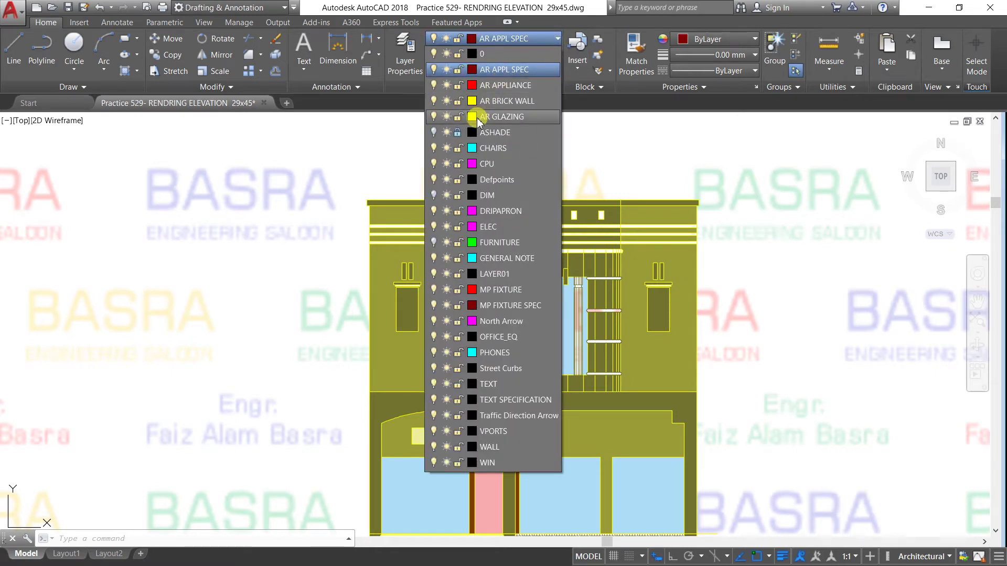
click(433, 132)
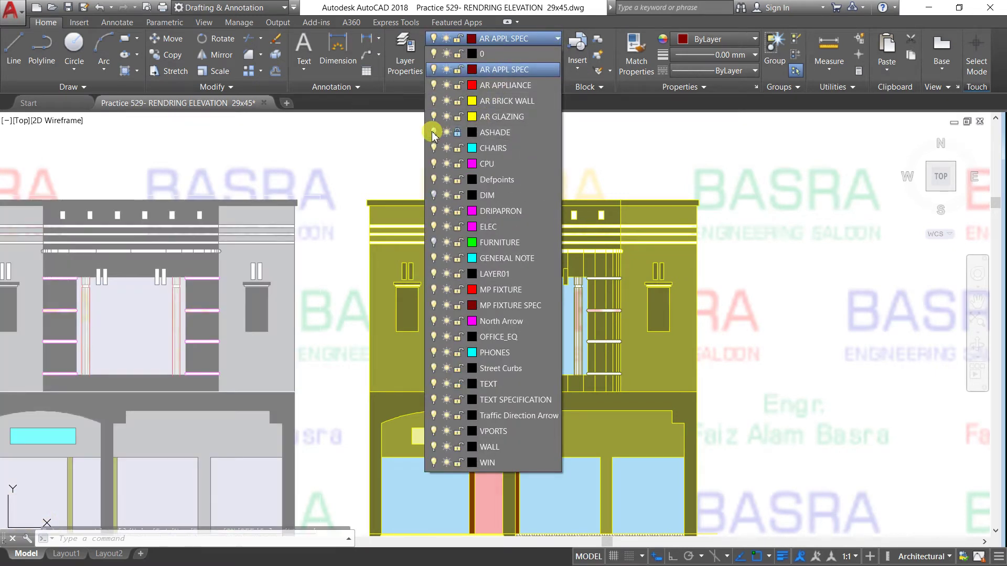
scroll(692, 152, down, 4)
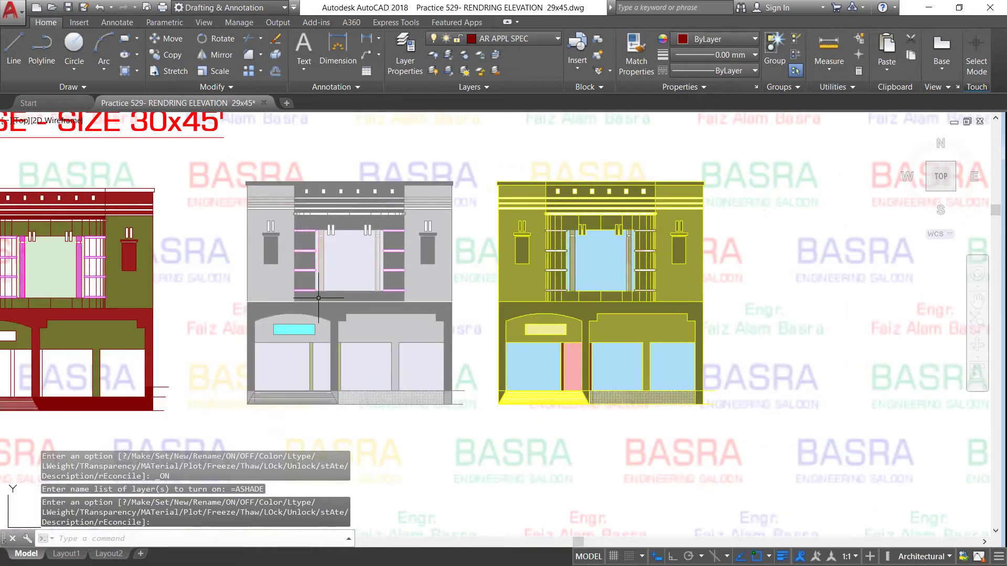
Zoom around the drawing to look over the coloured elevations
scroll(215, 297, up, 3)
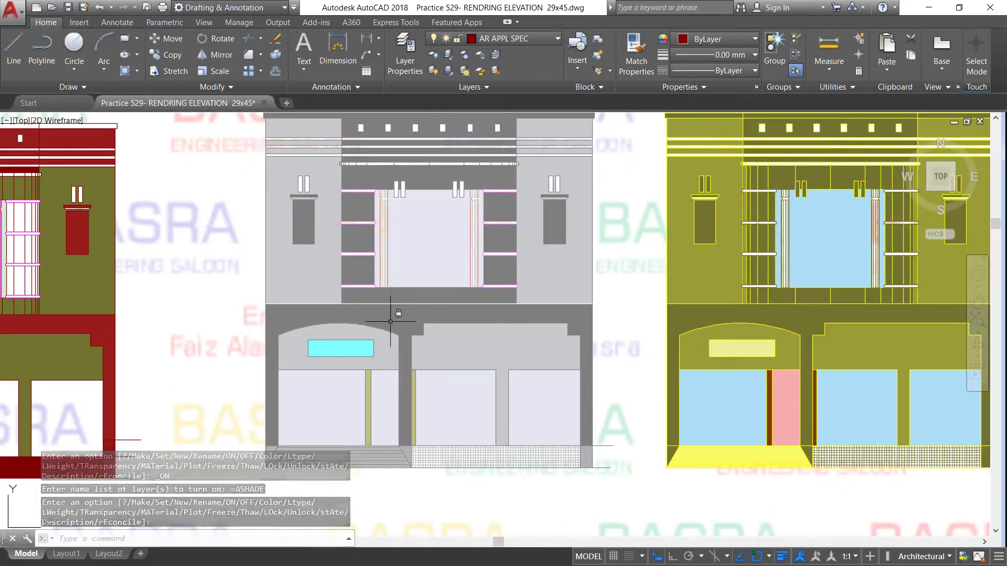
scroll(410, 341, down, 3)
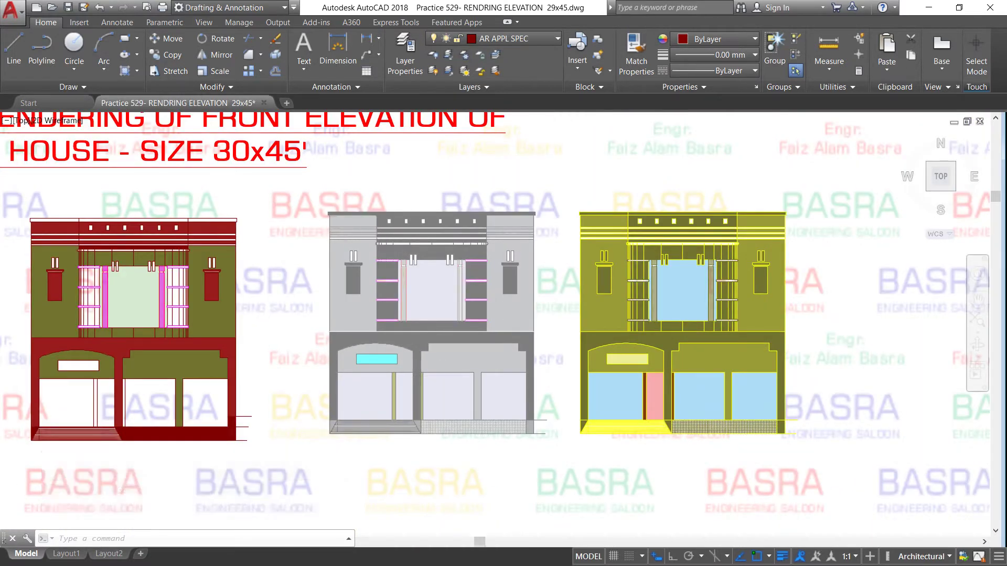
scroll(349, 206, up, 4)
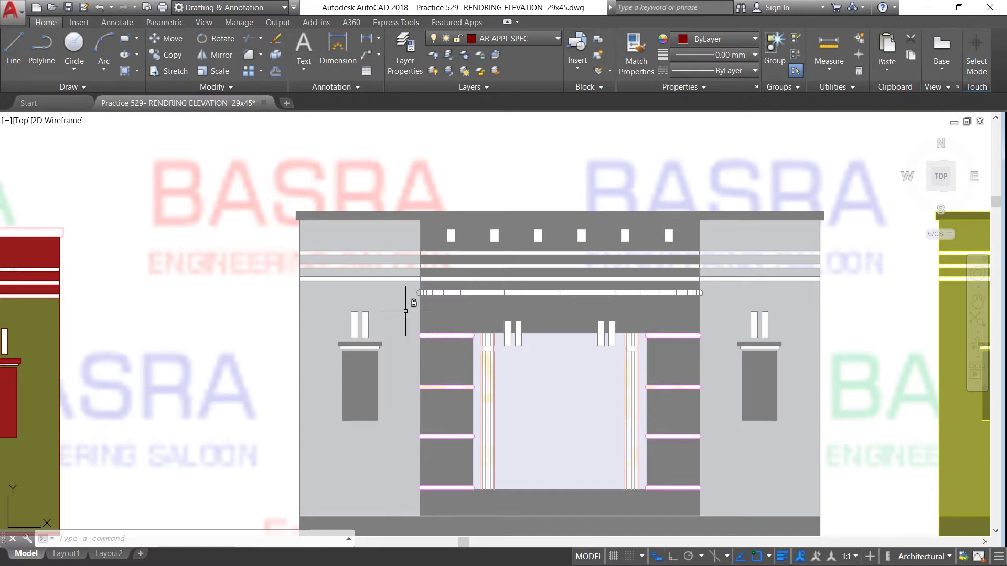
scroll(419, 272, down, 2)
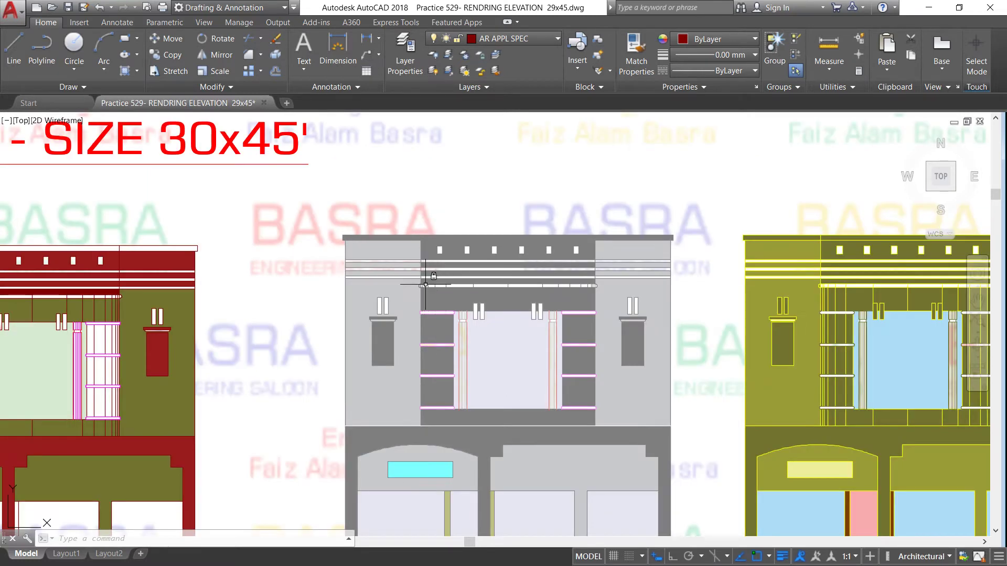
scroll(465, 409, up, 2)
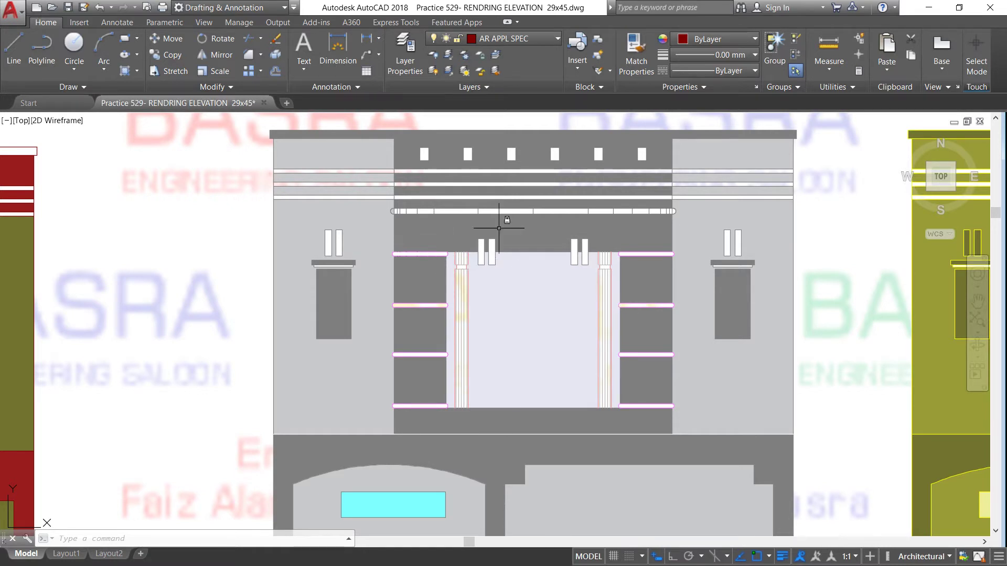
scroll(476, 206, down, 2)
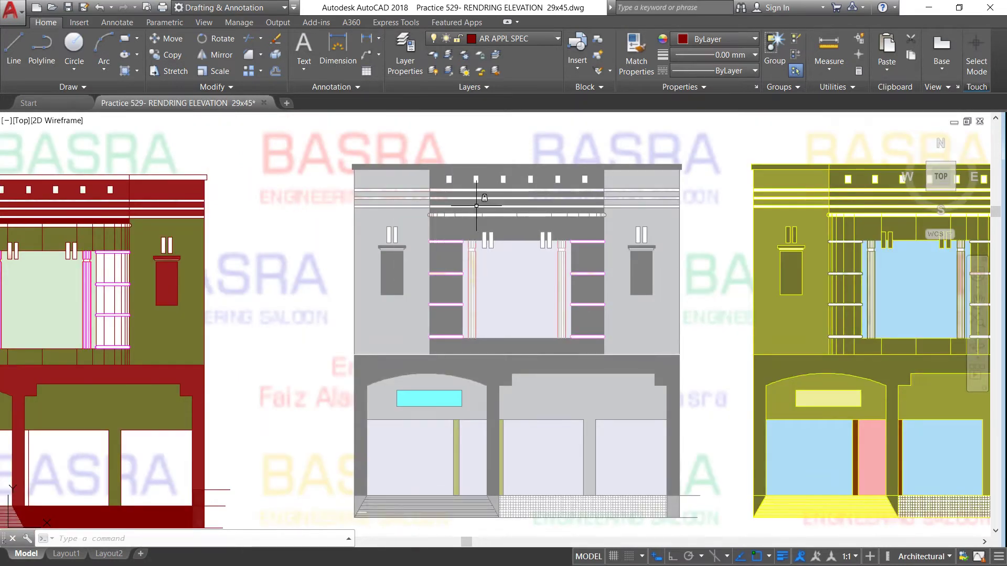
scroll(476, 204, down, 2)
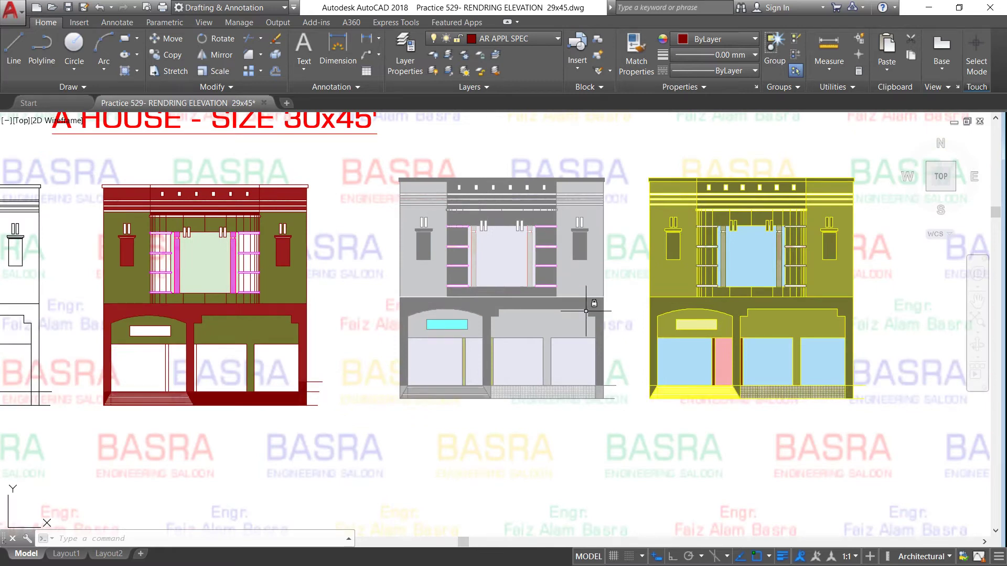
scroll(586, 311, up, 2)
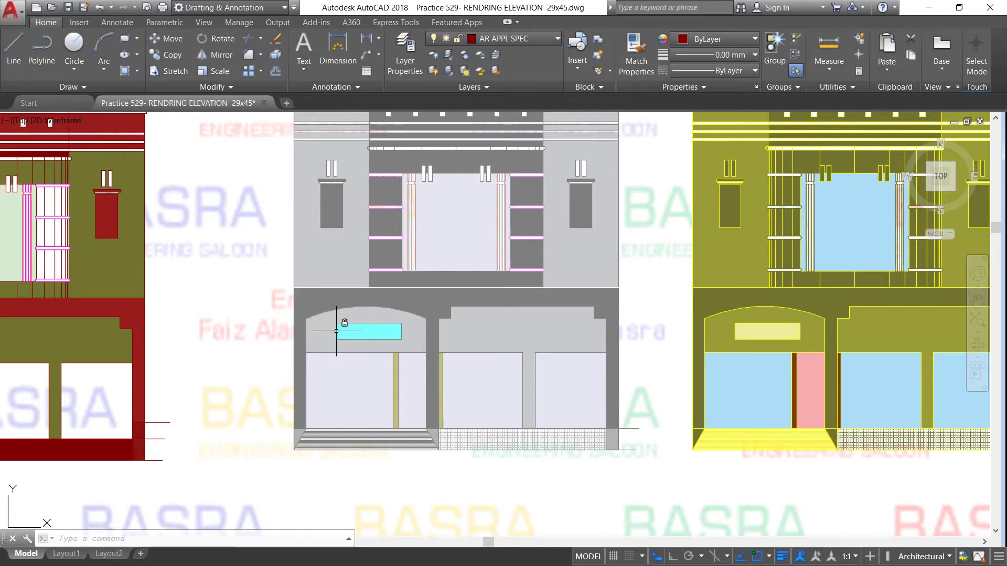
scroll(380, 345, up, 1)
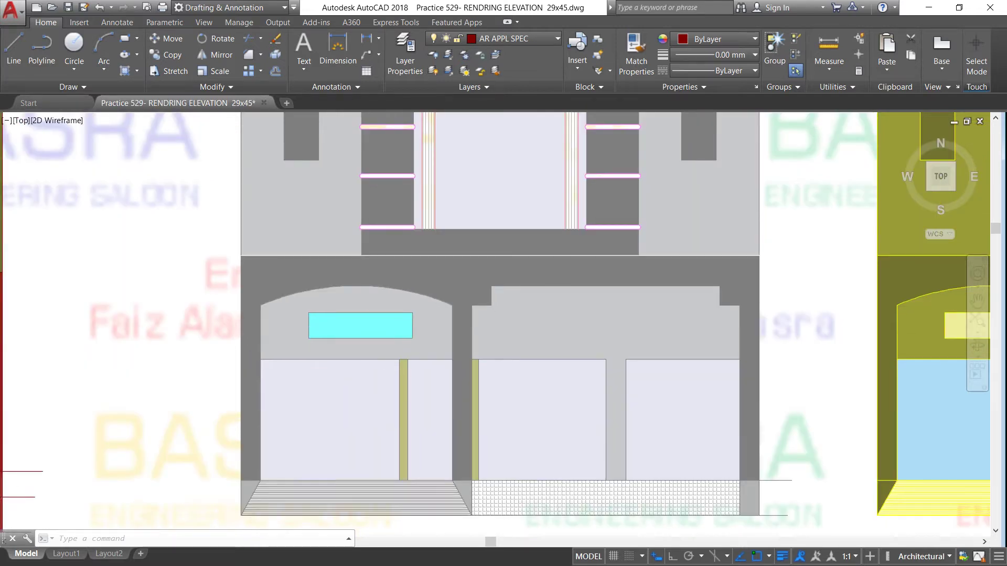
scroll(387, 333, down, 1)
scroll(366, 333, down, 2)
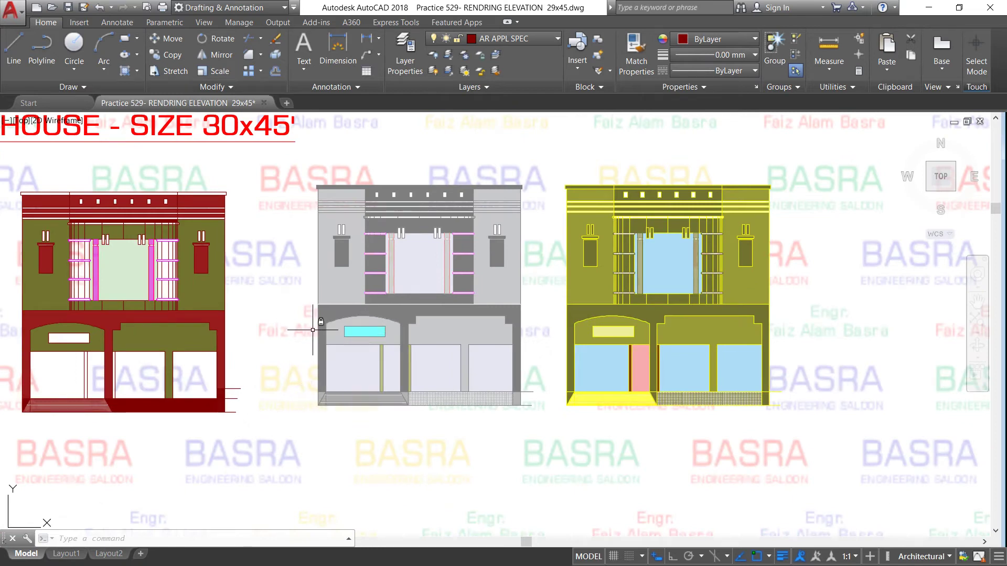
scroll(281, 328, down, 1)
scroll(440, 328, up, 1)
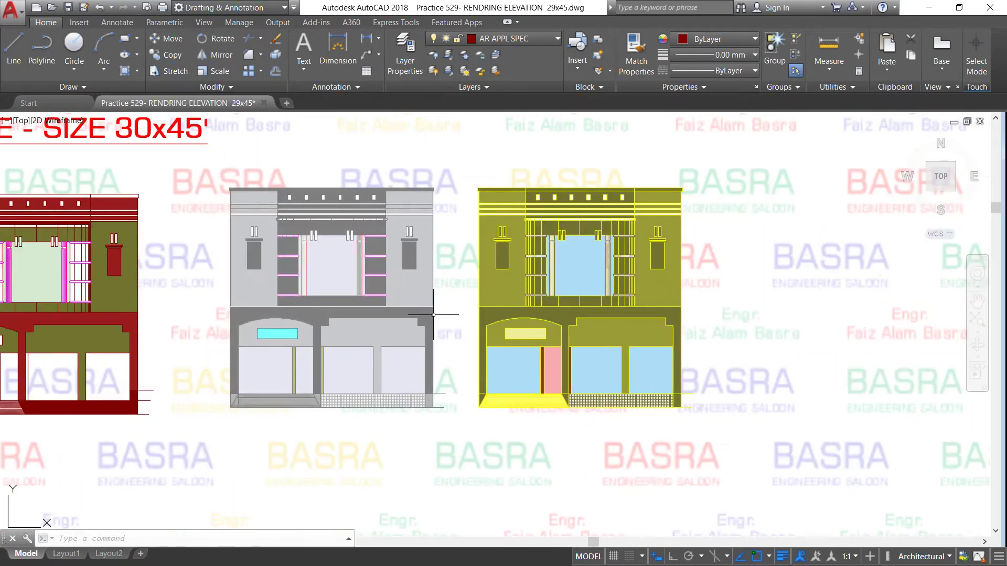
Turn on the purple elevation's layer so the pink-and-purple version appears
click(556, 40)
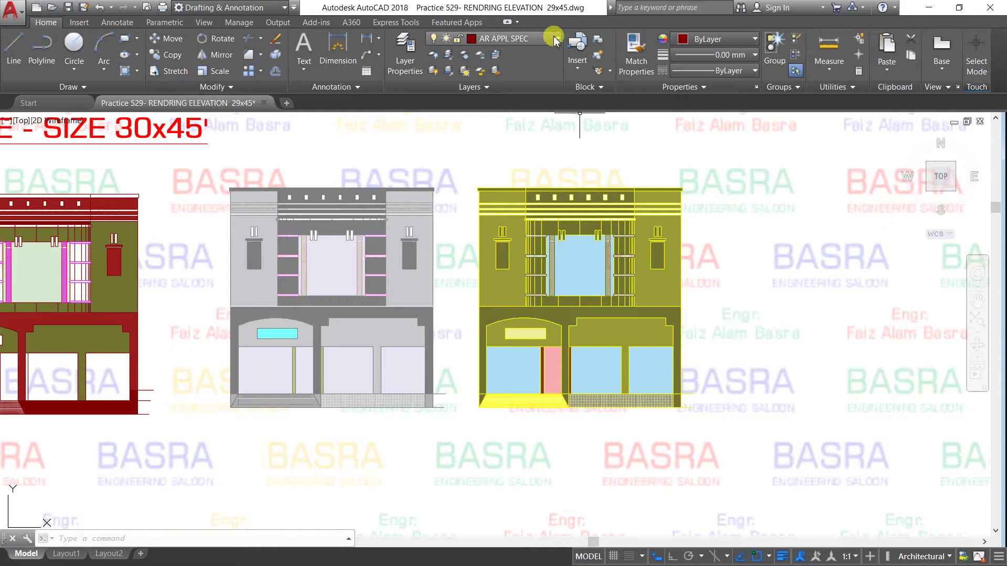
click(433, 199)
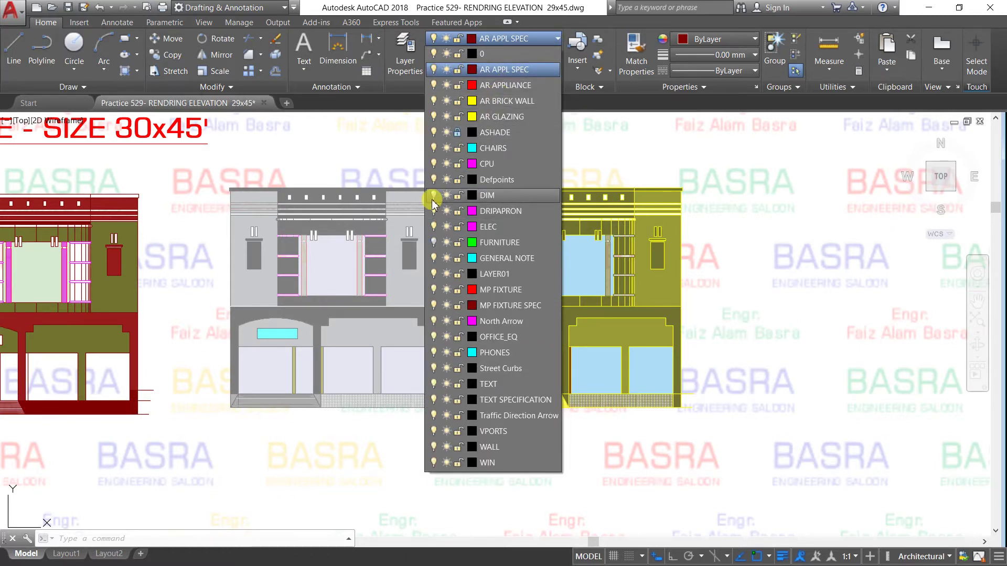
click(434, 196)
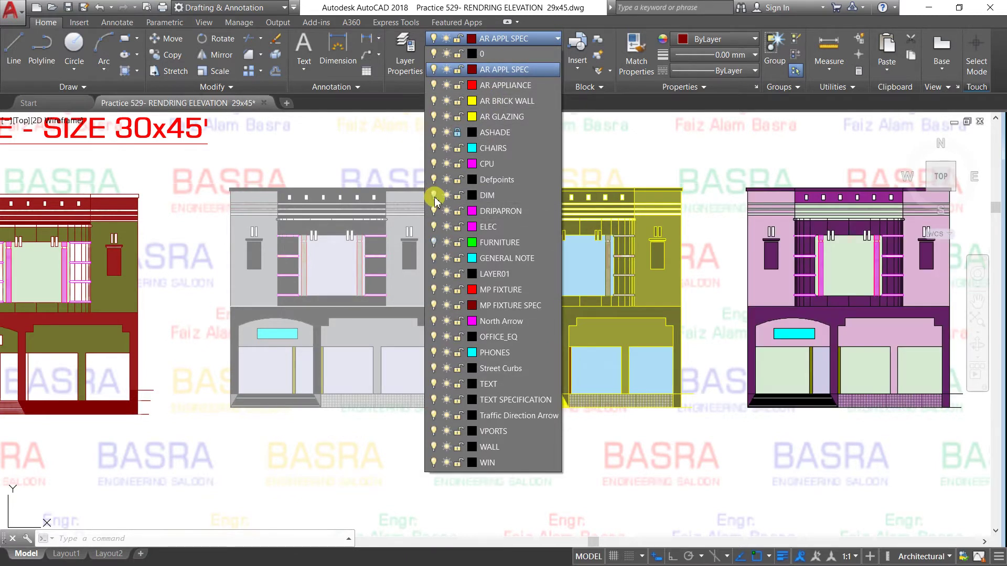
click(660, 468)
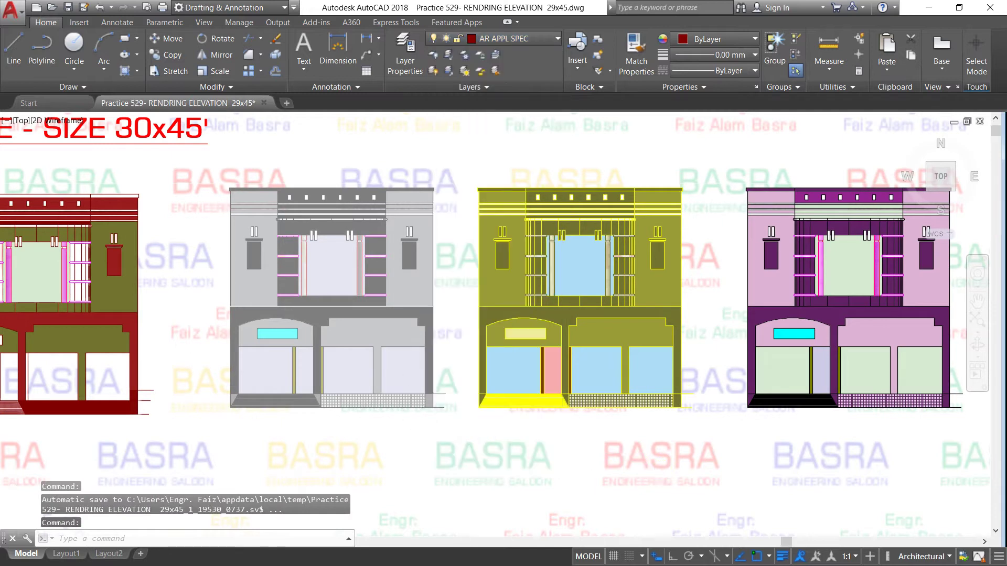
Zoom over the purple-and-pink elevation to inspect its details, then open the Layer dropdown
scroll(383, 293, down, 2)
scroll(781, 359, up, 4)
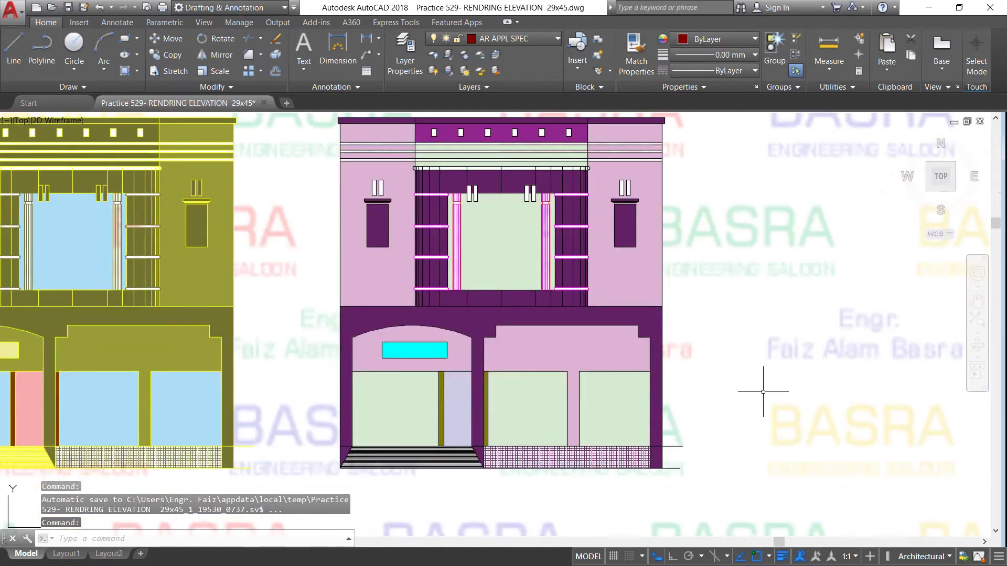
scroll(498, 324, up, 2)
scroll(499, 323, down, 2)
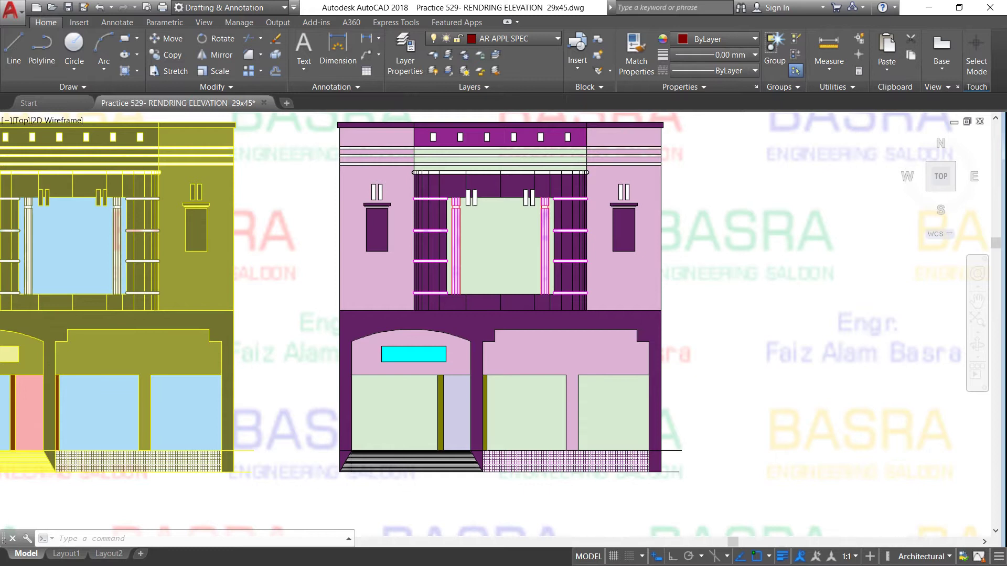
scroll(404, 466, up, 2)
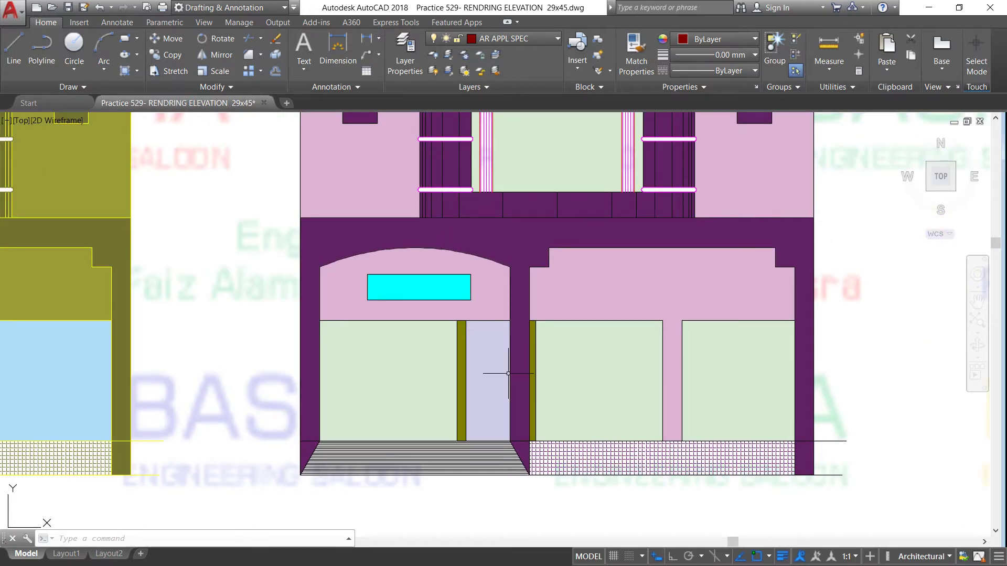
scroll(503, 374, down, 2)
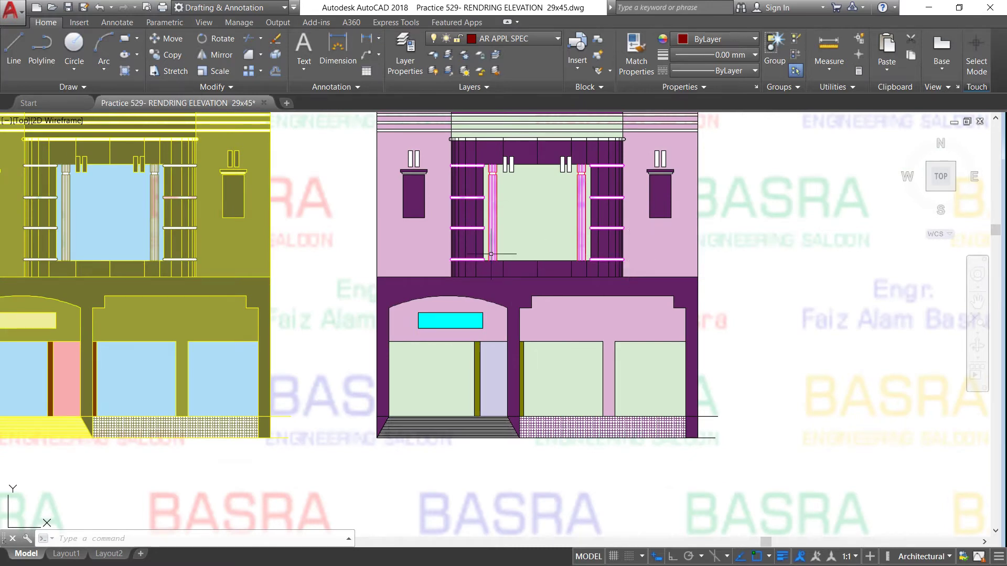
scroll(487, 268, down, 3)
scroll(481, 166, up, 5)
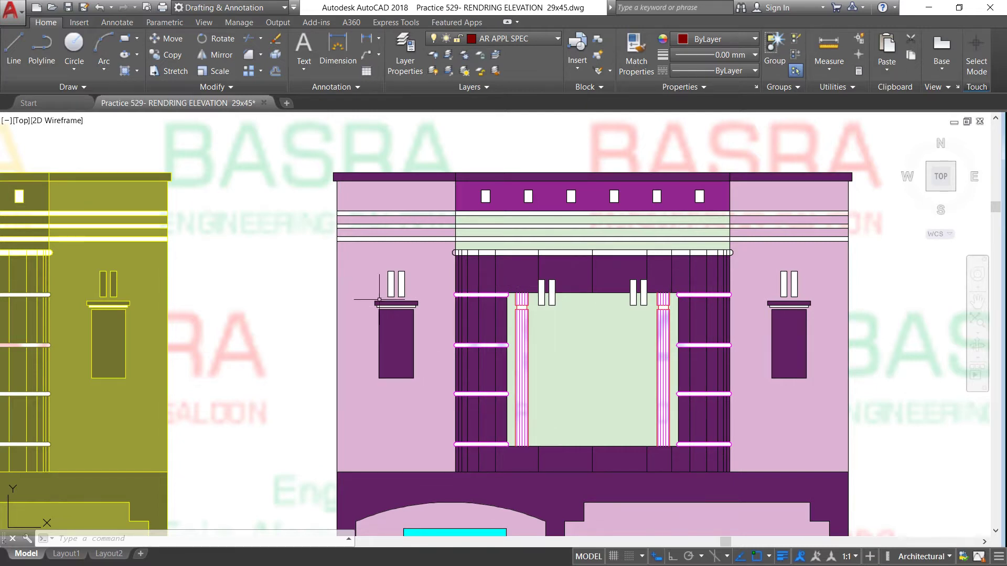
scroll(380, 300, up, 4)
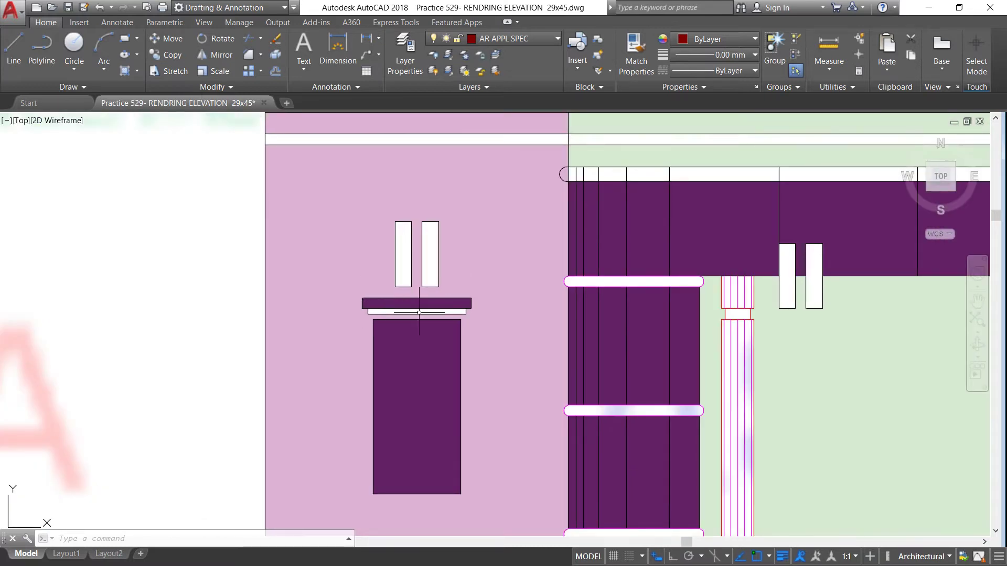
scroll(350, 289, down, 2)
scroll(348, 288, down, 2)
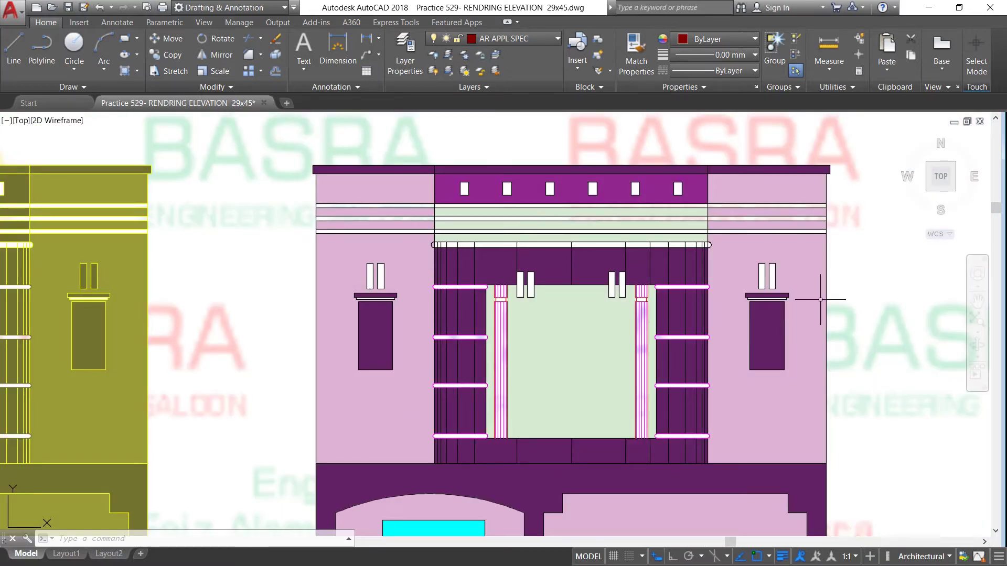
scroll(801, 280, up, 2)
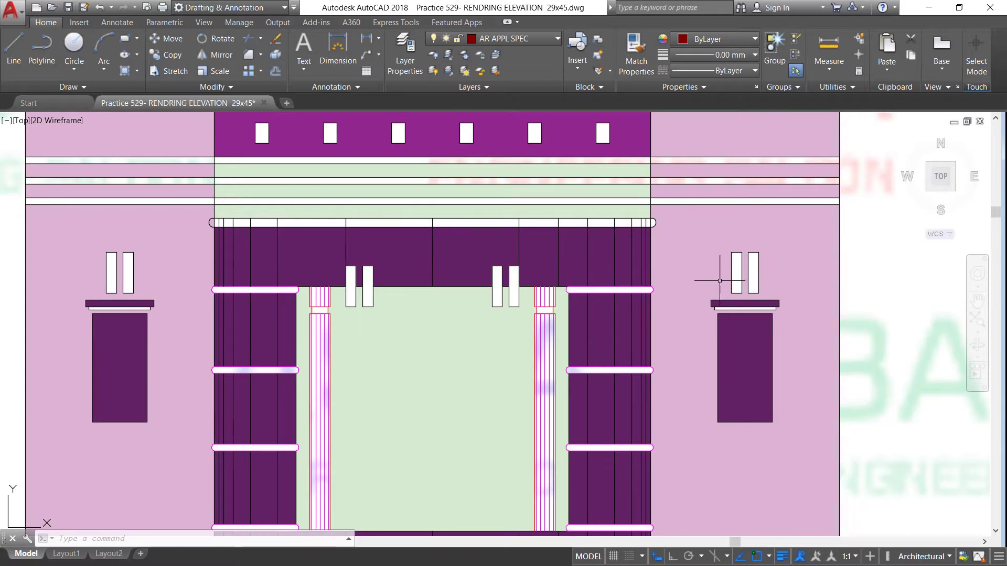
scroll(716, 278, down, 2)
scroll(517, 205, down, 2)
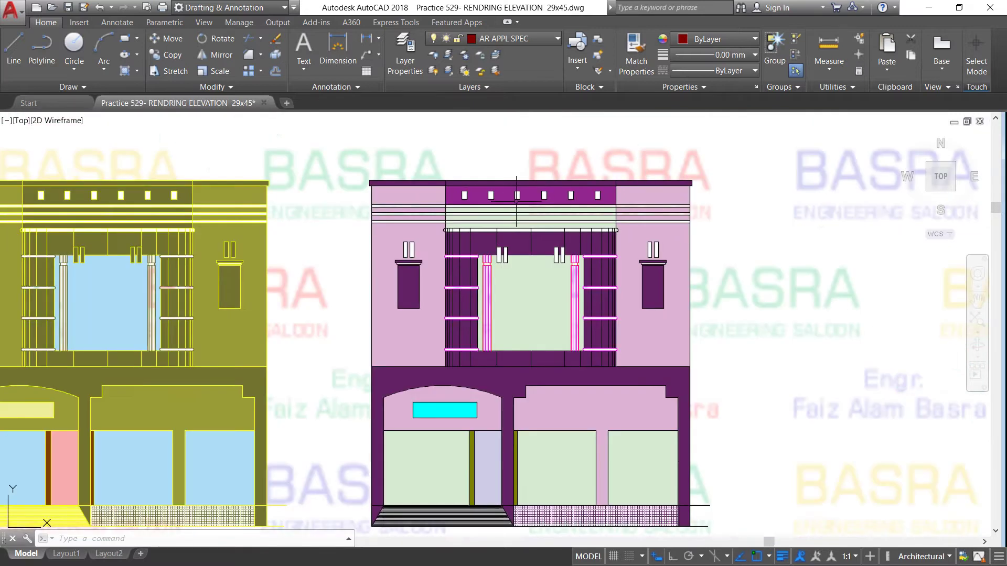
scroll(501, 182, down, 2)
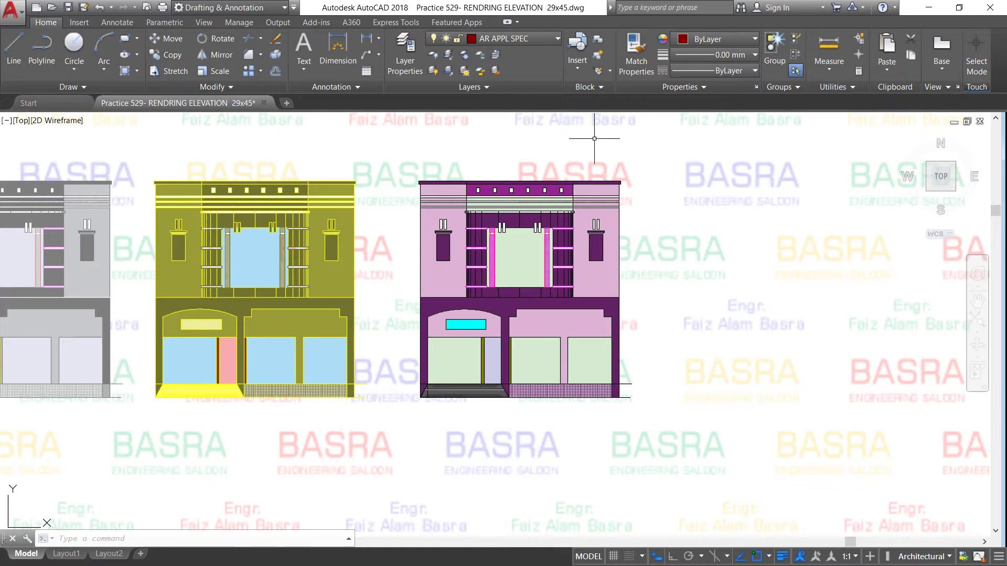
click(557, 38)
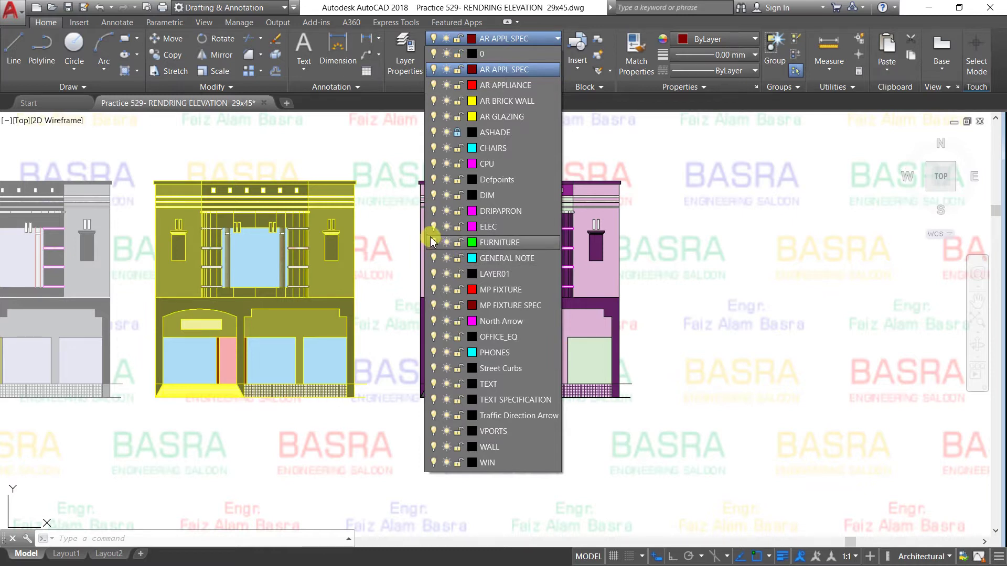
Toggle the FURNITURE layer and zoom so all five elevations fit in the viewport
click(432, 242)
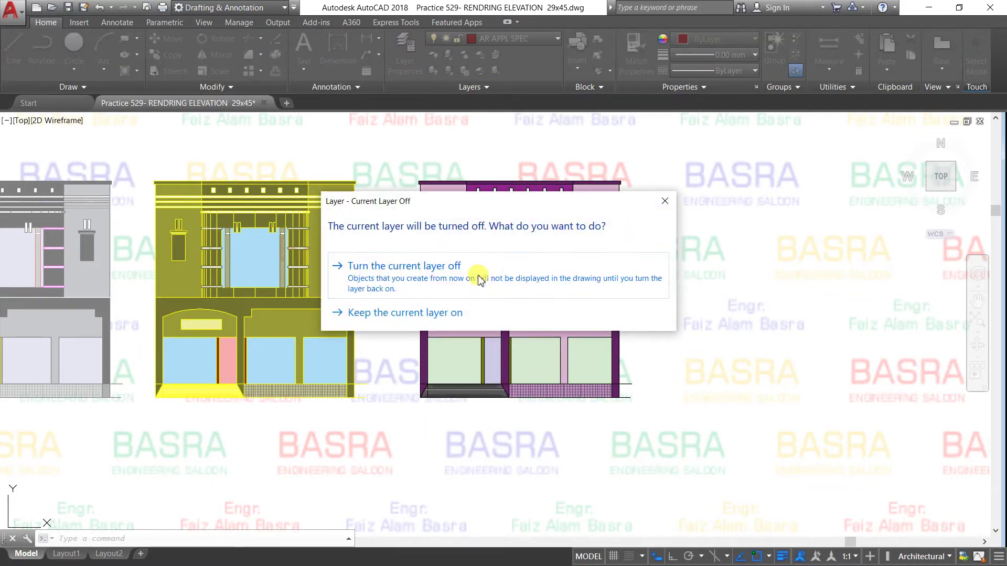
click(466, 313)
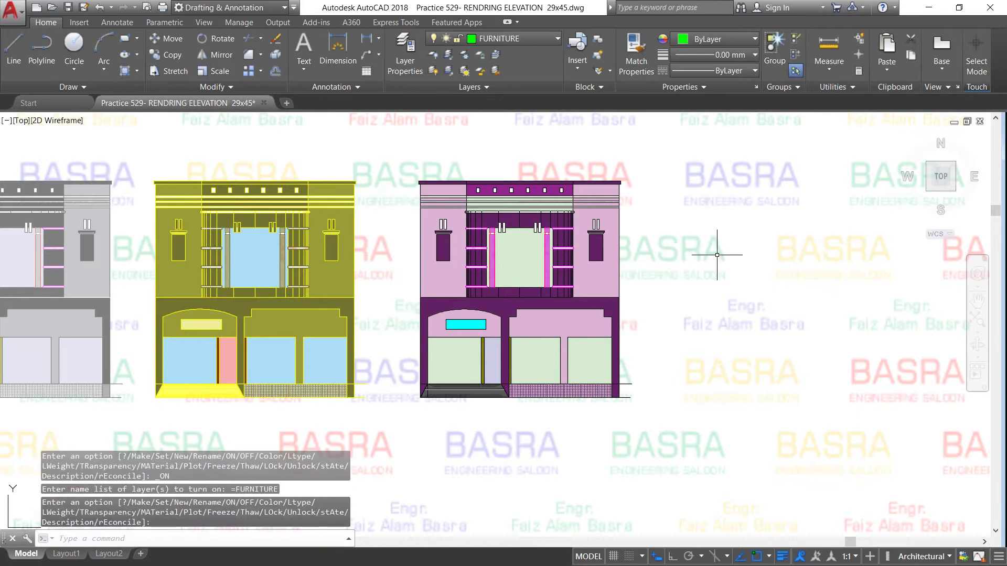
scroll(714, 251, down, 4)
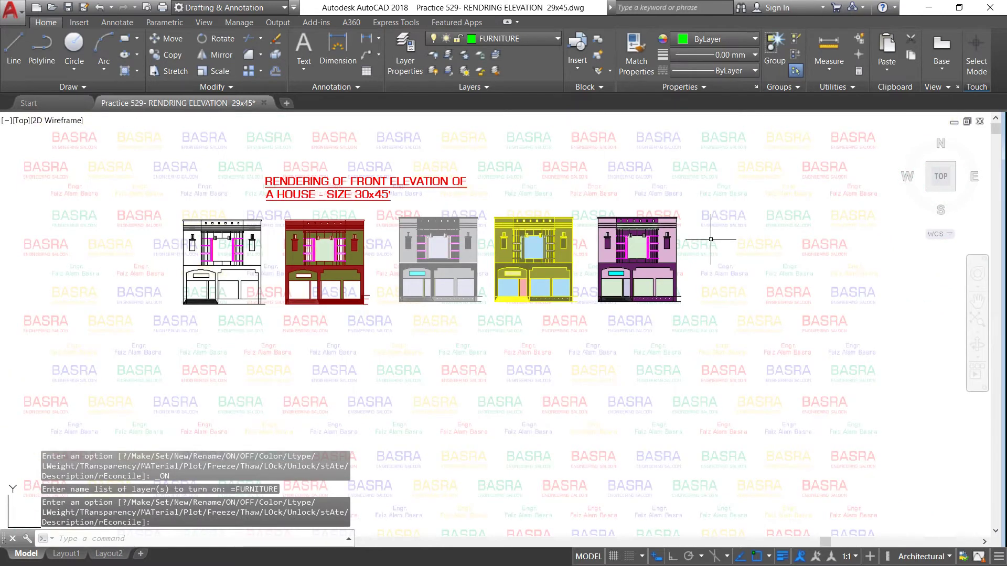
scroll(710, 239, up, 2)
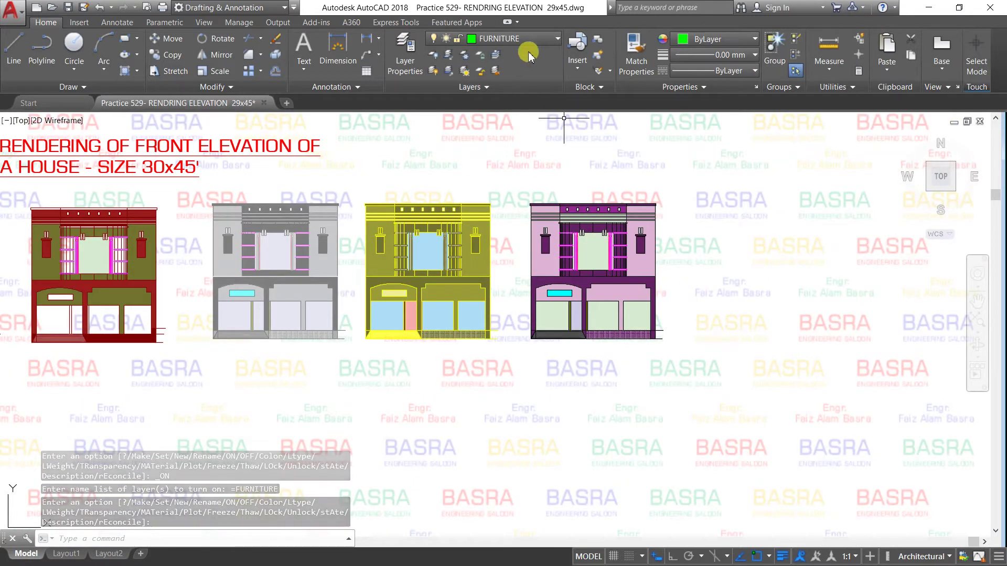
click(540, 40)
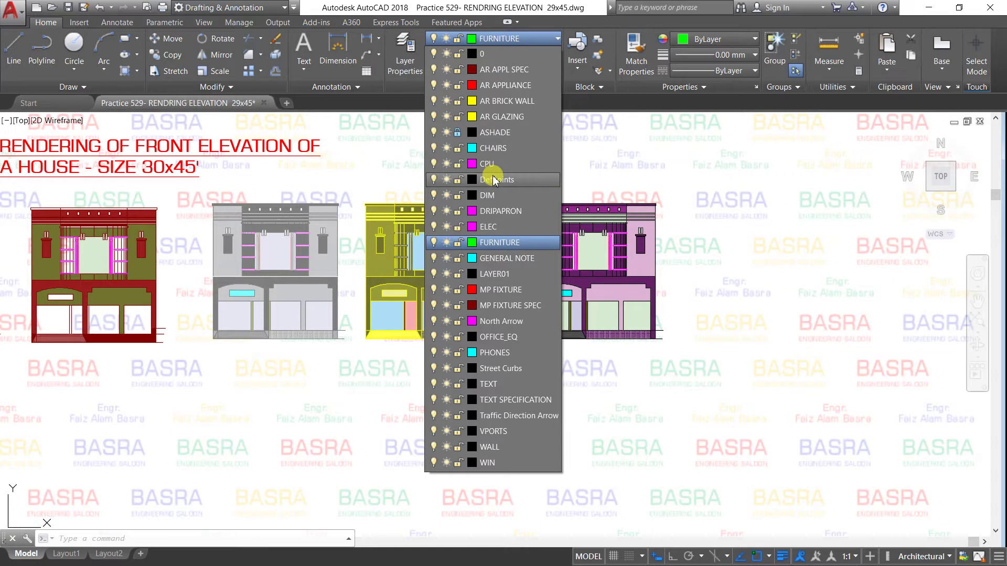
click(771, 206)
scroll(362, 289, down, 2)
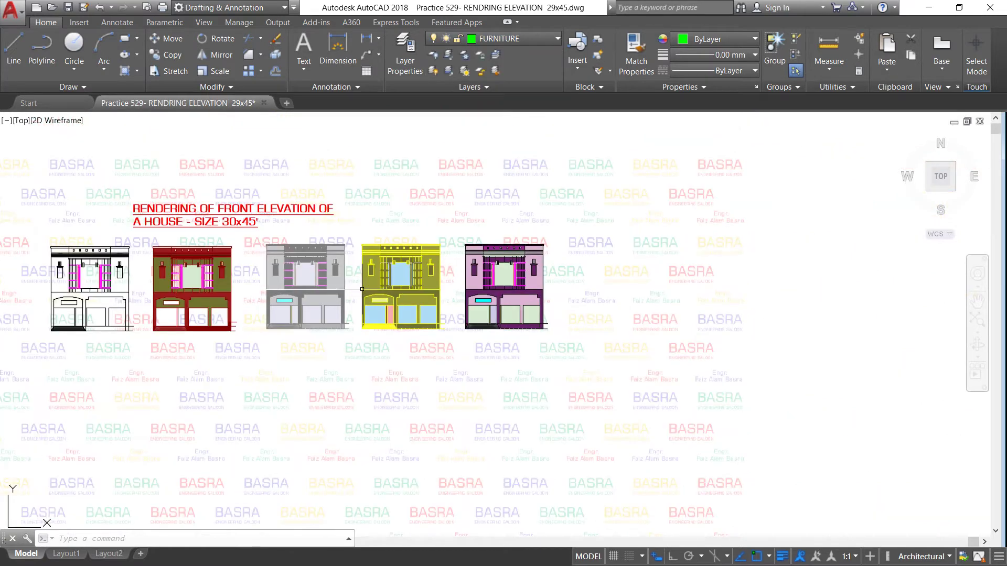
scroll(192, 325, up, 2)
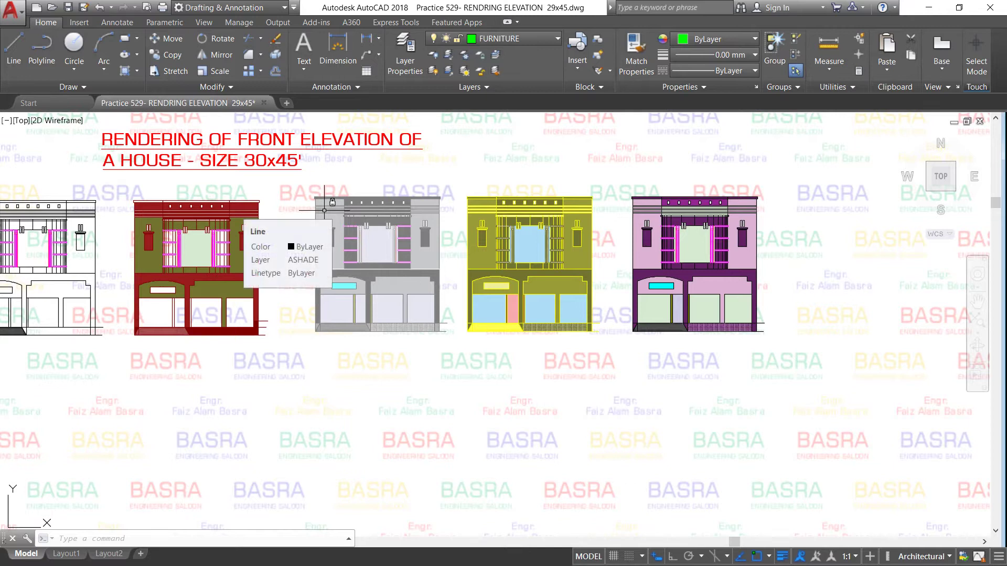
scroll(326, 211, down, 2)
scroll(33, 292, up, 2)
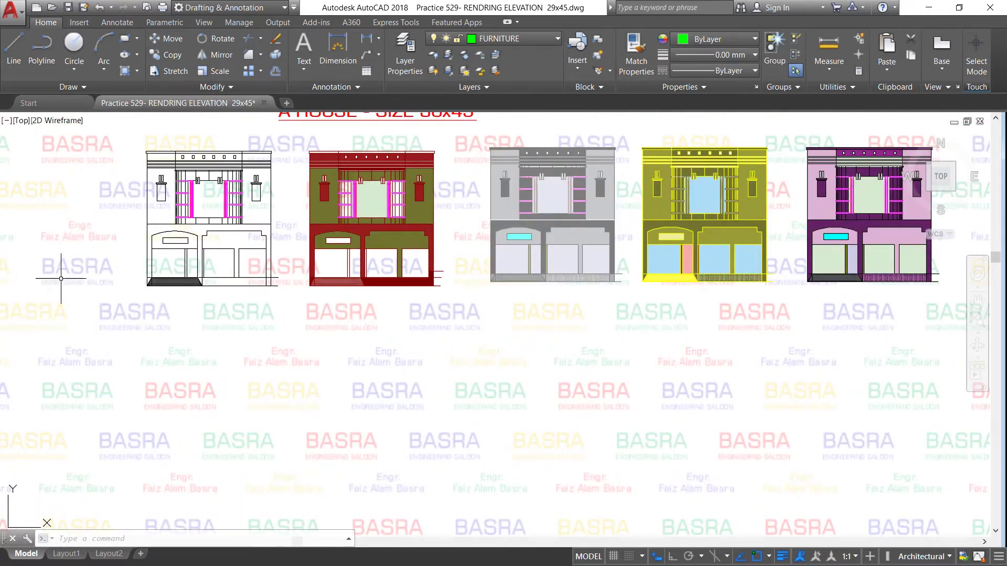
Copy the red-and-olive elevation to a spot below-left of the row of variants
click(181, 59)
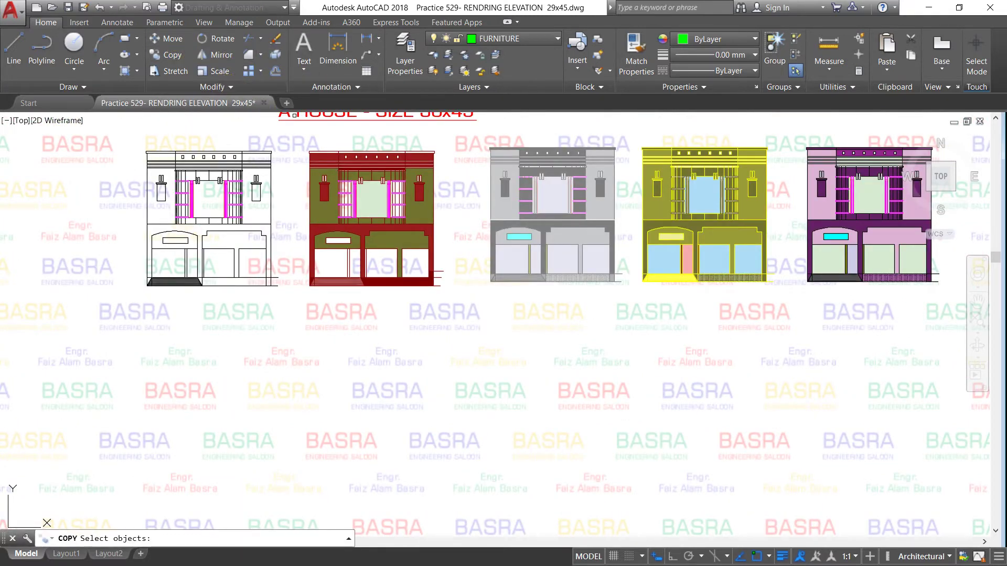
click(296, 139)
click(471, 298)
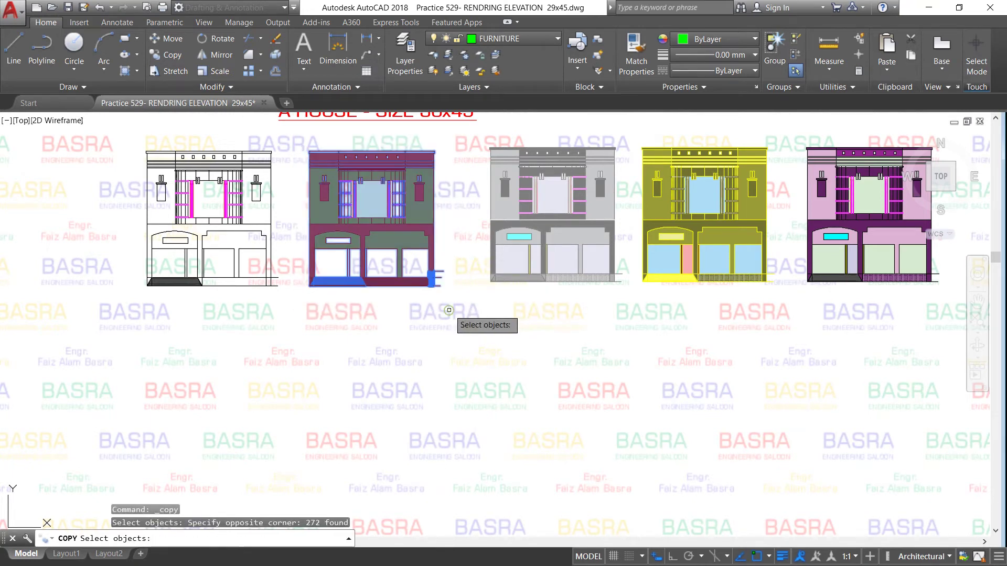
key(Return)
click(456, 274)
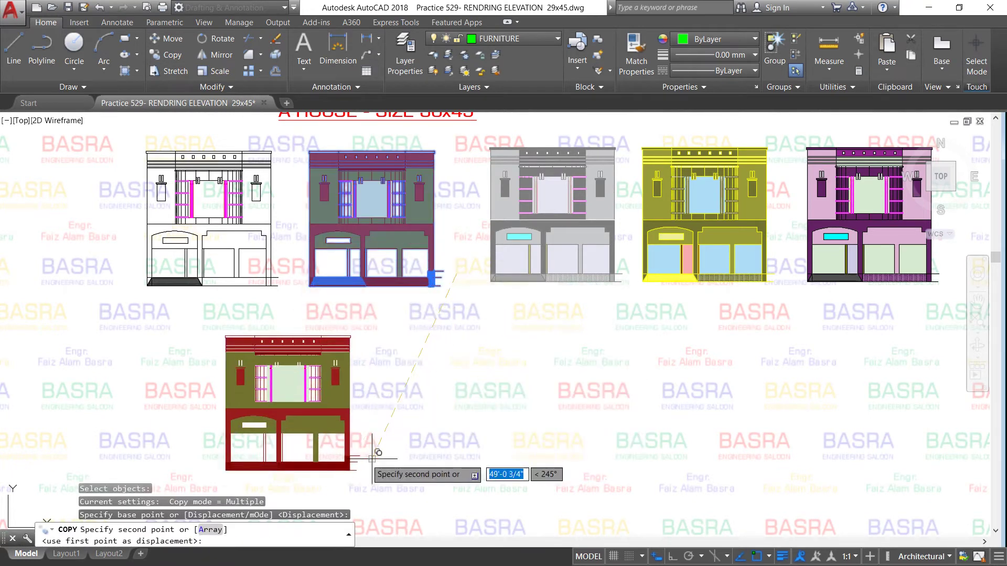
click(300, 471)
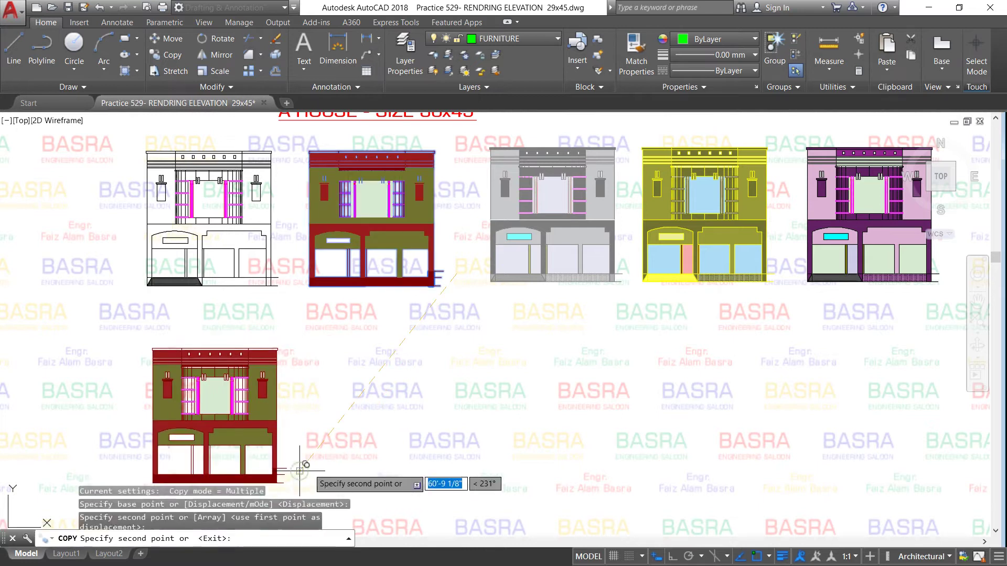
key(Escape)
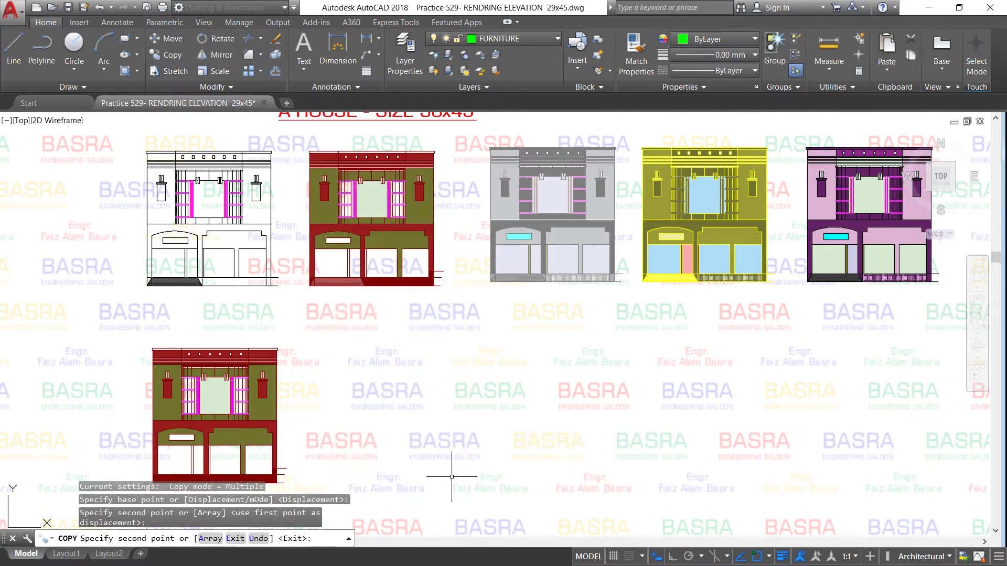
scroll(195, 407, up, 4)
scroll(398, 218, down, 2)
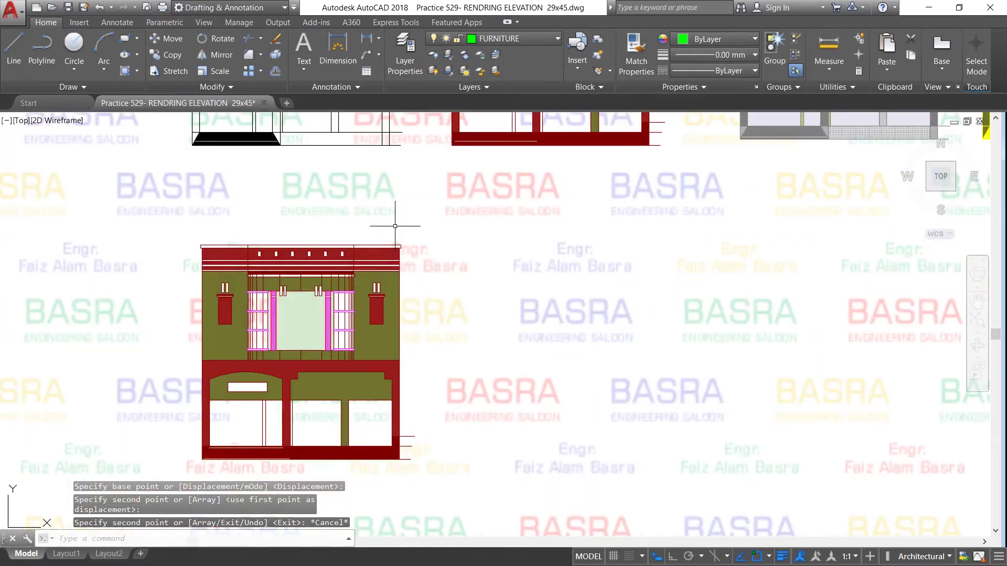
scroll(245, 344, up, 3)
Switch the copy's olive wall hatch to AR-BRSTD brick after trying ANGLE and AR-BRELM
click(208, 333)
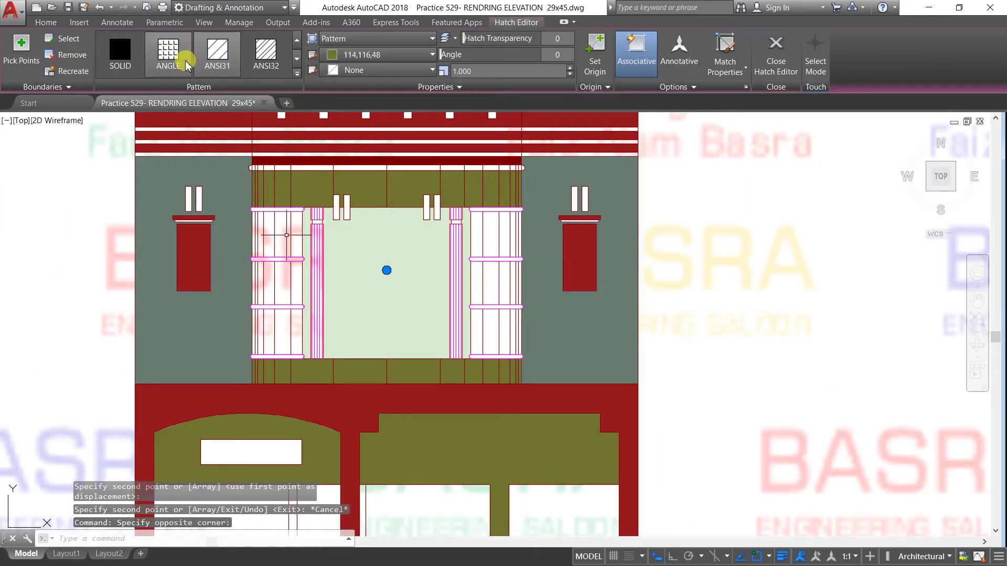
click(162, 53)
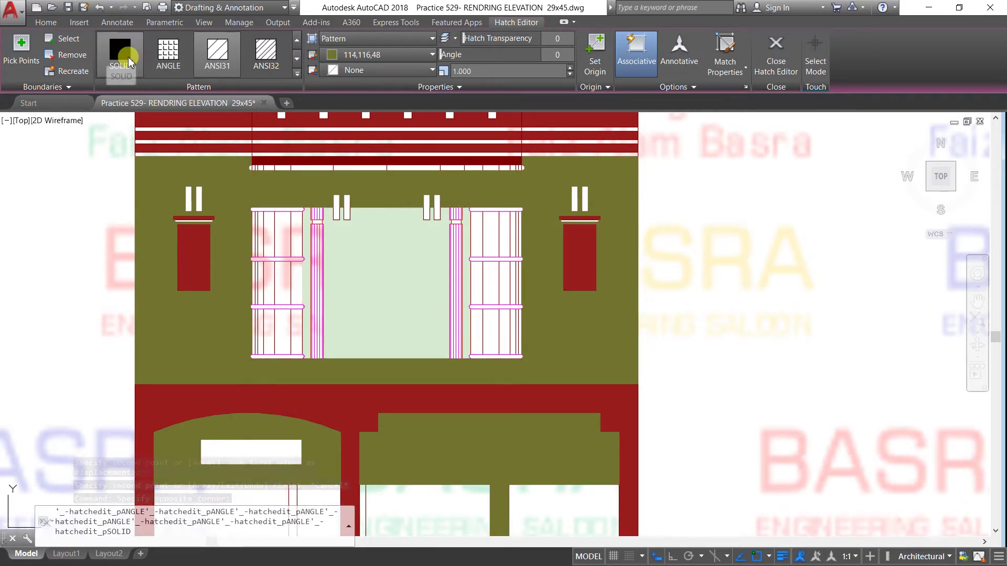
scroll(128, 57, down, 3)
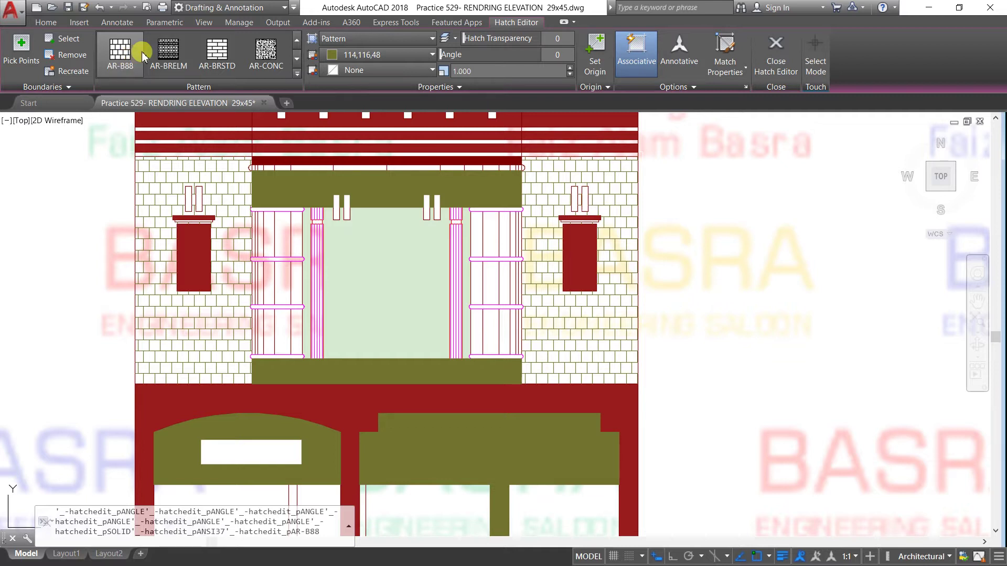
click(149, 57)
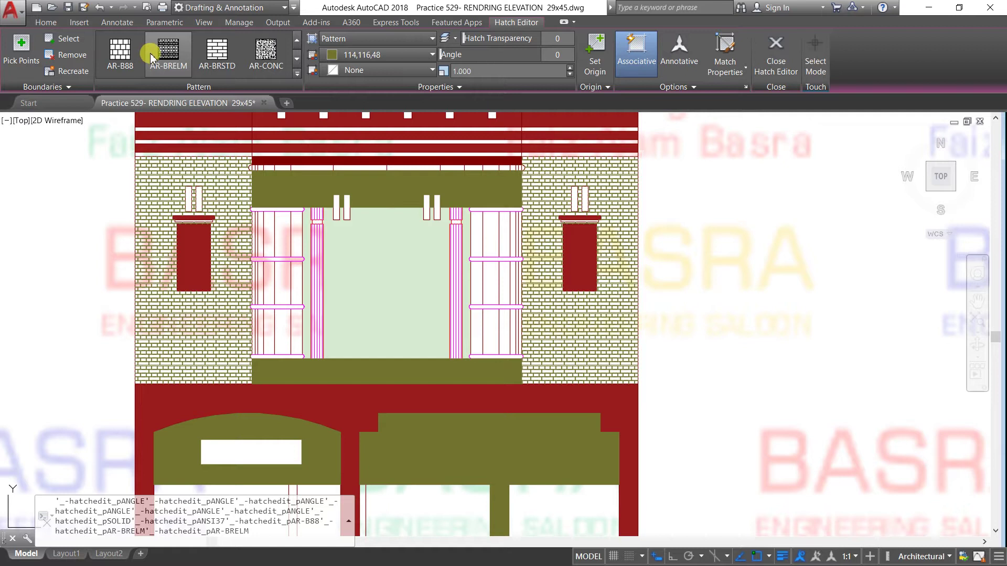
click(225, 57)
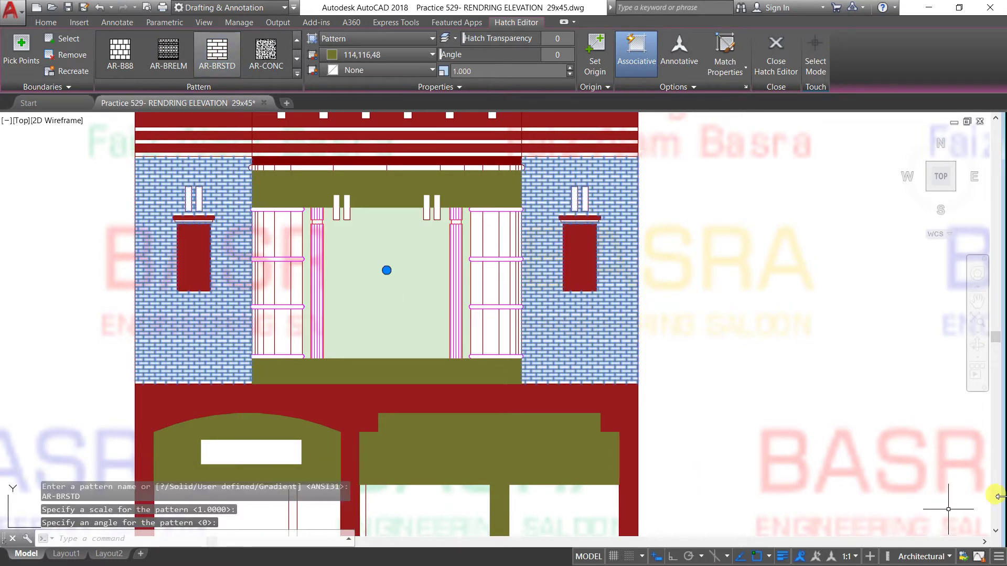
key(Escape)
Match the brick hatch onto the window band, then undo it to keep the band olive
scroll(696, 444, down, 1)
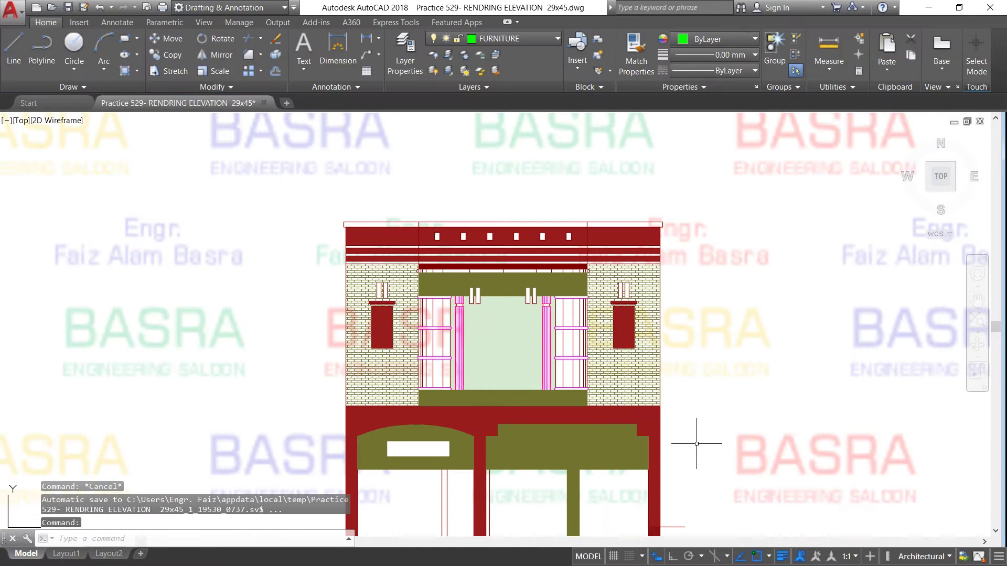
scroll(837, 439, up, 2)
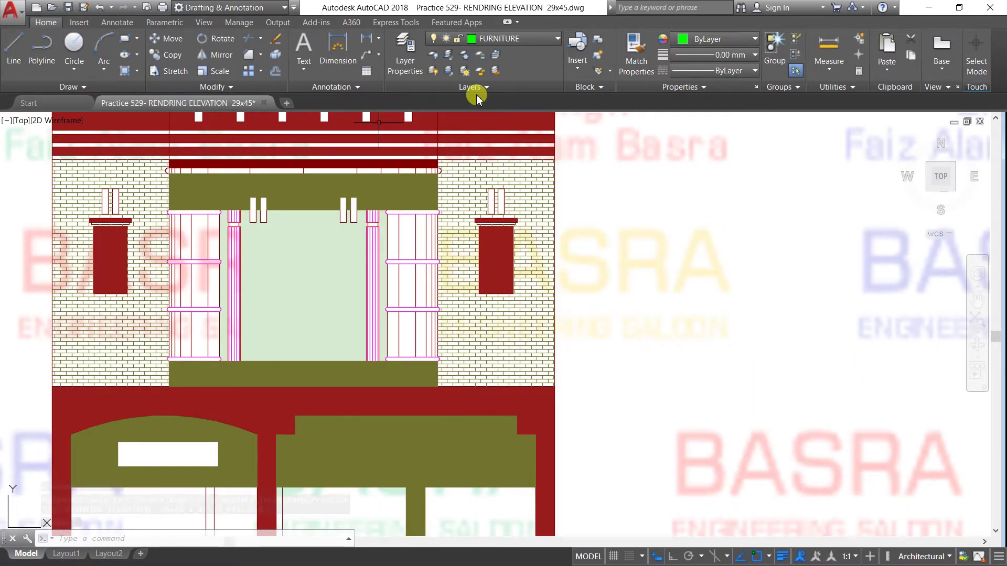
click(634, 48)
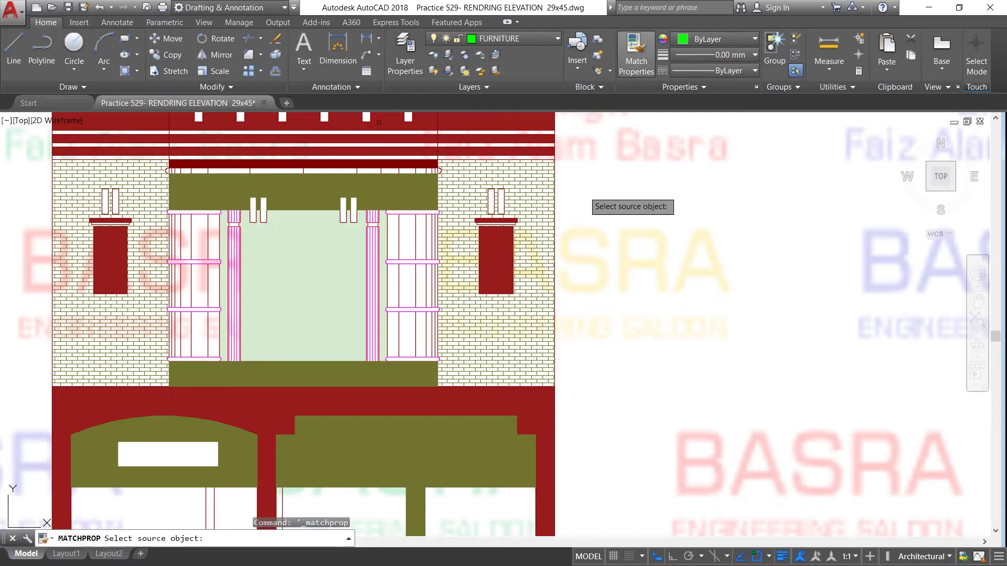
click(487, 315)
click(386, 379)
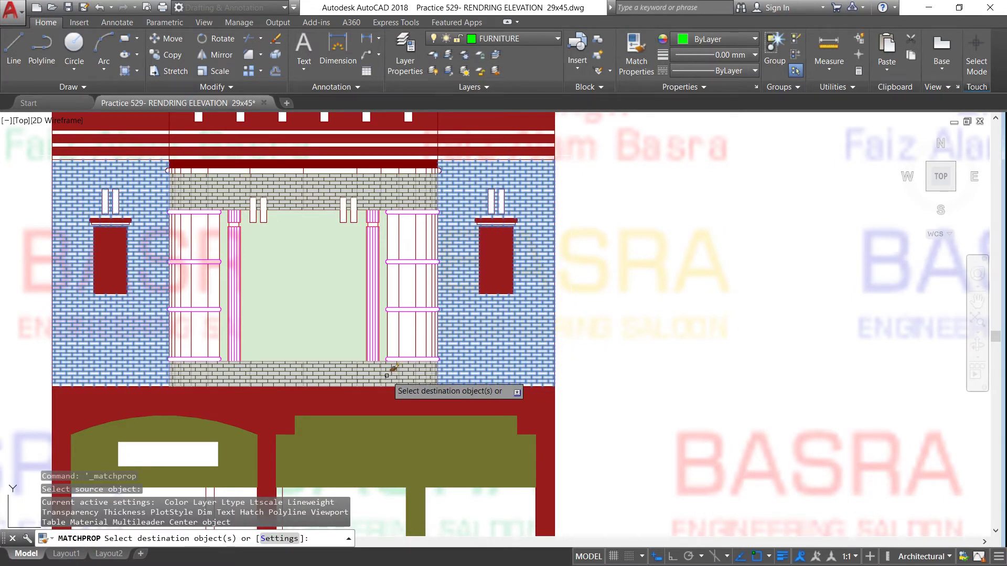
right_click(684, 375)
click(711, 382)
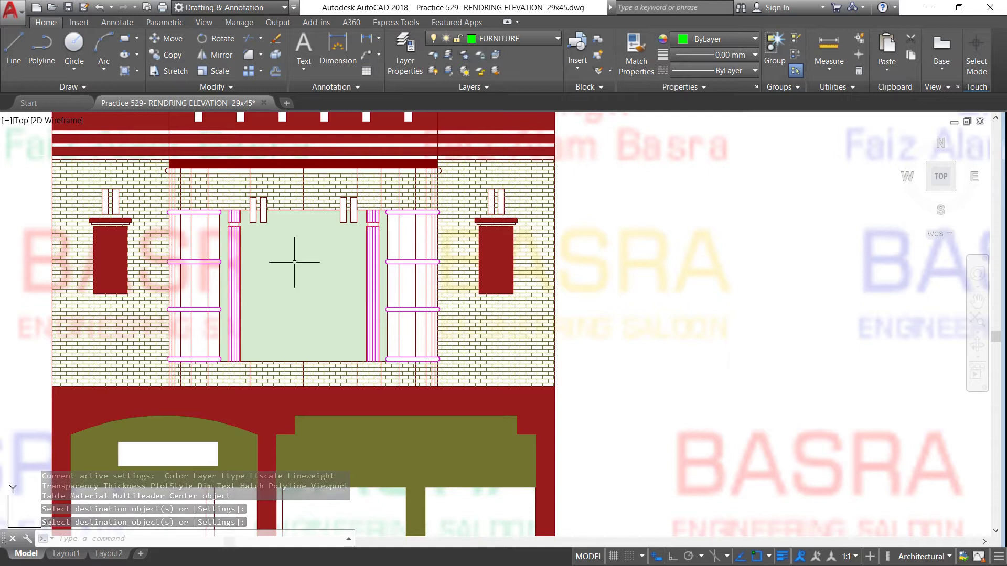
click(98, 9)
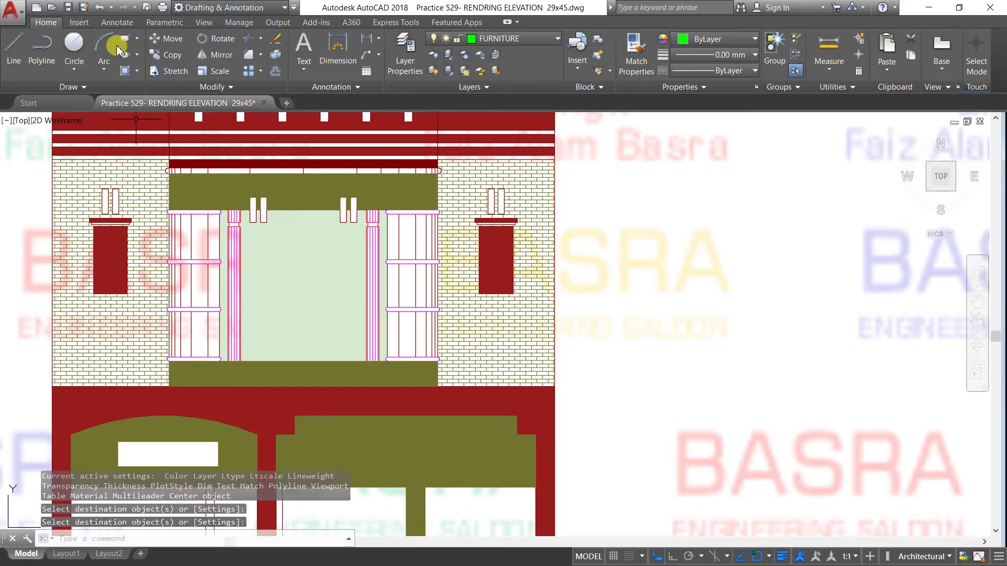
Select the brick wall hatch for editing in Hatch Editor
scroll(614, 424, down, 2)
scroll(601, 410, up, 2)
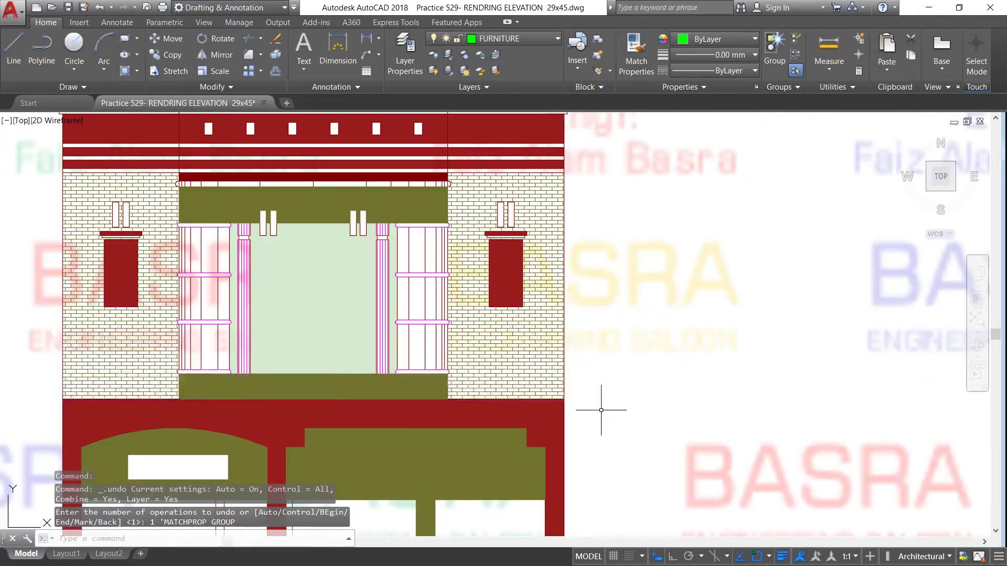
click(513, 367)
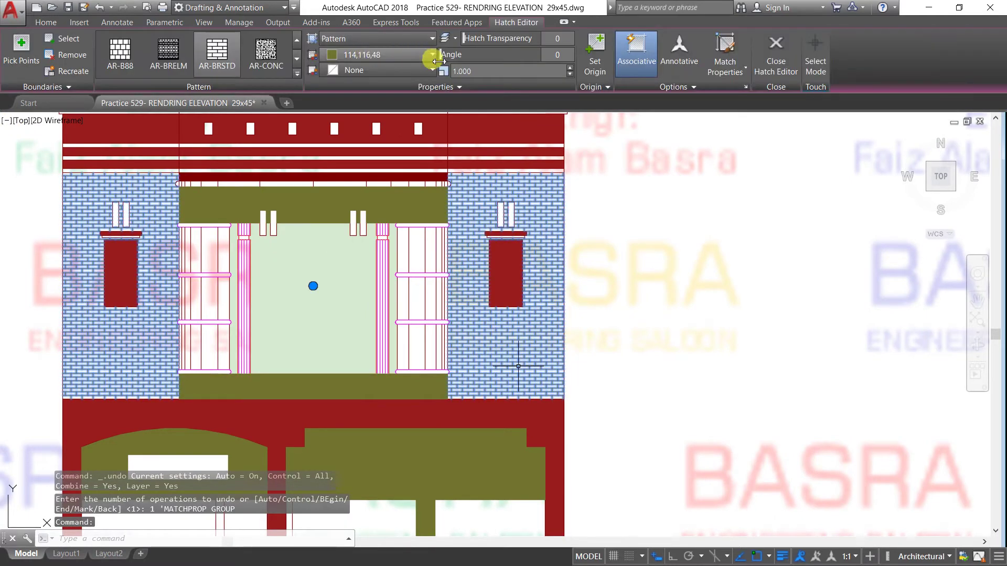
Give the brick hatch a 153,27,30 dark-red background and 199,200,202 light grey lines
click(432, 69)
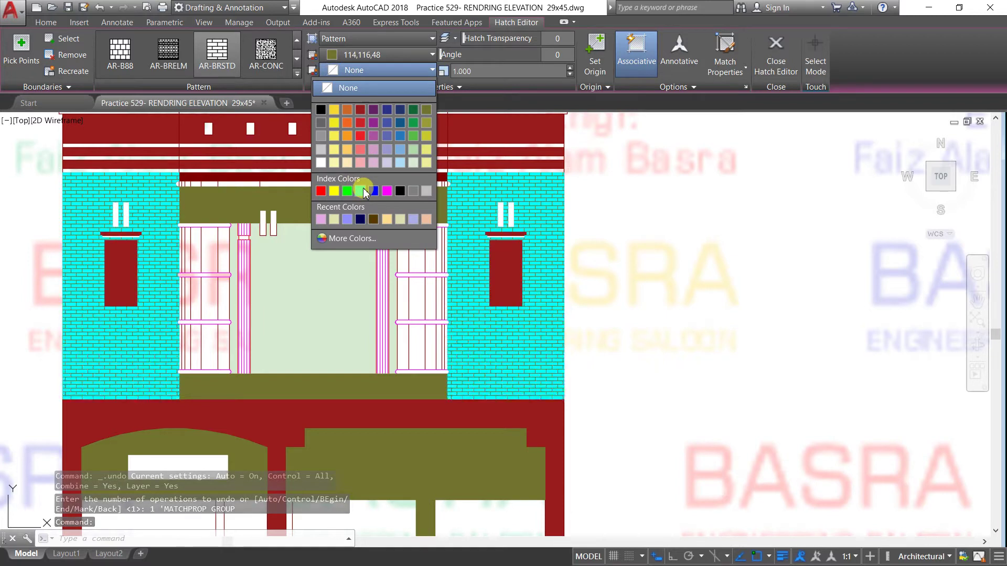
click(361, 110)
click(422, 55)
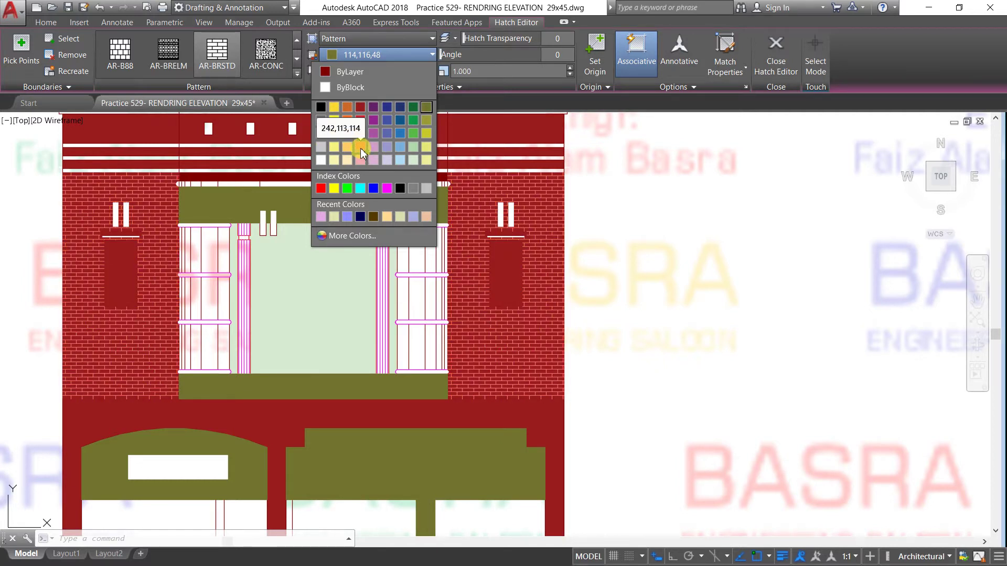
click(321, 147)
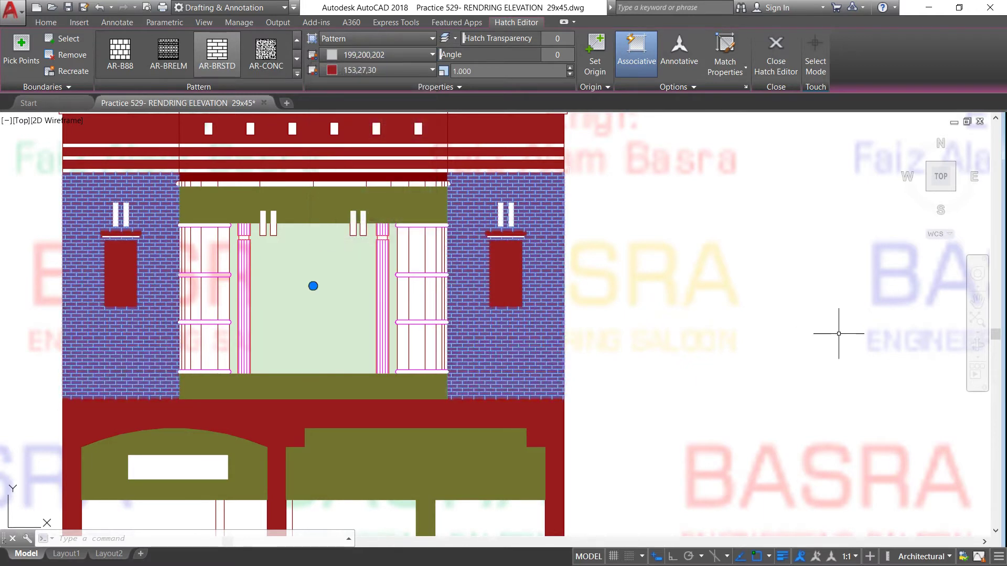
key(Escape)
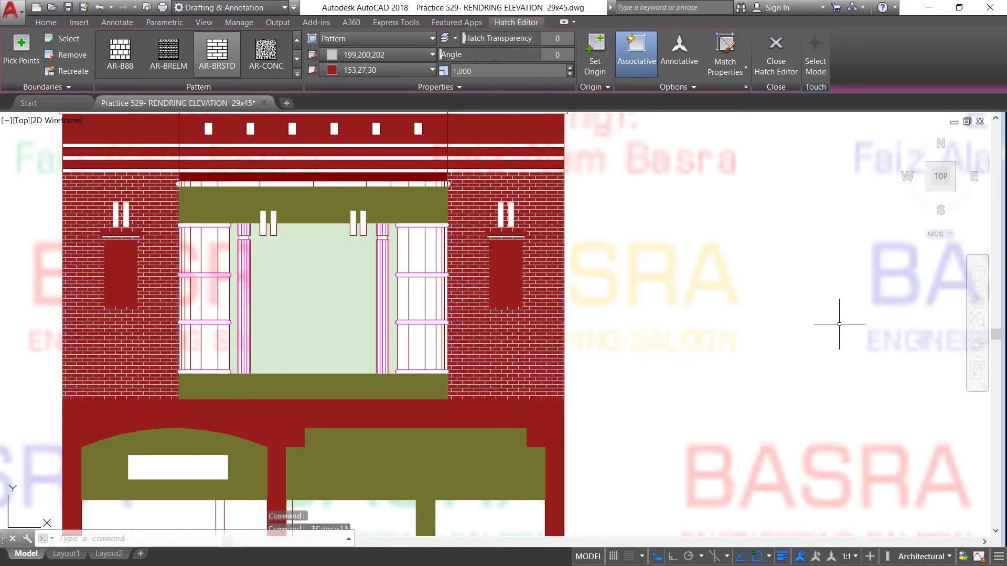
scroll(687, 331, down, 1)
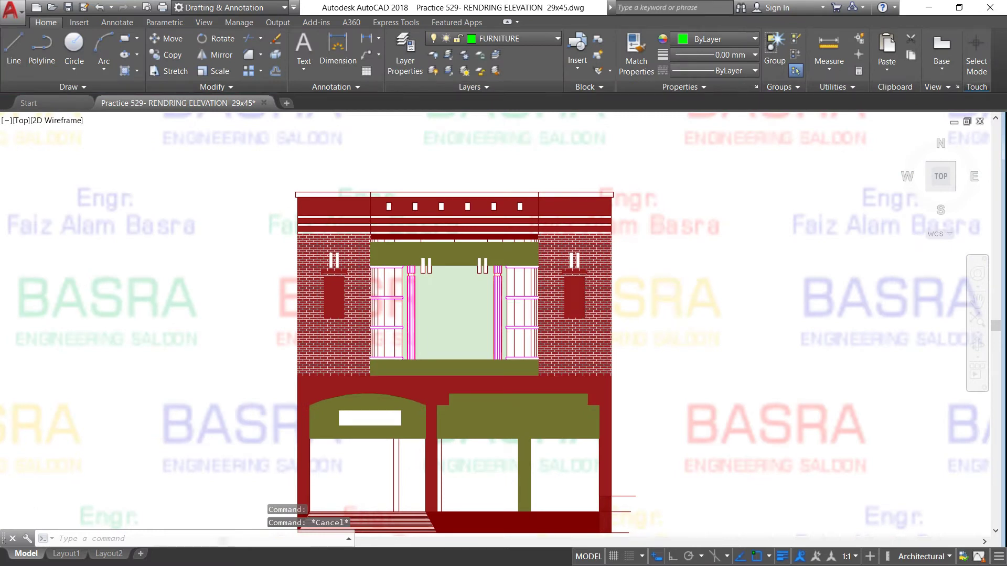
Match the red brick wall hatch onto the bands around the window
scroll(656, 238, up, 2)
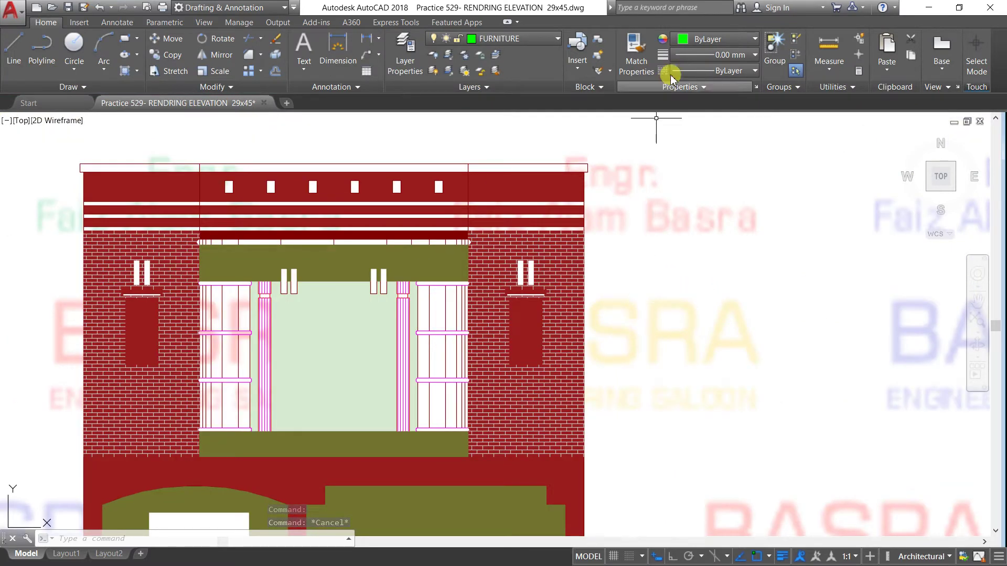
click(634, 44)
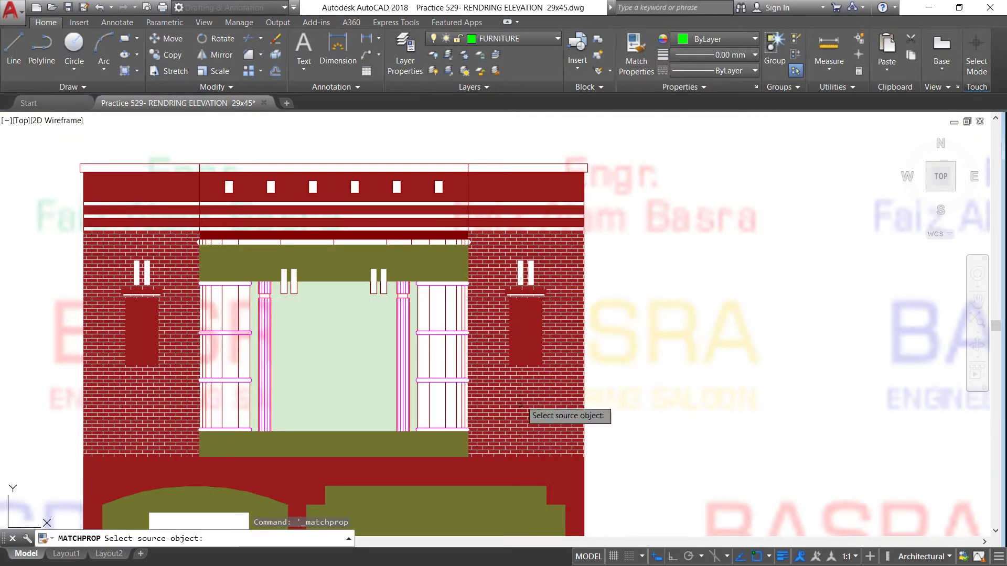
click(532, 419)
click(465, 449)
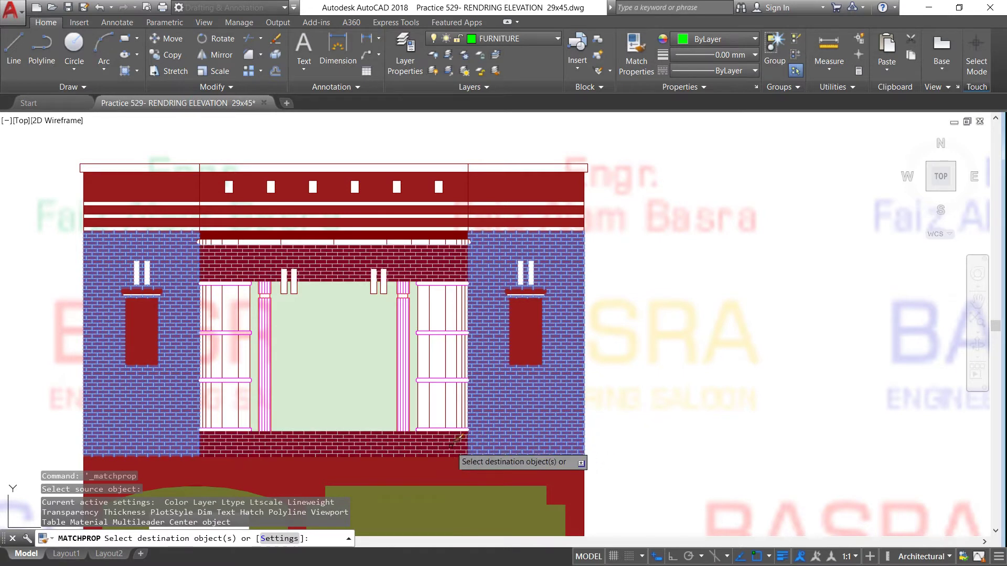
right_click(754, 358)
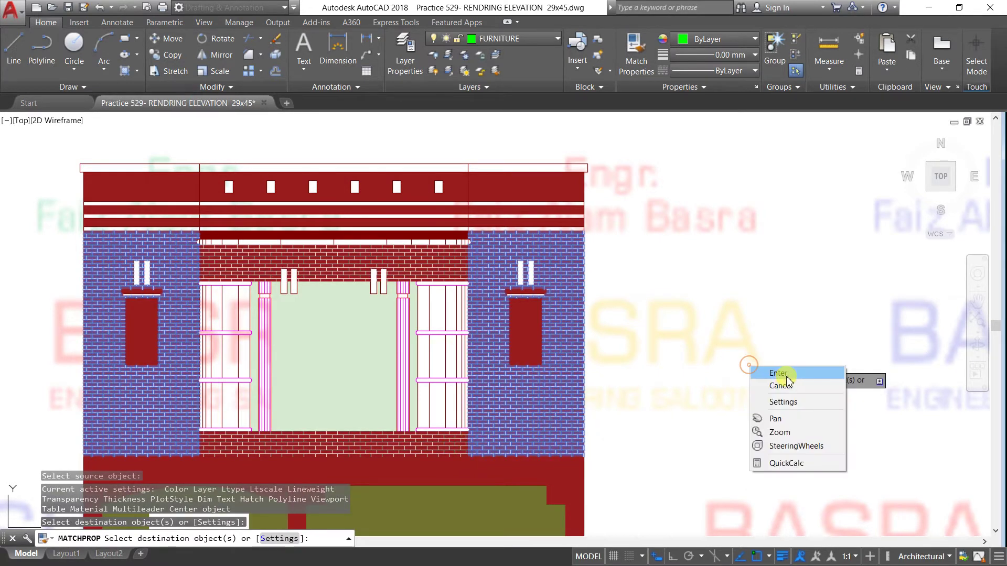
click(786, 375)
scroll(212, 302, down, 2)
scroll(227, 336, up, 2)
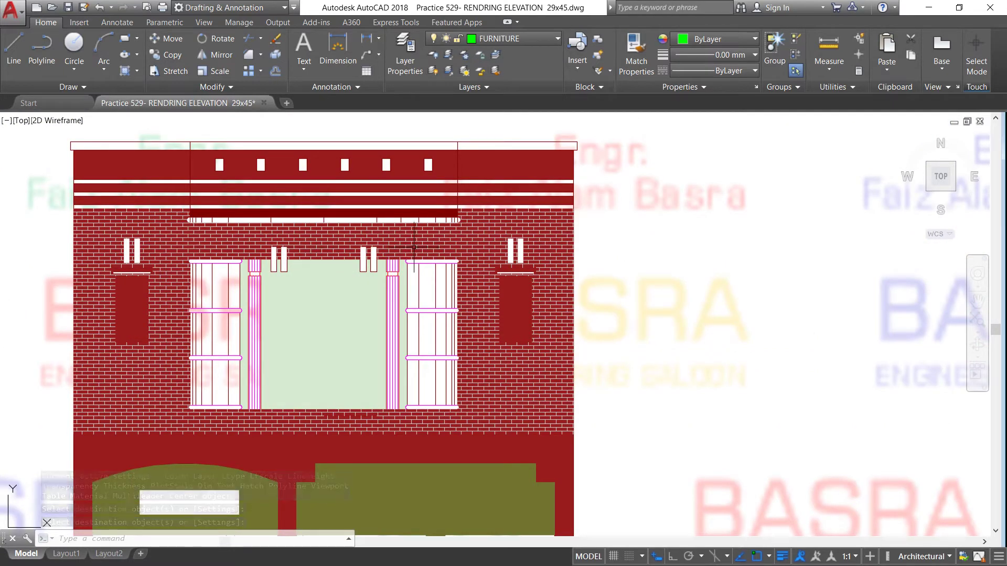
scroll(377, 227, down, 1)
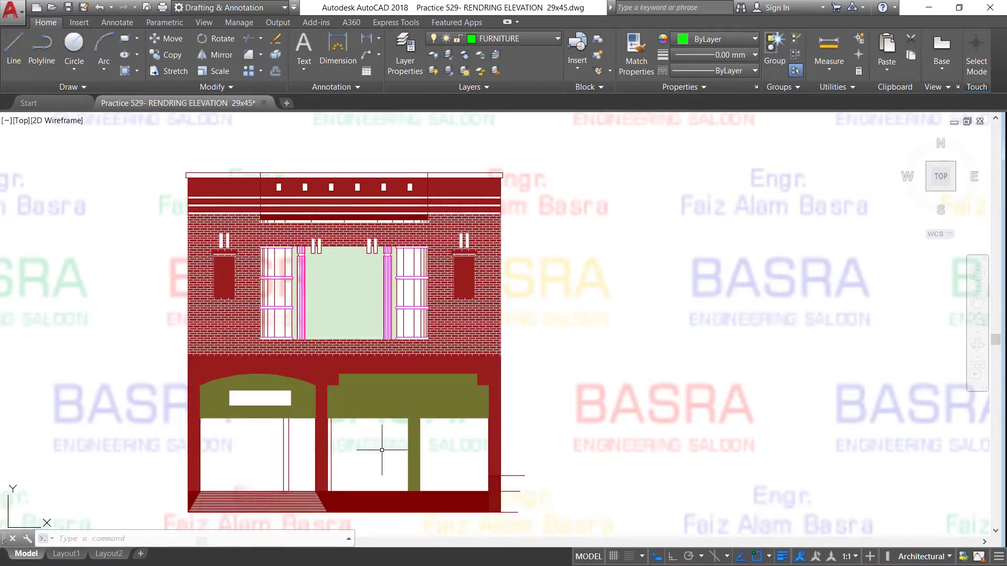
scroll(372, 519, up, 2)
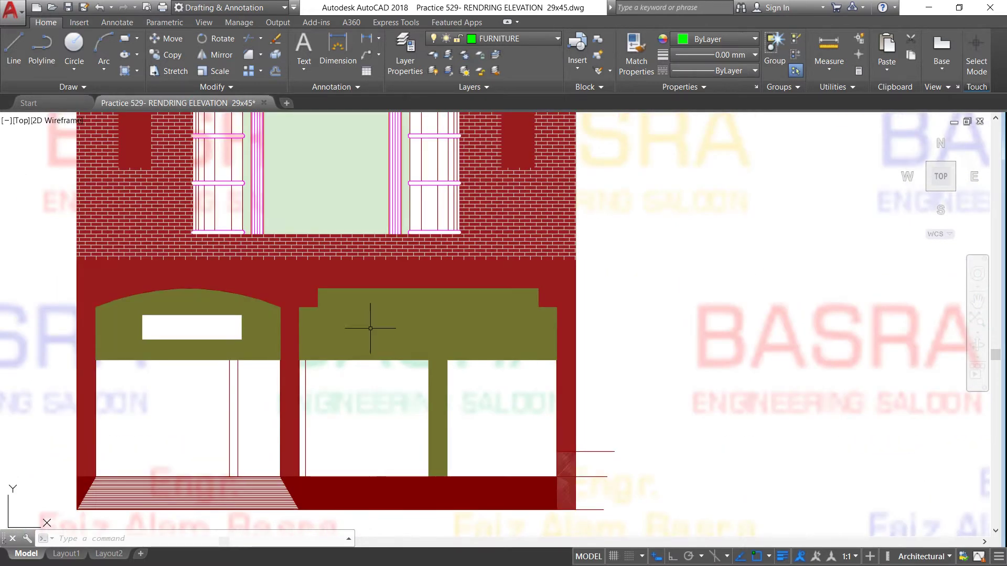
Match the upper wall's brick hatch onto the lower wall, band and dark-red lower-right block
click(635, 55)
click(546, 212)
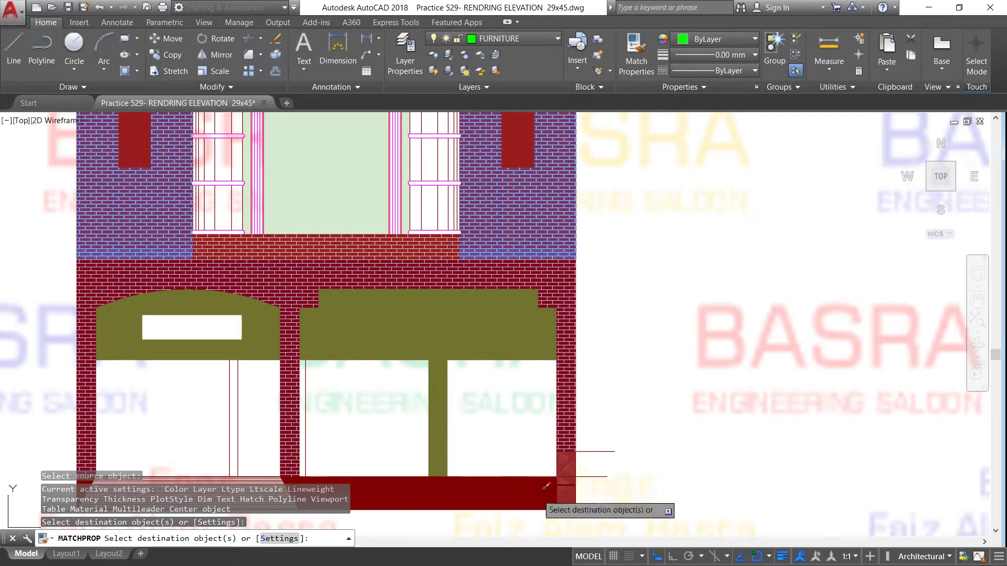
click(566, 491)
click(566, 464)
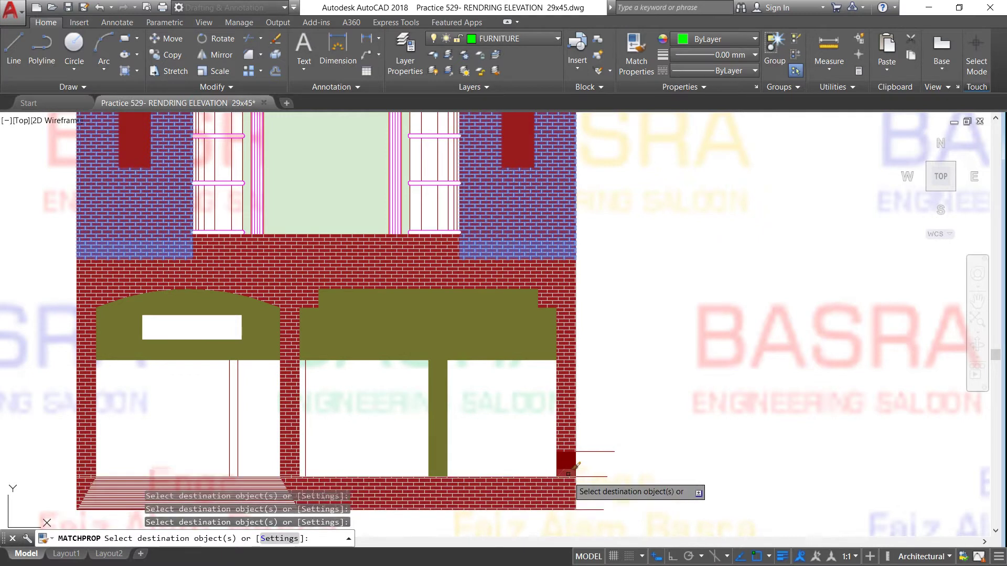
scroll(454, 283, down, 2)
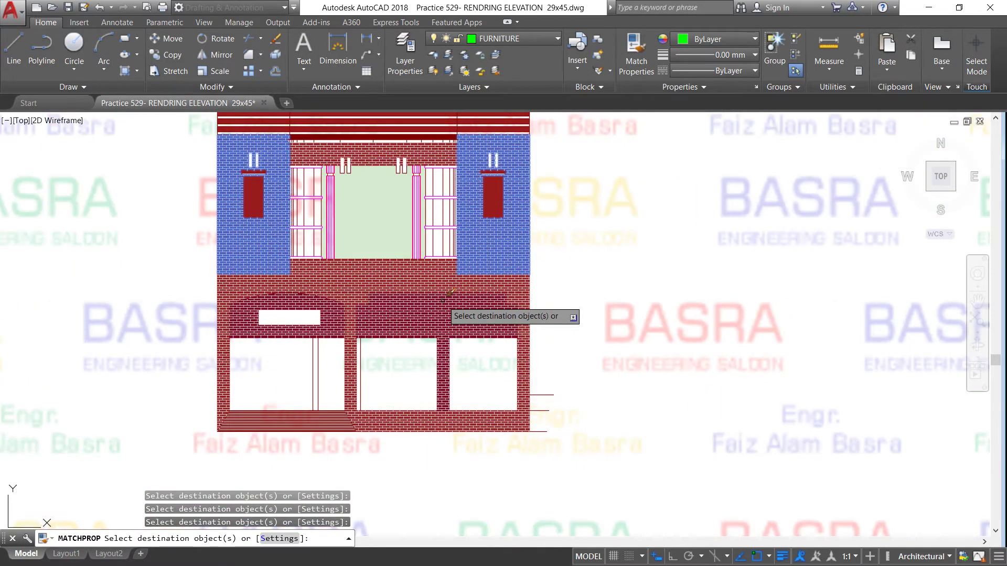
scroll(411, 346, down, 1)
scroll(383, 315, down, 1)
scroll(362, 194, up, 4)
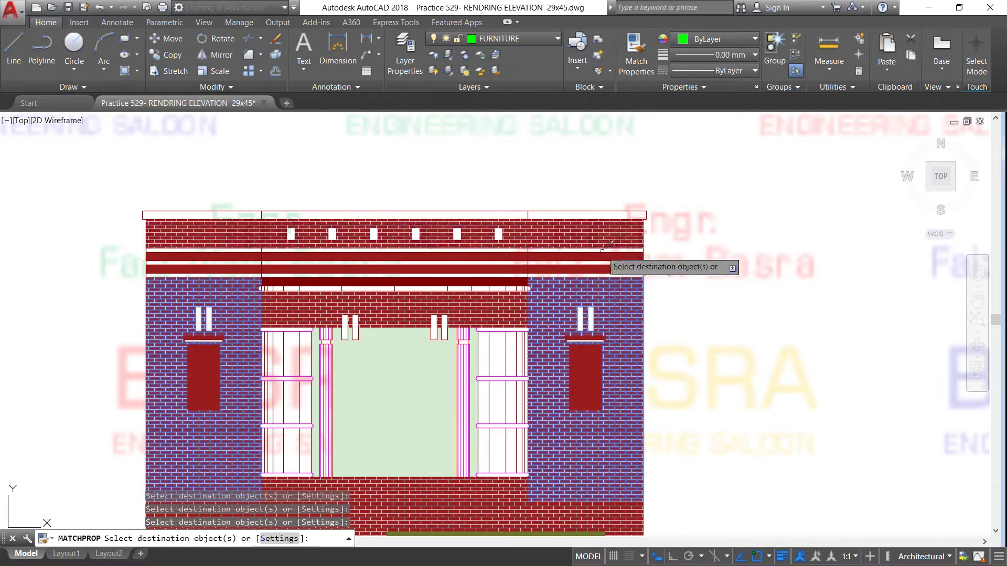
right_click(778, 208)
click(802, 215)
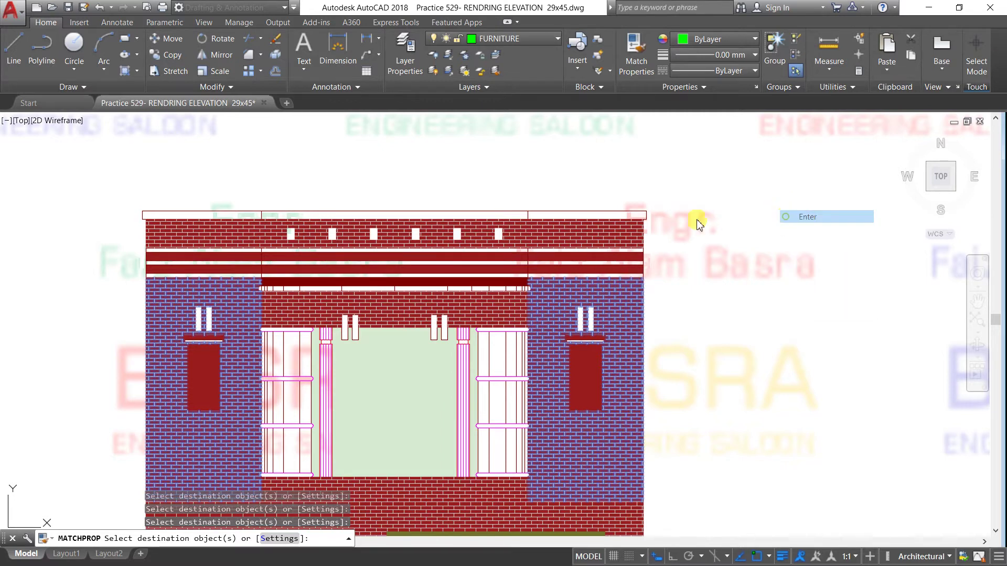
scroll(520, 207, down, 2)
Zoom out and try copying the grey elevation, ending COPY with nothing selected
scroll(482, 210, down, 2)
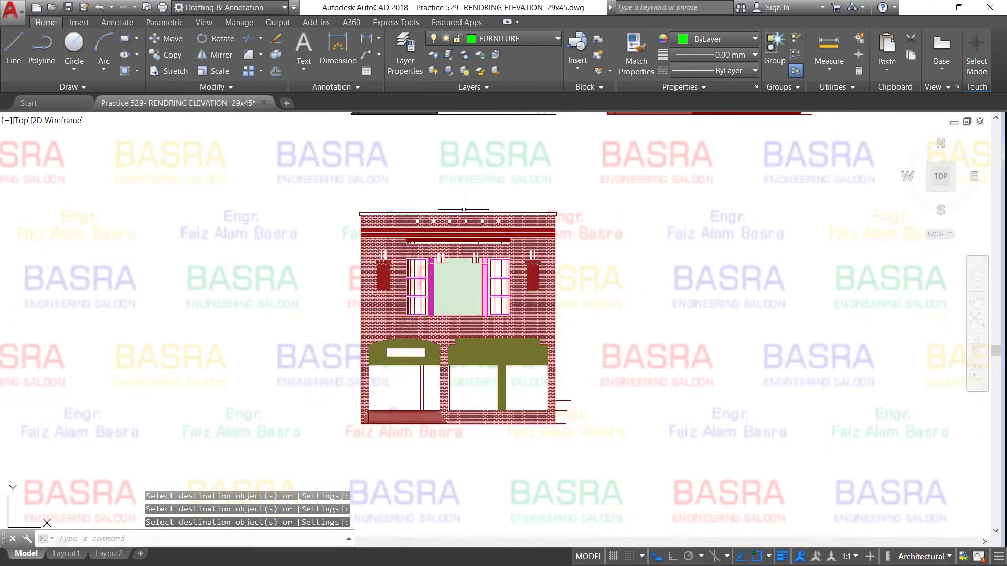
scroll(439, 312, down, 5)
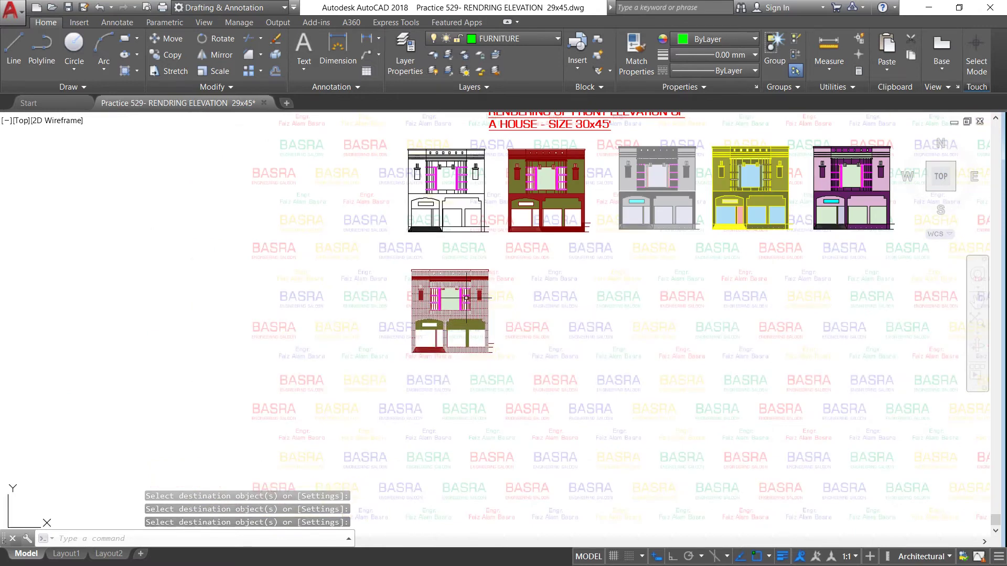
scroll(692, 187, up, 3)
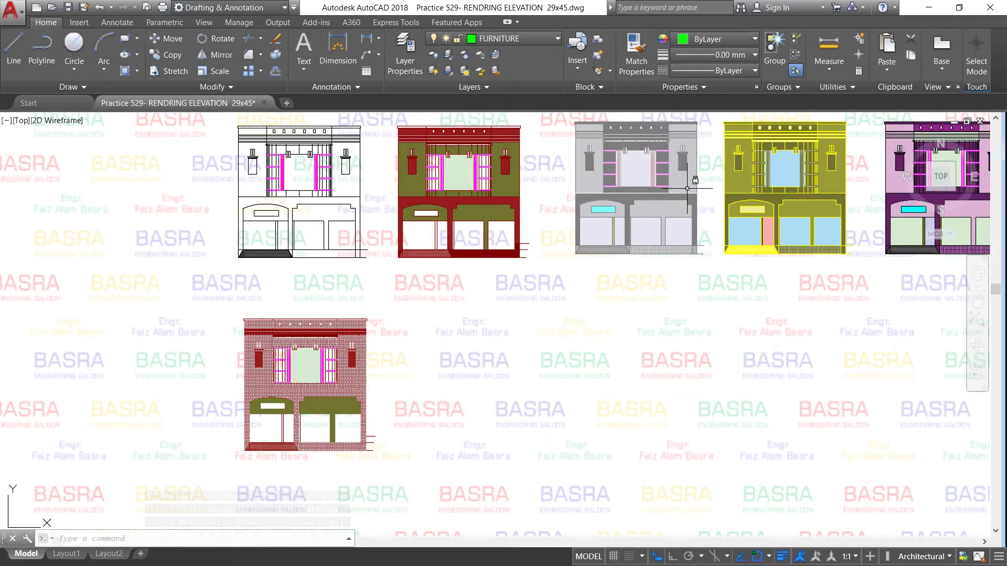
click(172, 55)
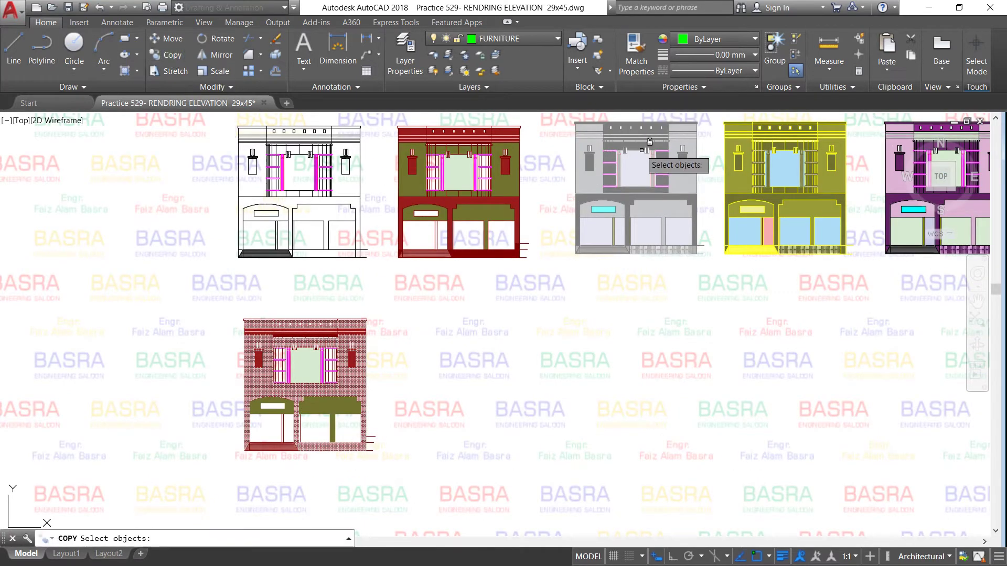
click(559, 115)
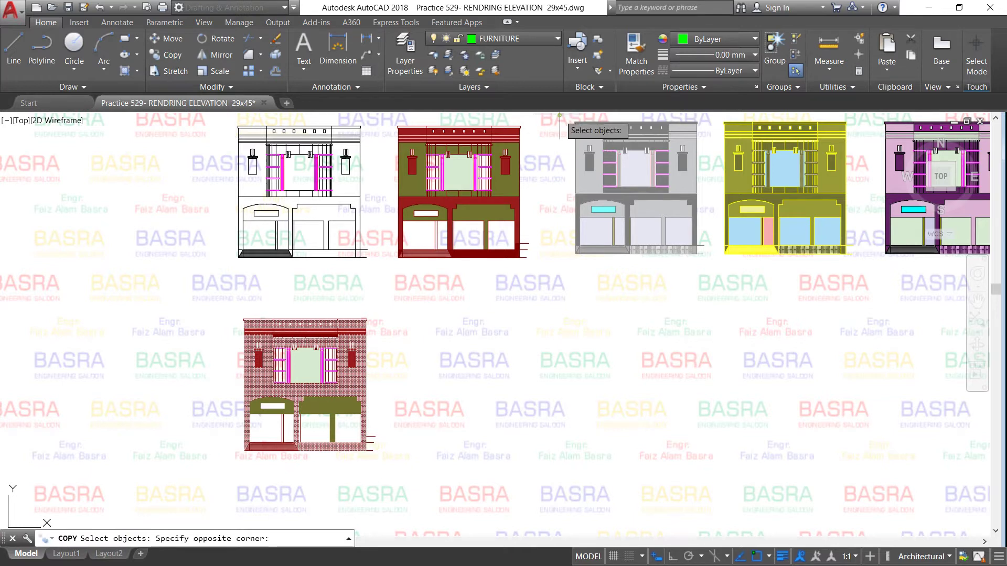
click(701, 271)
click(701, 272)
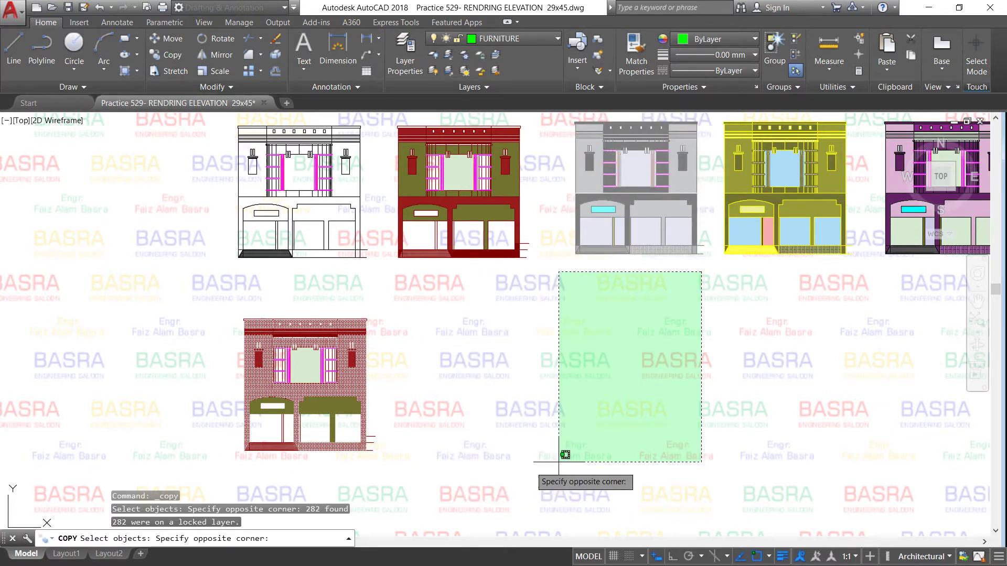
click(617, 478)
key(Return)
Retry window-selecting the grey elevation, including a second COPY attempt
click(713, 263)
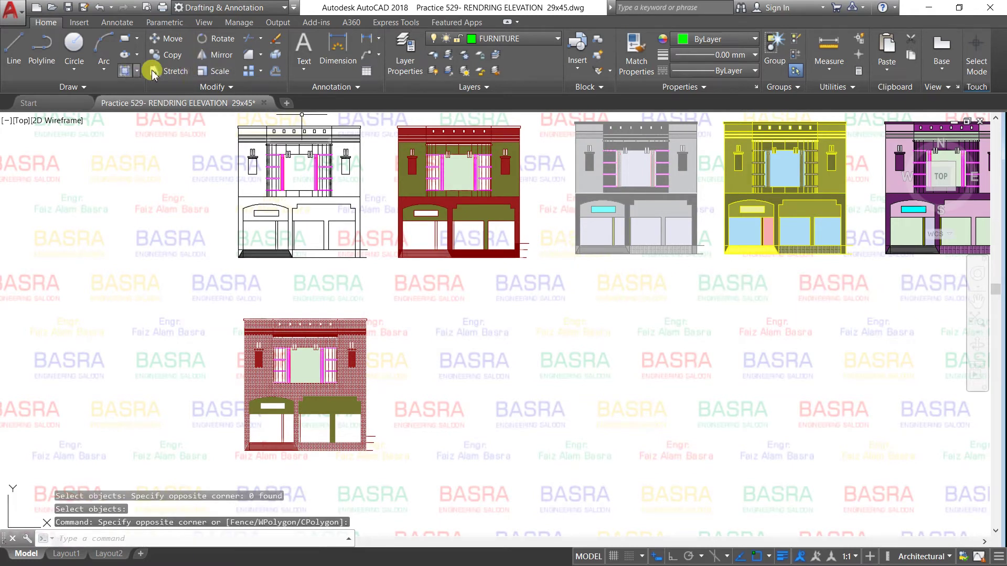
click(561, 116)
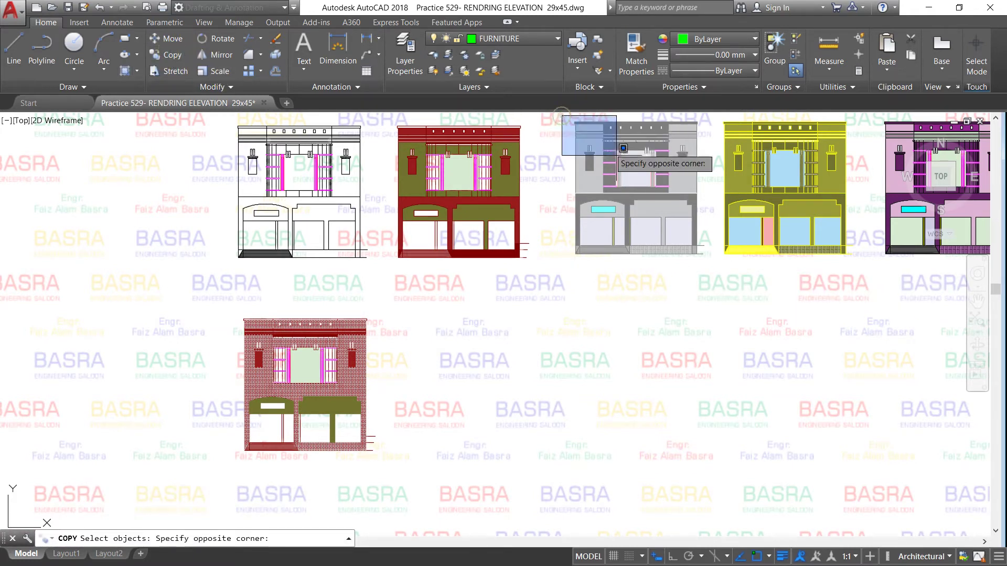
click(716, 255)
click(711, 268)
scroll(585, 332, down, 2)
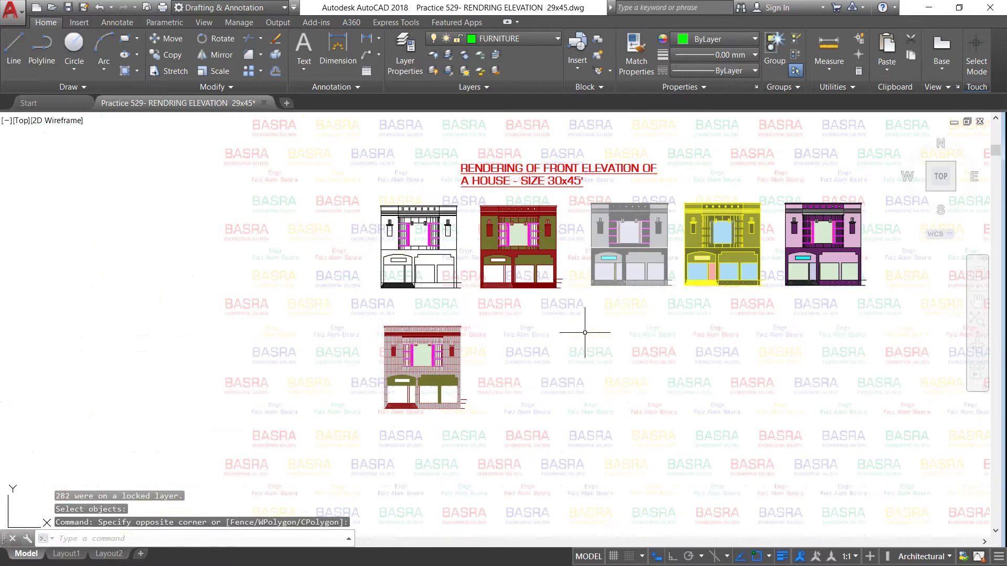
scroll(773, 295, up, 2)
click(168, 55)
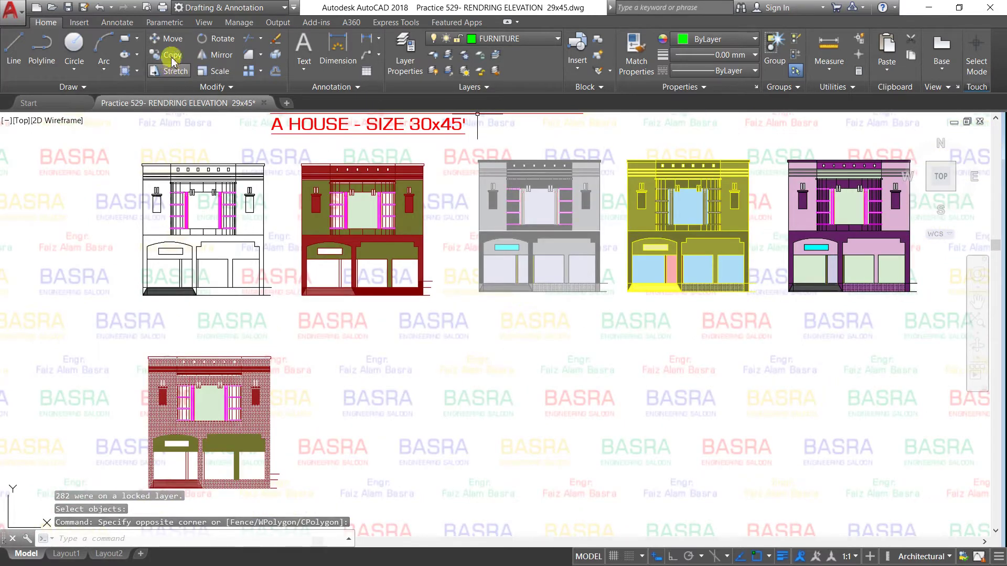
click(452, 145)
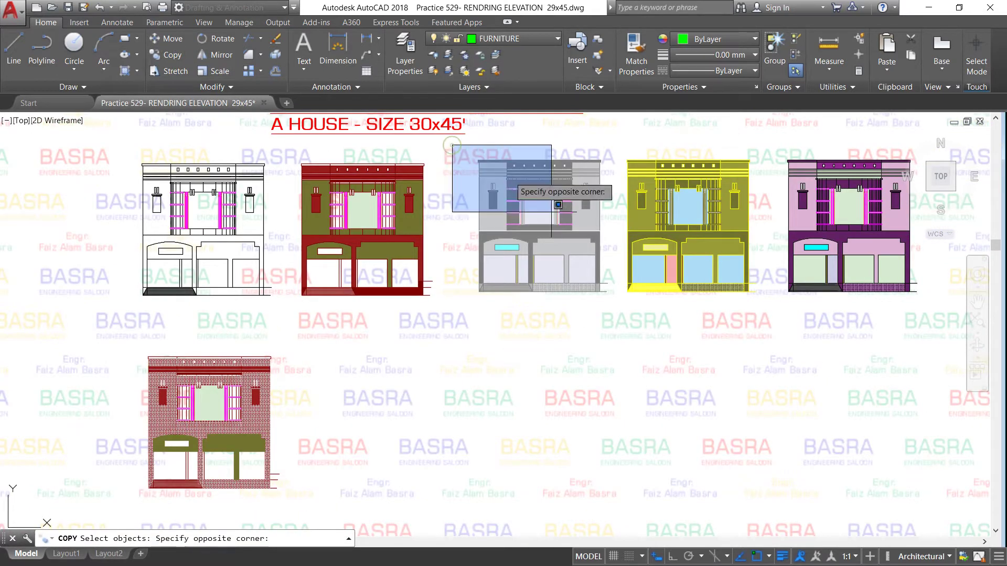
click(624, 312)
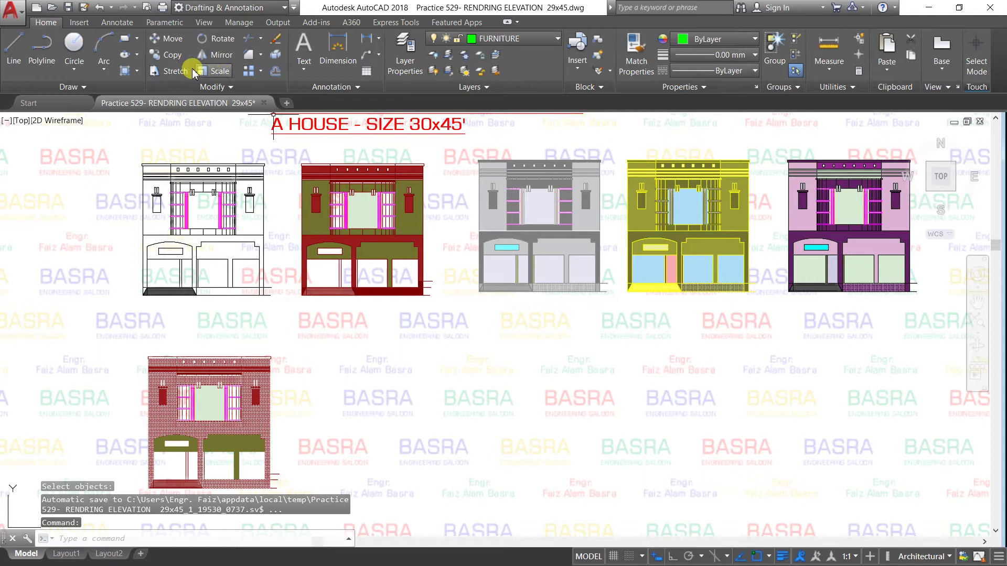
Crossing-select the whole grey elevation from its lower-right corner
click(167, 54)
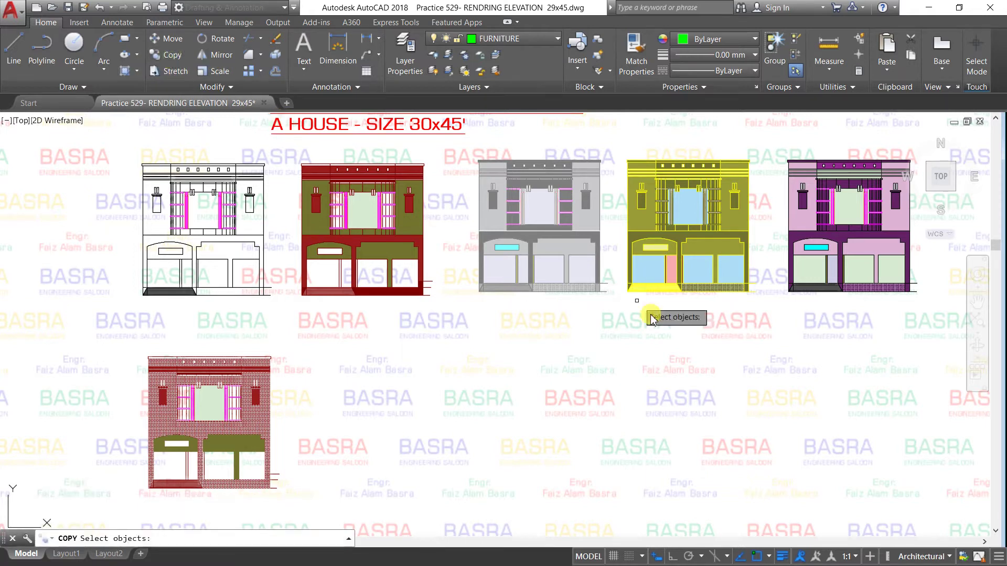
click(617, 308)
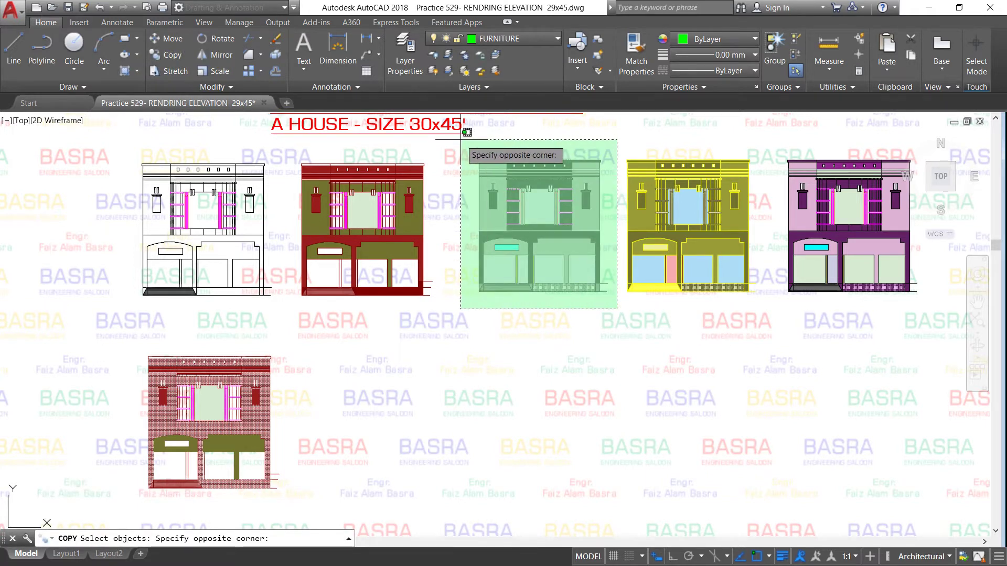
click(461, 142)
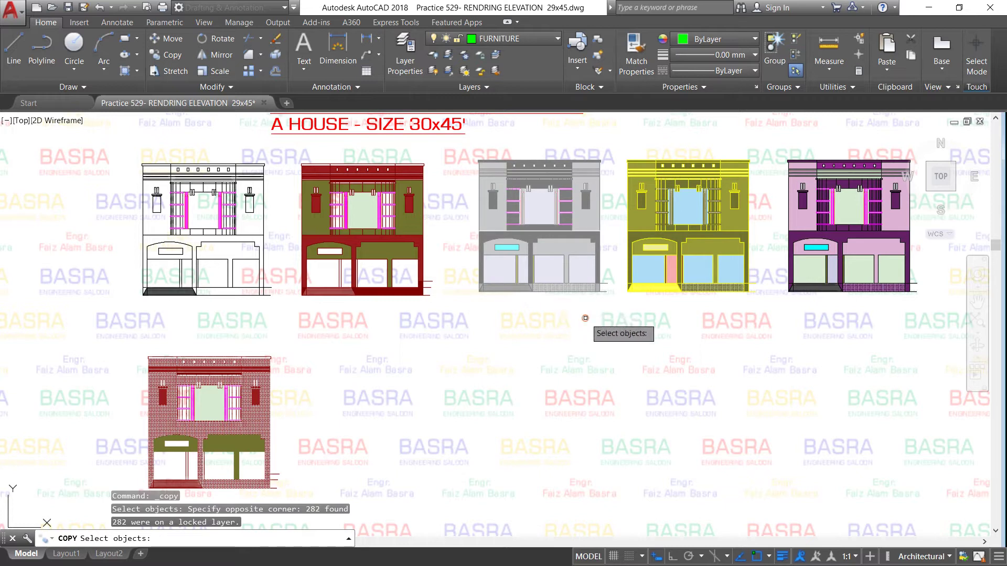
key(Return)
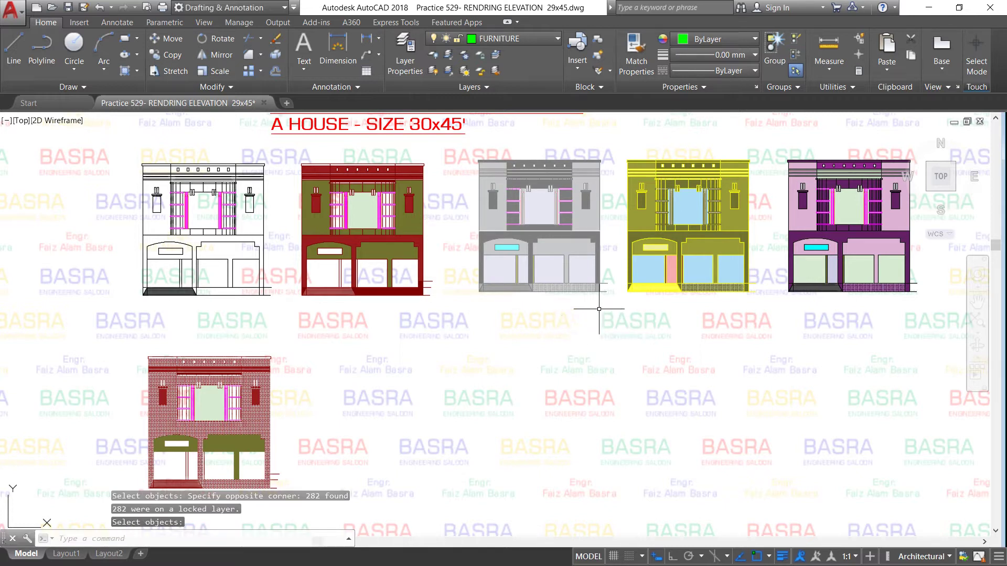
click(614, 308)
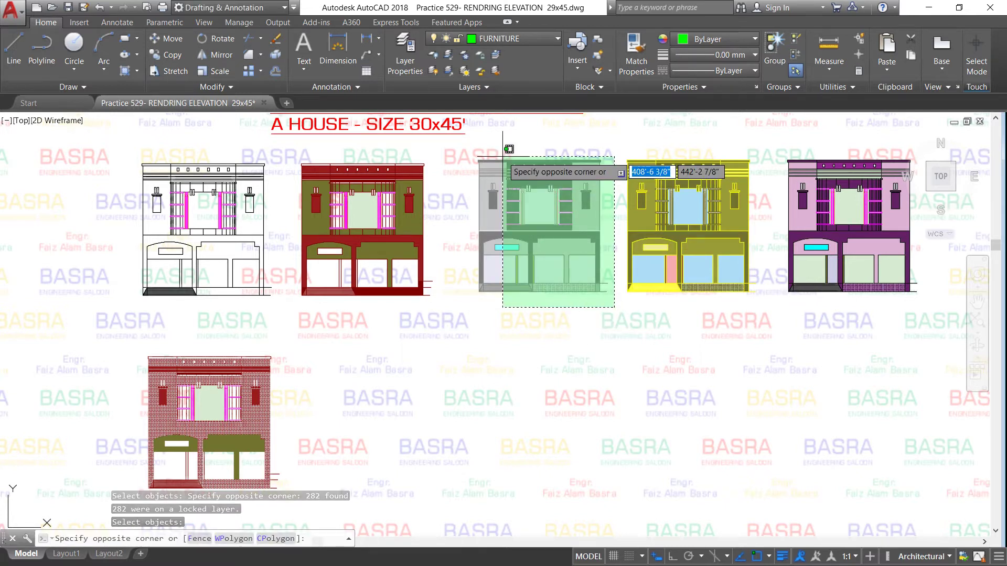
click(471, 150)
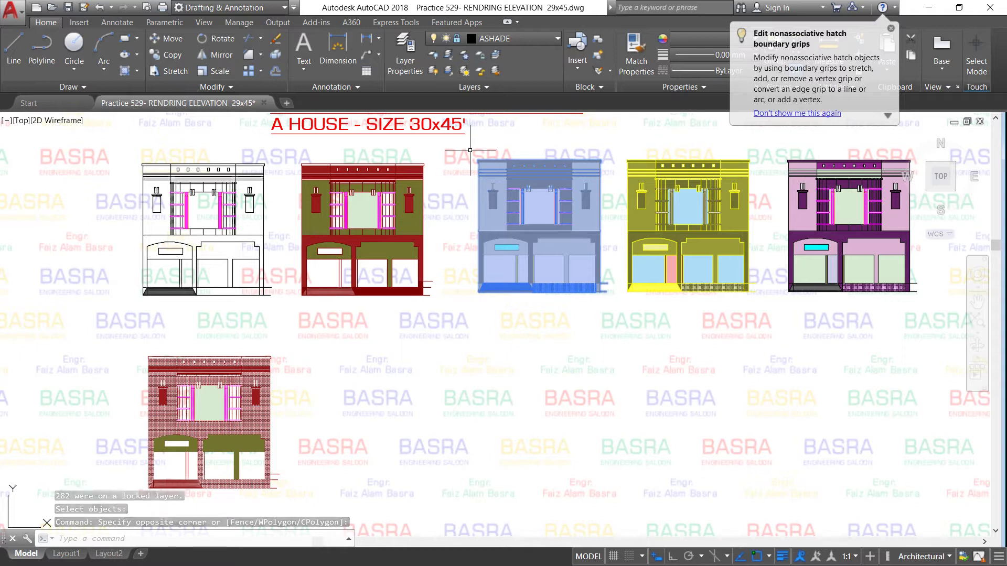
key(ctrl+c)
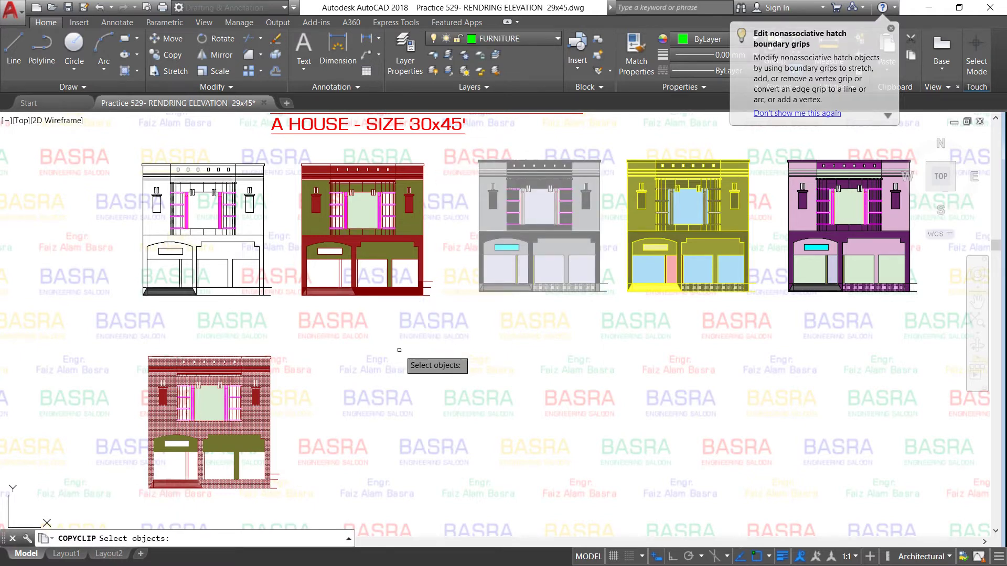
right_click(537, 324)
click(438, 405)
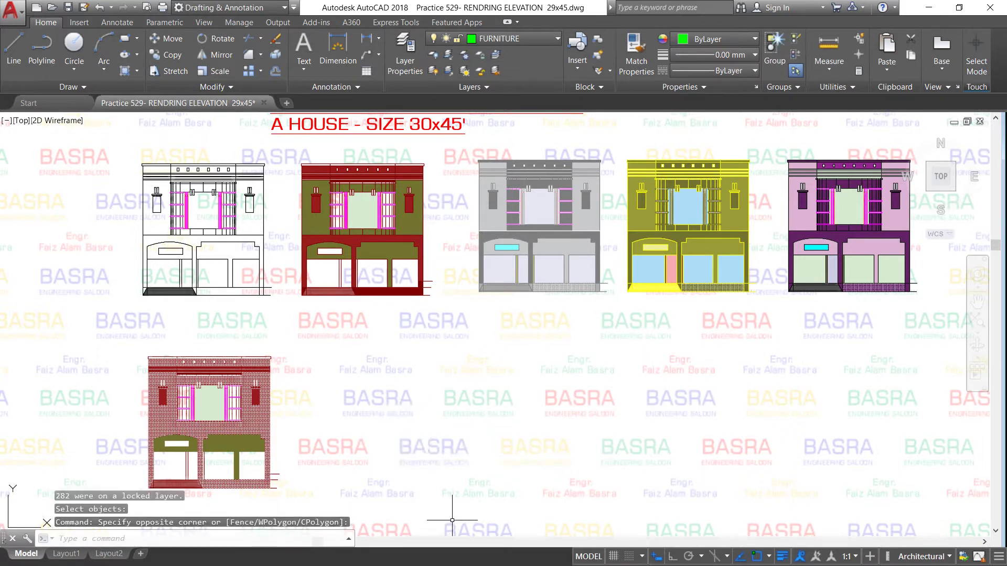
key(ctrl+v)
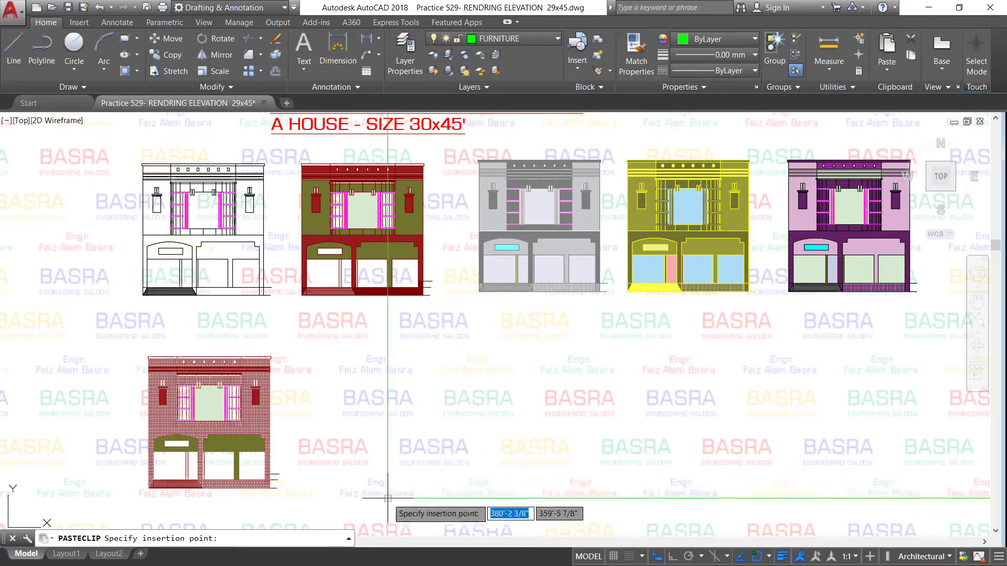
scroll(365, 448, down, 2)
scroll(365, 448, down, 2)
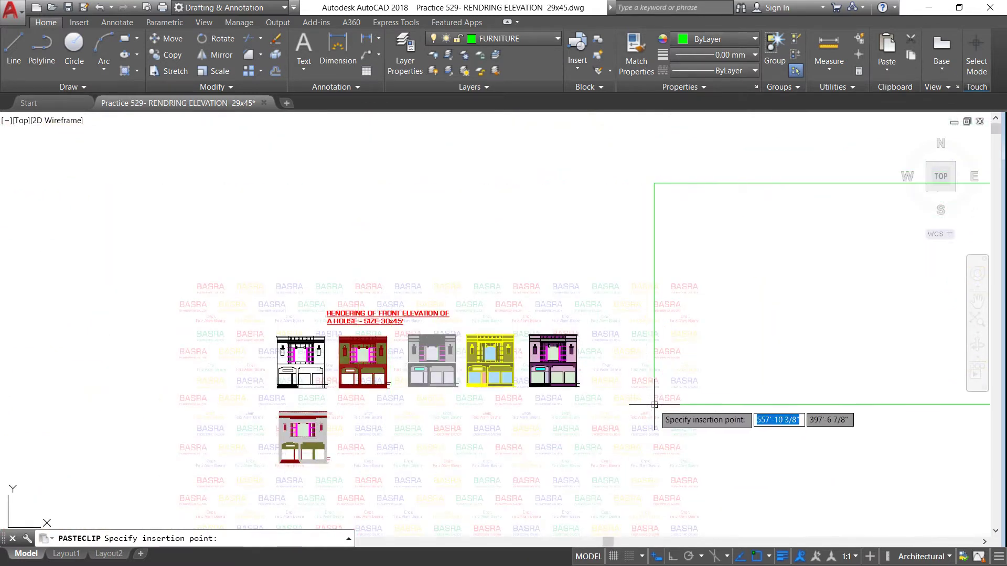
key(Escape)
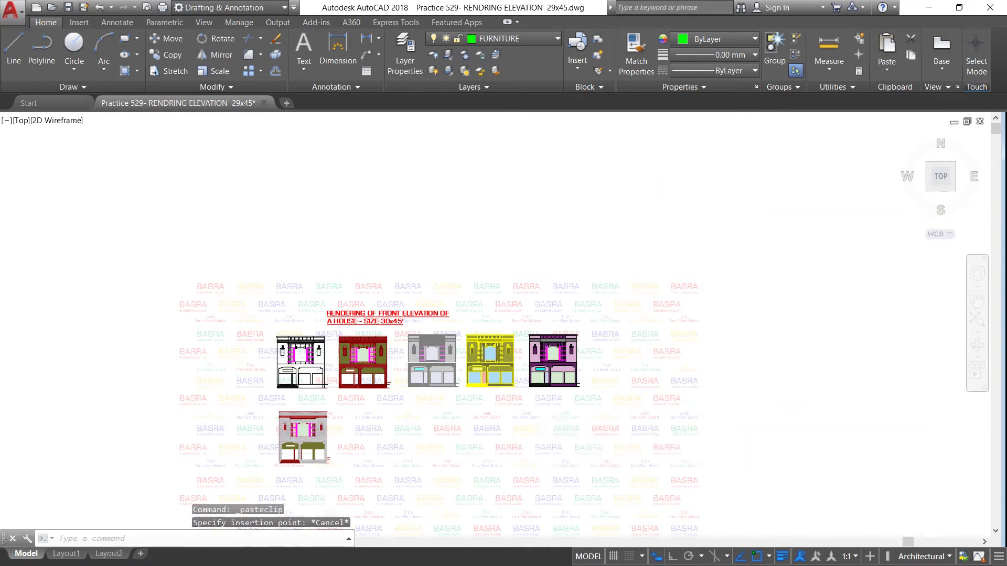
scroll(460, 413, up, 4)
click(317, 209)
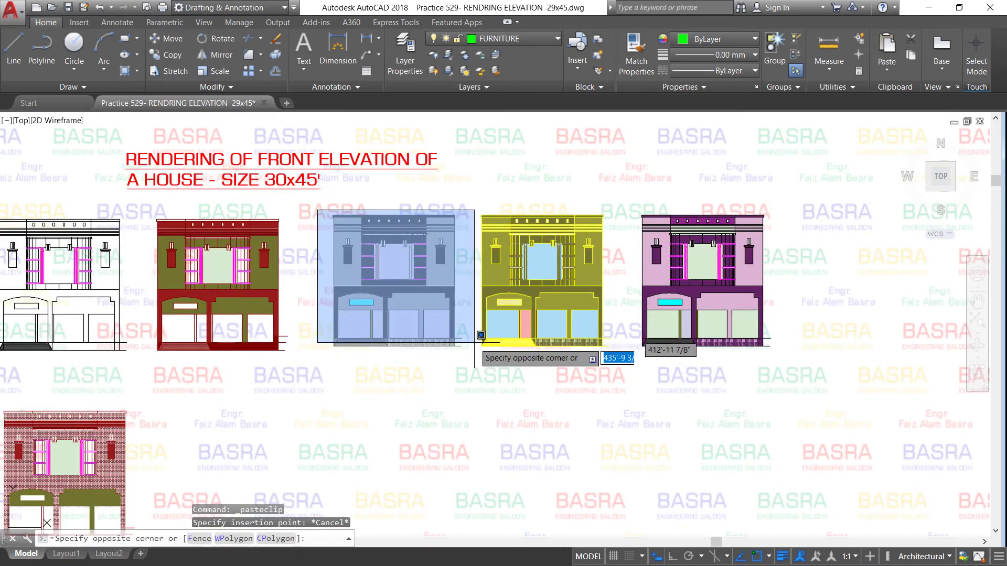
click(471, 370)
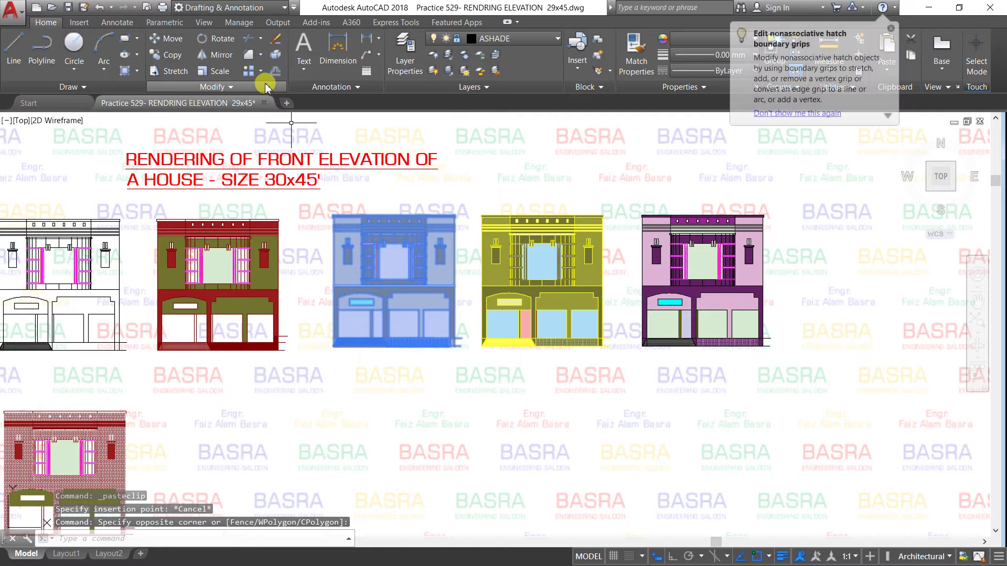
click(174, 55)
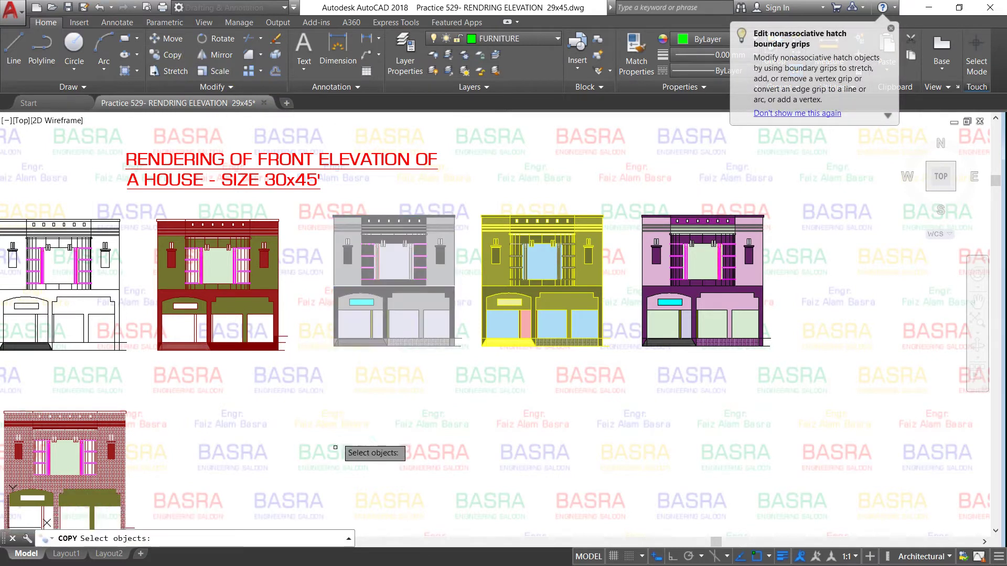
scroll(343, 349, down, 2)
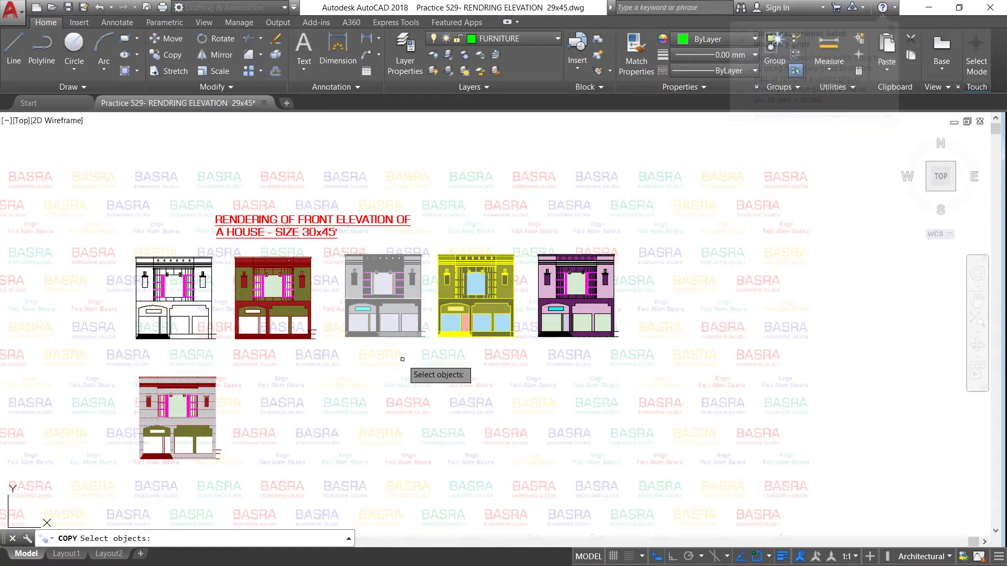
scroll(402, 332, up, 2)
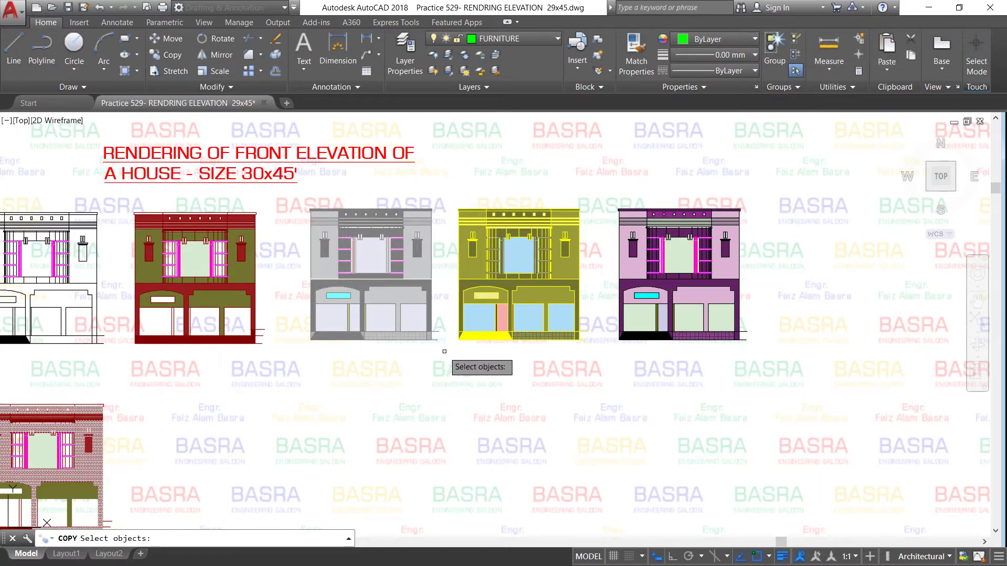
click(444, 352)
click(292, 201)
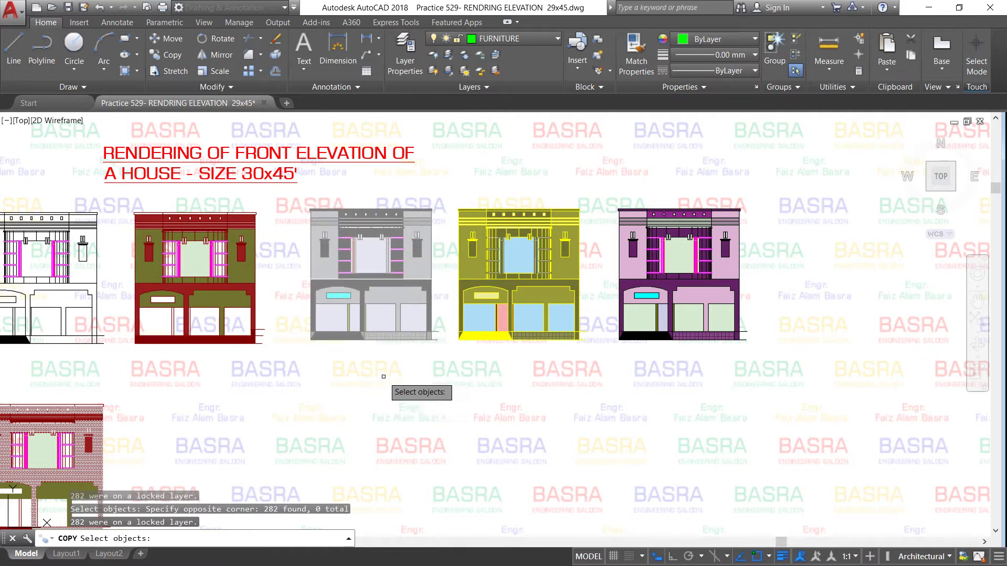
key(Return)
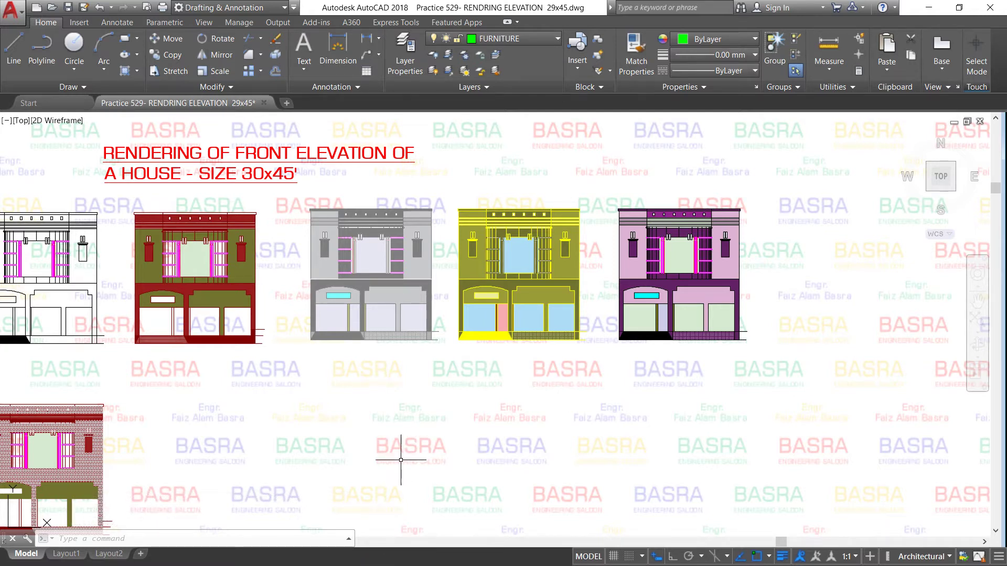
scroll(376, 178, up, 2)
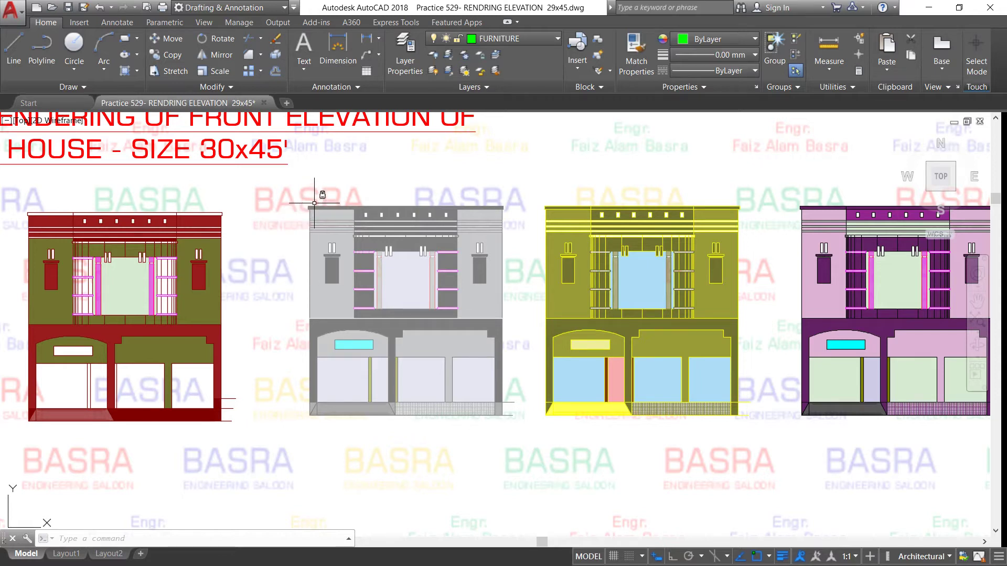
Copy the olive elevation down into the lower row, placing it beside the red-brick copy
click(167, 55)
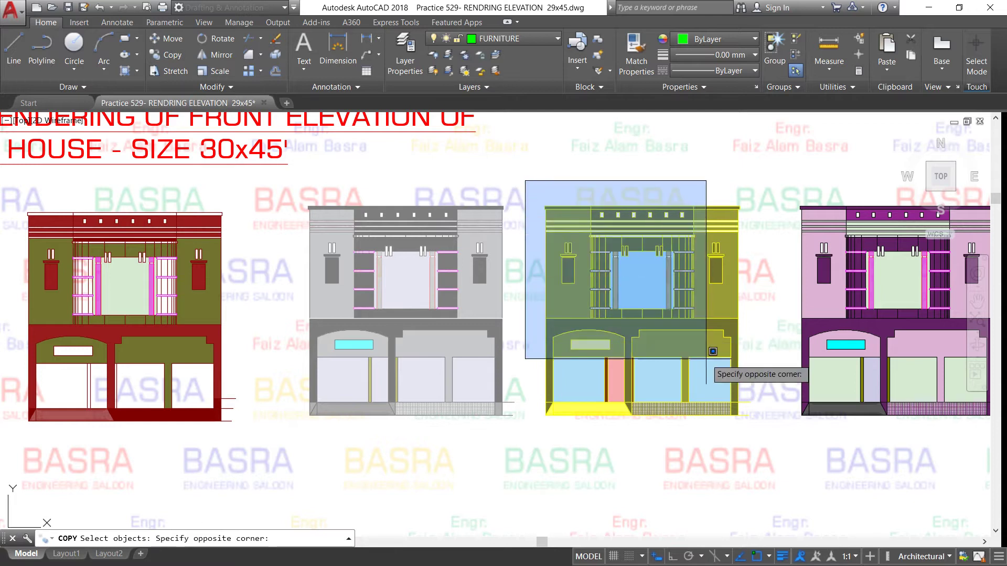
click(759, 430)
key(Return)
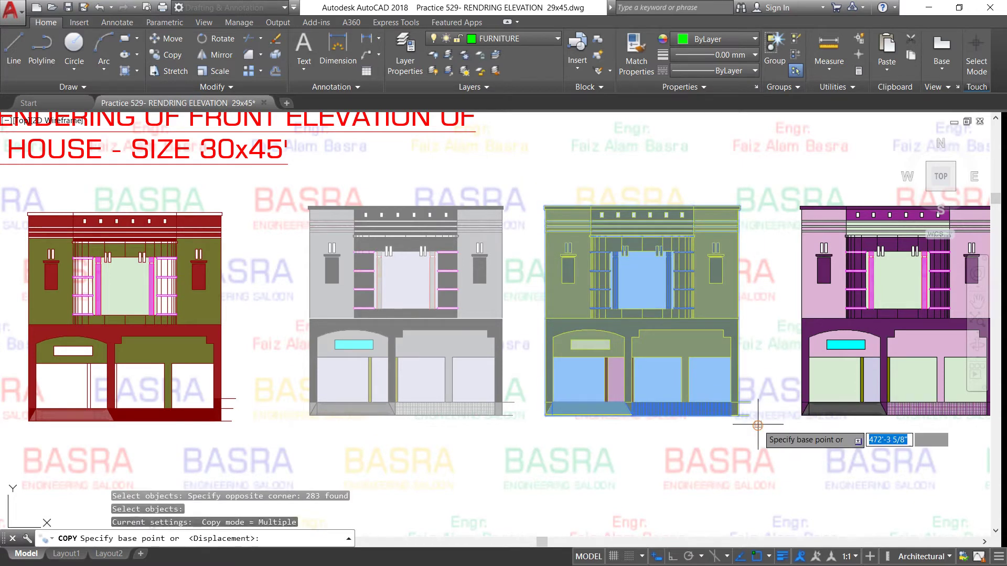
click(758, 424)
scroll(540, 365, down, 2)
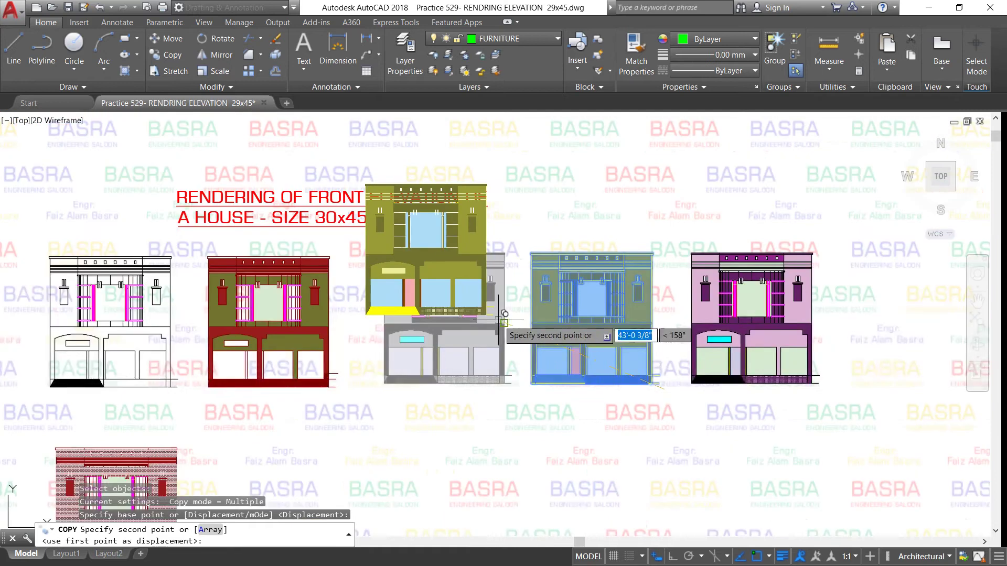
scroll(472, 419, down, 2)
scroll(454, 369, down, 2)
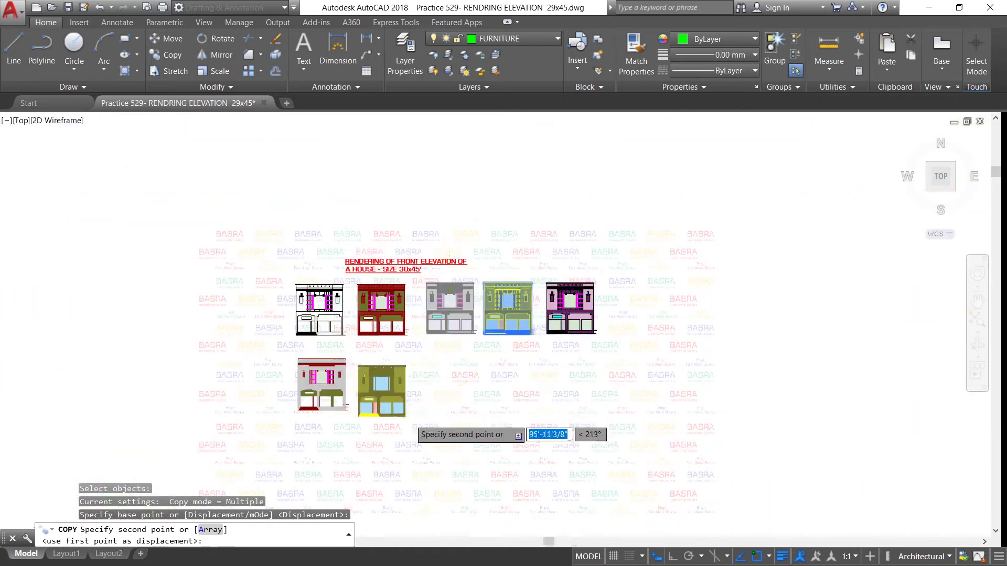
scroll(411, 415, up, 4)
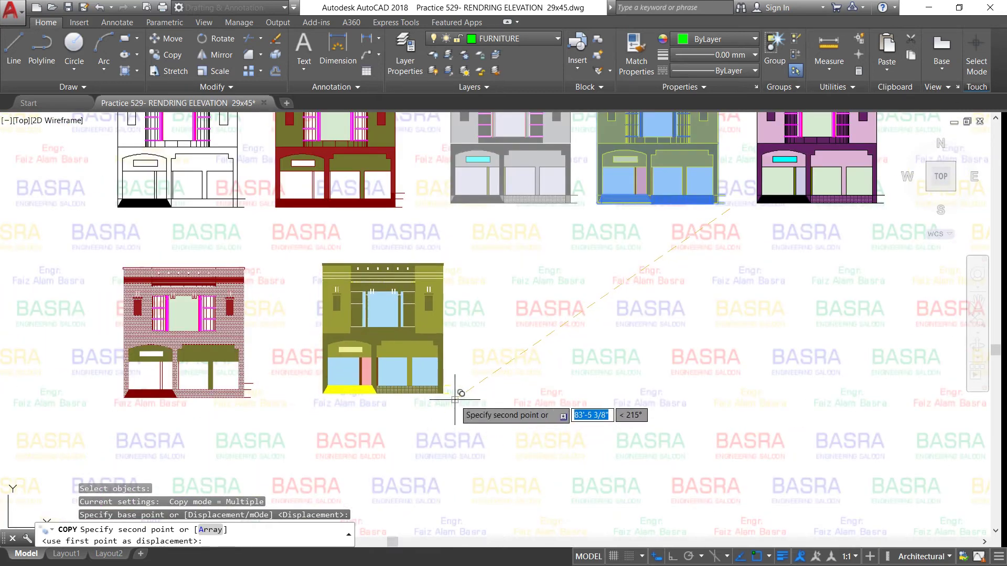
click(457, 404)
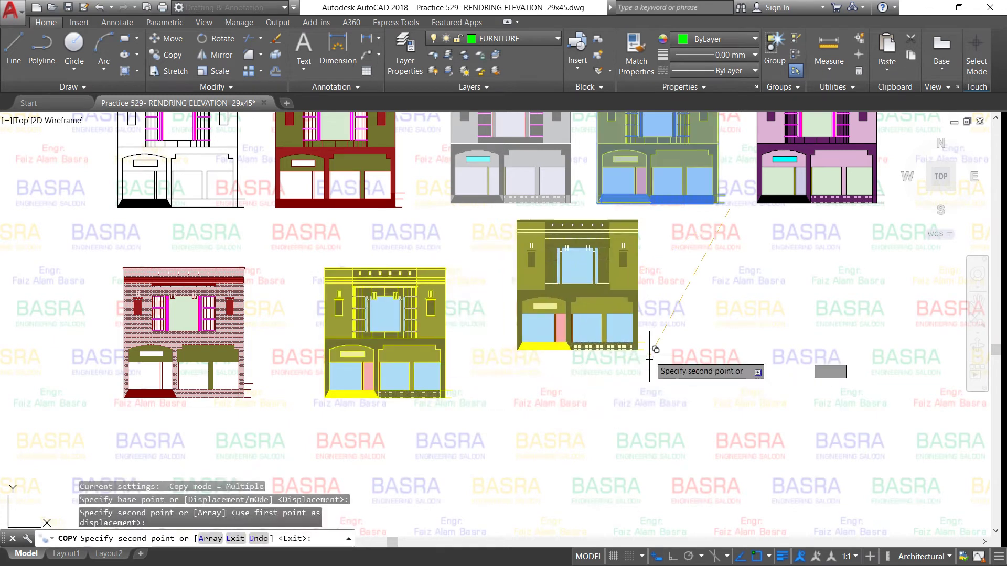
End COPY and unlock the ASHADE layer from the Layer dropdown
key(Escape)
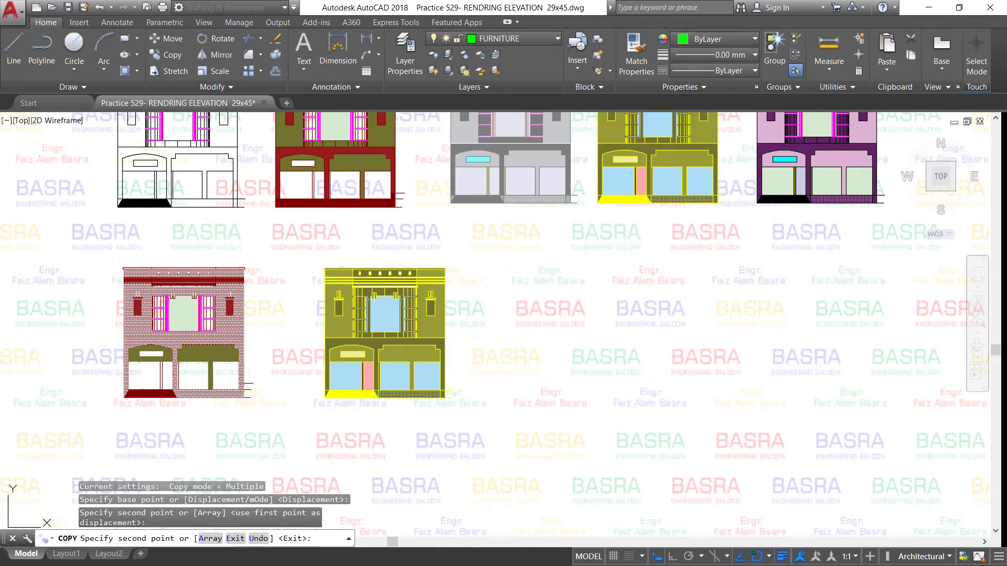
click(559, 40)
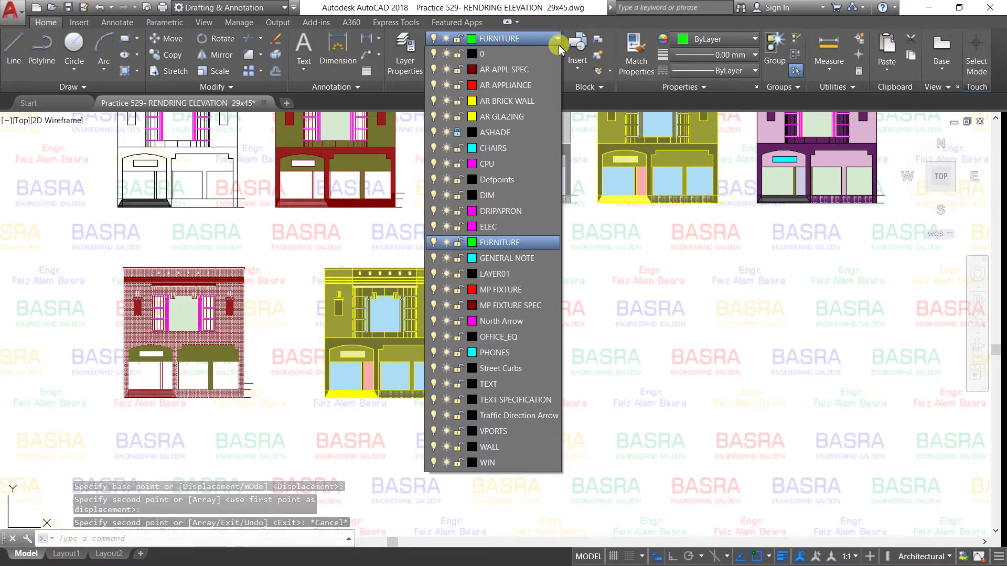
click(459, 134)
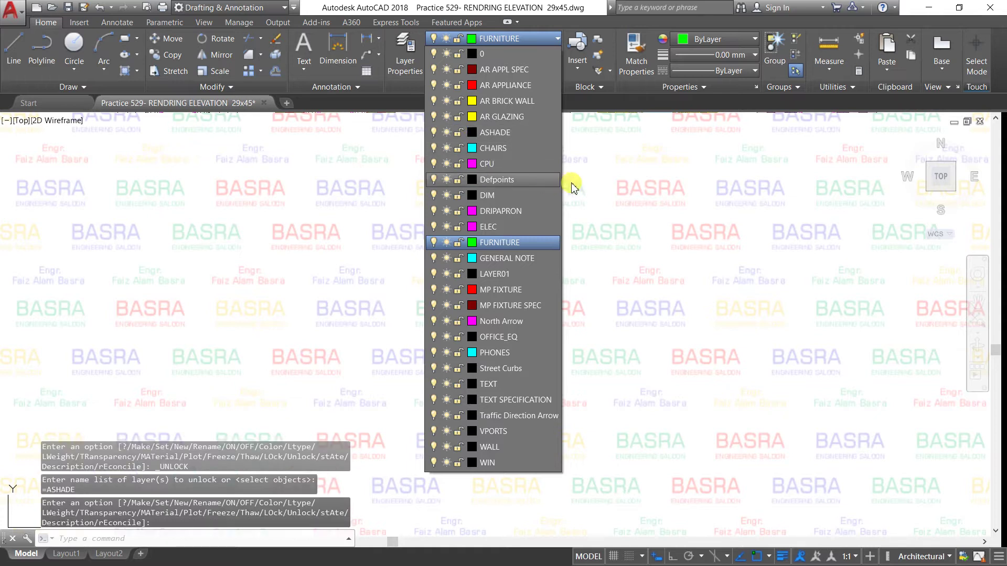
click(581, 177)
scroll(490, 188, down, 2)
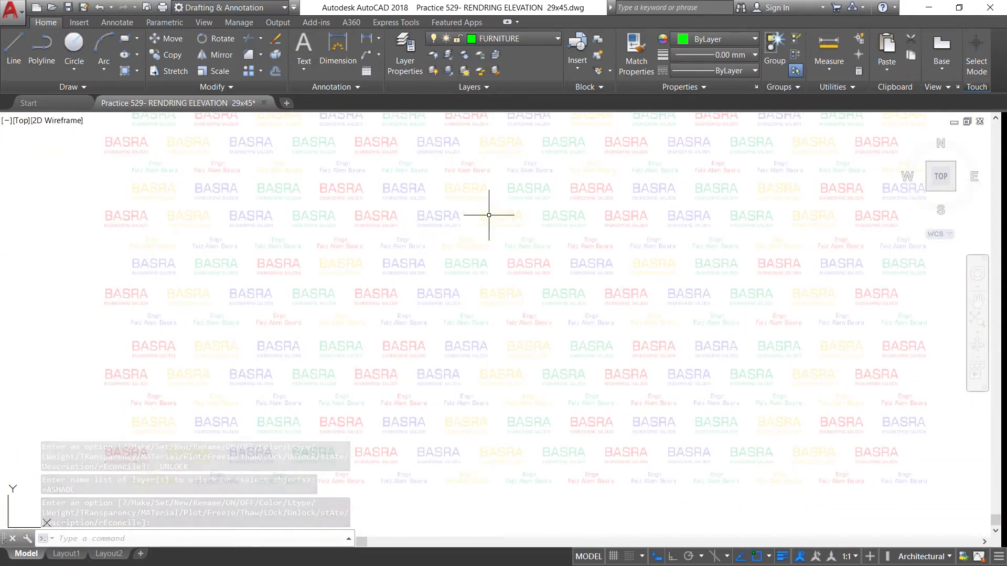
scroll(488, 214, down, 5)
scroll(483, 168, up, 2)
scroll(483, 168, up, 2)
scroll(483, 169, up, 2)
scroll(480, 208, up, 2)
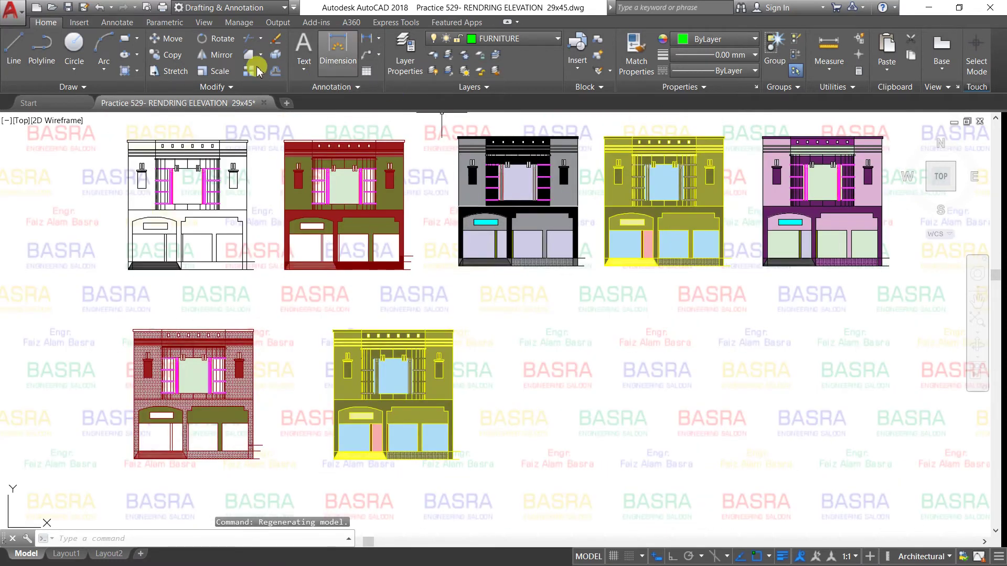
Copy the grey shaded elevation into the lower row, right of the yellow copy
click(174, 55)
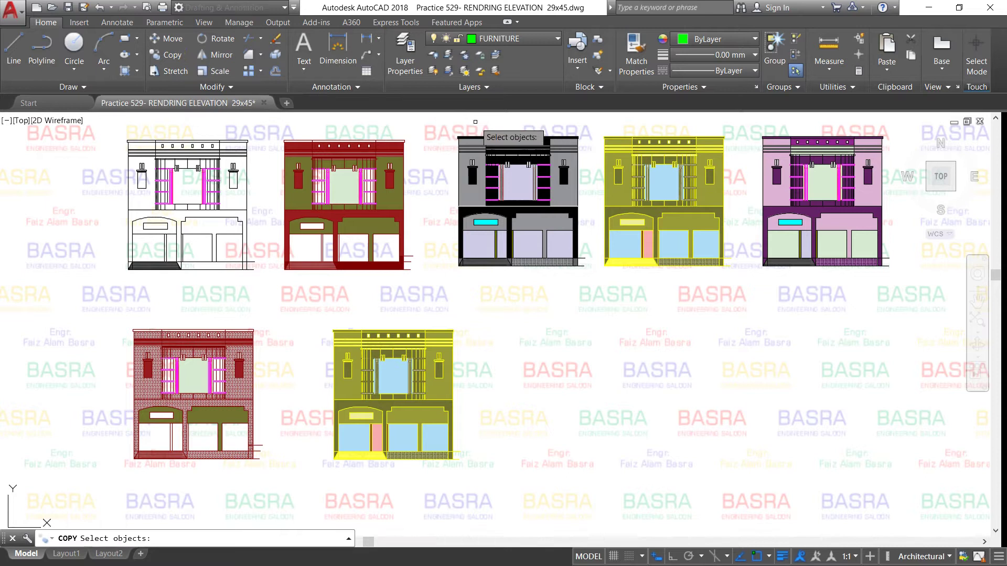
click(443, 127)
click(591, 275)
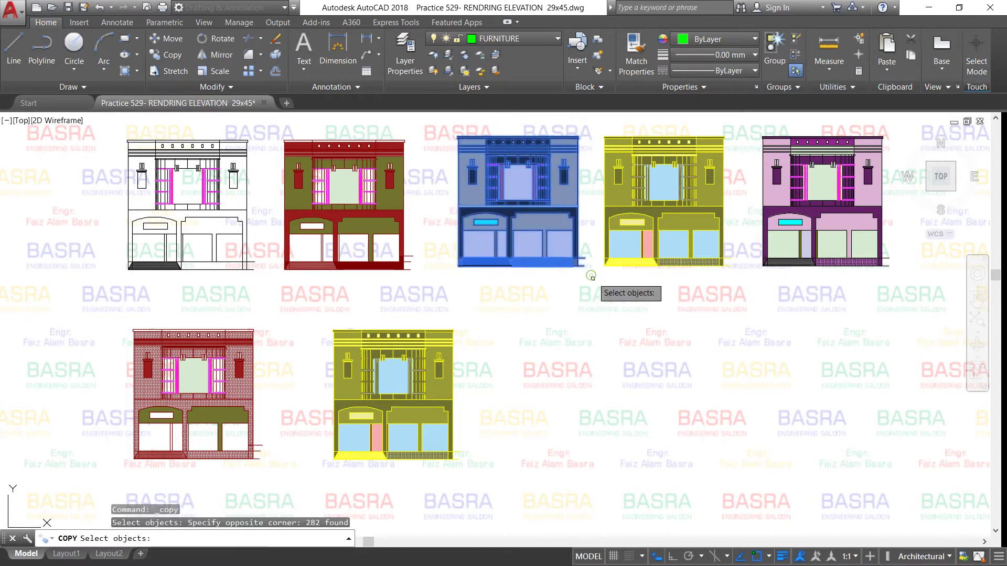
key(Return)
click(578, 280)
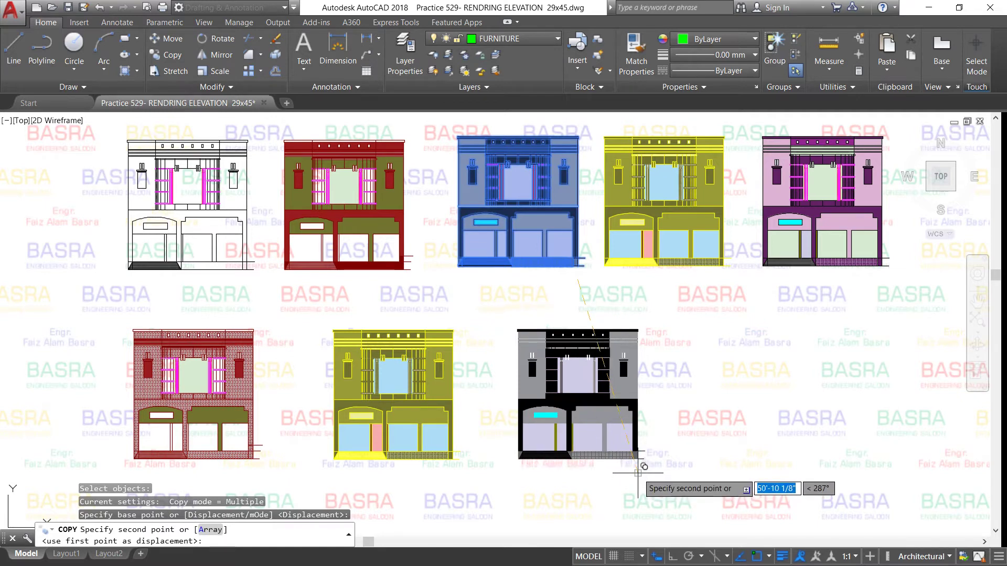
click(638, 472)
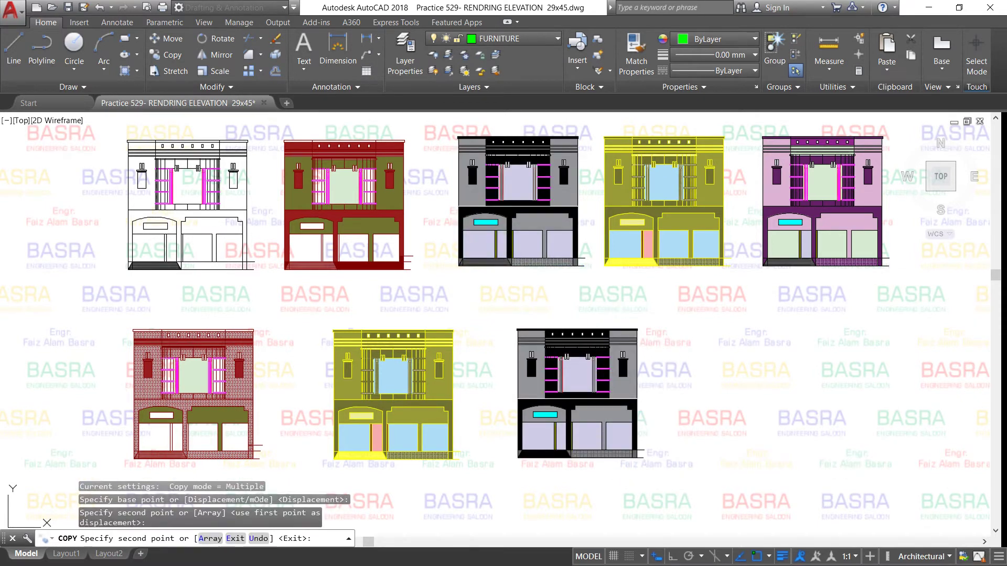
key(Escape)
Select the olive copy's left upper wall panel hatch and change its pattern to ANSI37
scroll(419, 433, up, 2)
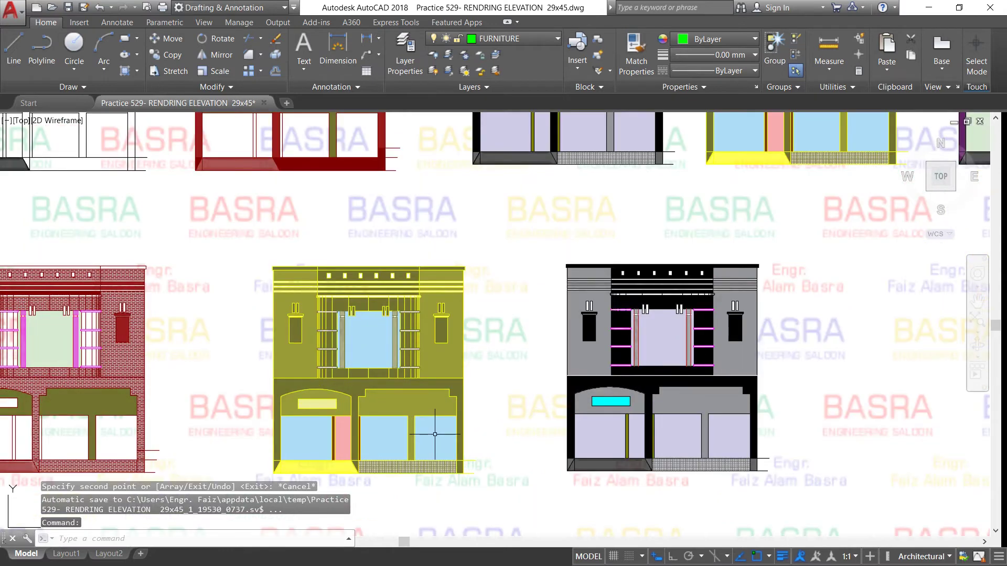
scroll(348, 304, up, 6)
scroll(353, 281, down, 4)
scroll(446, 309, down, 1)
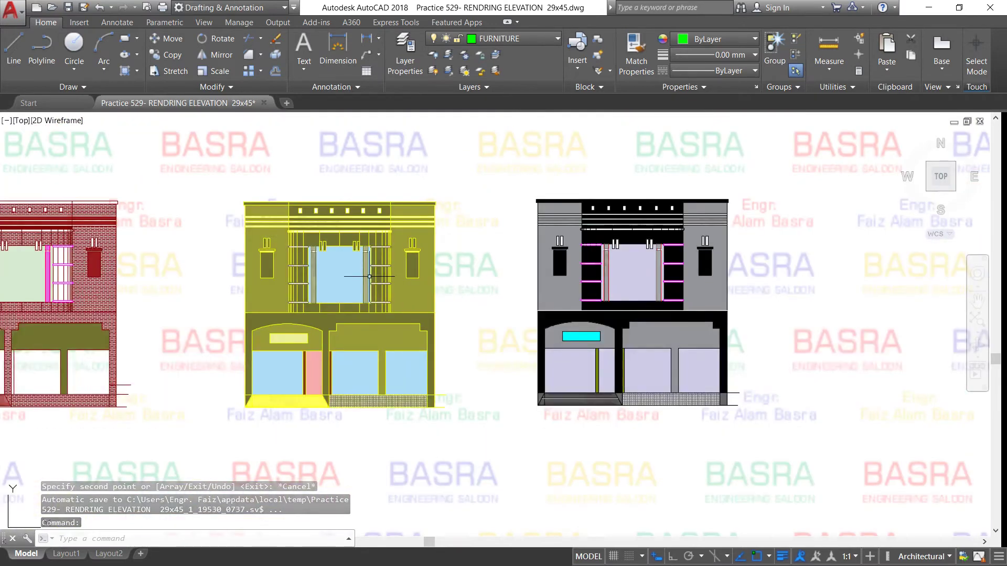
scroll(250, 236, up, 1)
scroll(252, 233, up, 2)
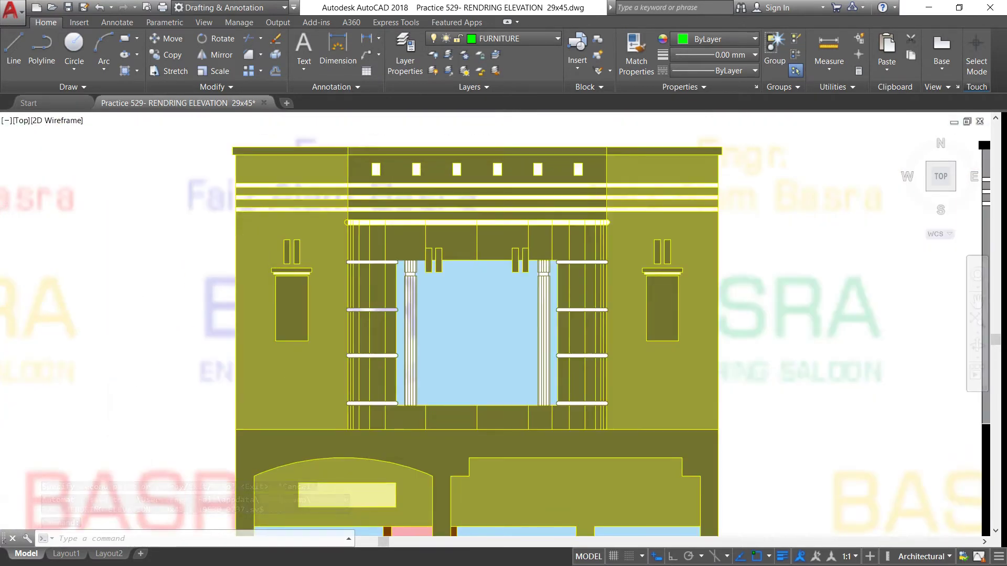
scroll(271, 228, down, 2)
scroll(283, 220, down, 2)
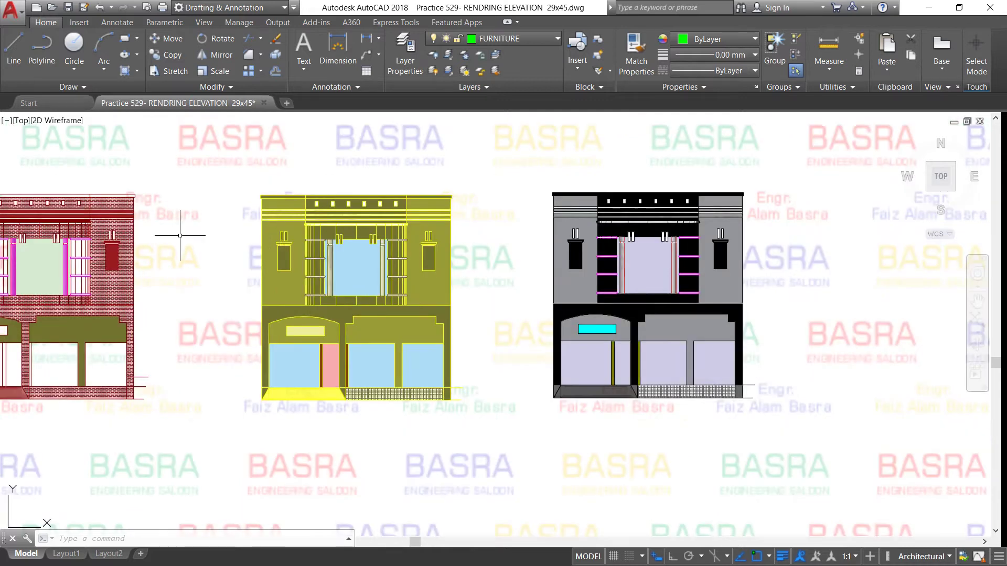
scroll(121, 245, up, 4)
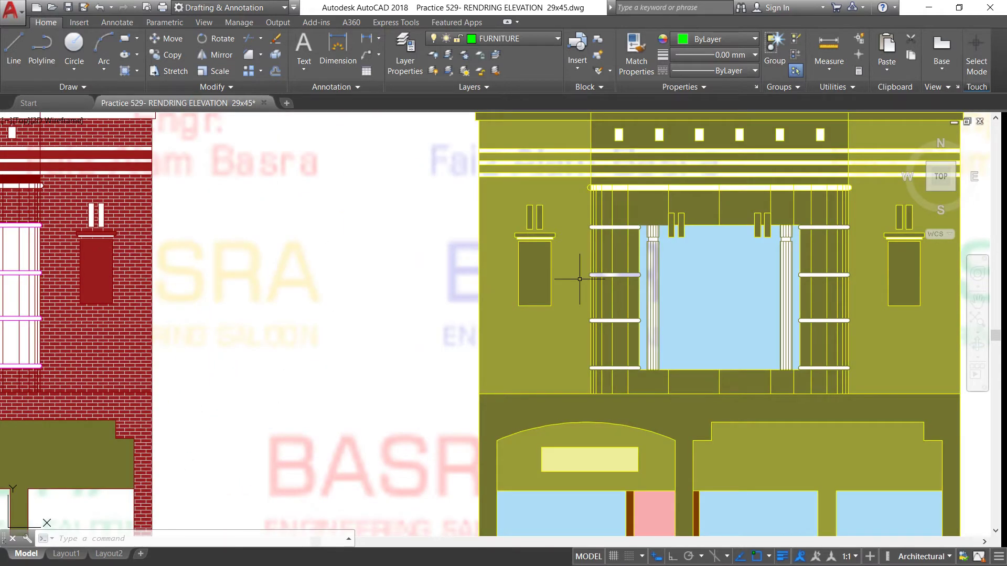
scroll(236, 319, down, 2)
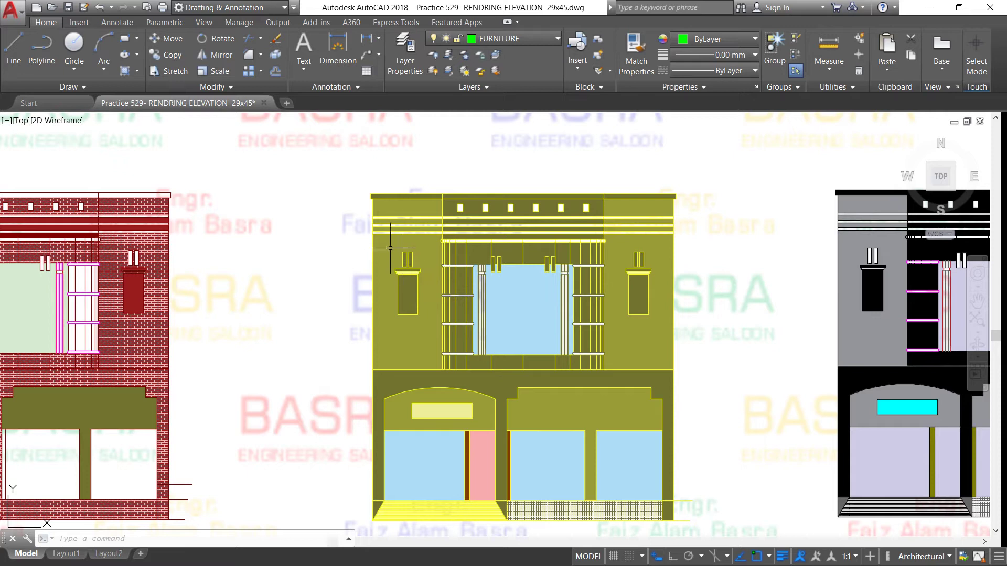
click(389, 245)
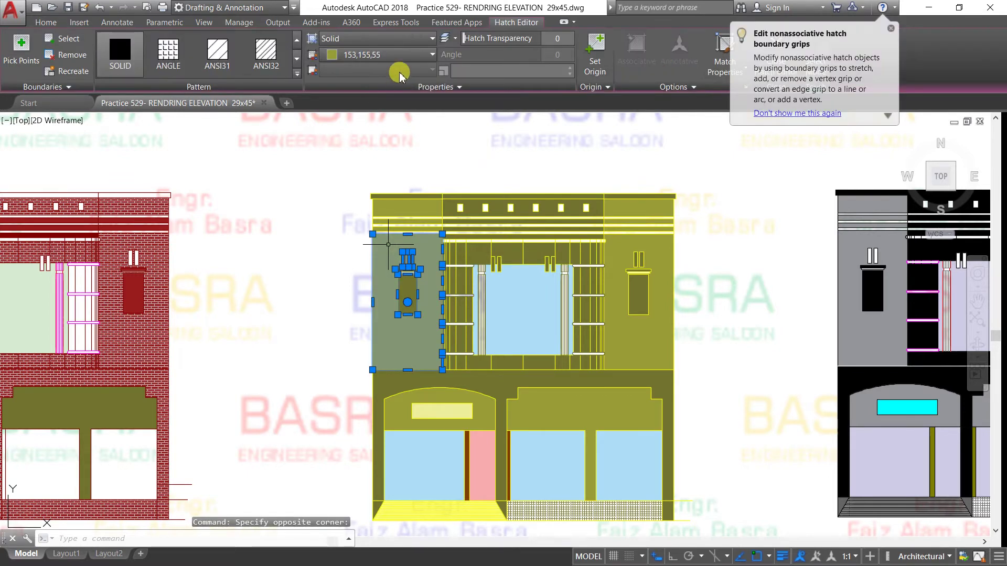
click(433, 55)
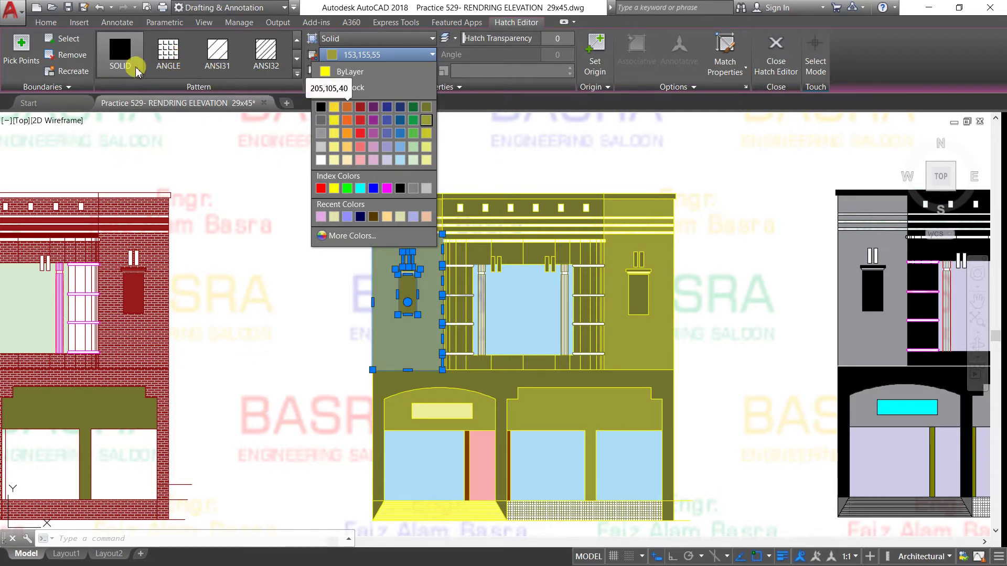
click(130, 64)
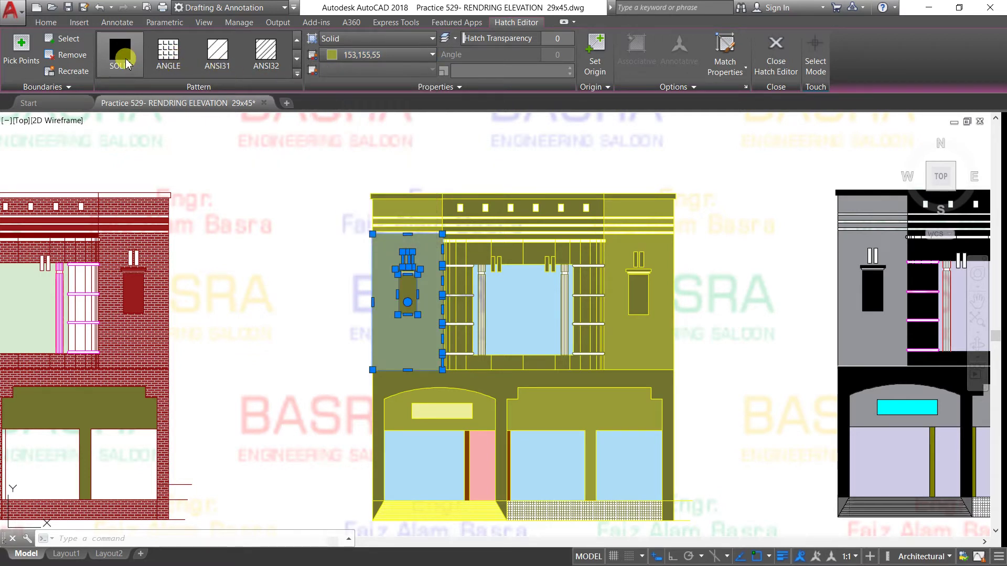
scroll(131, 63, down, 2)
click(130, 64)
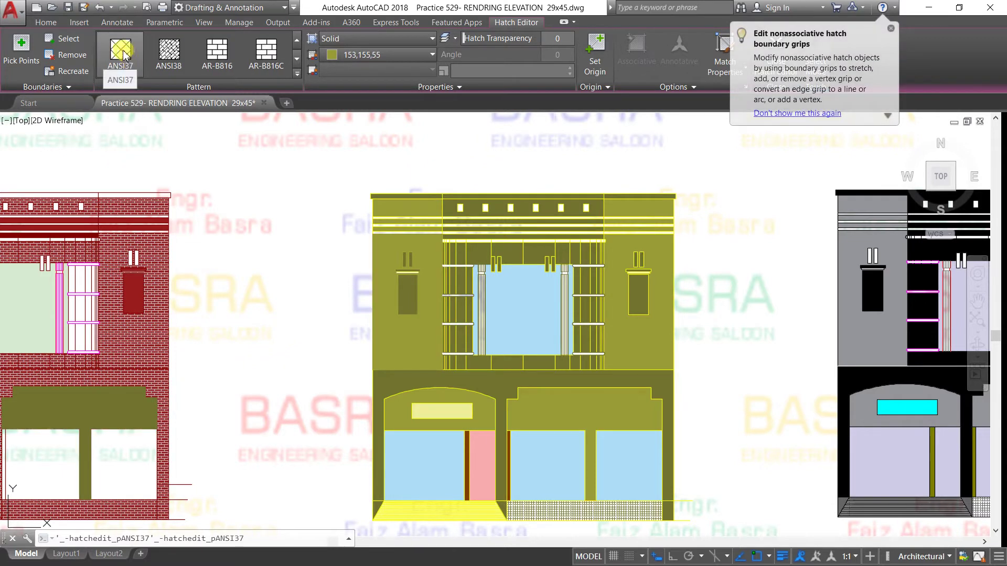
click(124, 56)
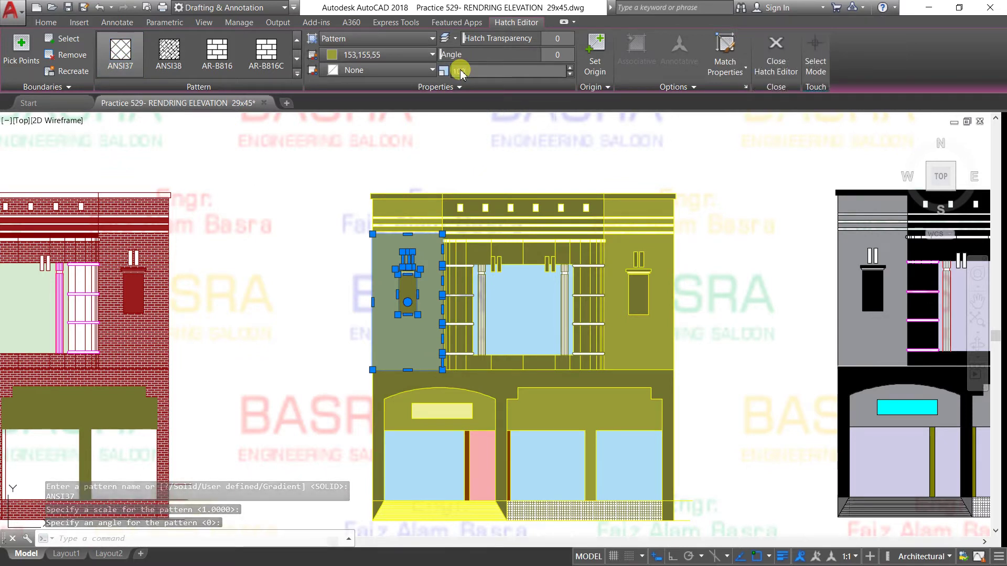
Set the hatch to scale 100, angle 45, olive 153,155,55 background and white lines
text(100)
key(Return)
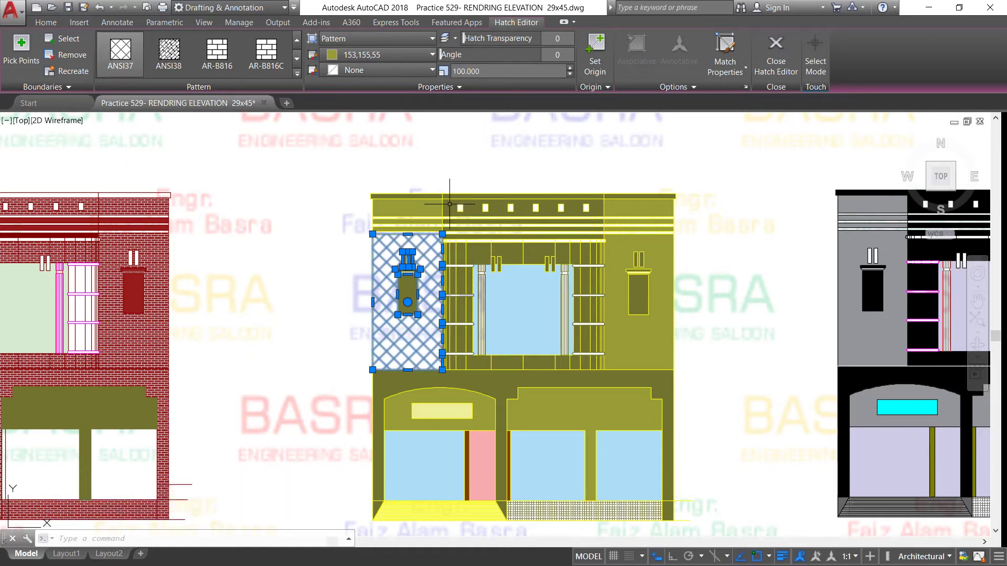
scroll(424, 308, up, 2)
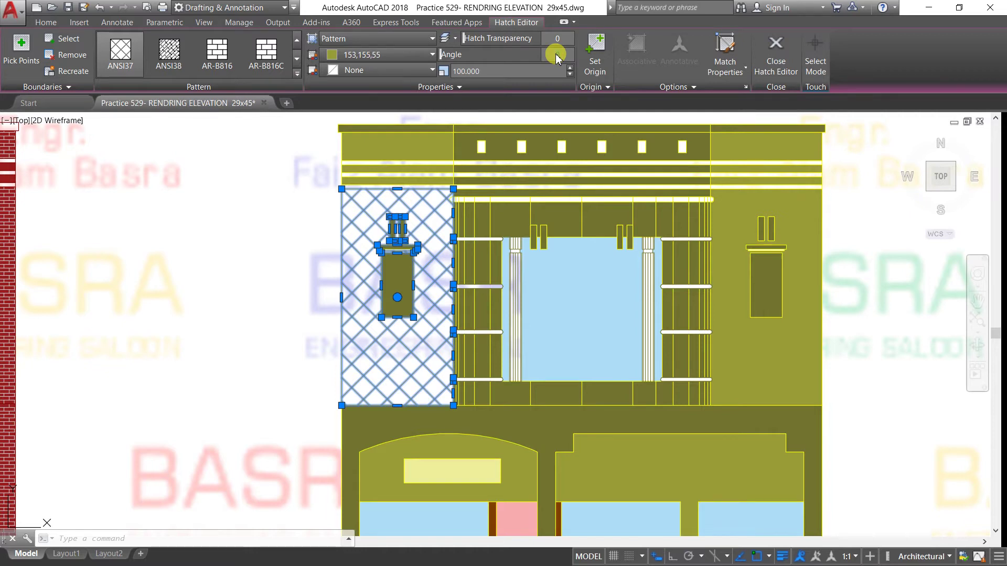
text(45)
key(Return)
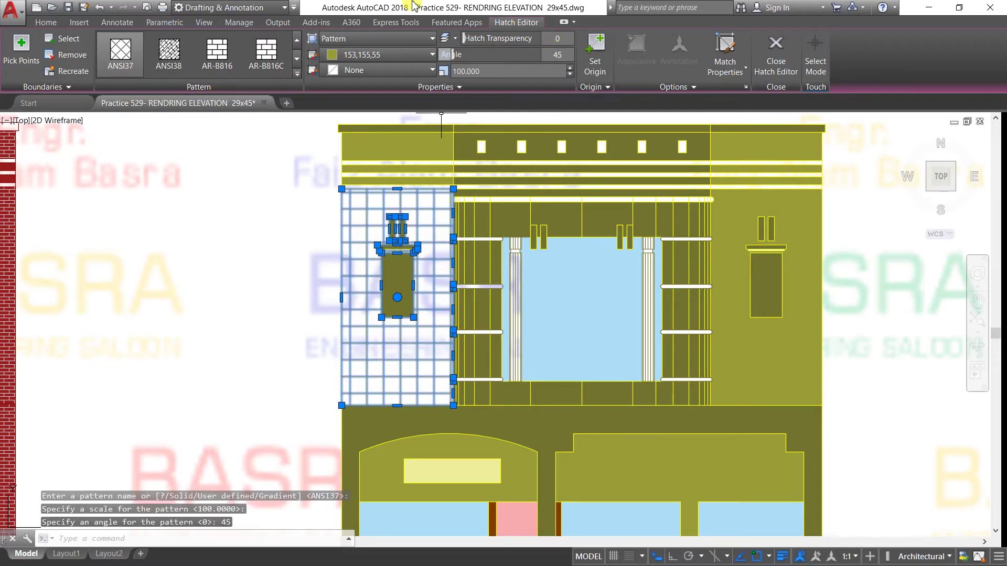
click(430, 70)
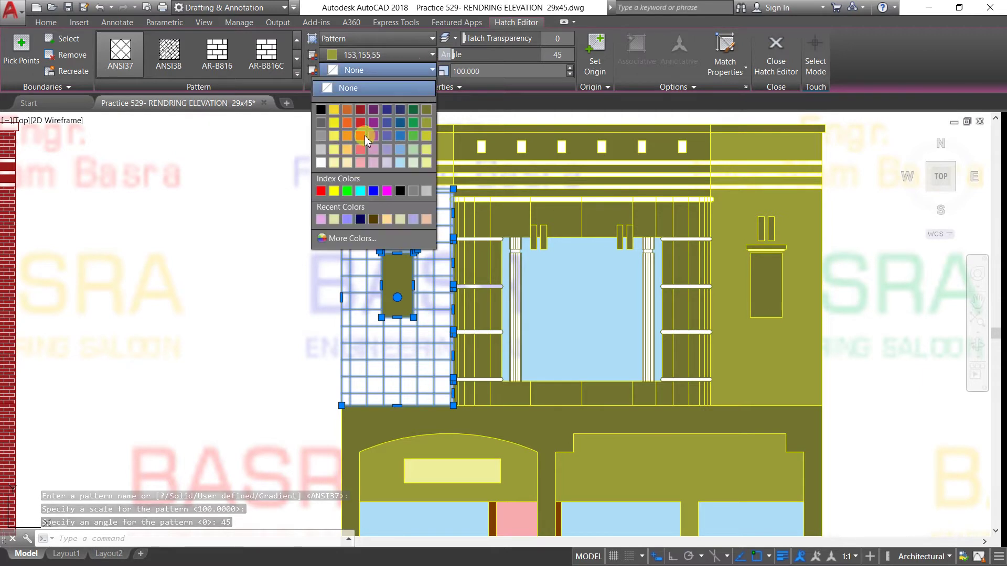
click(428, 121)
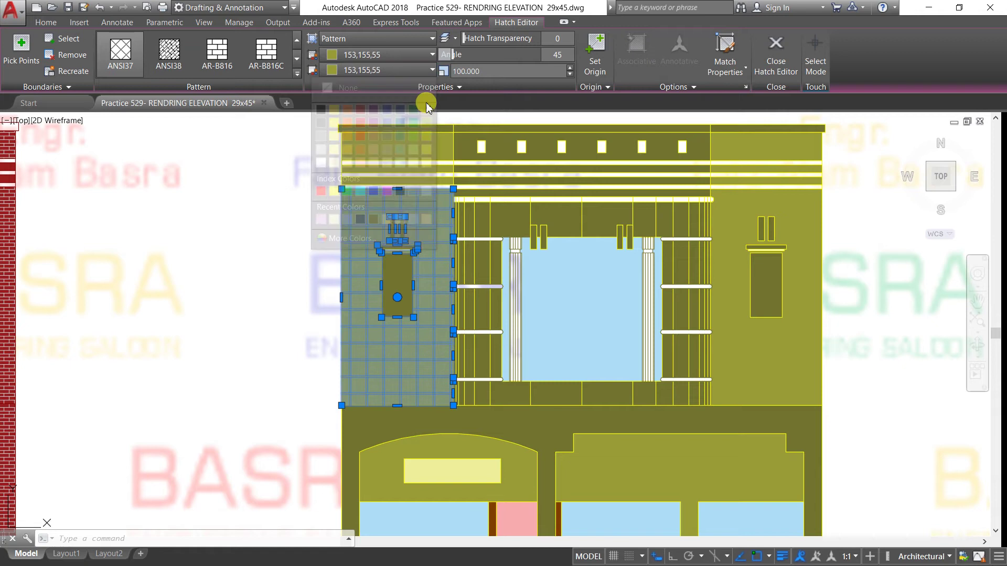
click(432, 55)
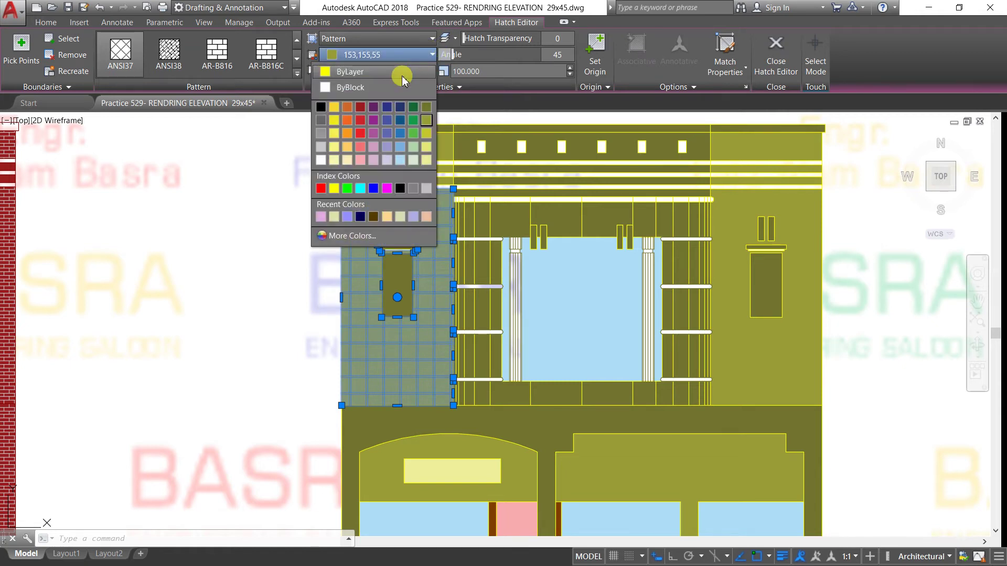
click(321, 159)
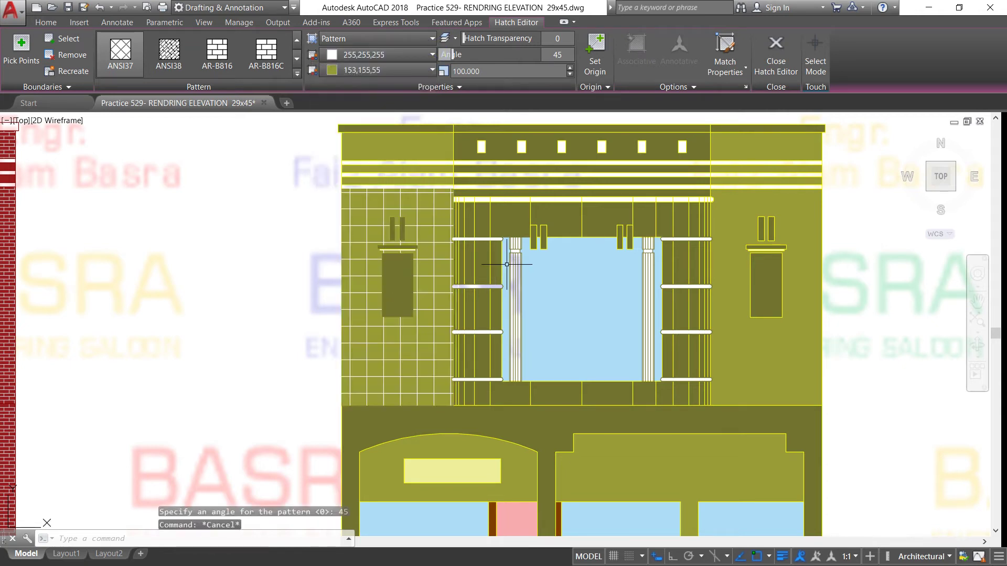
Match the left tile hatch onto the right upper panel and lower facade band
key(Escape)
scroll(447, 294, up, 2)
scroll(332, 236, down, 2)
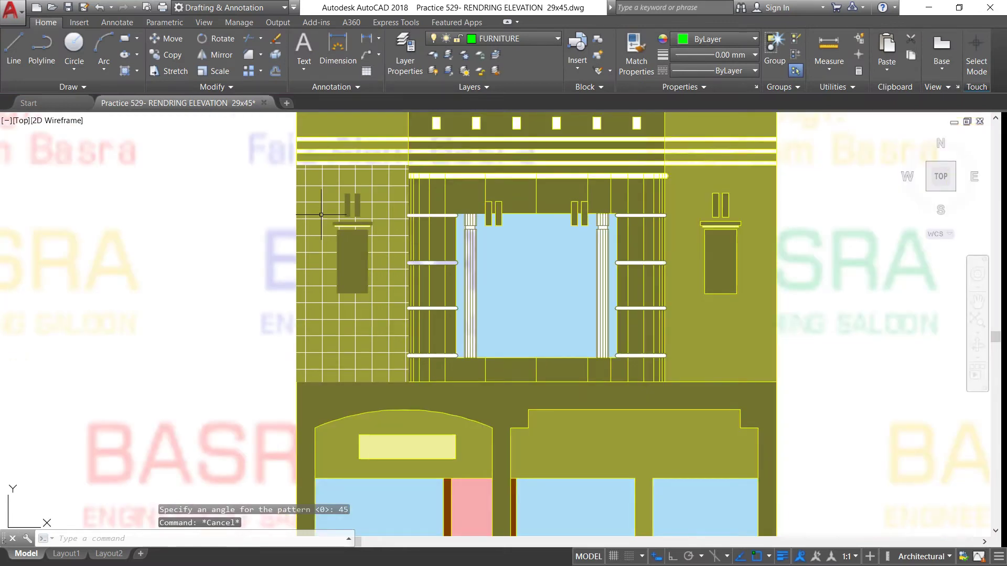
scroll(359, 355, up, 2)
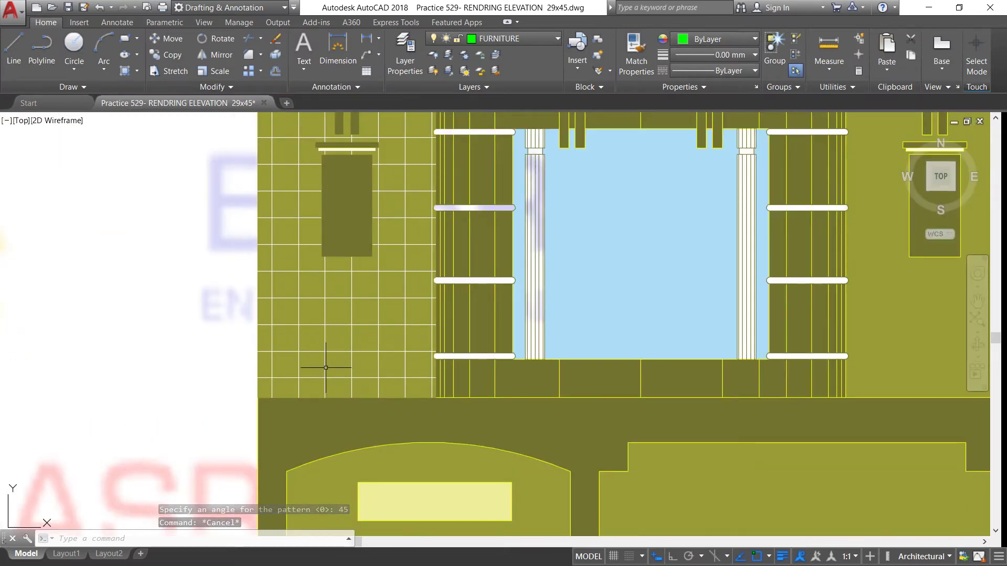
scroll(309, 359, up, 2)
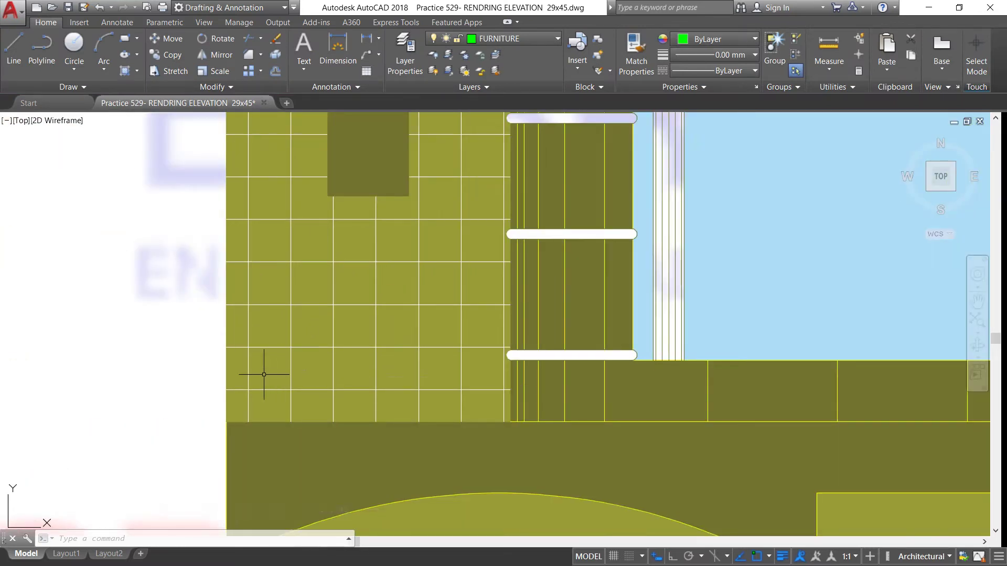
scroll(382, 317, down, 1)
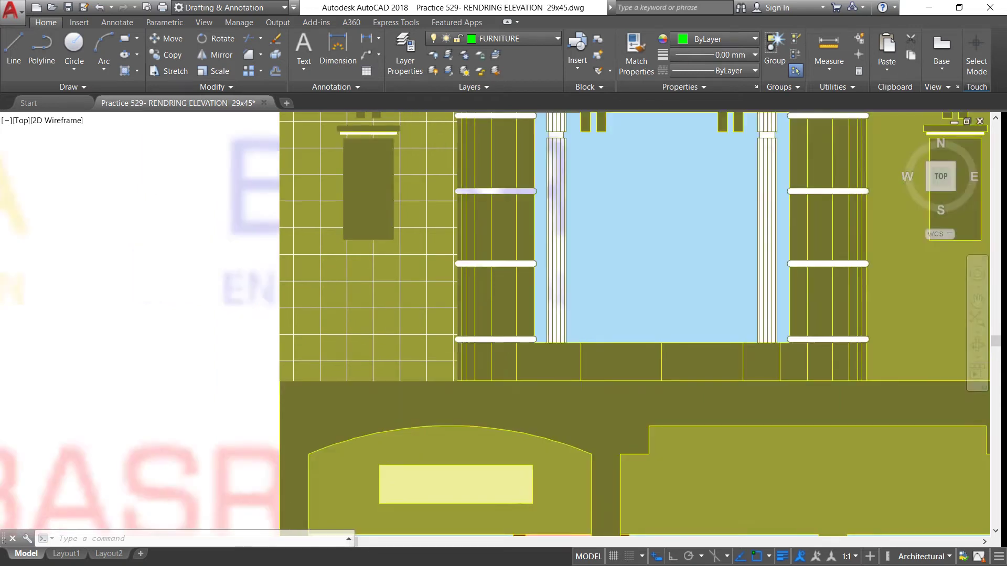
scroll(373, 290, down, 1)
scroll(378, 275, down, 1)
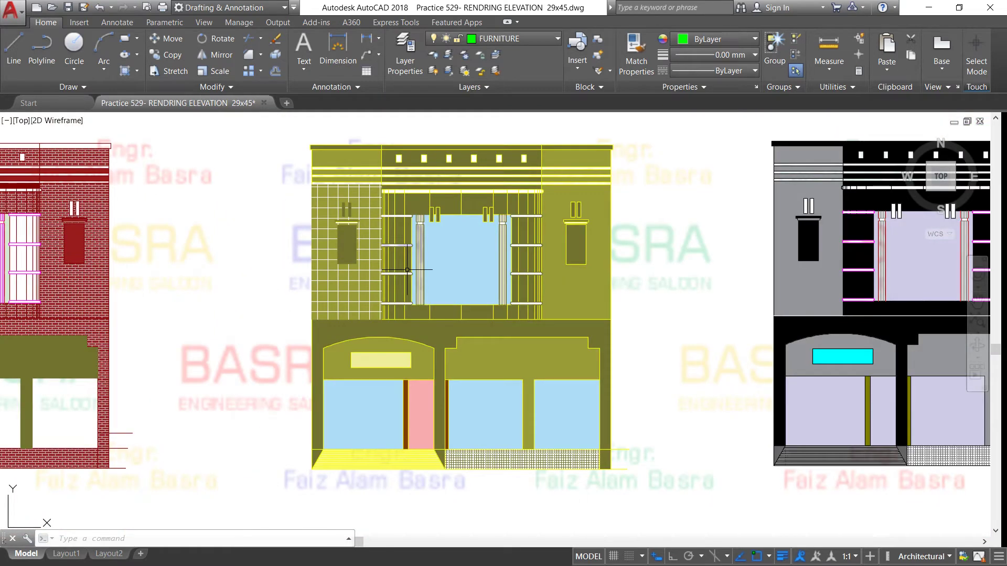
scroll(423, 246, up, 1)
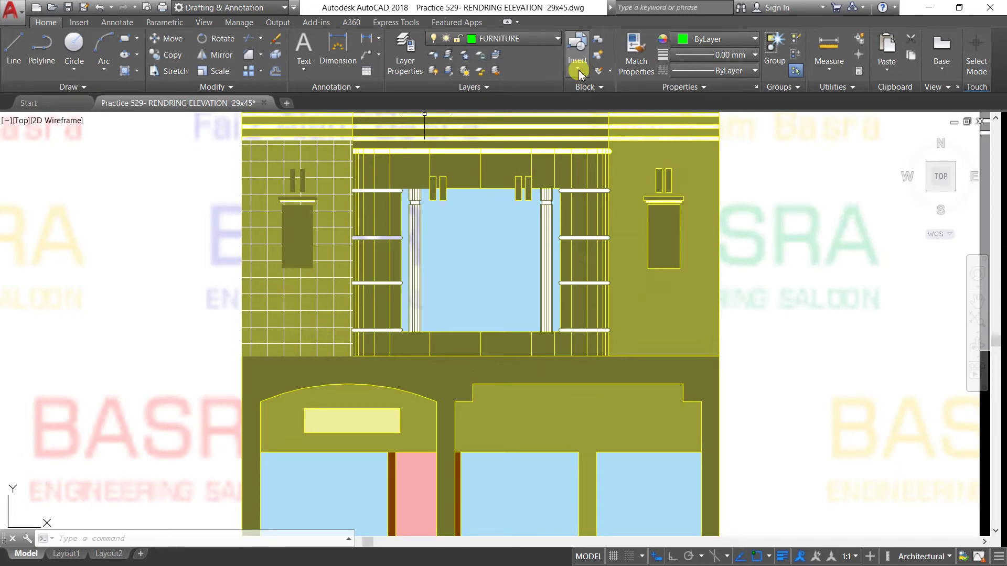
click(637, 58)
click(299, 338)
click(665, 339)
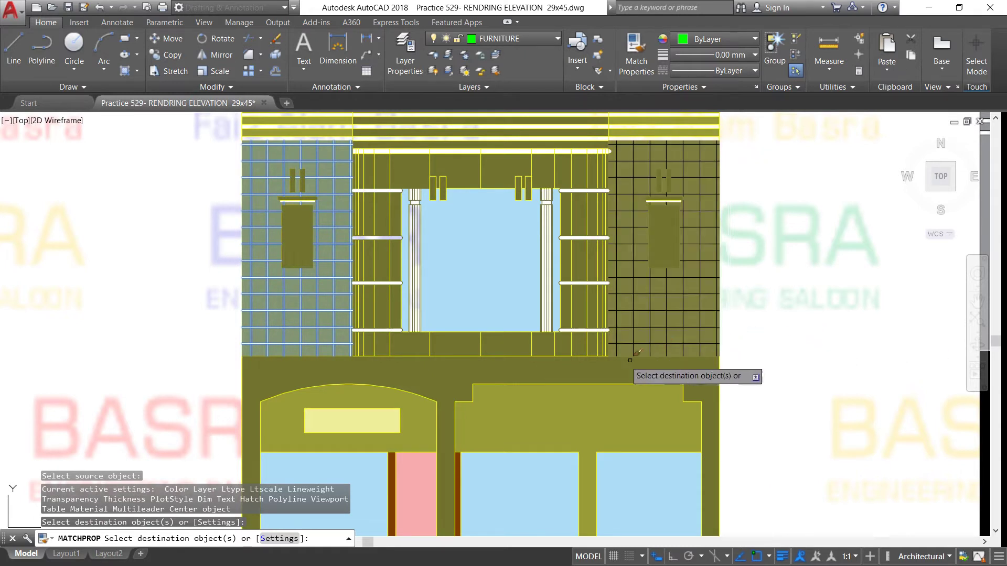
click(506, 379)
Also match the tile hatch onto the top band, storefront area and lower wall grid
scroll(370, 359, down, 2)
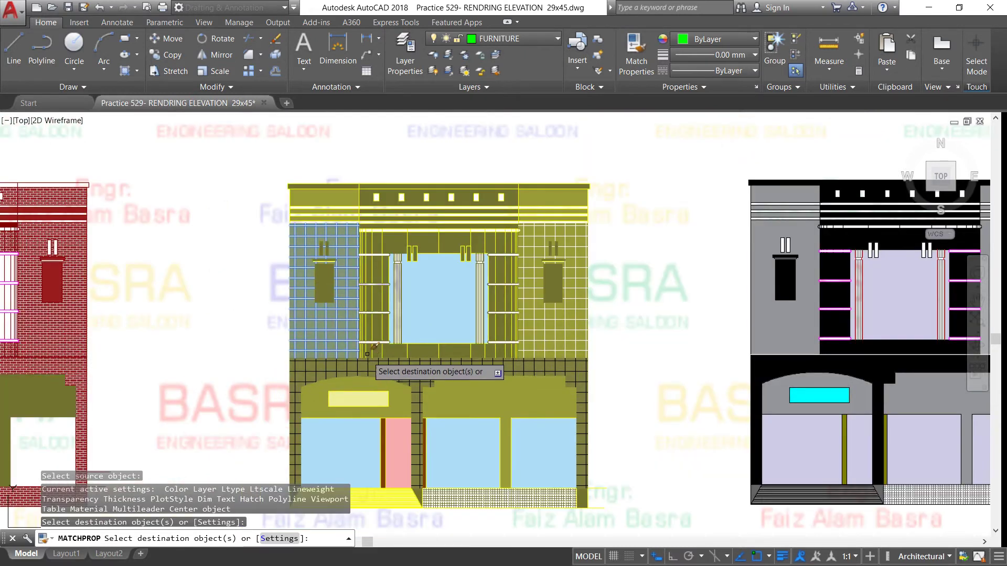
scroll(345, 185, up, 2)
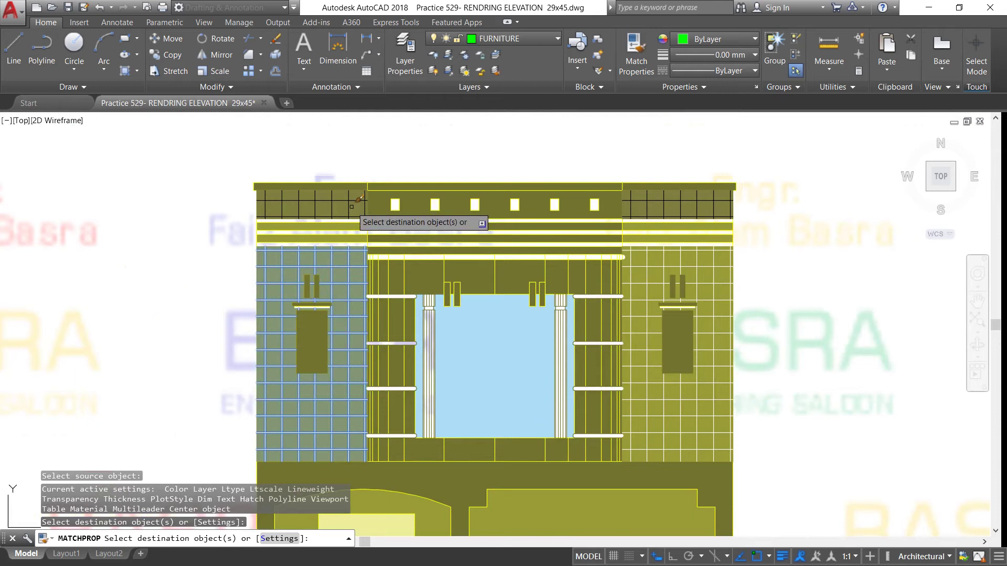
click(351, 206)
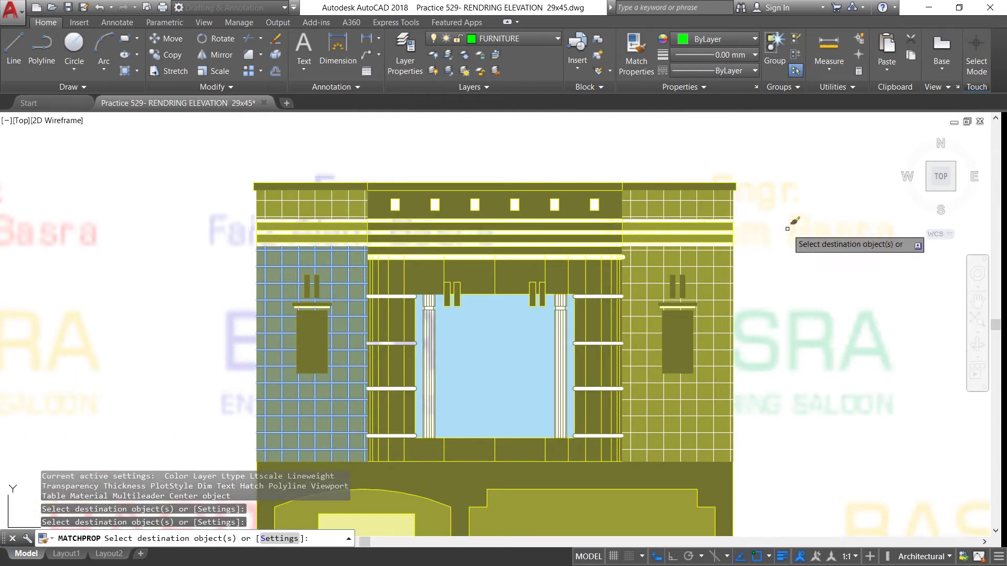
scroll(522, 178, down, 2)
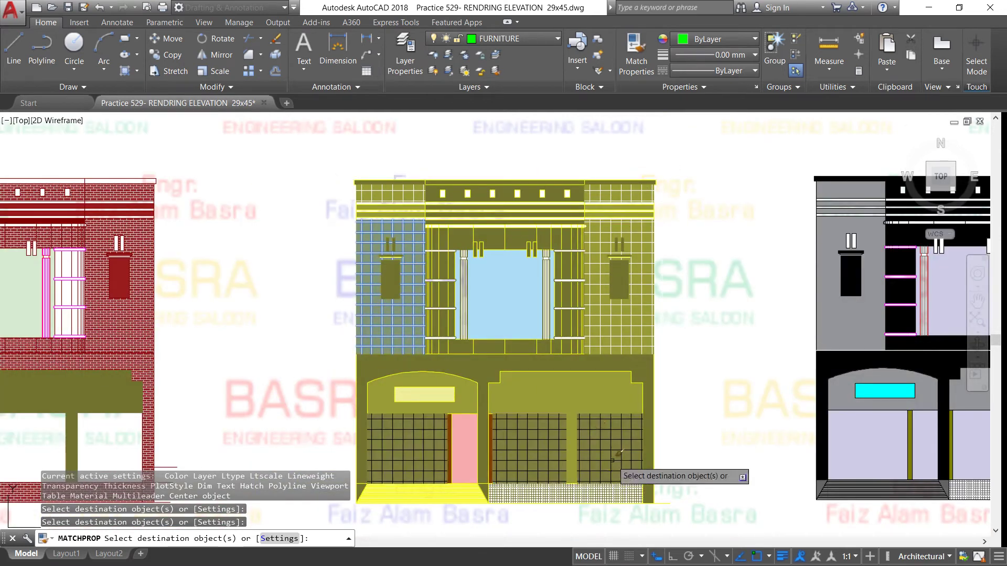
scroll(612, 460, up, 2)
click(612, 460)
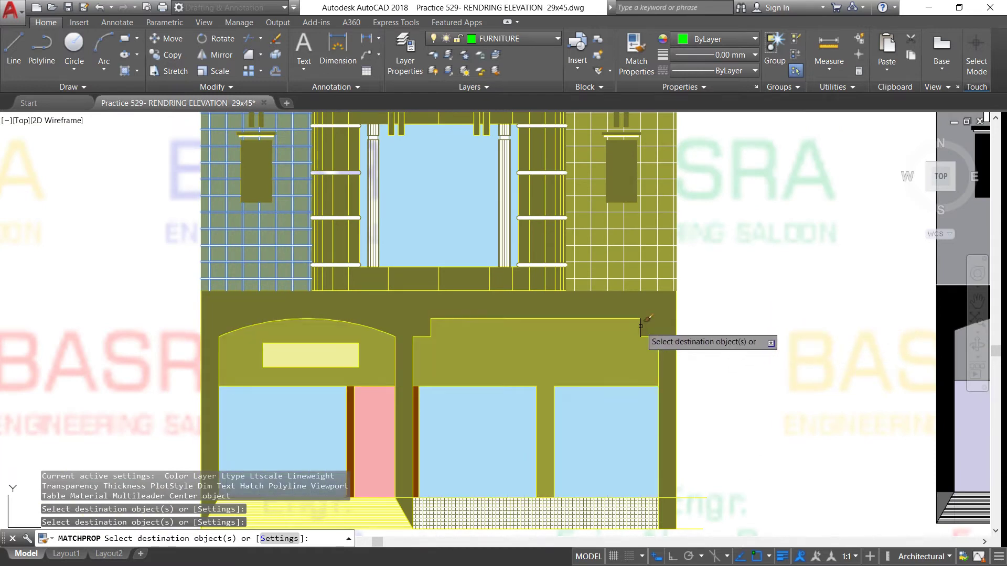
click(651, 302)
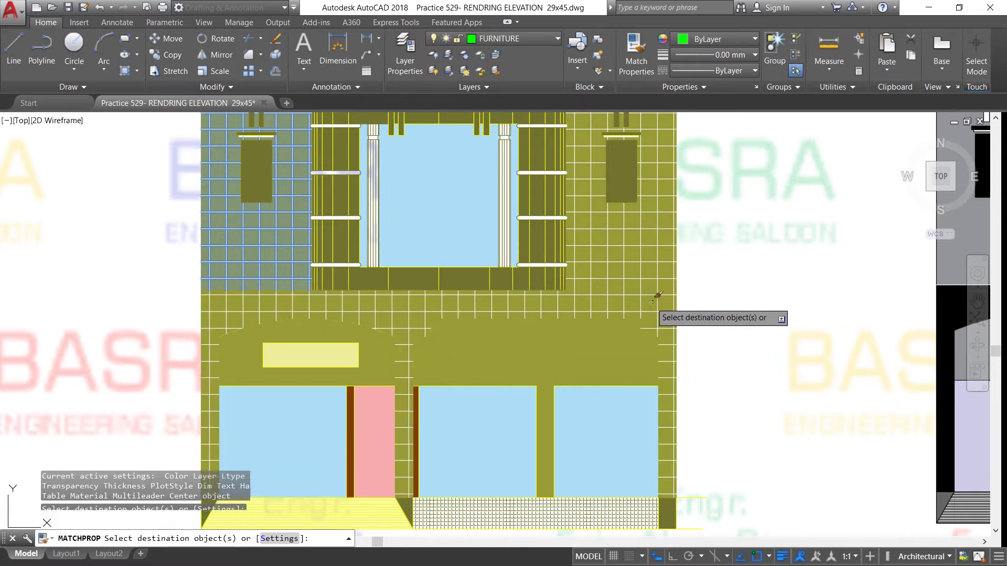
right_click(725, 306)
click(741, 318)
scroll(413, 321, down, 2)
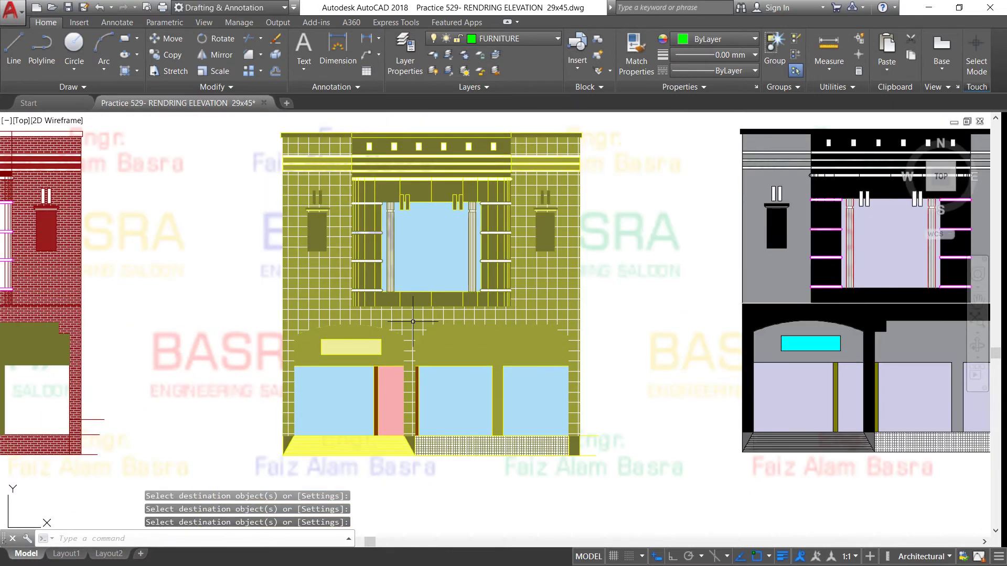
scroll(418, 314, up, 2)
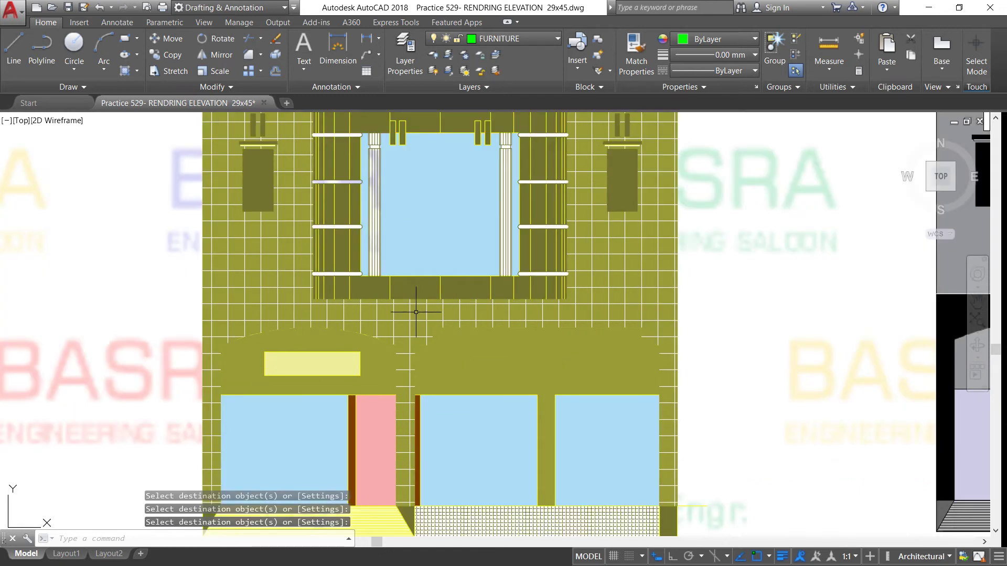
Select the wall tile hatch, try the ANSI37 pattern on it, then undo
click(419, 317)
click(169, 53)
click(131, 62)
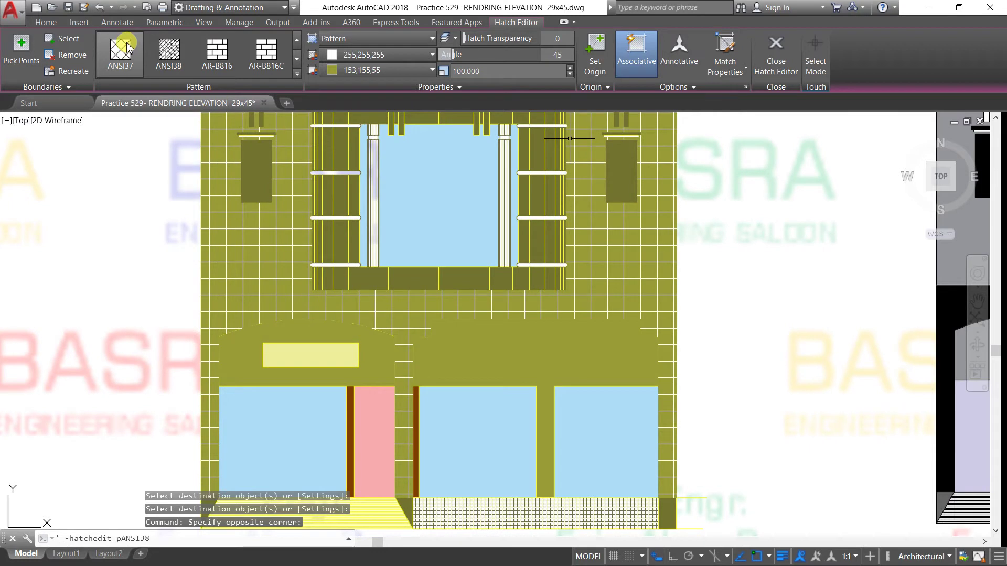
click(101, 8)
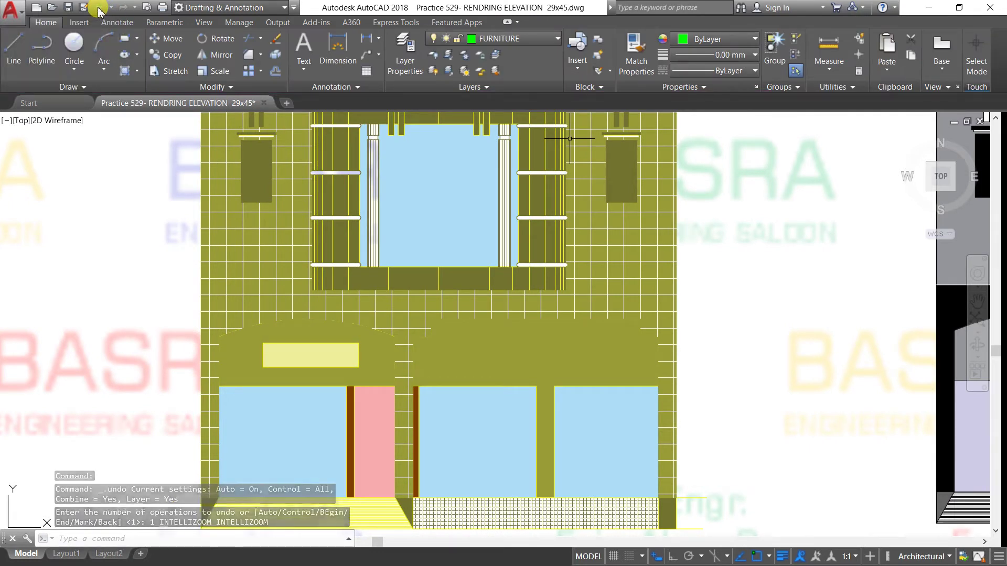
key(Escape)
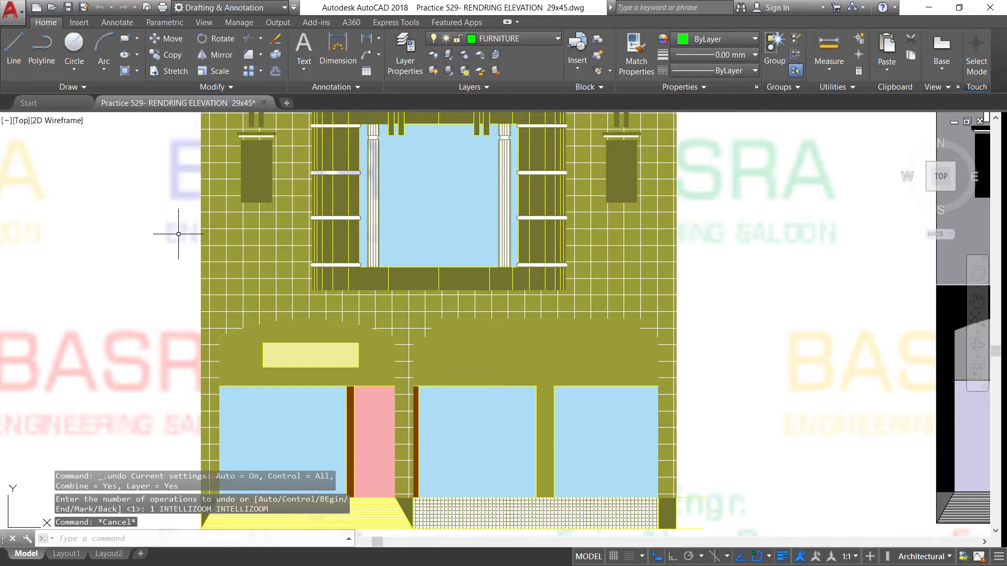
Select the lower tile band, change its colour and delete it, then undo the change
click(383, 314)
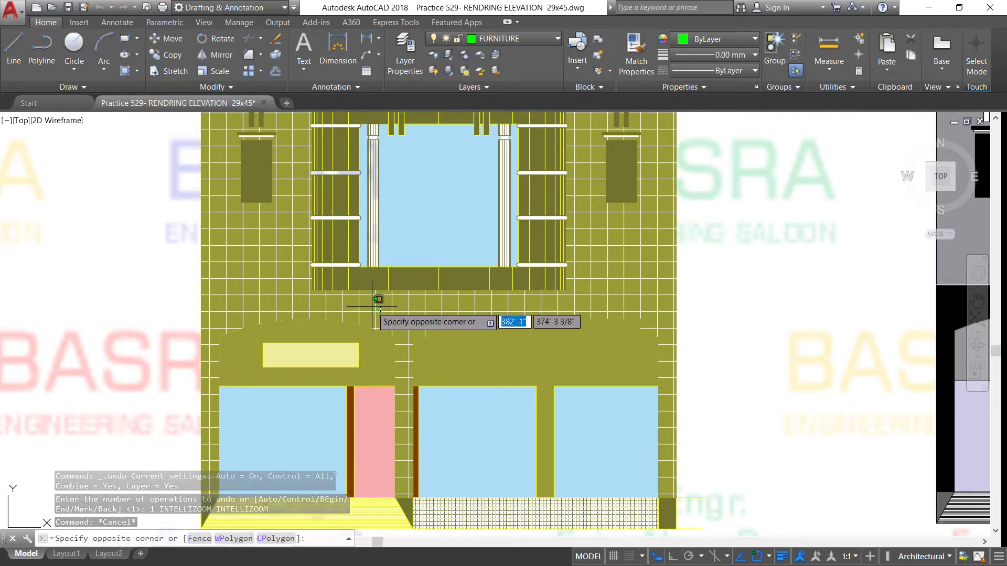
click(373, 307)
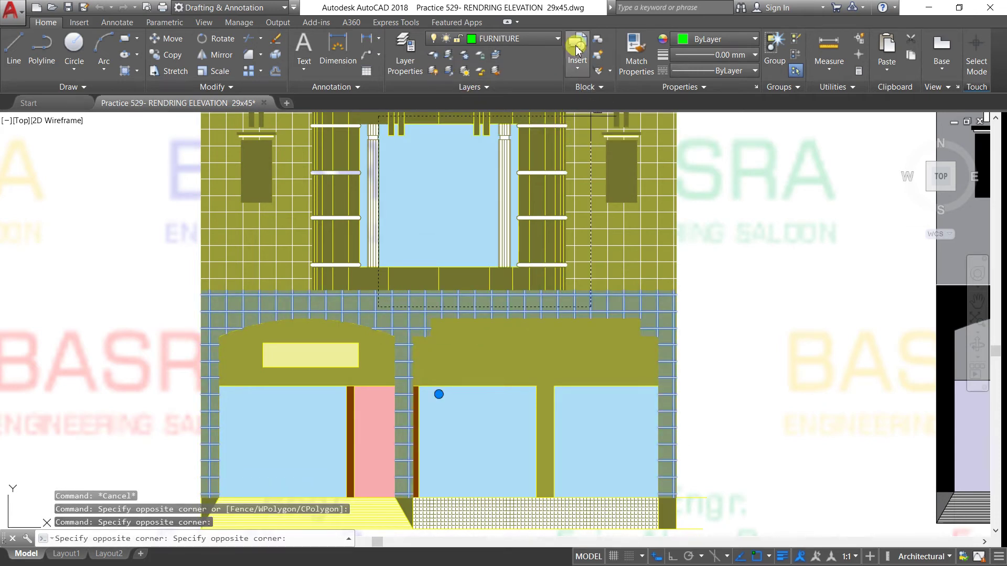
click(755, 39)
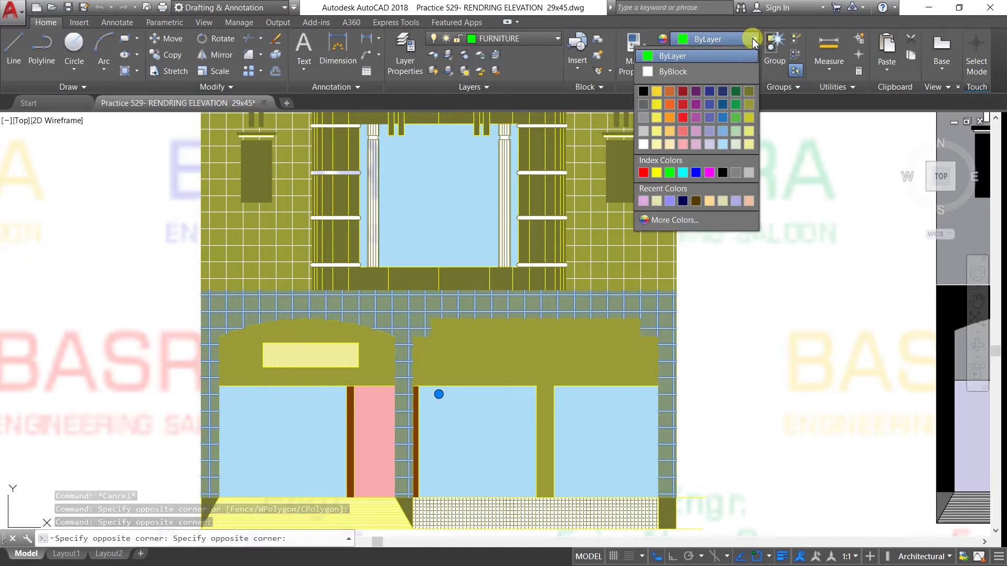
click(697, 145)
click(681, 306)
key(Delete)
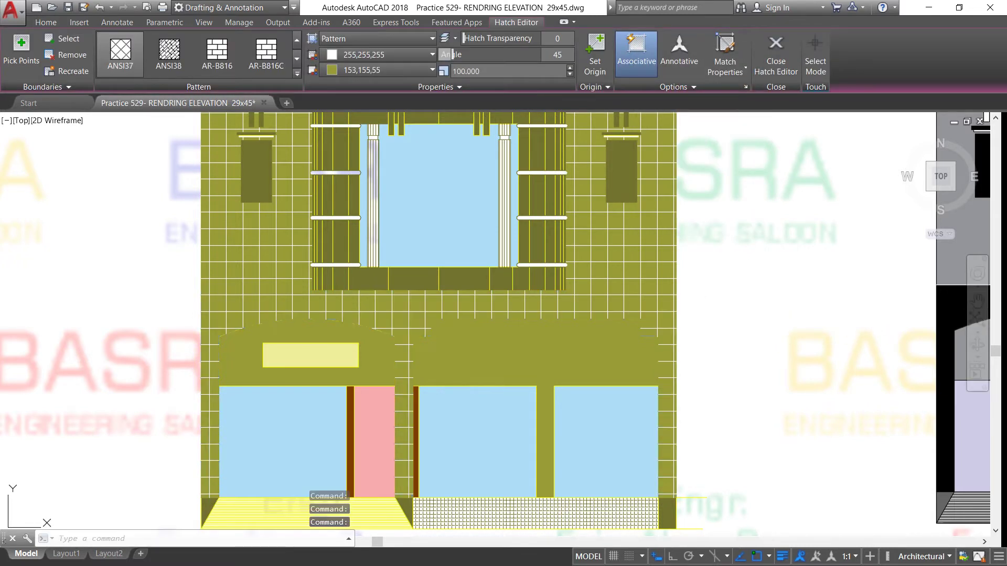
click(100, 7)
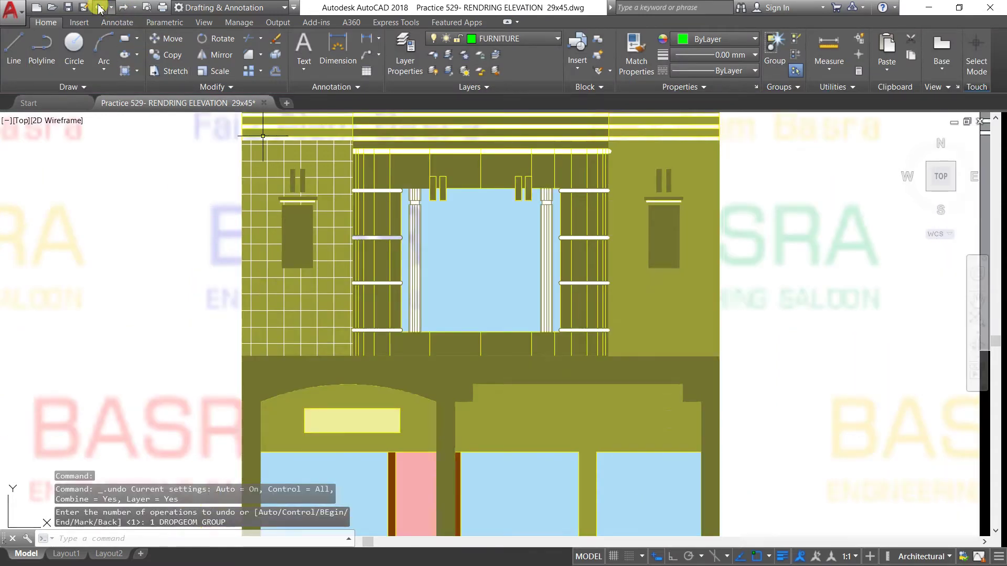
scroll(307, 295, down, 2)
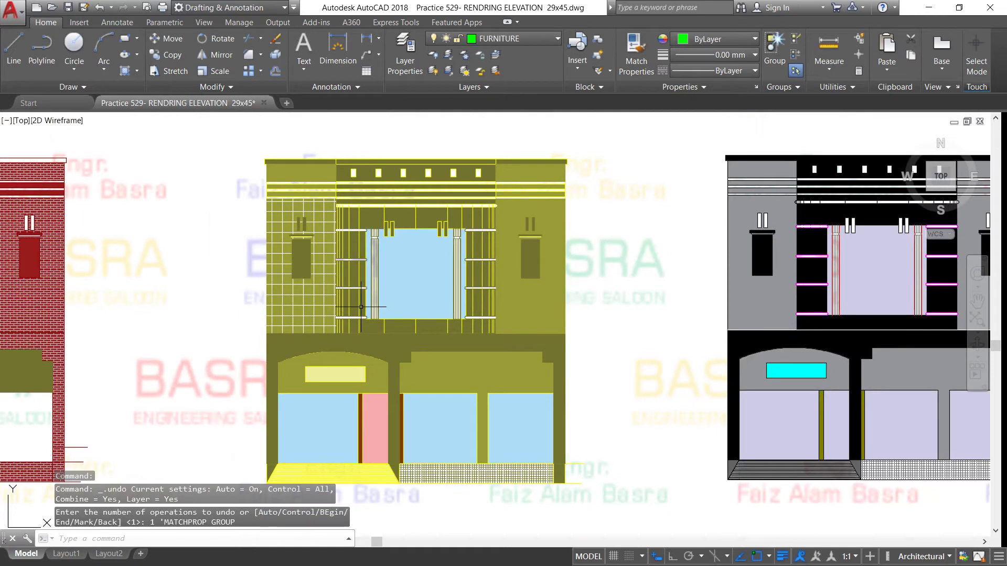
Use MATCHPROP to copy the left tile hatch onto the right upper wall panel
click(636, 56)
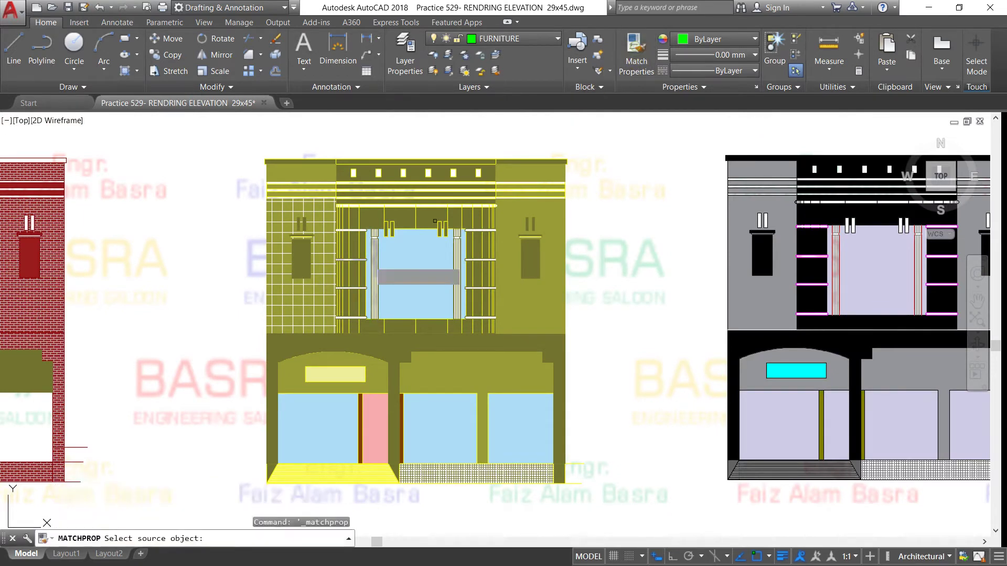
click(285, 304)
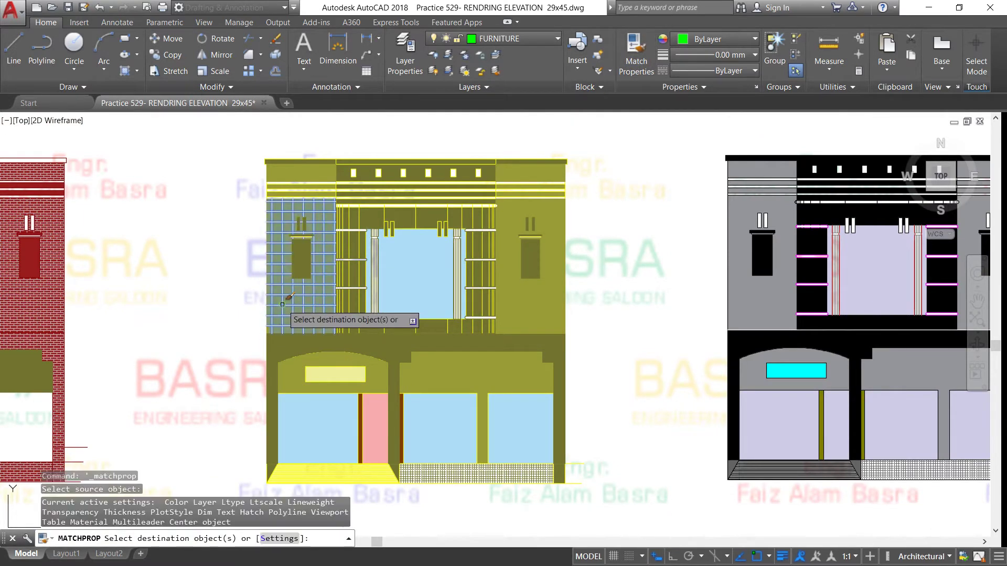
click(556, 307)
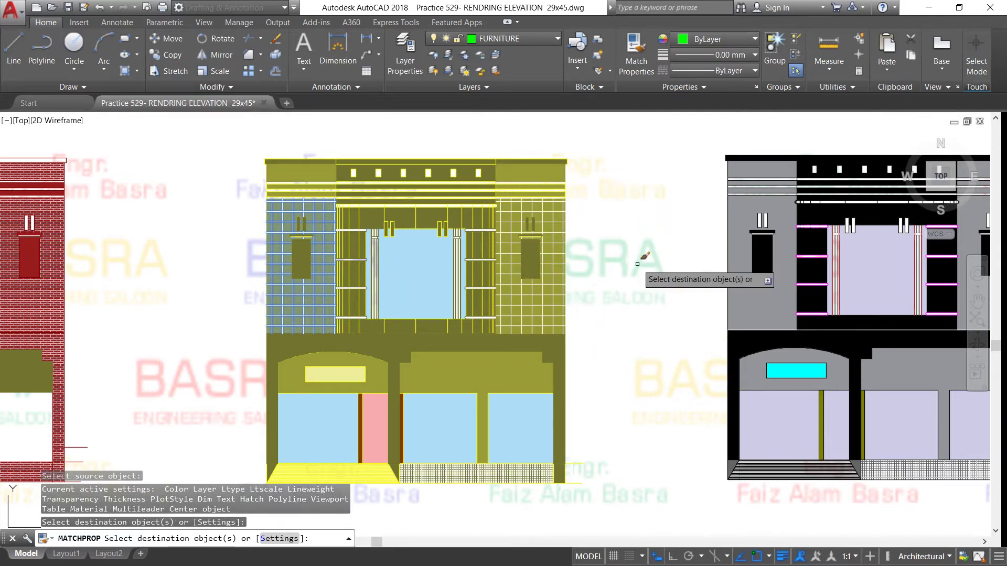
key(Escape)
scroll(470, 215, up, 2)
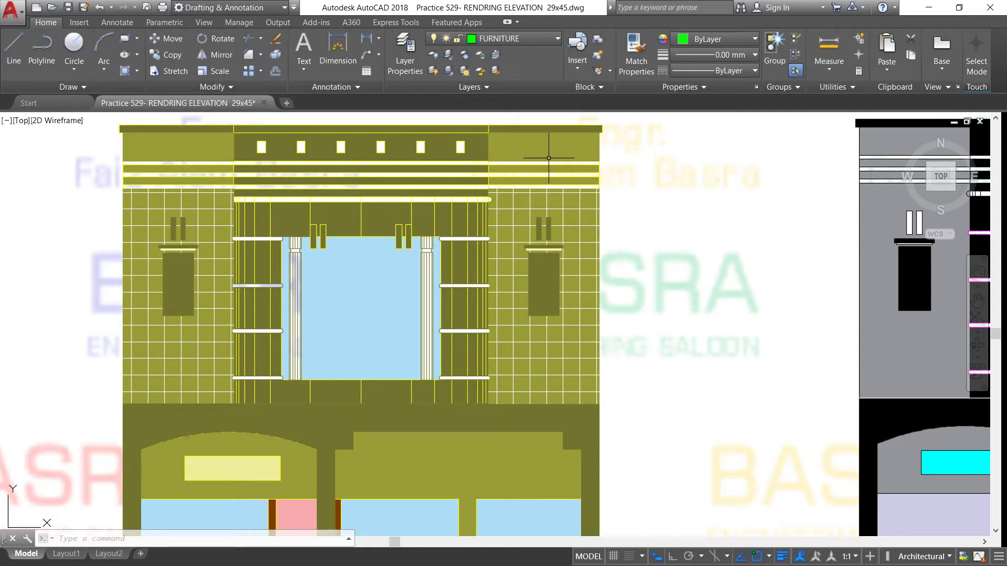
Select the grey elevation's left wall hatch and preview ANSI32, ANGLE and solid fills
scroll(404, 164, down, 2)
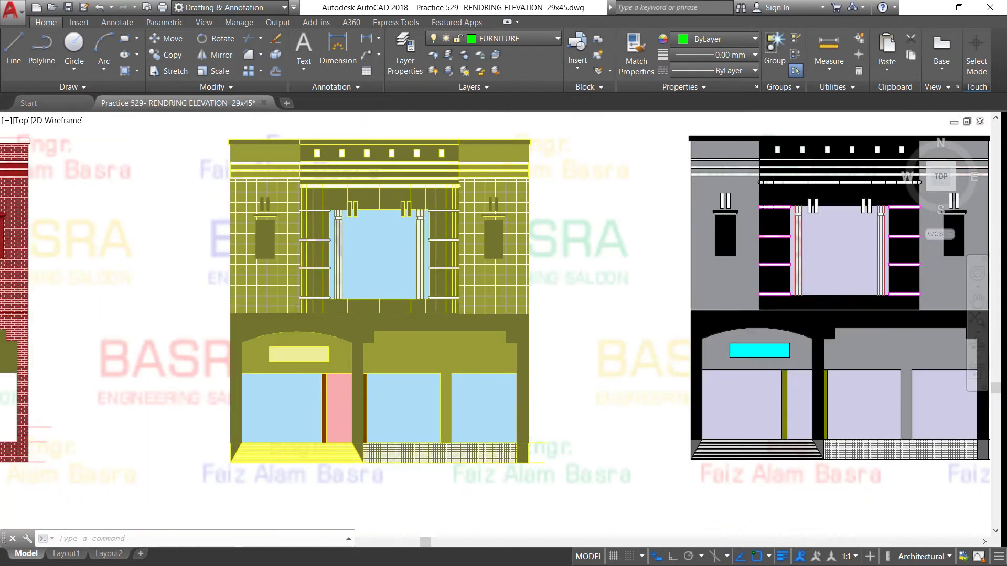
scroll(282, 166, down, 4)
scroll(491, 154, up, 4)
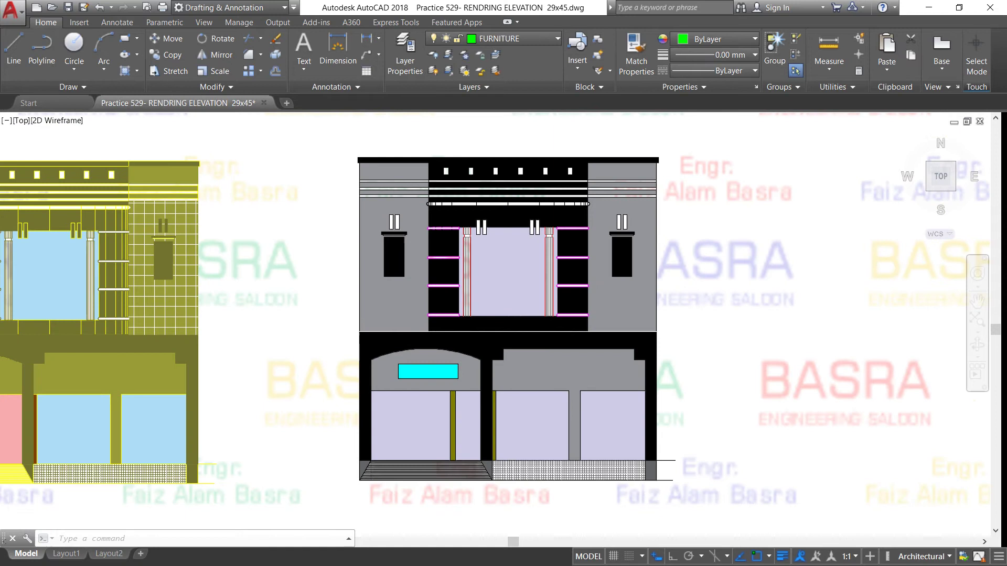
scroll(403, 172, up, 2)
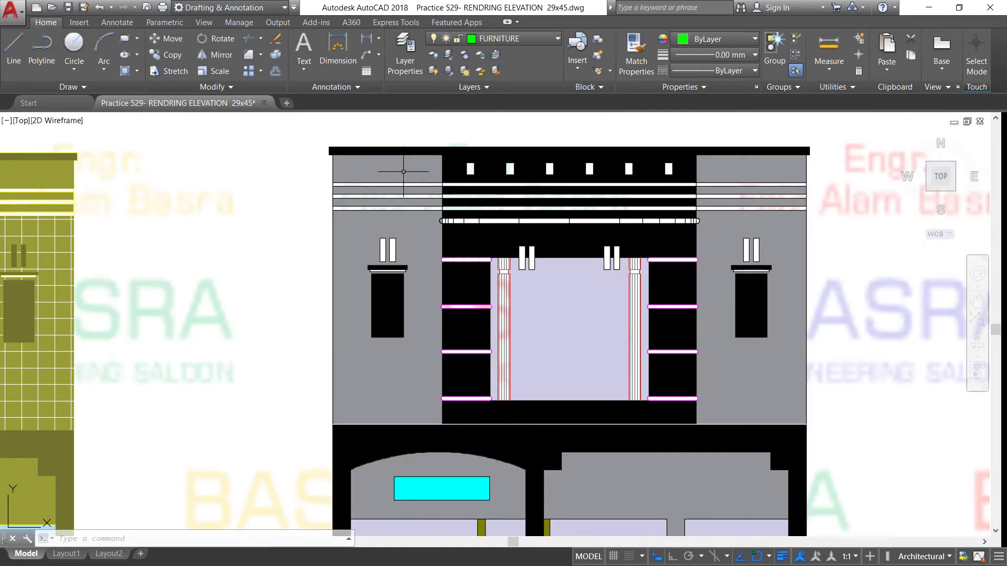
click(411, 237)
click(266, 53)
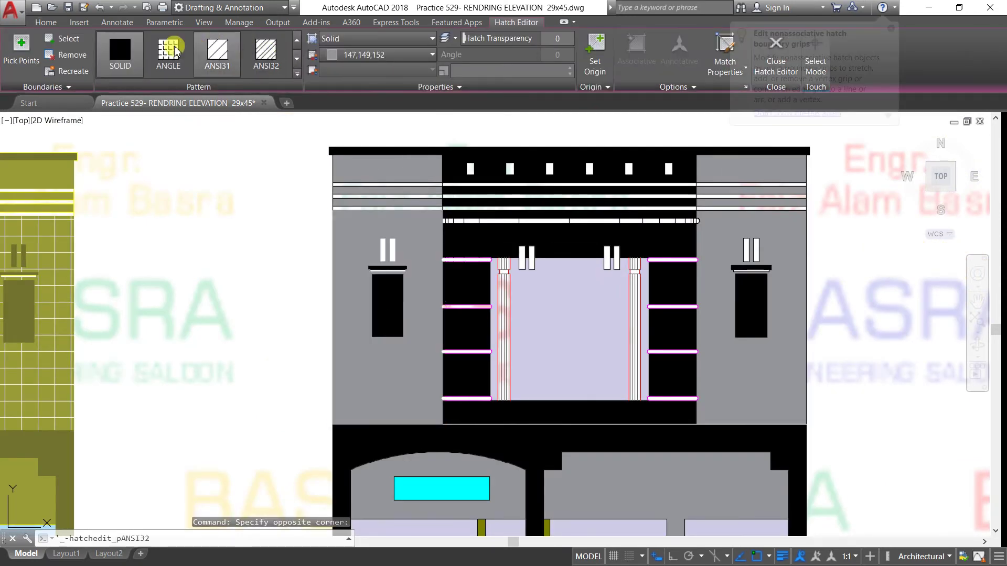
click(168, 52)
click(135, 52)
After previewing ANSI37, ANSI38, AR-B816C and AR-B816, apply the AR-BRSTD brick pattern
scroll(133, 52, down, 2)
click(131, 54)
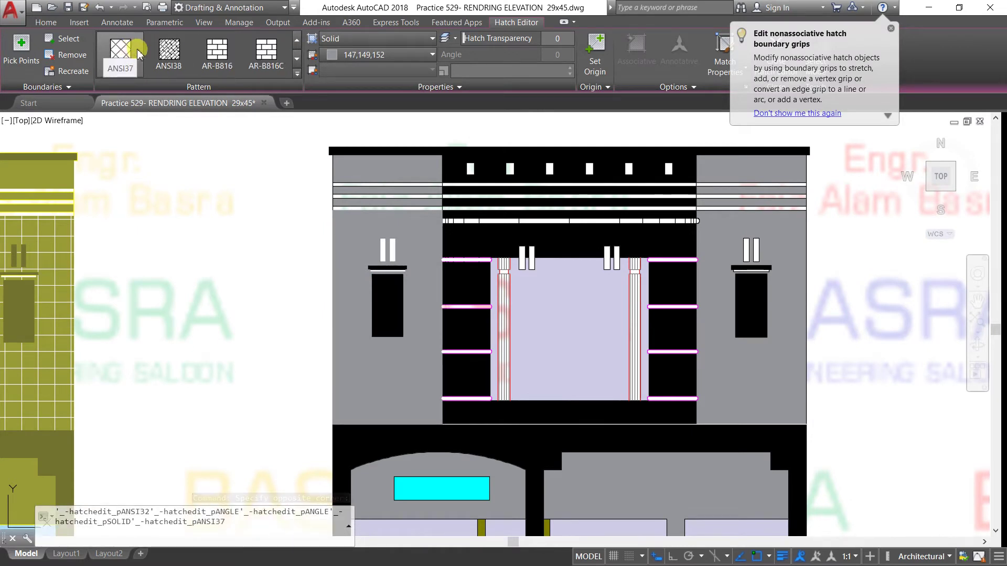
click(169, 52)
click(262, 53)
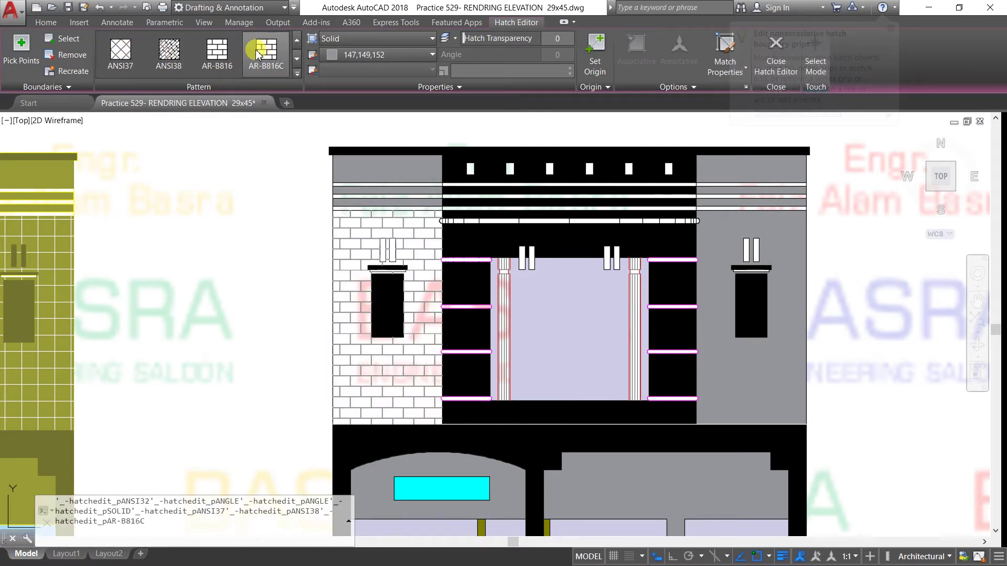
click(234, 53)
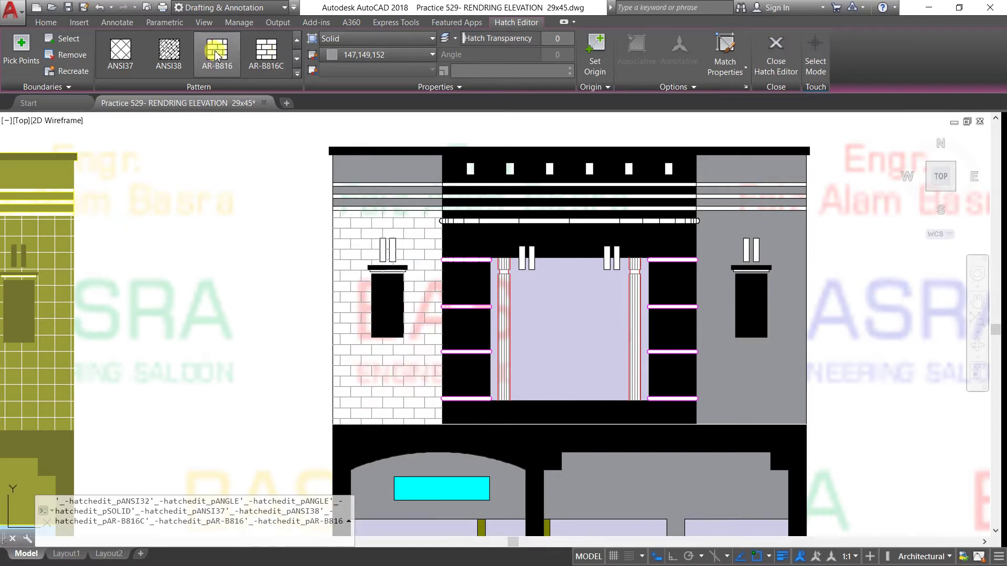
scroll(218, 51, down, 1)
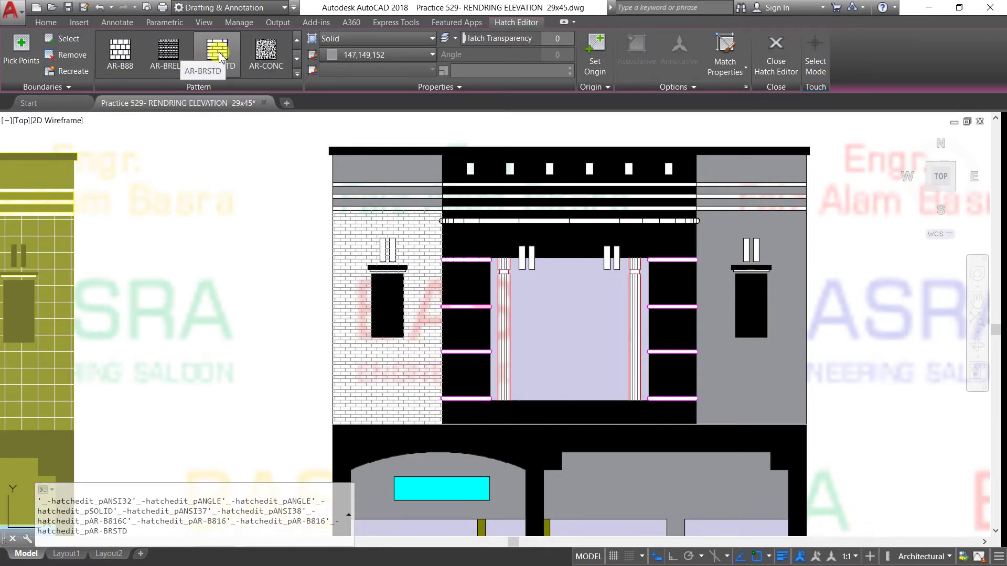
click(220, 53)
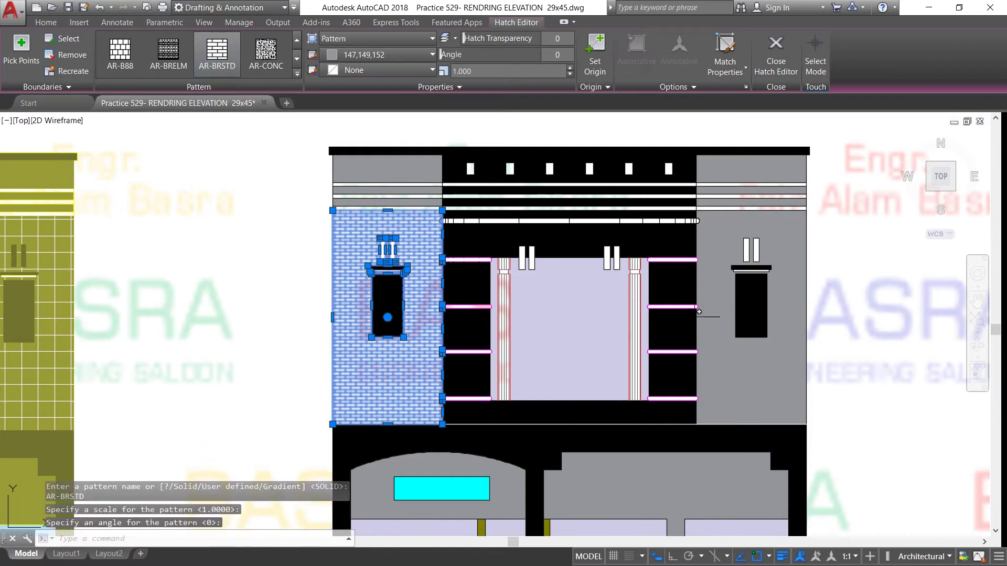
key(Escape)
Colour the brick hatch 99,100,102 on a 199,200,202 light grey background
scroll(439, 288, up, 2)
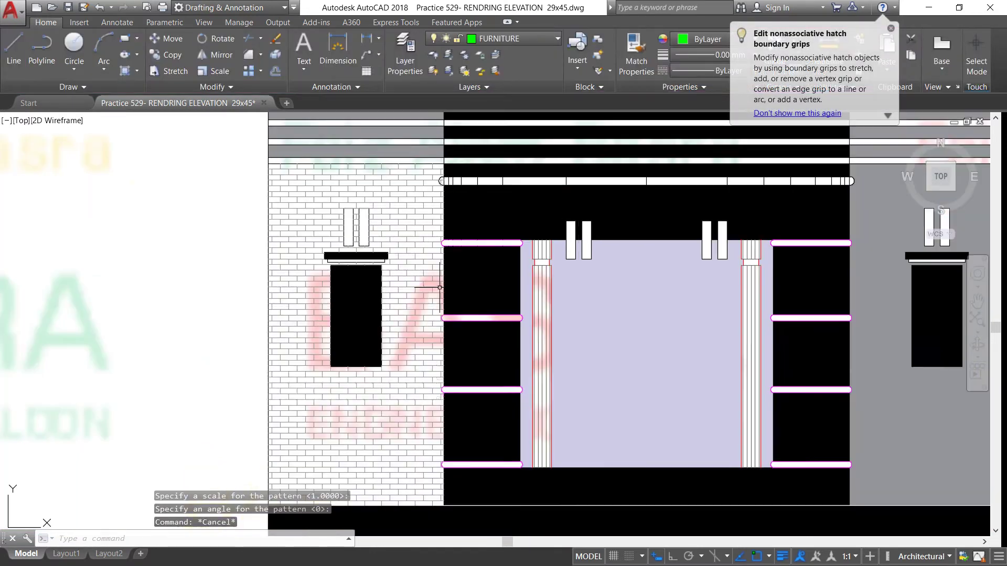
click(419, 279)
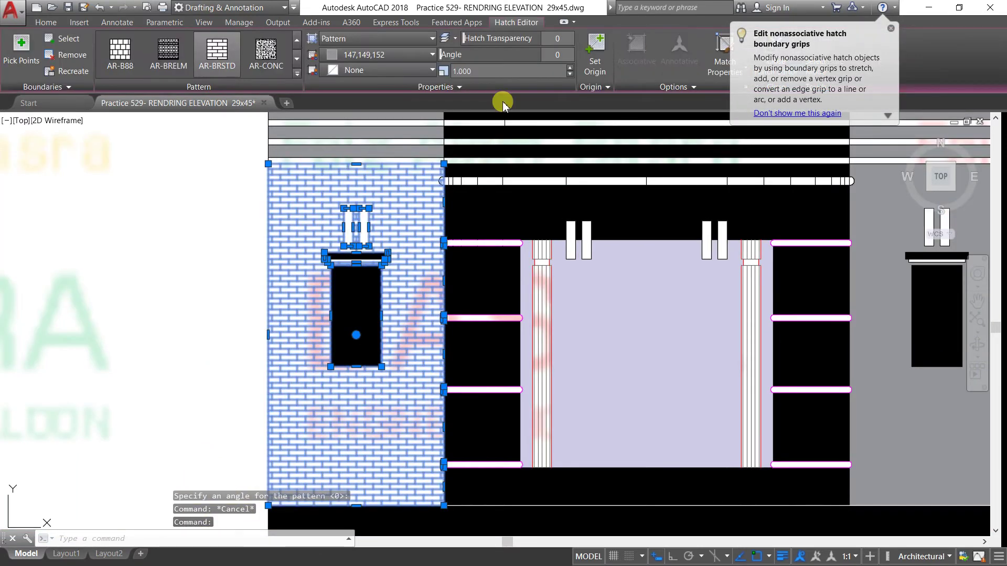
click(429, 70)
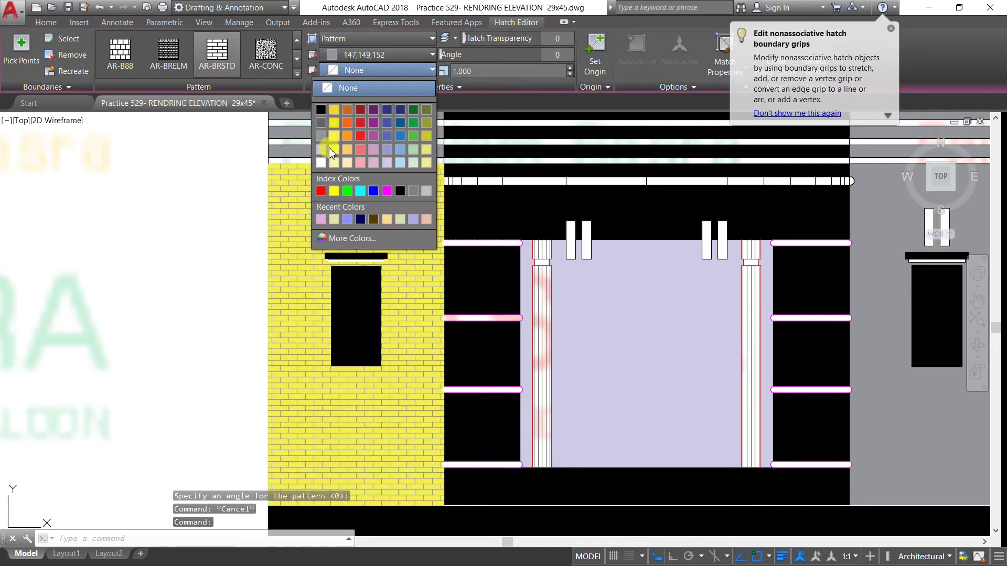
click(321, 153)
click(433, 55)
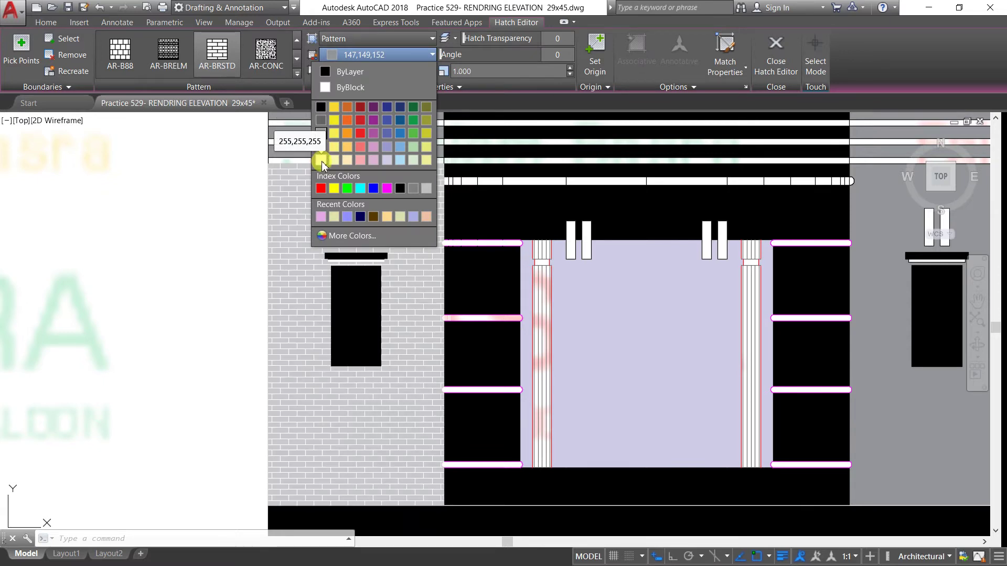
click(322, 120)
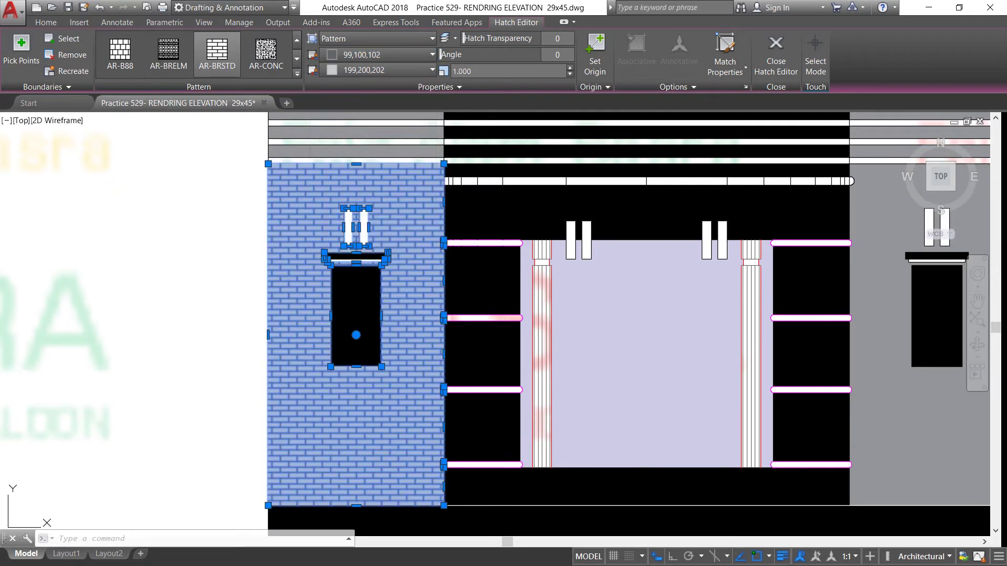
key(Escape)
scroll(209, 221, down, 2)
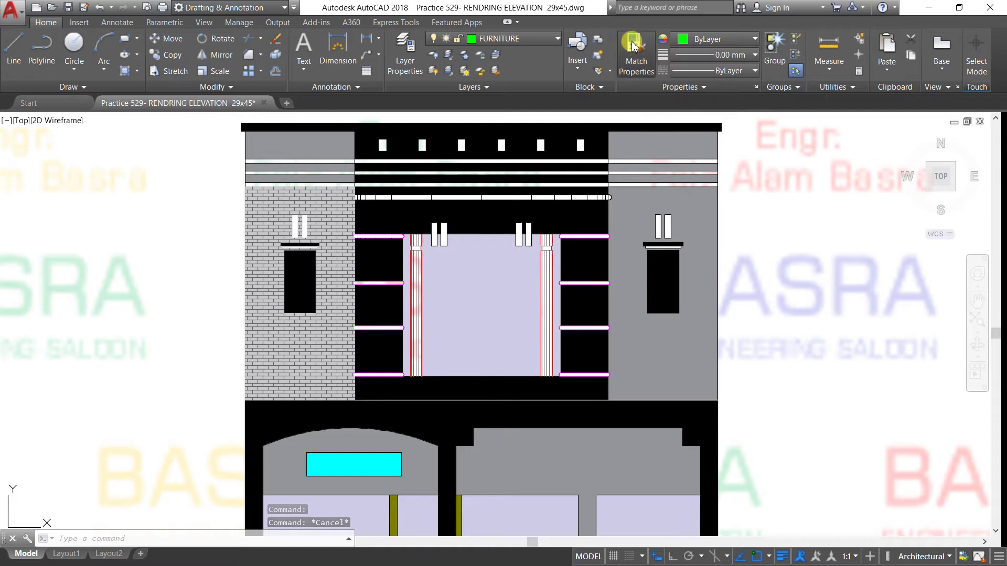
Match-properties the left AR-BRSTD brick hatch onto the right wall panel and top parapet bands
click(636, 59)
click(325, 349)
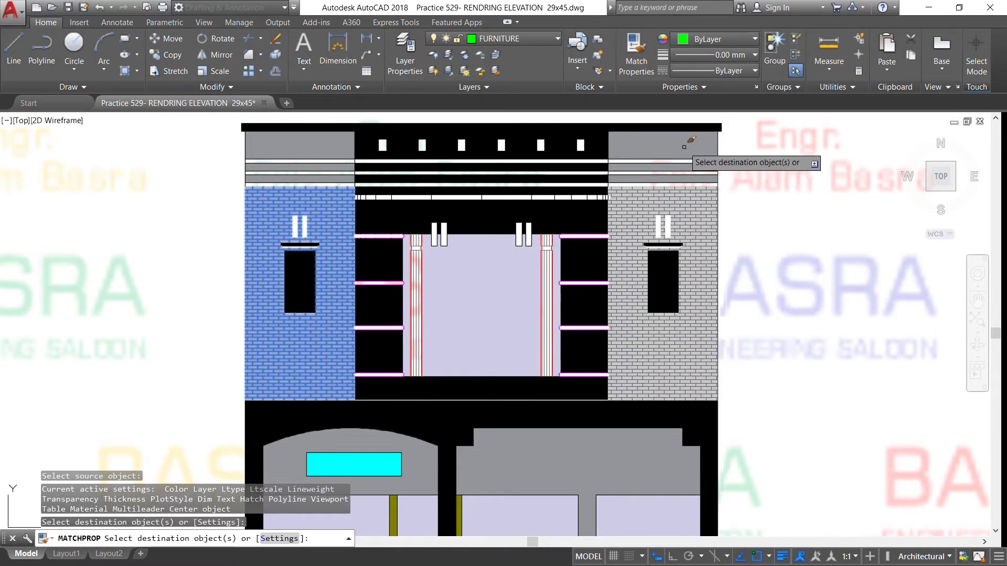
click(684, 145)
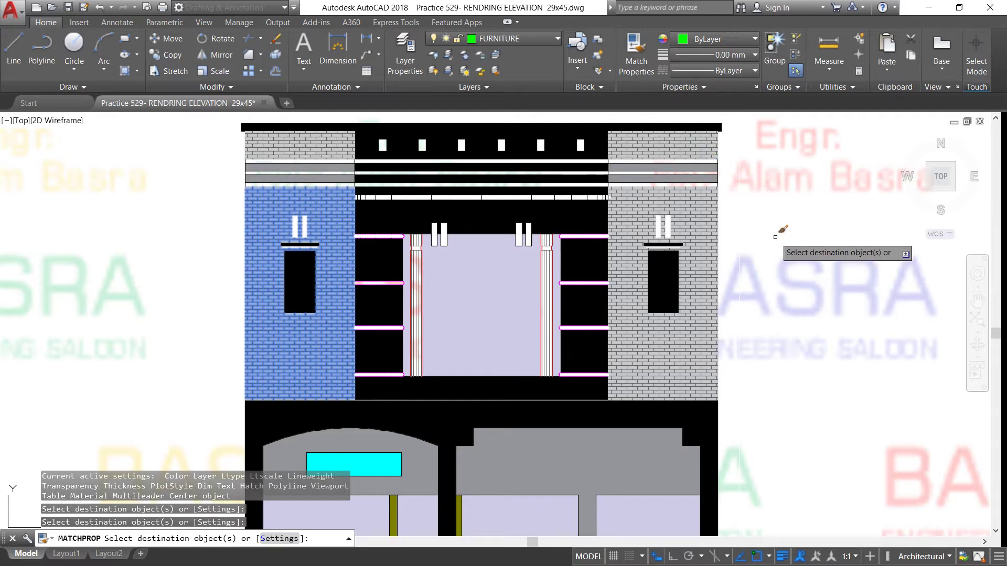
scroll(236, 171, down, 2)
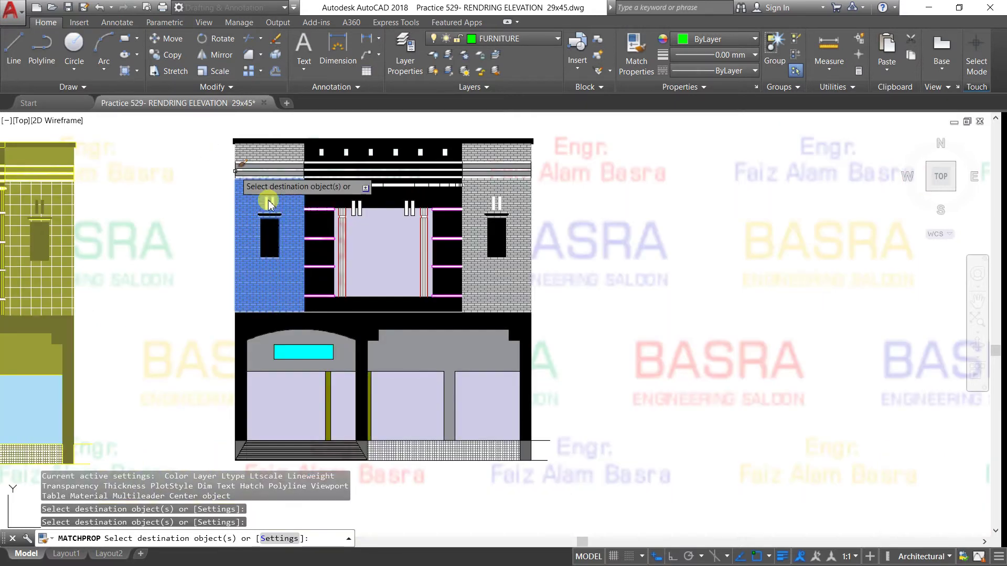
scroll(322, 304, up, 2)
key(Escape)
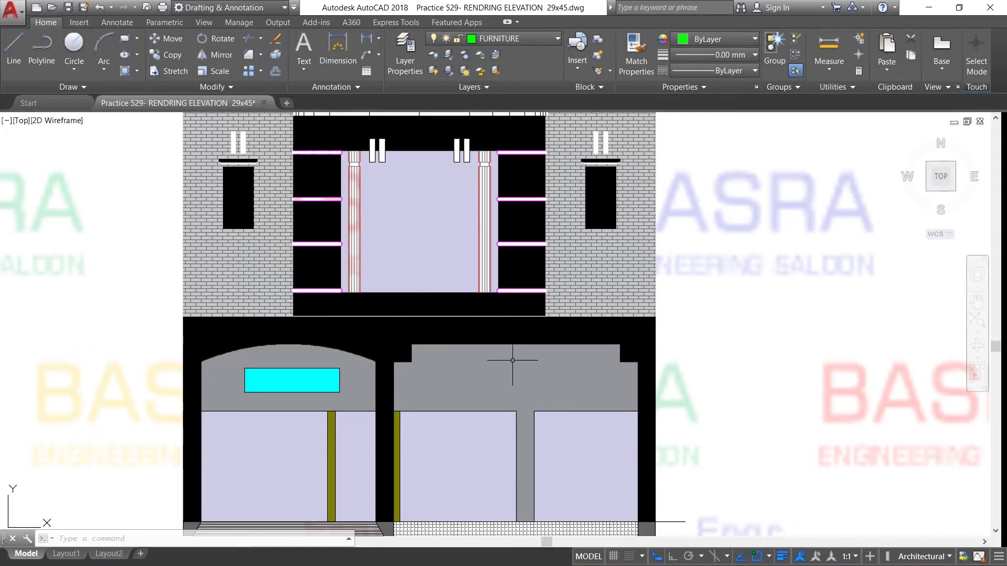
Select the black ground-floor hatch in Hatch Editor and show its Color list
scroll(382, 325, down, 2)
scroll(357, 199, up, 2)
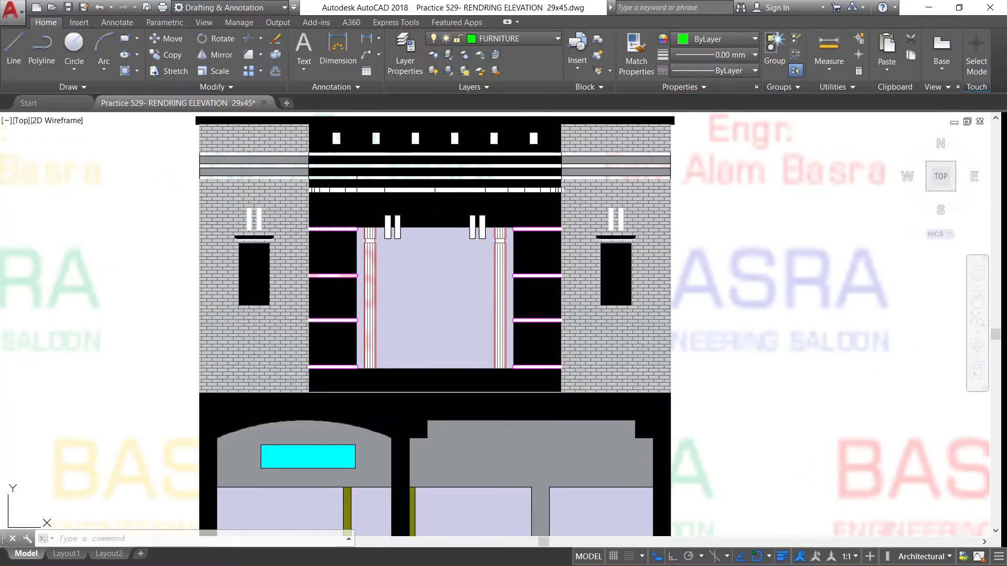
click(265, 404)
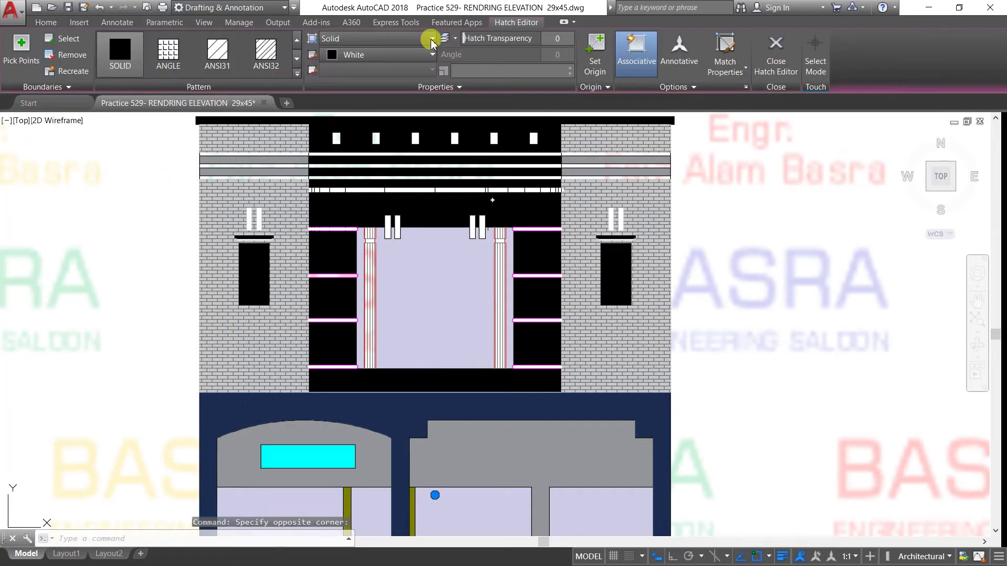
click(428, 56)
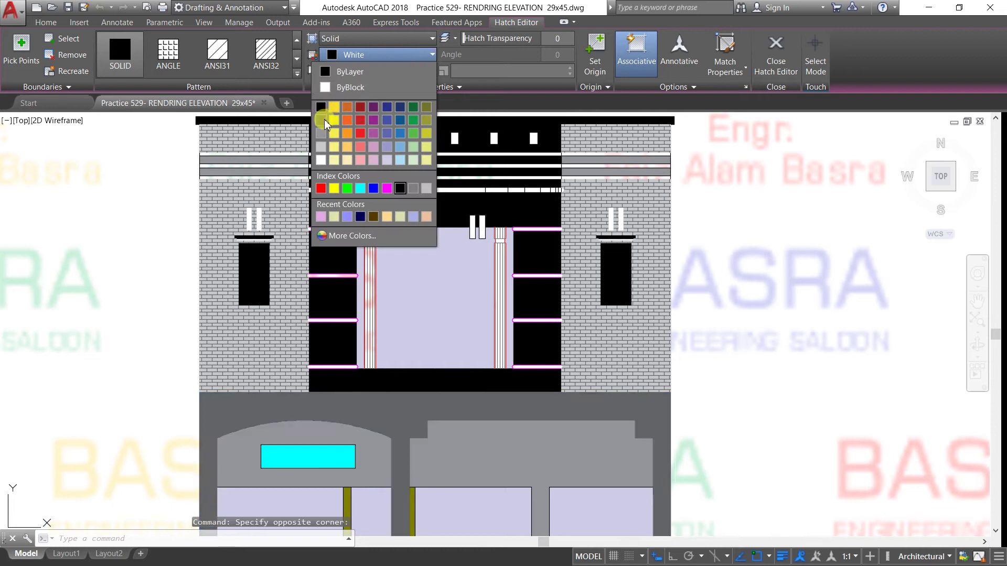
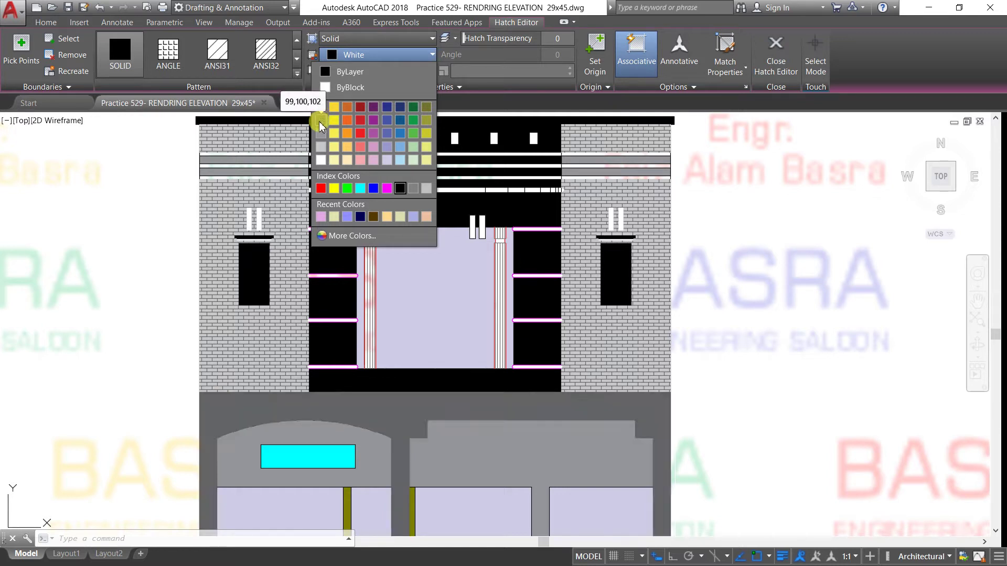
Set the edited hatch's colour to grey 99,100,102
click(319, 121)
key(Return)
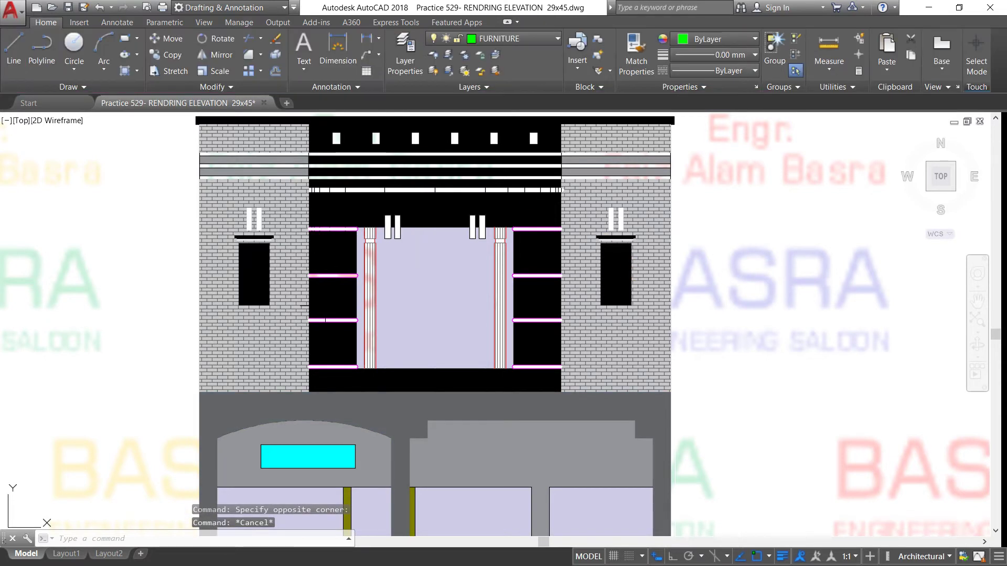
scroll(275, 257, down, 2)
scroll(276, 257, down, 2)
scroll(345, 269, up, 2)
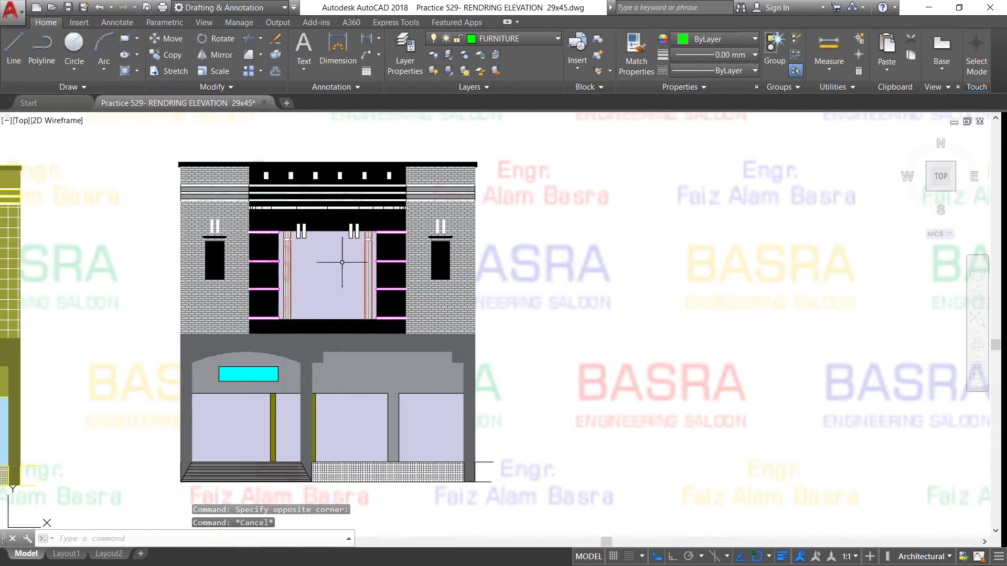
scroll(315, 231, down, 2)
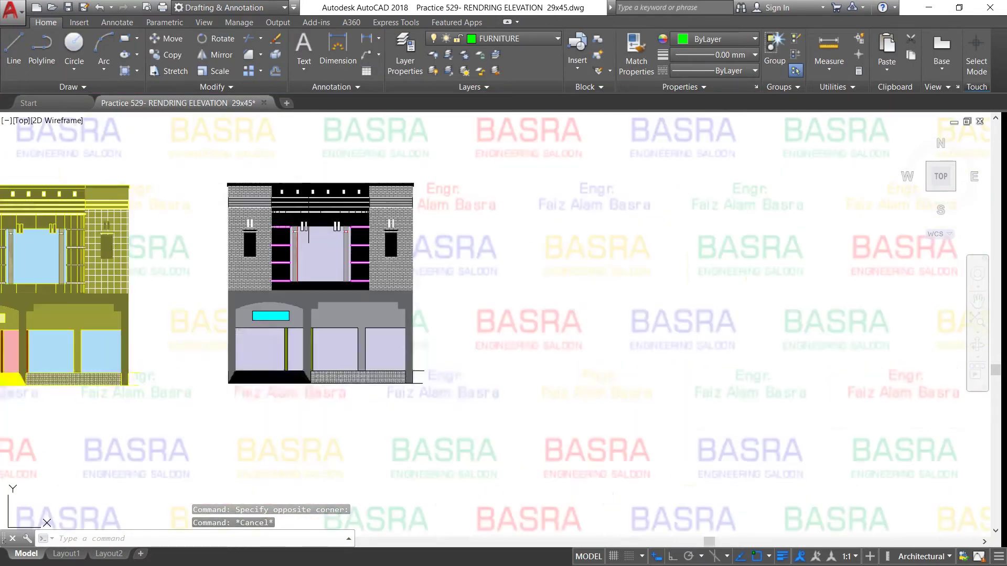
Copy the whole elevation and place the duplicate to the right of the original
click(167, 54)
click(198, 171)
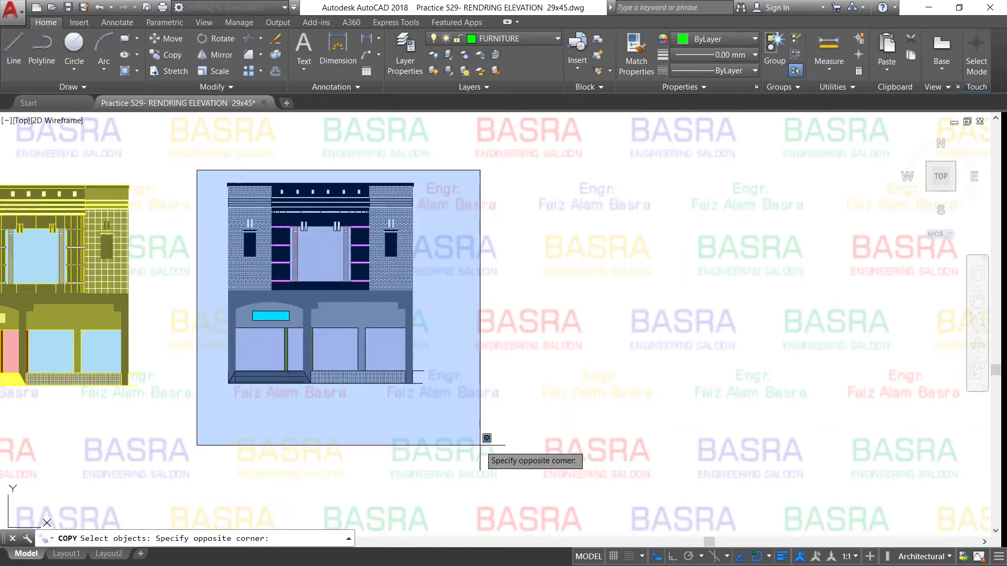
click(482, 441)
key(Return)
click(311, 425)
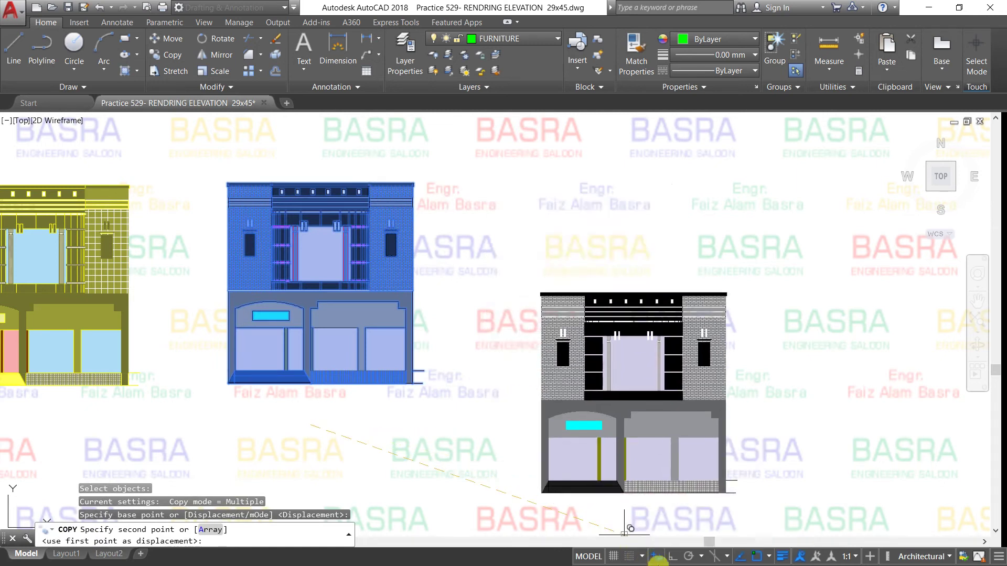
click(671, 557)
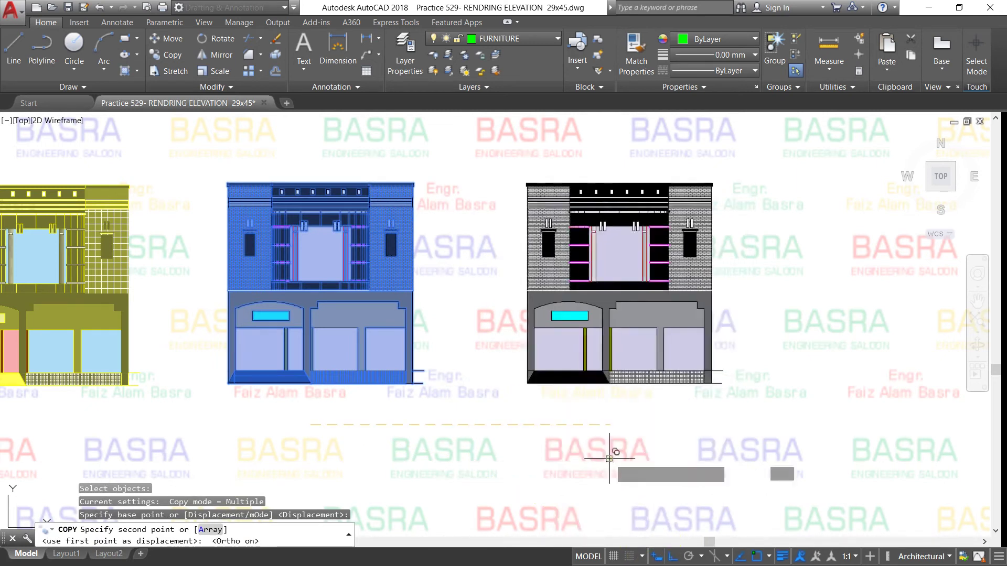
key(Escape)
Recolour the first elevation's window hatches grey 99,100,102
scroll(344, 162, up, 4)
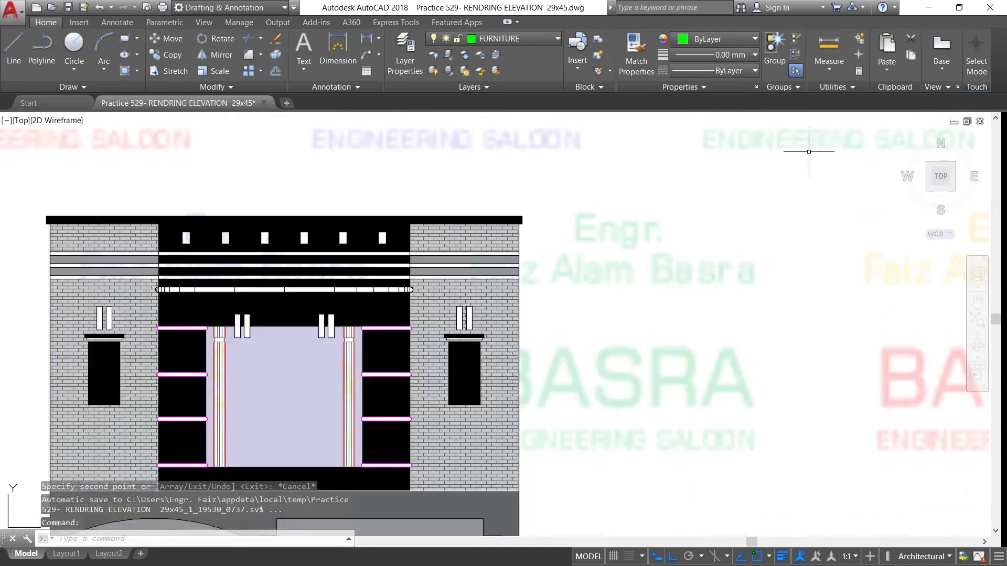
scroll(462, 174, down, 2)
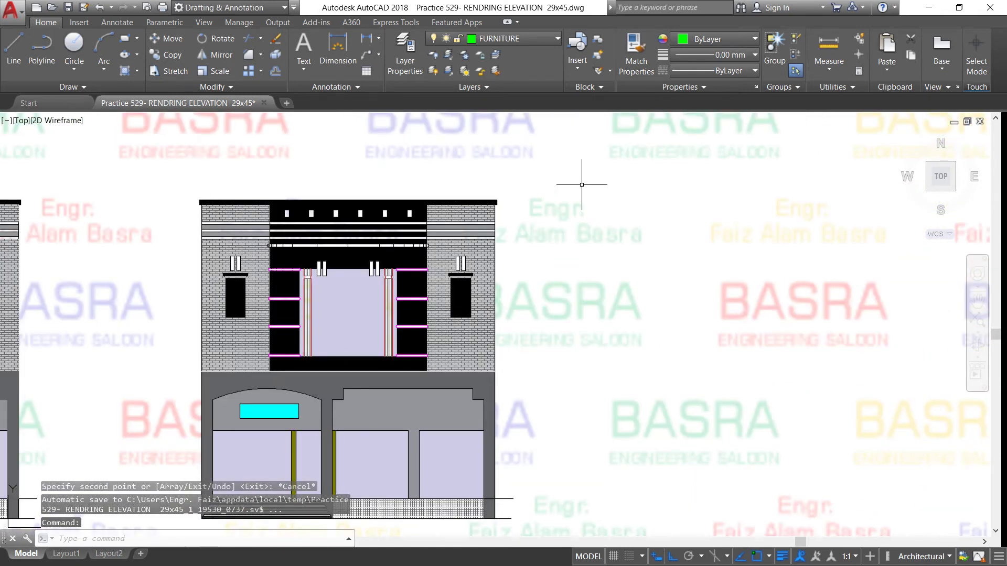
scroll(647, 188, down, 1)
scroll(71, 243, up, 5)
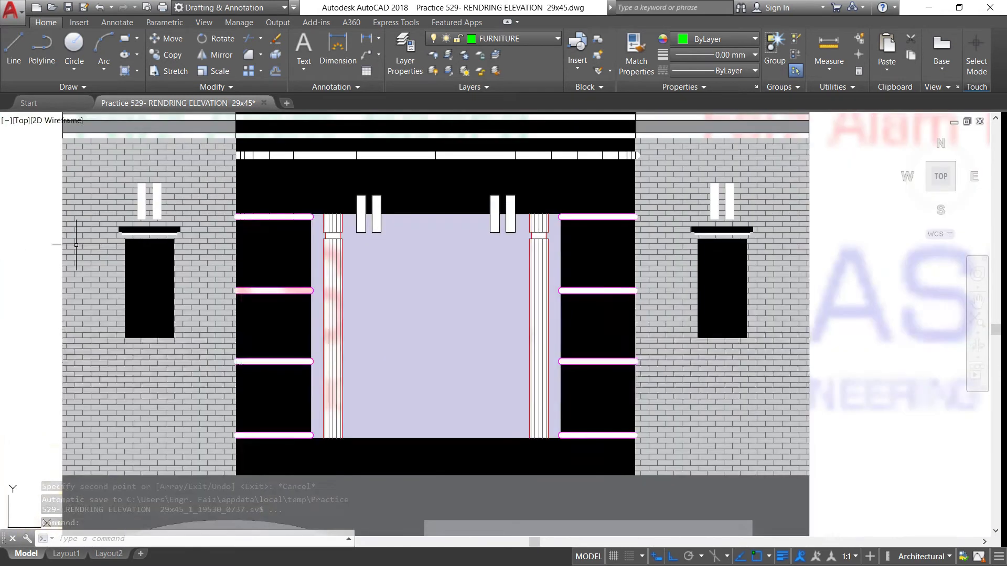
click(152, 288)
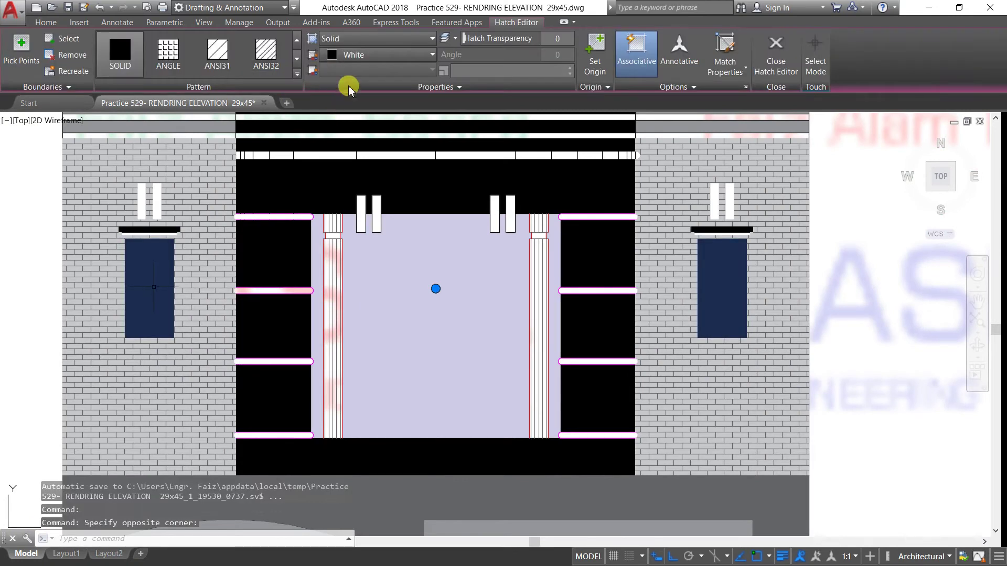
click(434, 55)
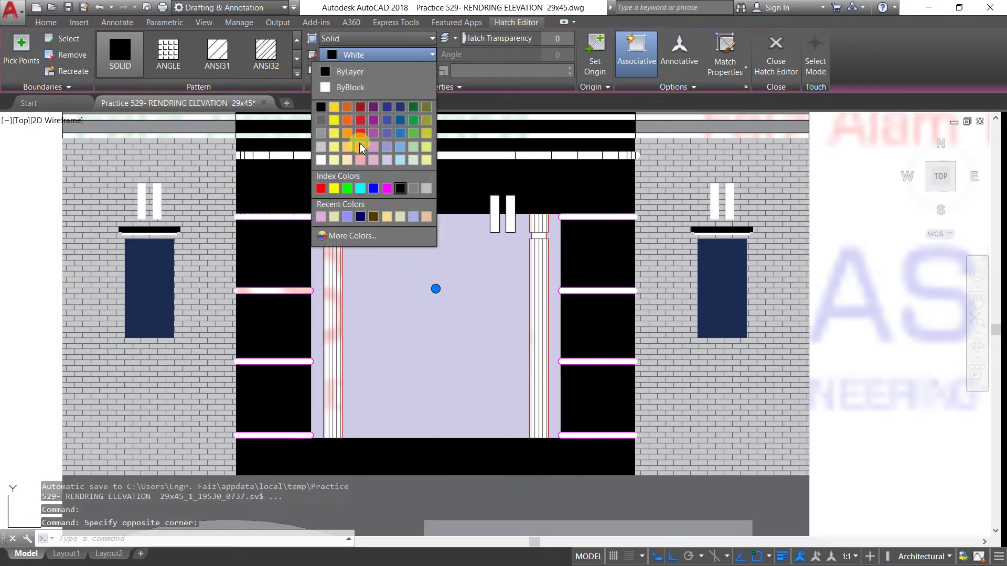
click(322, 122)
key(Return)
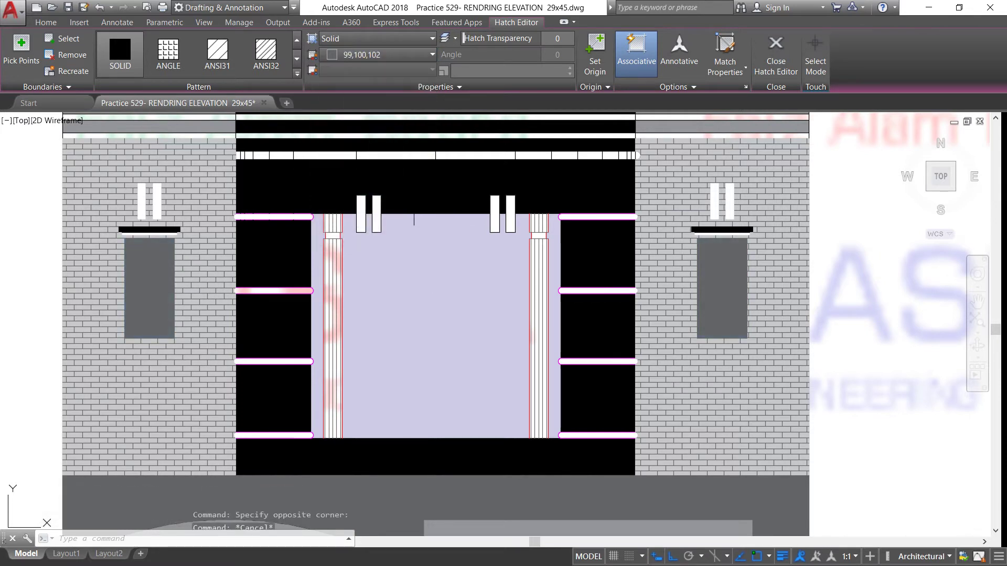
Make the black bands above and below the opening grey 99,100,102
click(266, 183)
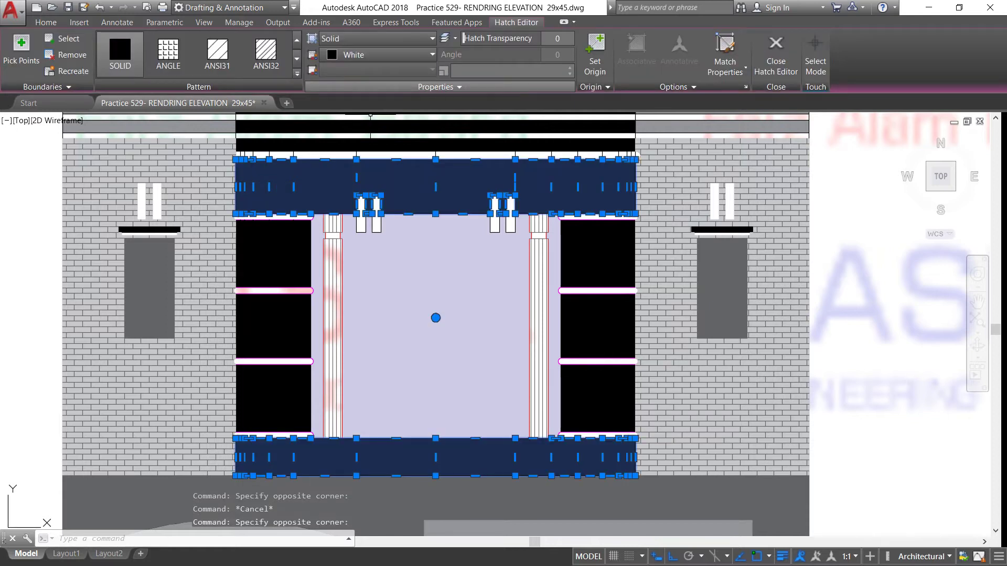
click(419, 55)
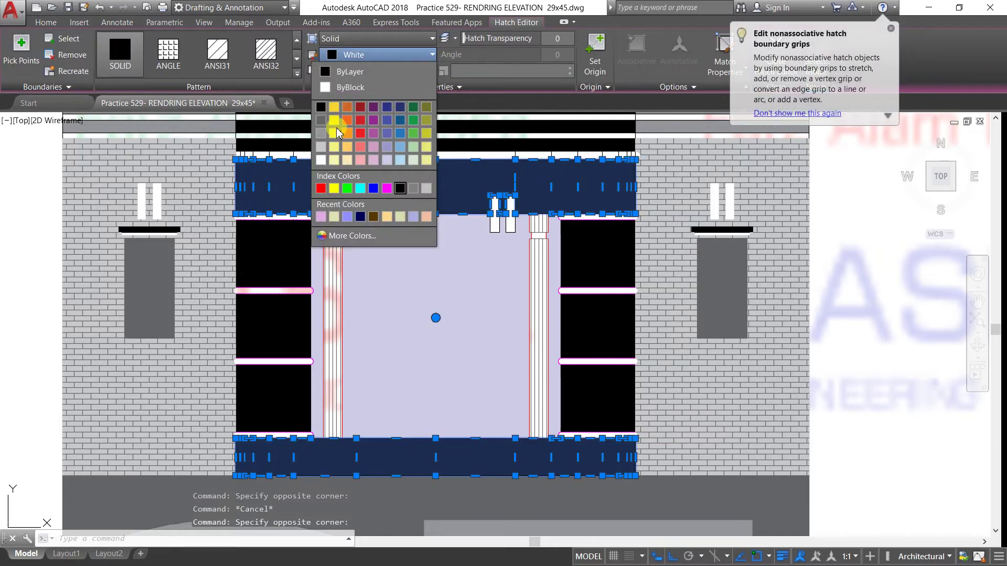
click(321, 120)
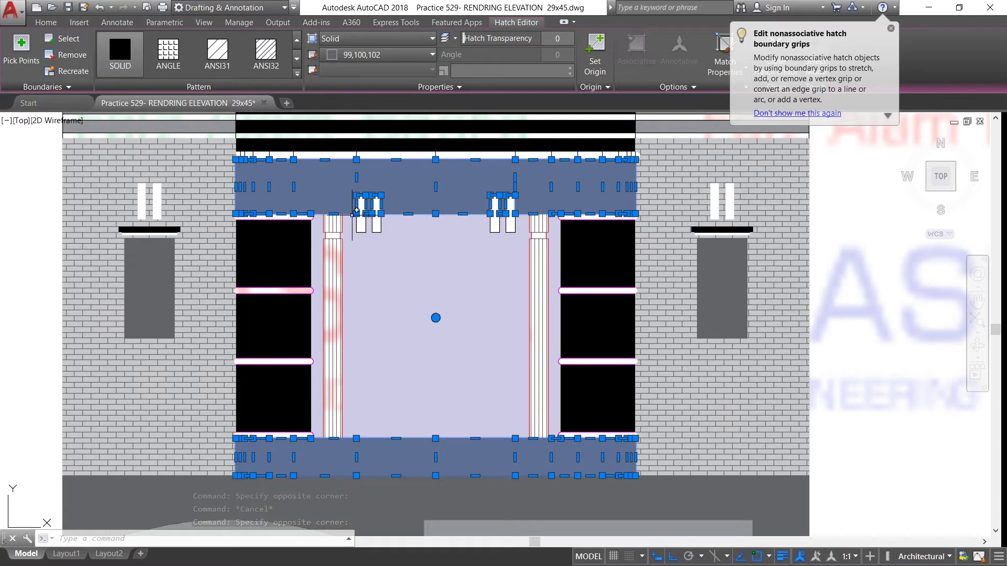
key(Escape)
Match the grey band fill onto the left side panels
click(635, 56)
click(260, 189)
click(268, 242)
click(269, 317)
right_click(268, 317)
click(293, 340)
scroll(279, 297, down, 5)
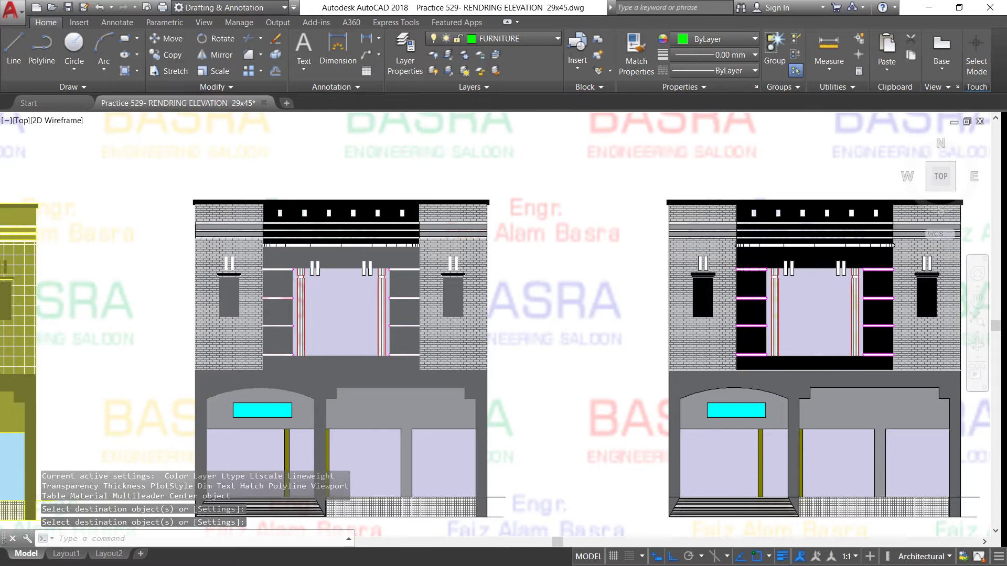
Undo the grey colour on the bands and side panels
scroll(284, 245, up, 2)
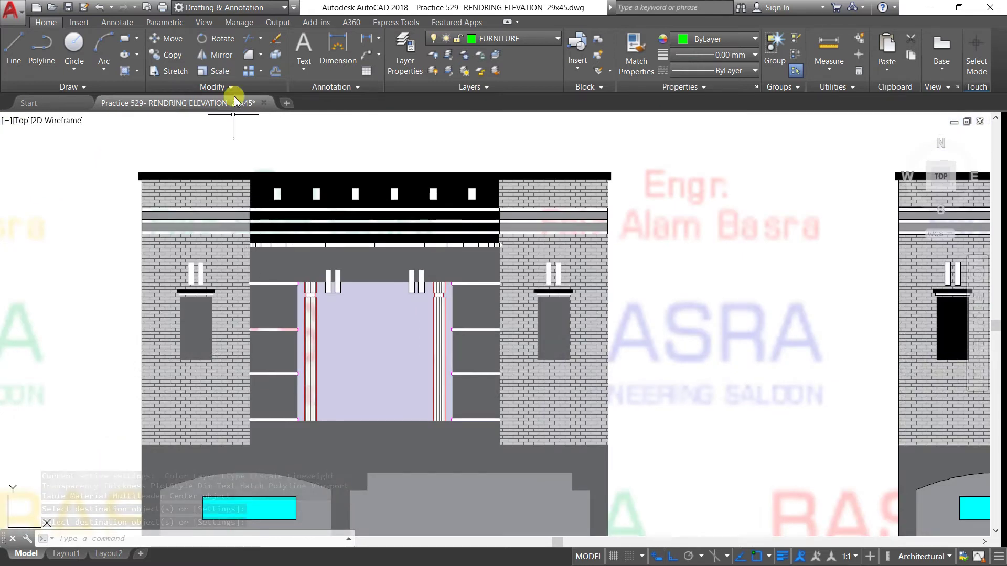
click(100, 8)
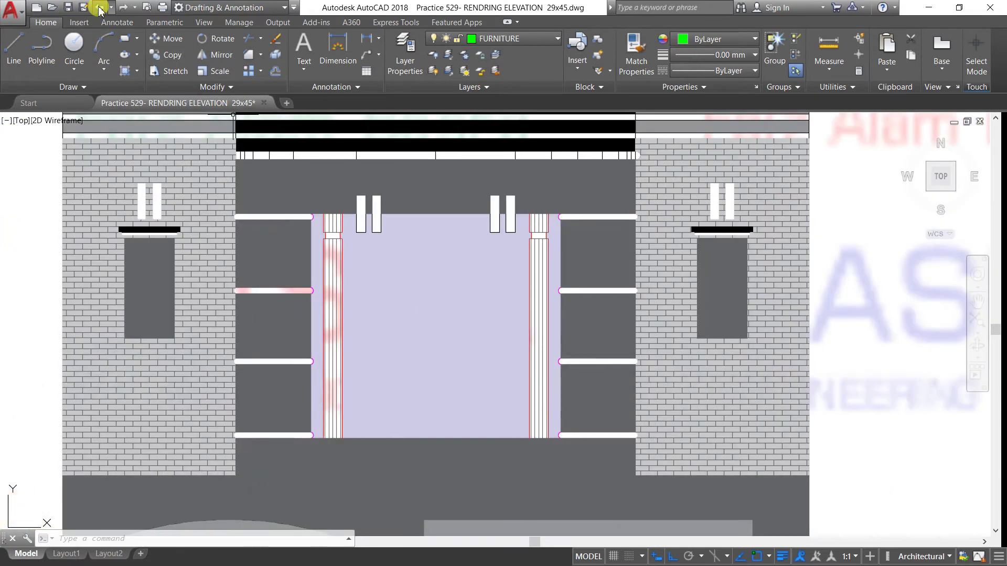
click(101, 9)
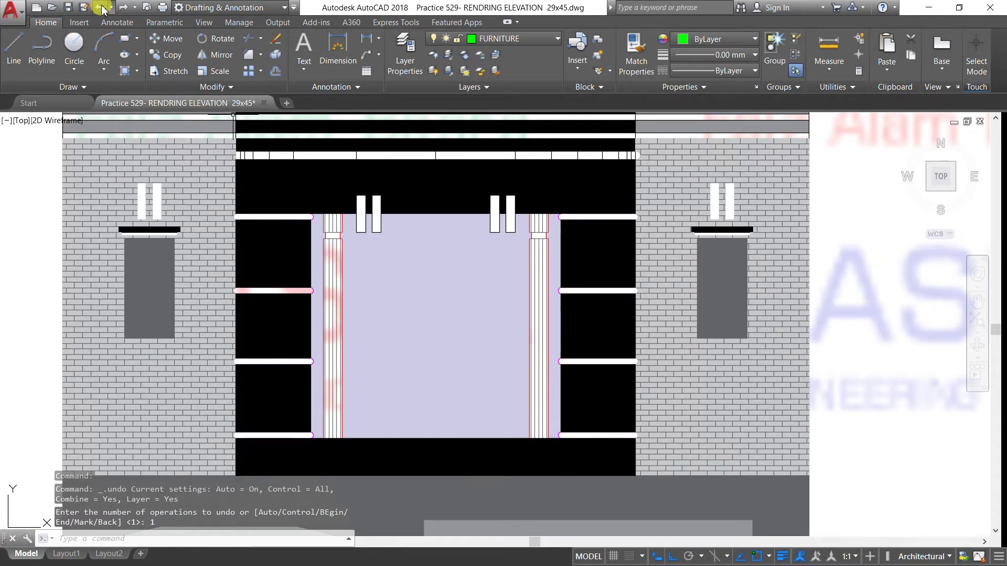
scroll(199, 250, down, 2)
scroll(120, 271, down, 2)
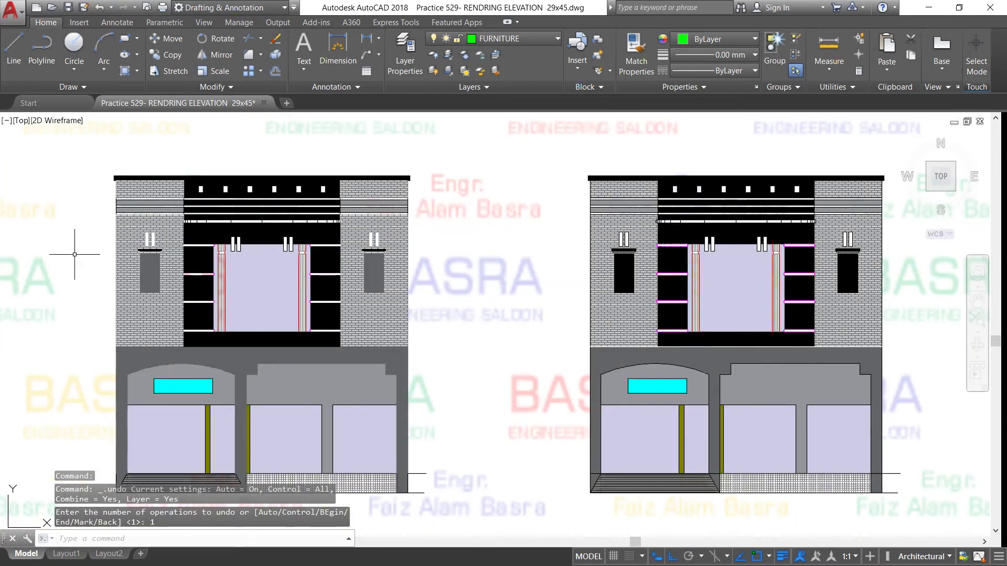
scroll(135, 237, down, 2)
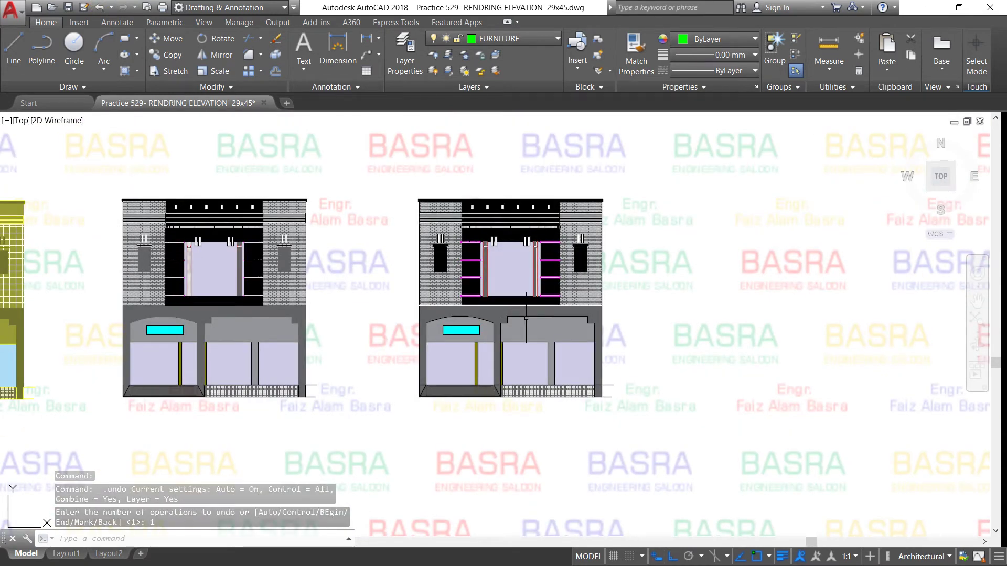
scroll(495, 245, up, 2)
scroll(496, 246, up, 2)
scroll(495, 245, up, 2)
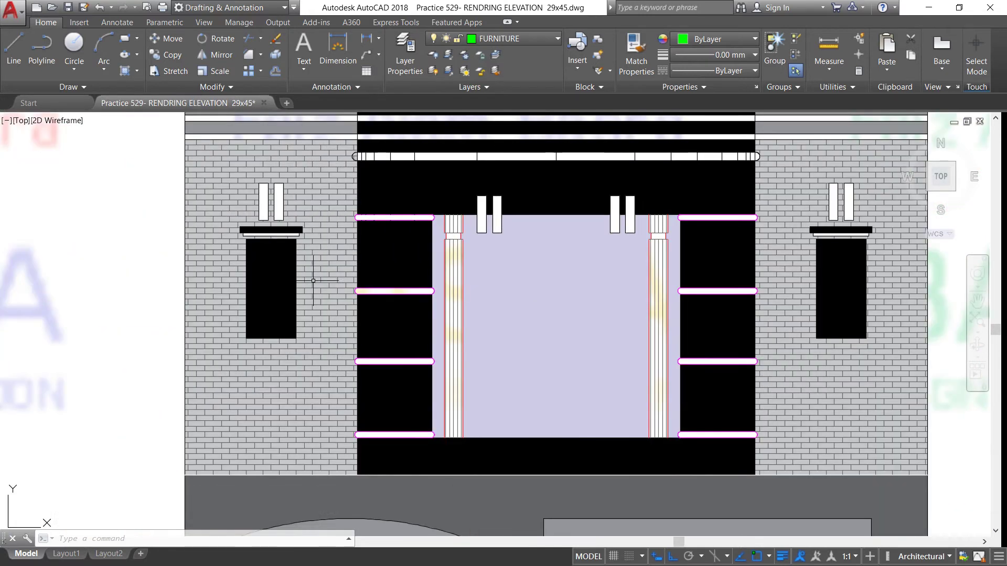
Change the copy's left wall hatch pattern to AR-B816 brick
click(313, 274)
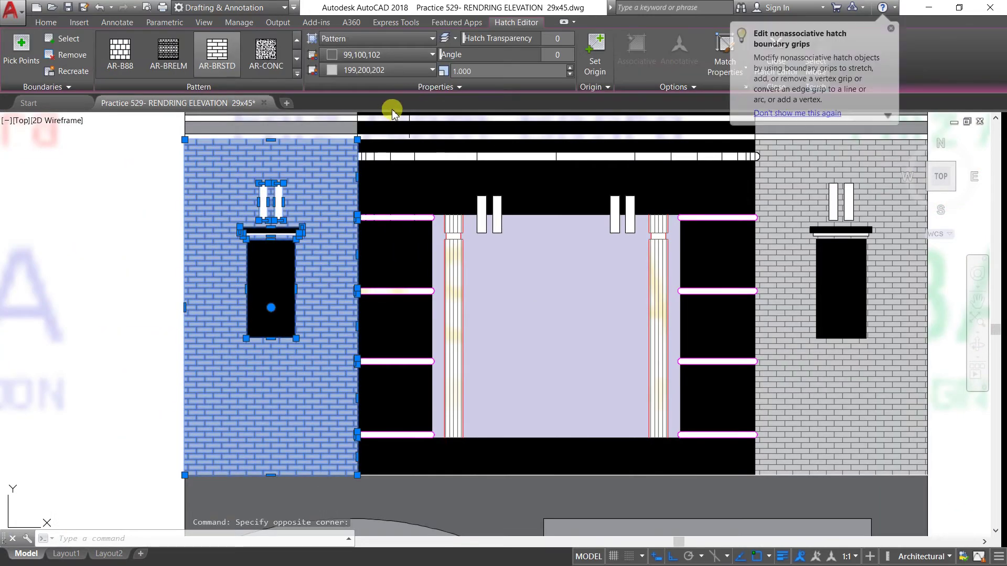
click(432, 70)
click(432, 71)
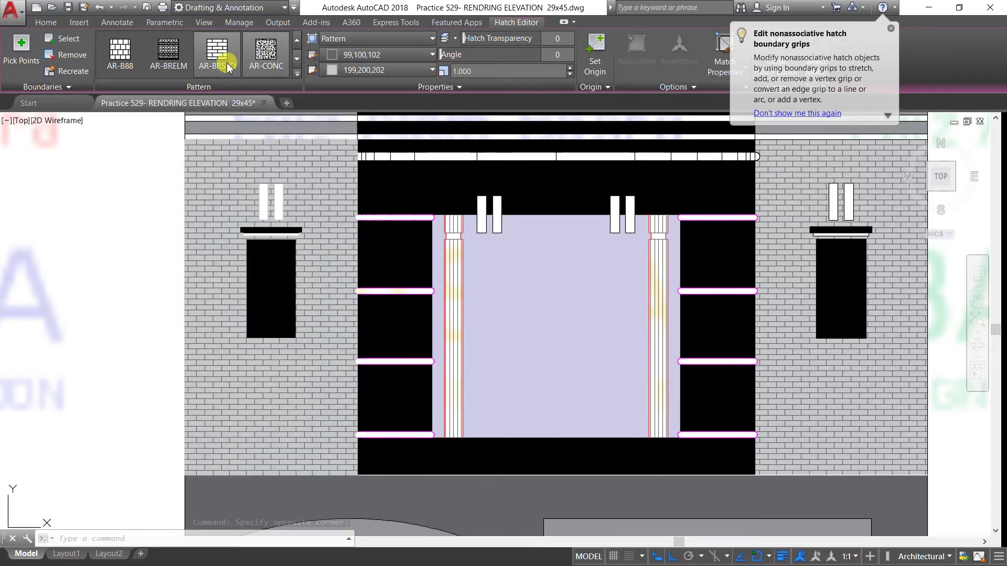
click(131, 60)
scroll(134, 62, up, 1)
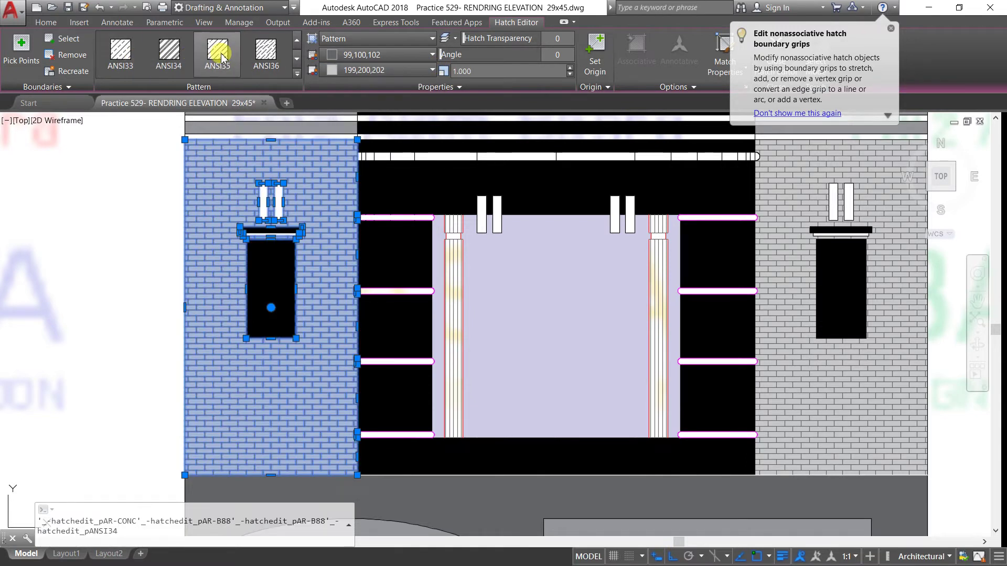
click(220, 57)
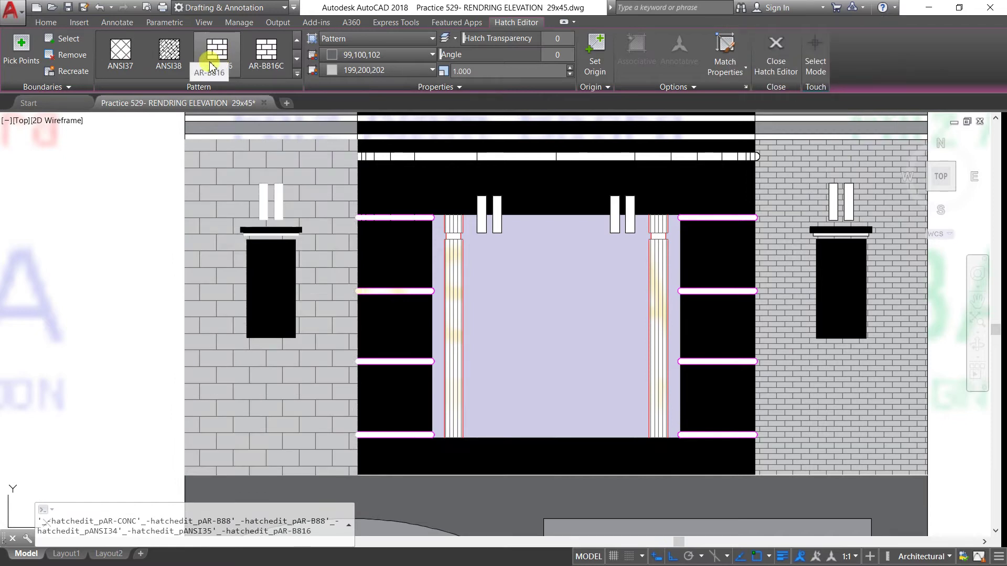
click(168, 52)
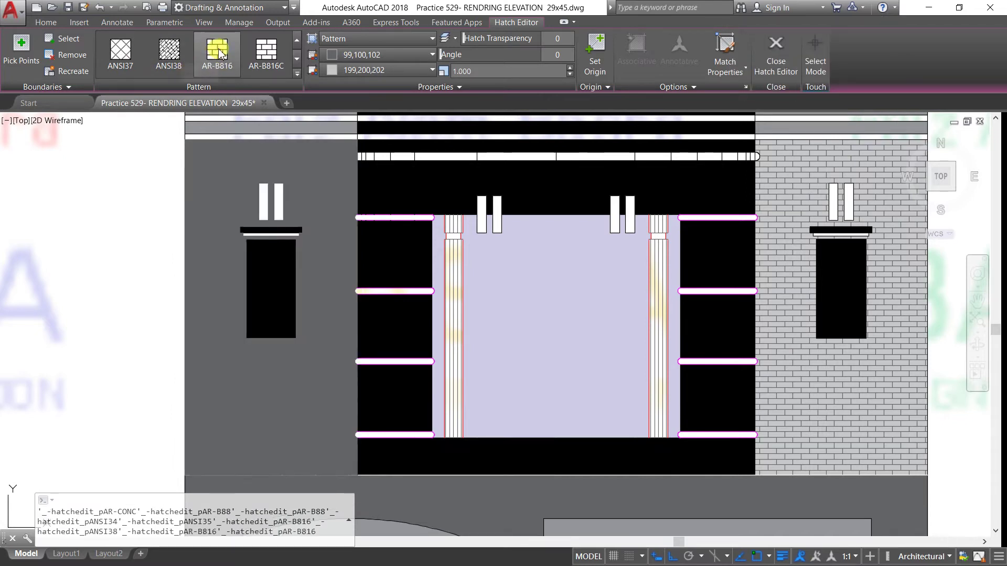
click(217, 52)
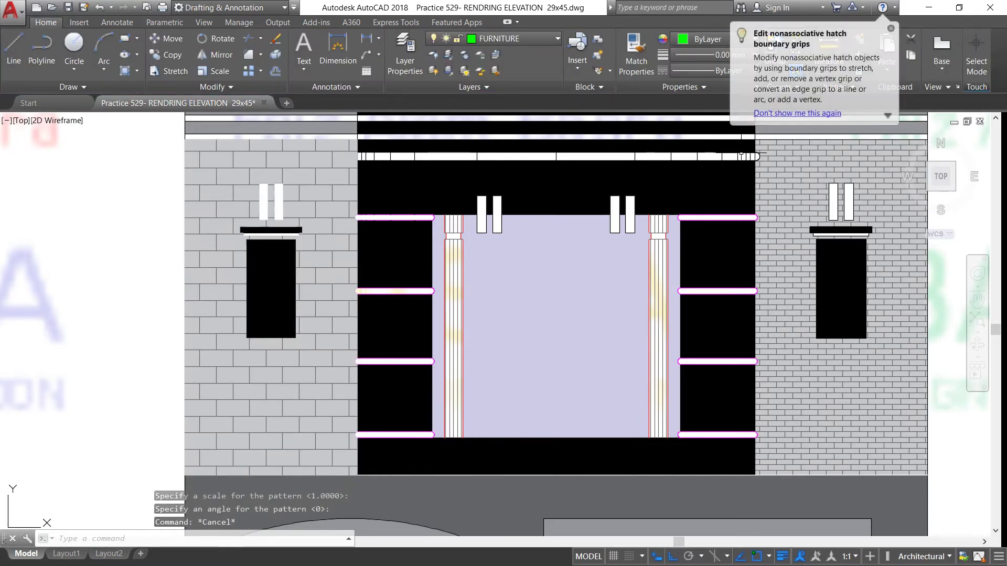
Match the left wall's brick hatch onto the two lower wall areas beside the arches
click(636, 53)
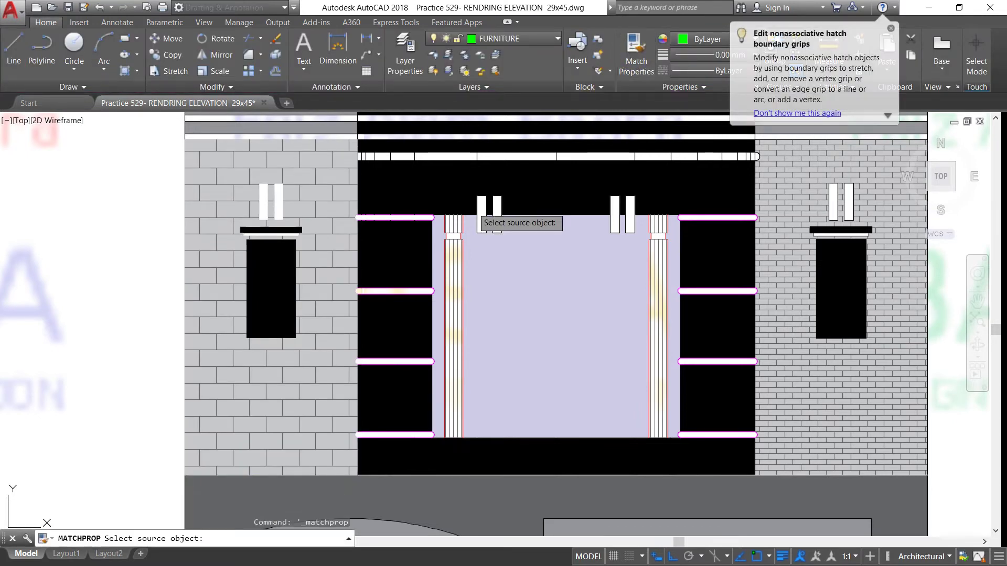
click(333, 351)
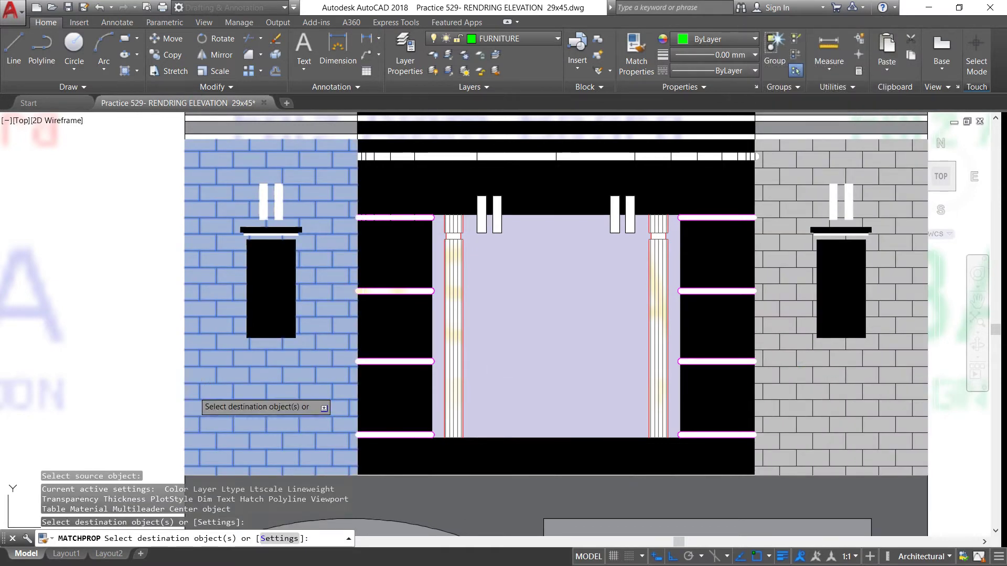
scroll(190, 371, down, 2)
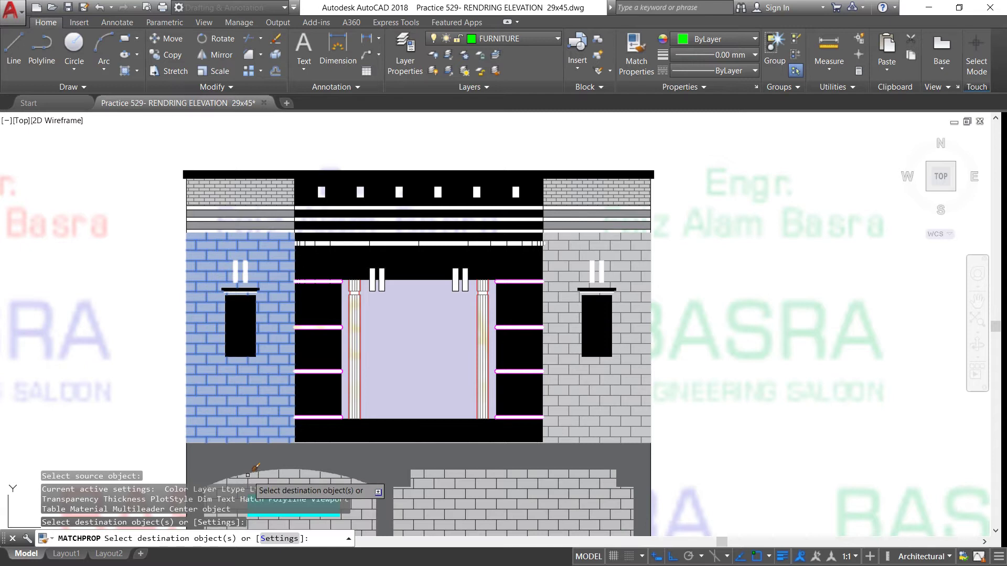
scroll(246, 473, up, 2)
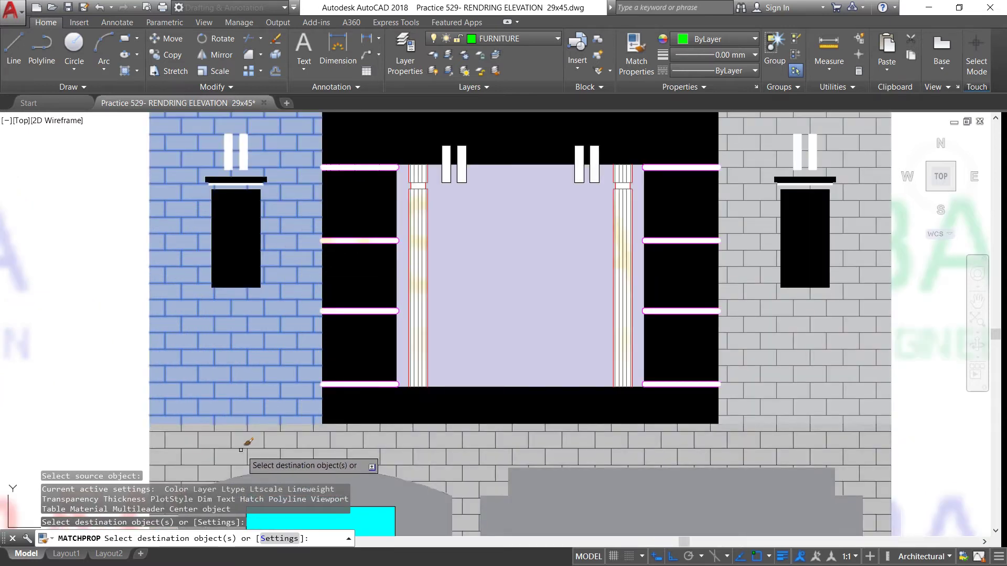
scroll(276, 310, down, 3)
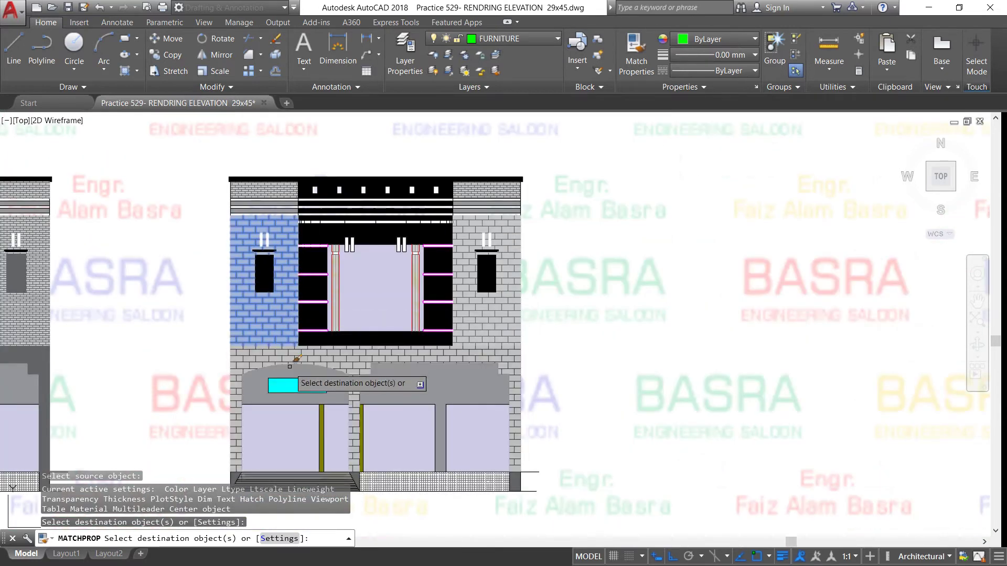
scroll(292, 374, up, 2)
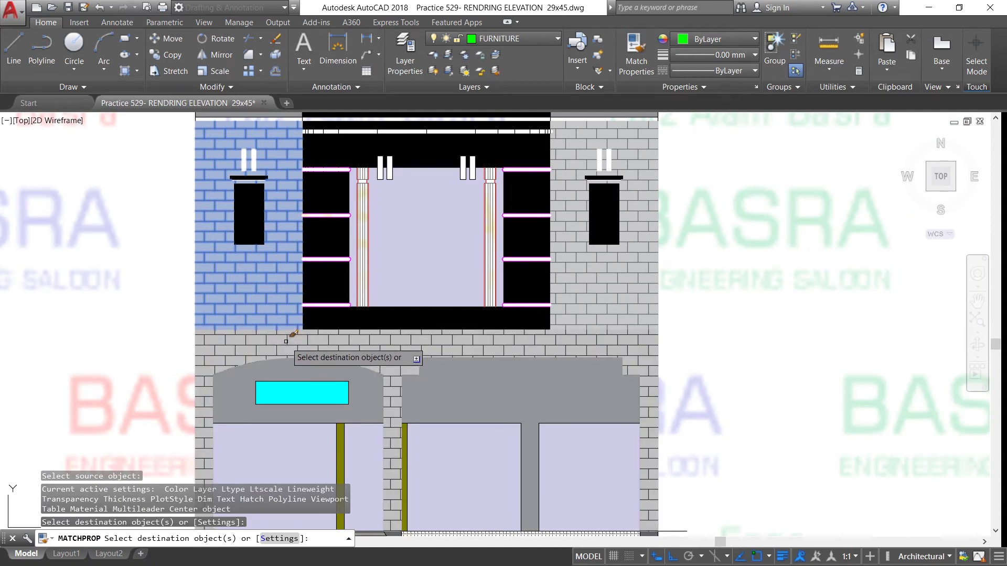
click(286, 342)
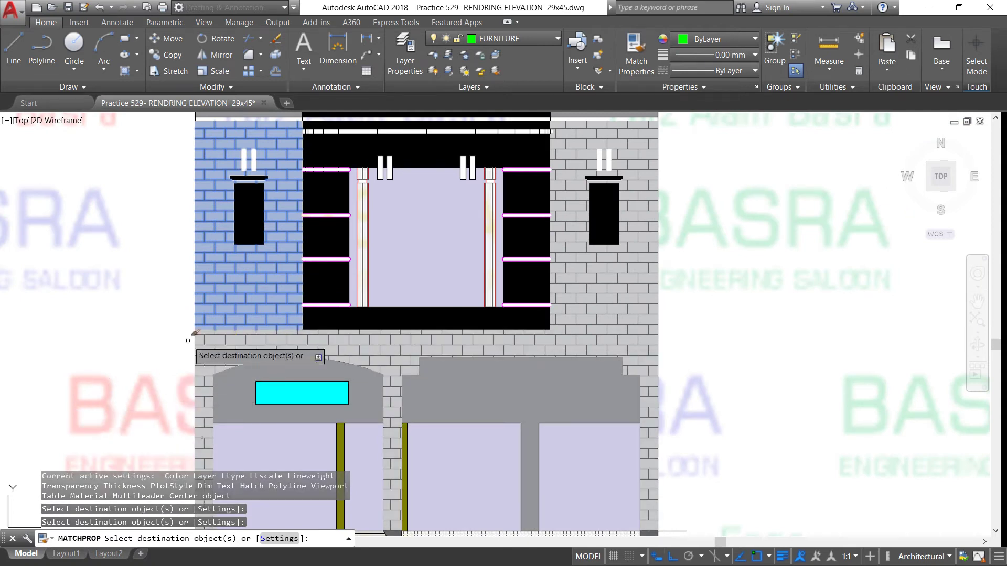
scroll(209, 352, down, 2)
click(243, 185)
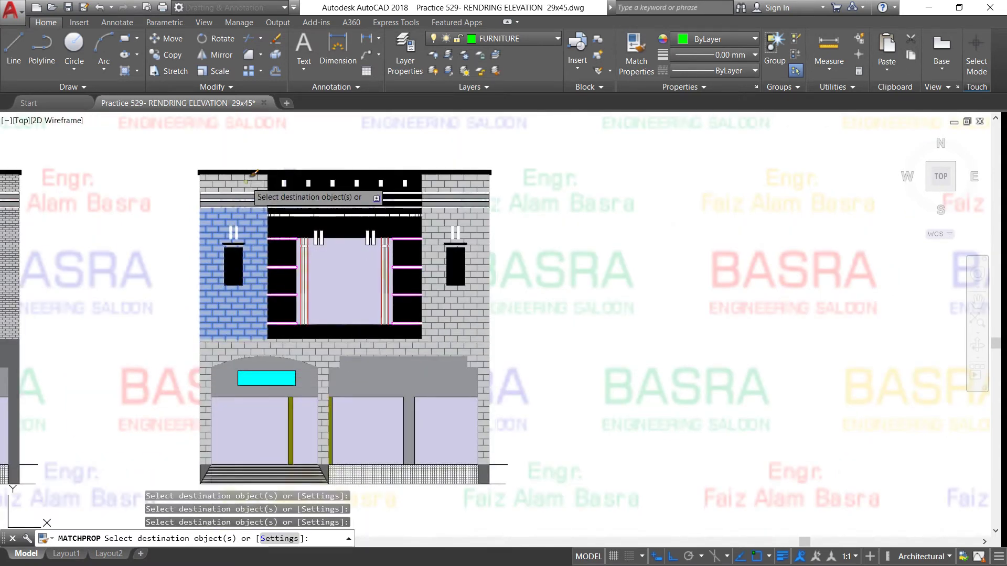
right_click(592, 245)
click(593, 251)
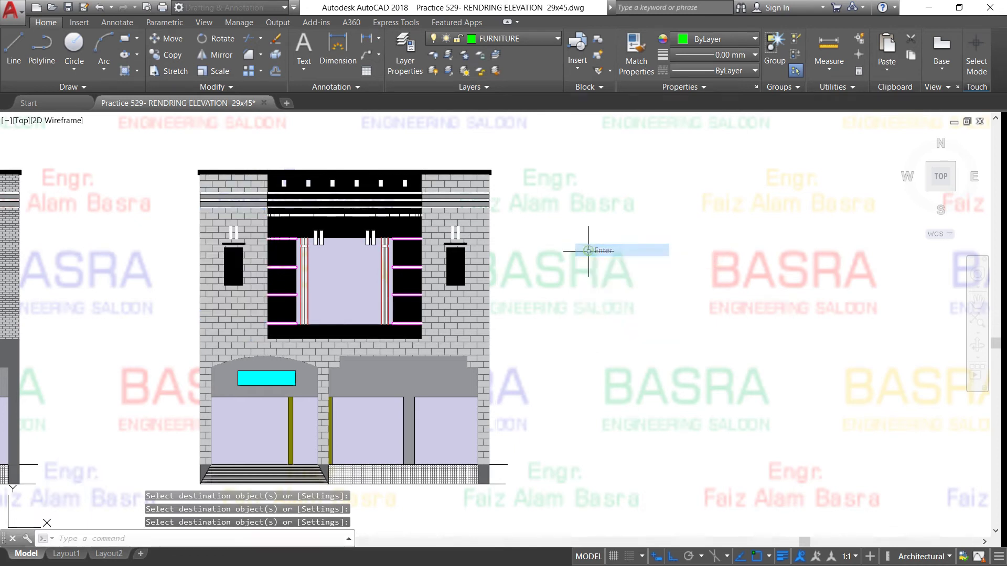
scroll(363, 478, up, 2)
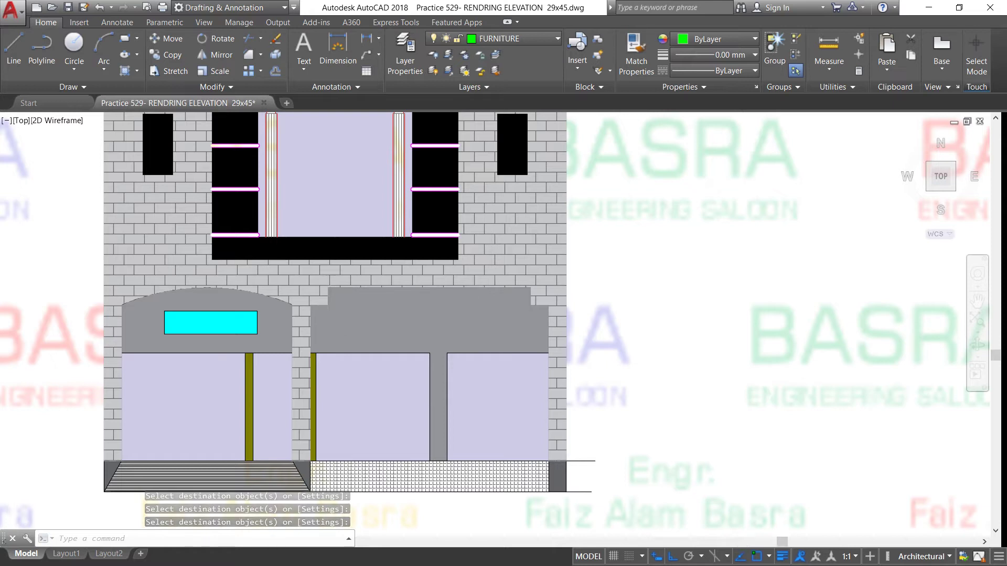
Match the left wall's brick hatch onto the black panel and bands around the central window
scroll(552, 210, down, 2)
scroll(364, 157, up, 2)
scroll(338, 187, up, 2)
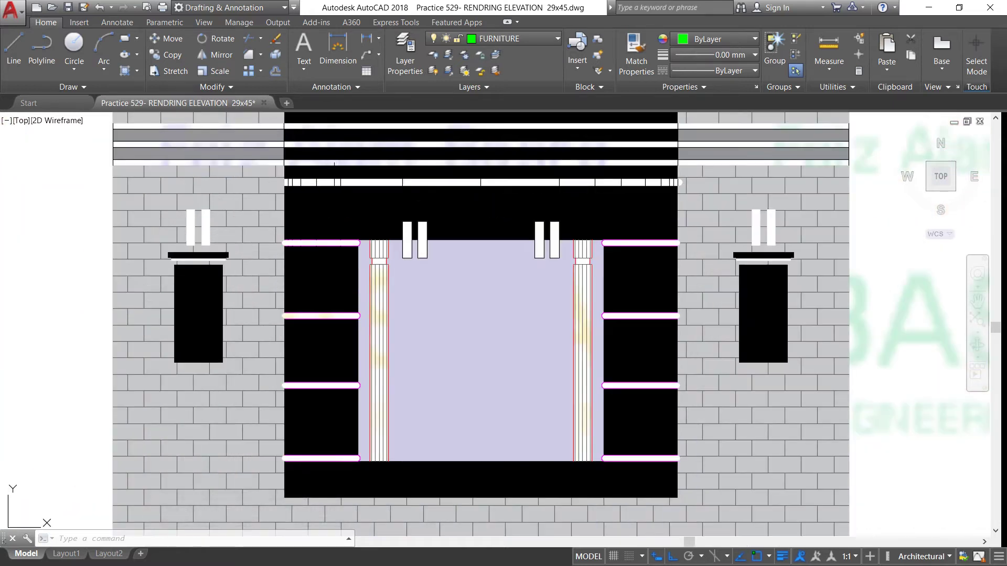
click(636, 55)
click(267, 299)
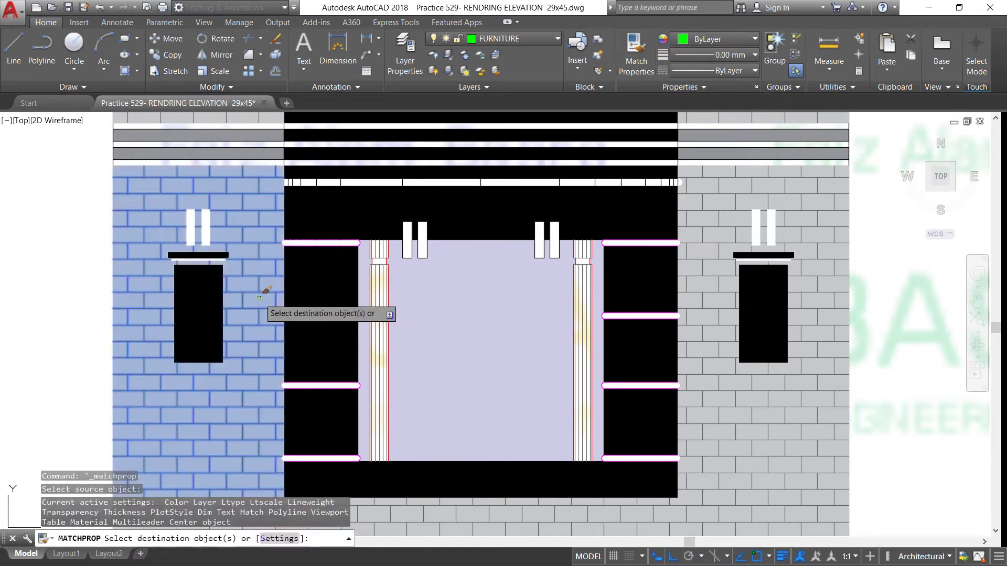
click(309, 292)
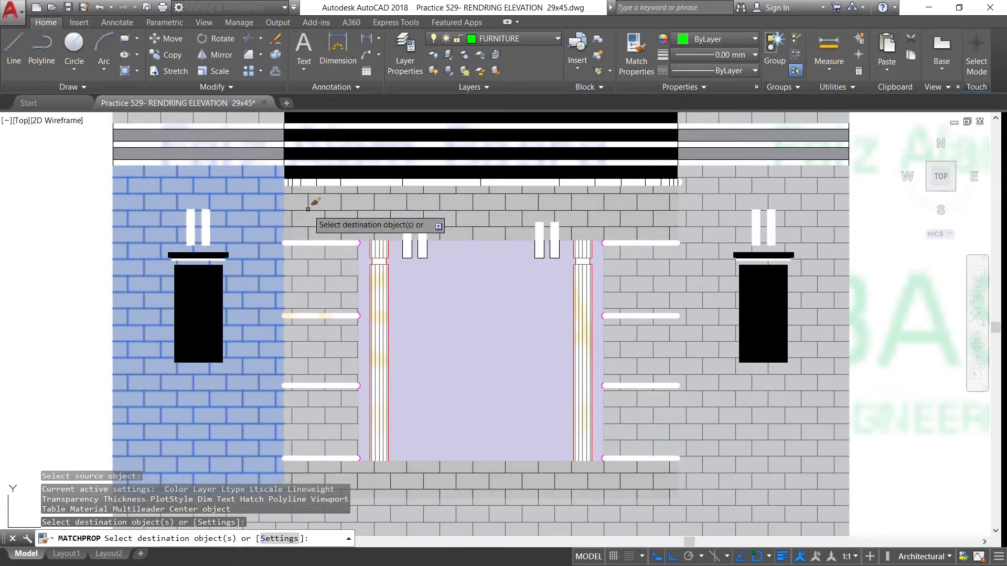
click(308, 209)
right_click(65, 276)
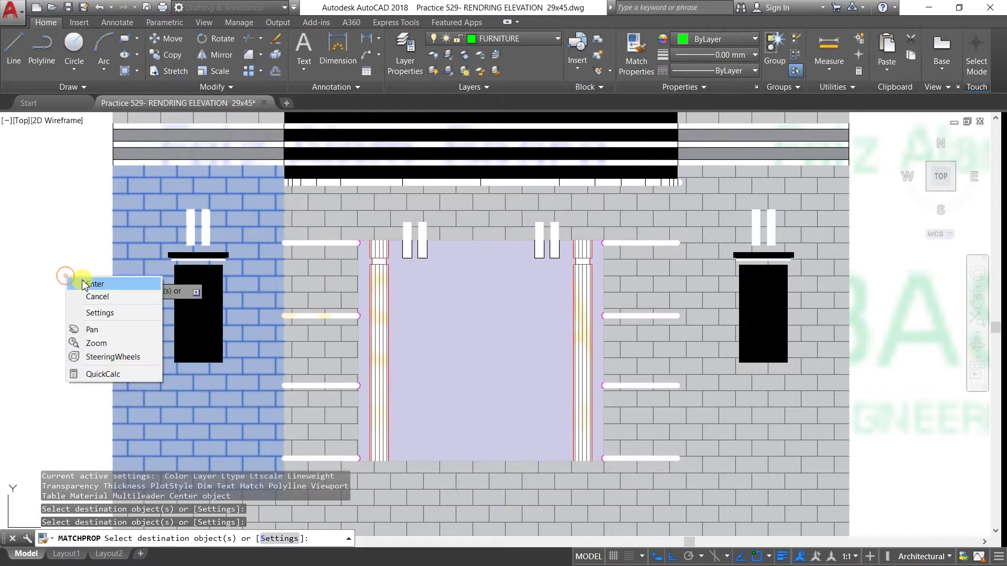
click(84, 283)
scroll(227, 323, down, 2)
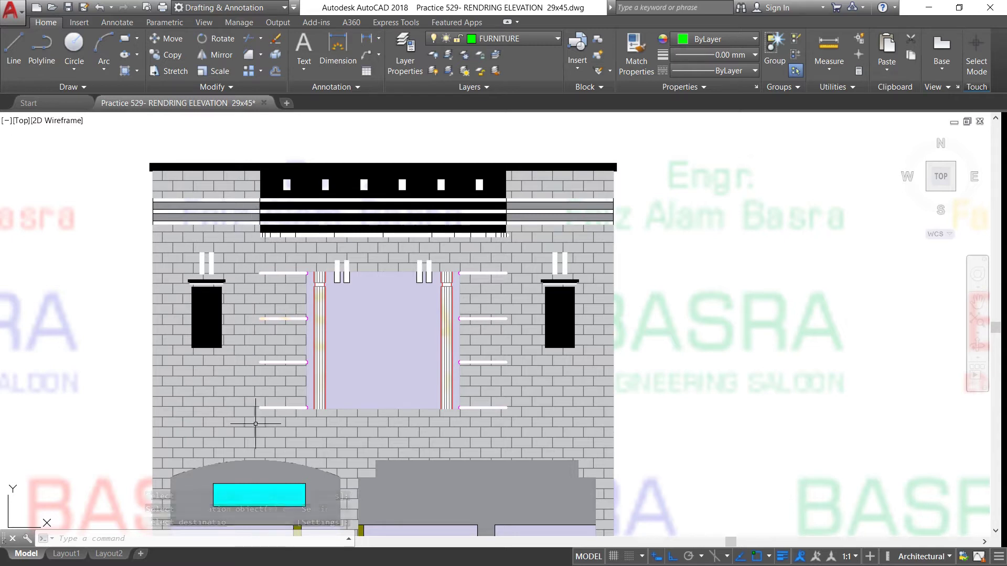
scroll(380, 326, down, 2)
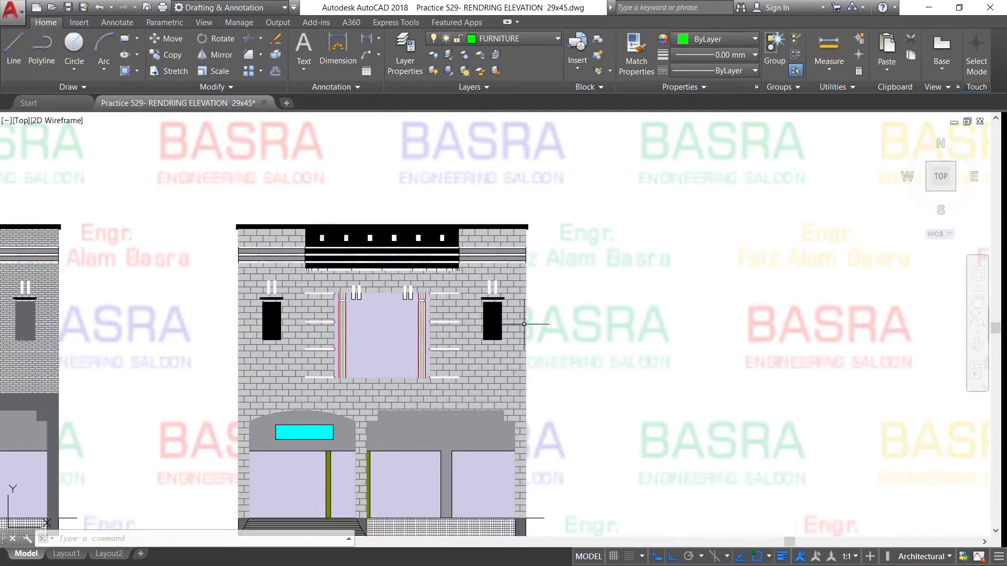
scroll(395, 379, up, 2)
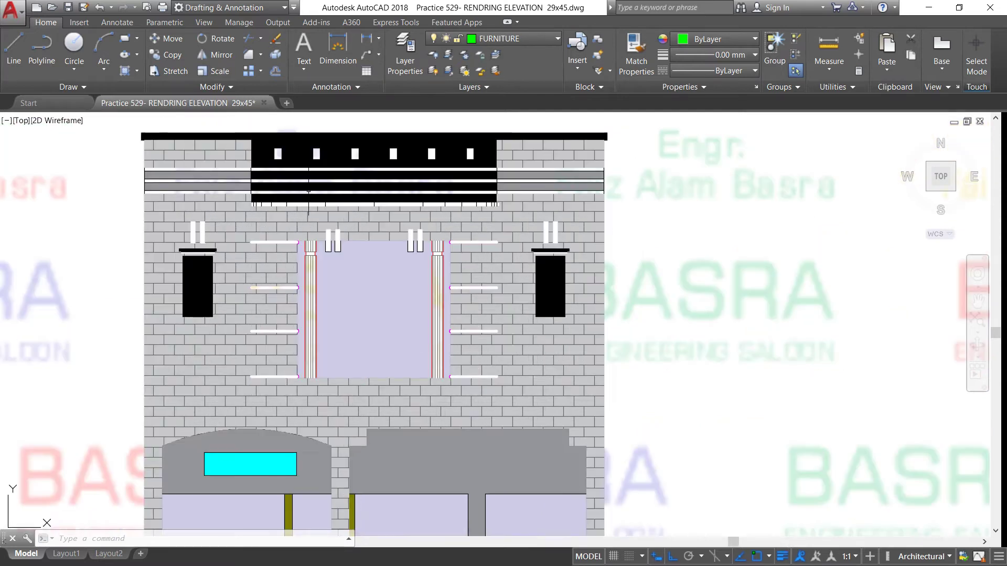
Undo the brick fill so the central window's panels and bands are black again
click(100, 7)
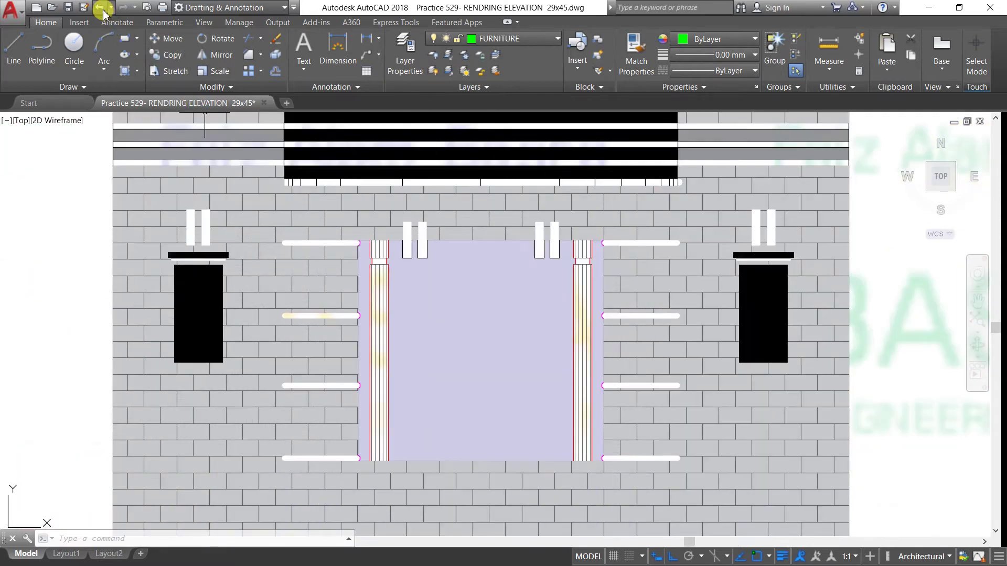
click(102, 9)
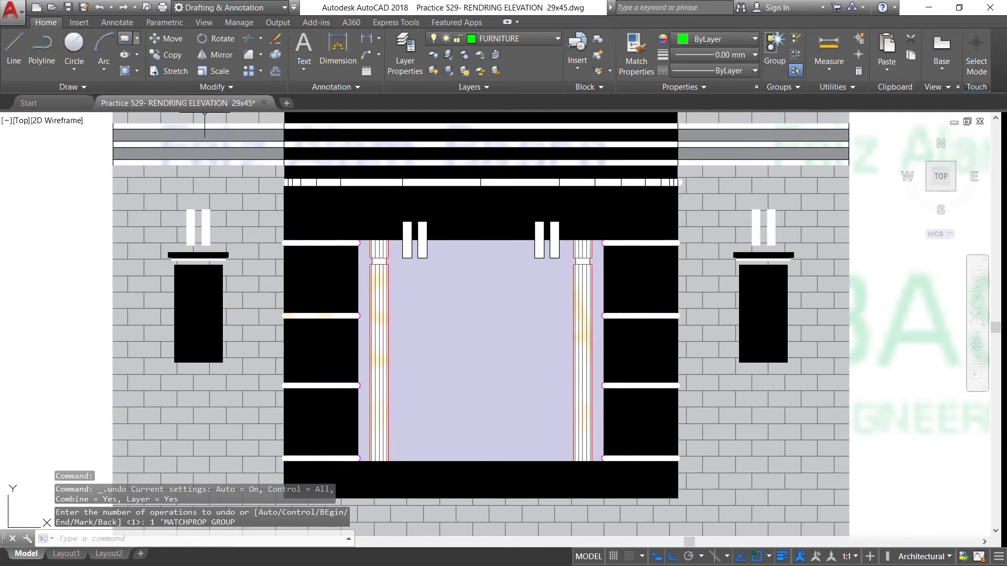
scroll(512, 273, down, 3)
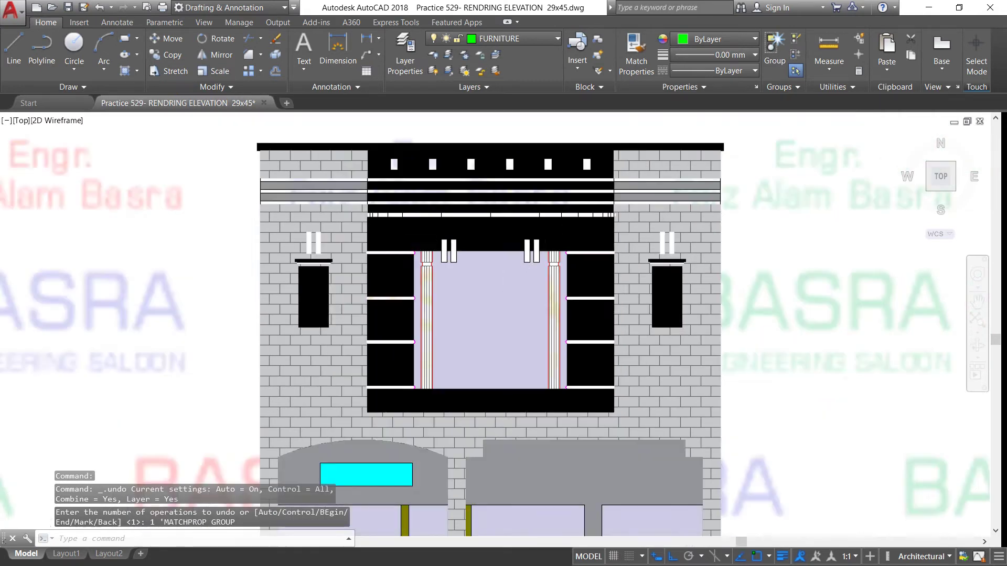
scroll(512, 273, down, 1)
scroll(686, 417, up, 2)
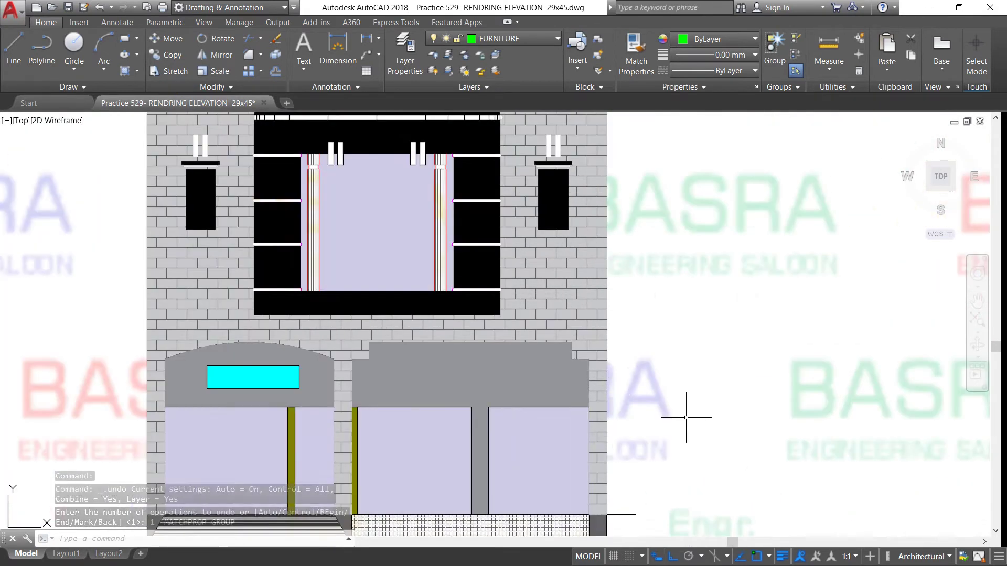
scroll(133, 133, down, 4)
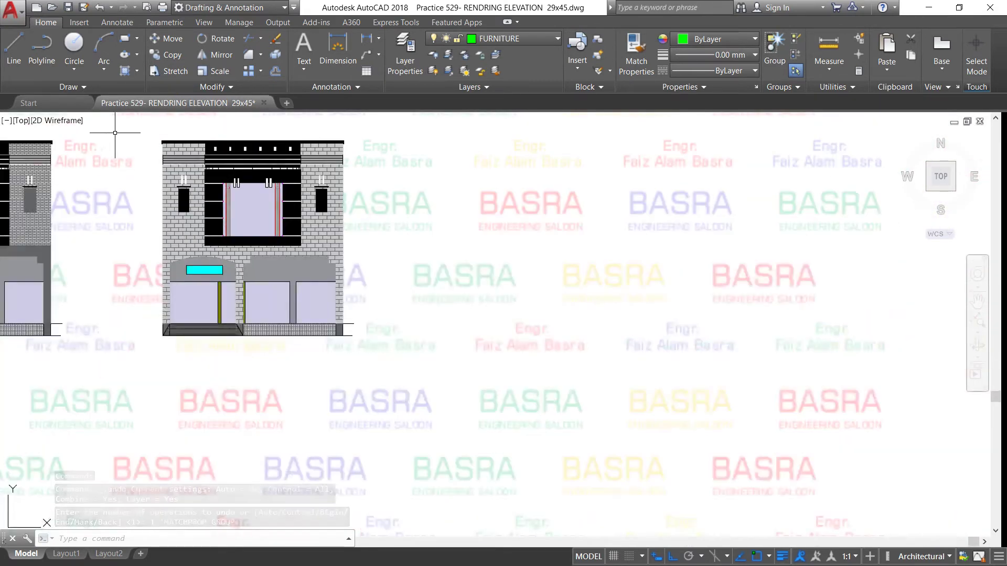
Copy the whole elevation and place the new duplicate to its right
click(168, 55)
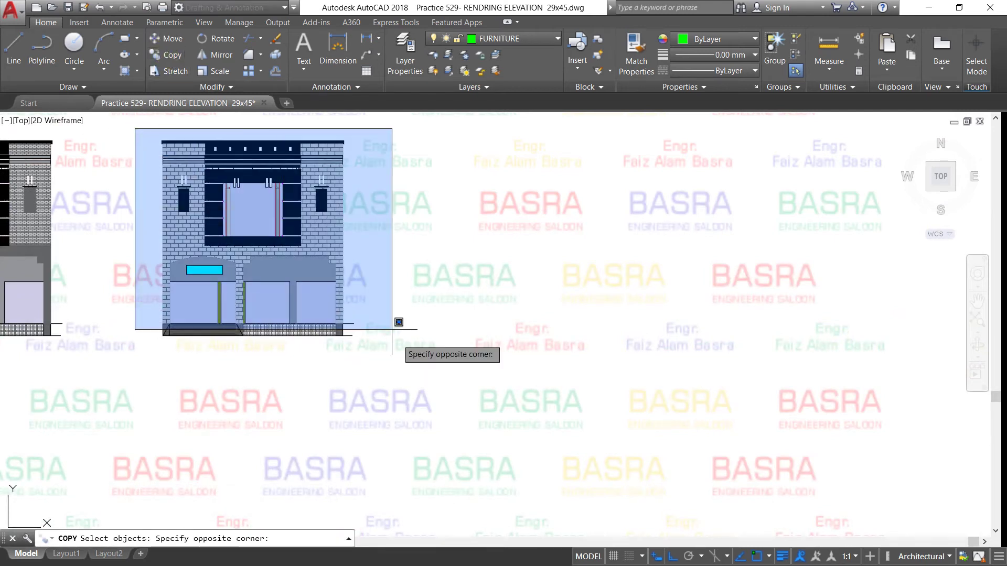
click(398, 375)
key(Return)
click(352, 375)
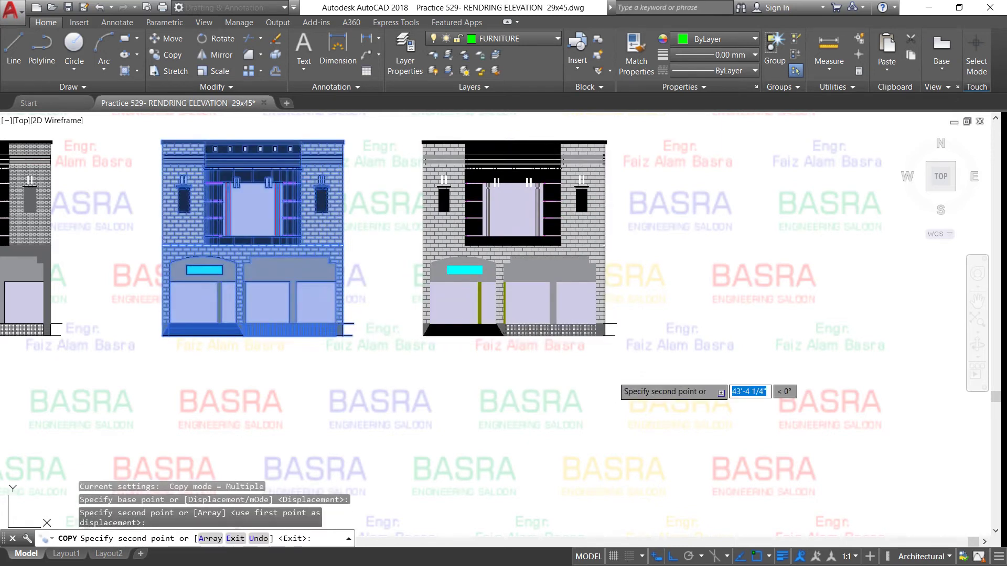
click(613, 376)
key(Escape)
scroll(598, 141, up, 2)
scroll(598, 142, up, 2)
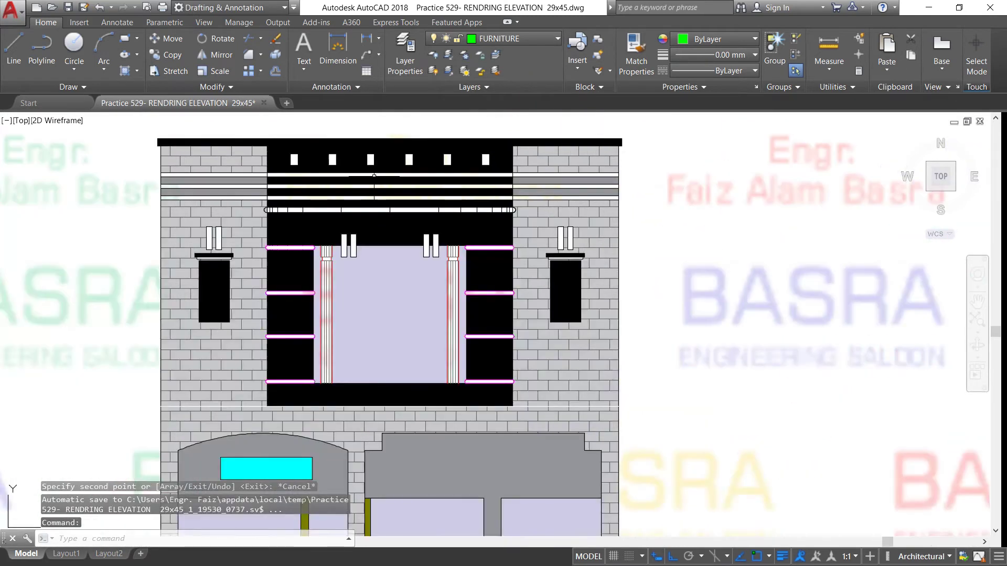
scroll(268, 185, up, 2)
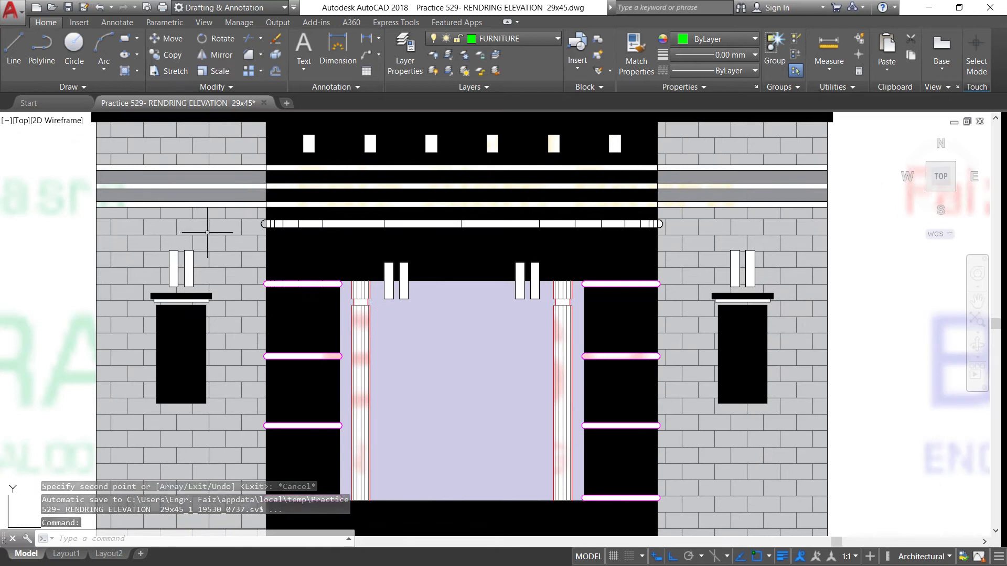
Give the left wall brick hatch a dark red 153,27,30 background and light grey 199,200,202 lines
click(208, 231)
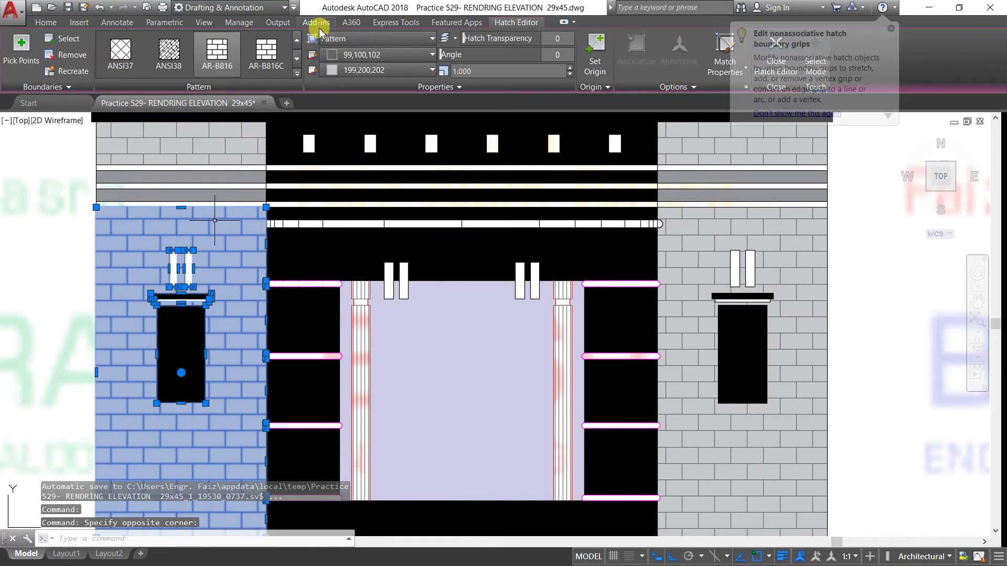
click(425, 69)
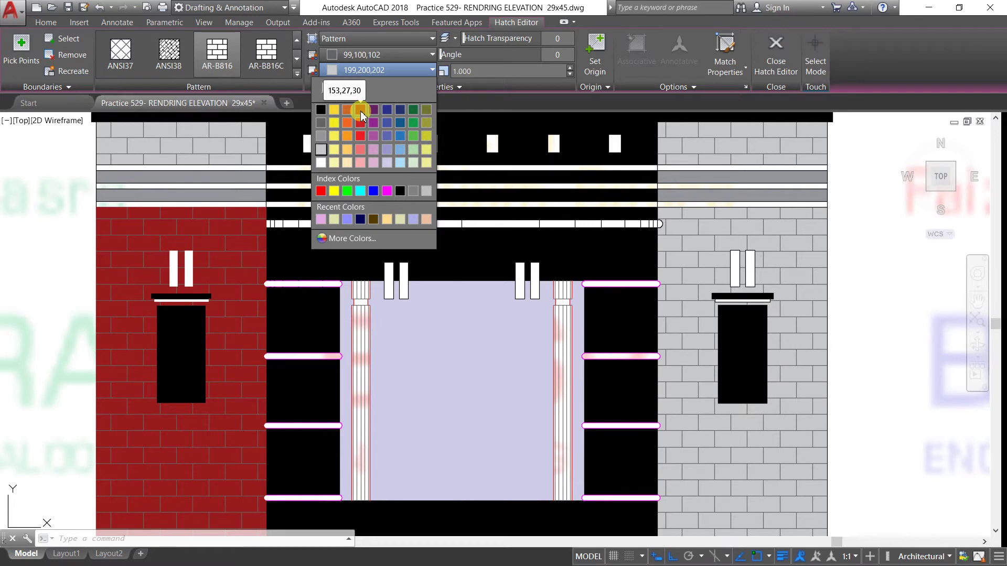
click(361, 111)
click(431, 54)
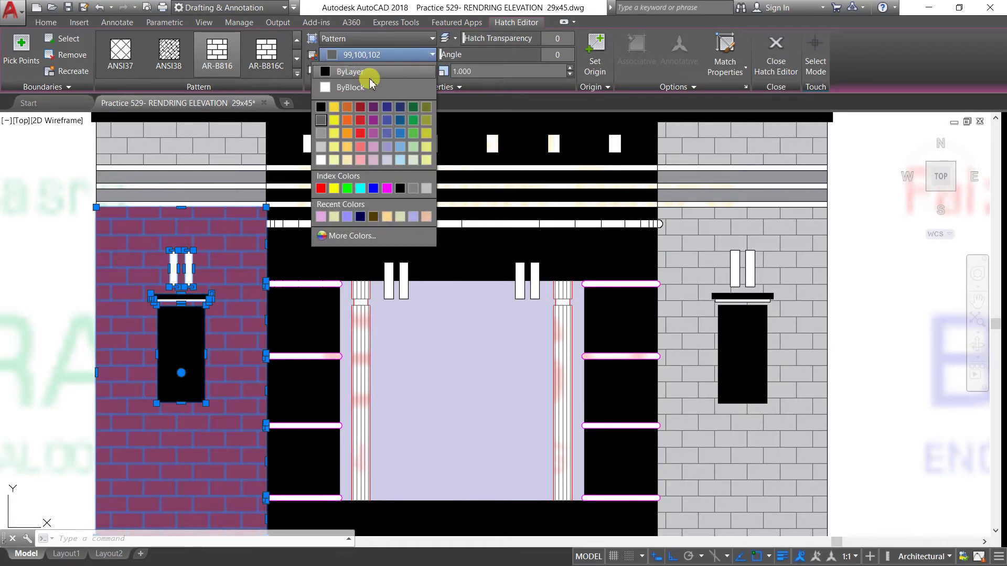
click(321, 150)
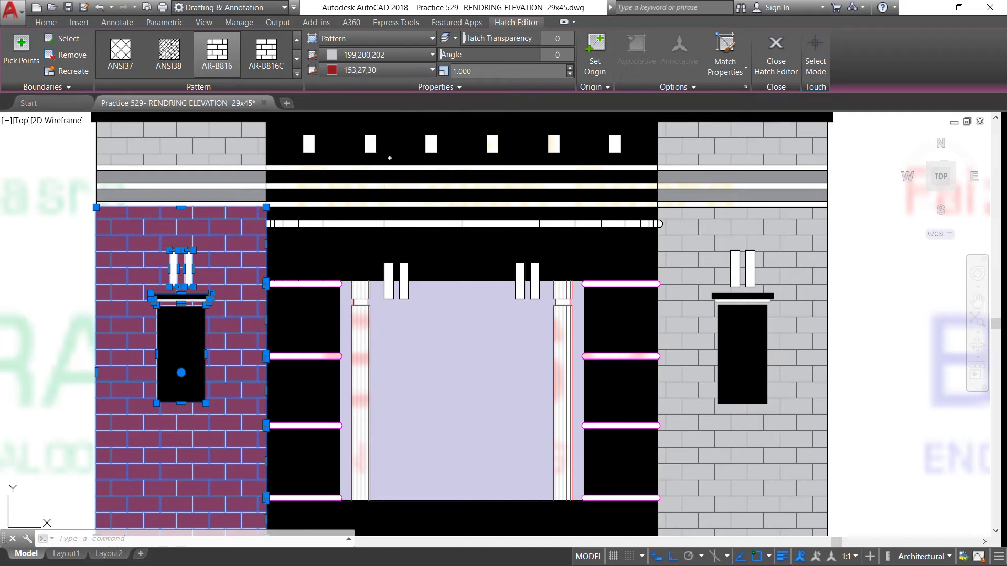
key(Escape)
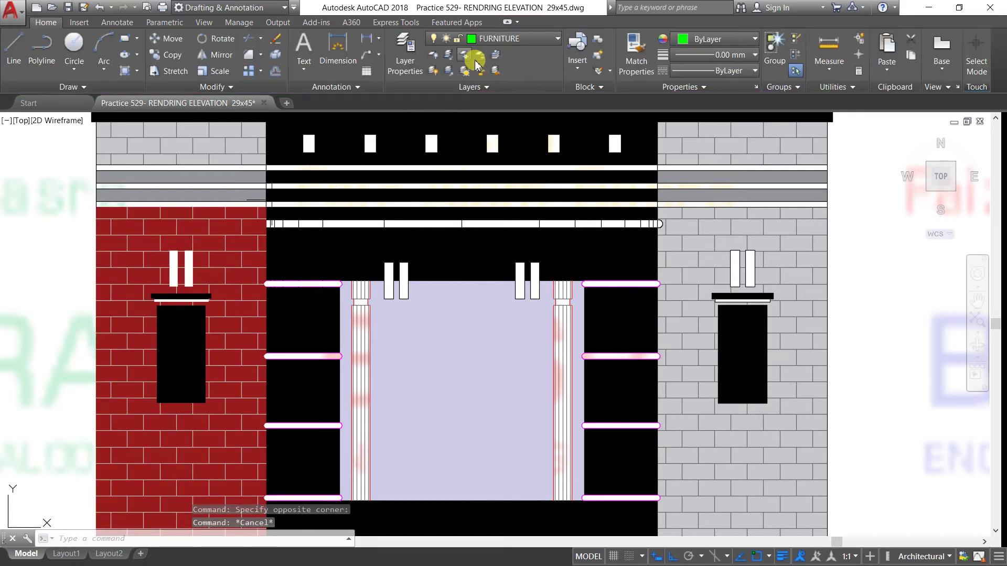
Match the red brick hatch onto the right wall sections and the lower stone wall
click(245, 284)
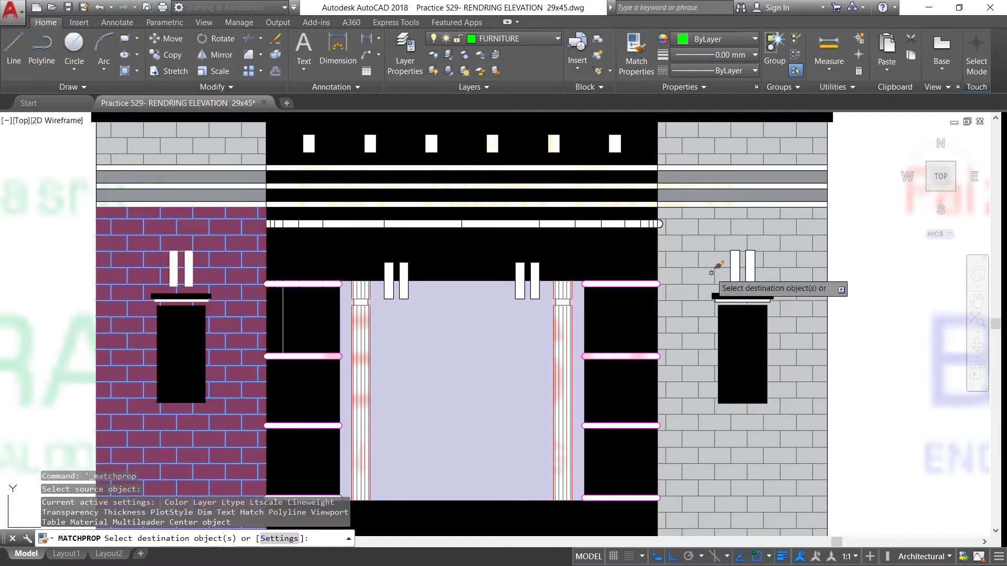
click(695, 269)
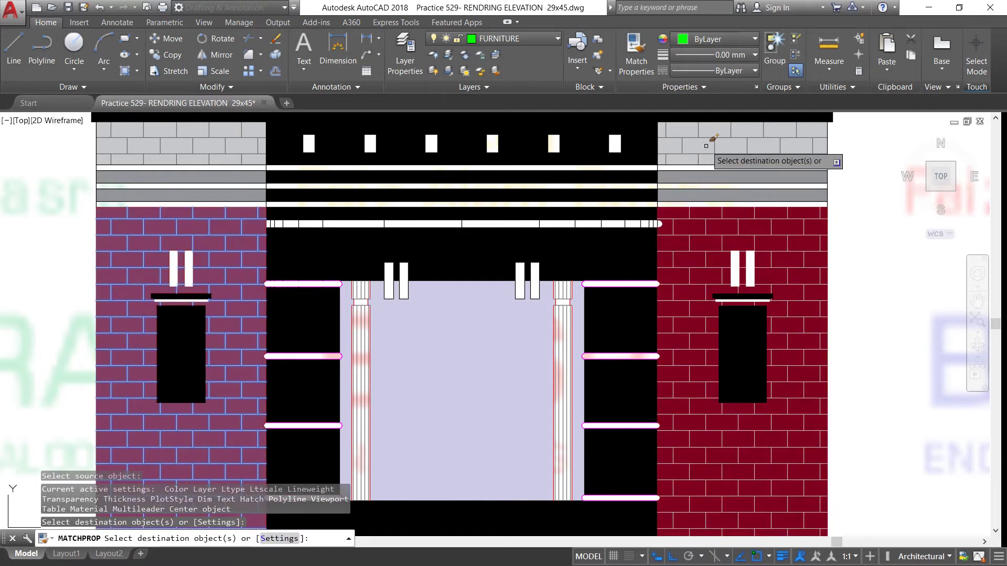
click(707, 143)
scroll(461, 210, down, 4)
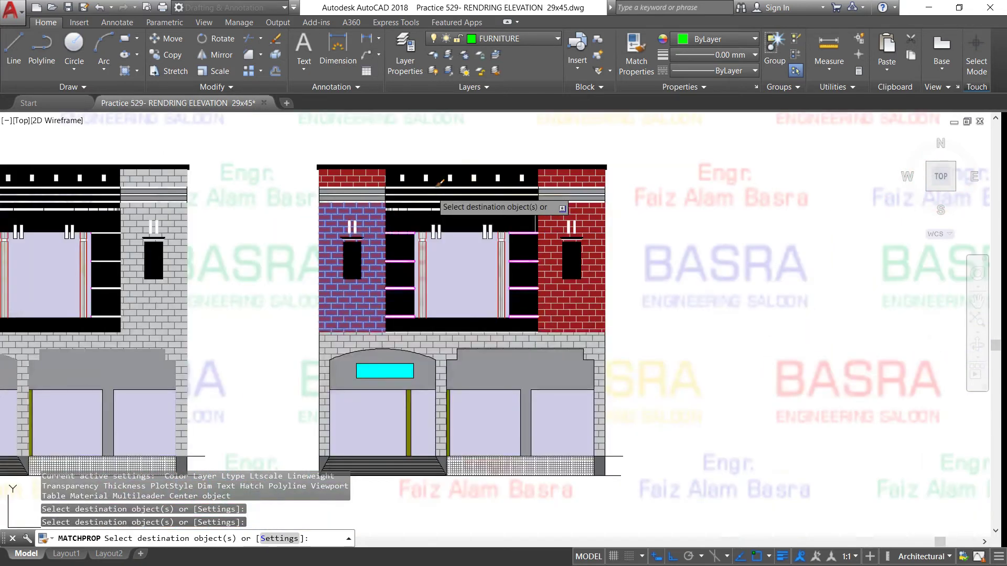
scroll(544, 306, up, 2)
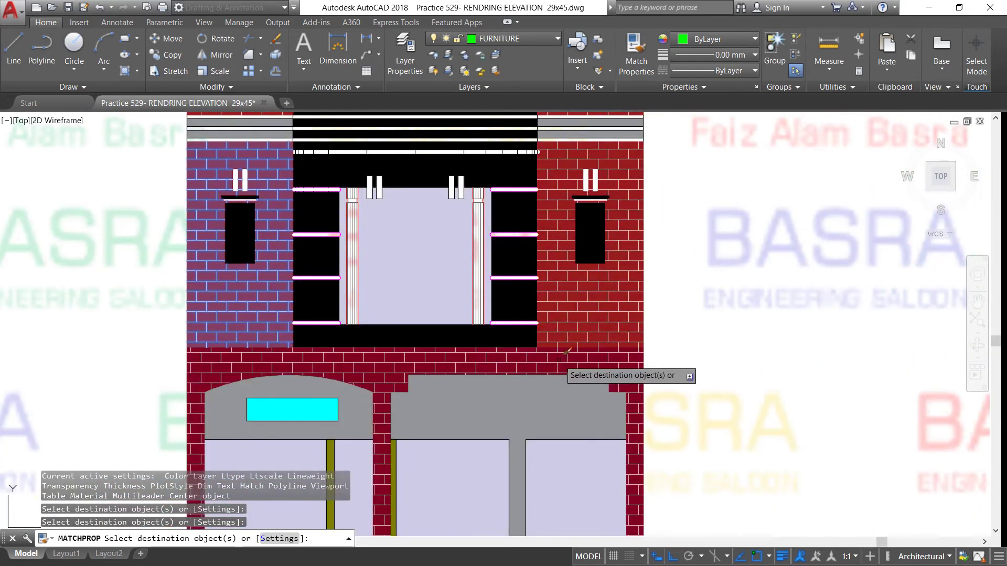
click(558, 360)
right_click(740, 341)
click(755, 350)
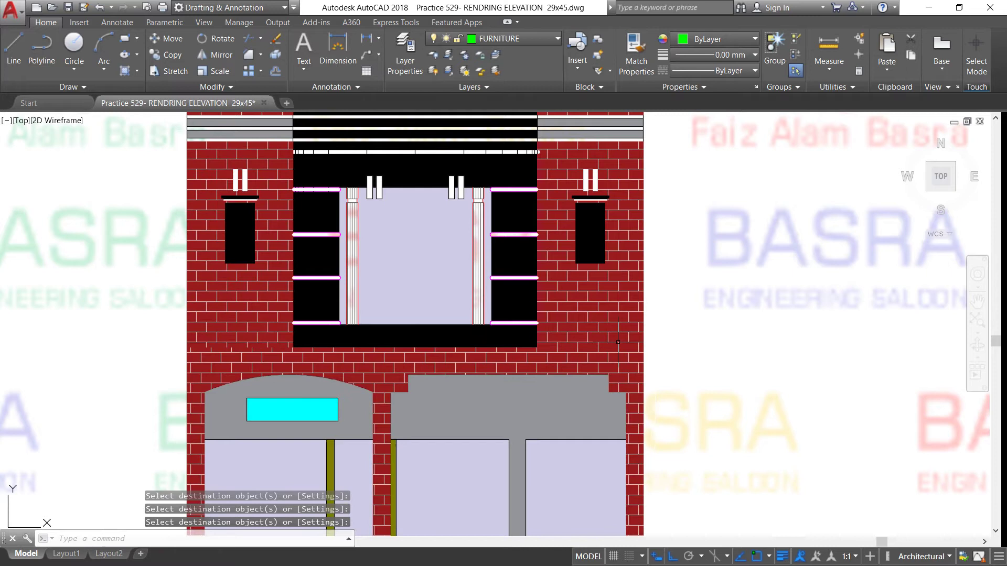
scroll(532, 335, down, 2)
scroll(399, 315, up, 3)
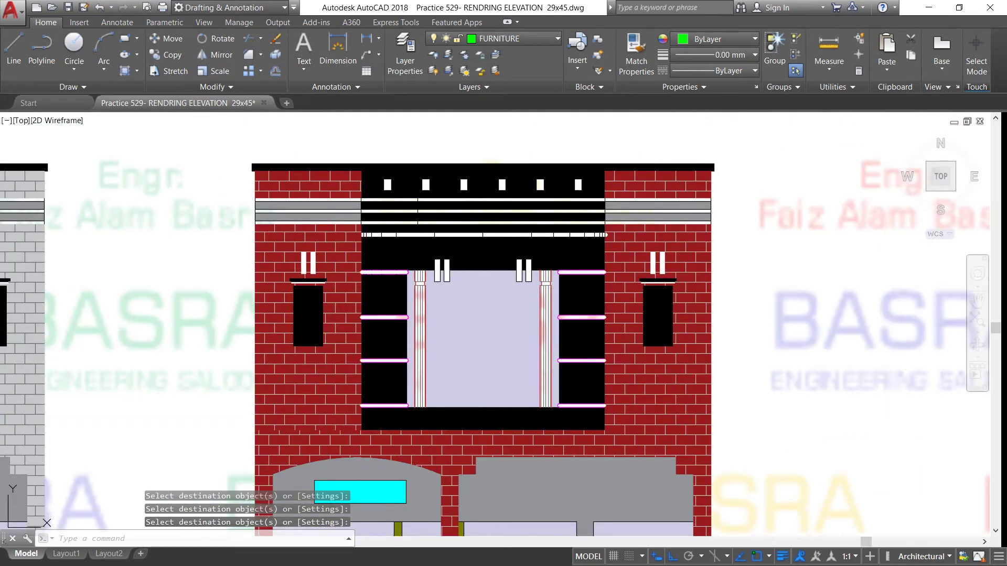
scroll(341, 303, up, 2)
Colour both side-window fills orange 248,153,30
click(287, 306)
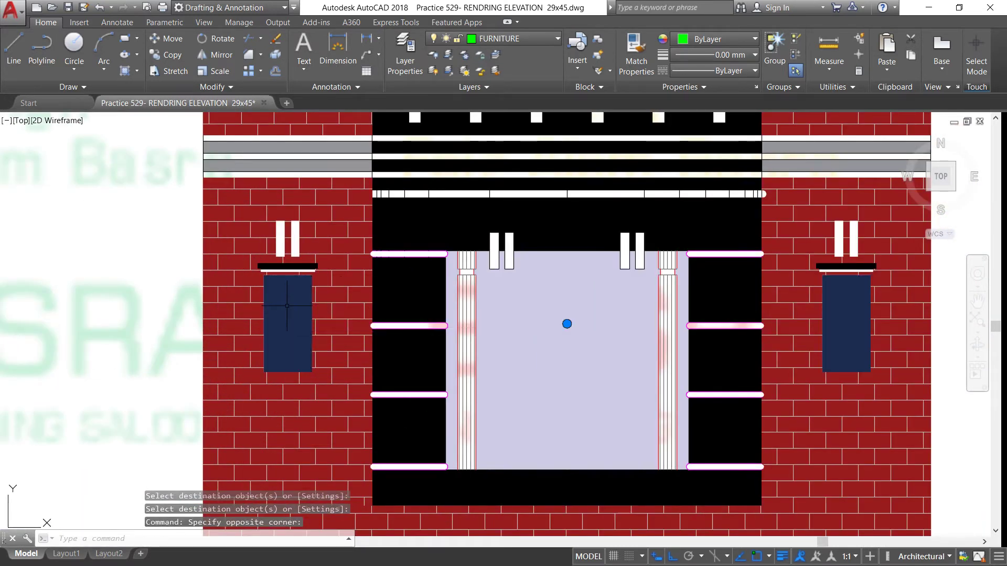
click(424, 55)
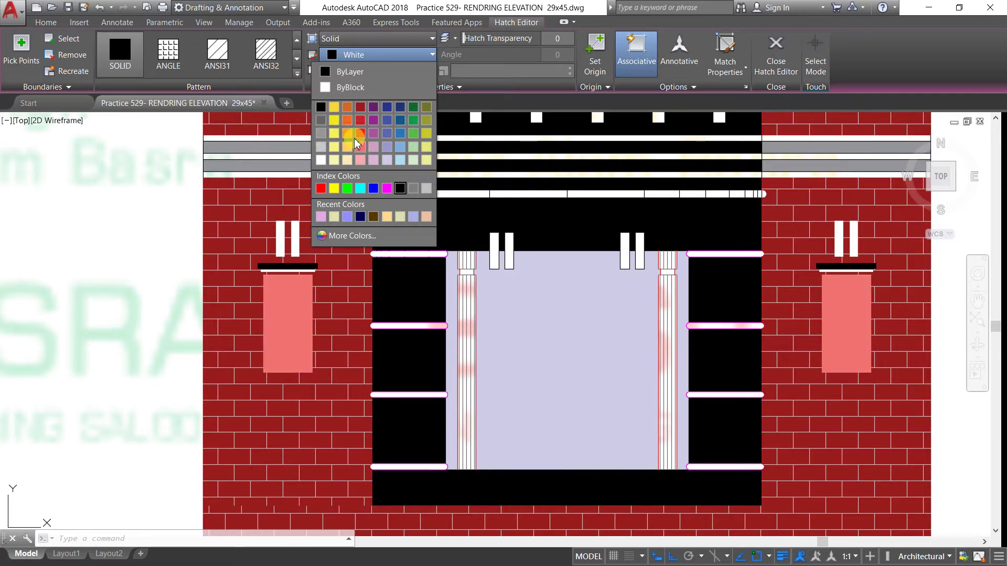
click(346, 135)
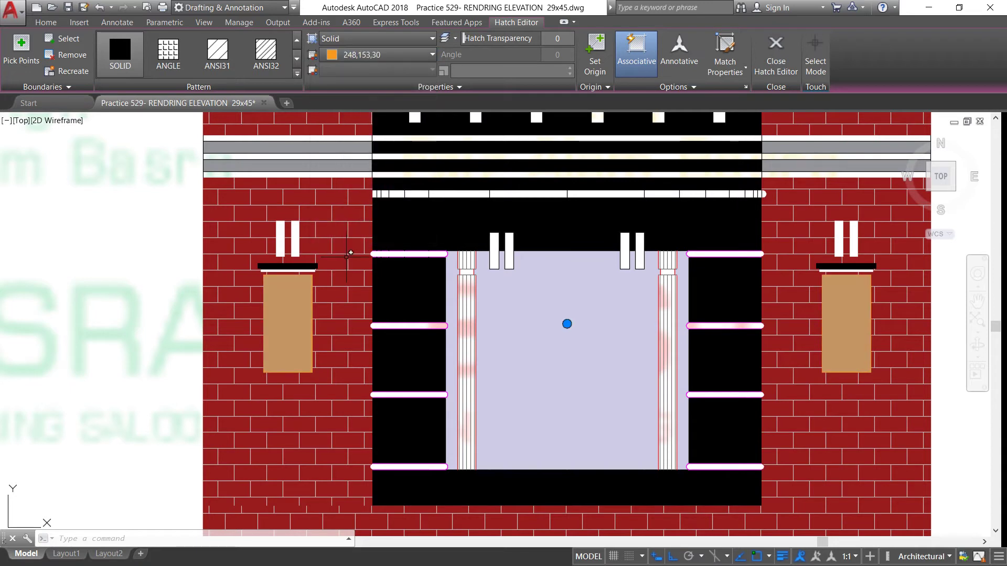
key(Return)
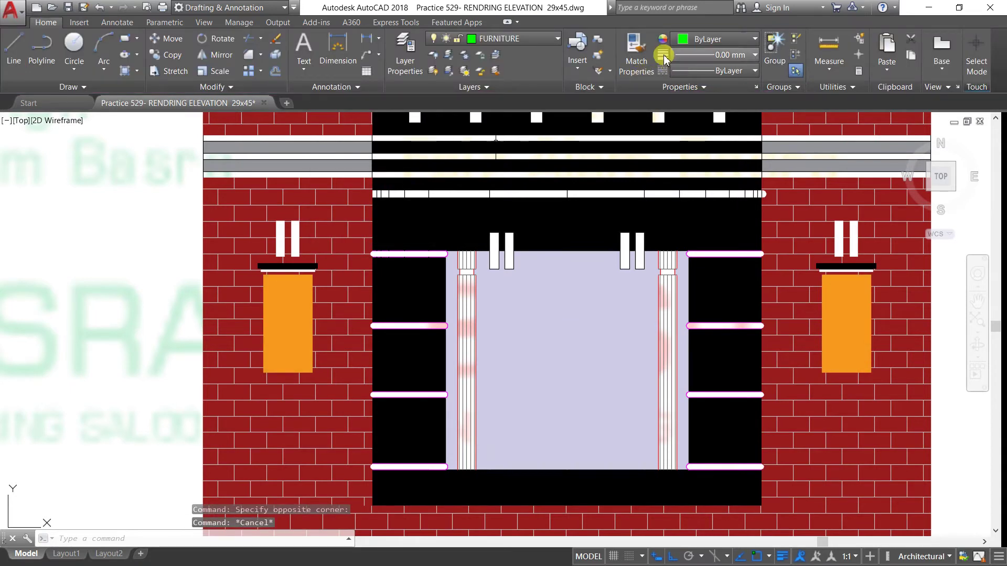
Match the orange fill onto the black panels beside the opening and the top window frame
click(637, 52)
click(292, 294)
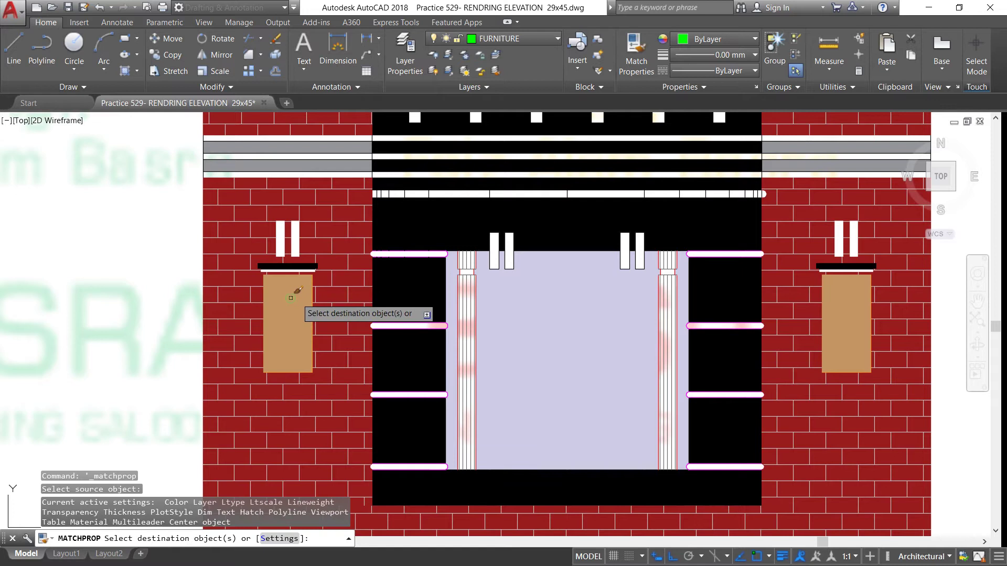
click(411, 293)
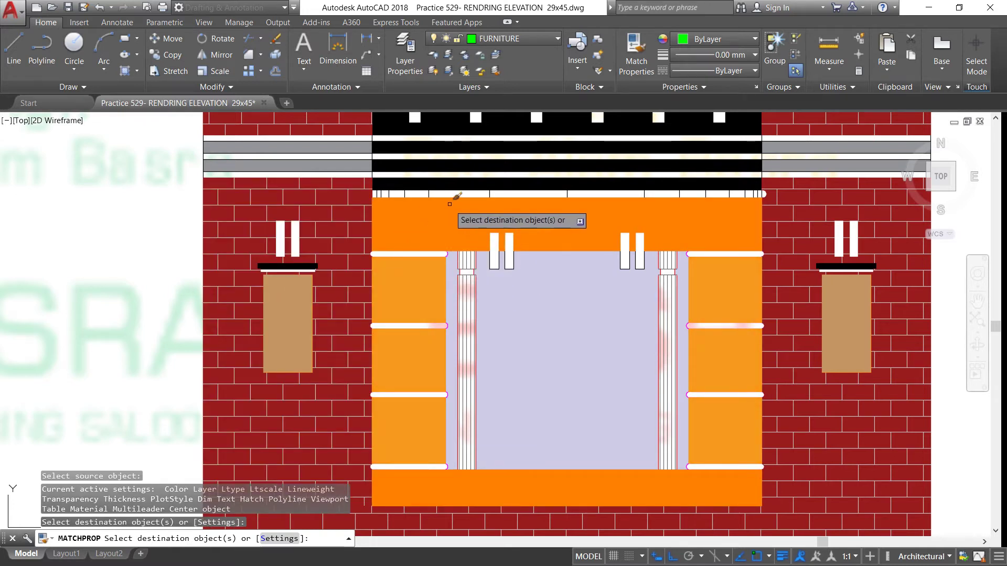
click(445, 216)
scroll(427, 228, down, 2)
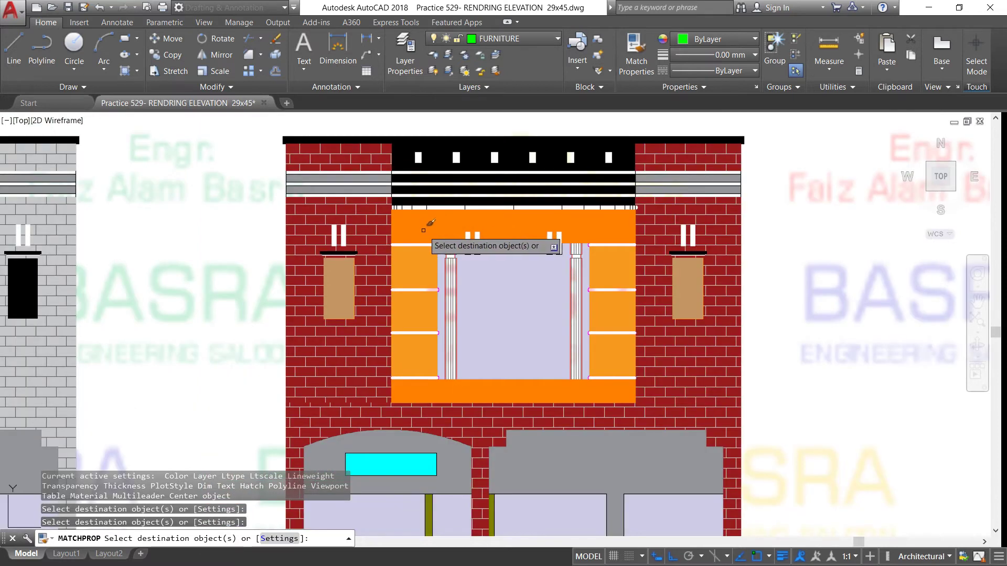
scroll(480, 149, up, 2)
Extend the orange fill to the top, middle and lower black bands
click(477, 152)
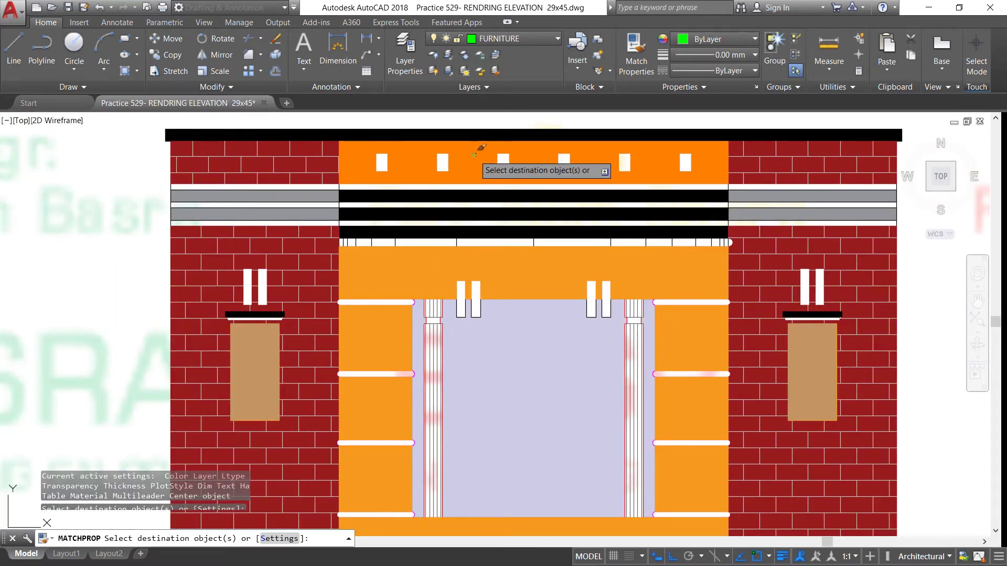
click(477, 195)
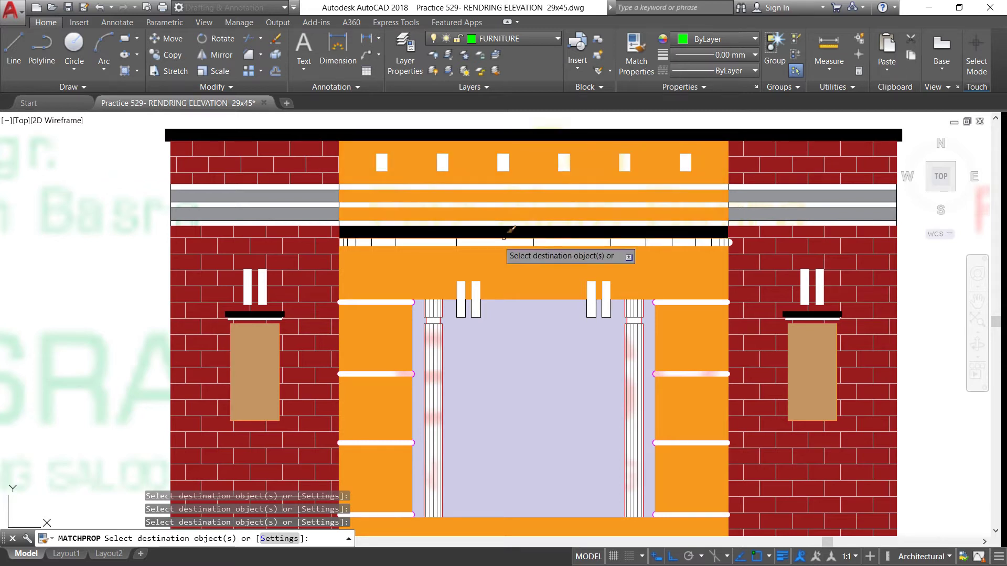
click(377, 234)
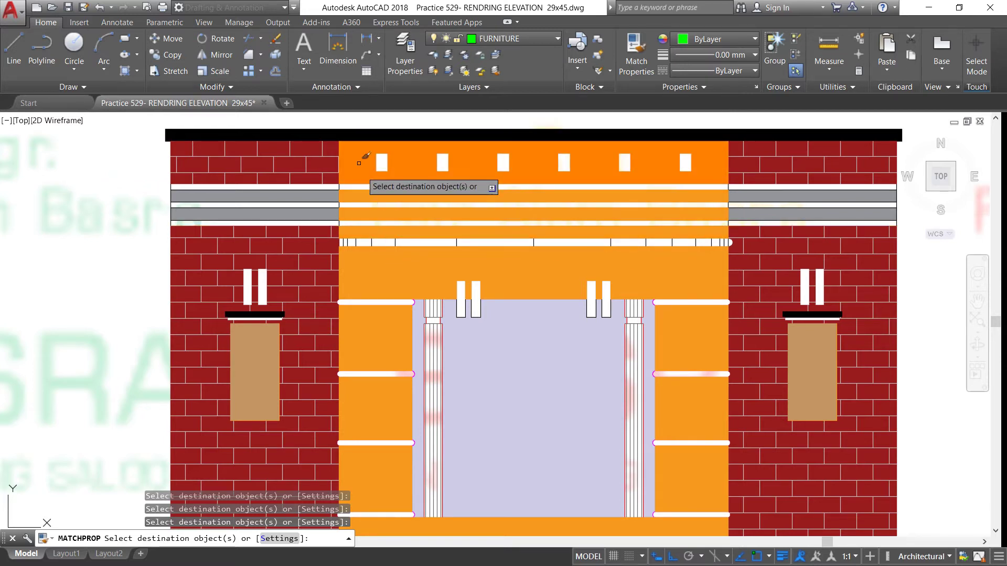
click(424, 135)
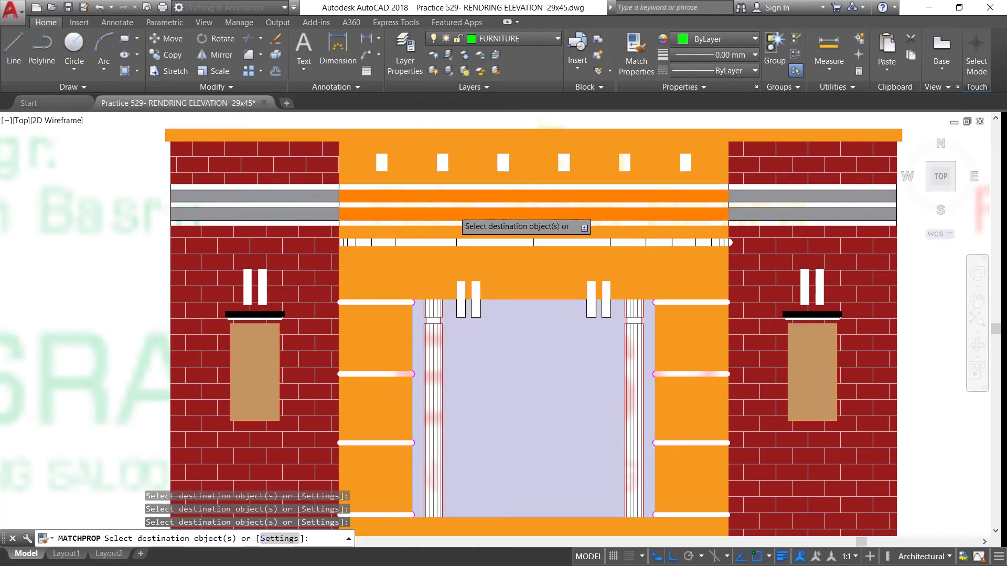
scroll(452, 203, down, 4)
scroll(302, 167, up, 2)
right_click(302, 165)
click(334, 171)
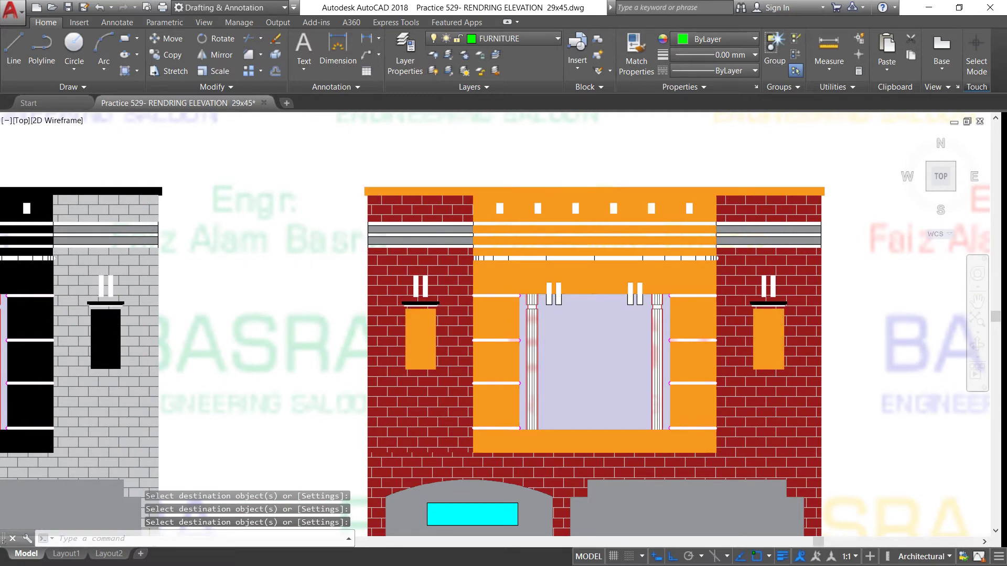
scroll(585, 190, up, 2)
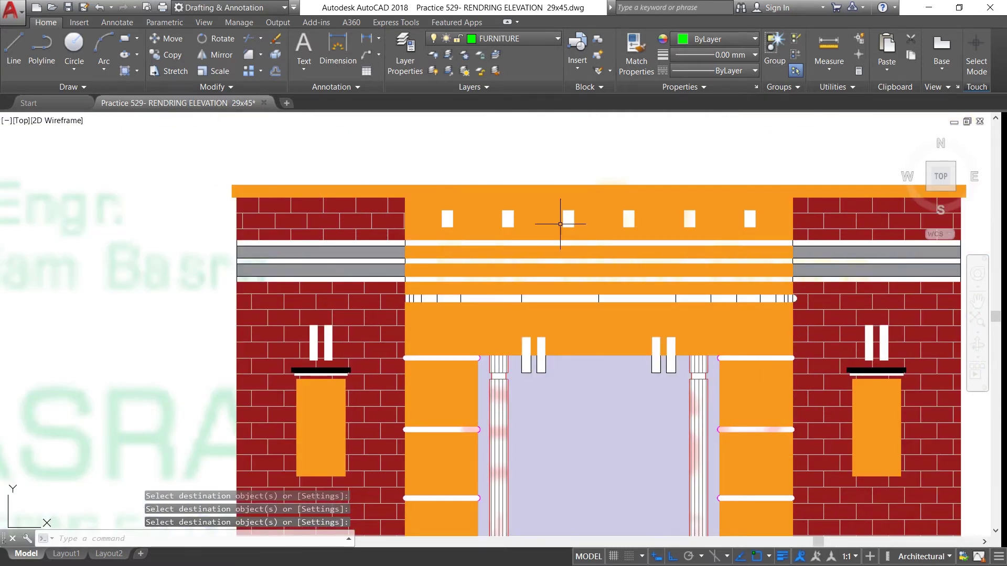
click(640, 51)
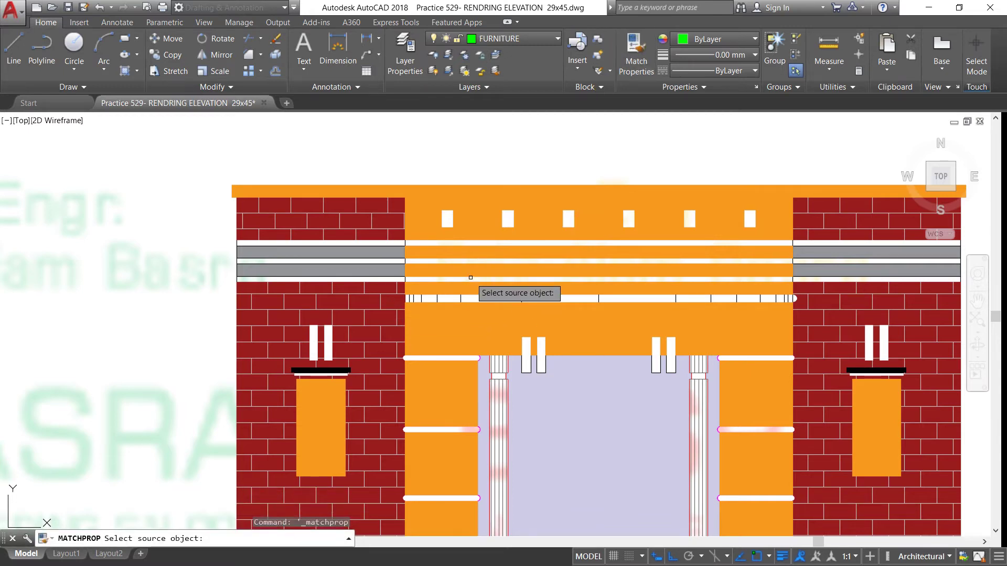
Recolour the orange band above the central window dark red 153,27,30
key(Escape)
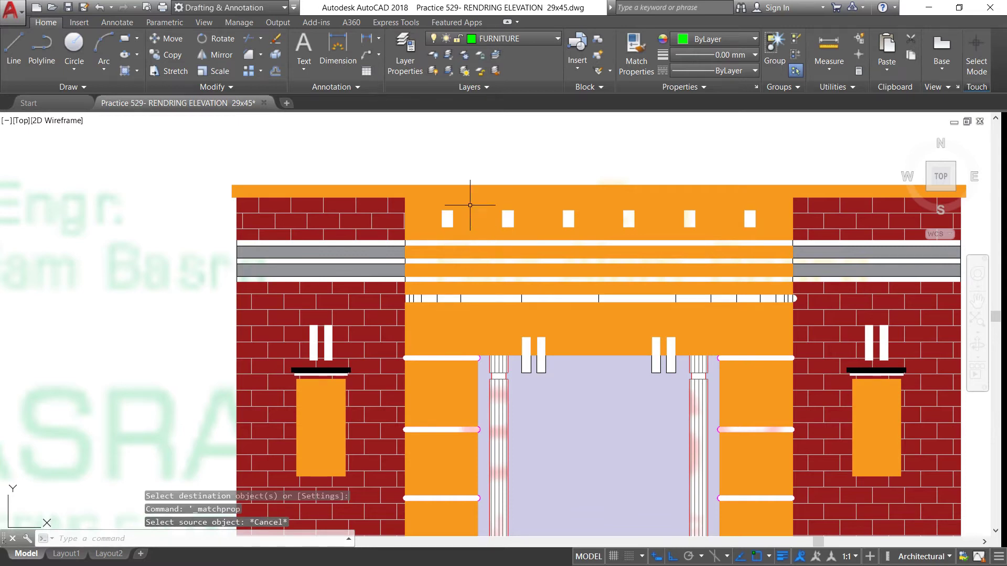
click(463, 189)
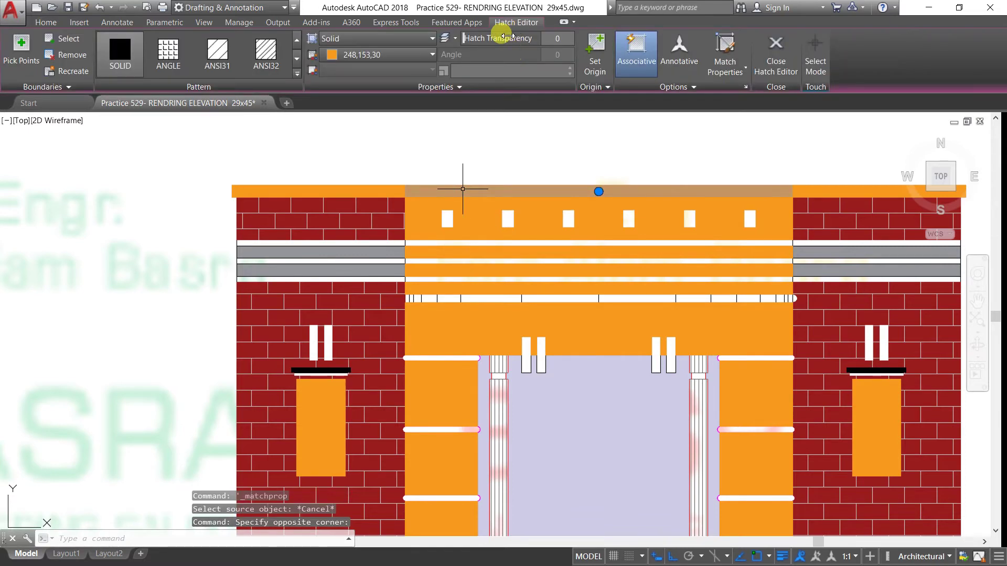
click(431, 55)
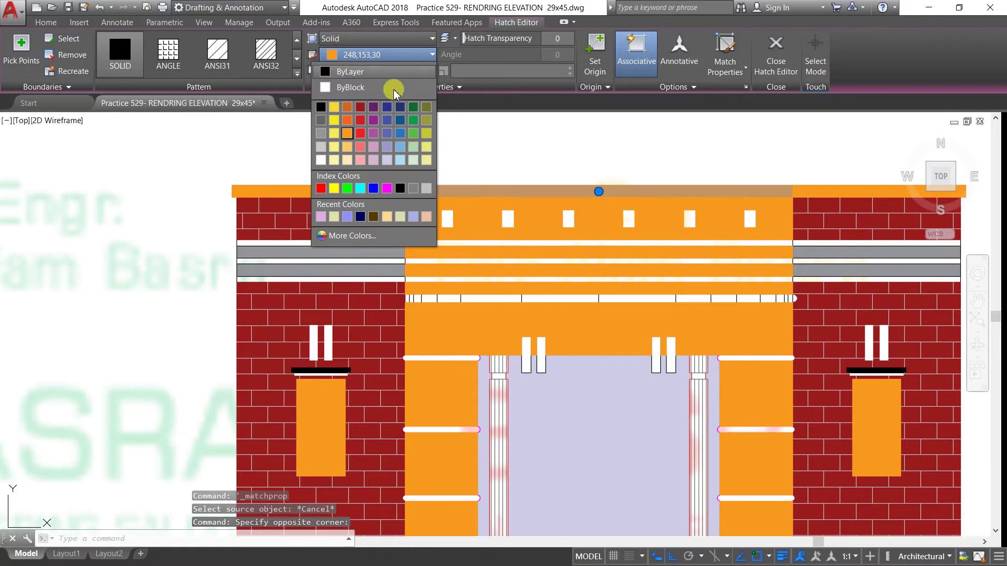
click(360, 107)
key(Escape)
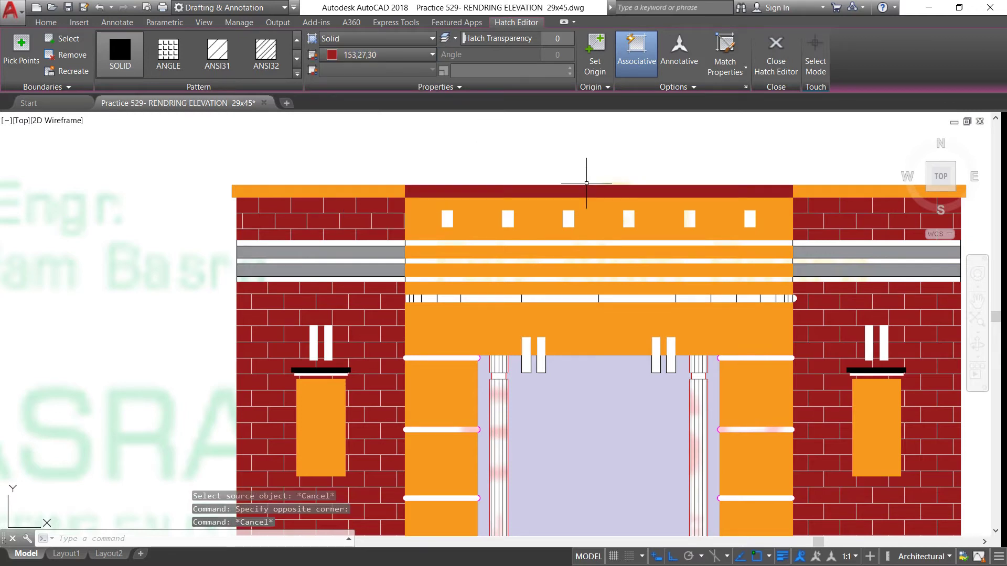
Match the dark red band fill onto the middle horizontal bands
click(635, 58)
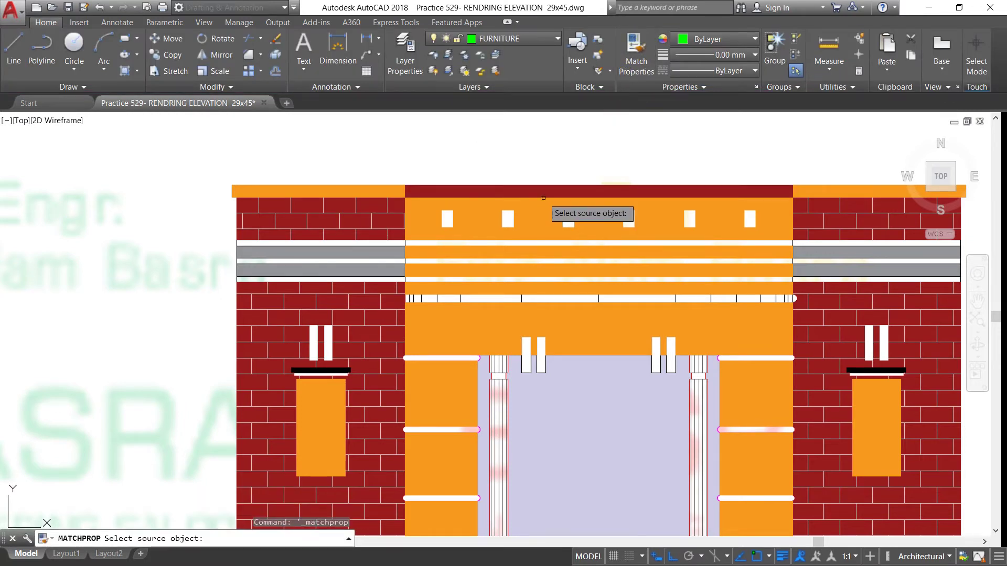
click(544, 192)
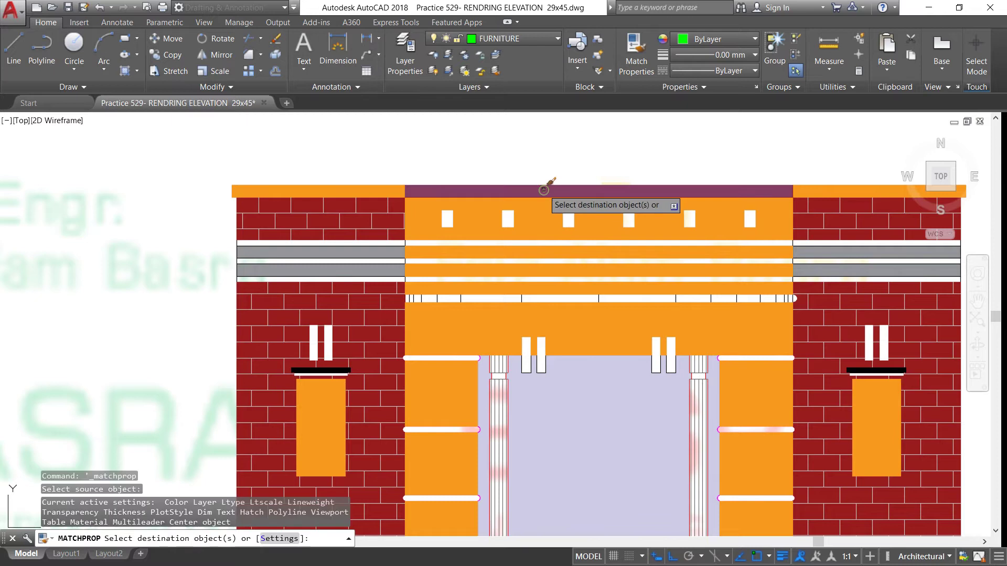
click(525, 252)
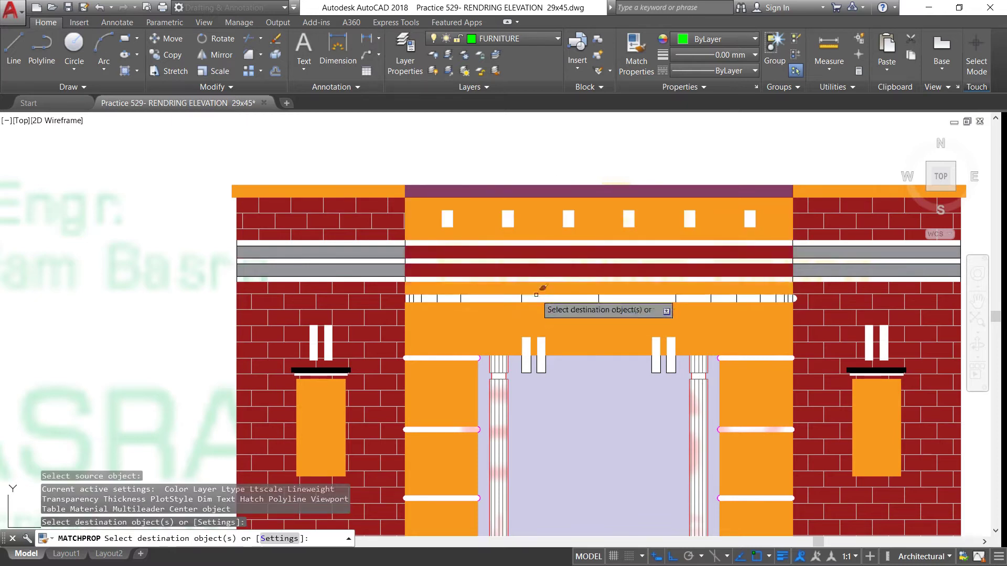
click(537, 288)
right_click(537, 288)
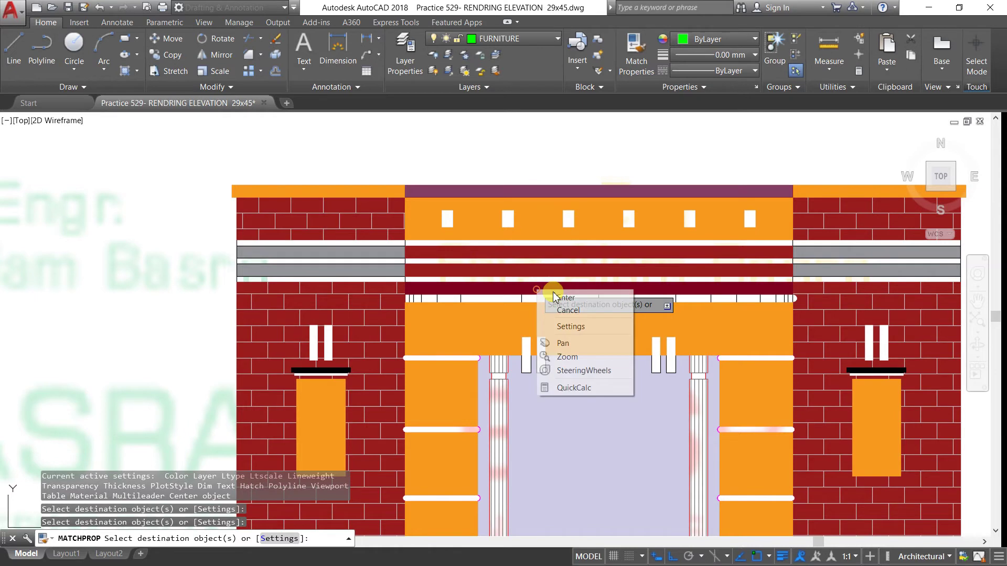
click(556, 294)
scroll(435, 236, down, 2)
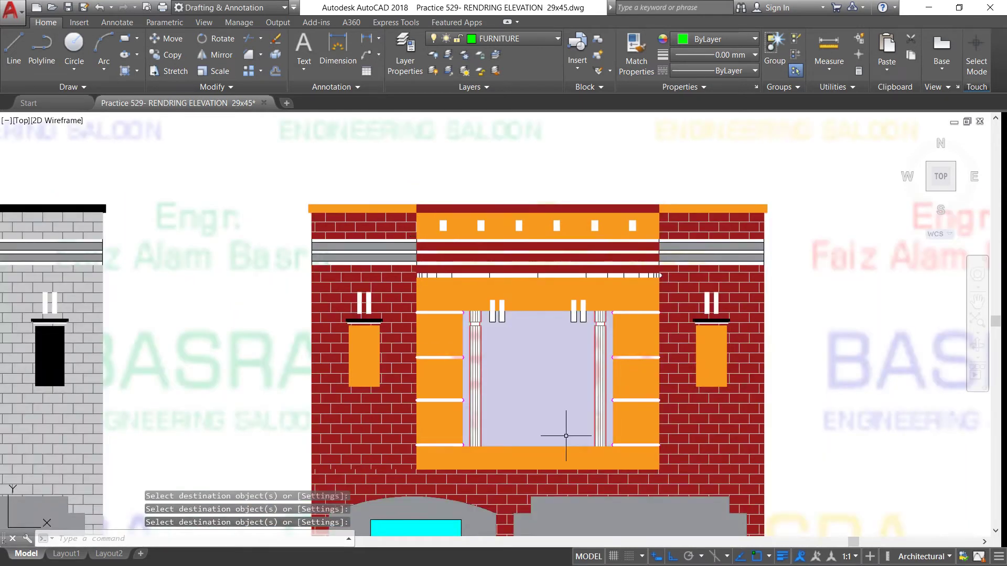
scroll(566, 488, up, 2)
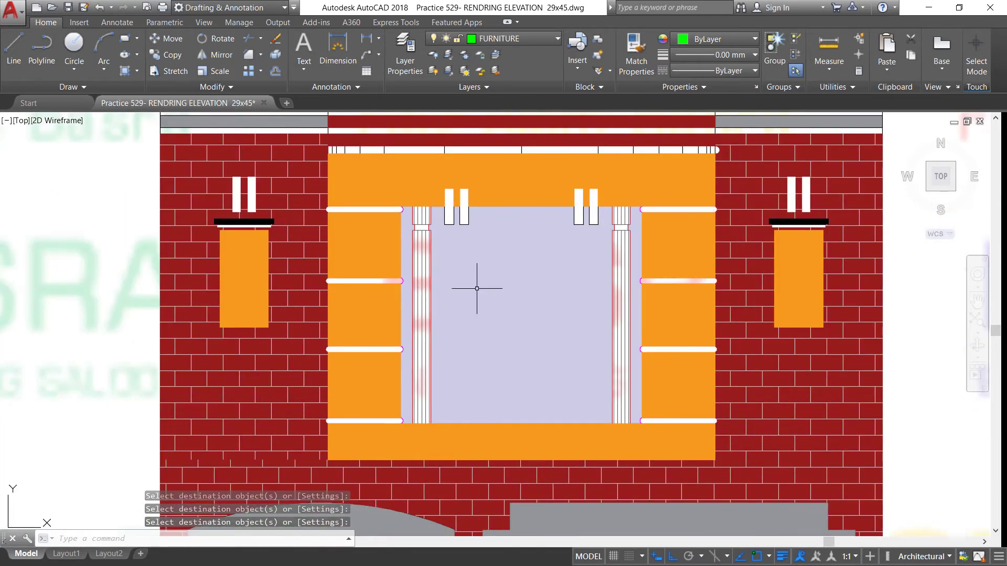
scroll(476, 288, down, 4)
scroll(500, 214, up, 2)
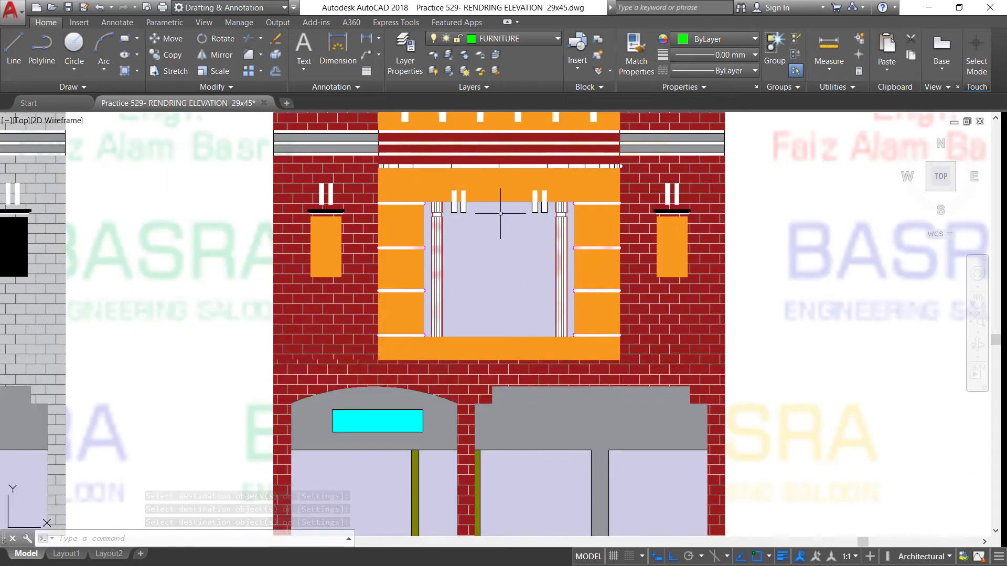
scroll(380, 259, down, 2)
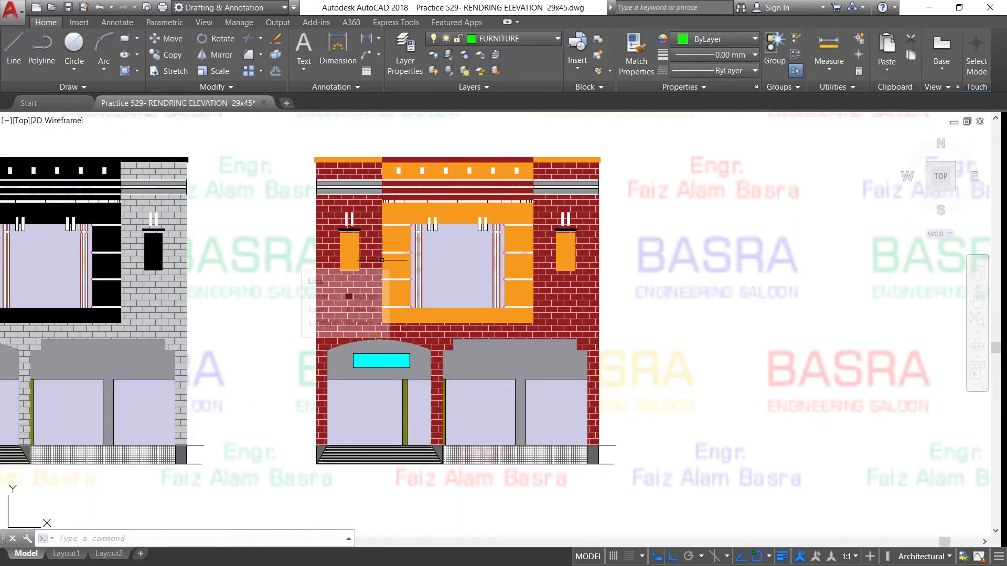
scroll(500, 397, up, 2)
Recolour the arch and sign-band hatch light pink 247,171,174
click(486, 374)
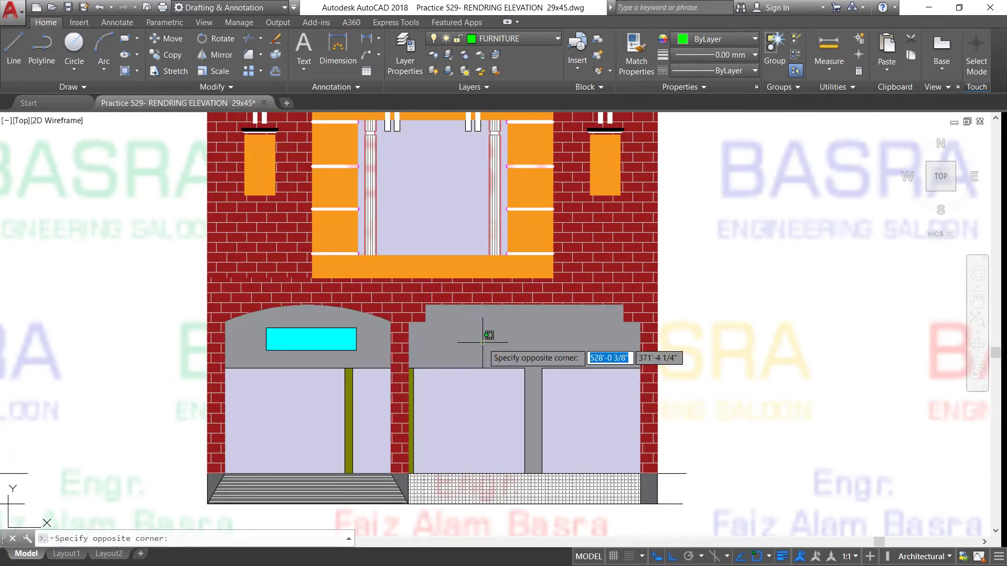
click(482, 336)
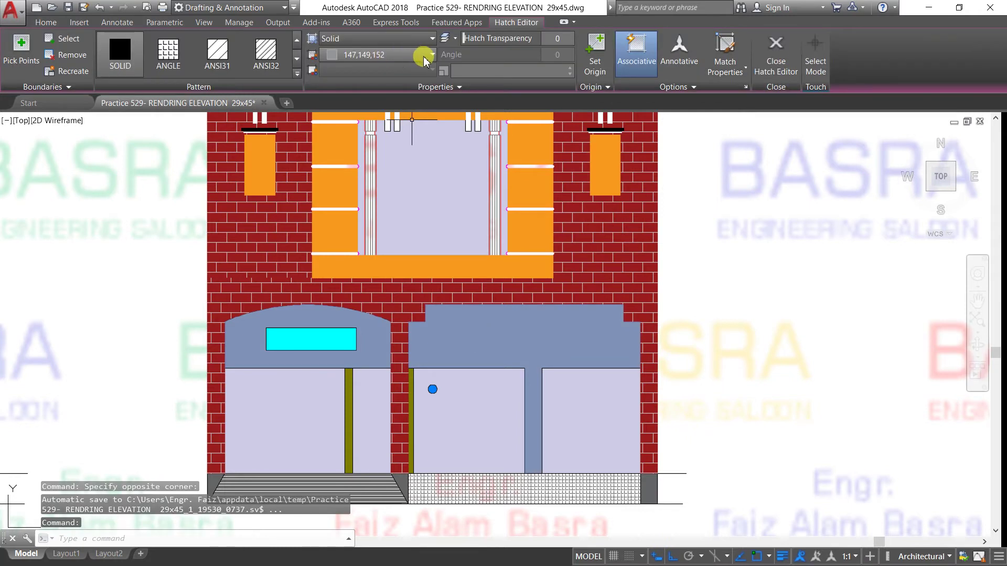
click(432, 55)
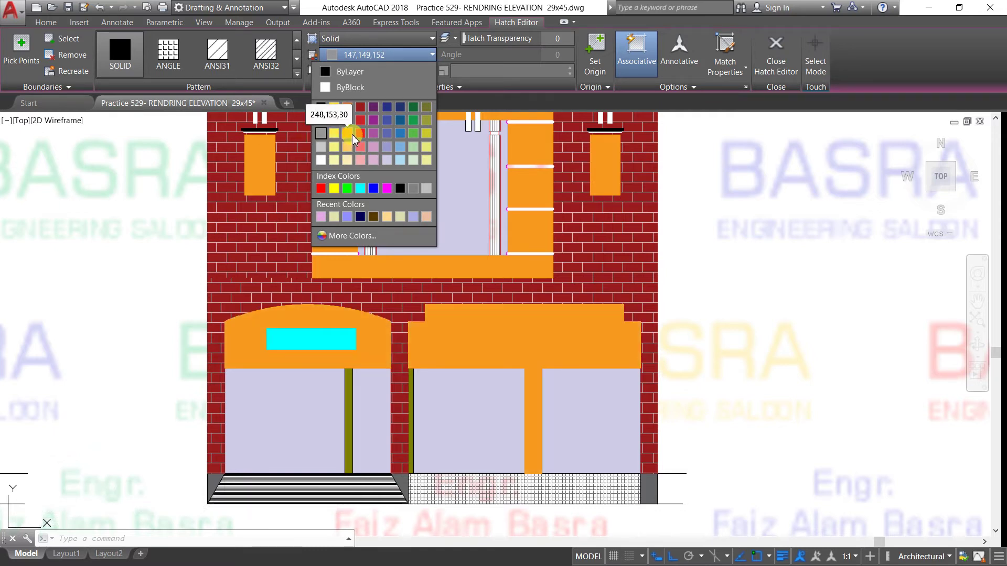
click(362, 162)
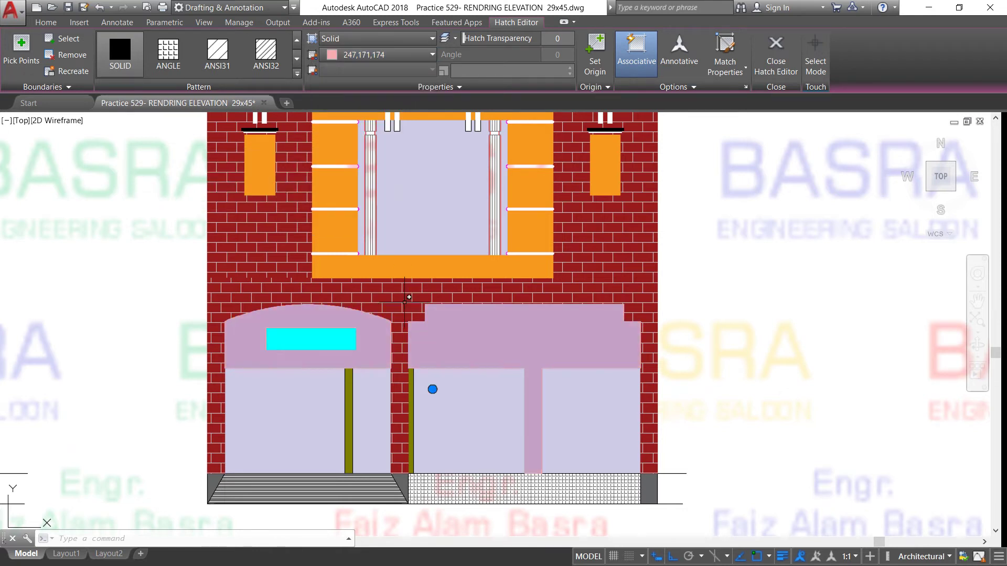
key(Escape)
scroll(342, 308, down, 2)
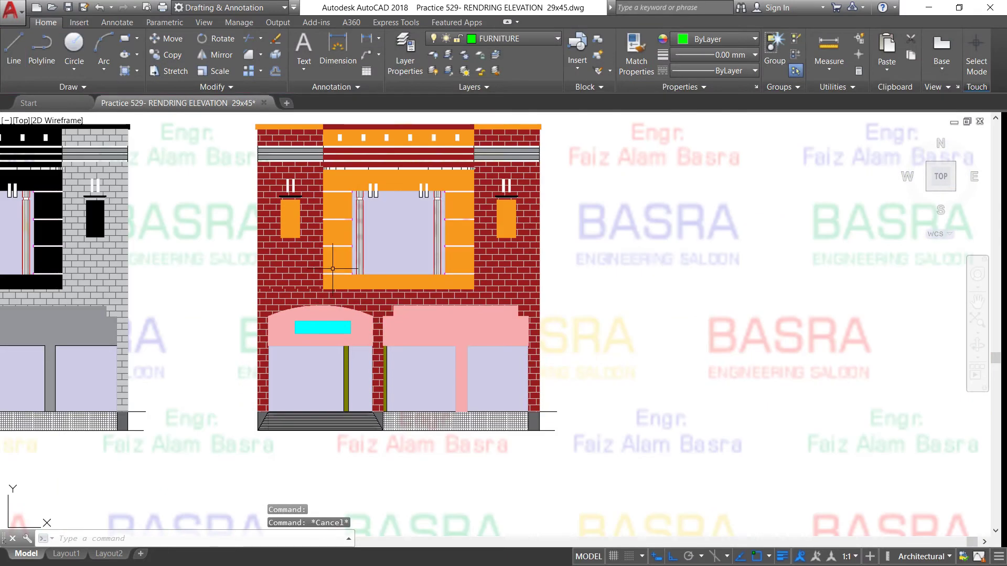
scroll(259, 302, down, 2)
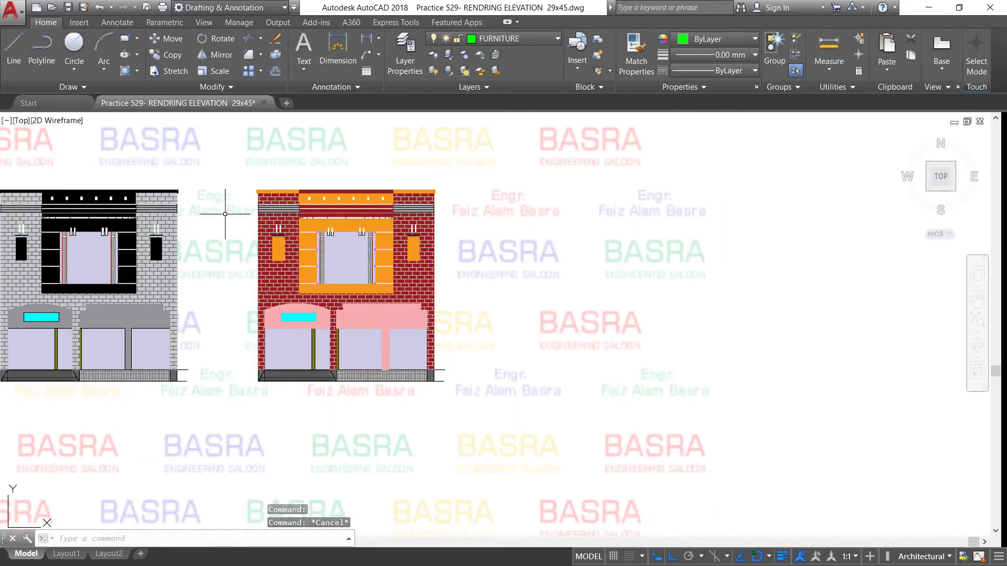
Copy the whole red shopfront elevation to a position below the original
click(155, 56)
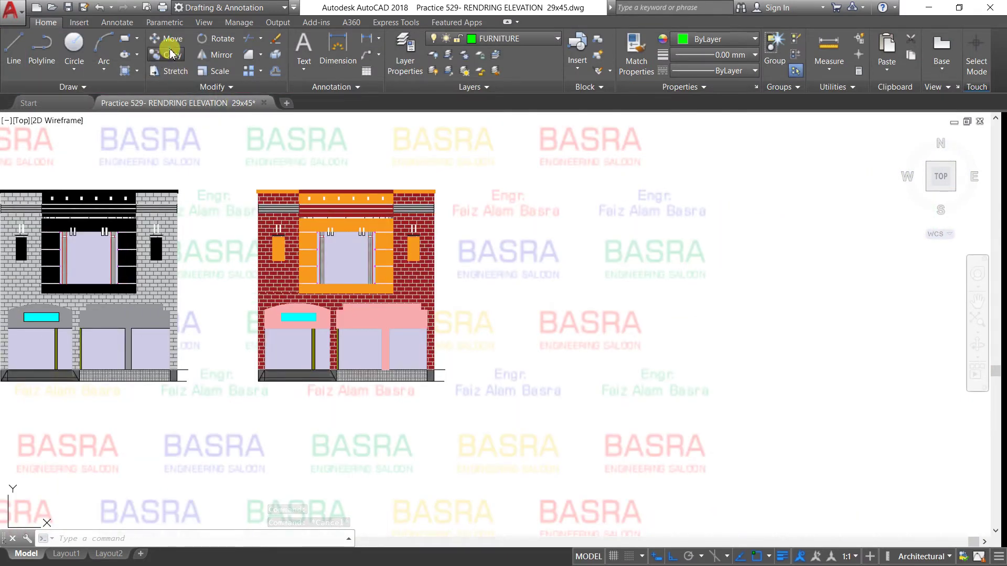
click(239, 165)
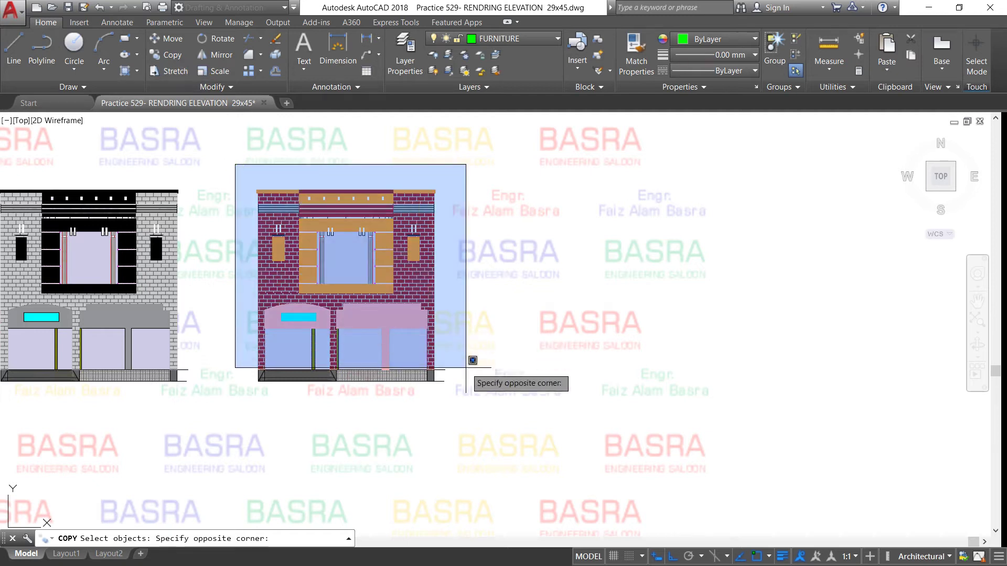
click(479, 354)
key(Return)
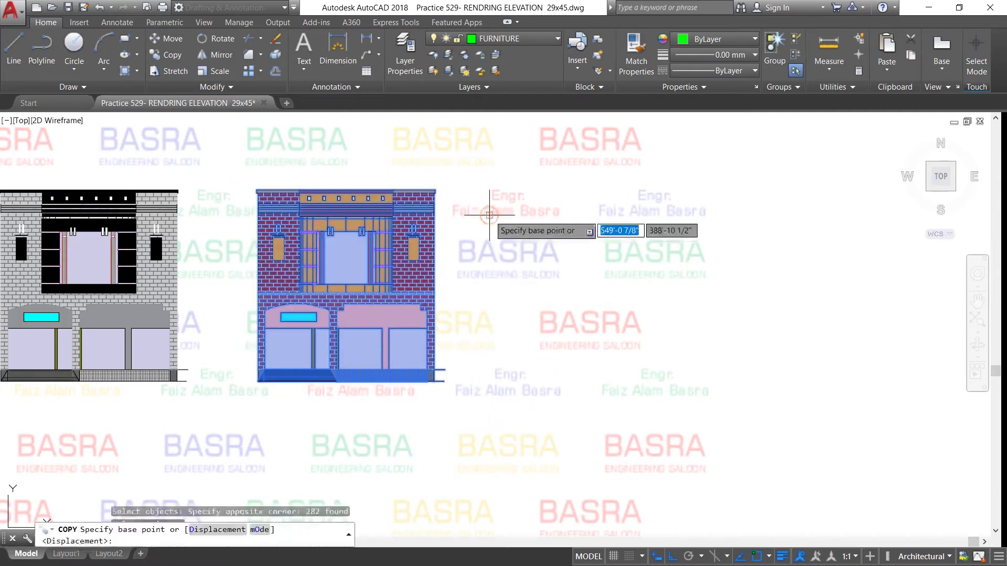
click(489, 214)
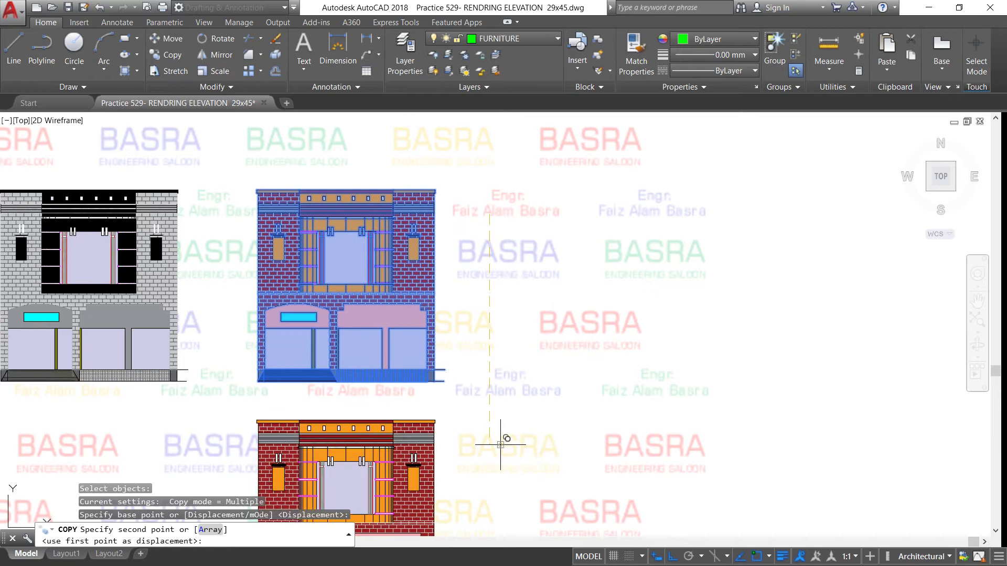
click(499, 439)
key(Escape)
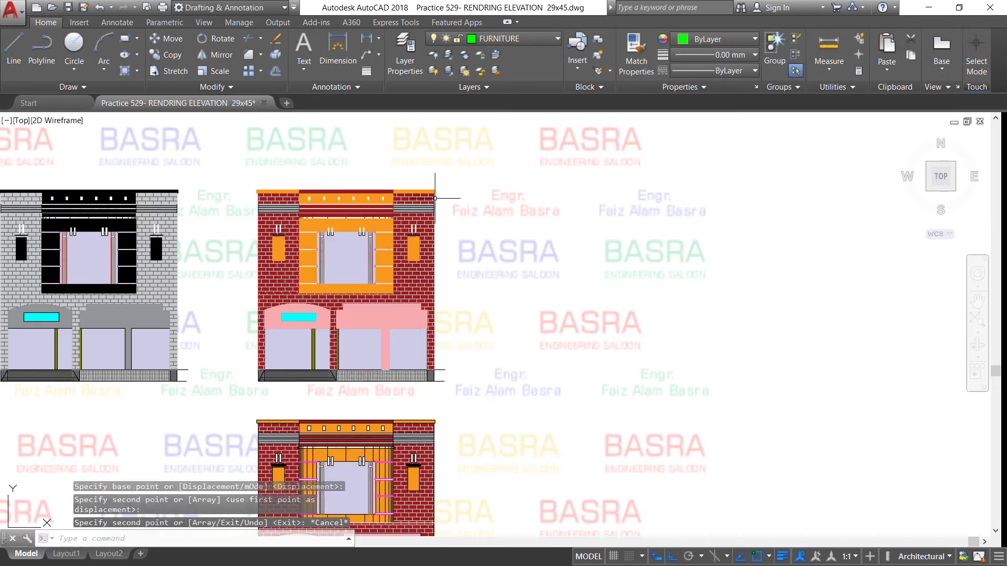
scroll(448, 157, down, 4)
scroll(390, 301, up, 7)
scroll(393, 229, up, 1)
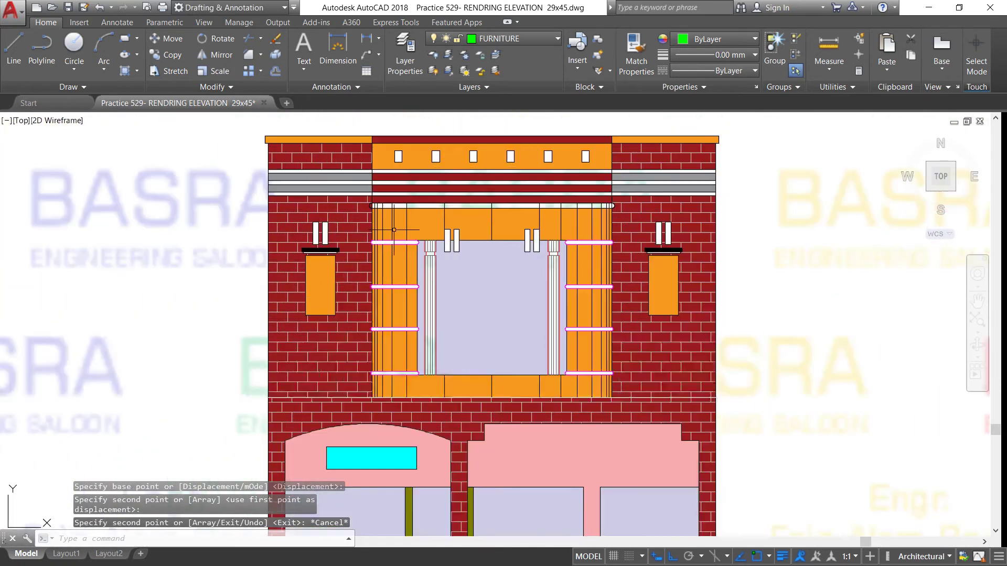
scroll(374, 228, up, 2)
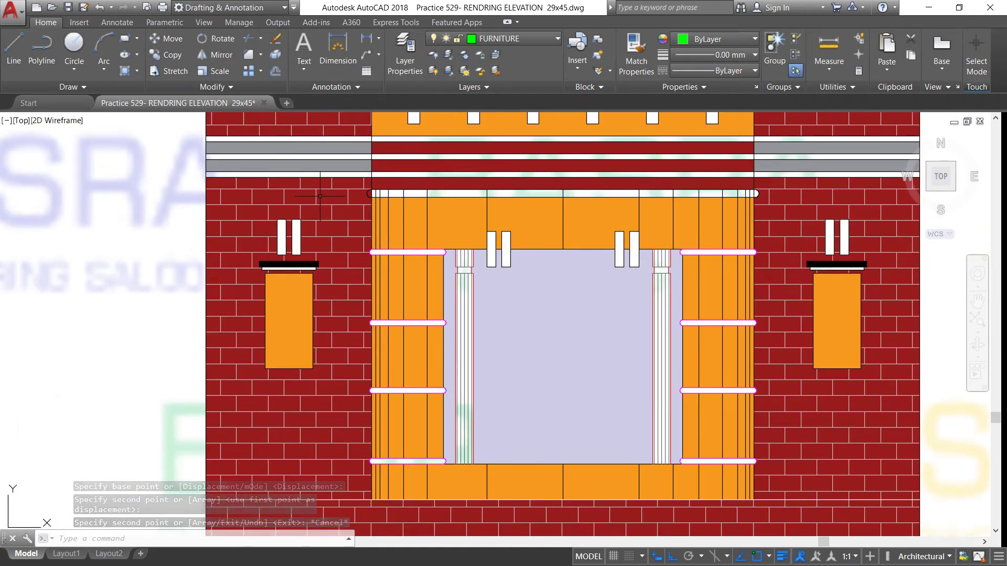
Change the copy's left brick wall hatch to the AR-PARQ1 parquet pattern
click(320, 196)
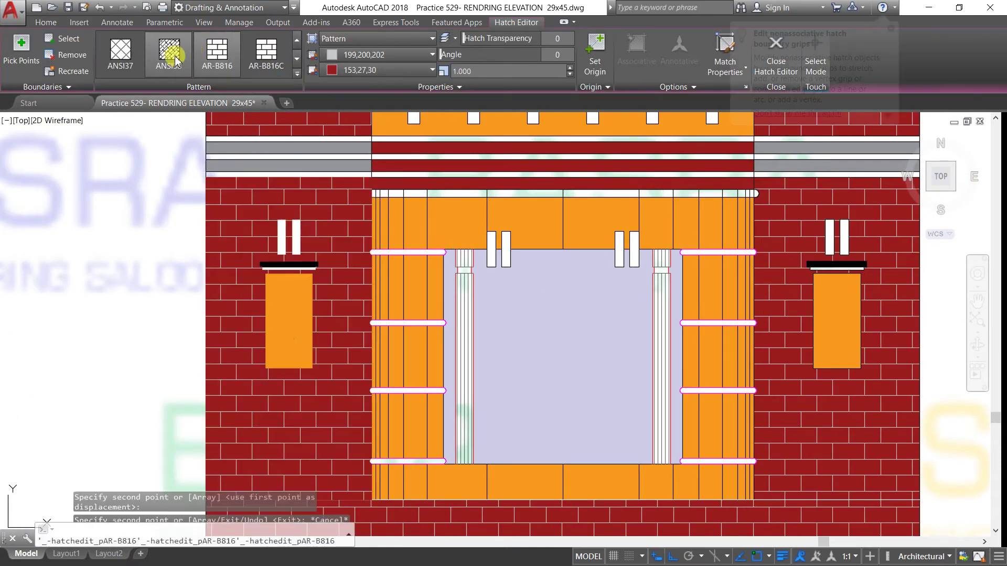
click(160, 55)
scroll(160, 55, down, 2)
click(159, 55)
scroll(162, 54, down, 1)
click(164, 54)
click(171, 53)
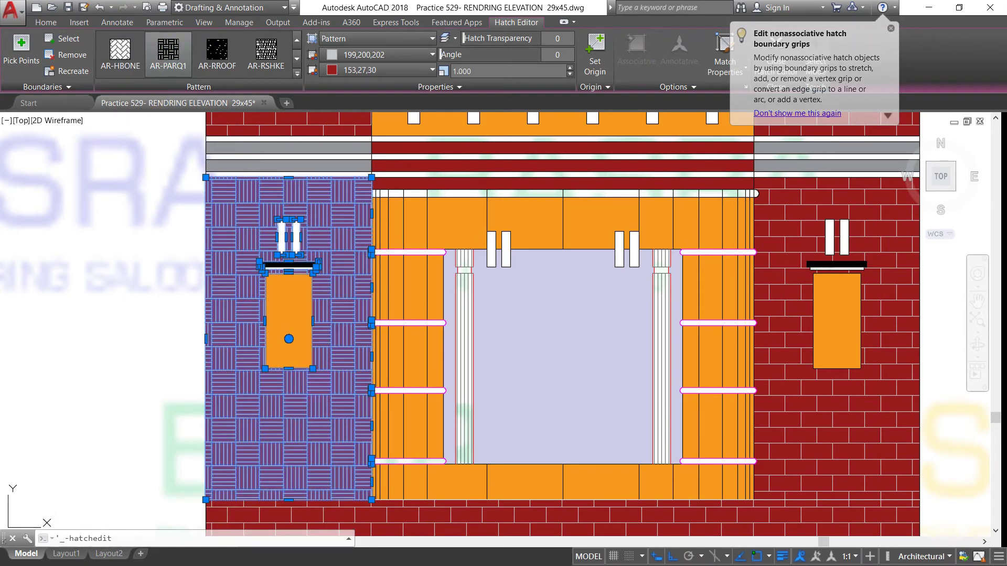
key(Escape)
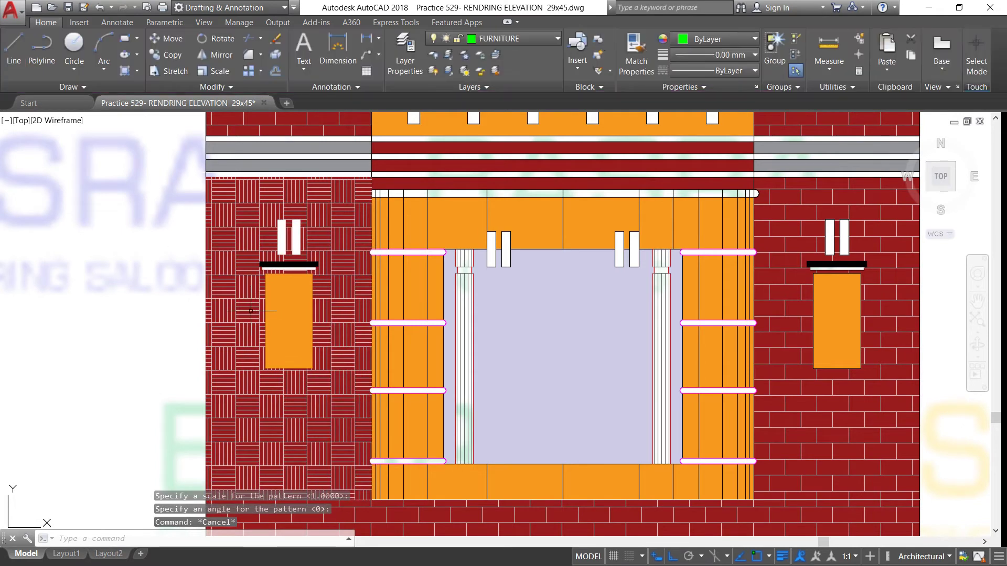
scroll(210, 231, down, 3)
scroll(295, 336, up, 3)
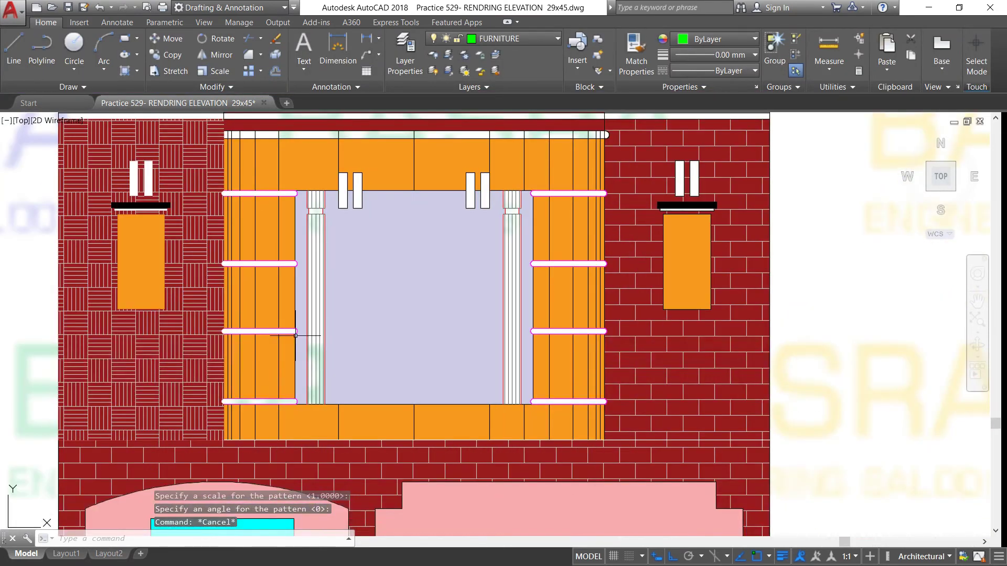
click(636, 58)
Match the parquet hatch onto the right wall, bottom band and top brick bands
click(106, 350)
click(663, 340)
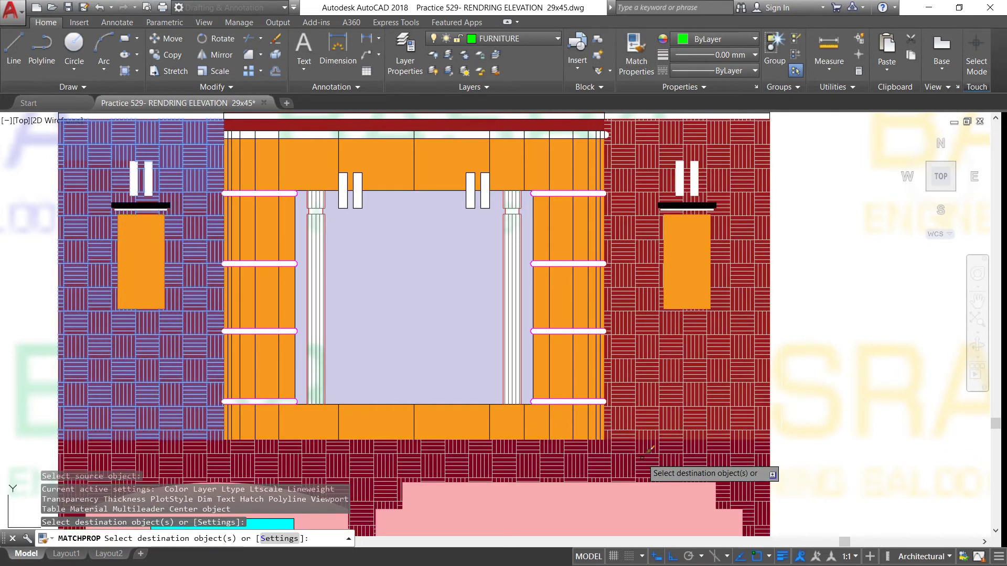
click(647, 450)
scroll(477, 391, down, 2)
scroll(452, 340, down, 2)
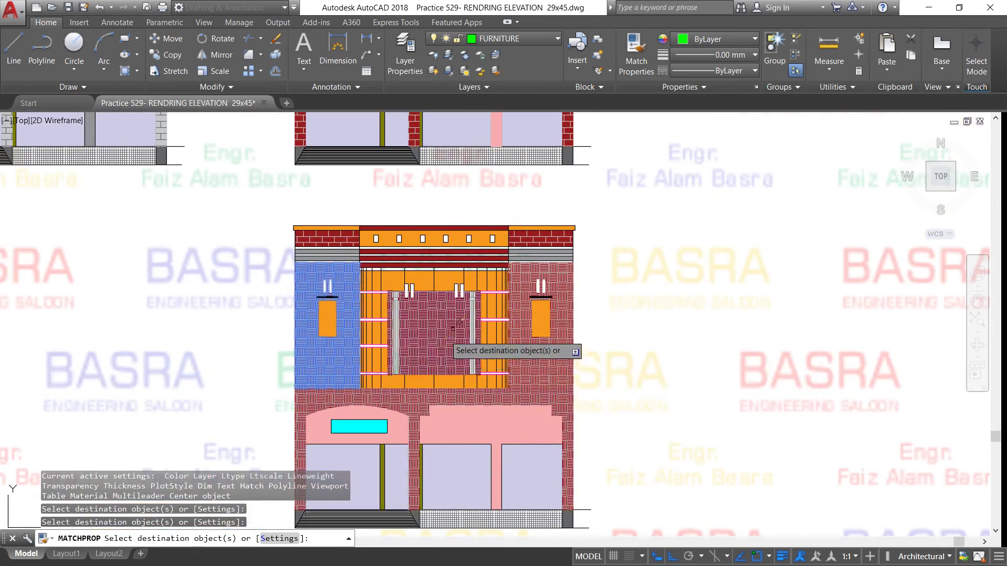
scroll(486, 410, up, 2)
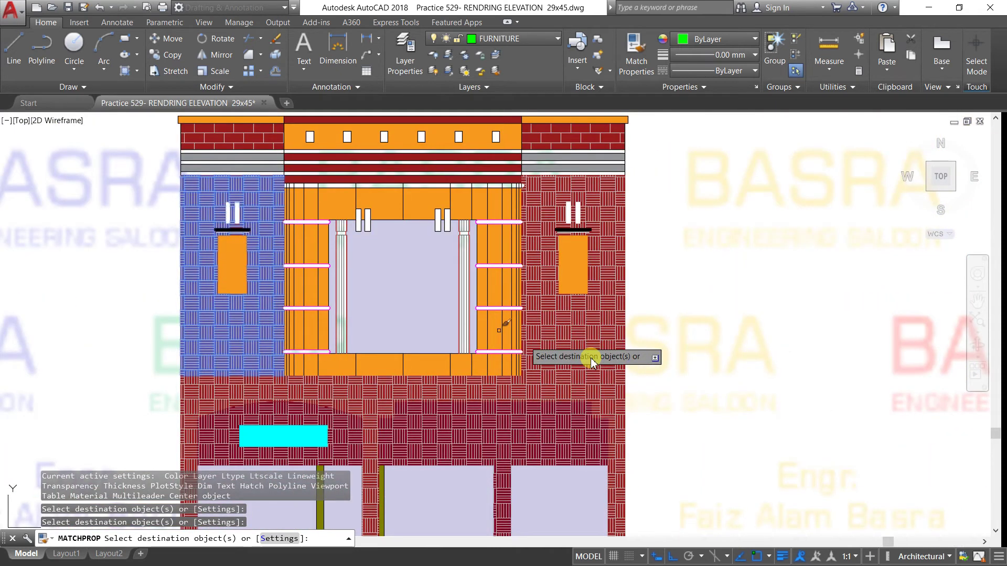
click(593, 143)
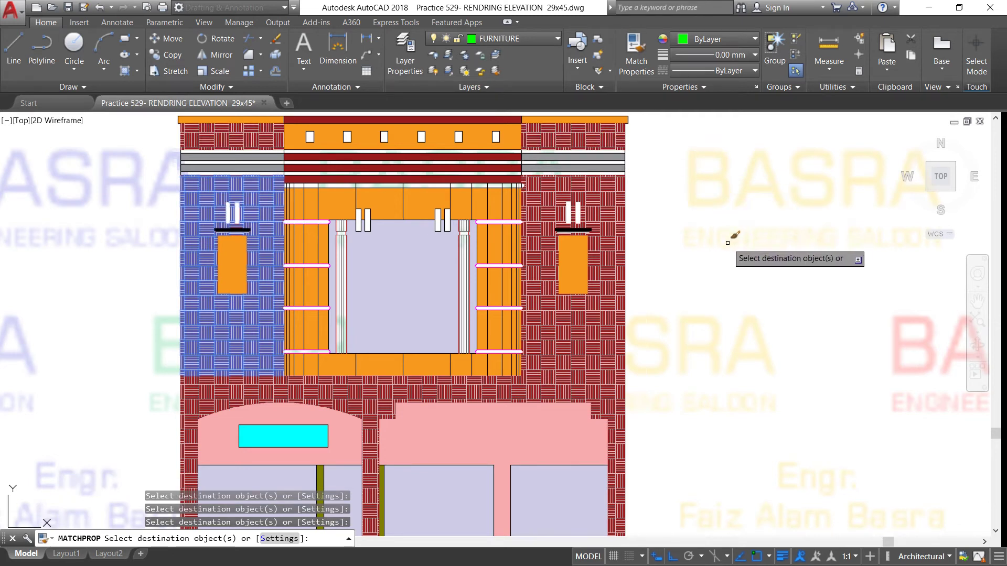
key(Escape)
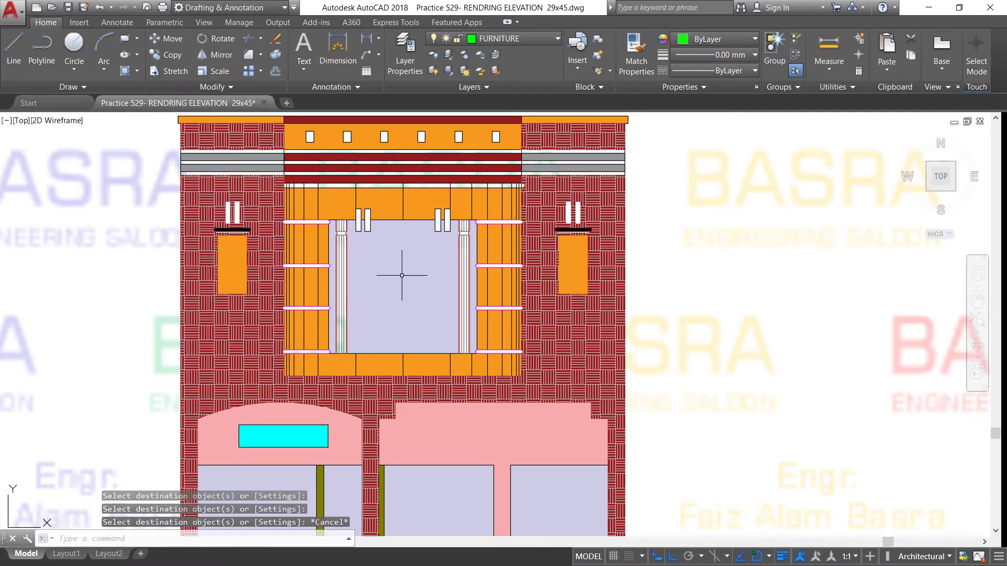
Match the solid maroon band fill onto the band below the window
click(635, 53)
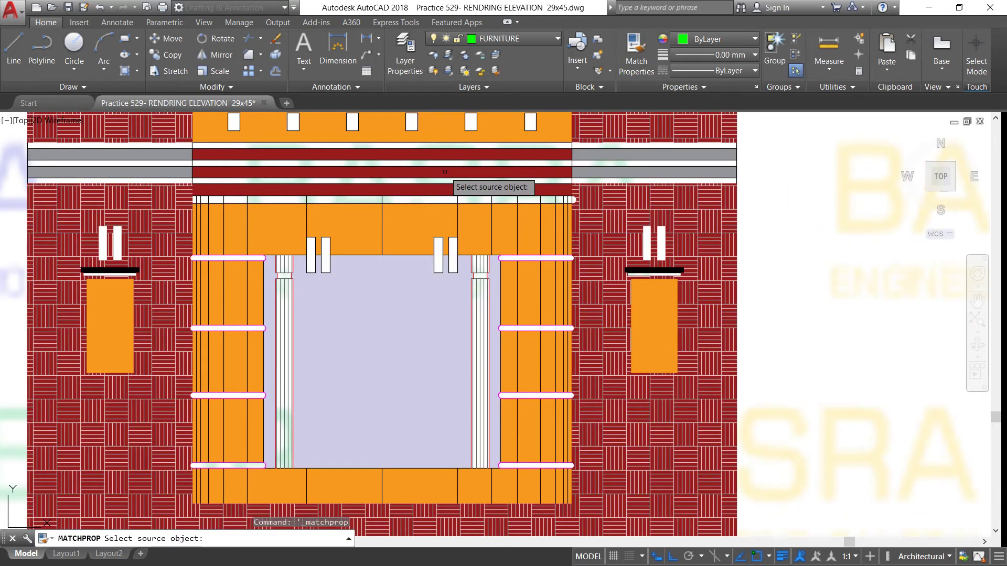
click(445, 172)
scroll(440, 234, down, 2)
click(438, 231)
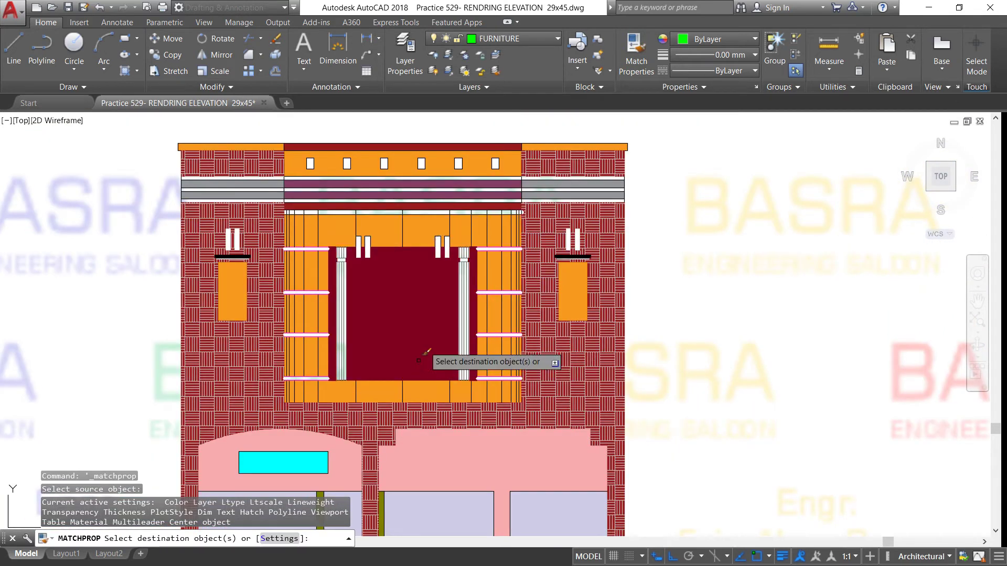
click(390, 423)
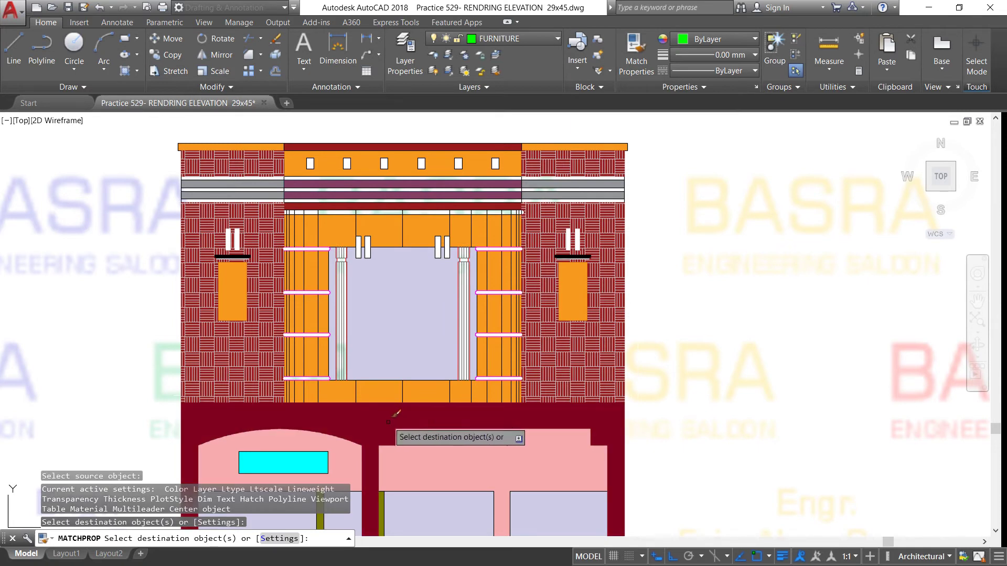
right_click(655, 398)
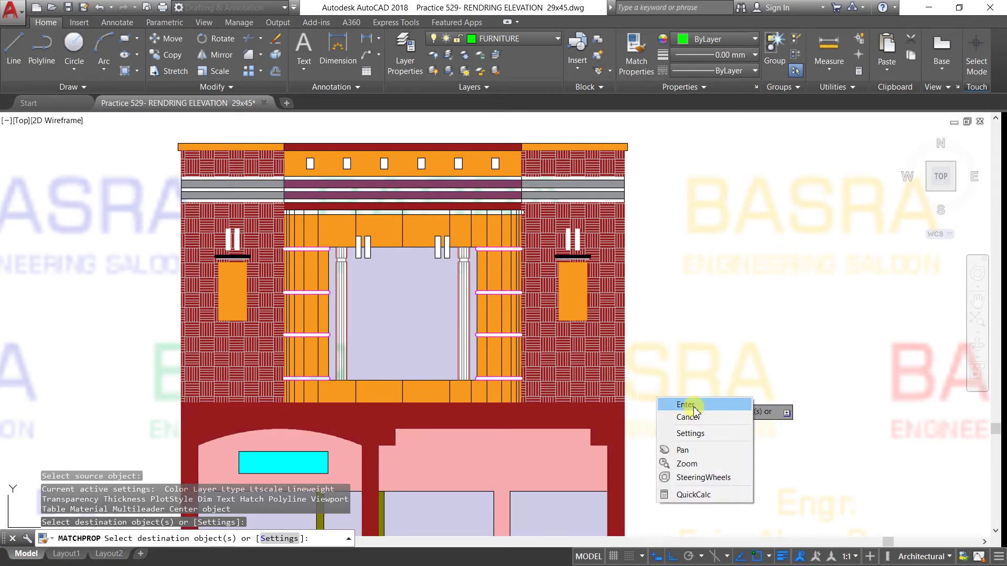
click(694, 407)
scroll(463, 264, down, 2)
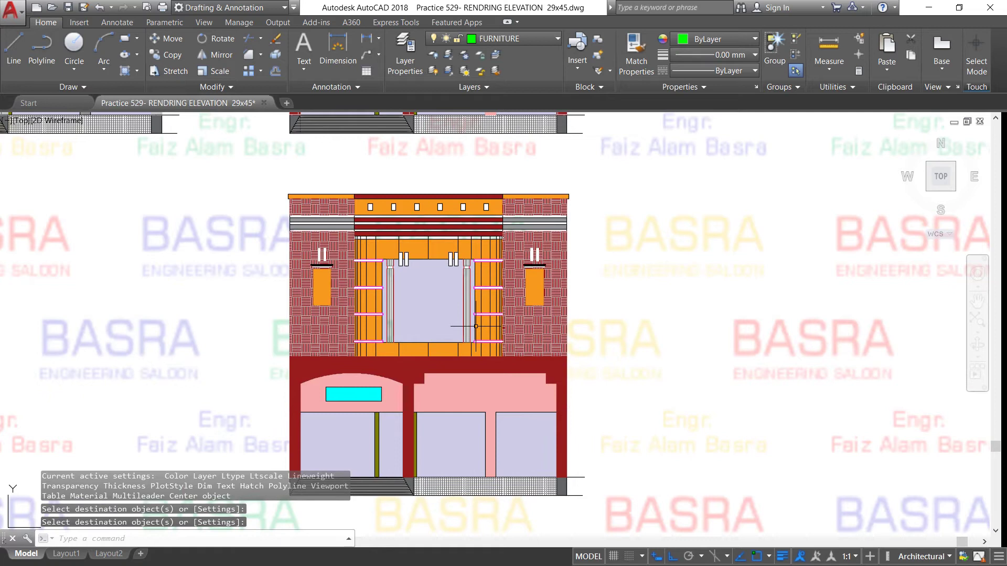
scroll(475, 326, up, 2)
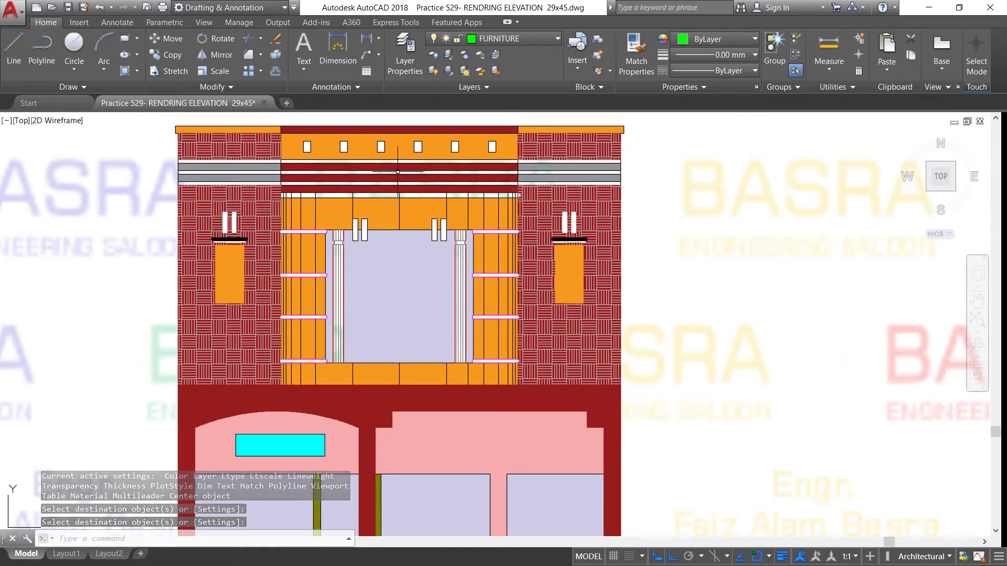
scroll(386, 165, up, 2)
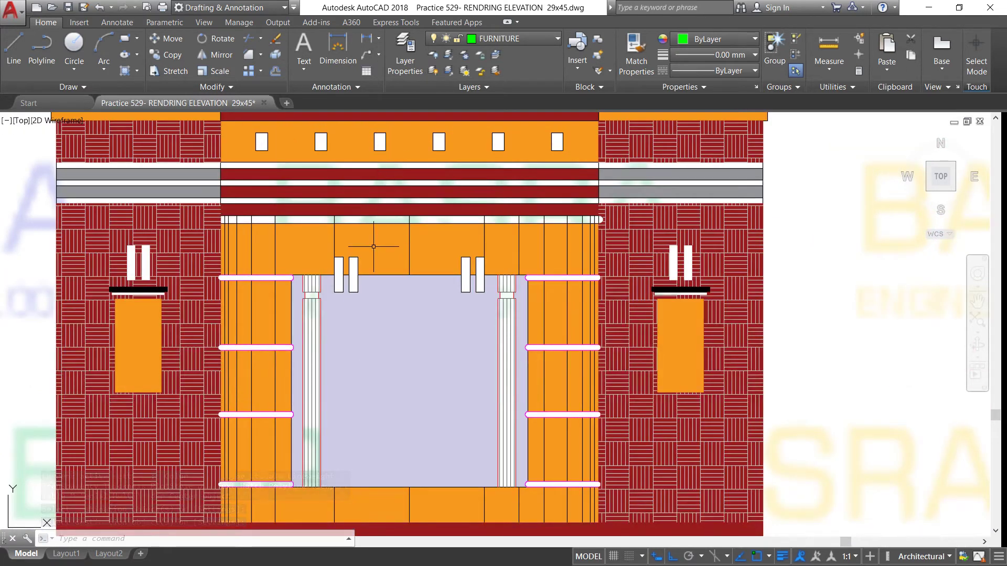
Recolour the upper window's orange frame hatch olive 114,116,48
click(373, 247)
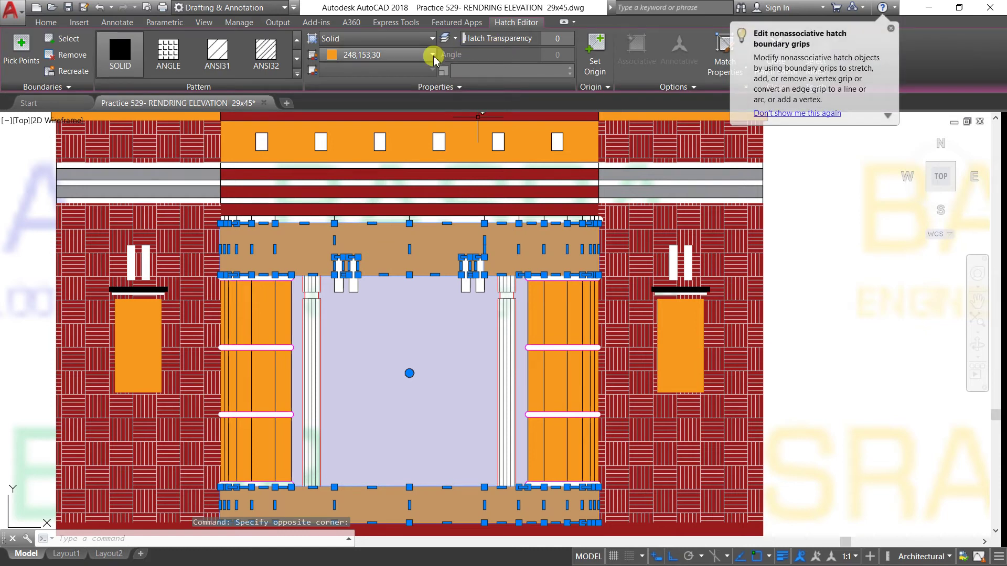
click(433, 55)
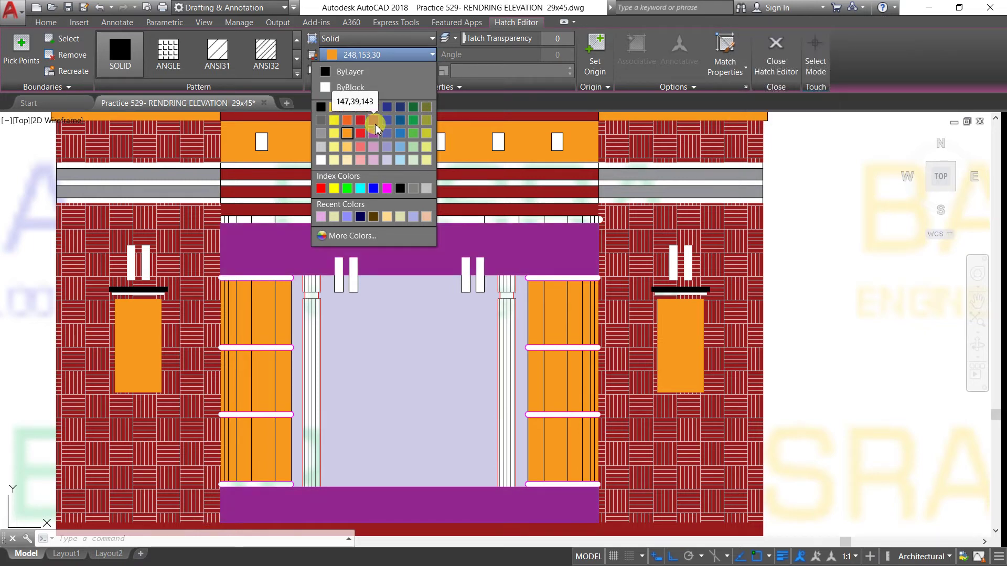
click(427, 109)
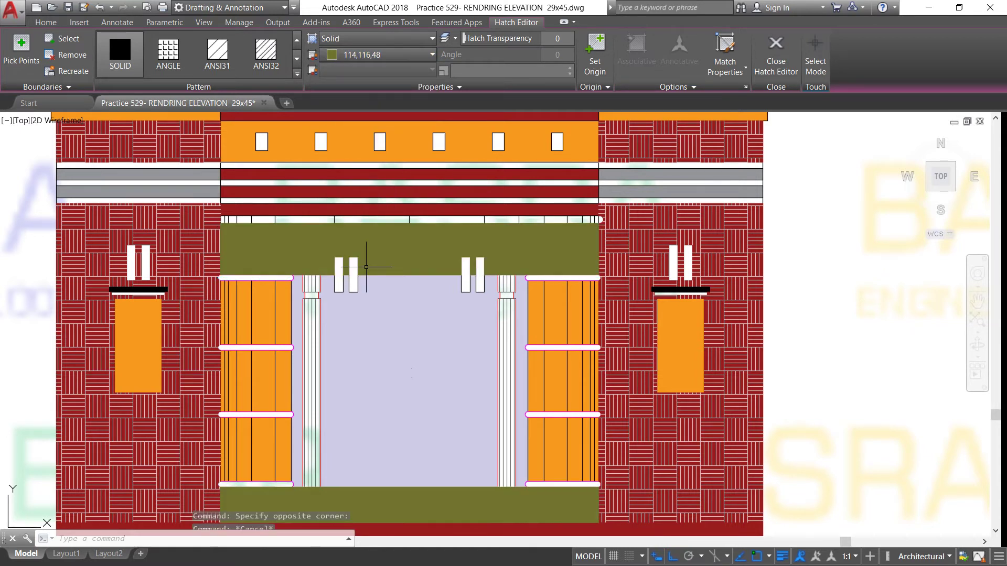
key(Escape)
Match the olive beam fill onto the orange column panels
click(636, 53)
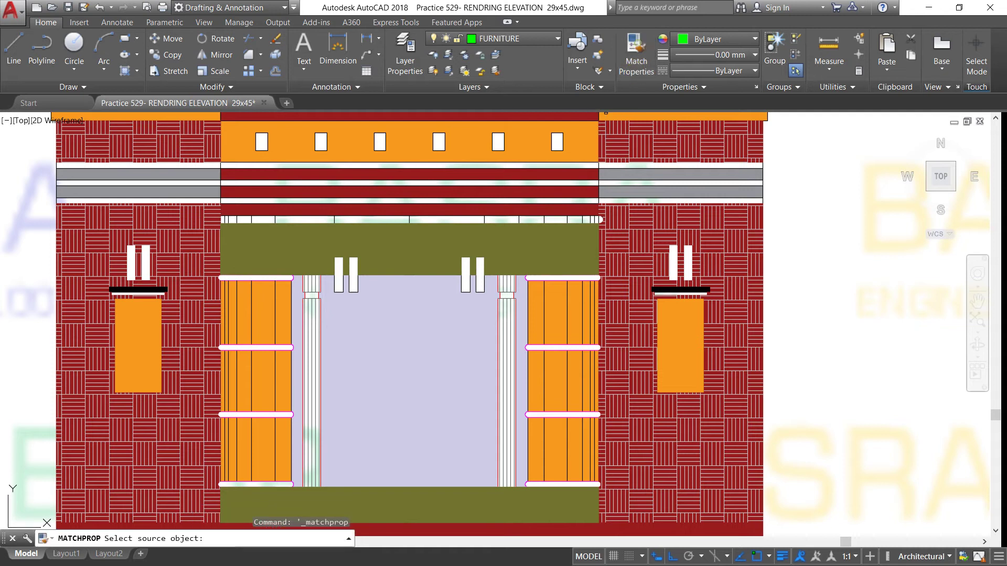
click(355, 192)
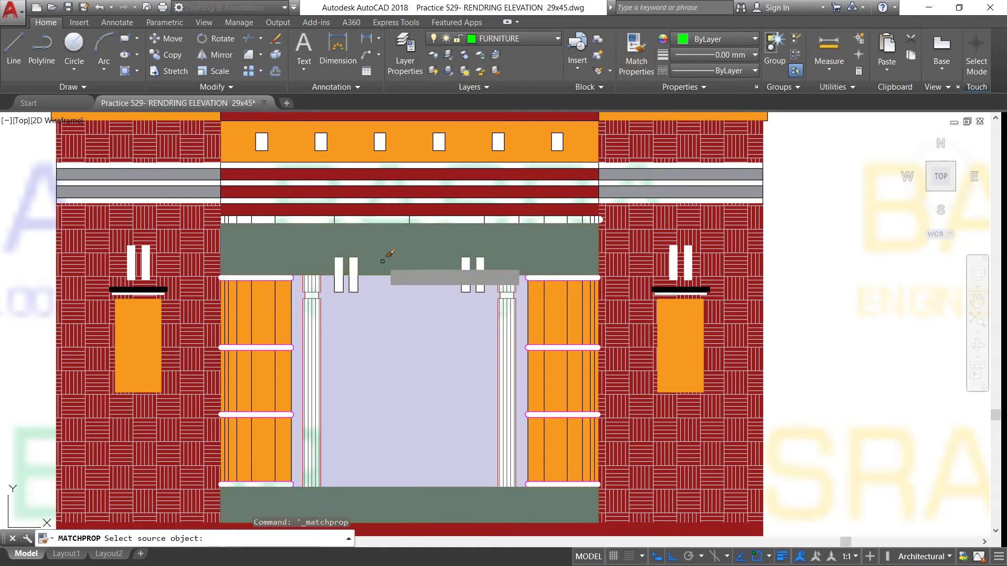
click(282, 297)
right_click(372, 317)
click(386, 320)
scroll(367, 241, down, 4)
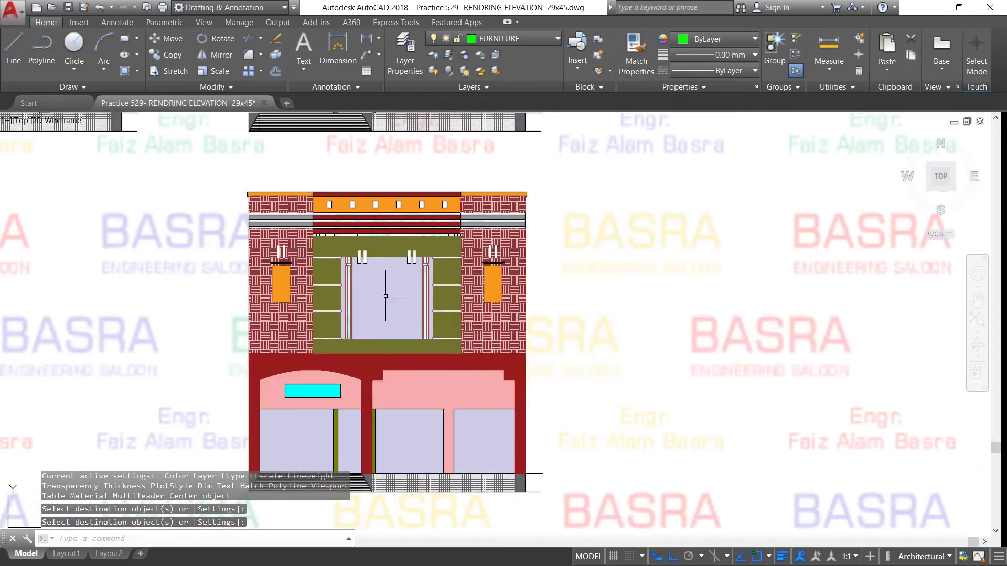
scroll(385, 249, up, 2)
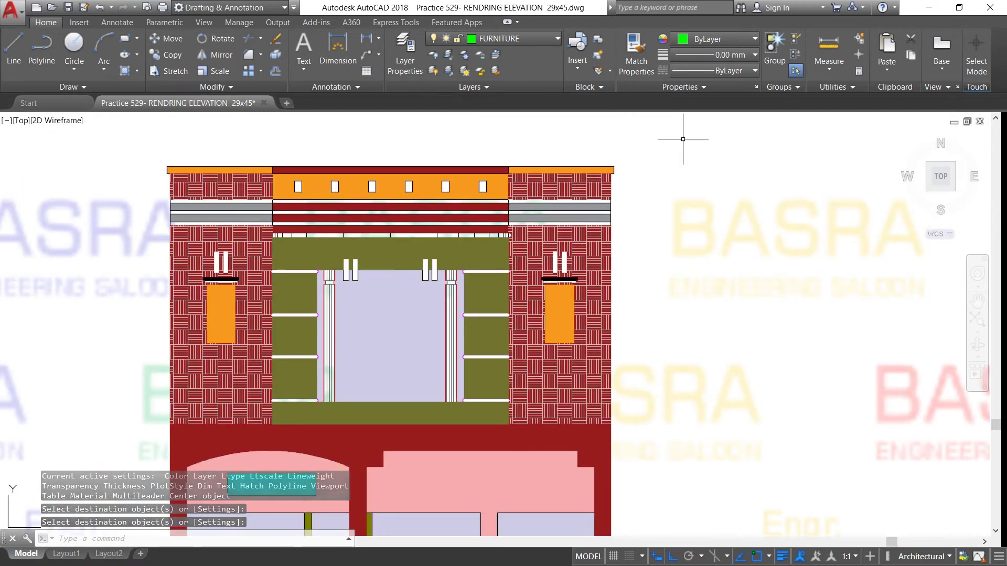
Match the black fill onto the orange frieze, side windows and top-left cornice
click(636, 50)
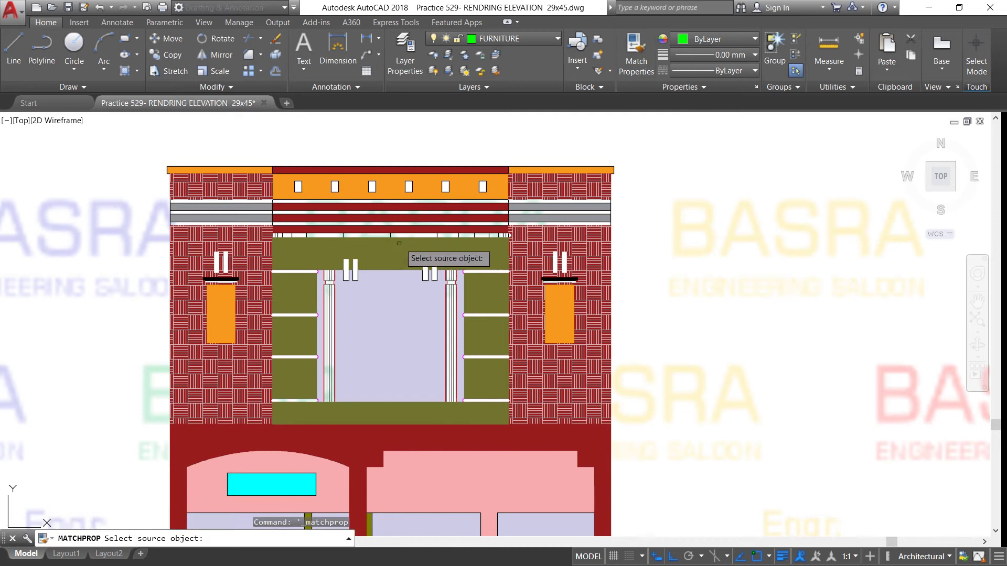
click(392, 252)
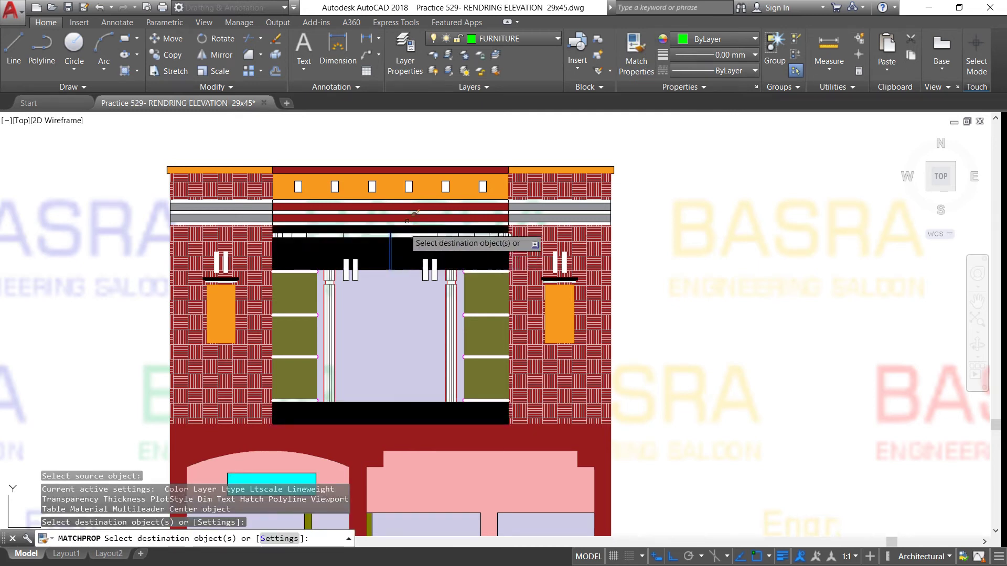
click(404, 189)
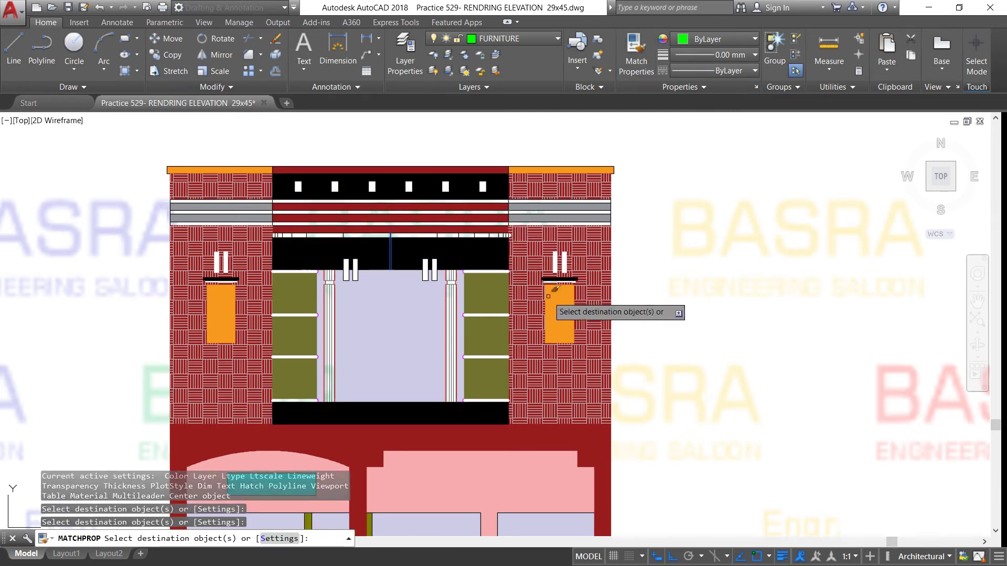
click(548, 297)
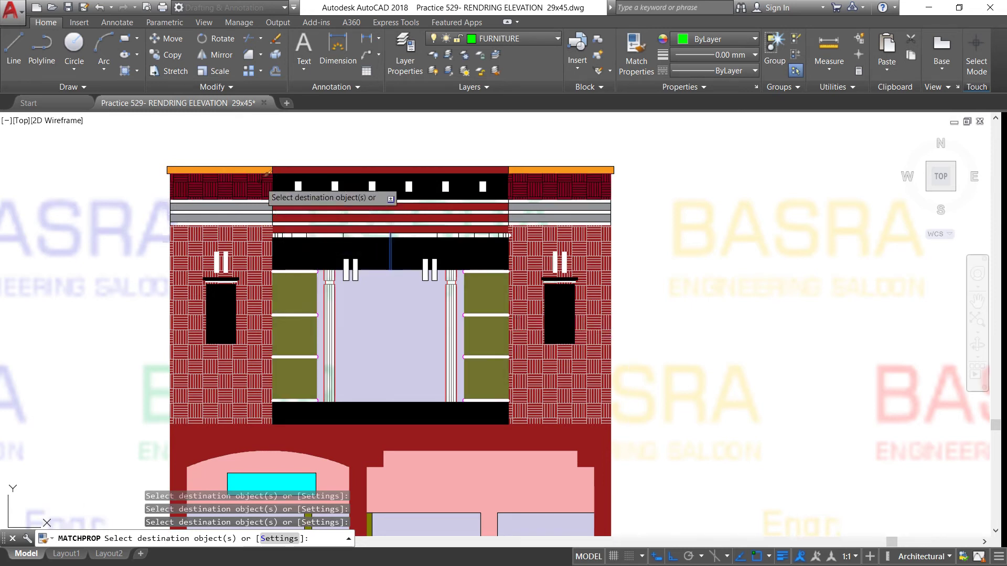
scroll(268, 173, up, 4)
click(255, 162)
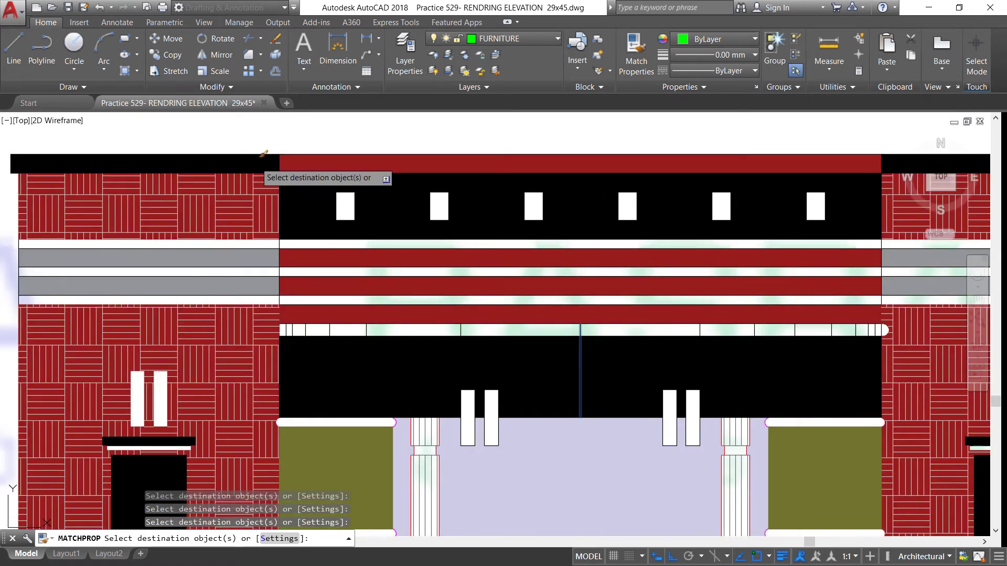
right_click(280, 127)
click(293, 131)
scroll(271, 169, down, 2)
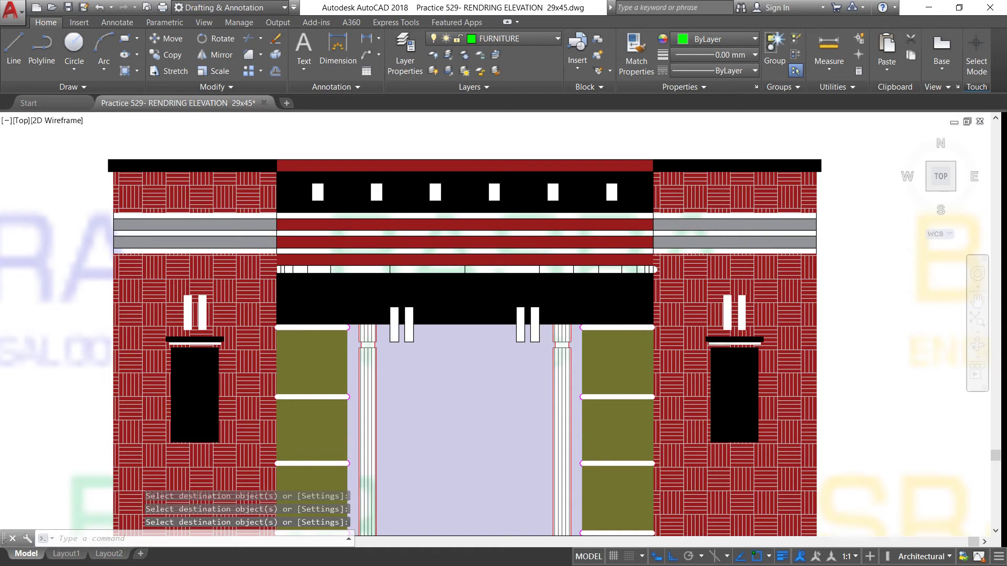
scroll(272, 170, down, 4)
scroll(290, 192, up, 4)
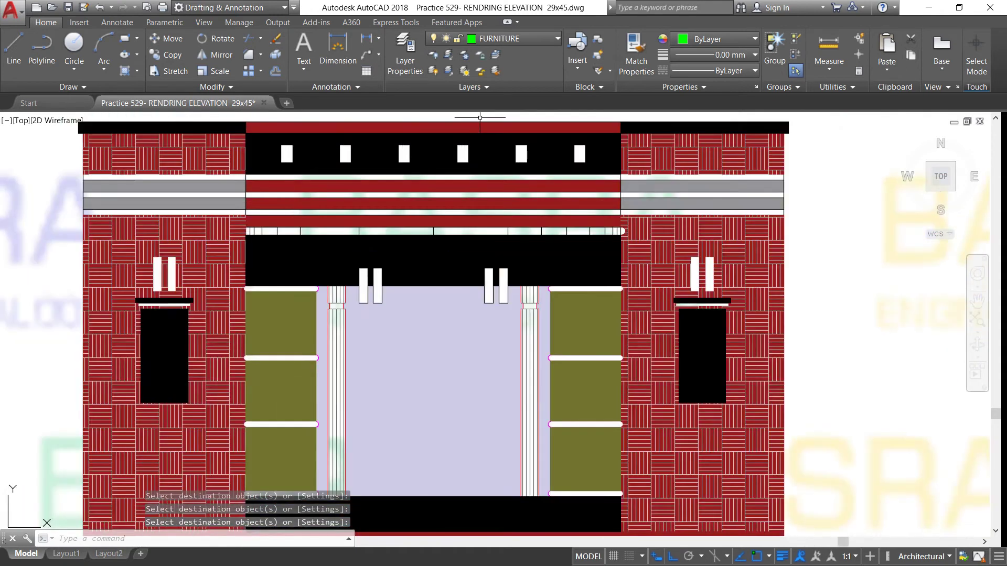
Match the olive column panel fill onto the beam, both side windows and top frieze
click(634, 58)
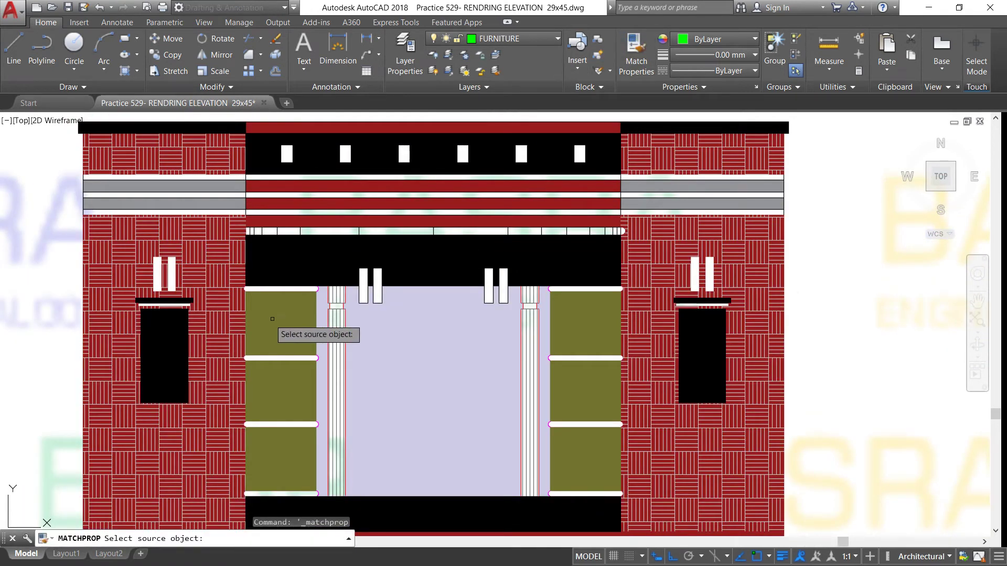
click(584, 325)
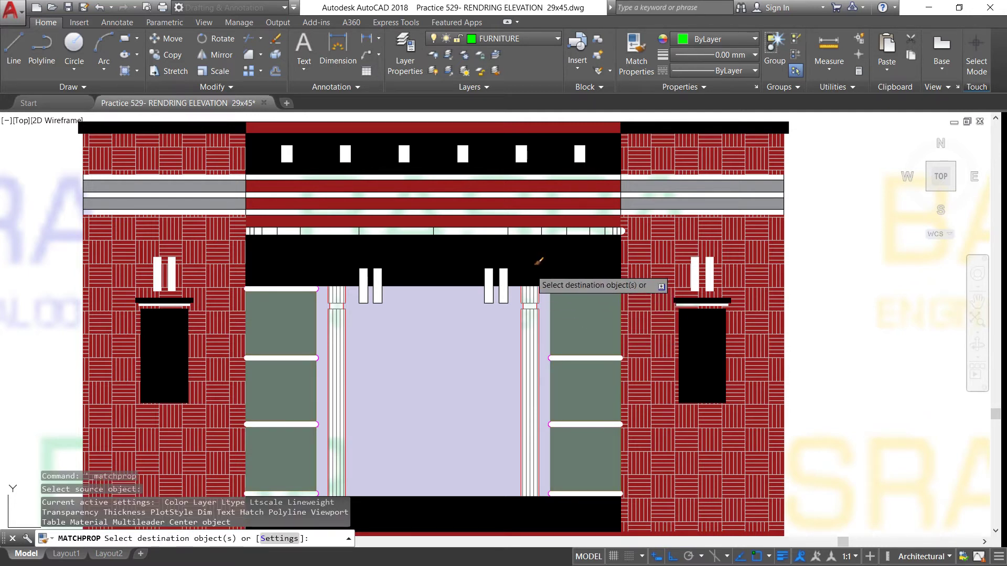
click(455, 274)
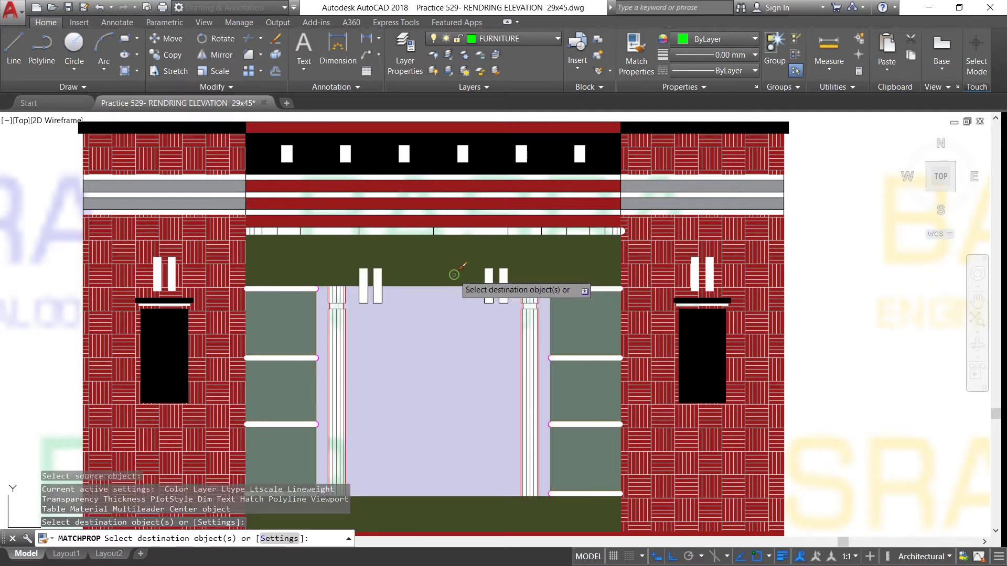
click(679, 344)
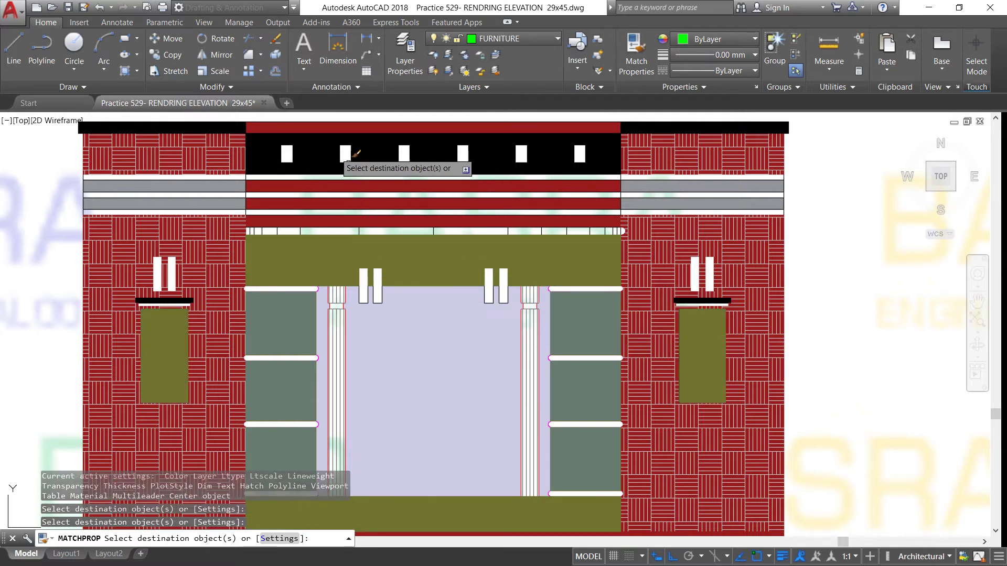
click(214, 251)
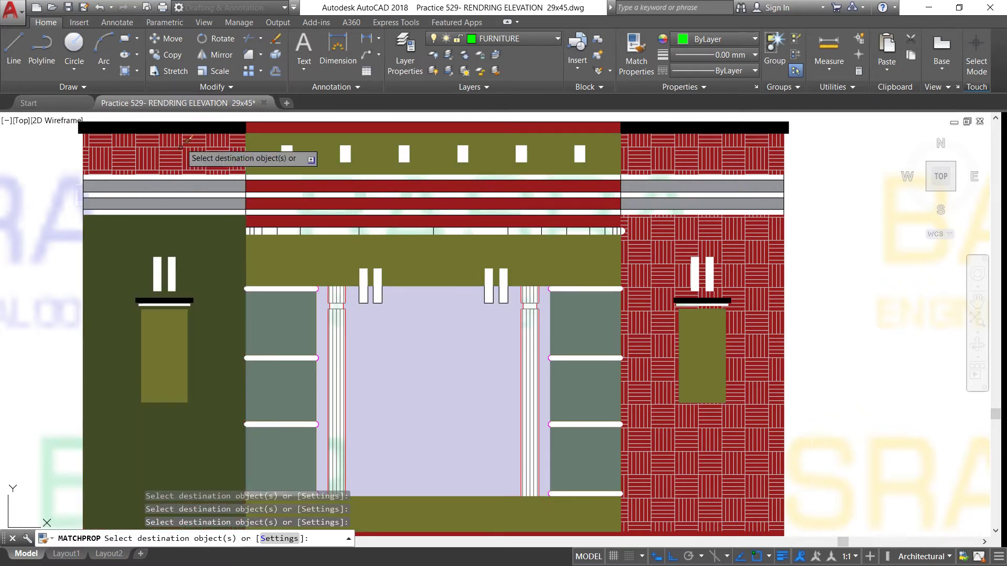
scroll(227, 206, down, 2)
scroll(226, 212, up, 1)
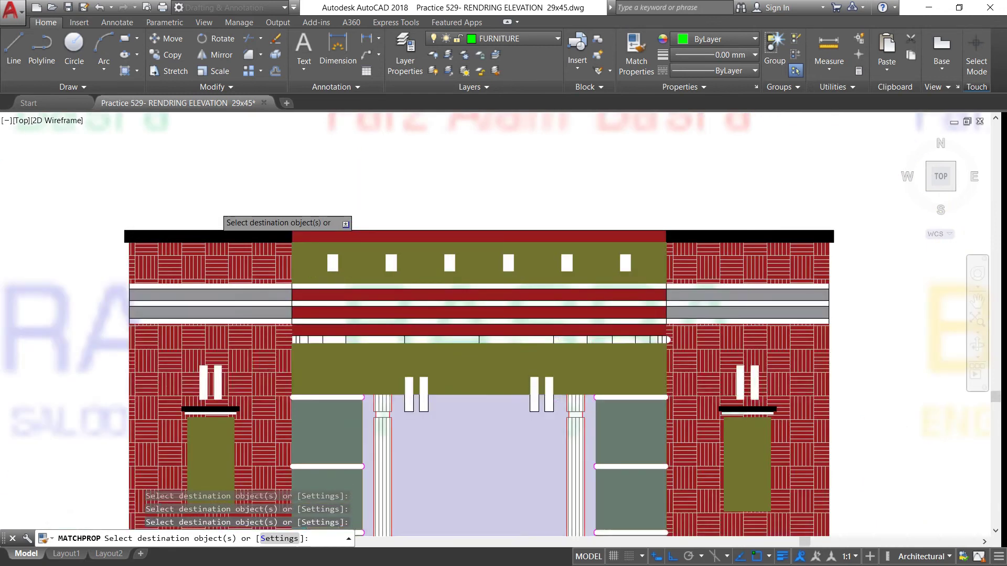
scroll(247, 269, up, 5)
right_click(289, 205)
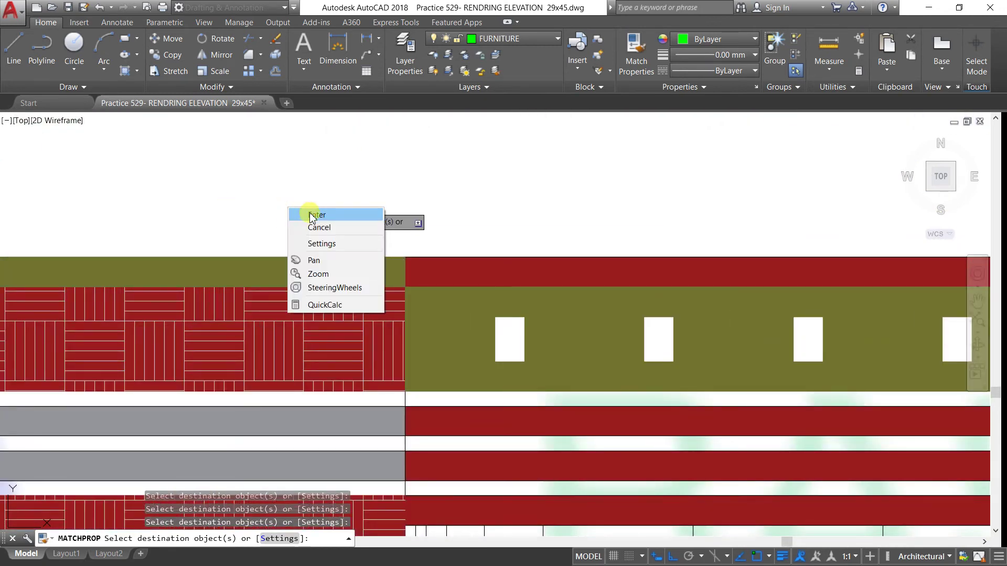
click(304, 210)
scroll(350, 231, down, 1)
scroll(478, 228, down, 2)
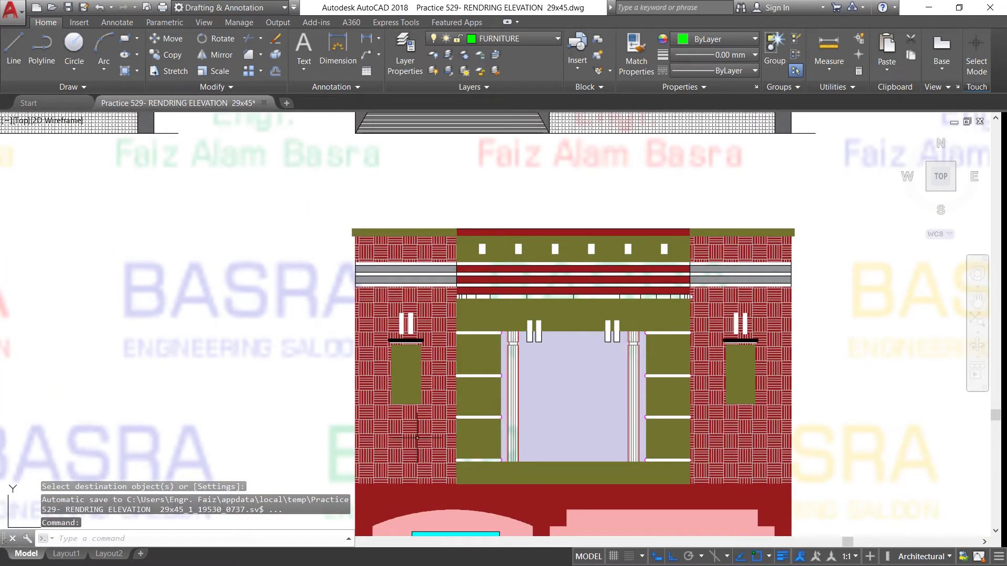
Copy the olive-and-parquet elevation to a new spot and select its left bay wall hatch
scroll(420, 278, down, 2)
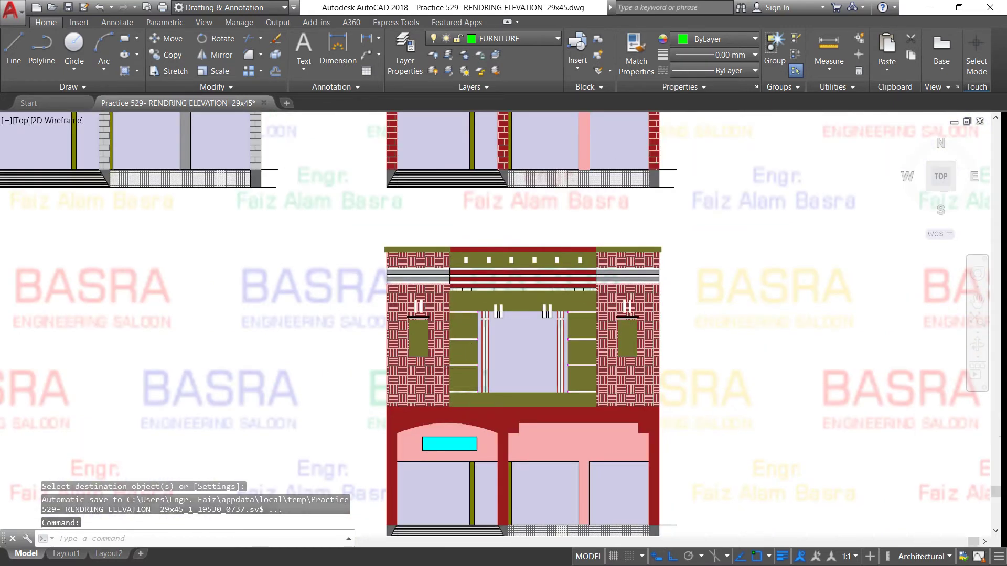
scroll(536, 236, down, 1)
click(168, 54)
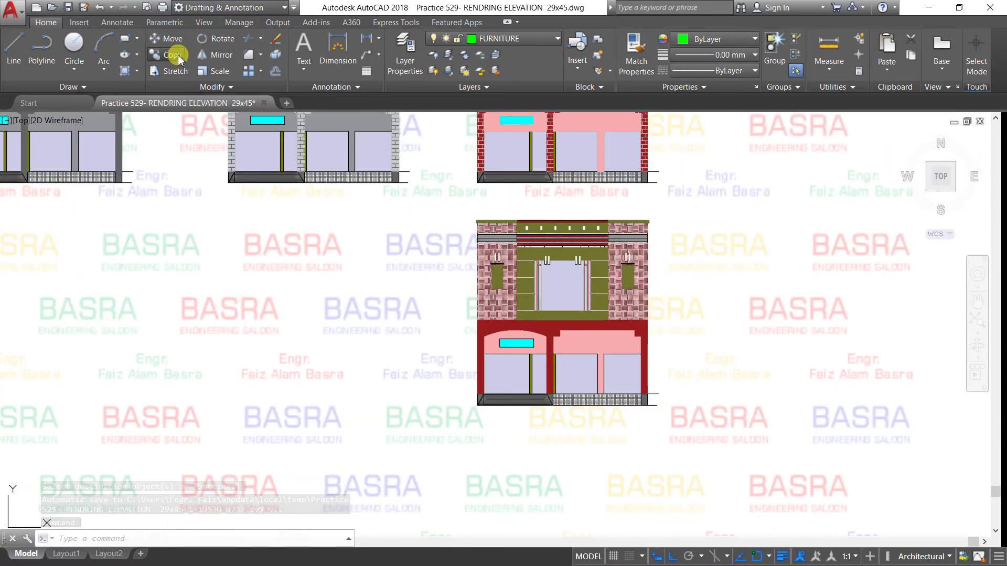
click(451, 208)
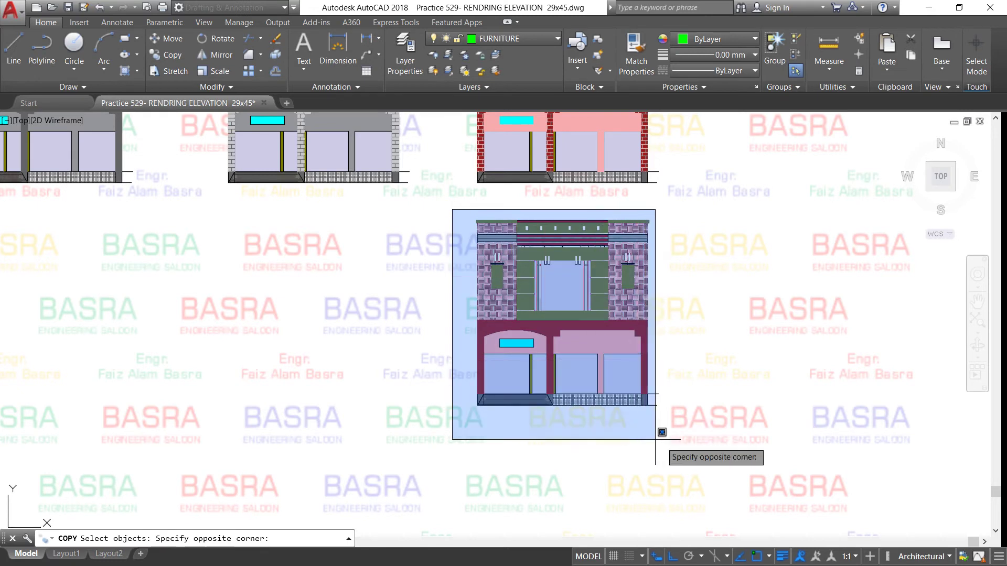
click(695, 451)
key(Return)
click(684, 447)
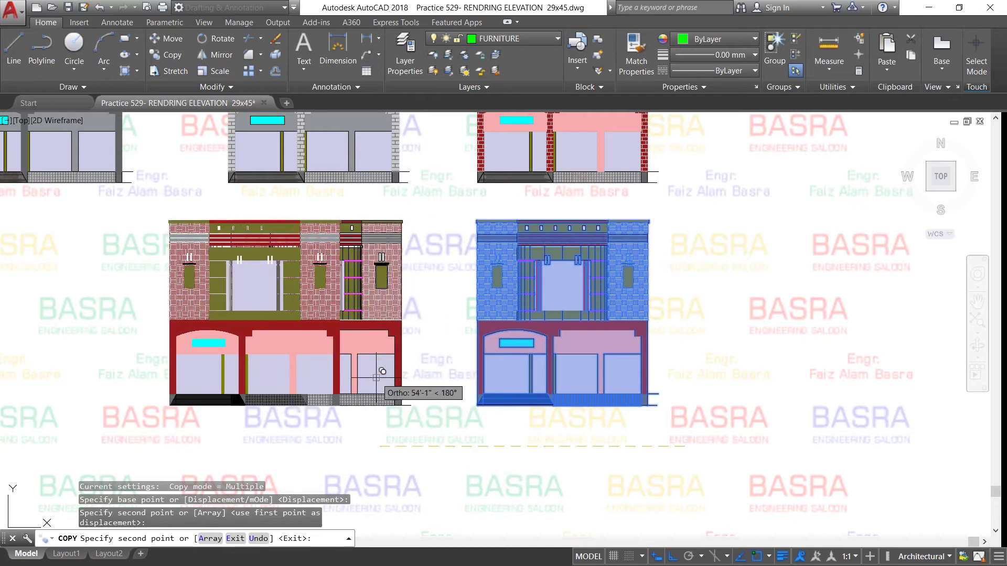
key(Escape)
scroll(270, 245, up, 4)
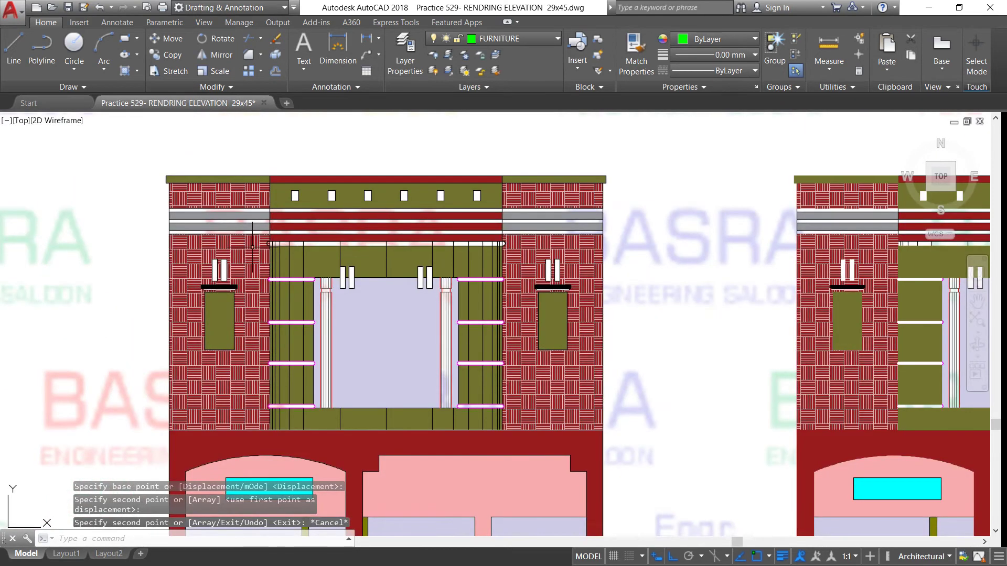
click(252, 247)
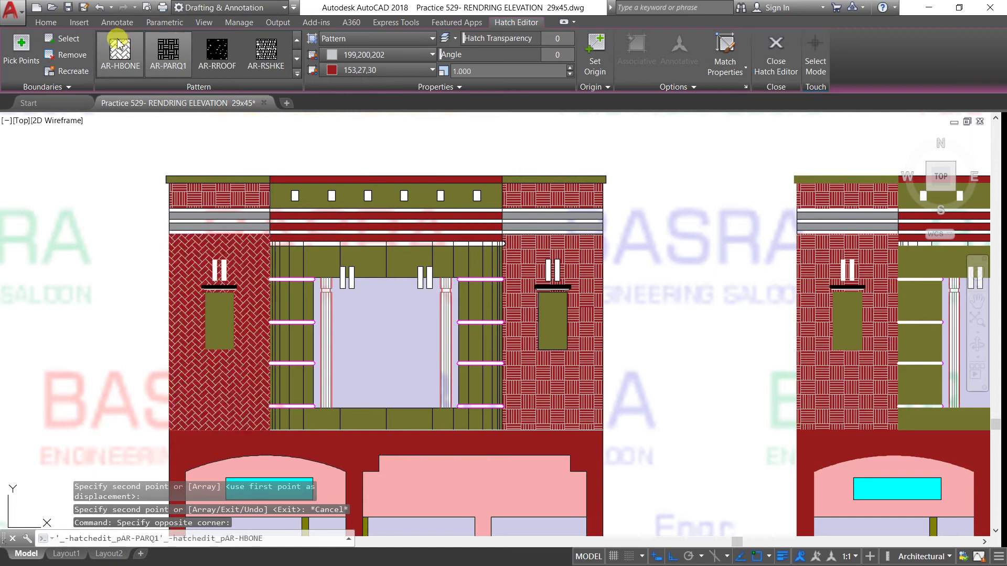
Change the copy's left wall hatch to ANSI37 at scale 100 and 45° angle
scroll(125, 52, up, 1)
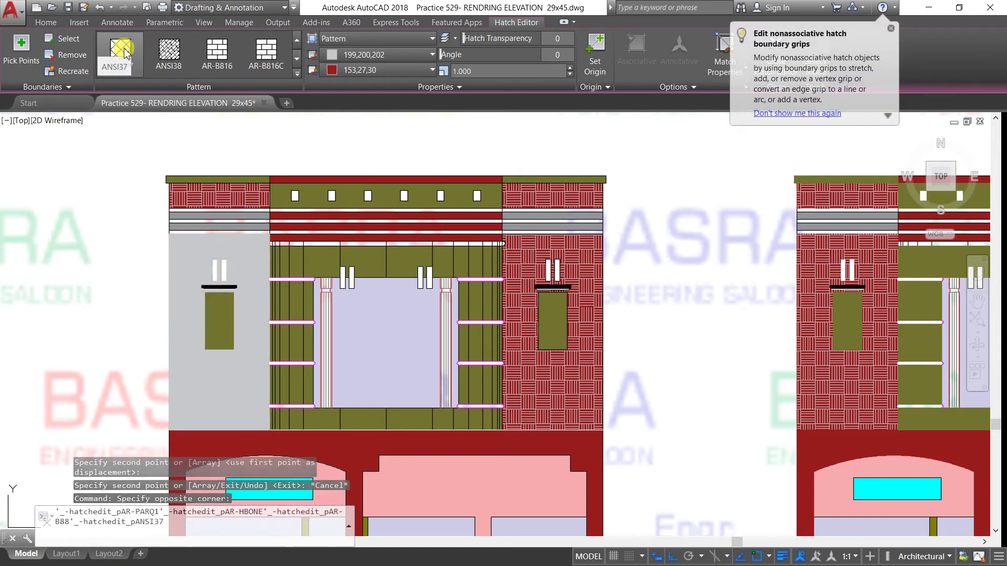
click(125, 52)
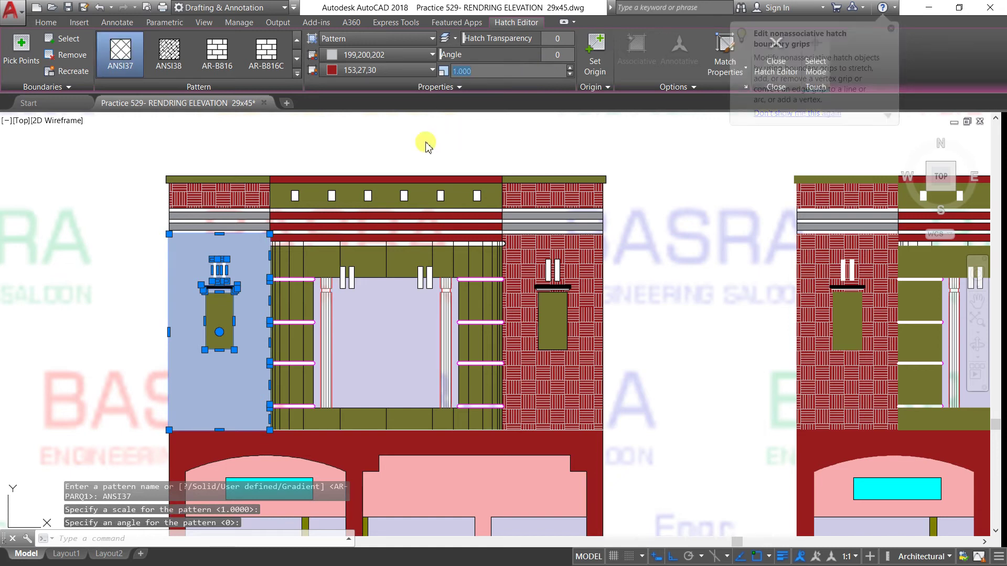
text(100)
key(Return)
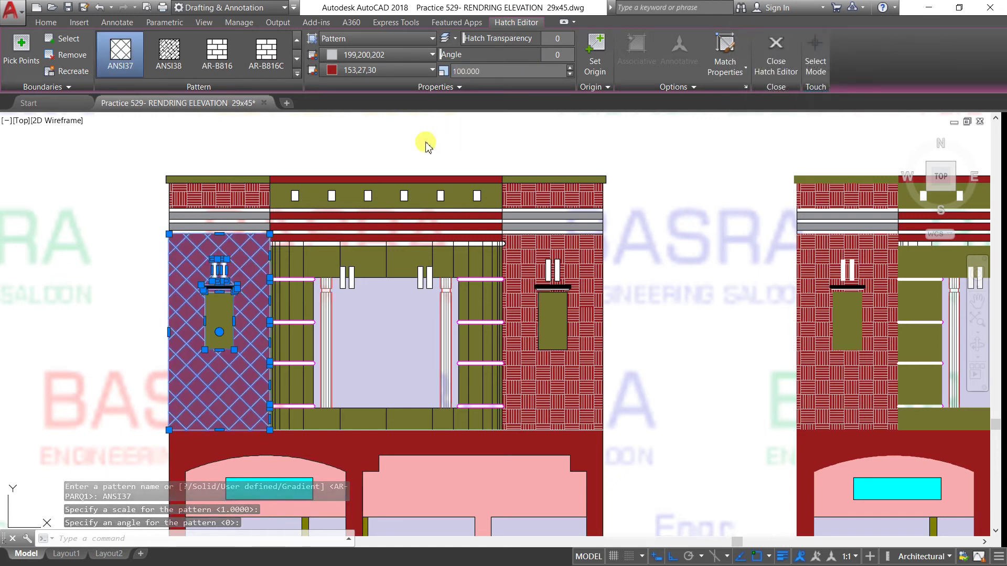
click(558, 55)
text(45)
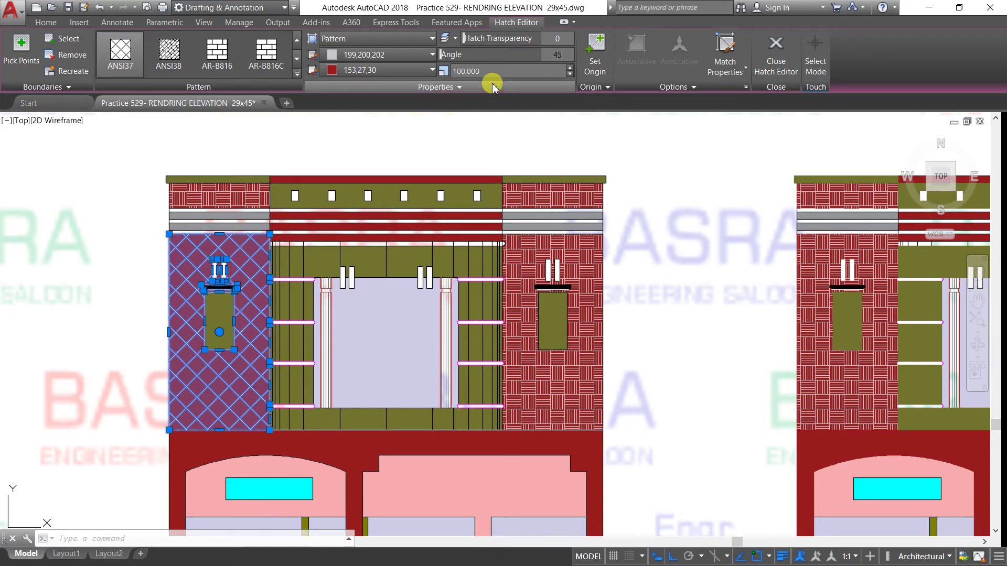
key(Return)
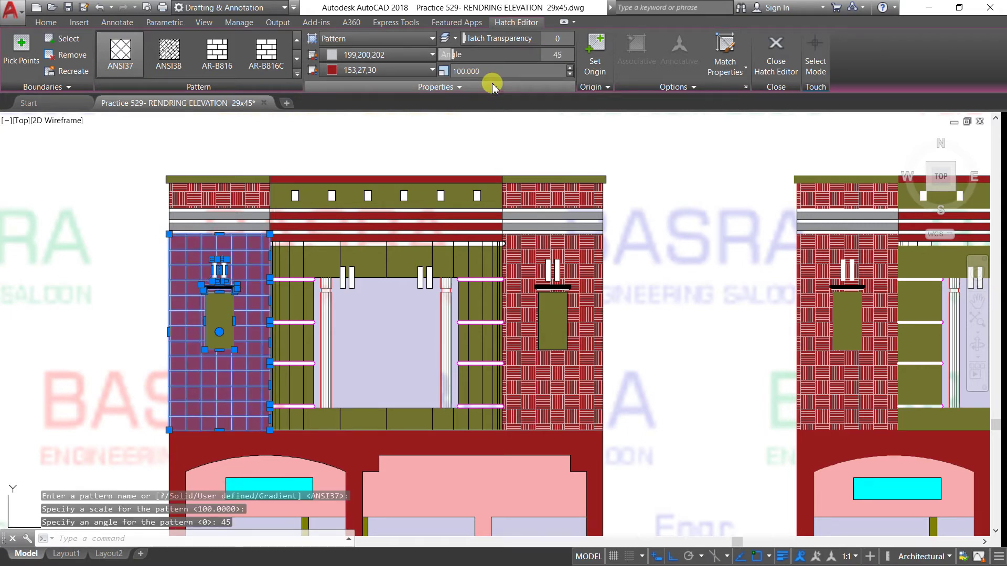
key(Escape)
Zoom in and out across the elevation variants to bring the red one into view
scroll(180, 339, up, 2)
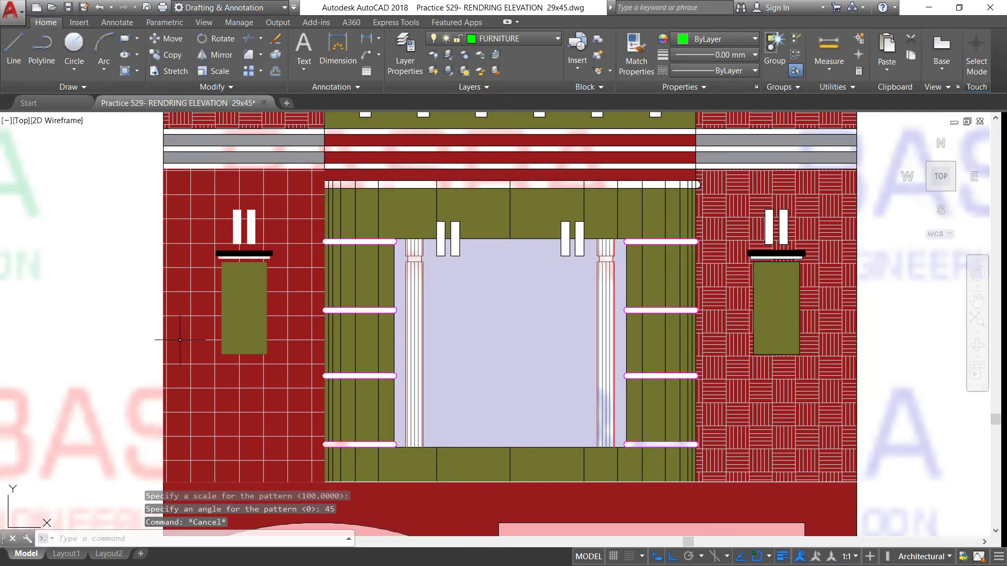
scroll(204, 285, down, 2)
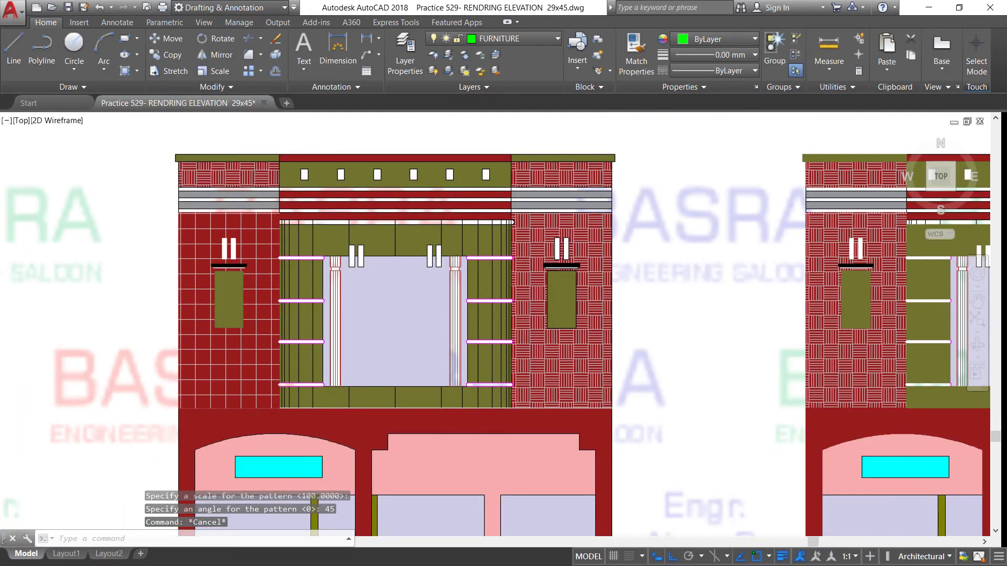
scroll(262, 314, down, 4)
scroll(221, 243, down, 2)
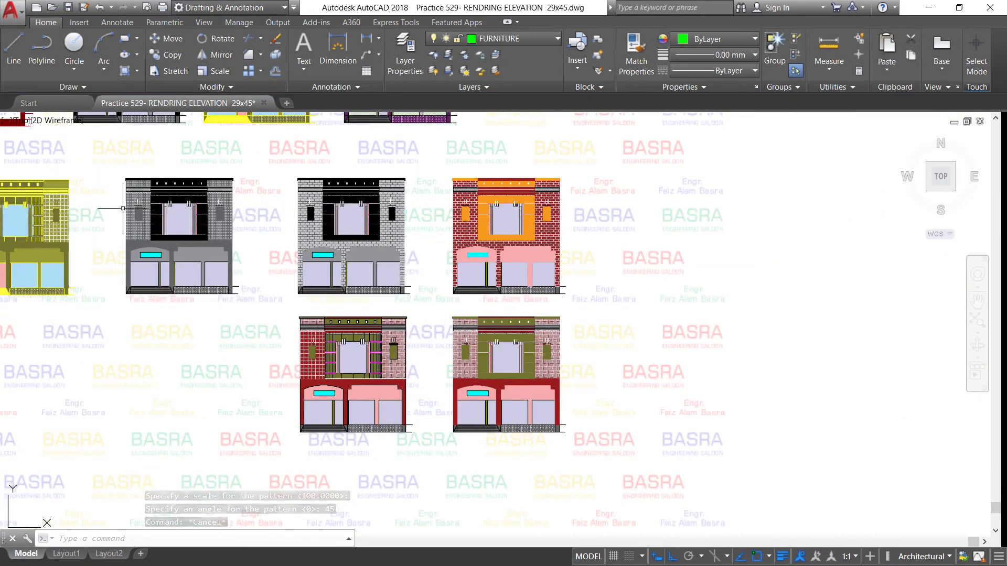
scroll(221, 243, down, 2)
scroll(140, 259, up, 2)
scroll(145, 246, up, 4)
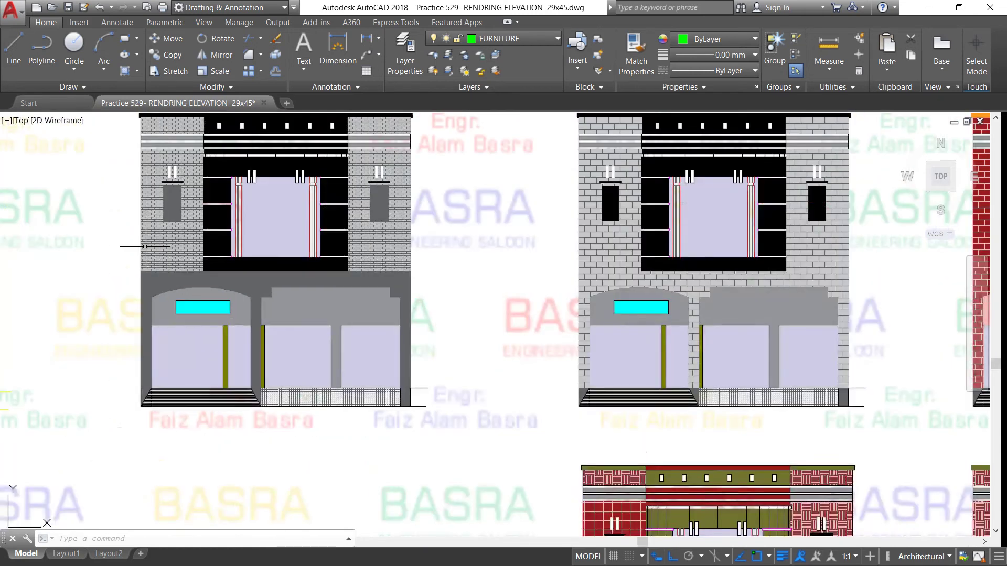
scroll(128, 235, down, 4)
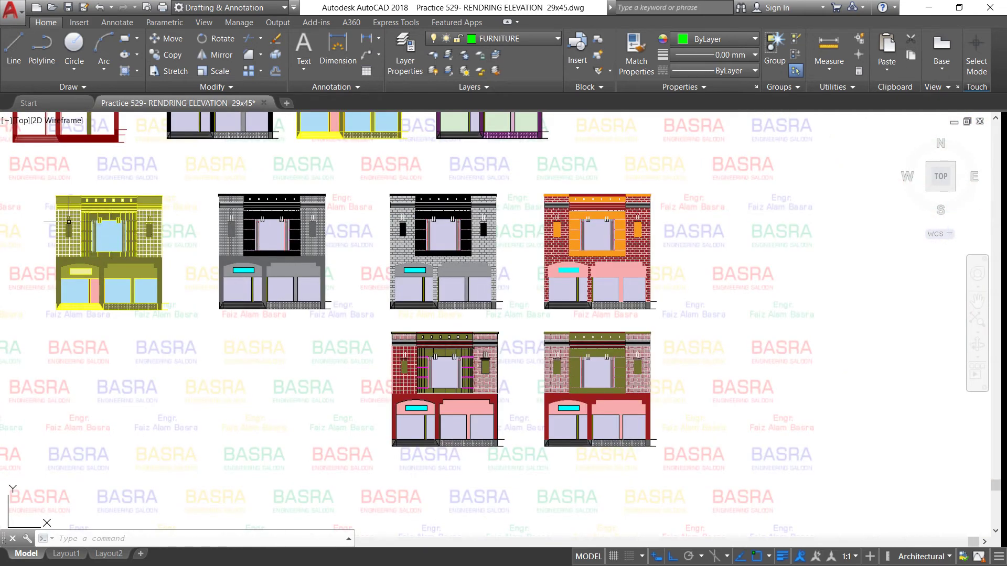
scroll(69, 222, up, 3)
scroll(69, 222, up, 1)
scroll(39, 211, down, 4)
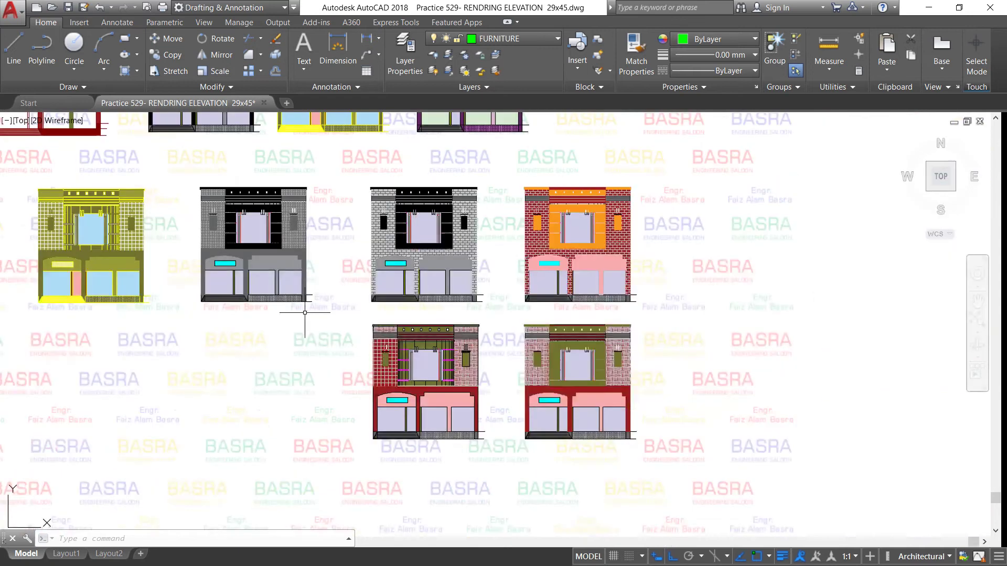
scroll(462, 404, up, 5)
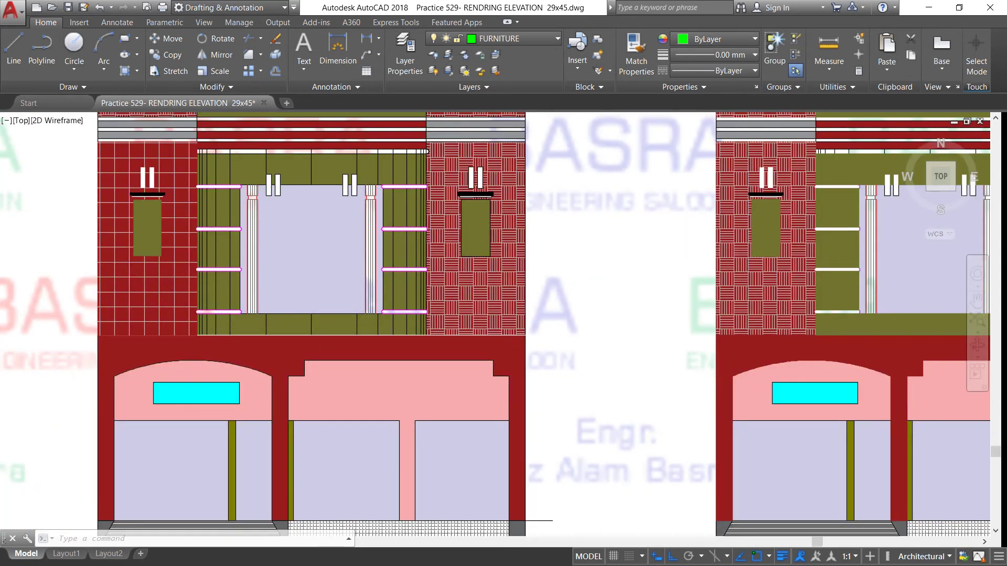
scroll(437, 357, down, 2)
scroll(240, 150, up, 2)
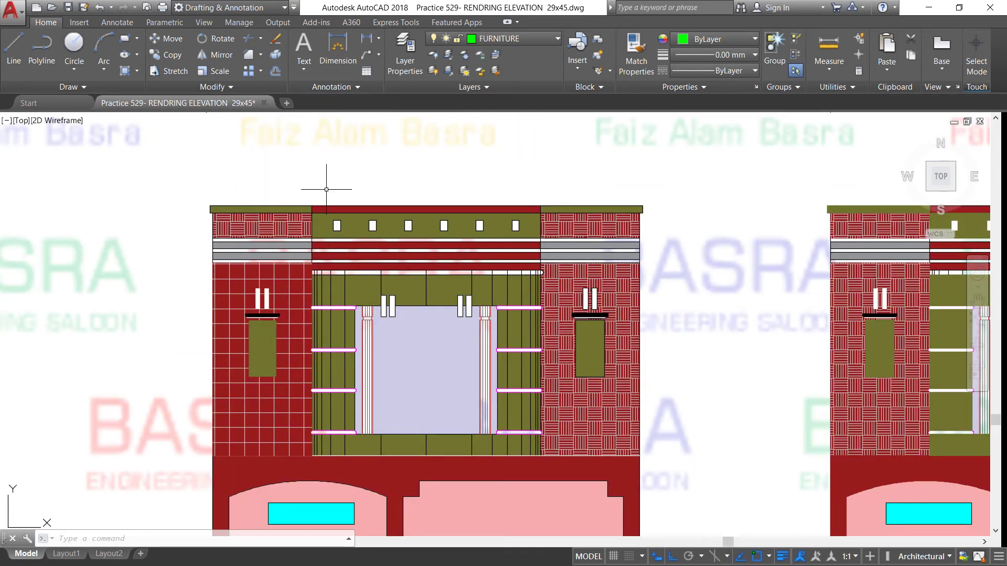
Match the left wall's red ANSI37 tile hatch onto the right wall panel
click(643, 62)
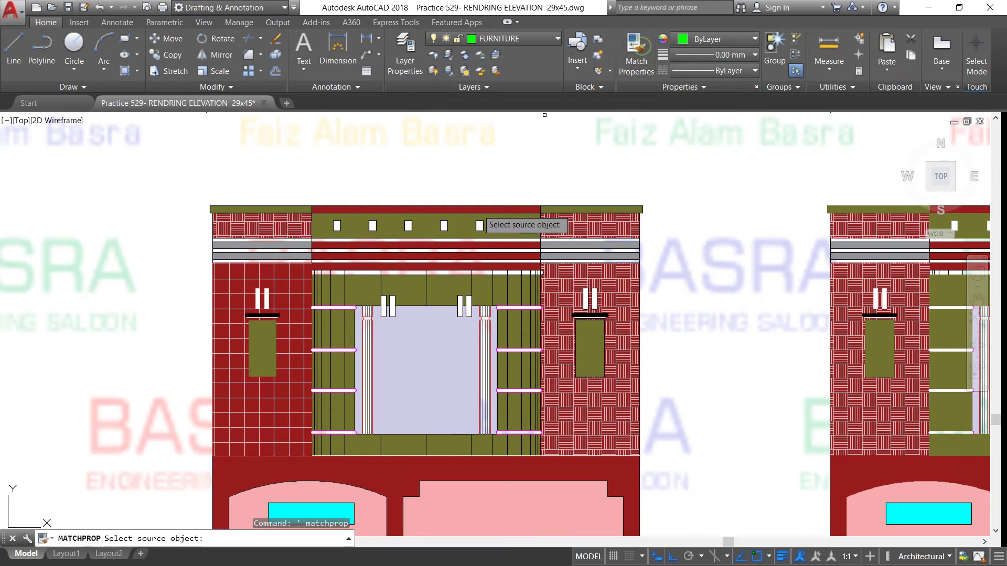
click(271, 287)
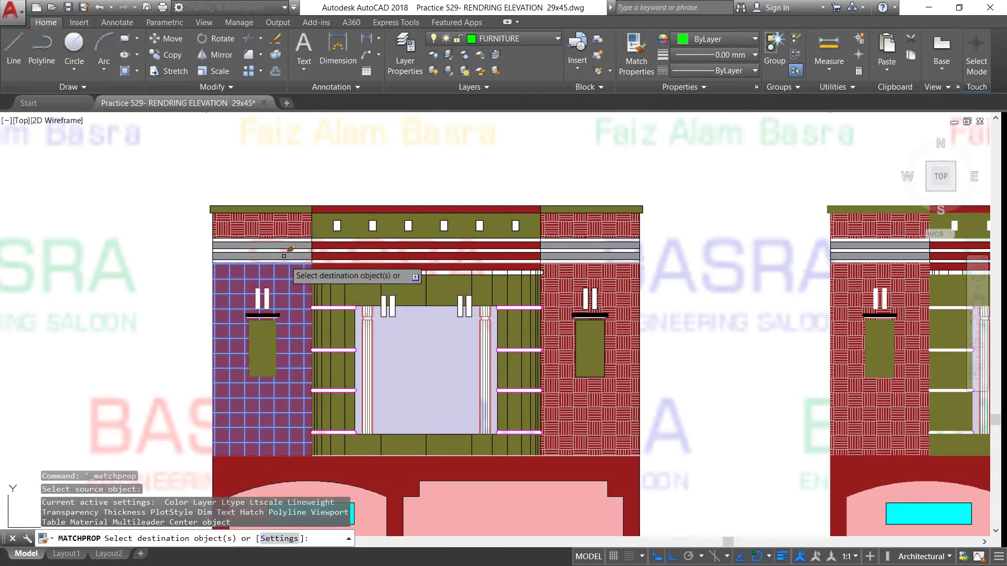
click(566, 291)
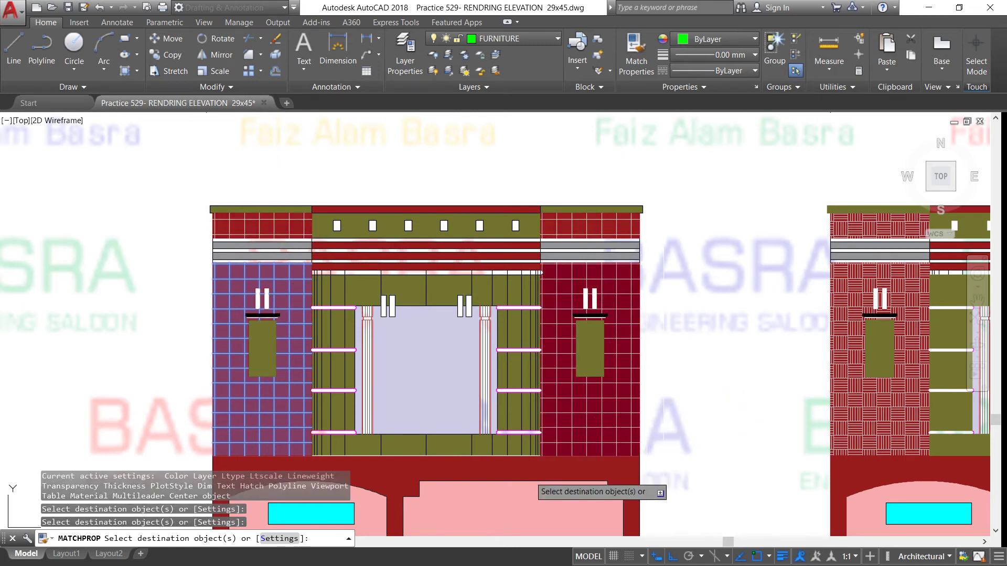
scroll(529, 472, up, 2)
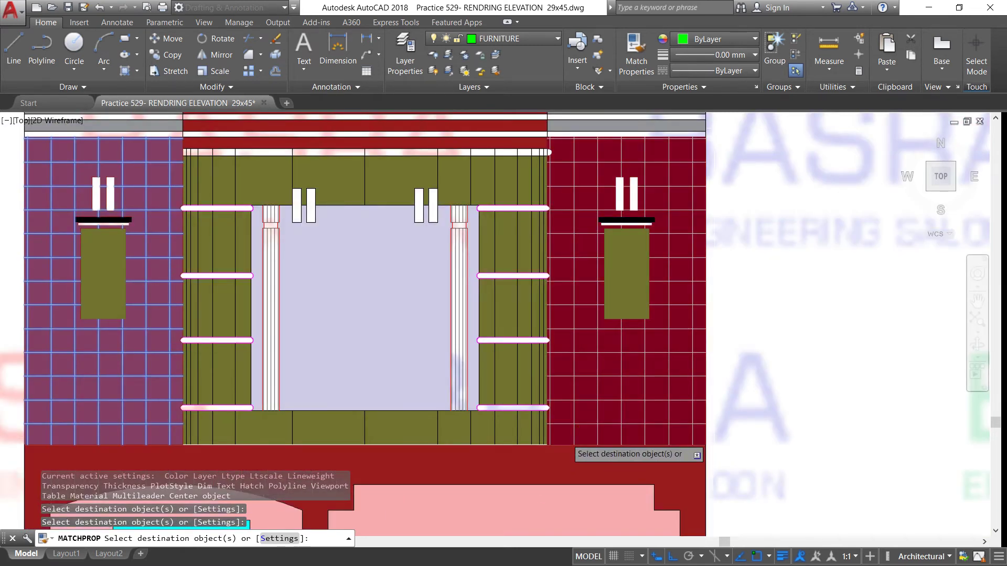
scroll(557, 441, down, 2)
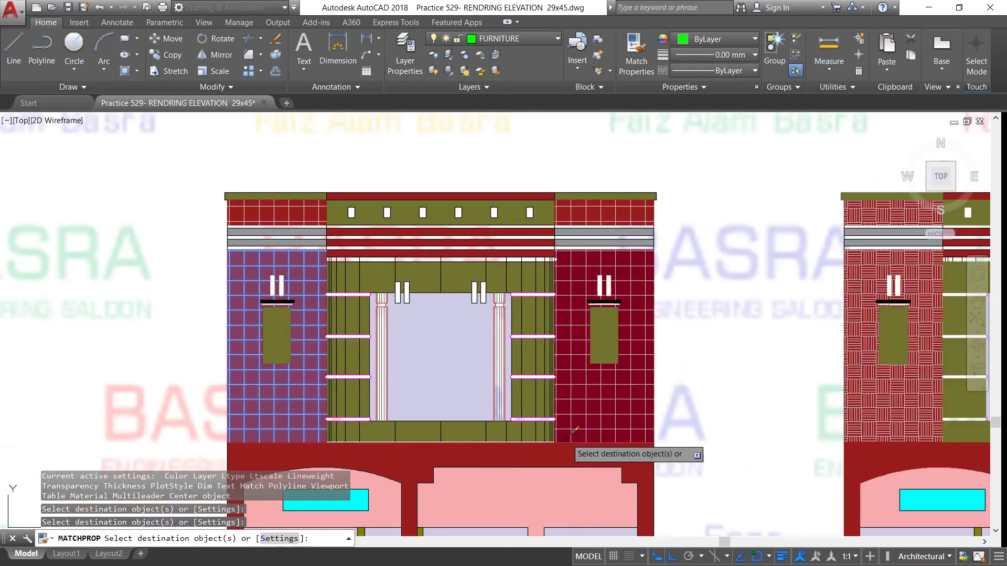
right_click(697, 395)
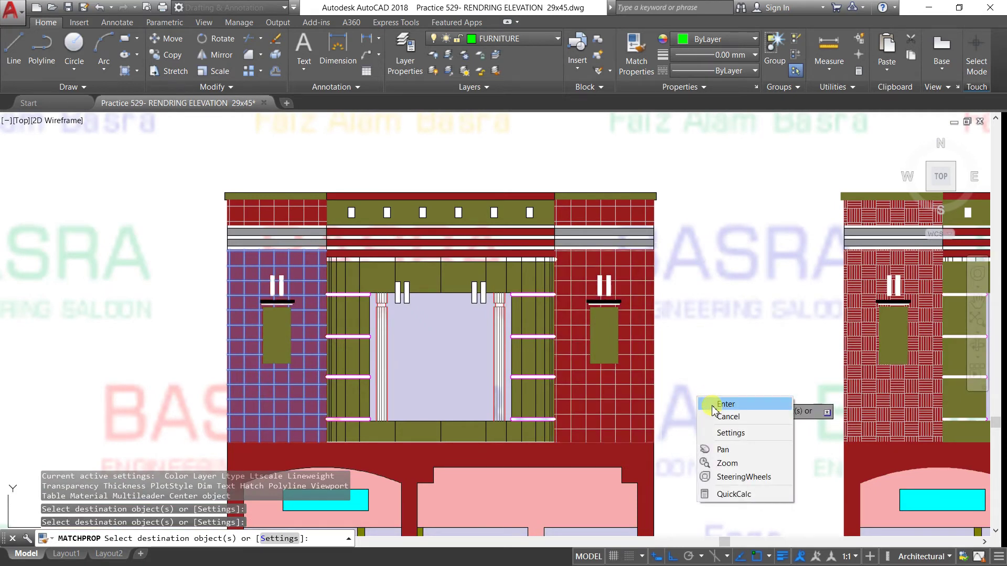
click(714, 407)
scroll(389, 324, up, 2)
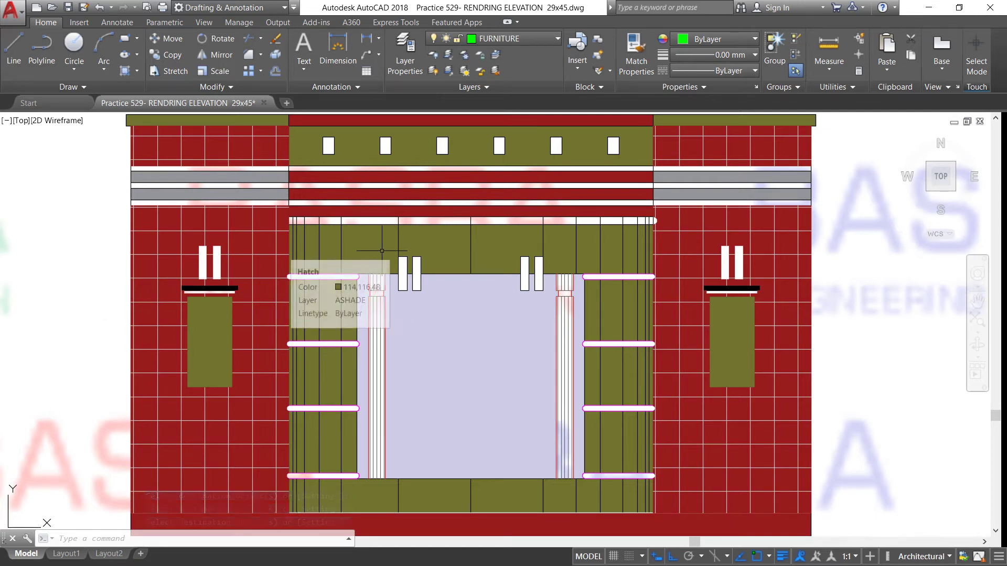
scroll(403, 242, down, 2)
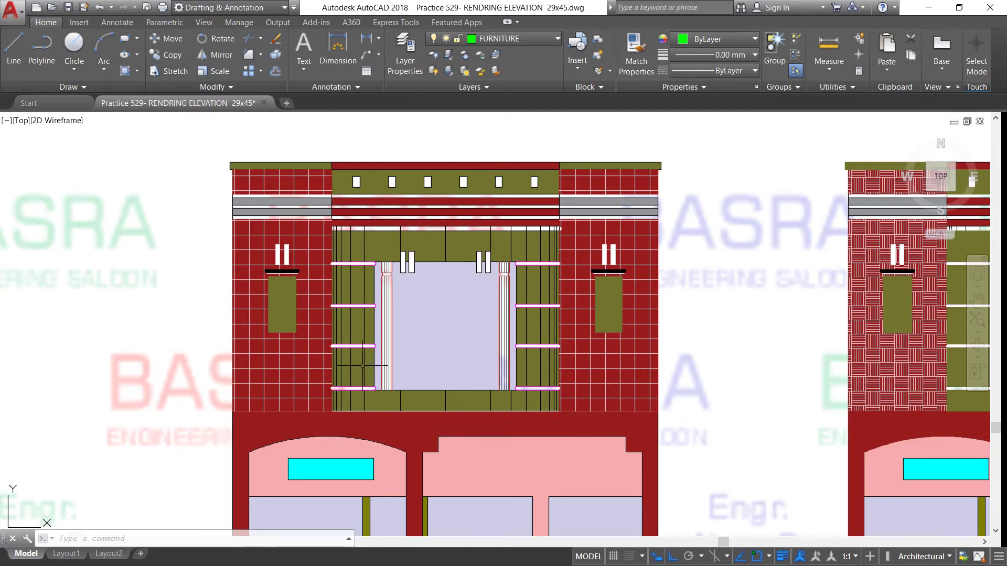
scroll(403, 236, down, 2)
scroll(403, 236, down, 2)
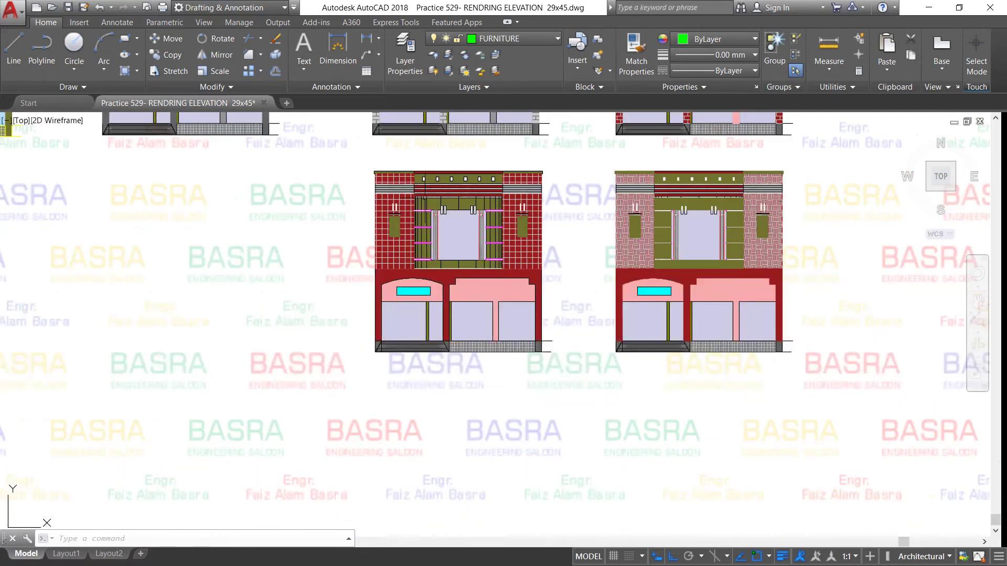
scroll(426, 161, up, 2)
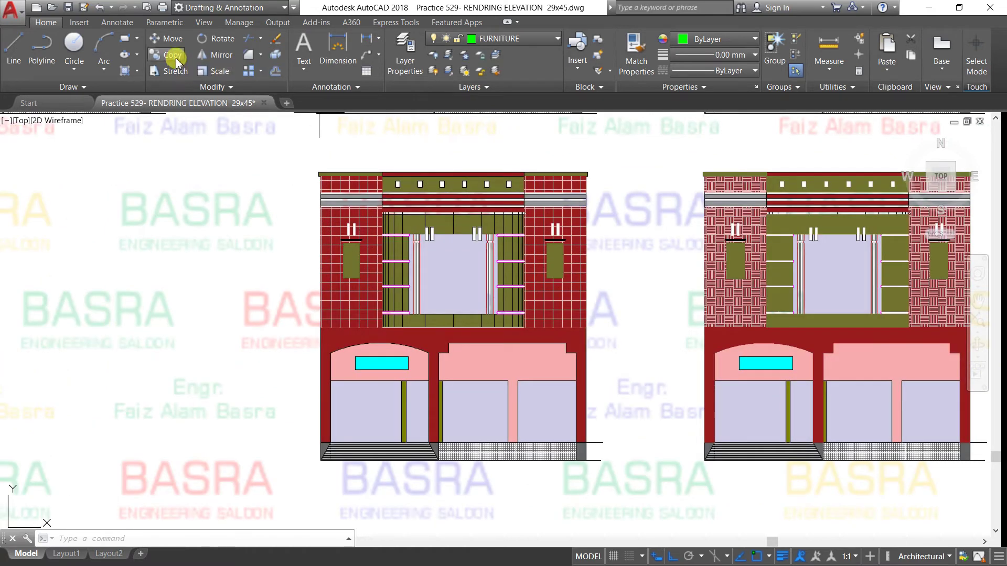
Window-select the left elevation and set its fills to white 255,255,255
click(257, 145)
click(644, 491)
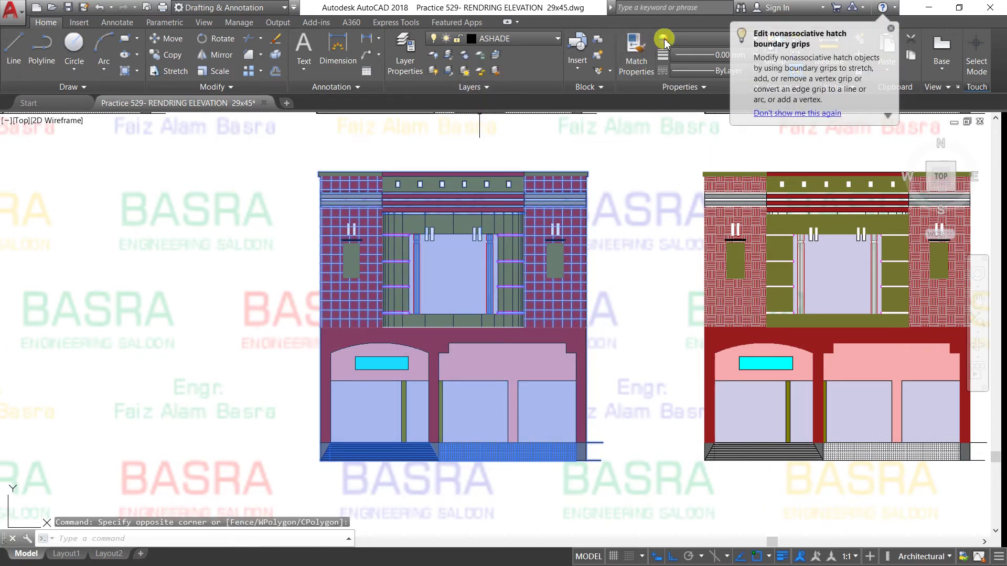
click(700, 39)
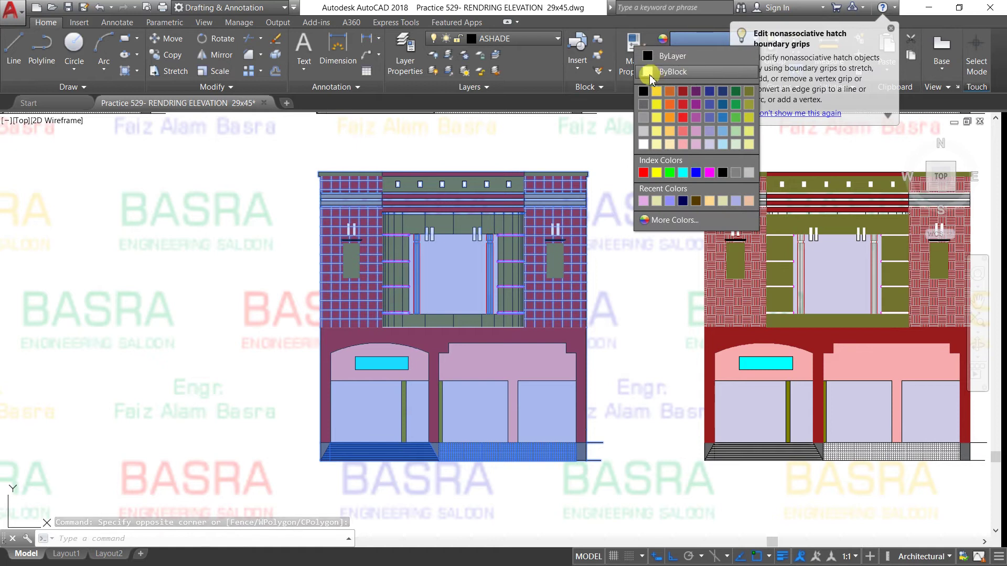
click(643, 143)
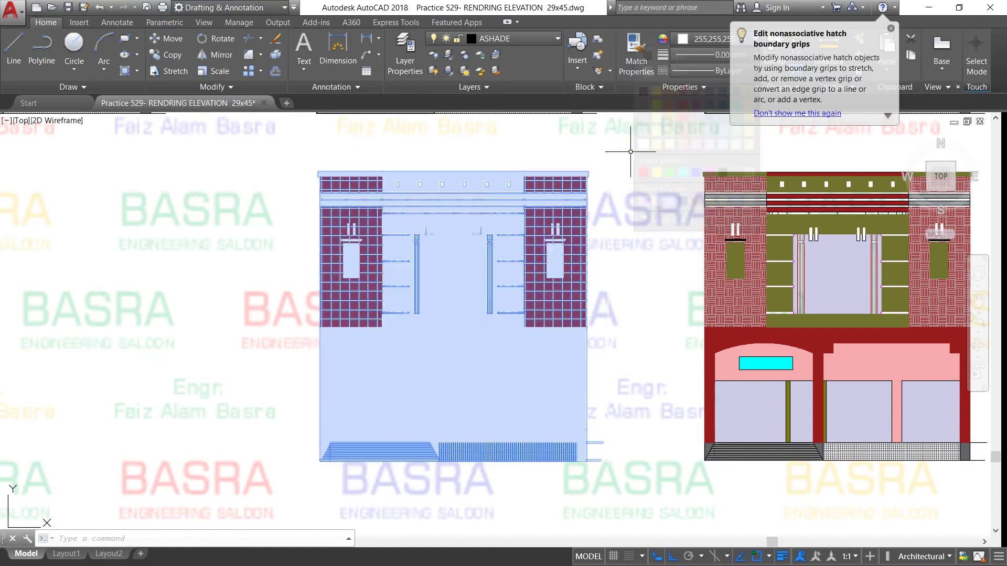
click(236, 142)
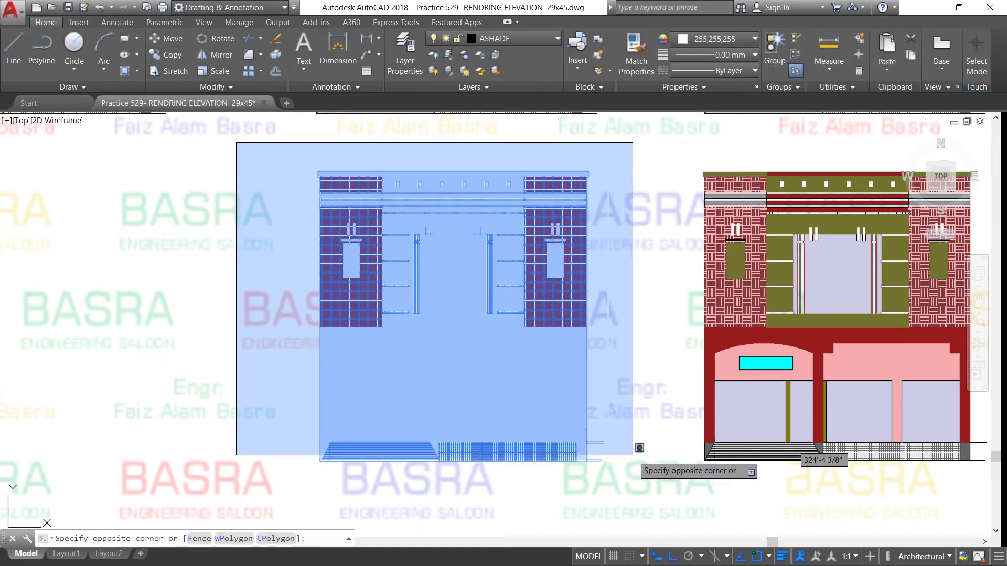
click(655, 504)
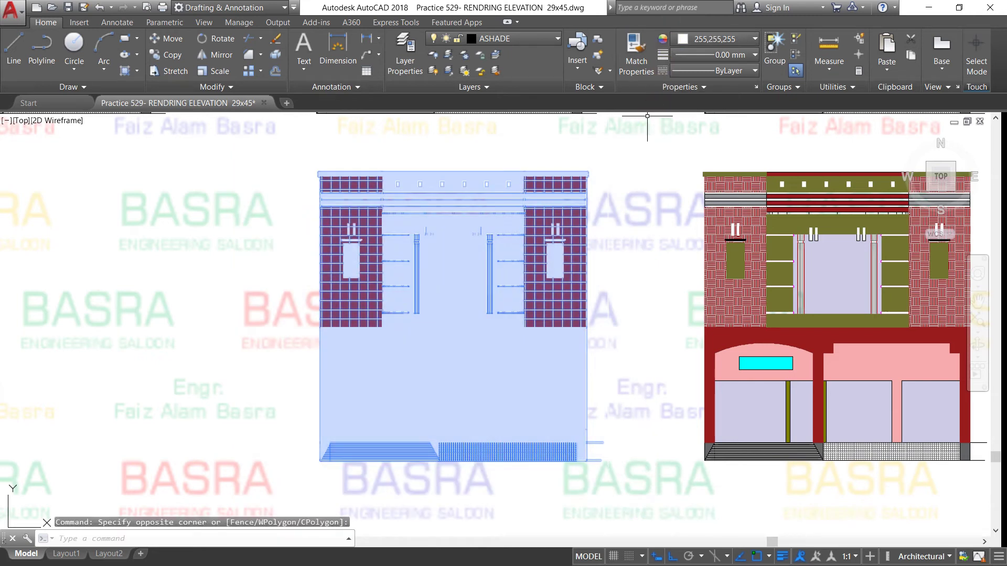
click(754, 41)
click(648, 143)
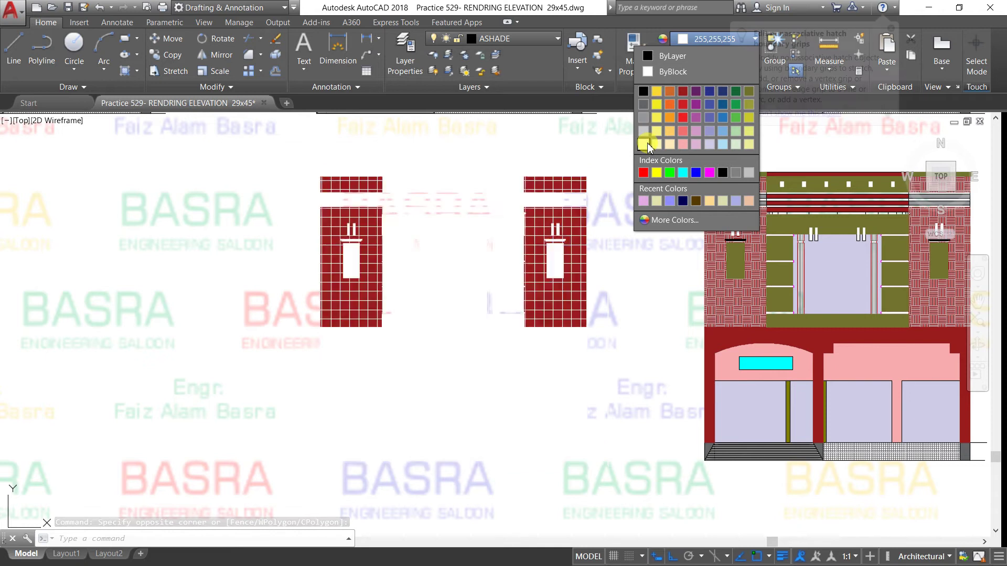
key(Escape)
key(Escape)
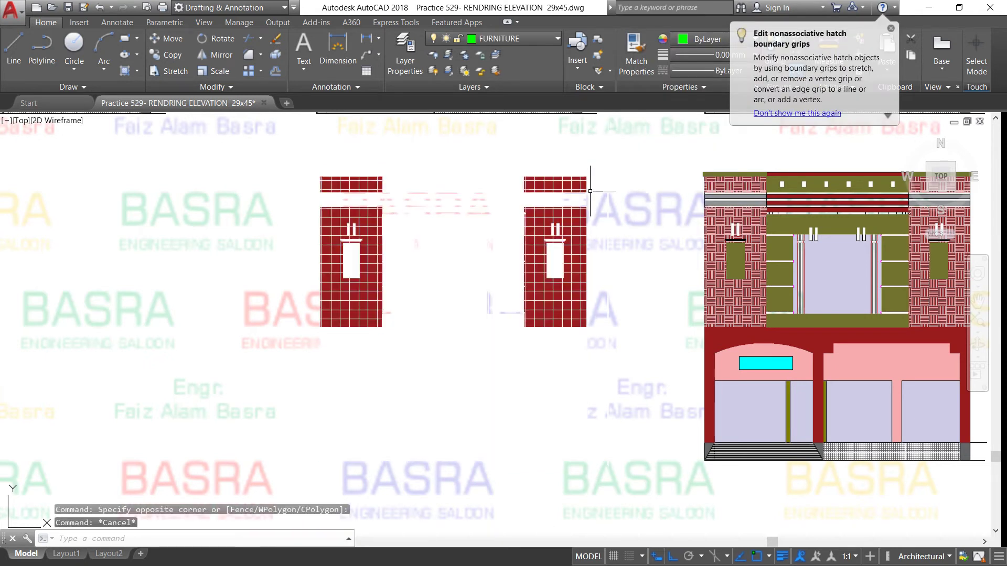
Start Match Properties, then cancel it with Esc
scroll(465, 242, up, 2)
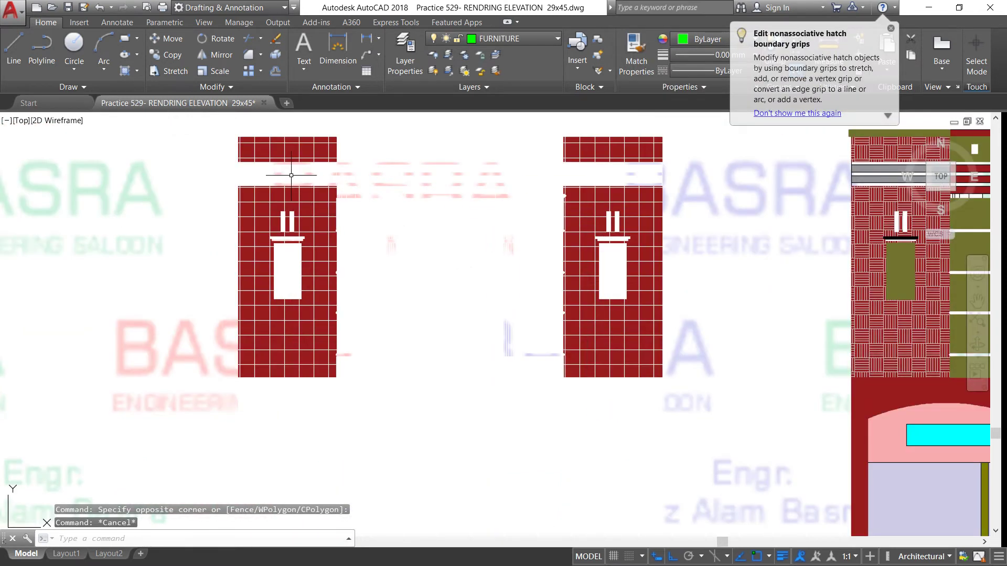
scroll(291, 175, down, 2)
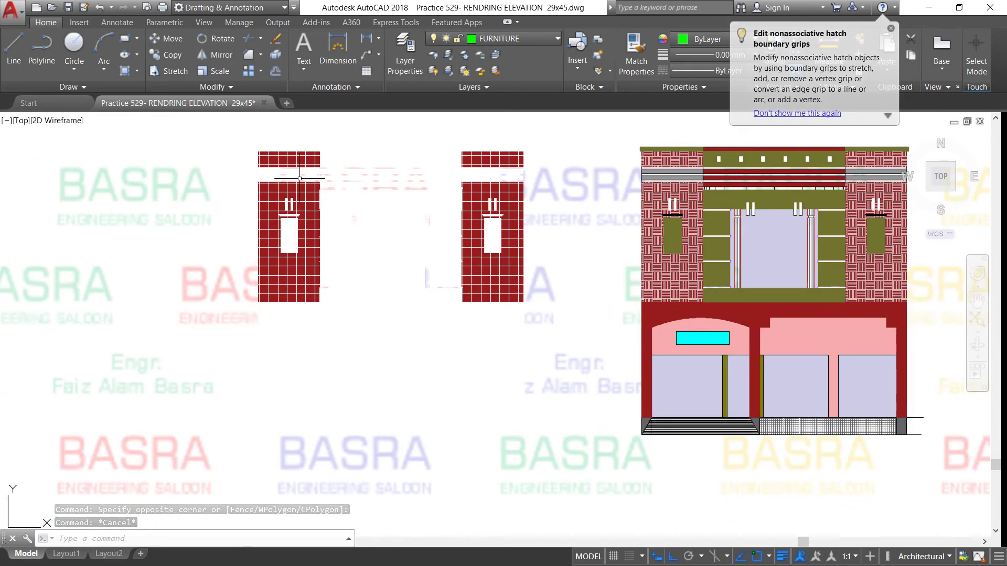
scroll(412, 178, up, 2)
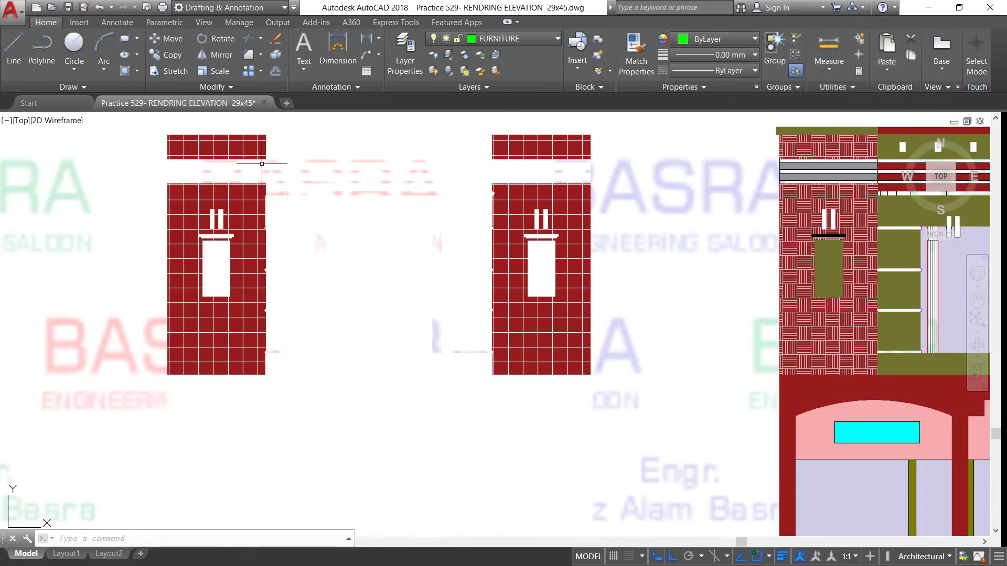
scroll(240, 150, up, 2)
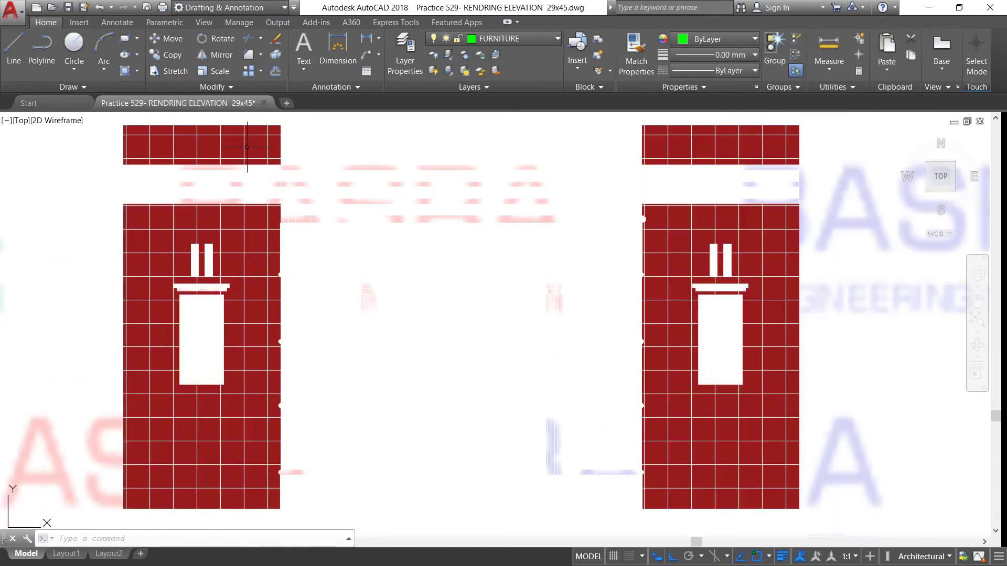
click(641, 45)
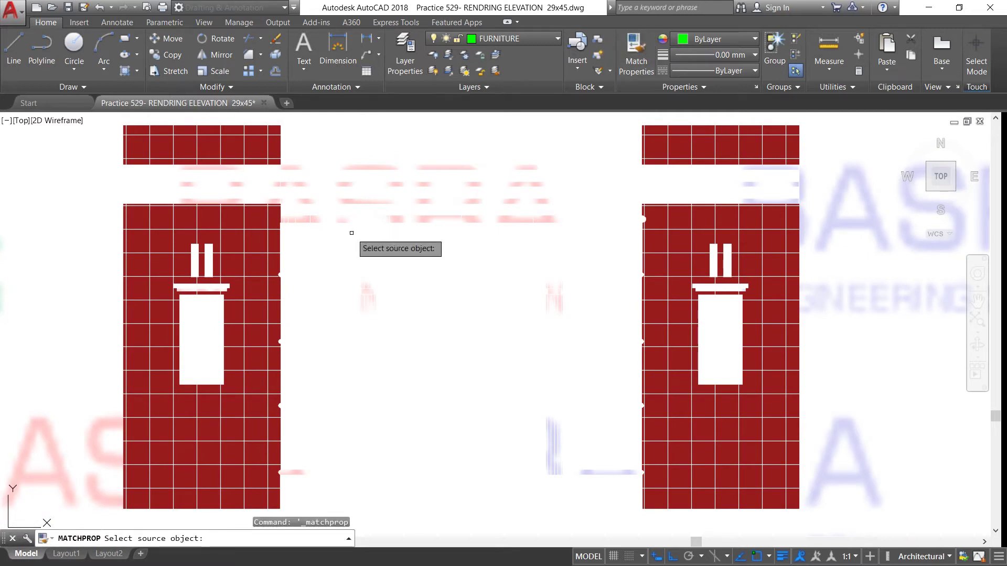
key(Escape)
Match the red tile hatch onto the right pillar, lower beam, arch area, lower openings and facade rectangle
scroll(305, 242, down, 2)
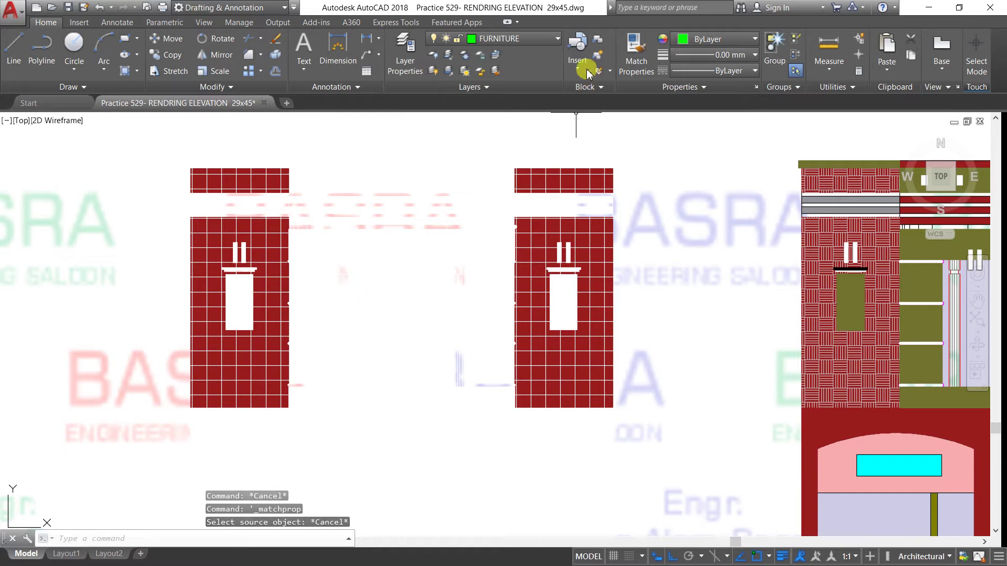
click(639, 47)
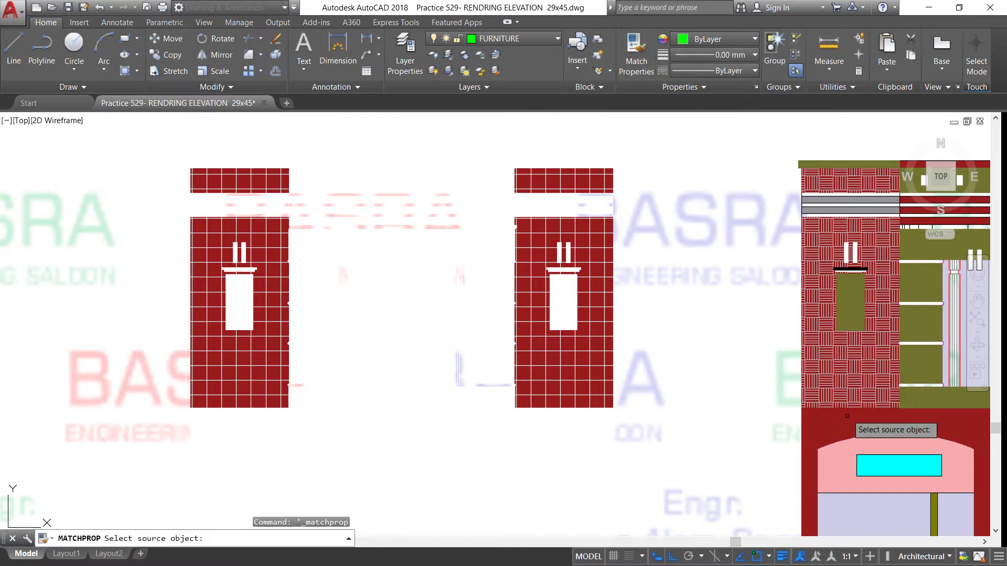
click(844, 420)
click(557, 404)
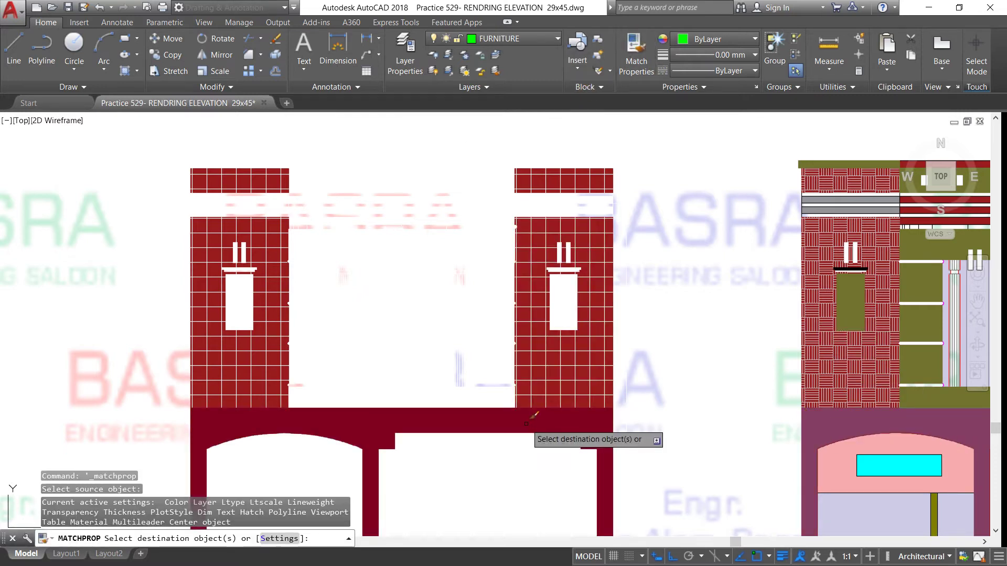
click(494, 436)
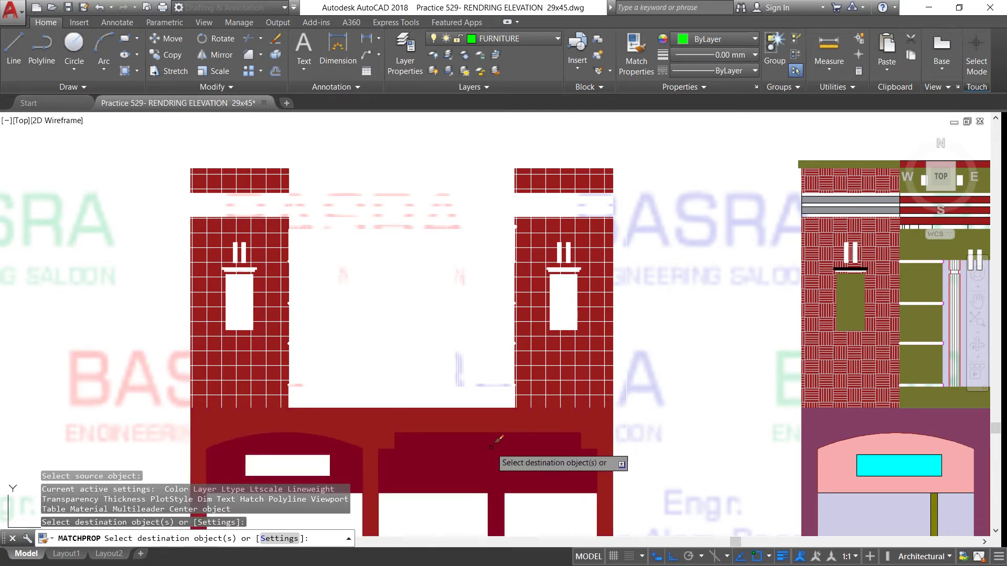
click(480, 447)
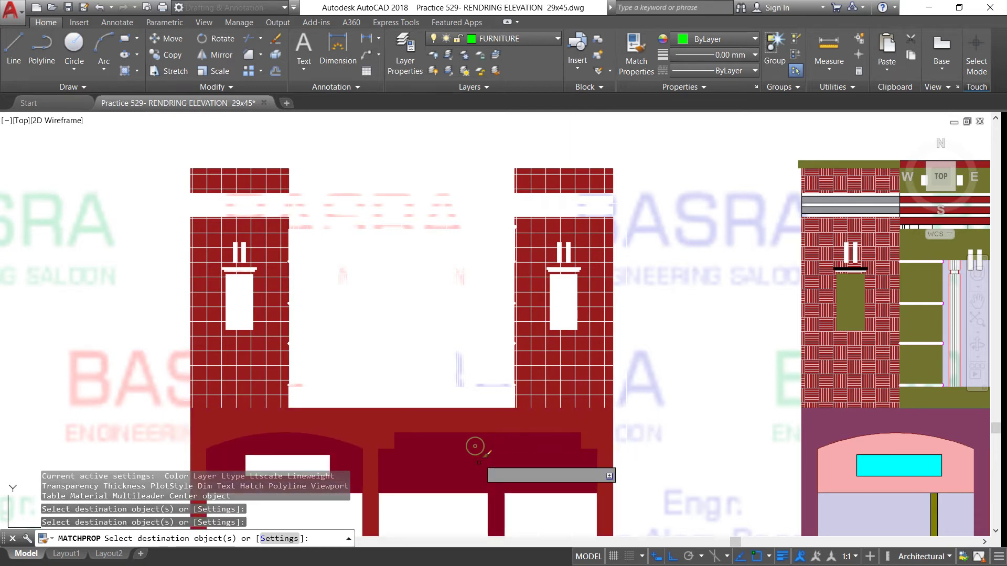
click(464, 509)
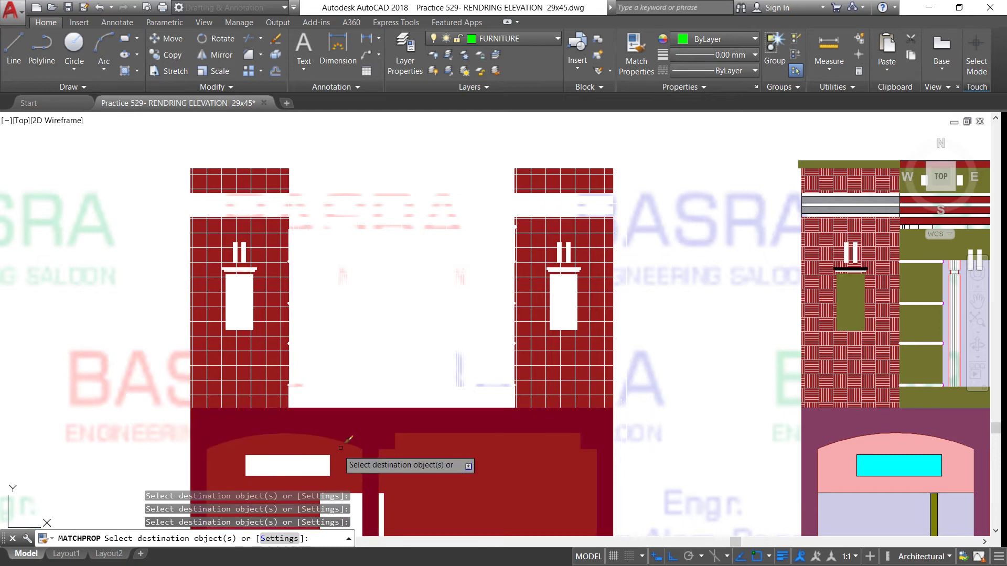
click(308, 463)
Apply the red tile hatch to the centre band and both upper bands, then end matching
scroll(398, 242, down, 2)
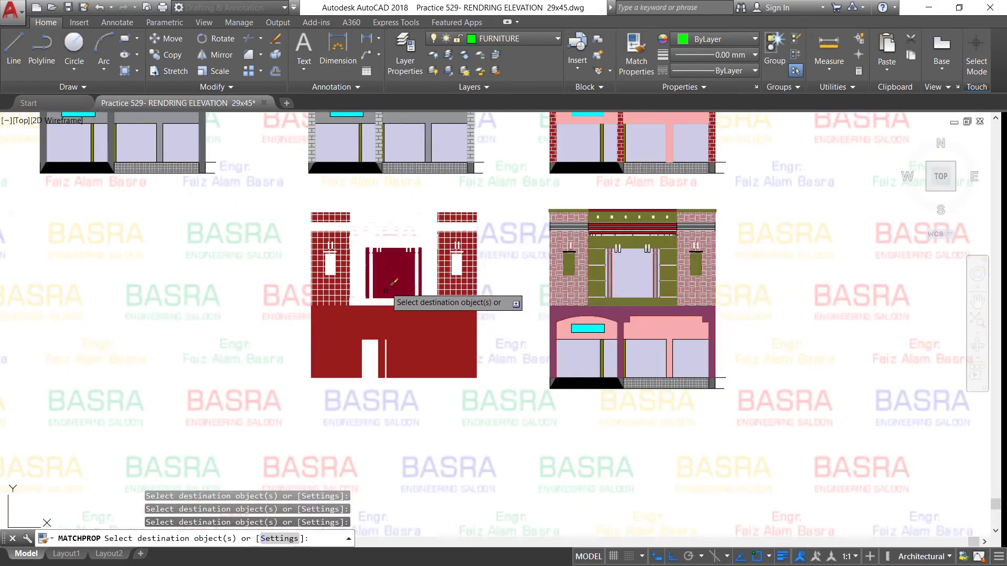
scroll(386, 357, up, 2)
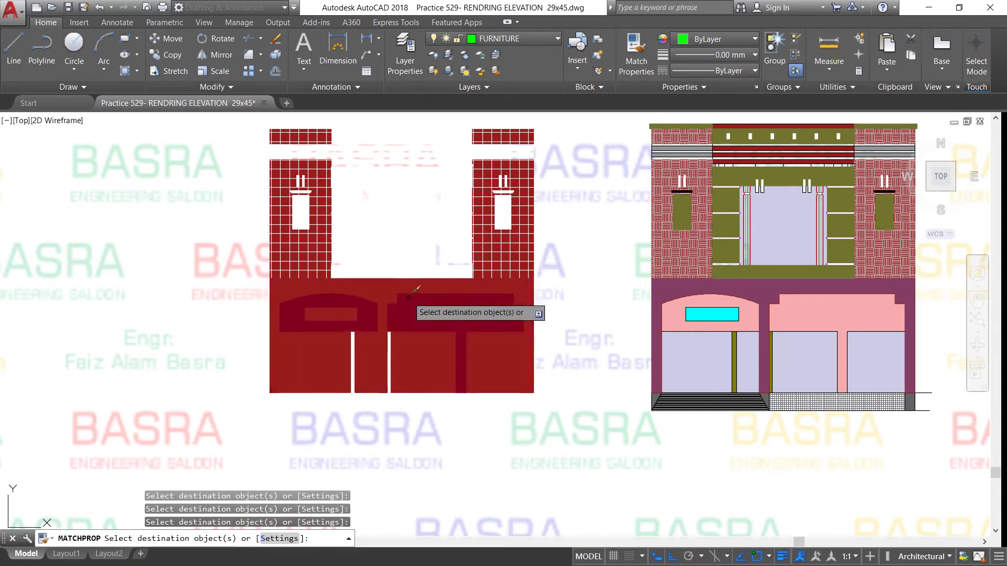
scroll(408, 300, down, 2)
scroll(422, 246, up, 3)
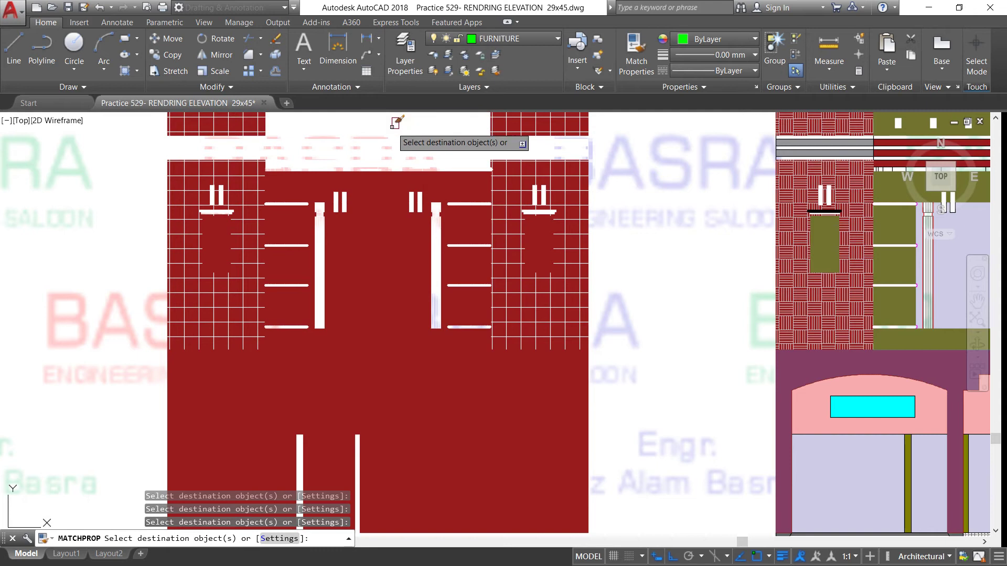
scroll(335, 272, down, 2)
scroll(340, 210, up, 2)
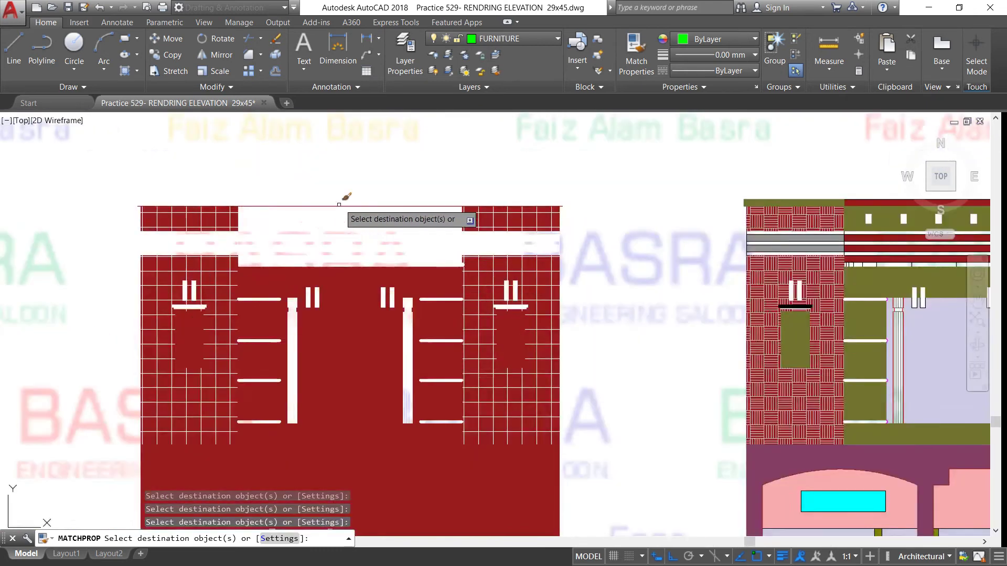
scroll(339, 204, up, 2)
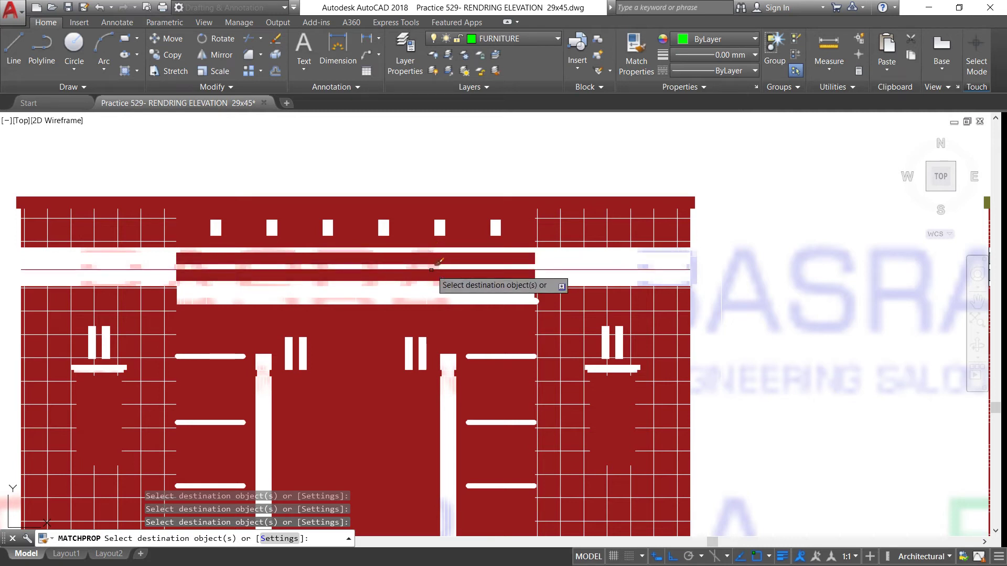
click(455, 296)
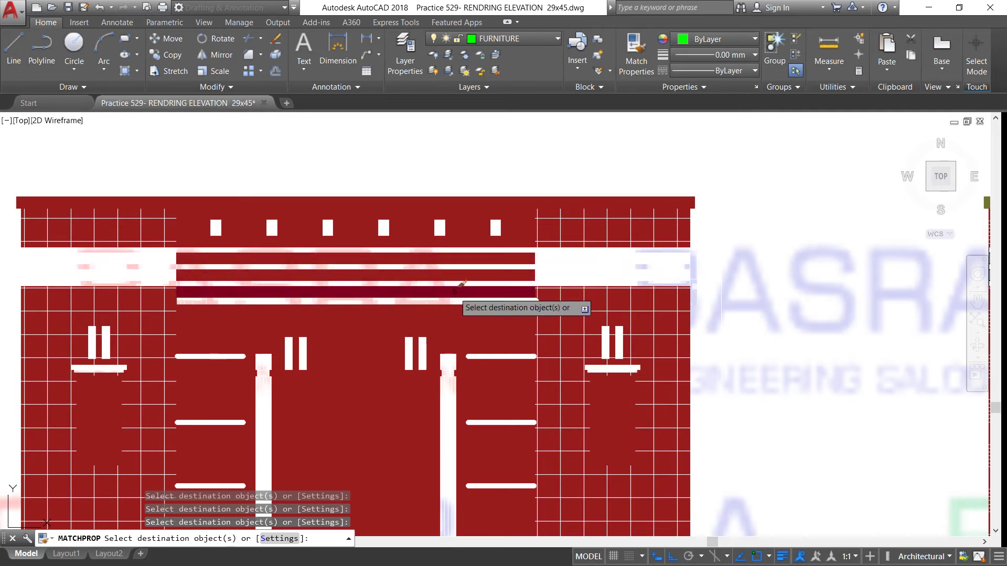
click(574, 269)
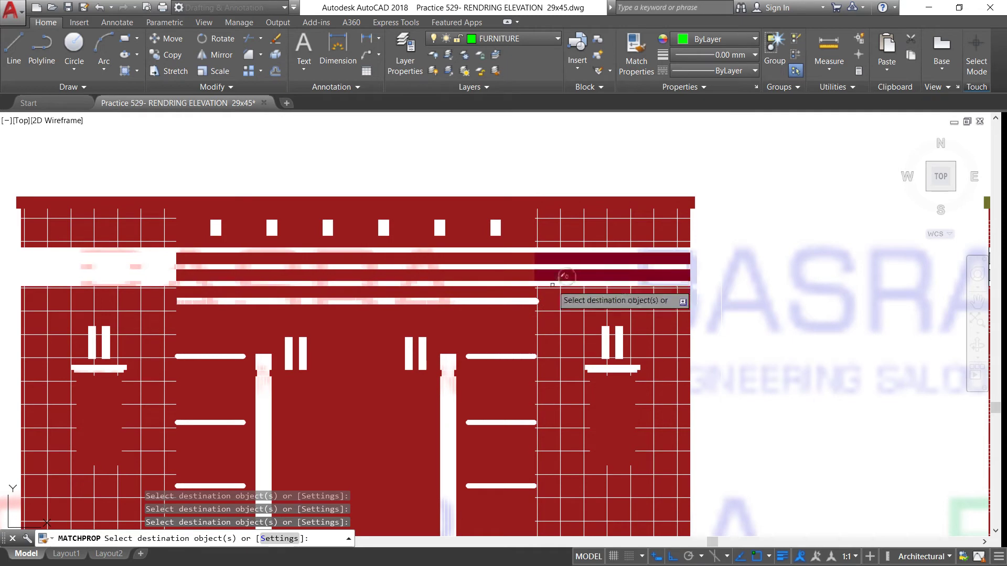
click(152, 260)
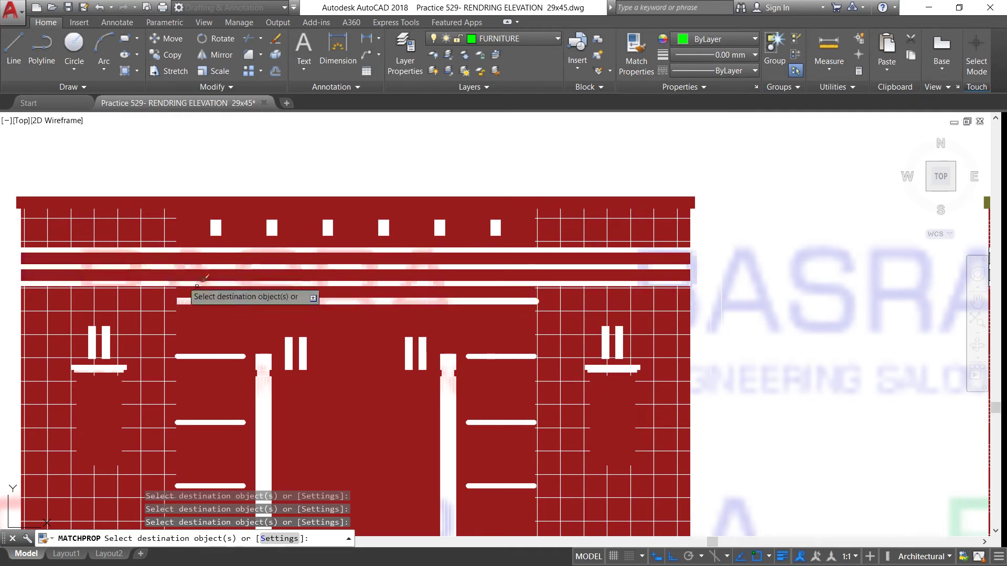
scroll(380, 174, down, 4)
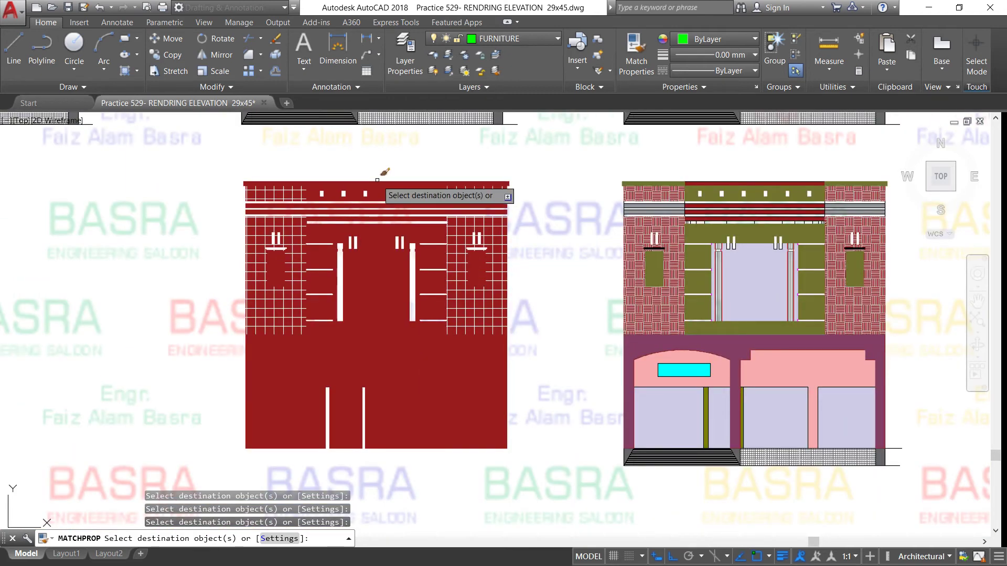
scroll(367, 189, up, 2)
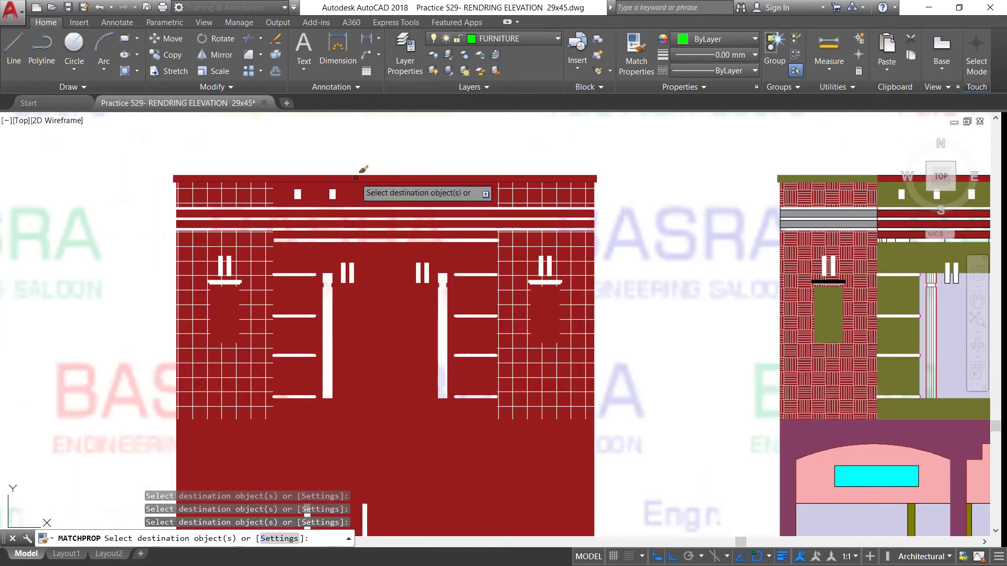
right_click(355, 156)
click(356, 158)
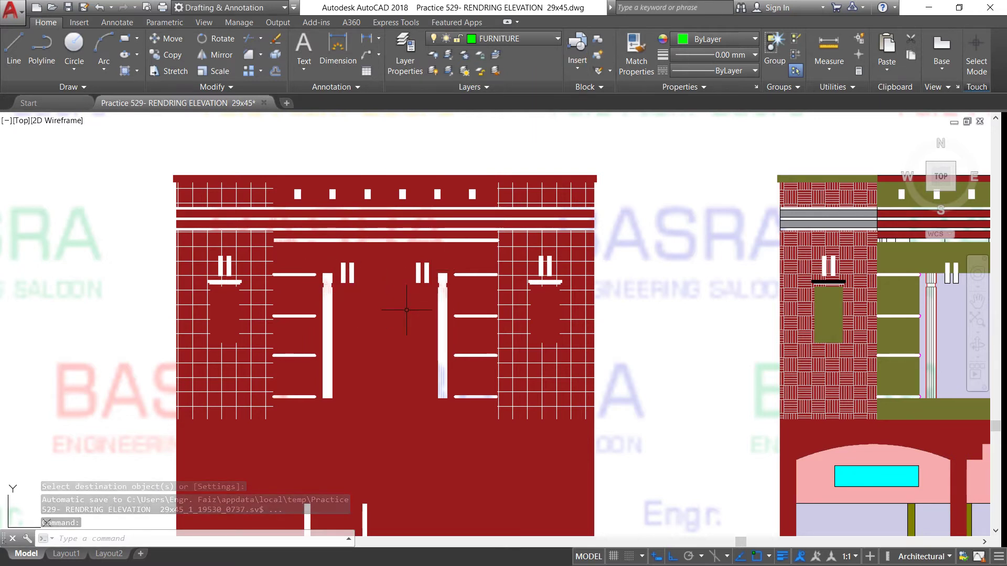
Change the window grill hatches to olive 114,116,48 in the Hatch Editor
click(473, 302)
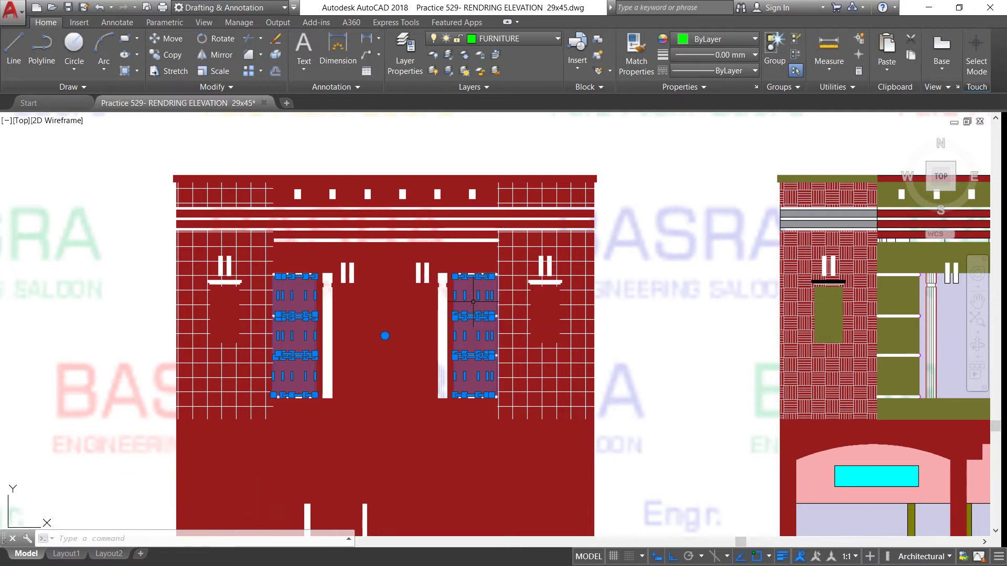
click(474, 301)
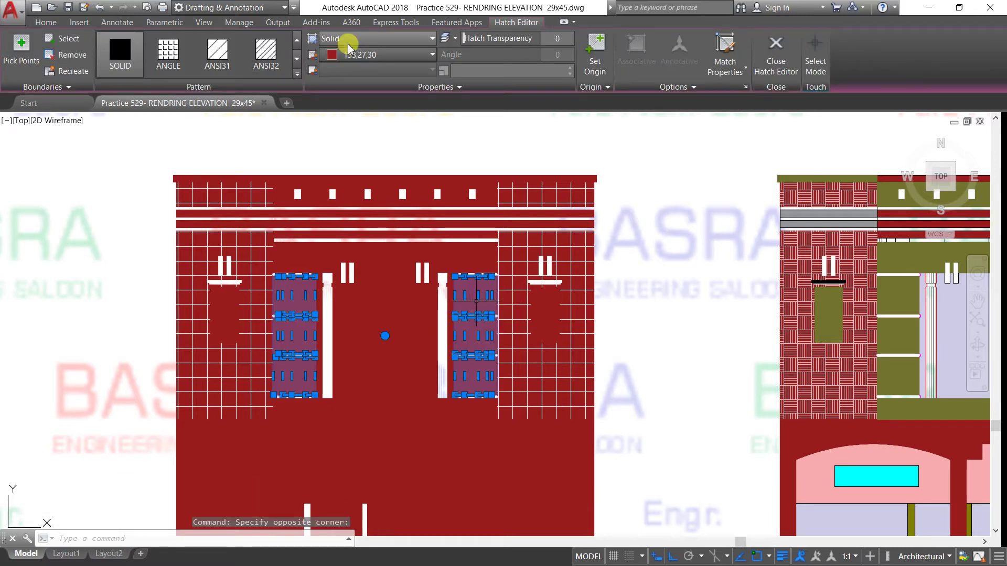
click(433, 54)
click(426, 106)
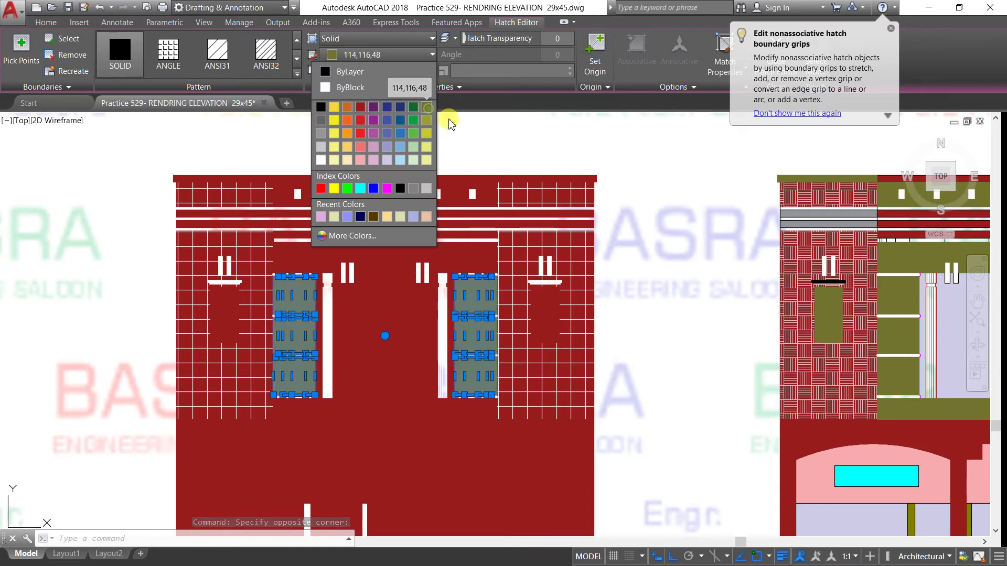
key(Escape)
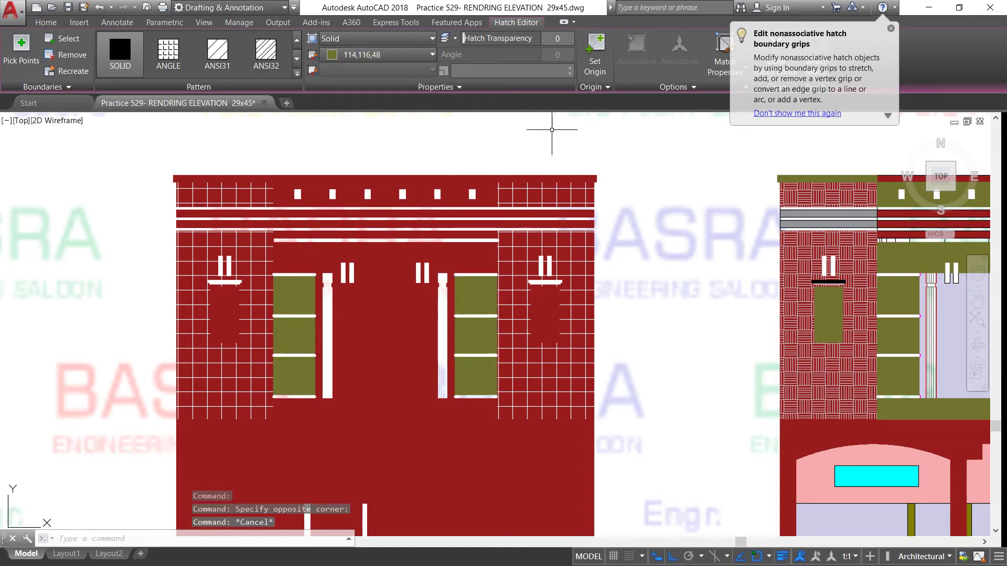
Match the olive hatch onto the panel above the windows, lintel, bottom band and upper side windows
click(636, 60)
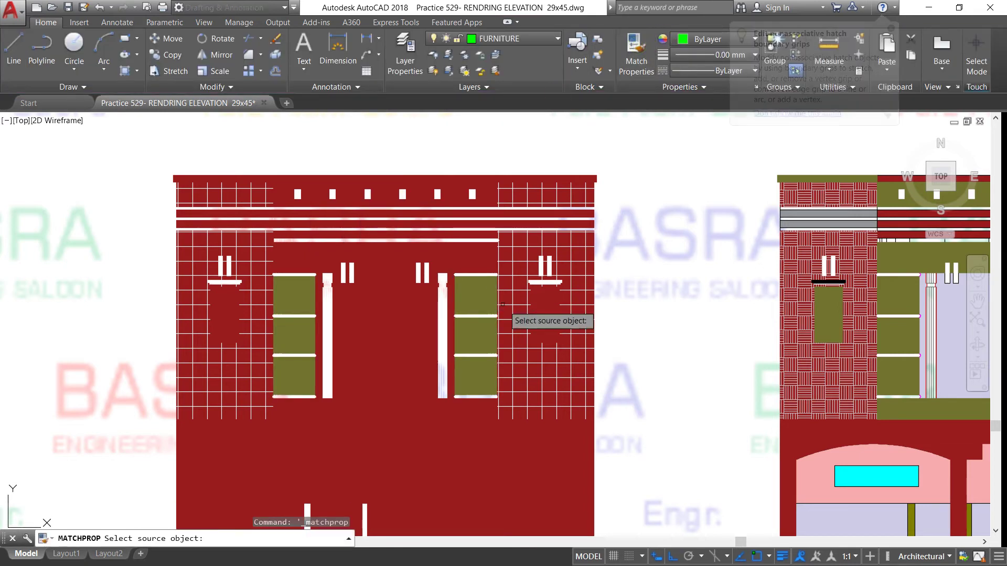
click(476, 290)
click(389, 276)
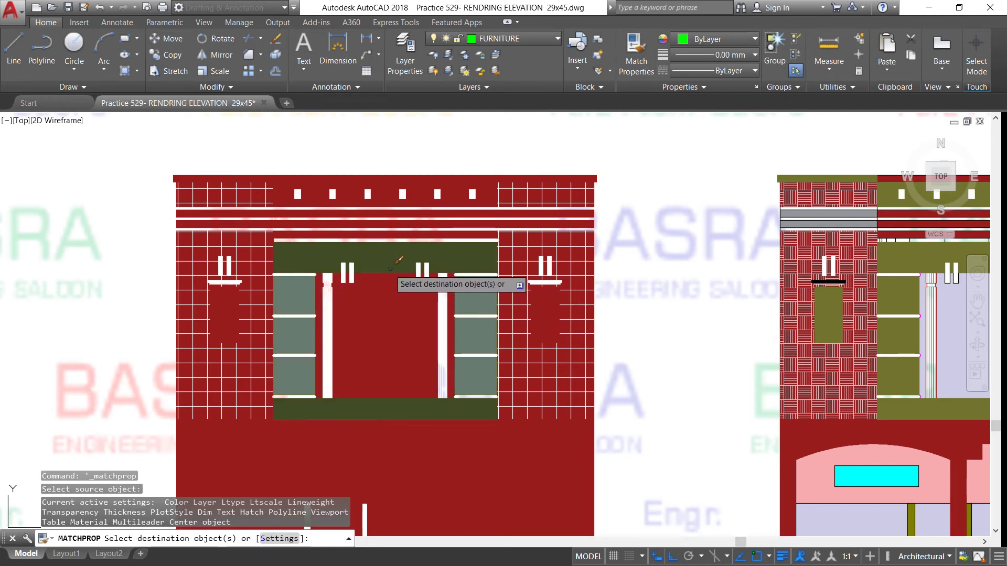
click(393, 267)
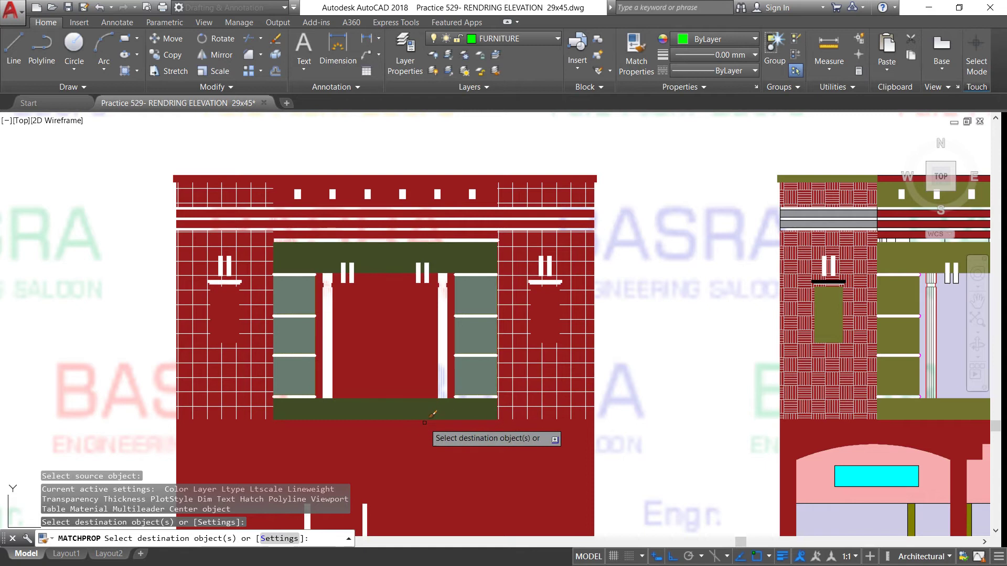
scroll(385, 157, down, 2)
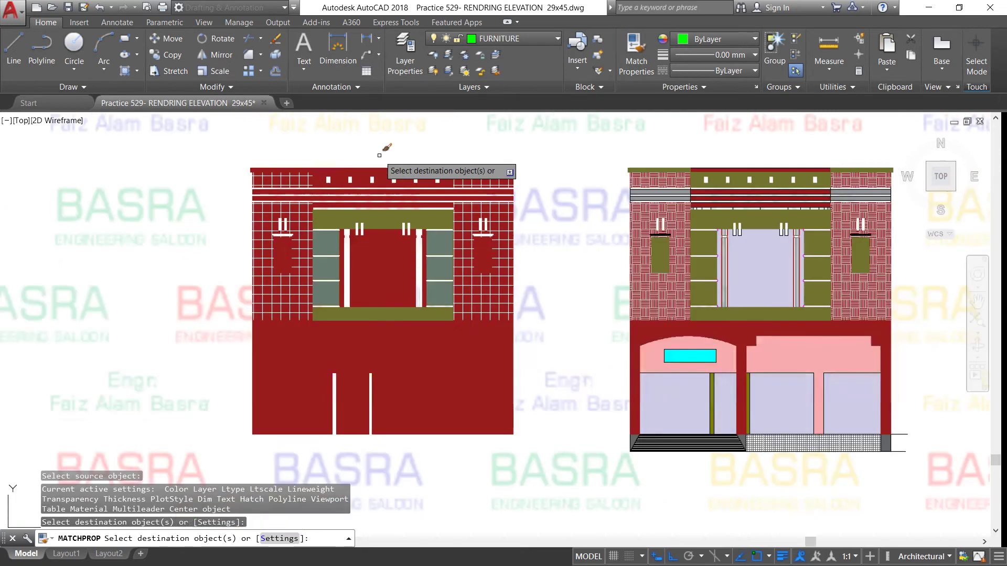
click(483, 258)
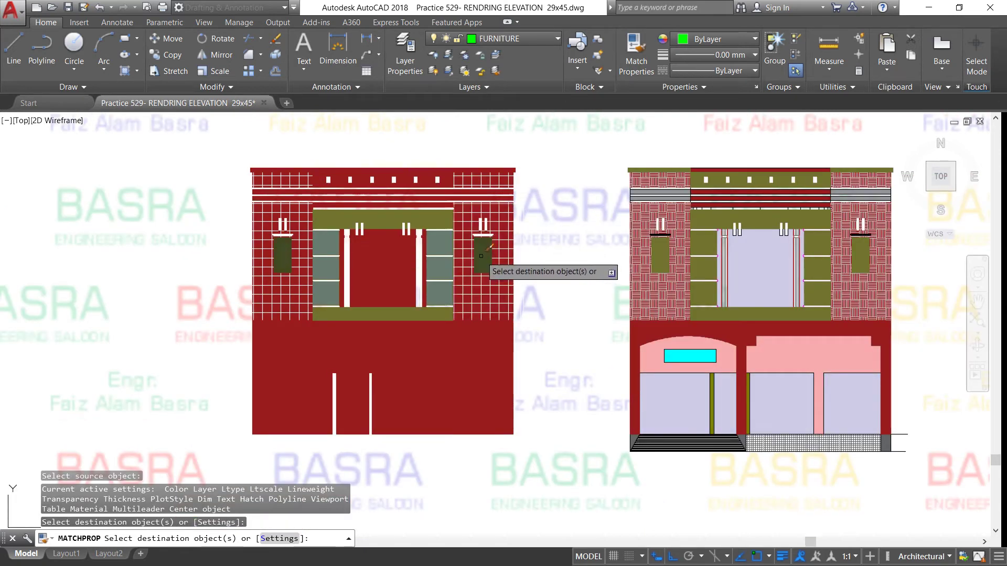
click(481, 255)
Restore the red wall around the side window and turn both side-window sills olive
scroll(529, 246, up, 2)
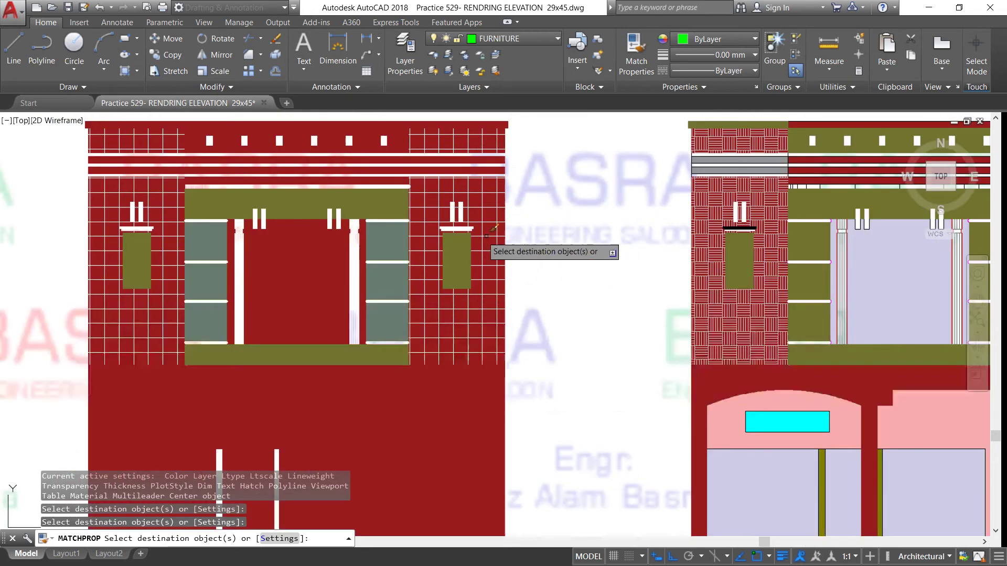
scroll(144, 231, up, 2)
scroll(147, 230, up, 4)
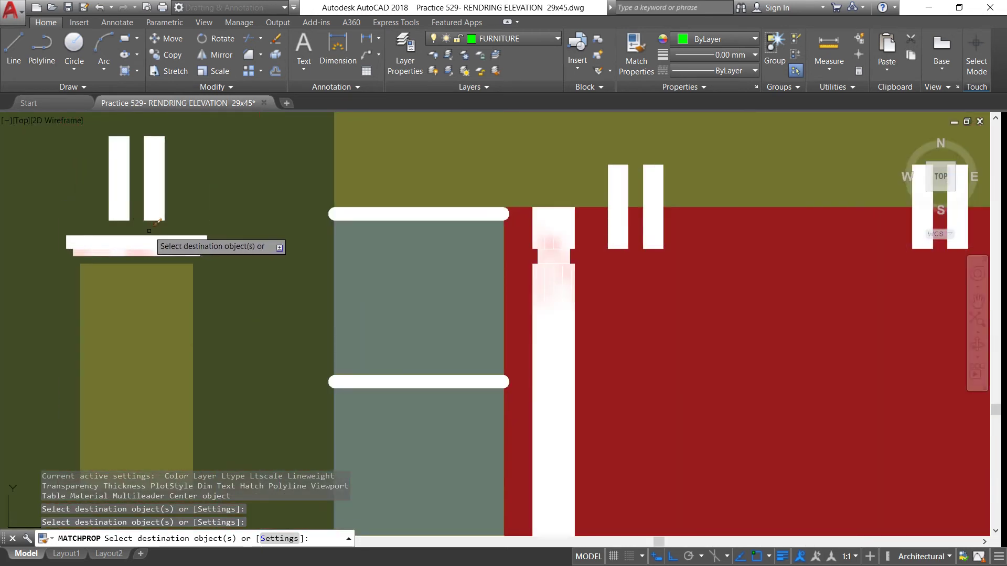
click(160, 277)
click(142, 244)
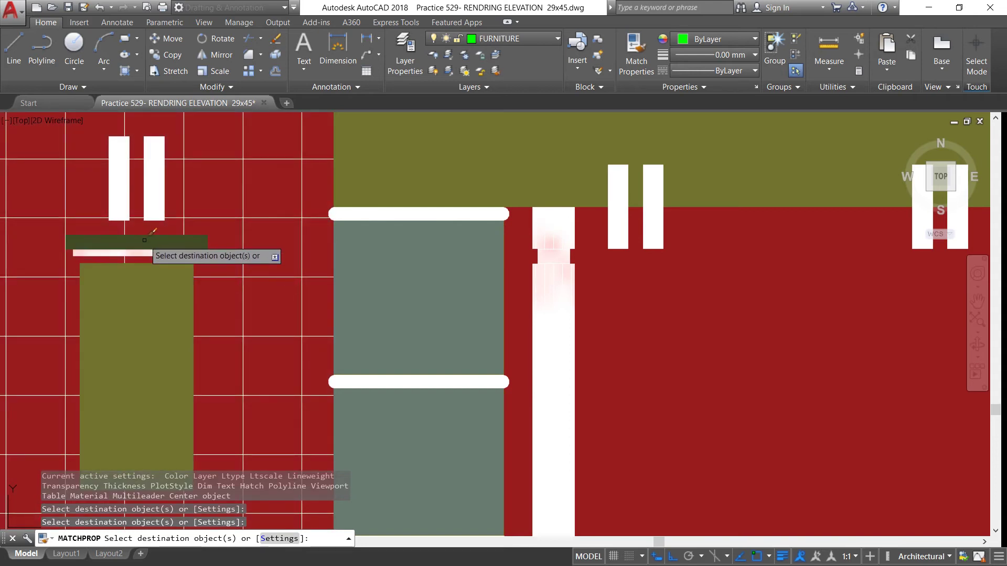
click(144, 240)
scroll(194, 283, down, 3)
scroll(189, 278, down, 2)
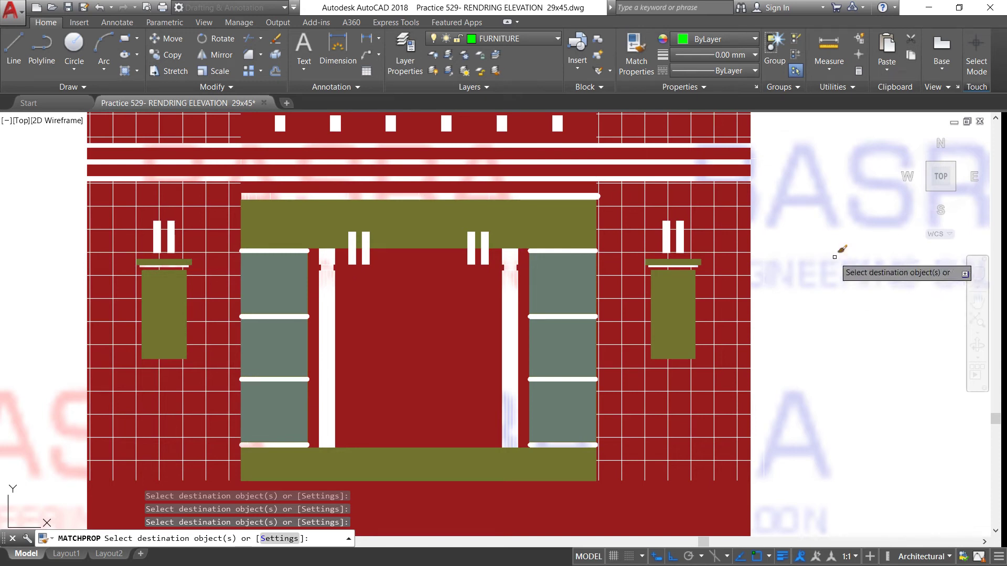
key(Escape)
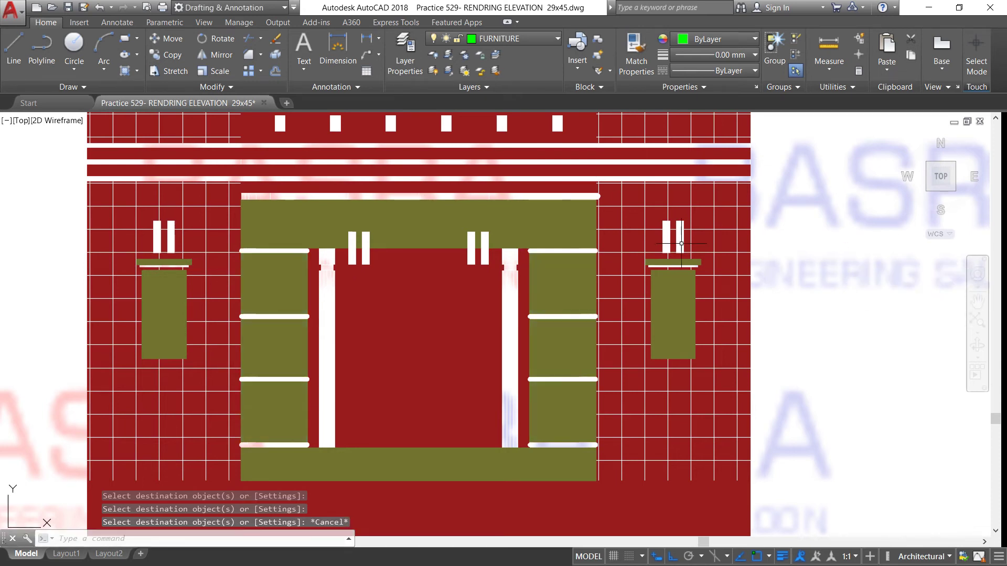
scroll(488, 189, down, 2)
scroll(464, 181, down, 2)
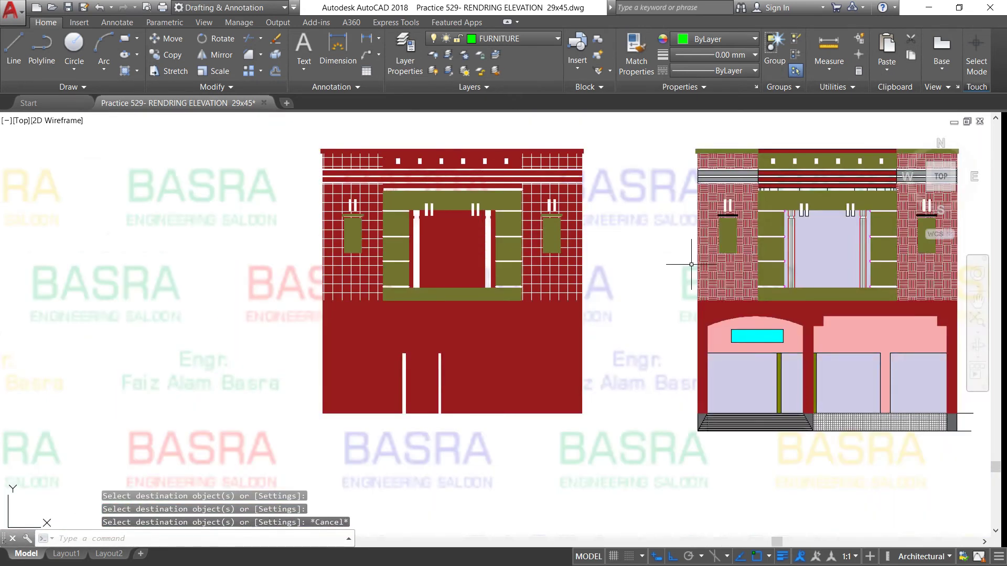
Match the right elevation's lavender glass onto the copy's window glass and lower door panels
click(636, 58)
click(845, 262)
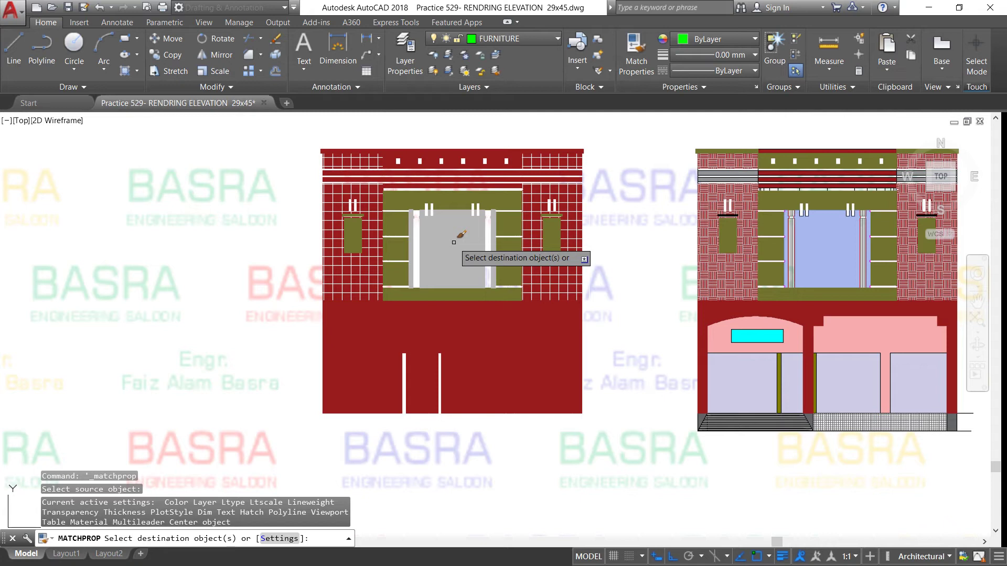
click(466, 249)
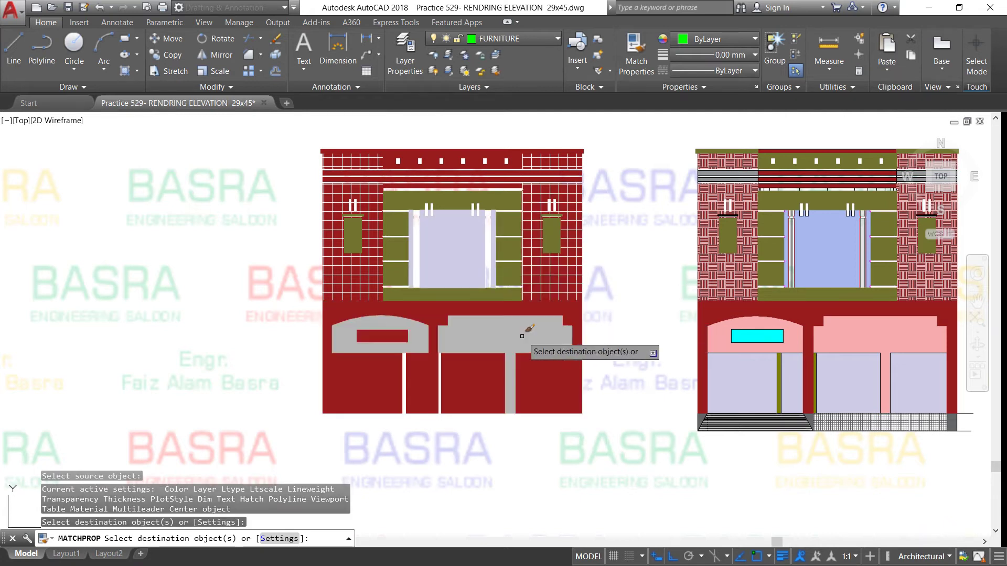
click(532, 367)
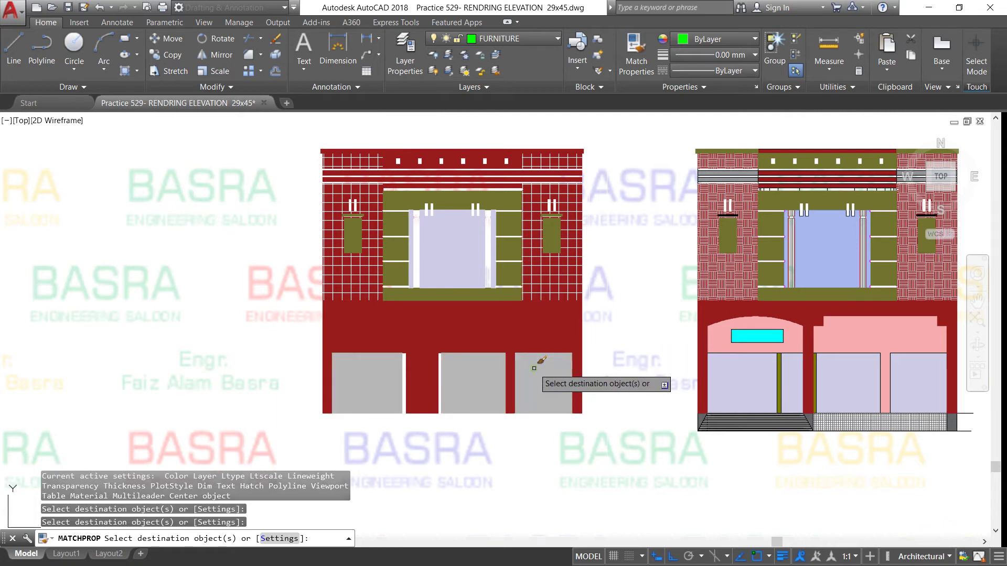
right_click(625, 321)
click(647, 329)
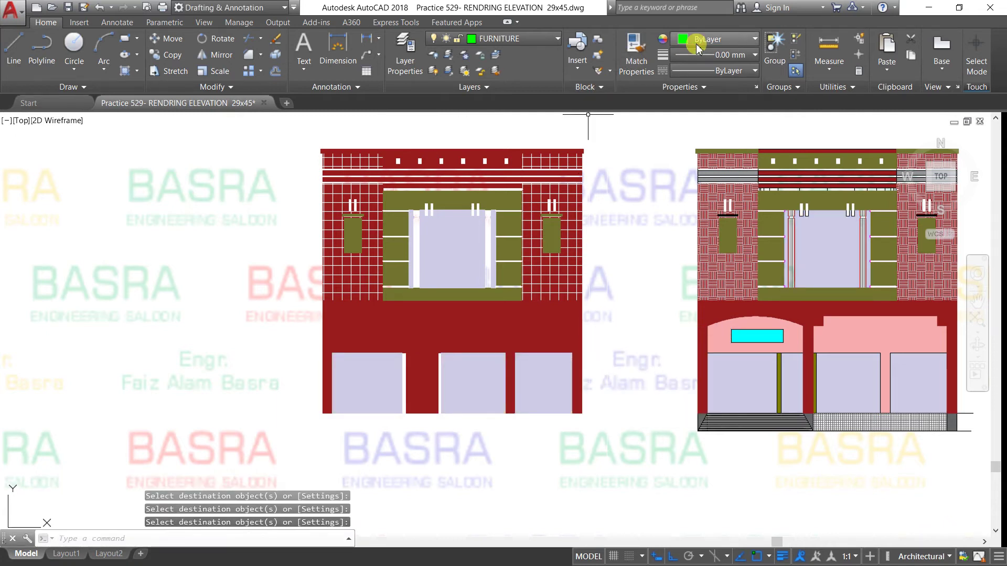
Match the right elevation's pink arch onto the left copy's arches
click(646, 54)
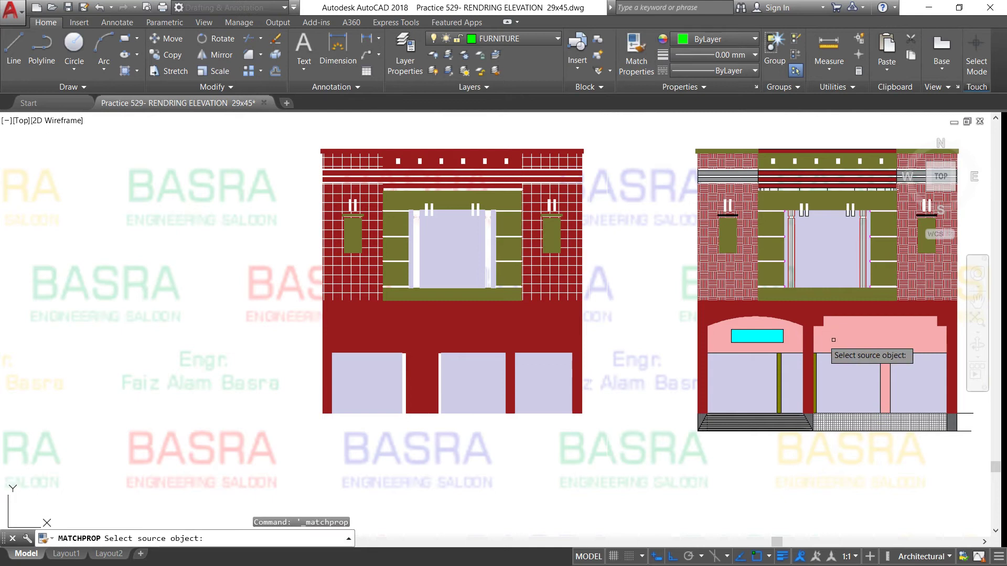
click(815, 340)
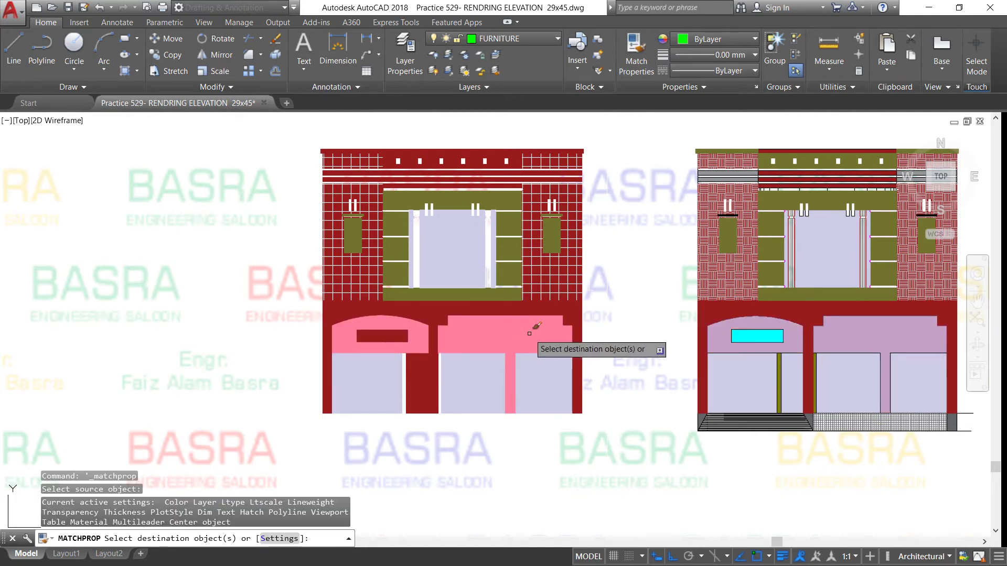
right_click(631, 336)
click(641, 349)
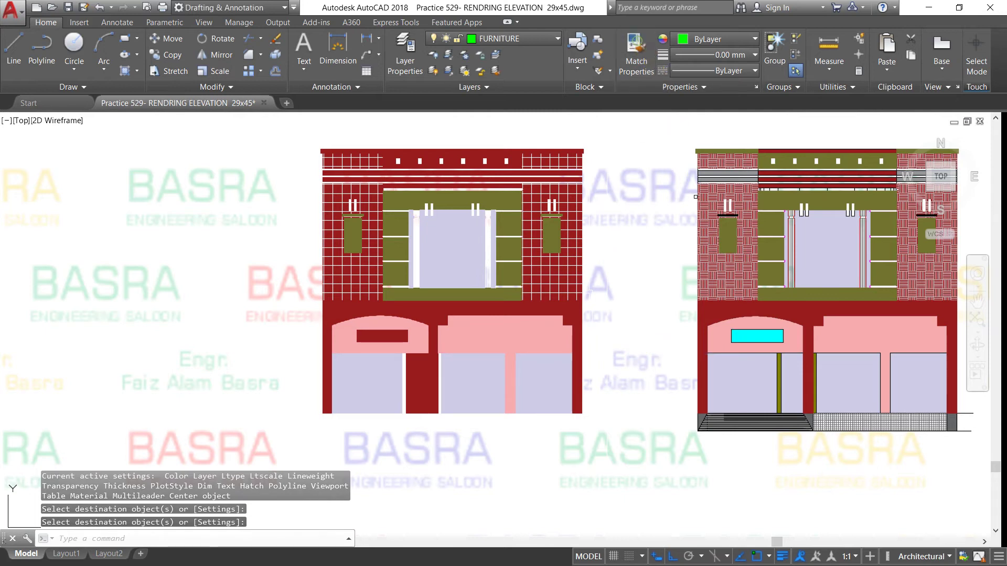
Give the left signboard the cyan fill from the right elevation's signboard
key(Return)
click(754, 337)
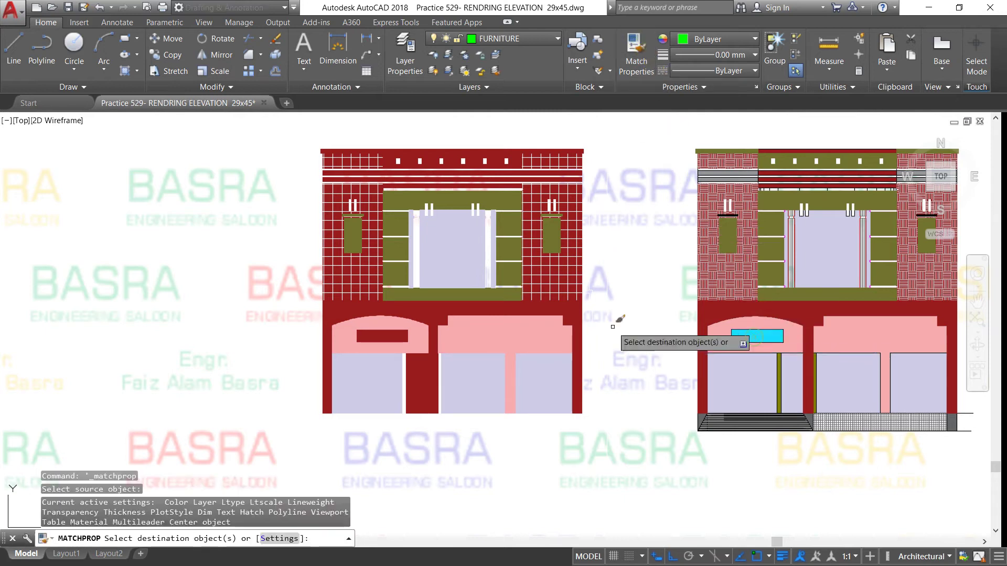
click(384, 334)
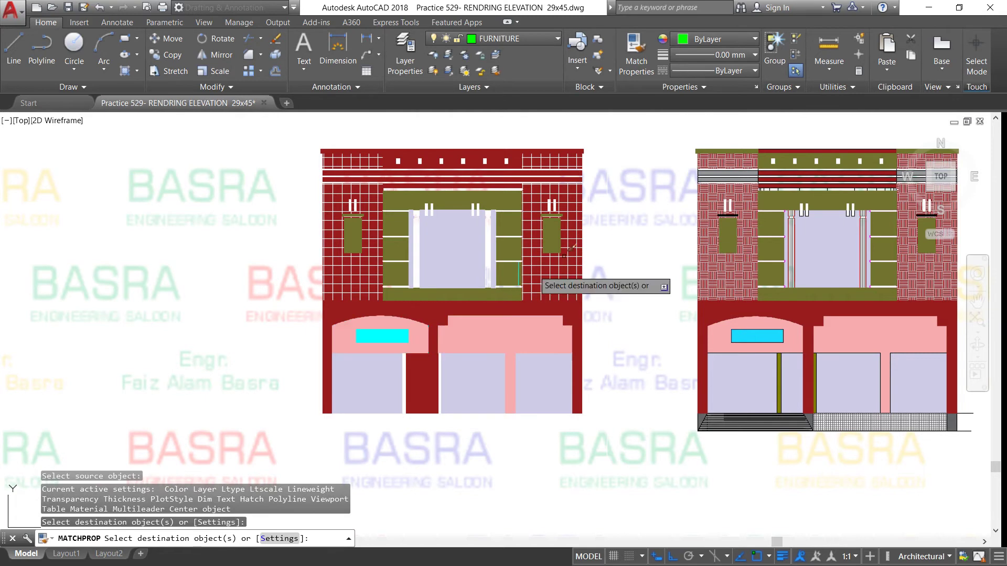
right_click(647, 225)
click(667, 230)
Select the red lower-storey wall hatch and the olive window-frame hatch
scroll(504, 203, up, 2)
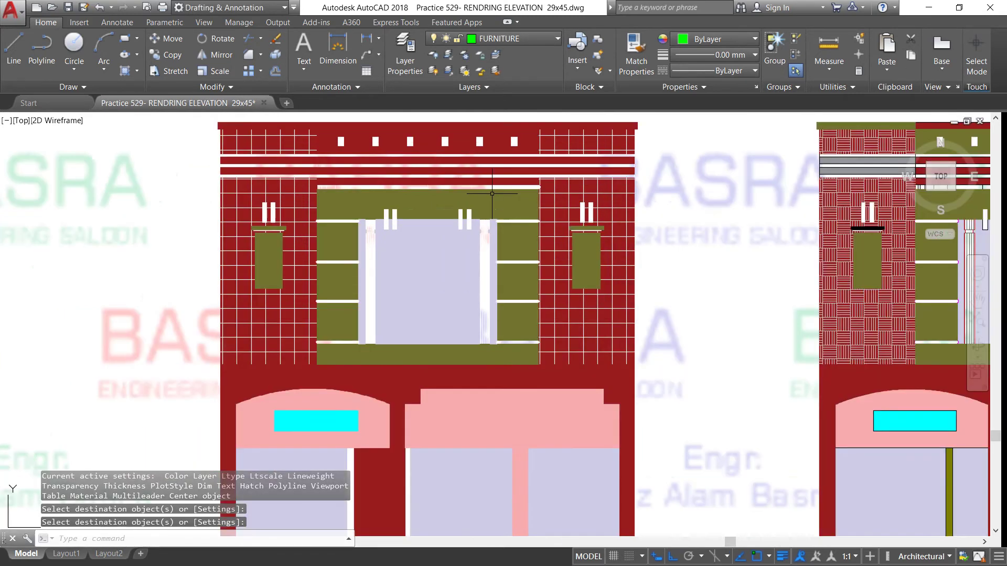
scroll(352, 136, down, 1)
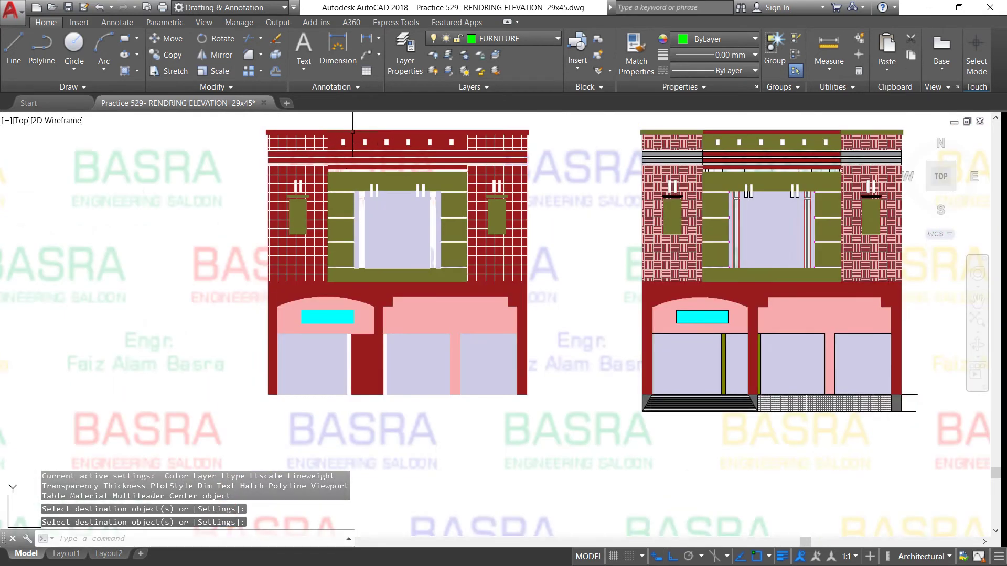
scroll(350, 131, up, 1)
scroll(349, 127, up, 2)
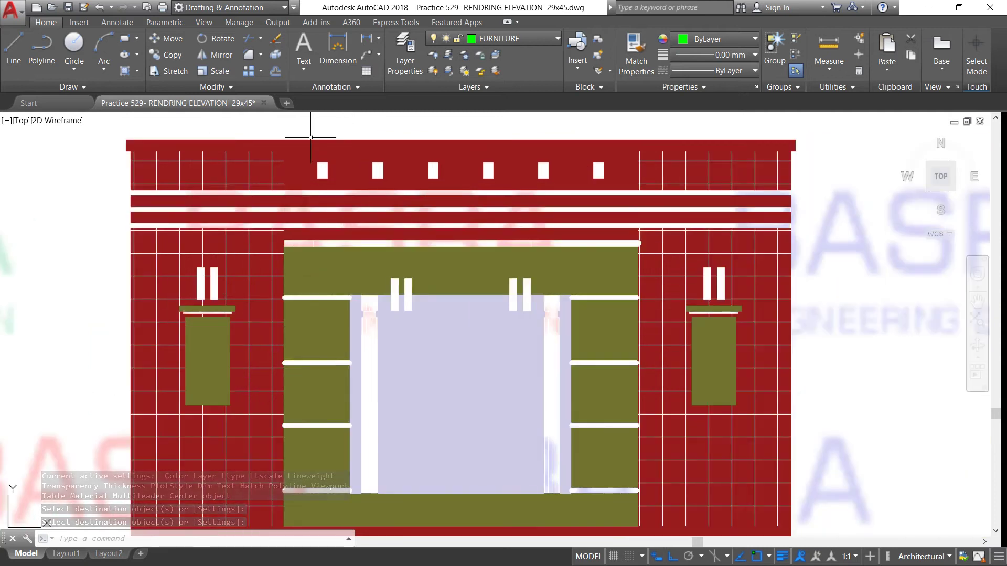
scroll(290, 145, down, 2)
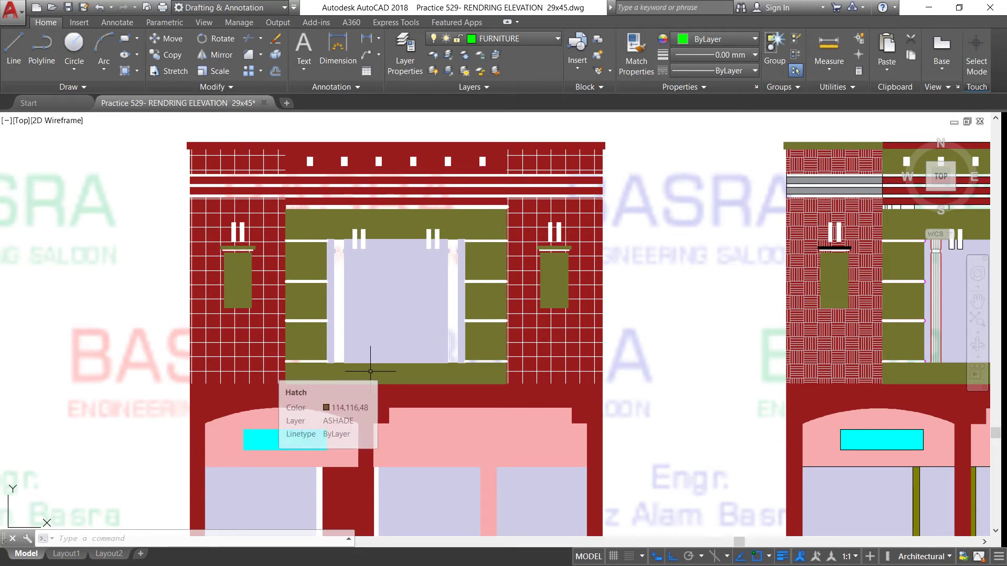
click(394, 397)
mouse_move(388, 368)
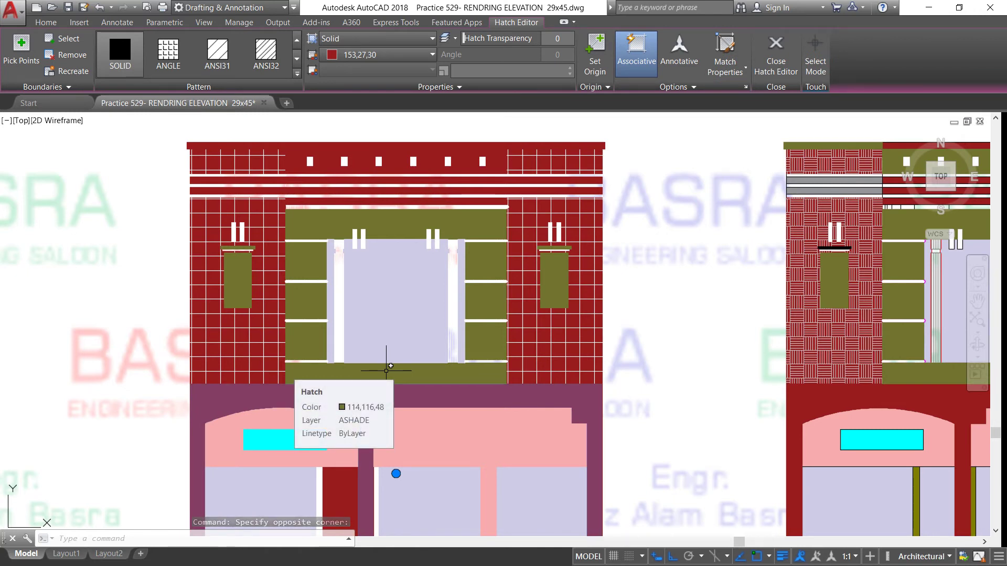
click(387, 370)
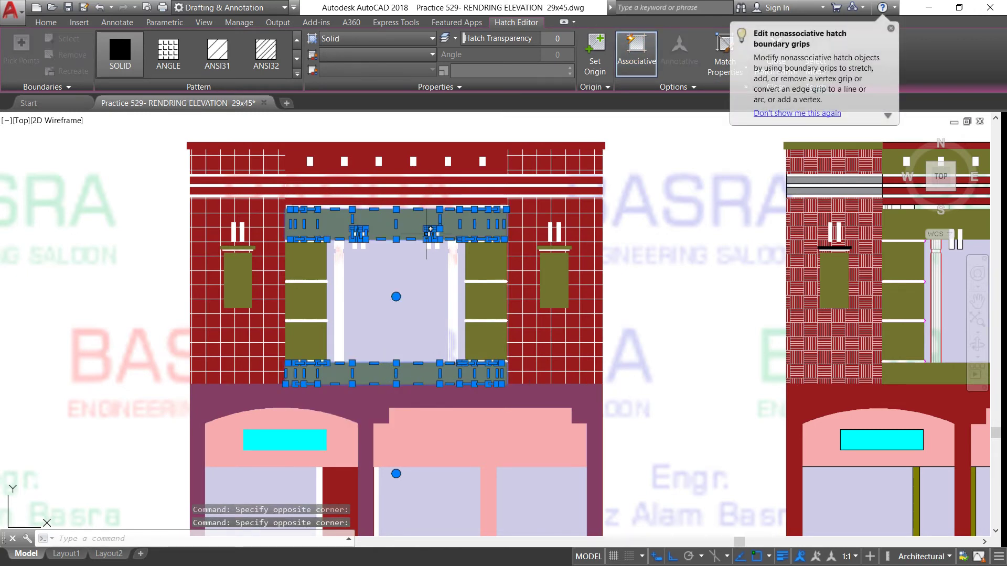
mouse_move(395, 162)
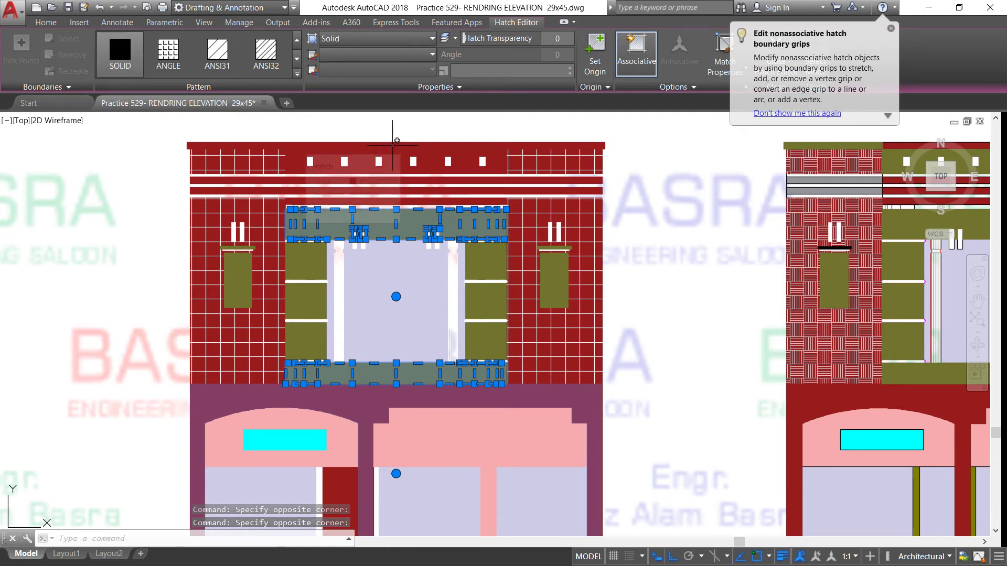
Add the red top wall strip and send the selected wall and frame hatches to back
click(392, 146)
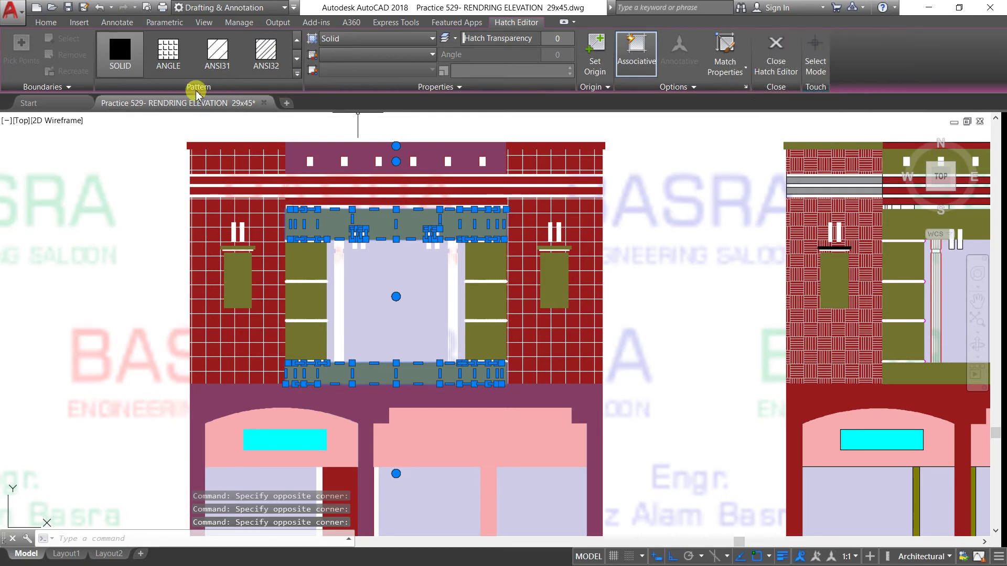
click(51, 22)
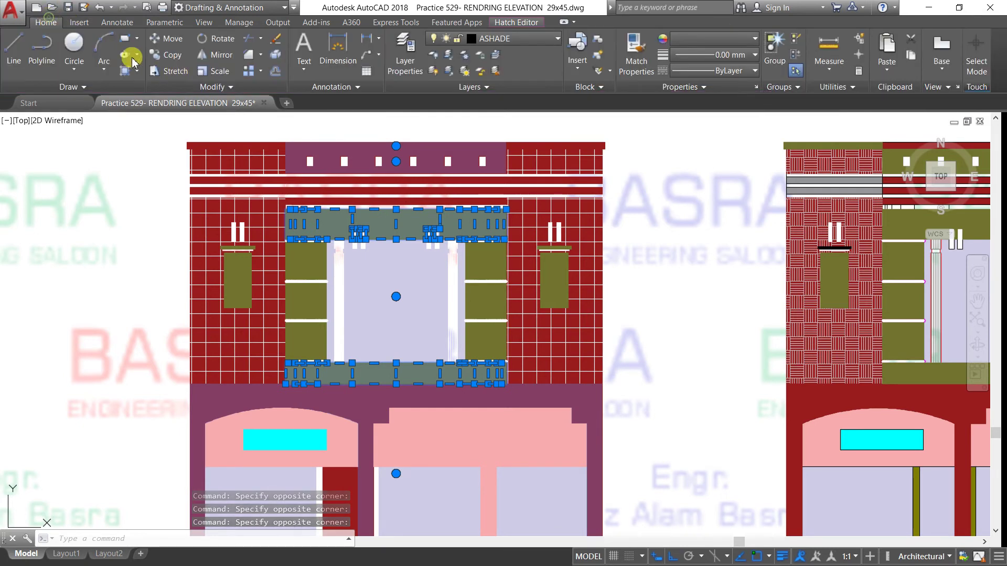
click(233, 89)
click(277, 120)
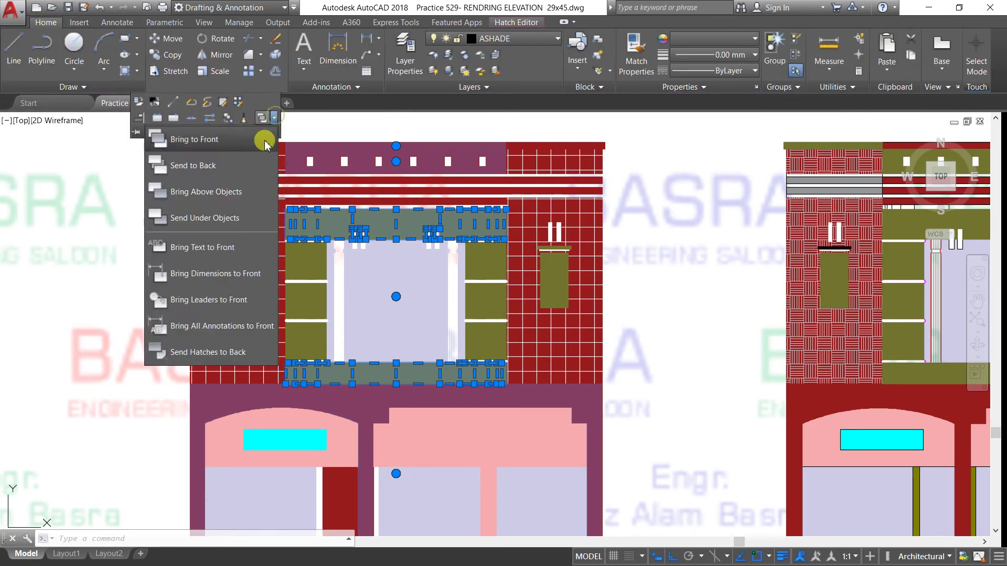
click(215, 165)
key(Escape)
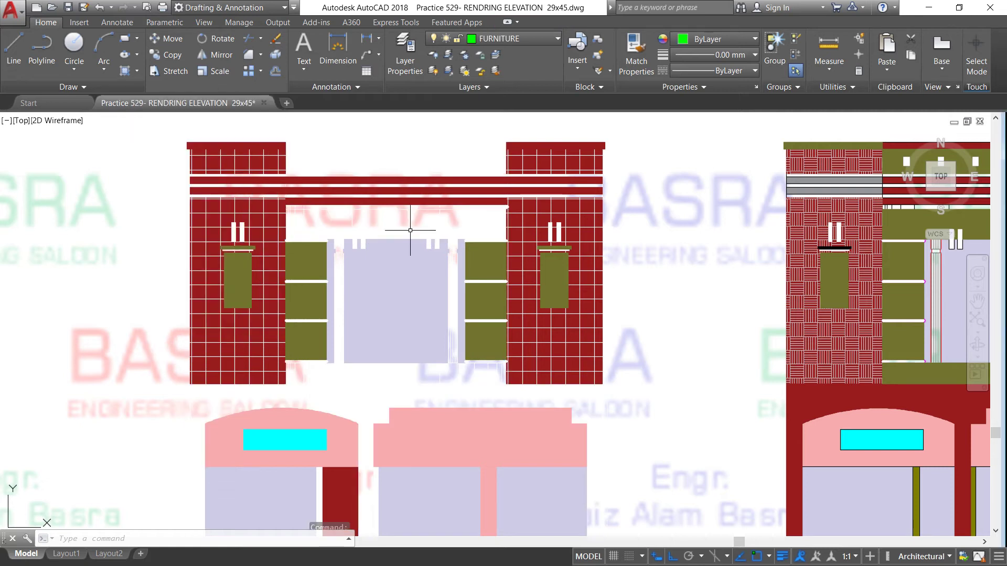
Send the background watermark image behind every elevation
scroll(412, 247, down, 6)
click(826, 429)
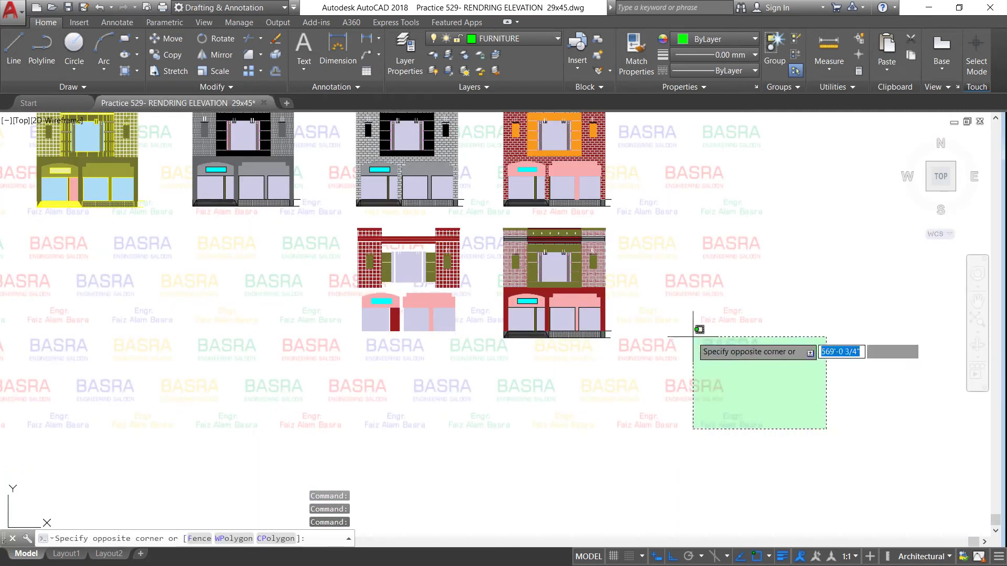
click(667, 309)
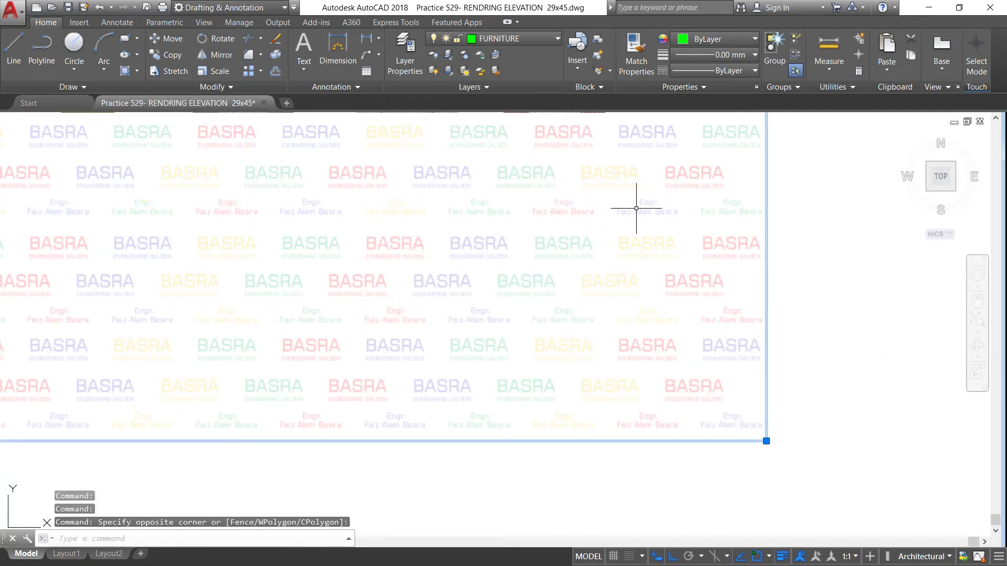
click(51, 24)
click(241, 88)
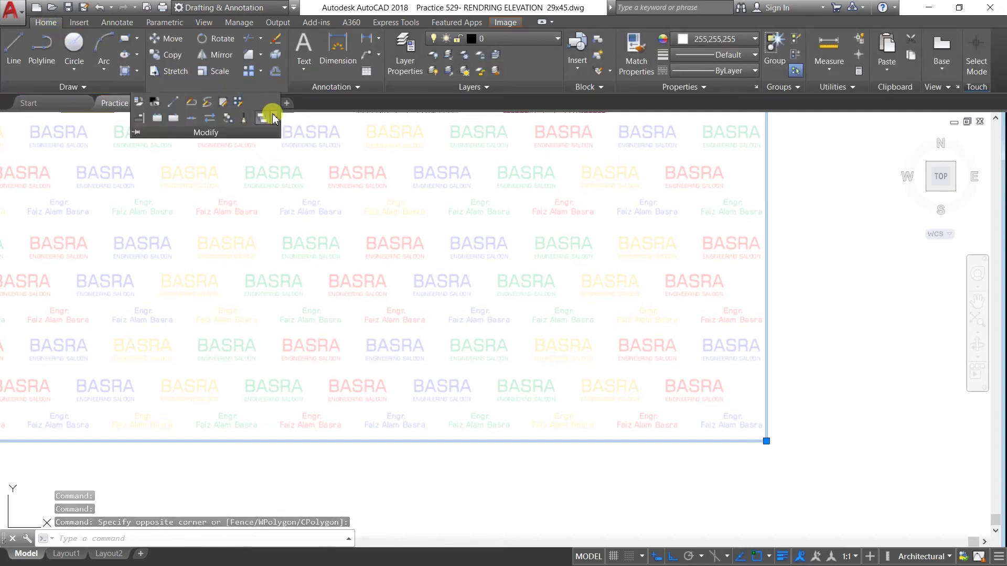
click(274, 118)
click(234, 166)
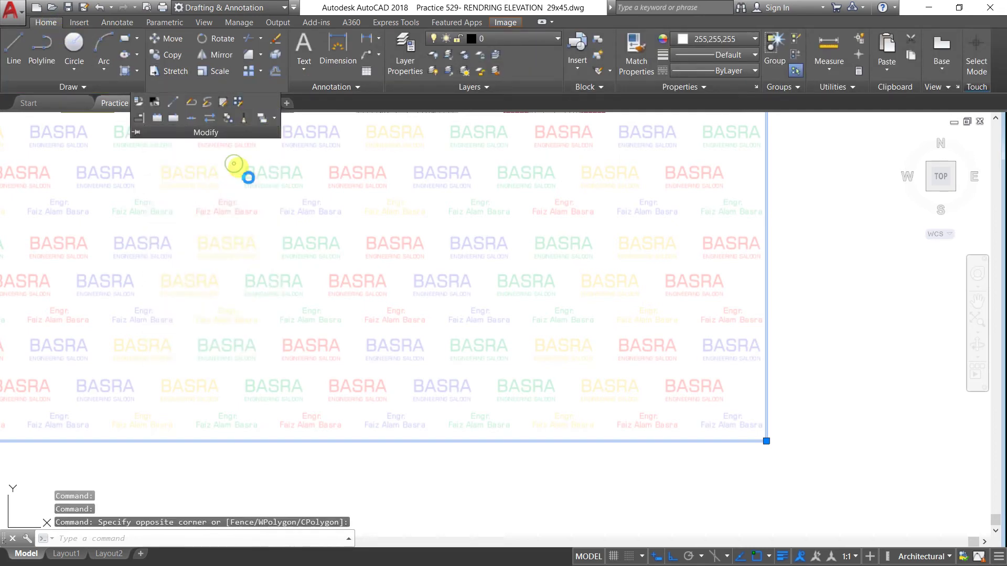
scroll(421, 272, up, 2)
scroll(421, 272, up, 2)
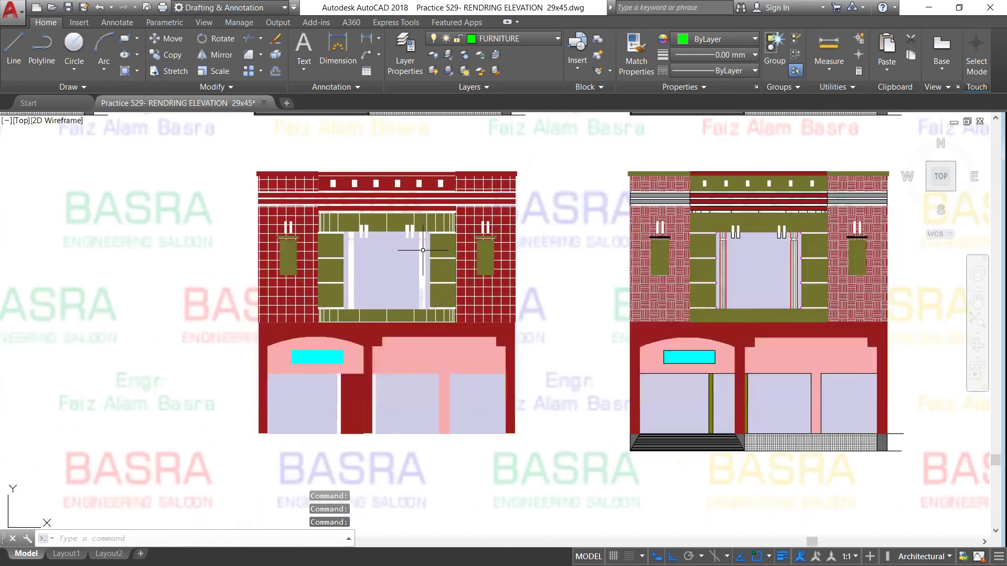
scroll(422, 249, up, 2)
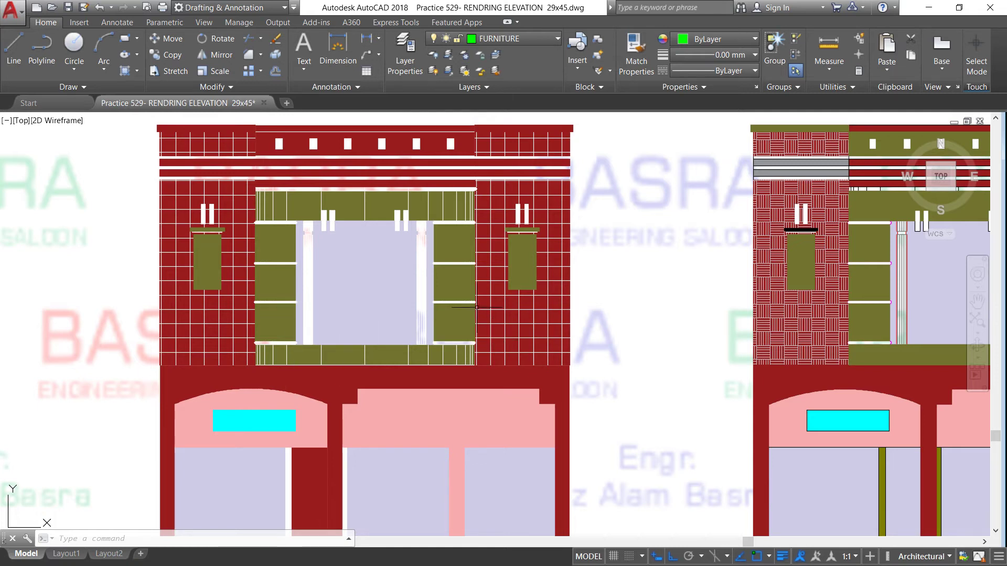
Match a lavender glass panel onto the red pillar between the lower shutters
scroll(288, 268, down, 4)
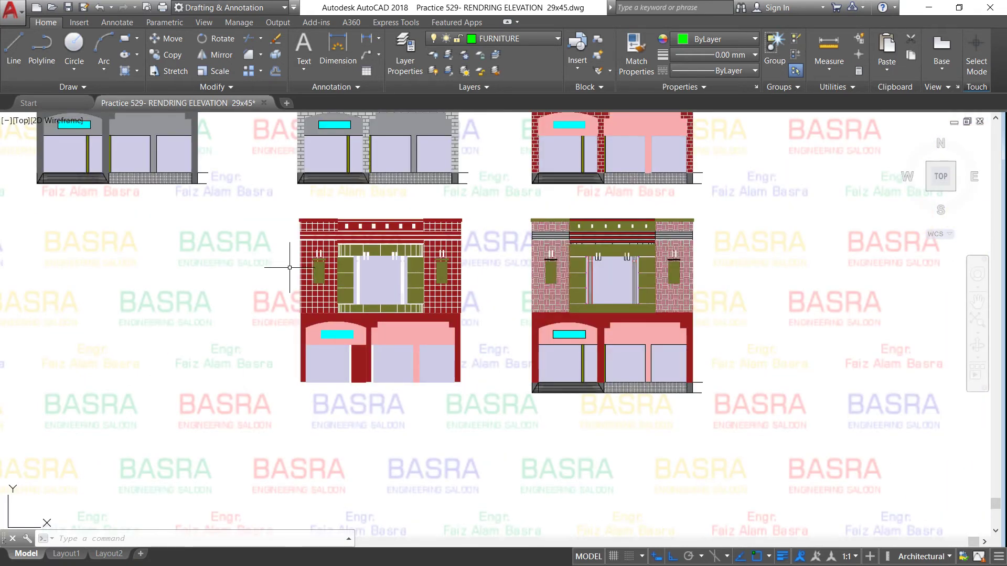
scroll(289, 265, up, 2)
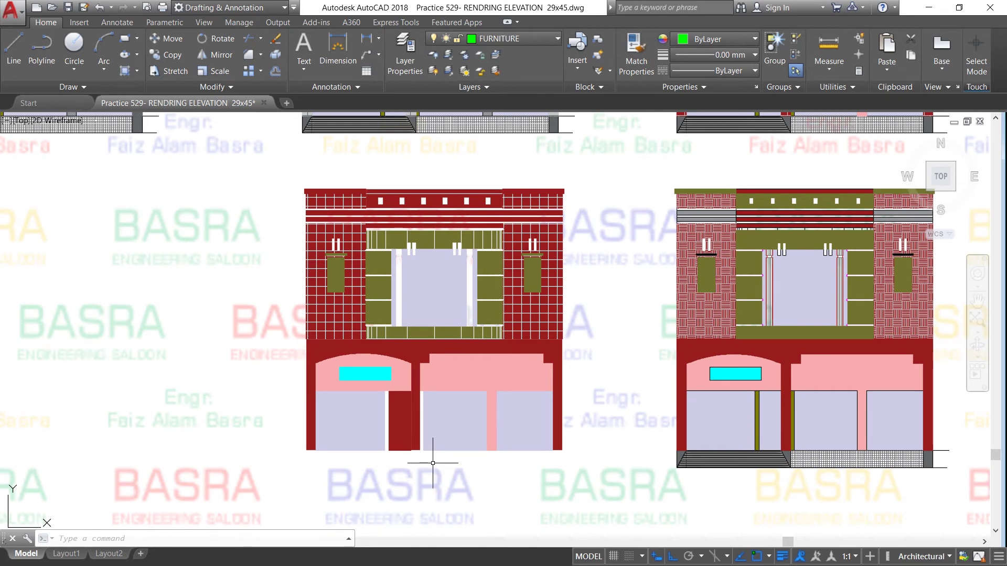
click(635, 52)
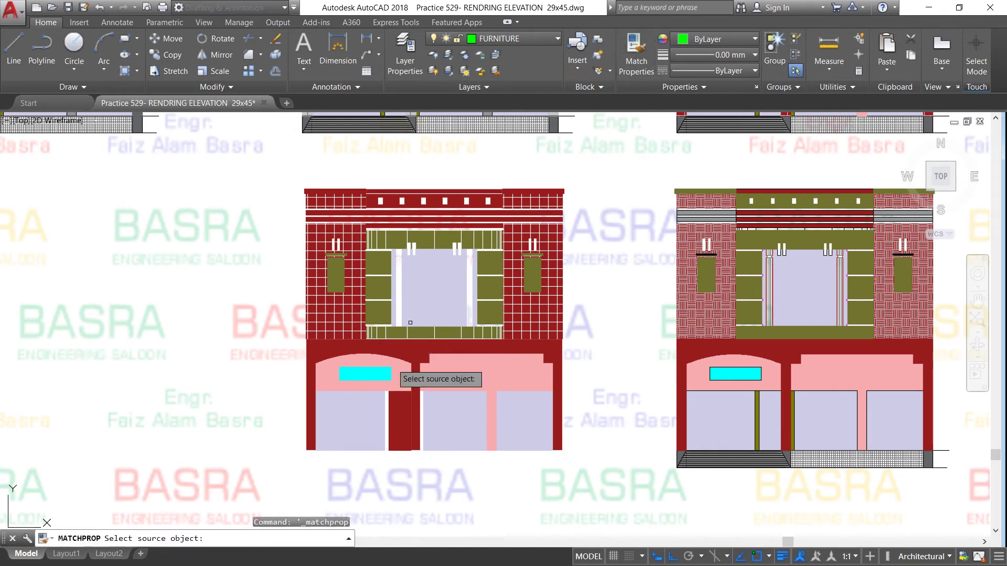
click(368, 417)
click(403, 407)
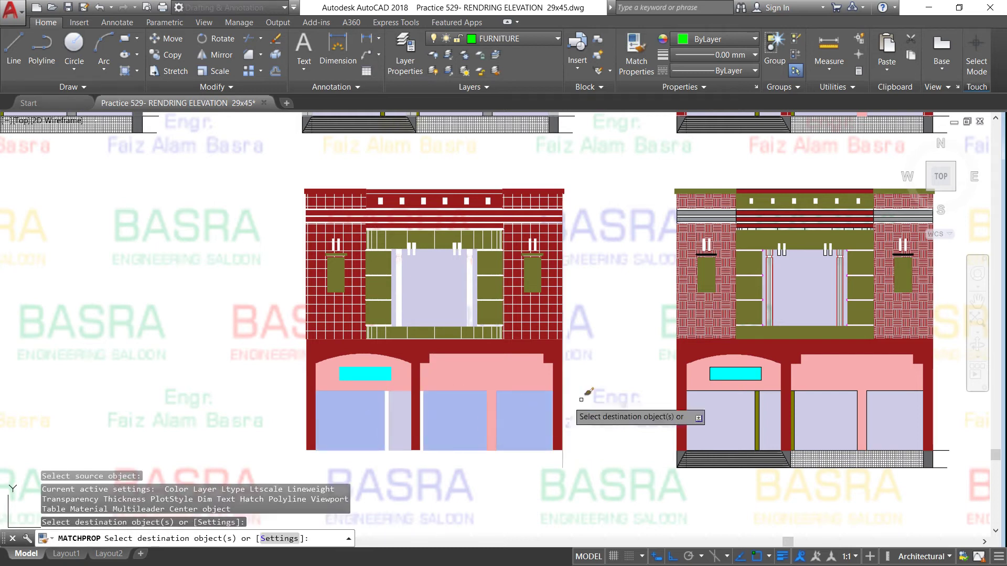
right_click(593, 387)
click(607, 394)
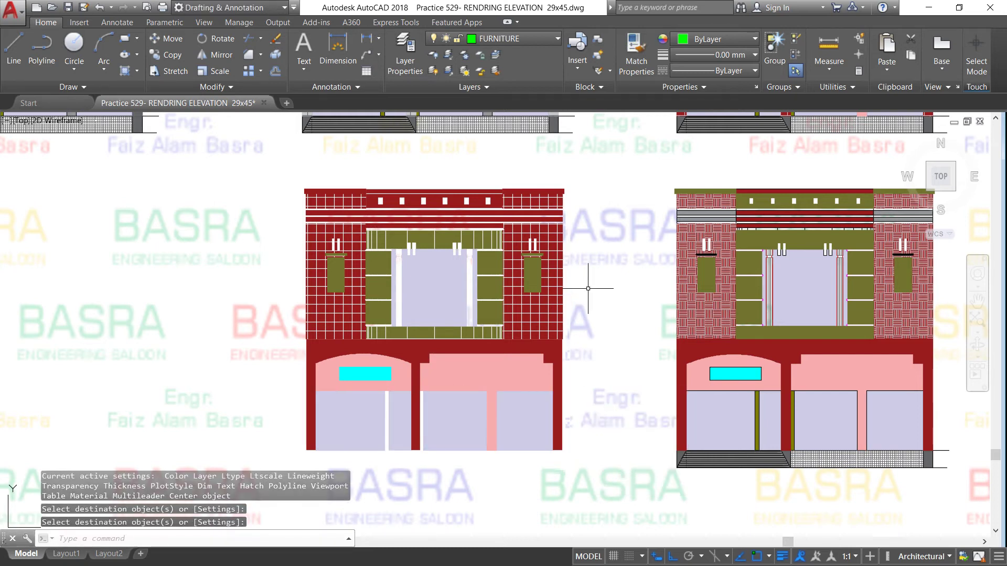
scroll(622, 281, down, 2)
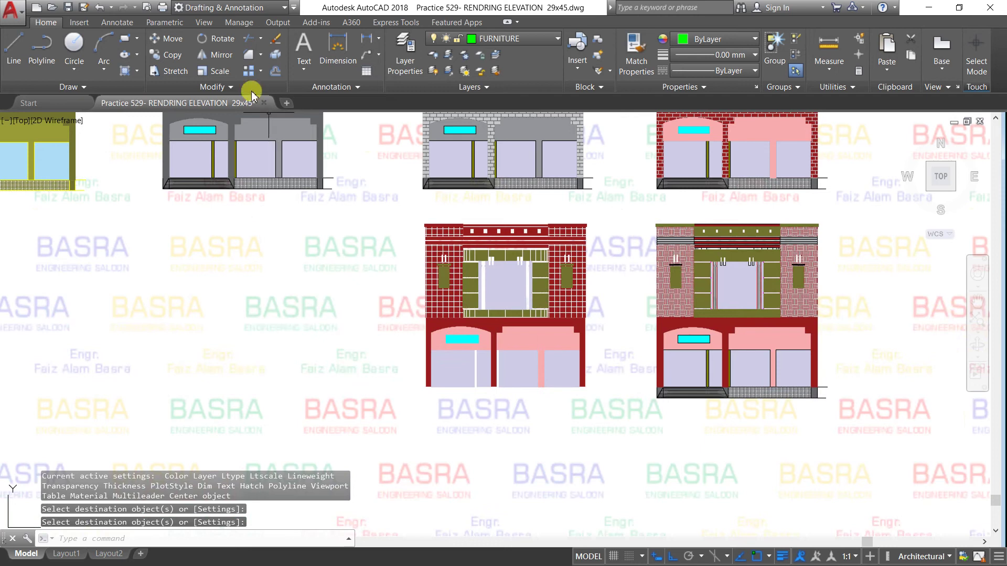
Copy the window-selected red-tiled elevation from a base point to a spot on its left
click(170, 56)
click(378, 209)
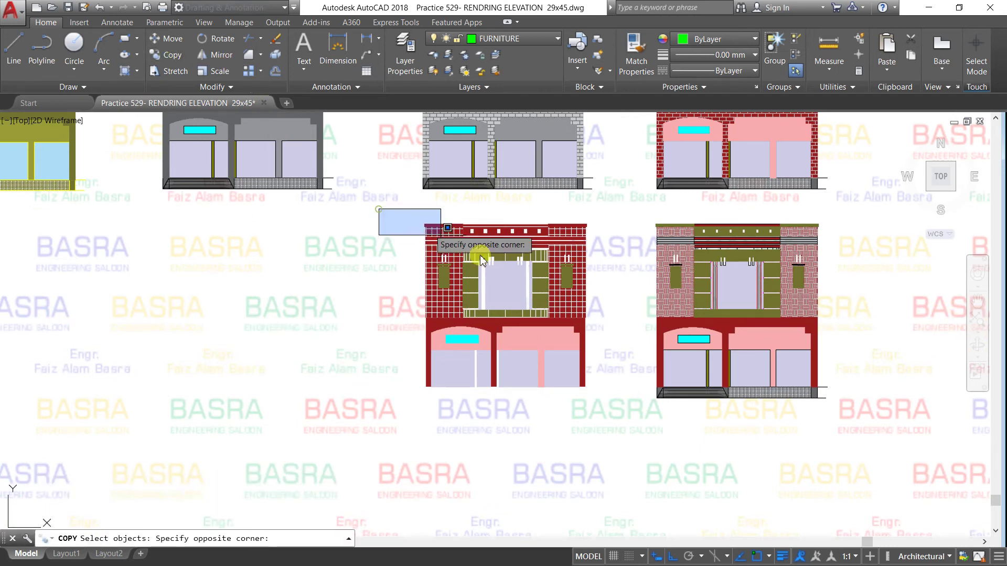
click(618, 411)
key(Return)
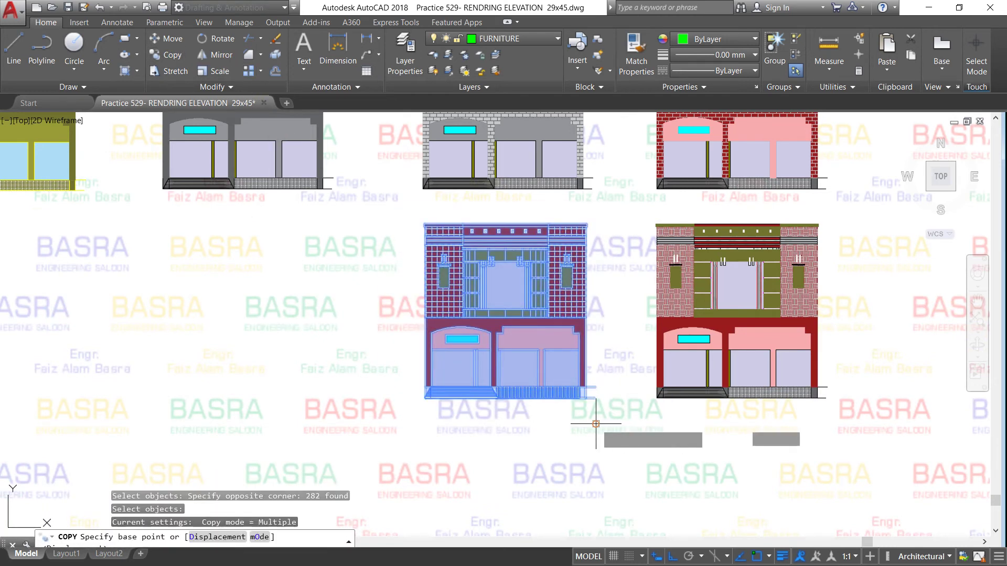
click(596, 424)
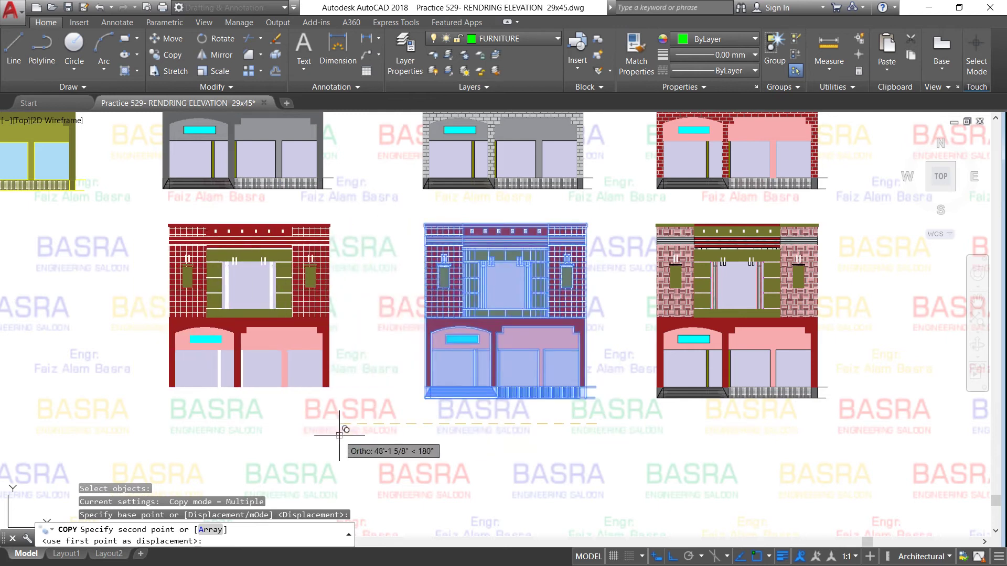
click(343, 435)
key(Escape)
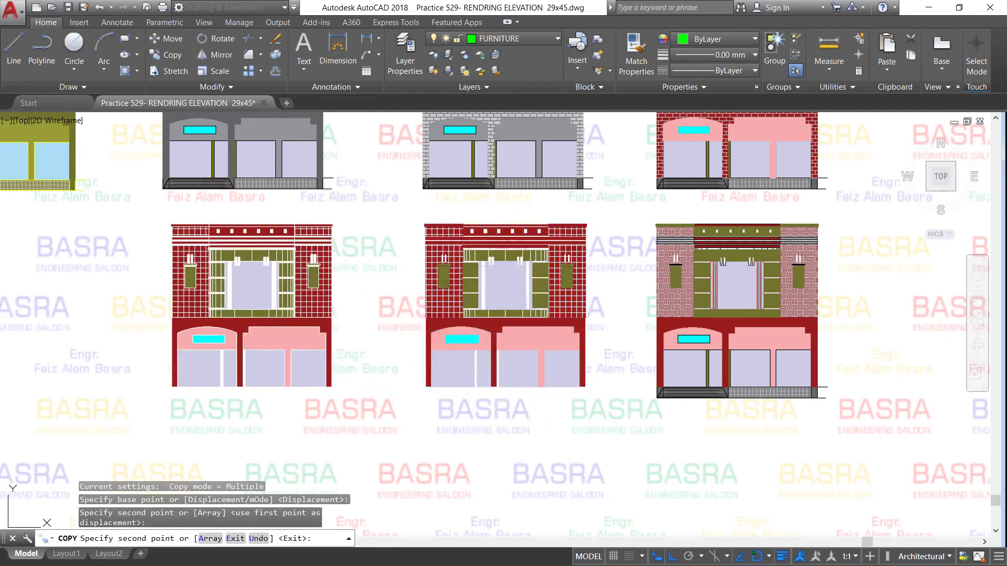
scroll(570, 384, up, 2)
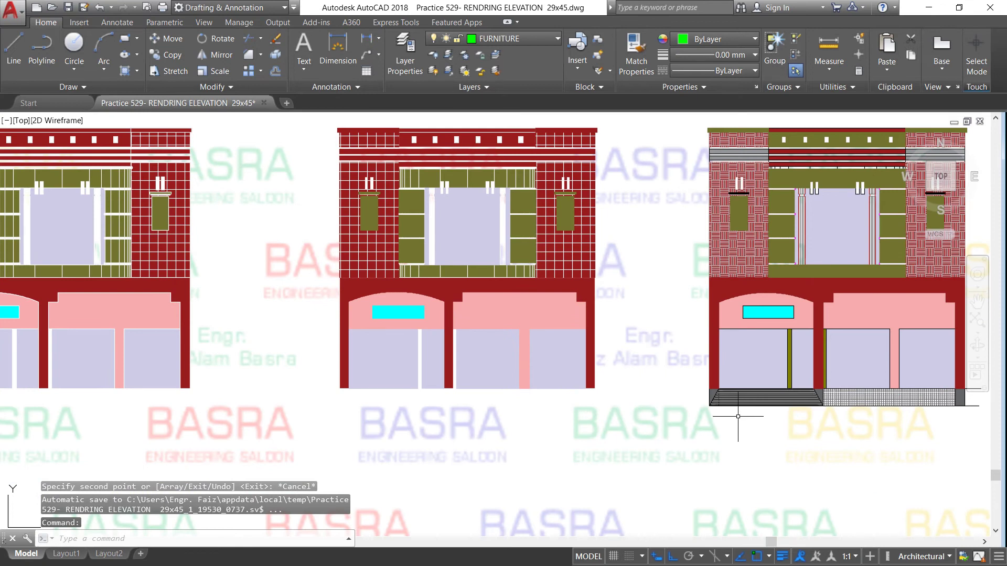
click(636, 55)
Match the grey base hatch onto the plinth's end piece, main strip and remaining base piece
scroll(771, 472, up, 6)
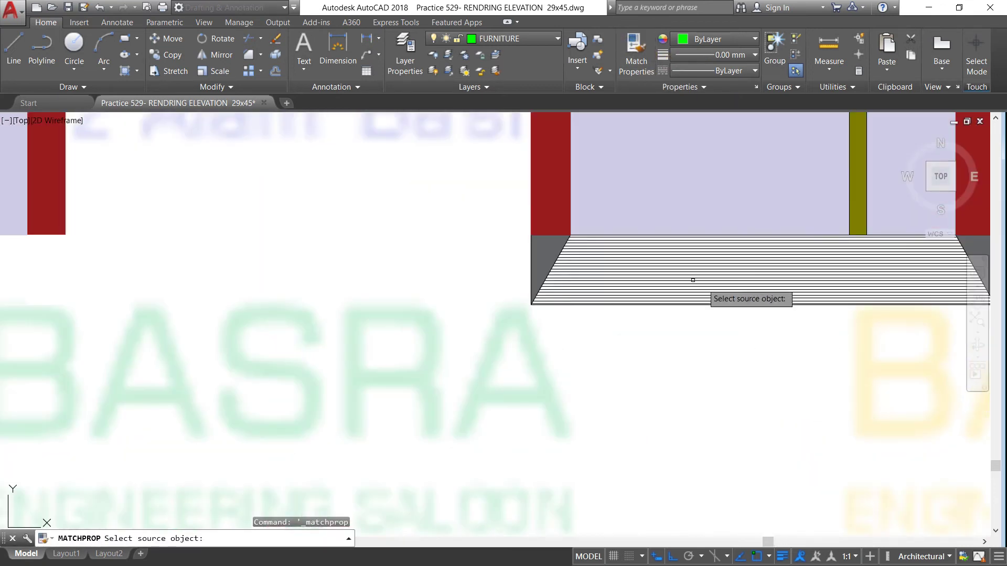
scroll(548, 286, down, 2)
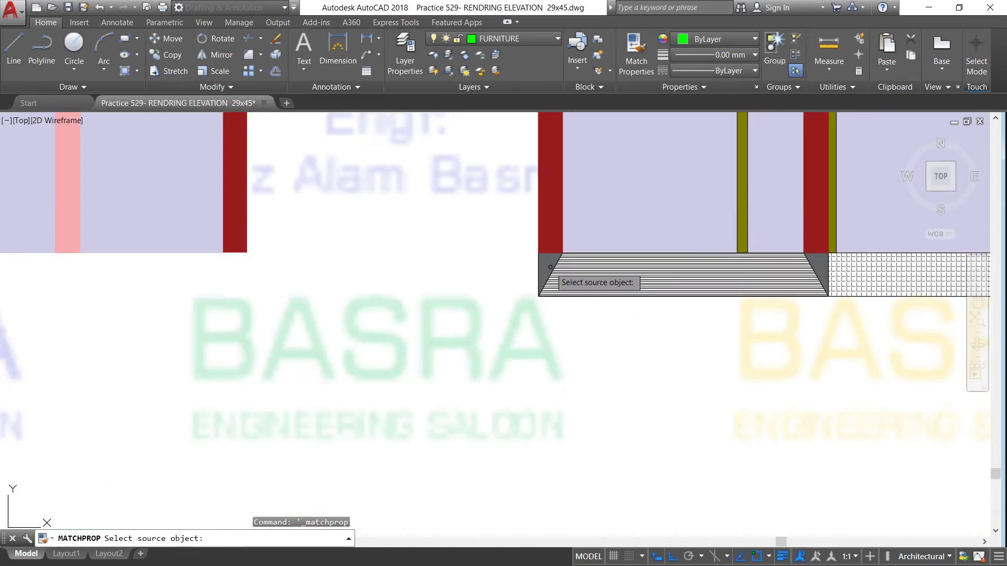
click(549, 266)
scroll(706, 283, down, 3)
scroll(440, 284, down, 2)
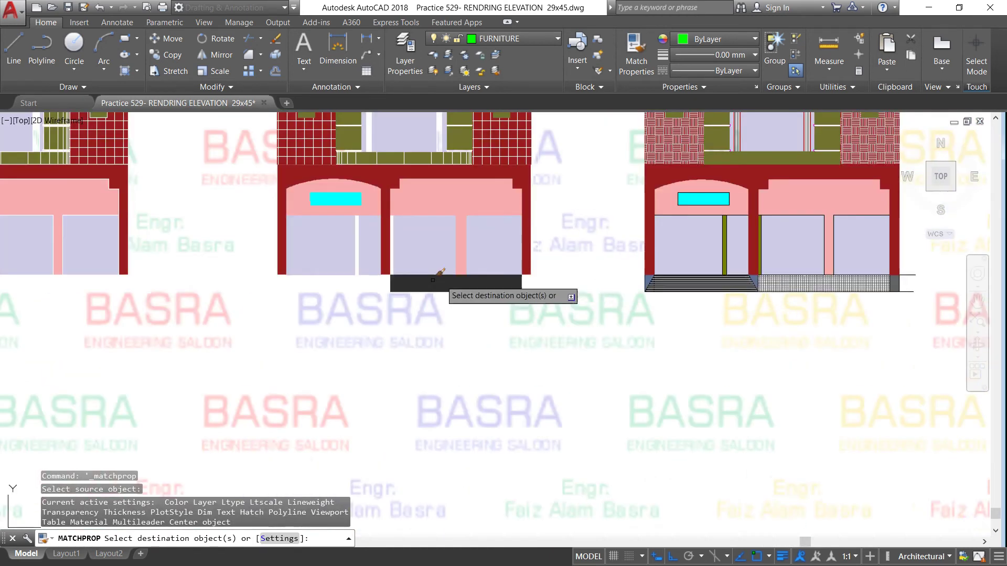
scroll(376, 284, up, 3)
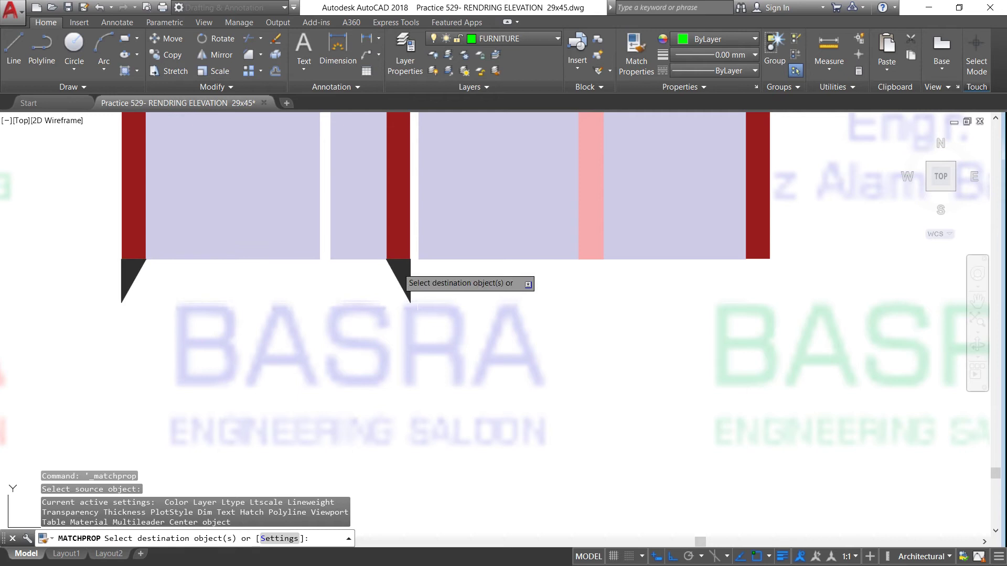
click(407, 277)
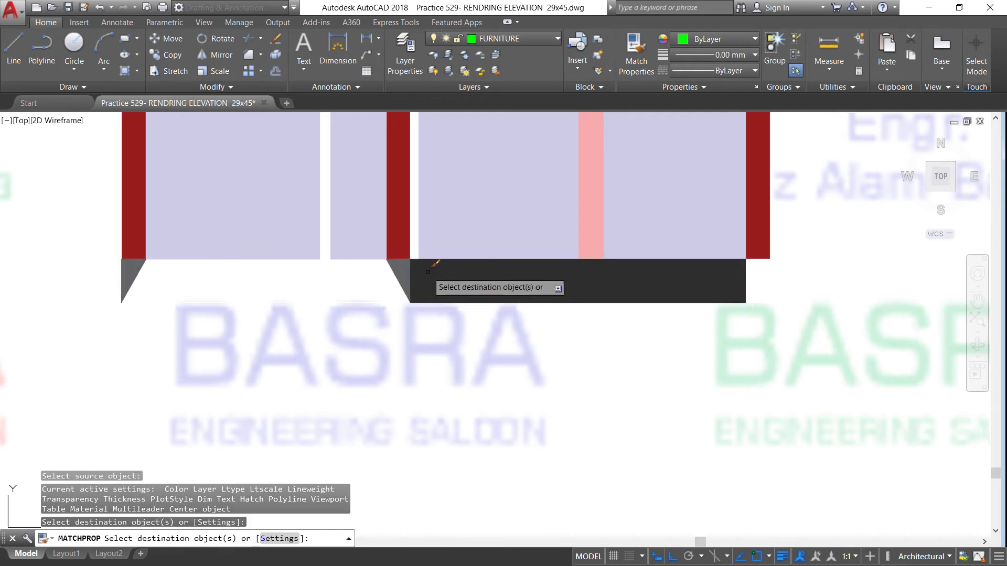
click(427, 274)
click(757, 287)
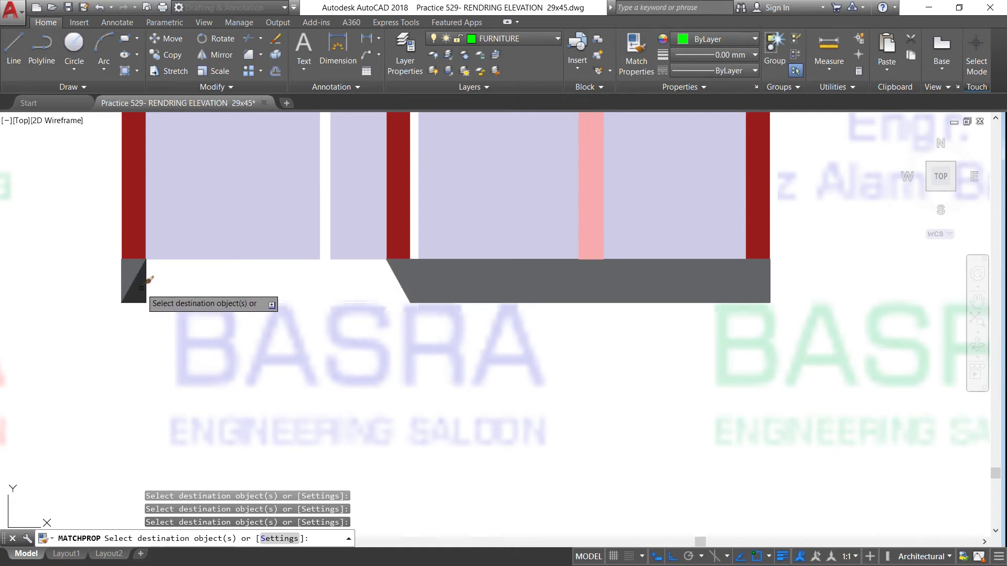
right_click(240, 322)
click(257, 331)
scroll(265, 337, down, 4)
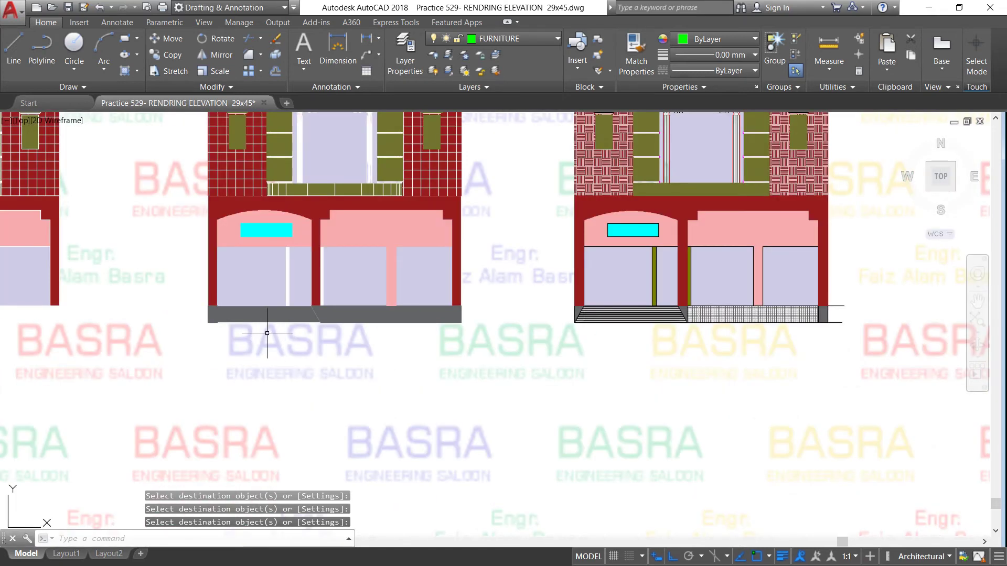
scroll(264, 316, up, 2)
scroll(240, 319, down, 2)
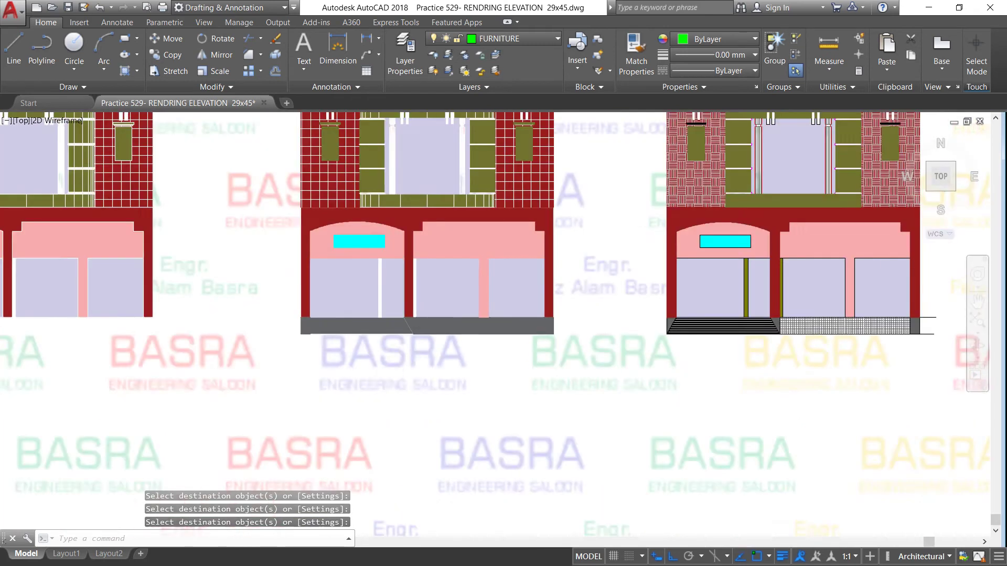
scroll(240, 319, down, 2)
scroll(330, 321, up, 1)
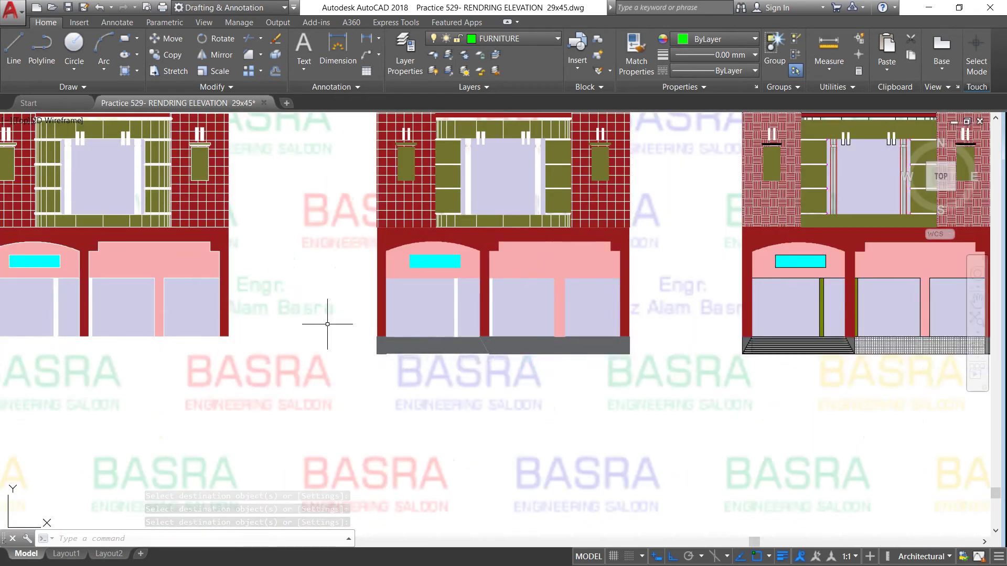
scroll(244, 345, down, 1)
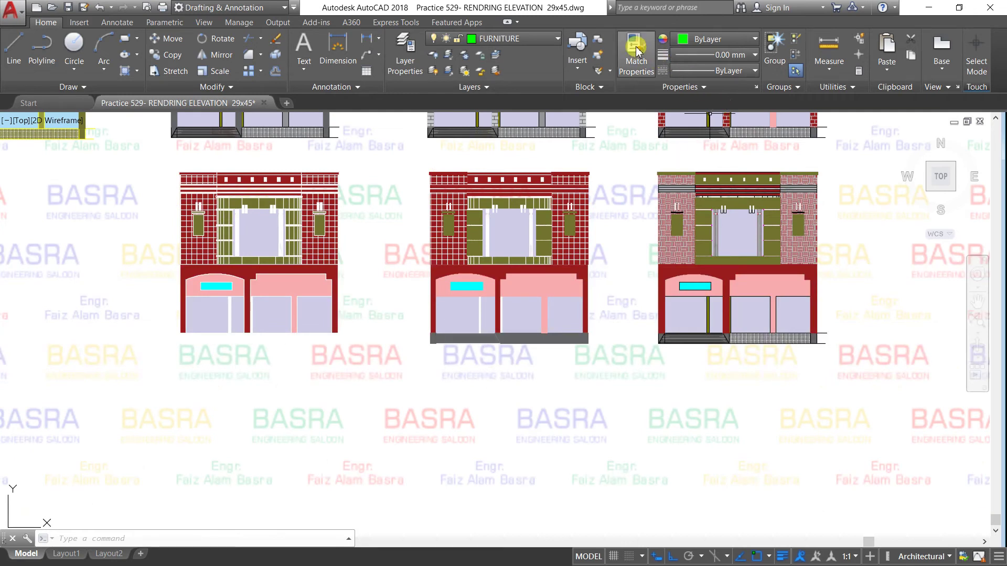
Erase the whole left elevation with a window selection
click(161, 164)
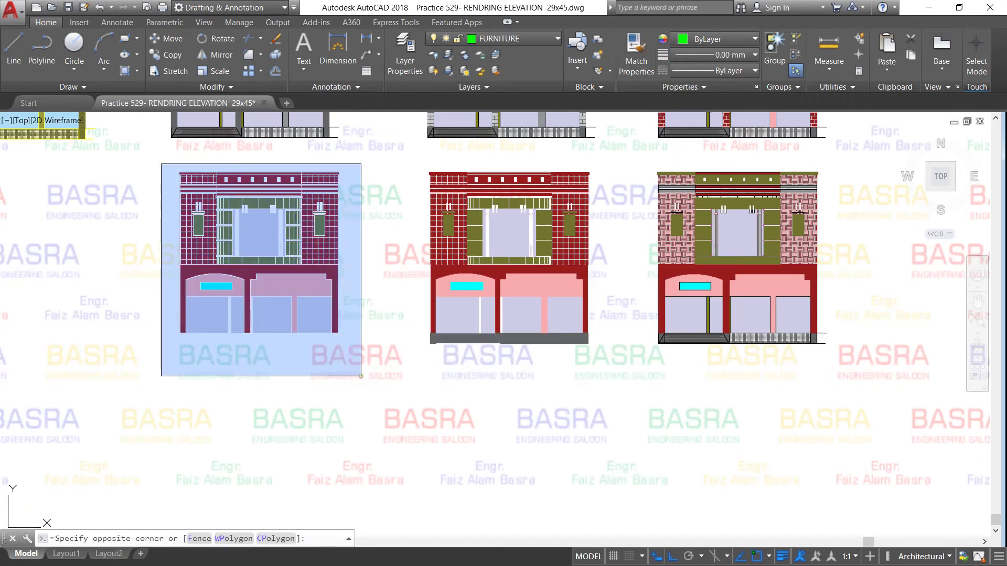
click(361, 376)
key(Delete)
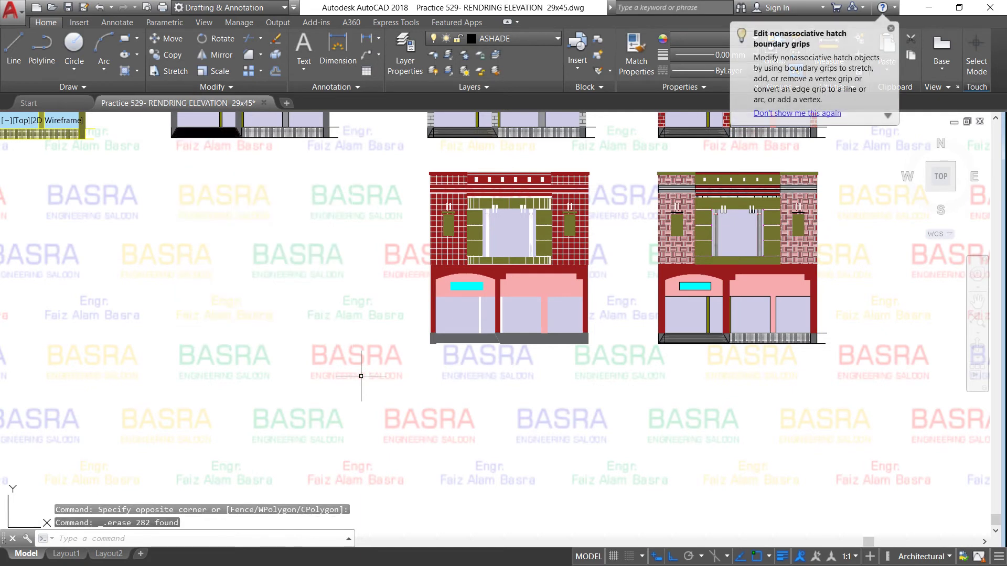
Copy the grey-plinth middle elevation into the empty left spot
click(172, 55)
click(384, 155)
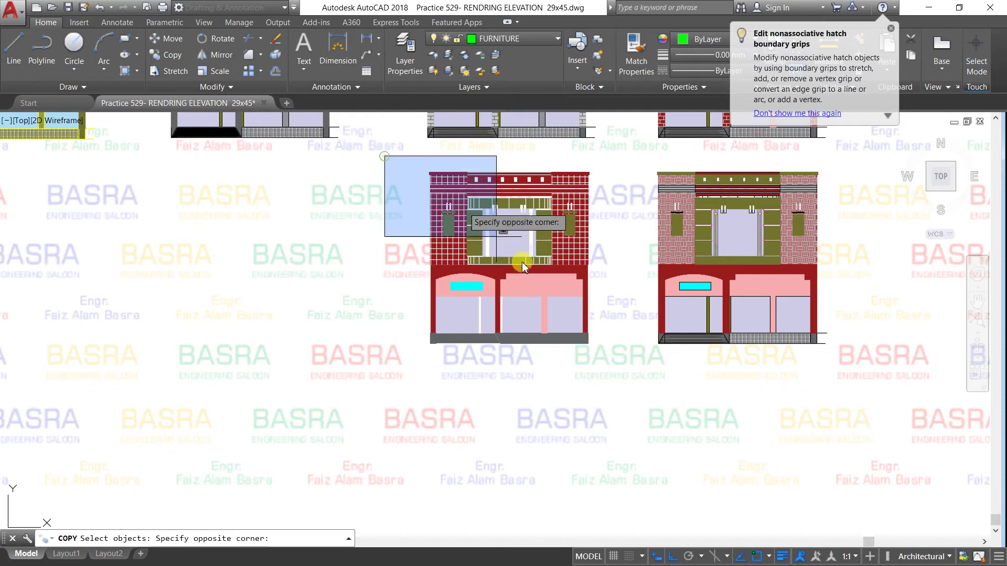
click(609, 378)
key(Return)
click(598, 387)
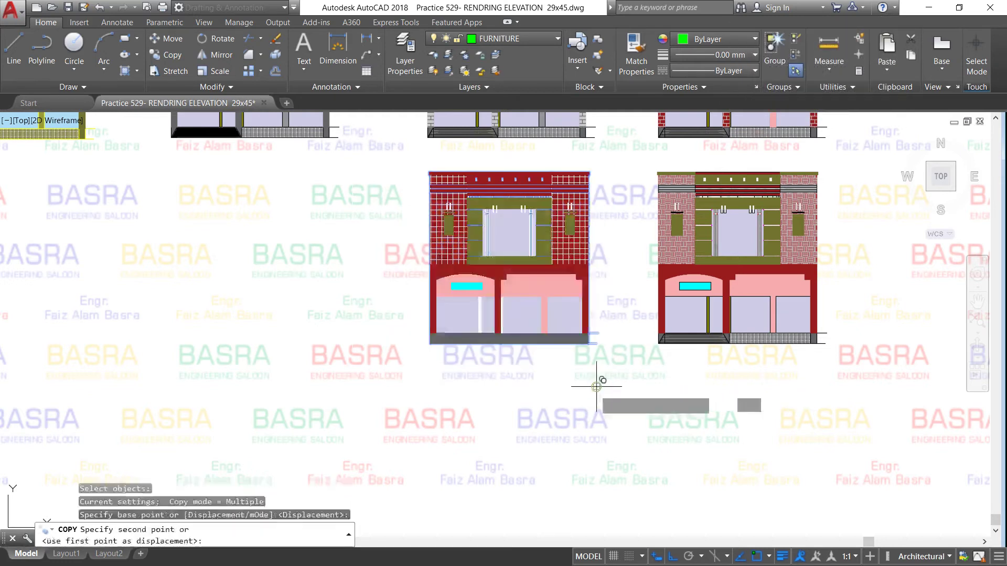
click(344, 405)
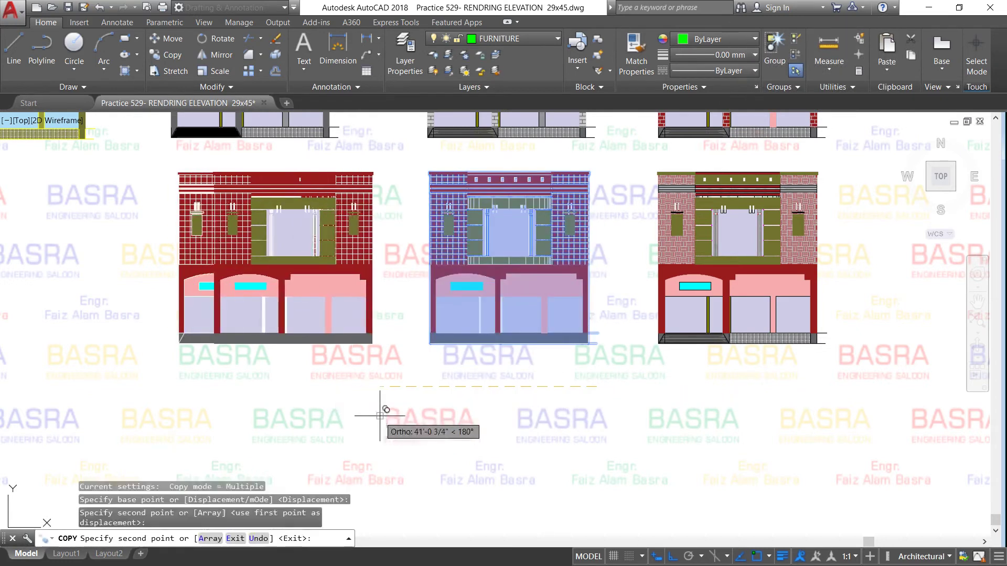
key(Escape)
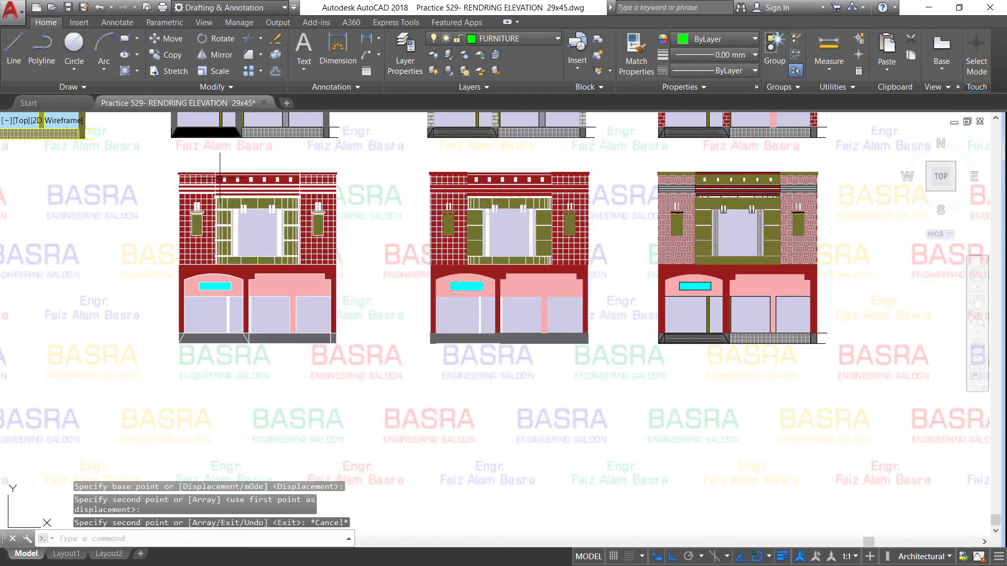
scroll(220, 178, up, 4)
scroll(159, 256, up, 2)
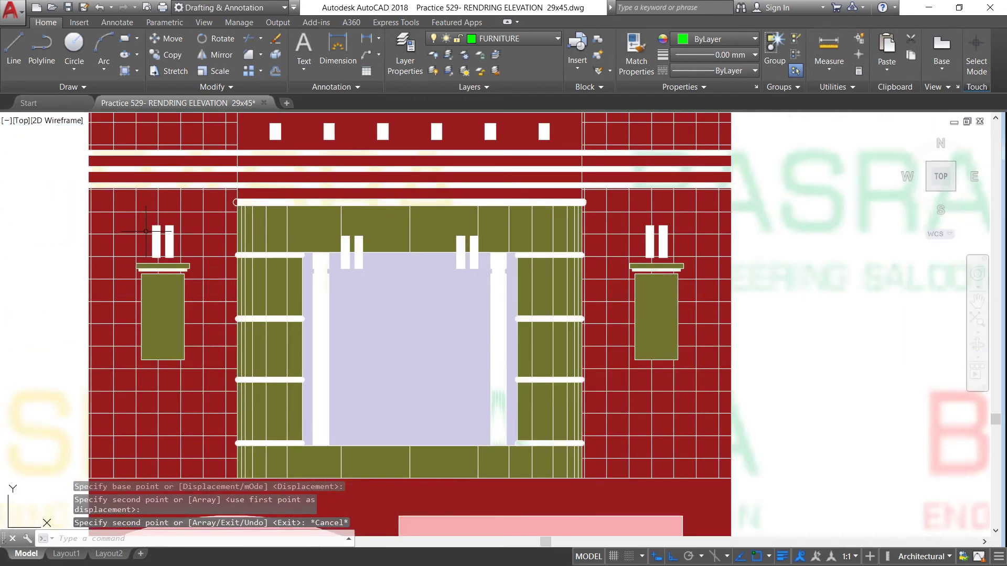
Enlarge the left wall panel's red ANSI37 tile hatch to pattern scale 300
click(143, 209)
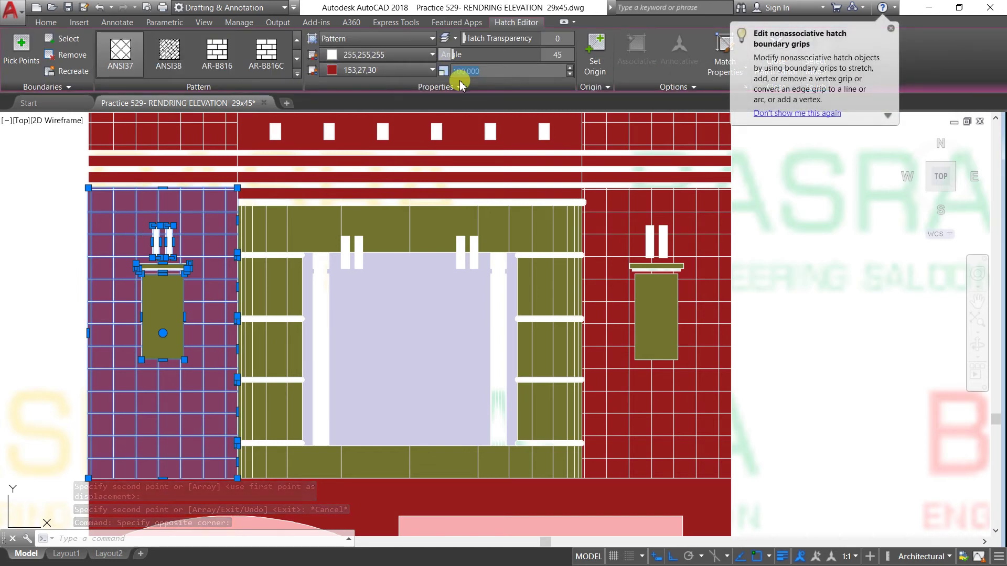
text(600)
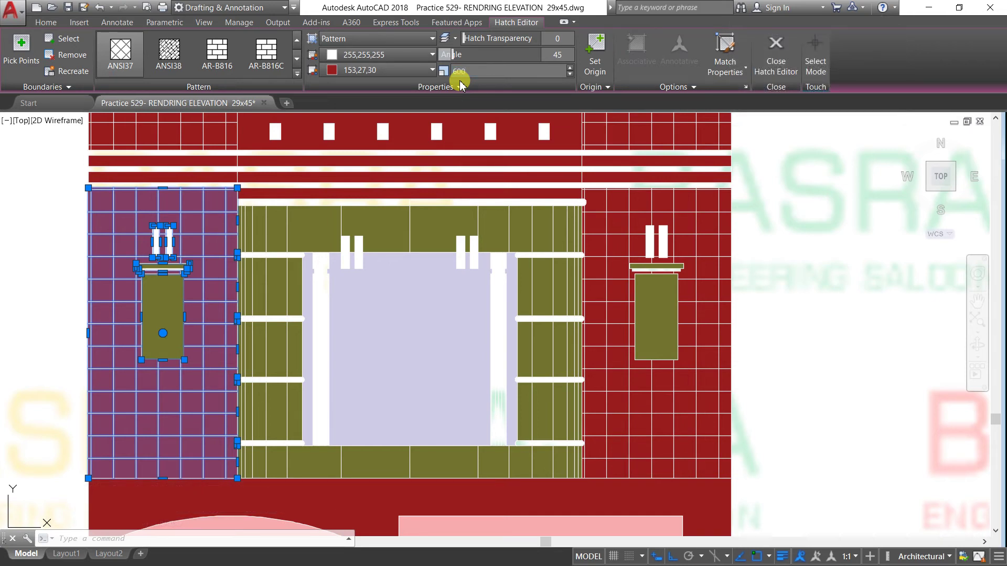
key(Return)
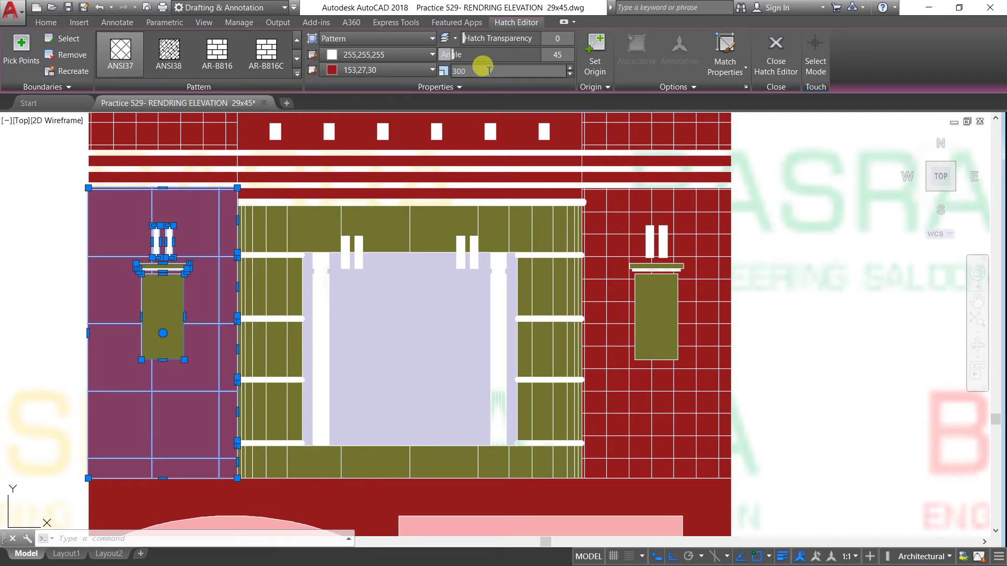
key(Escape)
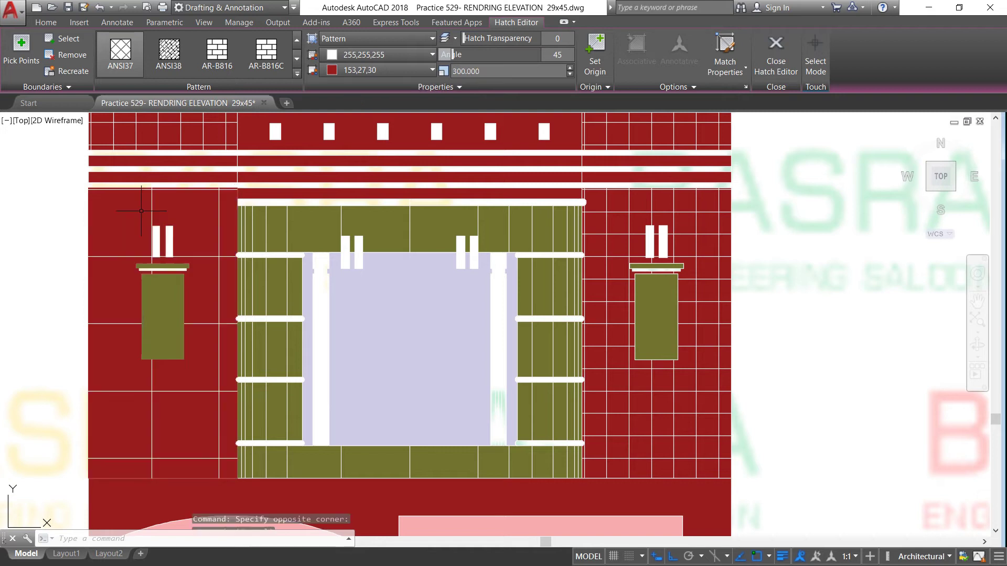
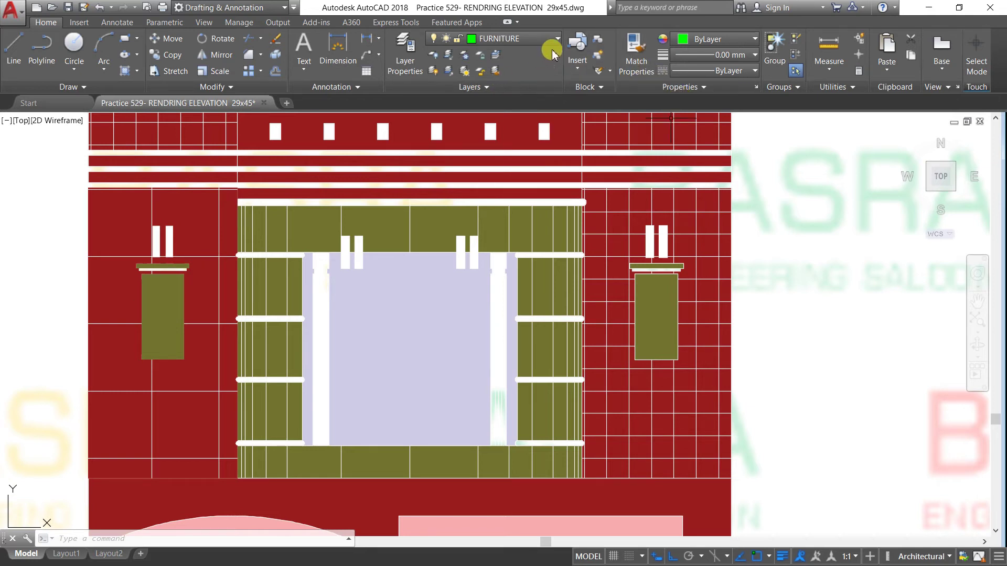
Set the left wall's tile hatch scale to 225
click(219, 225)
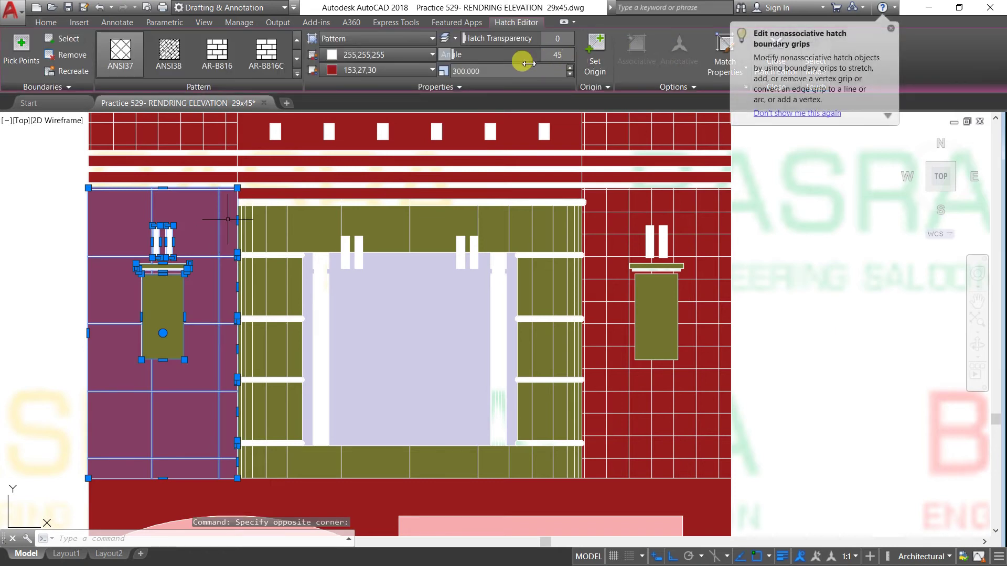
text(250)
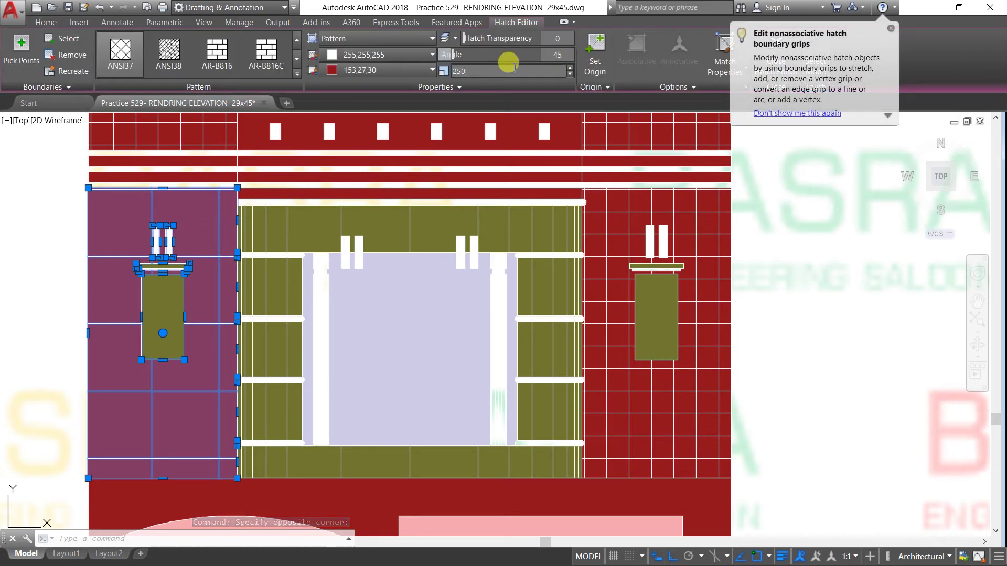
text(225)
key(Return)
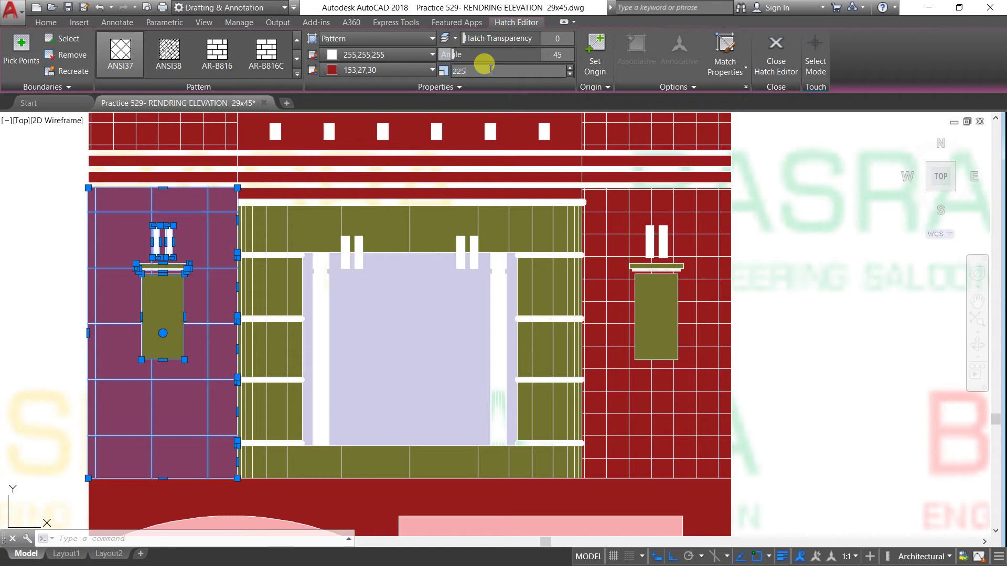
key(Return)
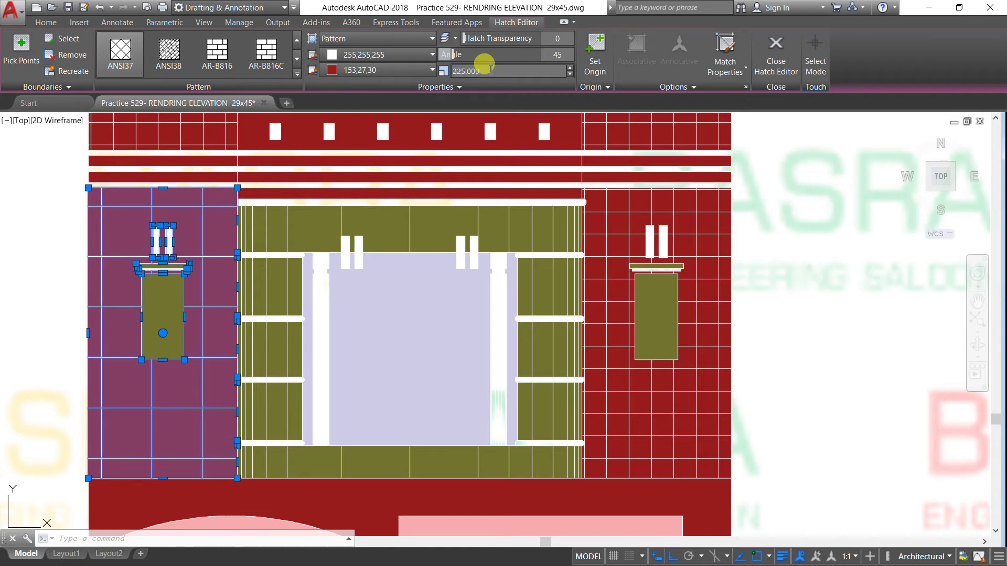
click(305, 276)
key(Escape)
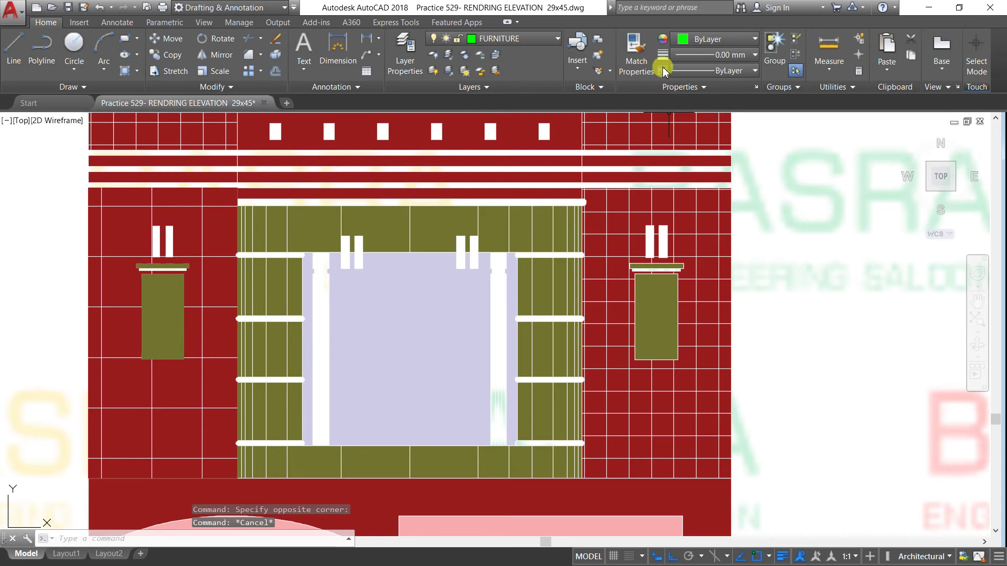
Match the right wall's tile hatch to the left wall's hatch properties
click(662, 70)
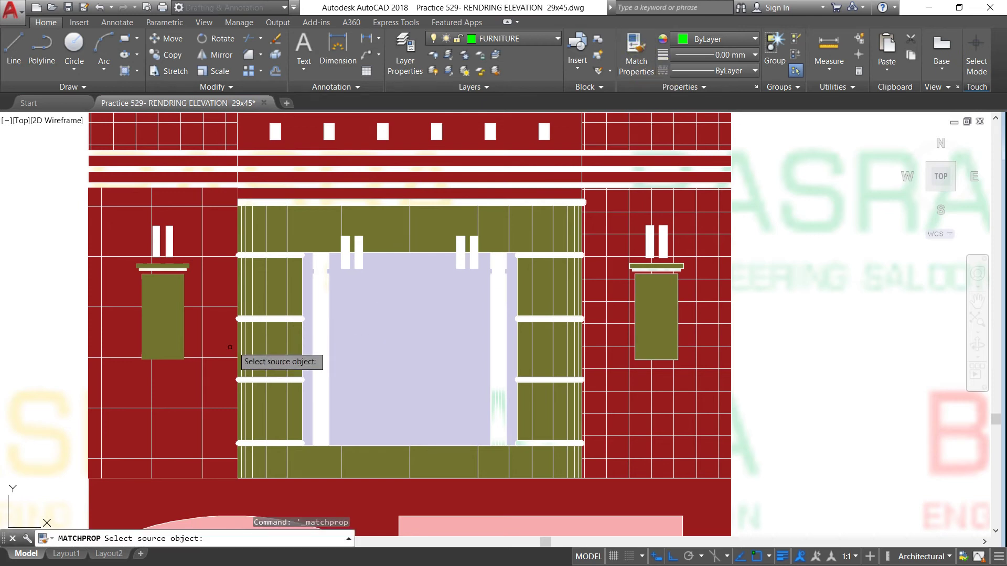
click(218, 358)
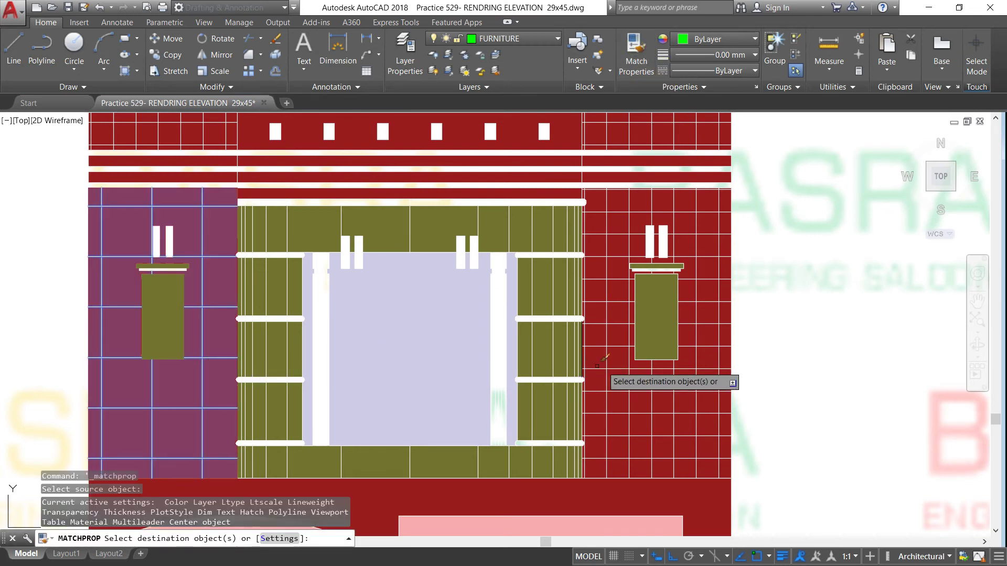
click(616, 356)
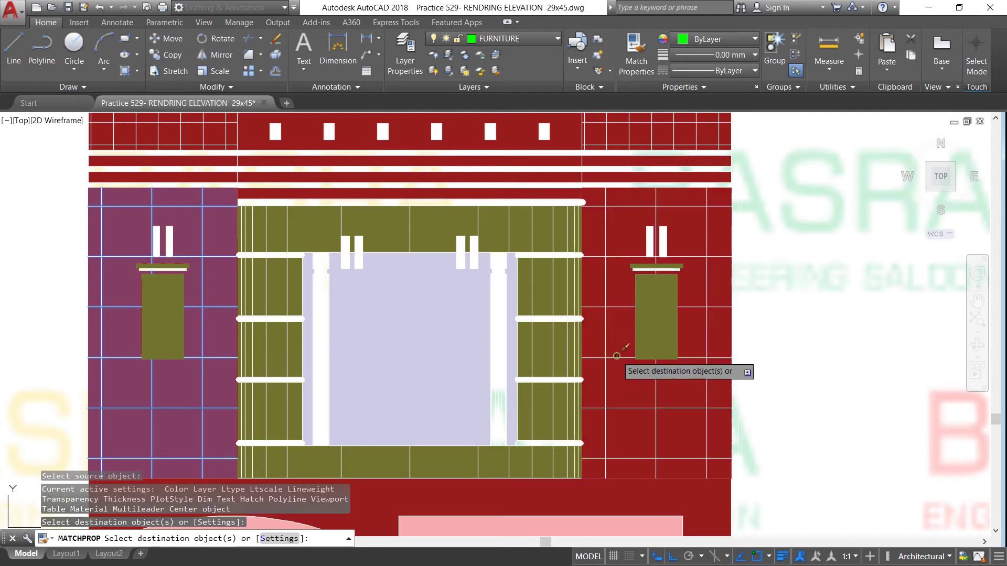
right_click(612, 231)
click(627, 248)
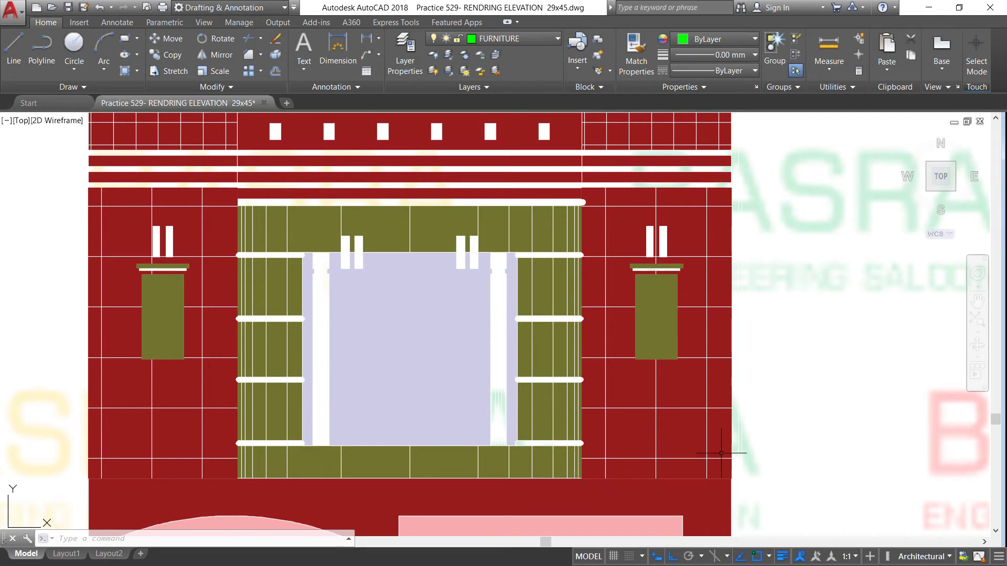
Pick the upper frieze band as Match Properties source, then end without applying it
scroll(437, 260, down, 2)
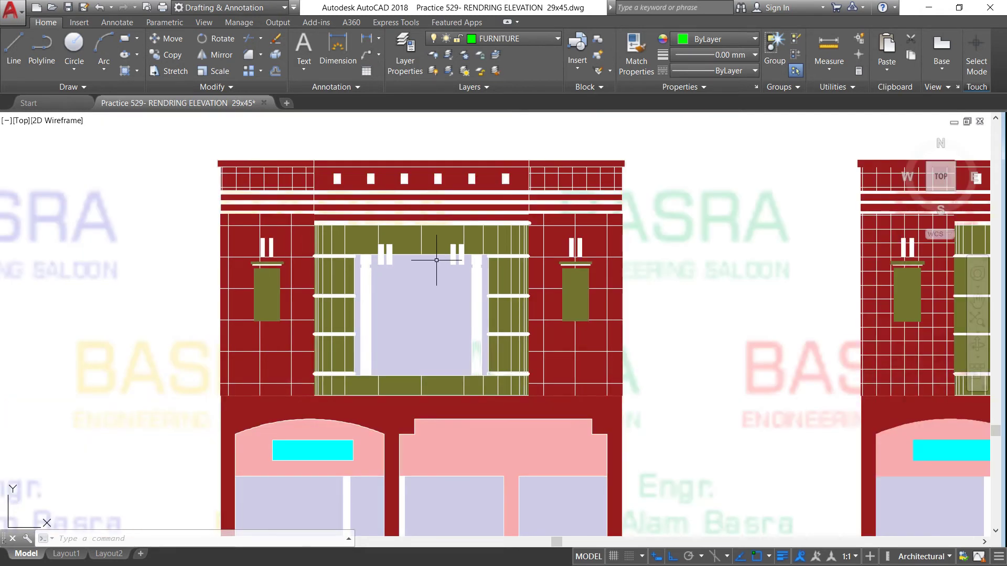
scroll(292, 157, up, 2)
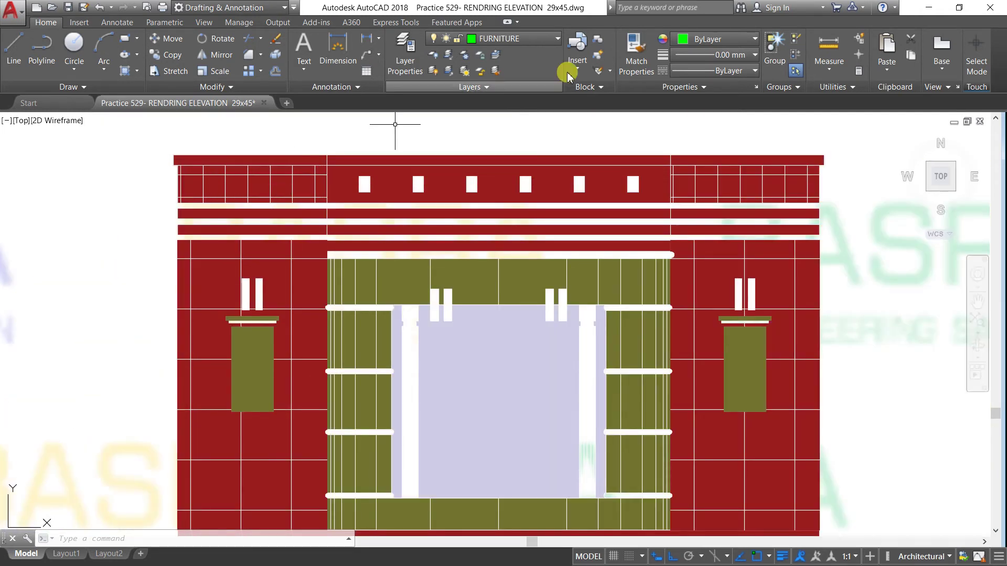
click(629, 63)
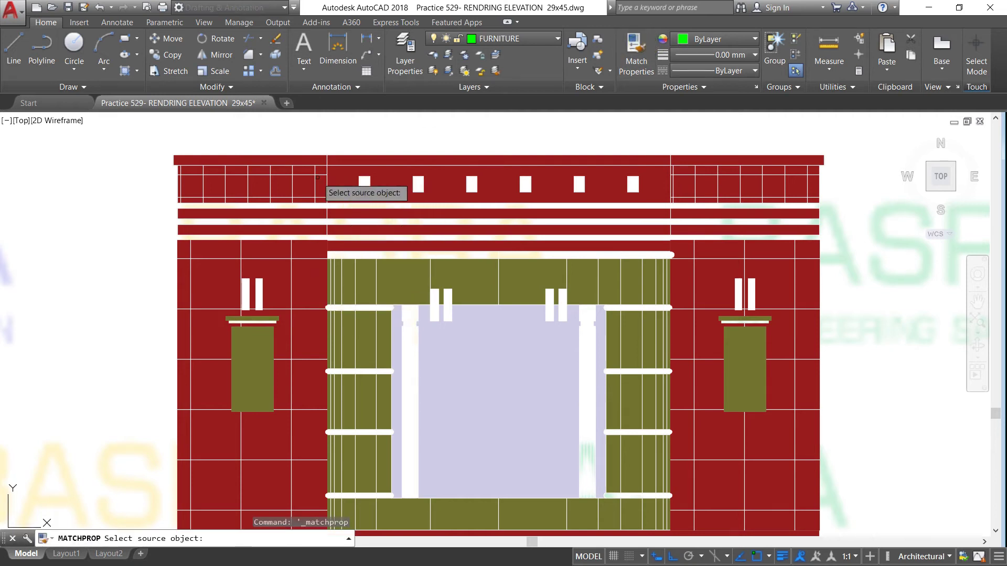
click(340, 195)
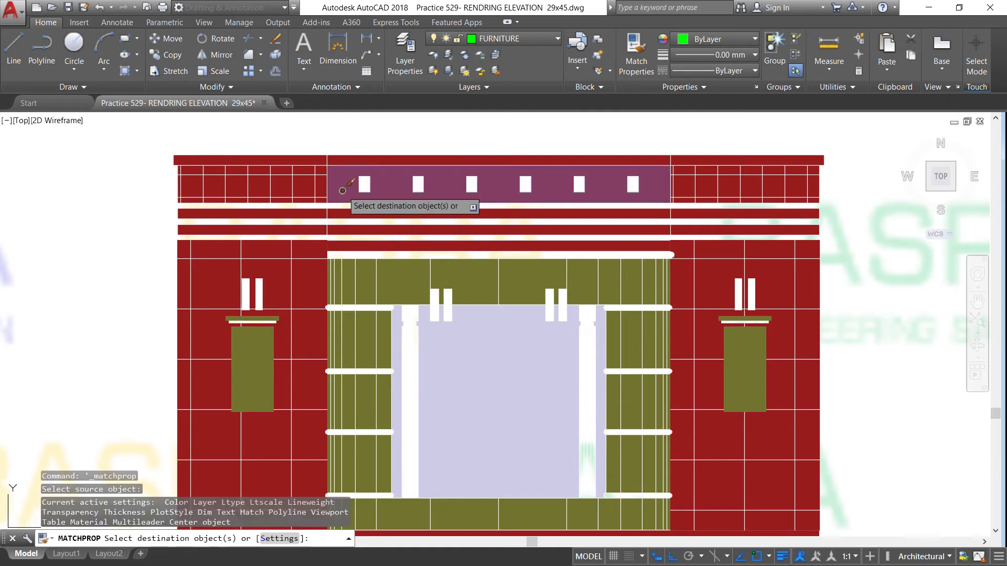
right_click(307, 189)
click(321, 196)
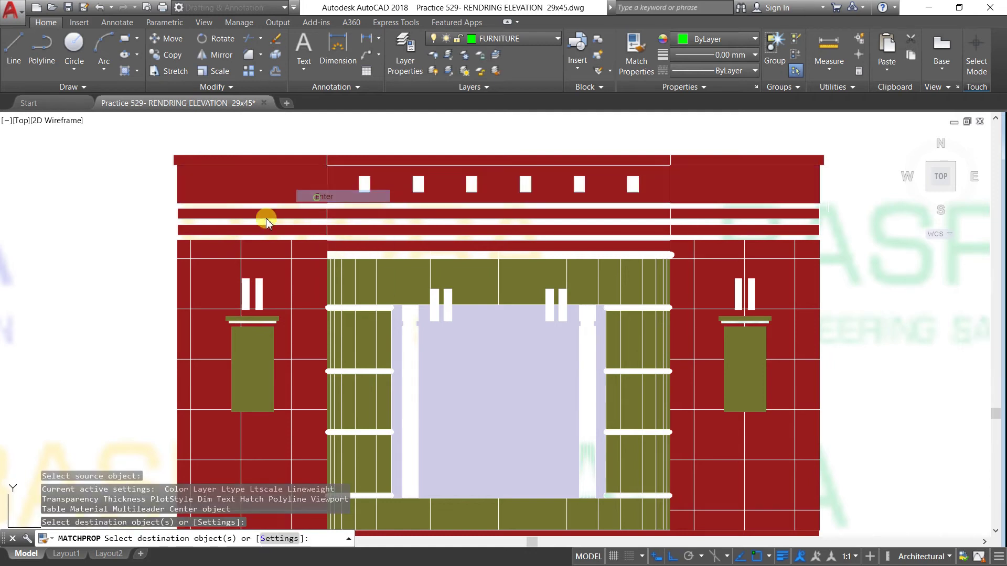
scroll(305, 177, down, 2)
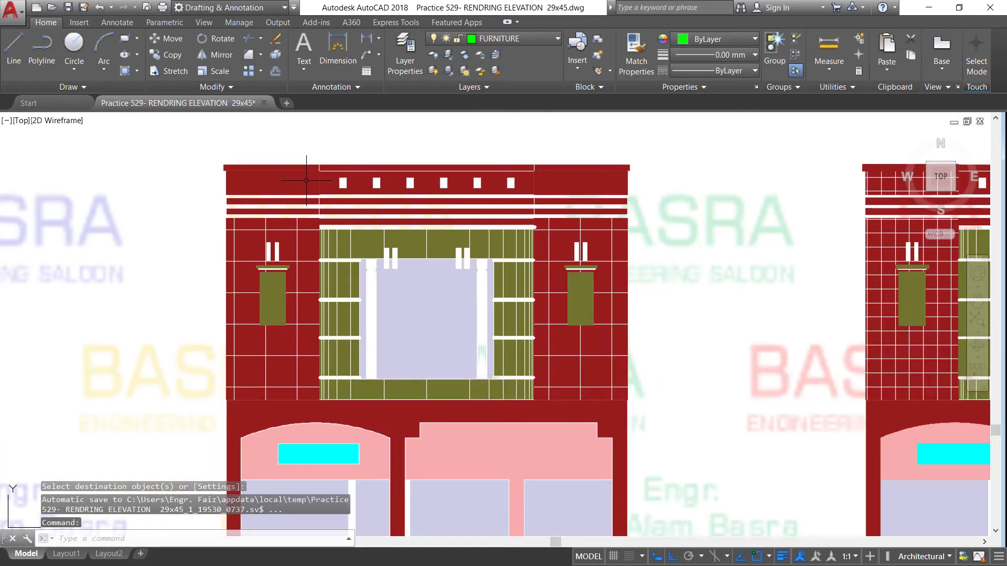
scroll(299, 130, up, 2)
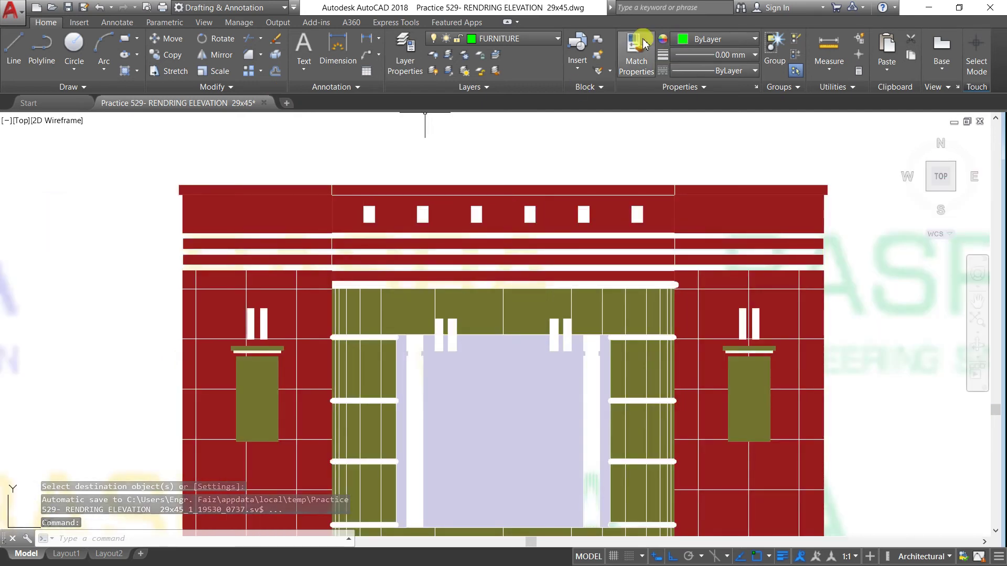
Match the olive window-surround hatch onto the top side blocks and cornice strip
key(Return)
click(491, 321)
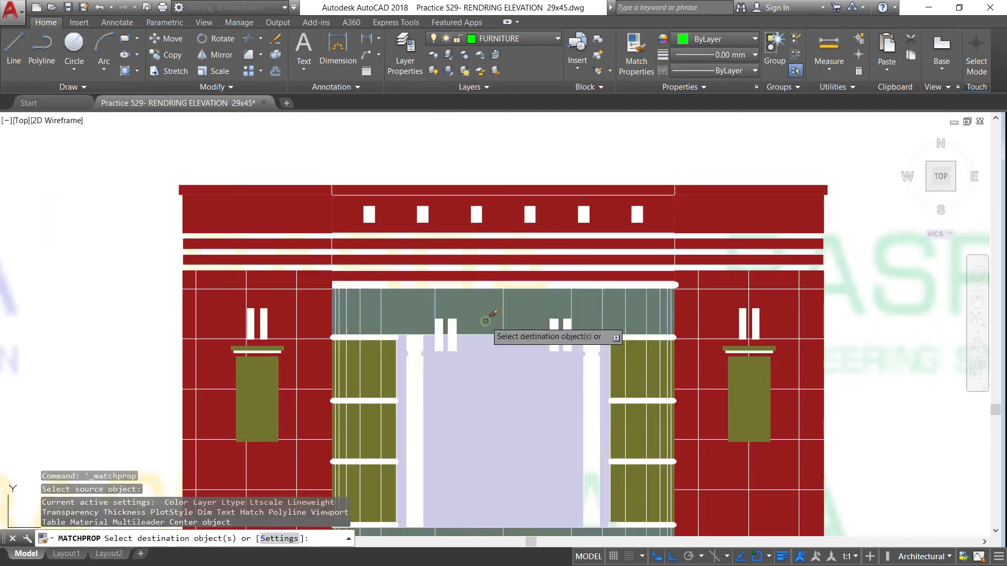
click(317, 203)
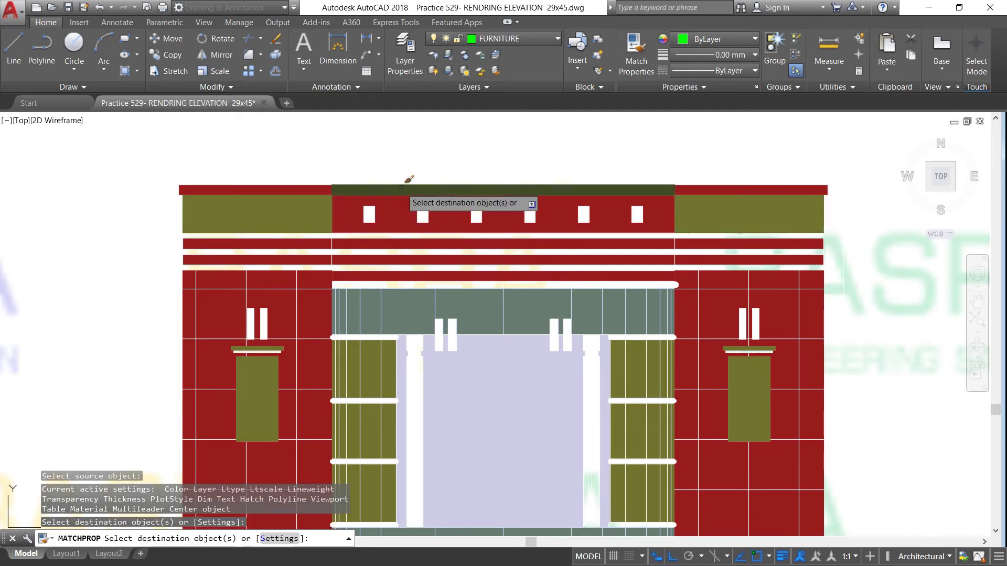
click(402, 187)
right_click(461, 127)
click(474, 133)
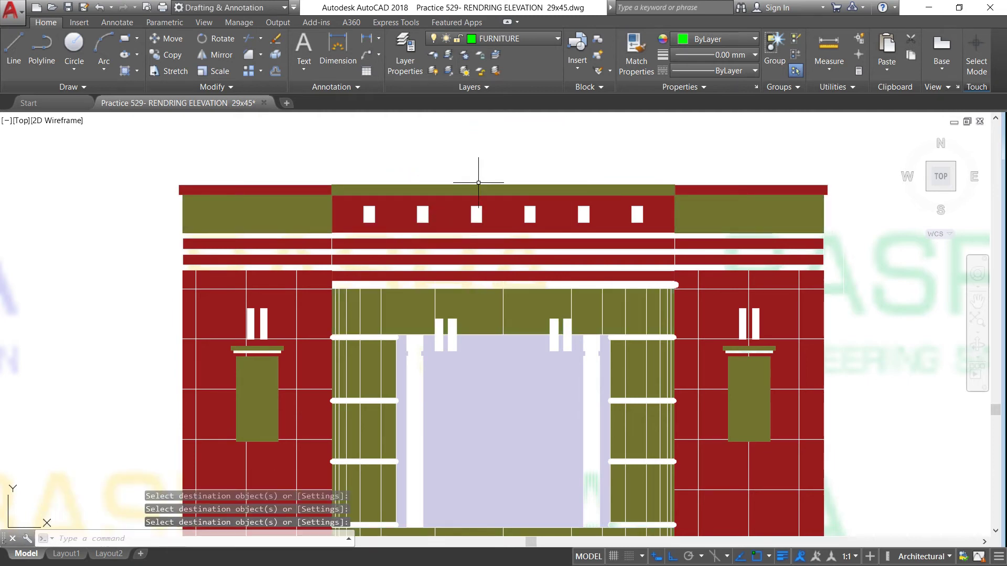
scroll(477, 183, down, 1)
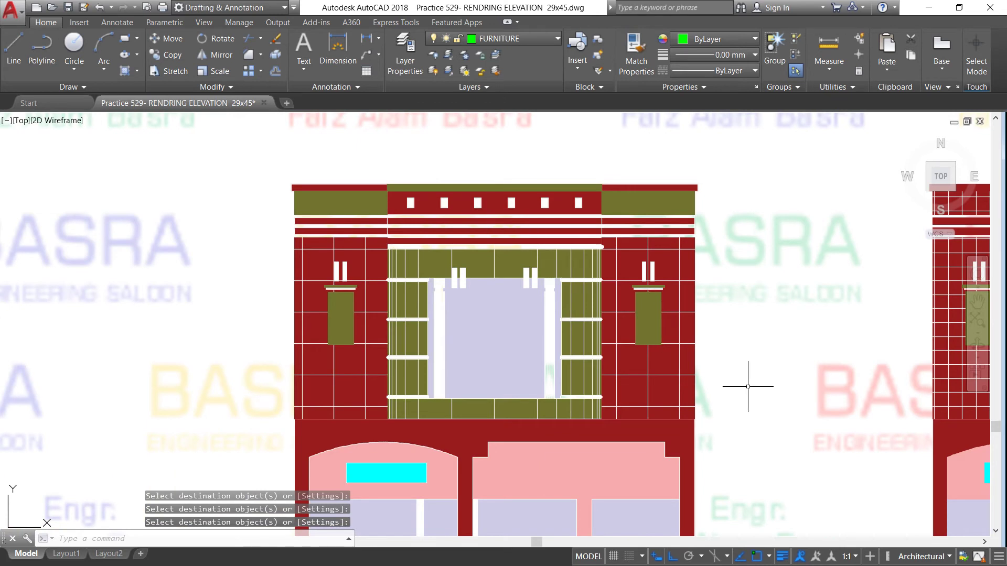
scroll(722, 169, down, 2)
scroll(674, 383, up, 2)
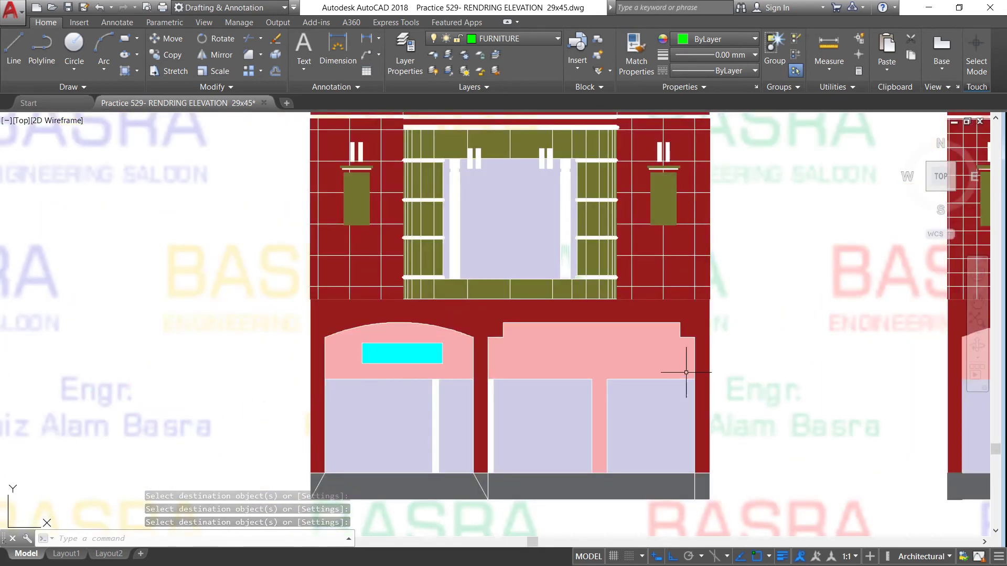
Recolour the signboard hatch to coral 242,113,114
click(619, 354)
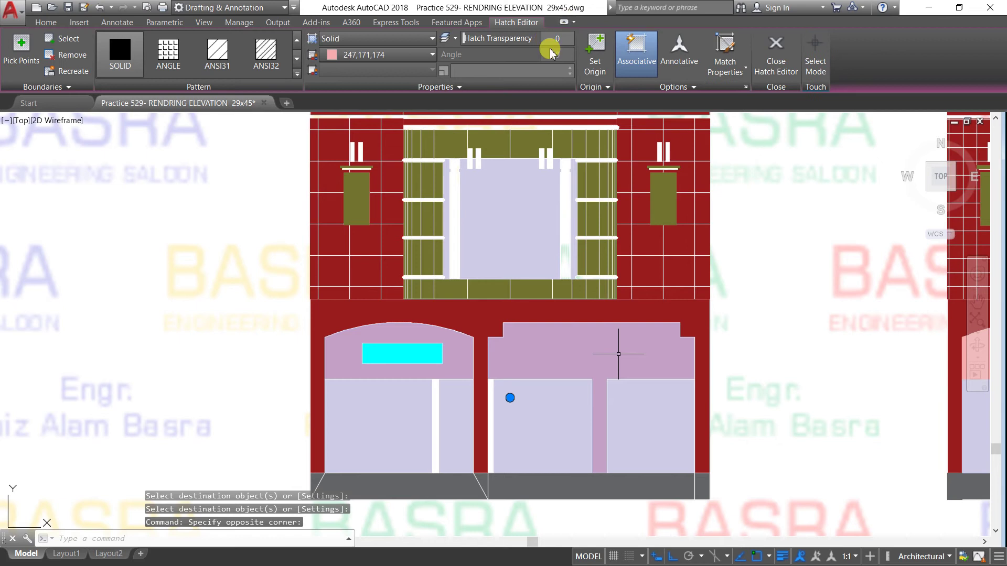
click(432, 55)
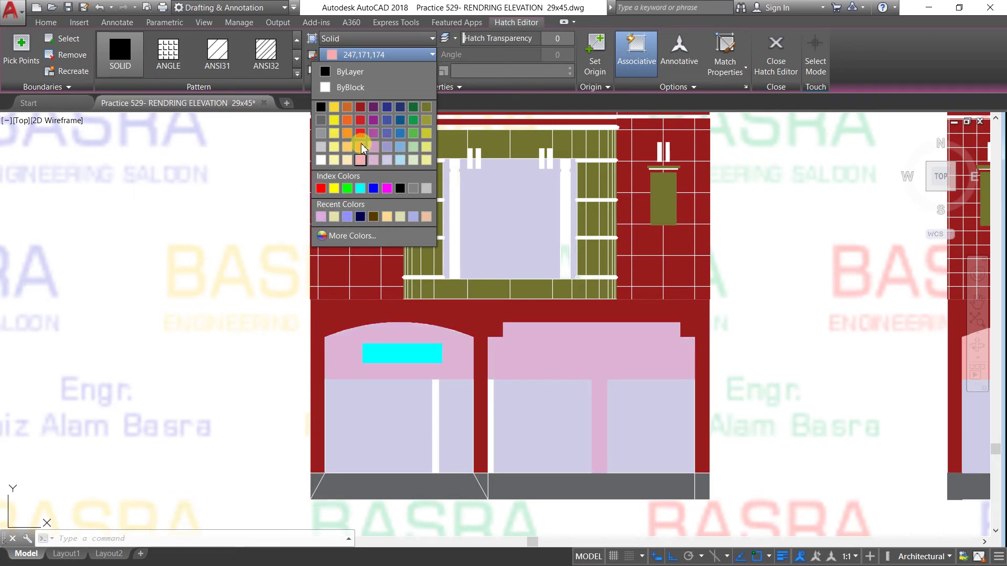
click(393, 164)
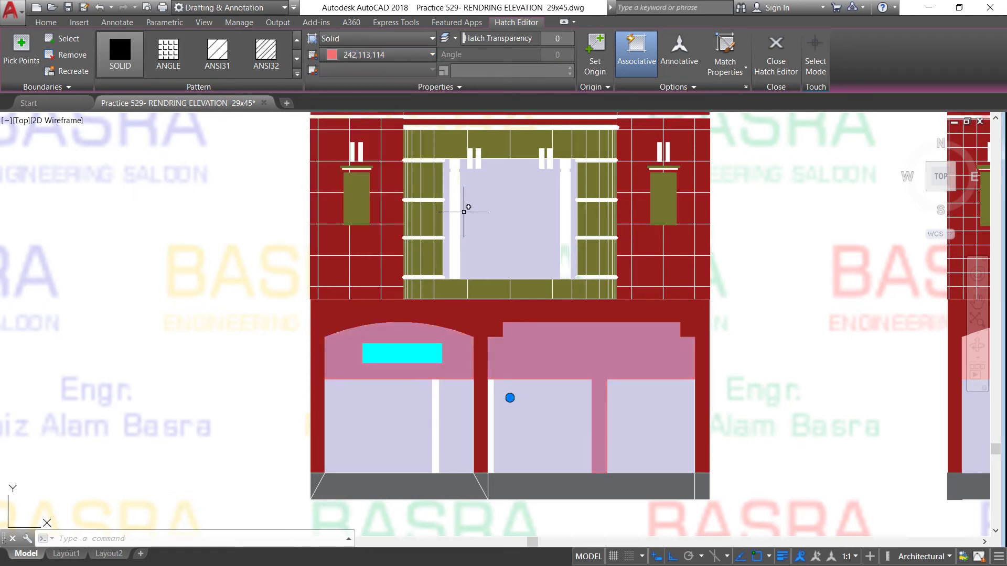
key(Escape)
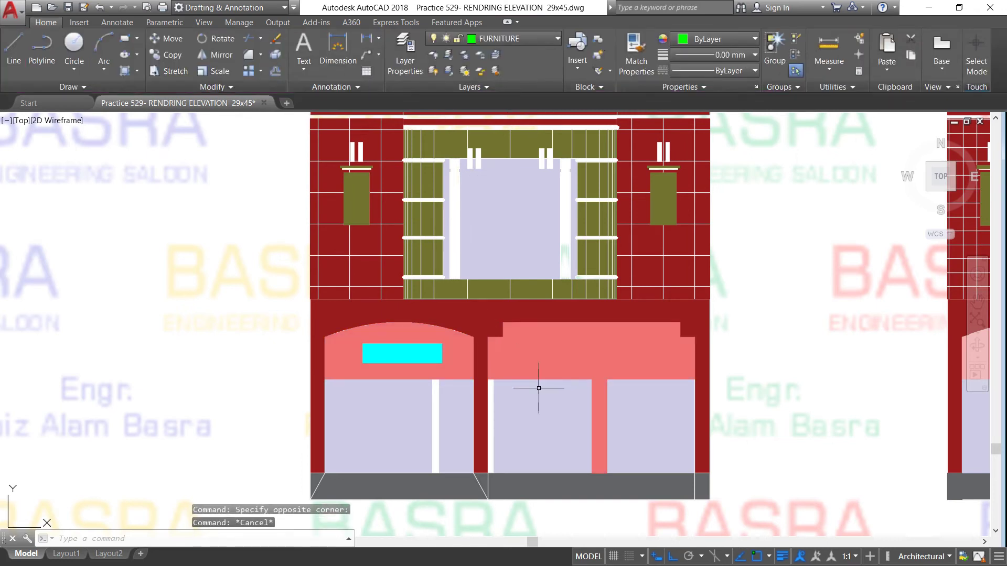
Recolour both shop glass panel hatches to pale green 215,235,210
click(539, 394)
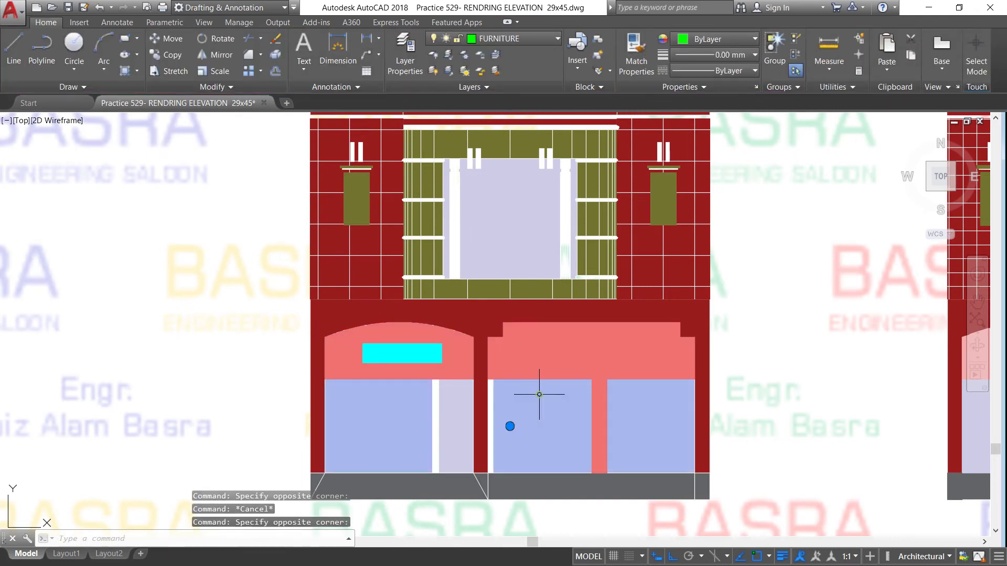
click(447, 414)
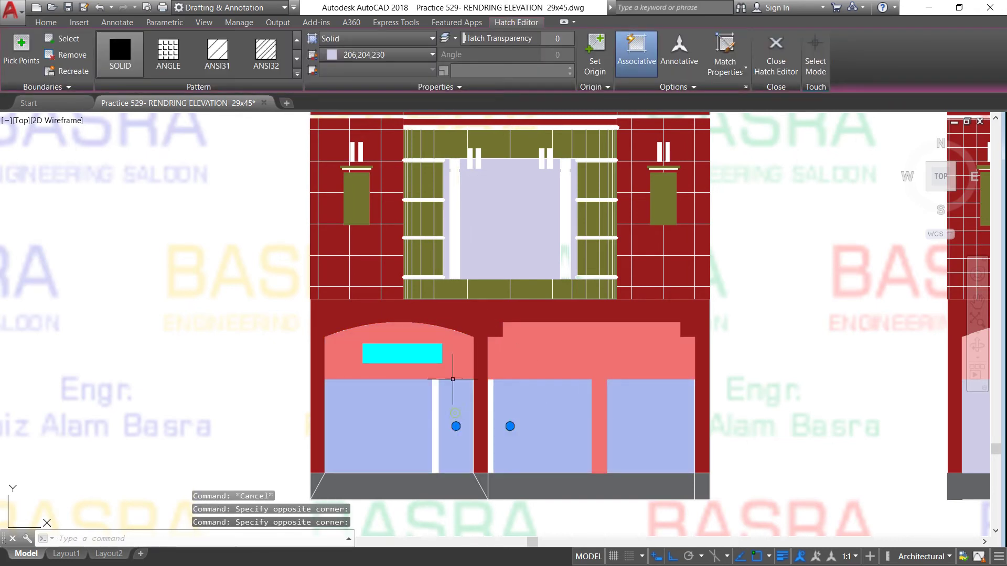
click(432, 54)
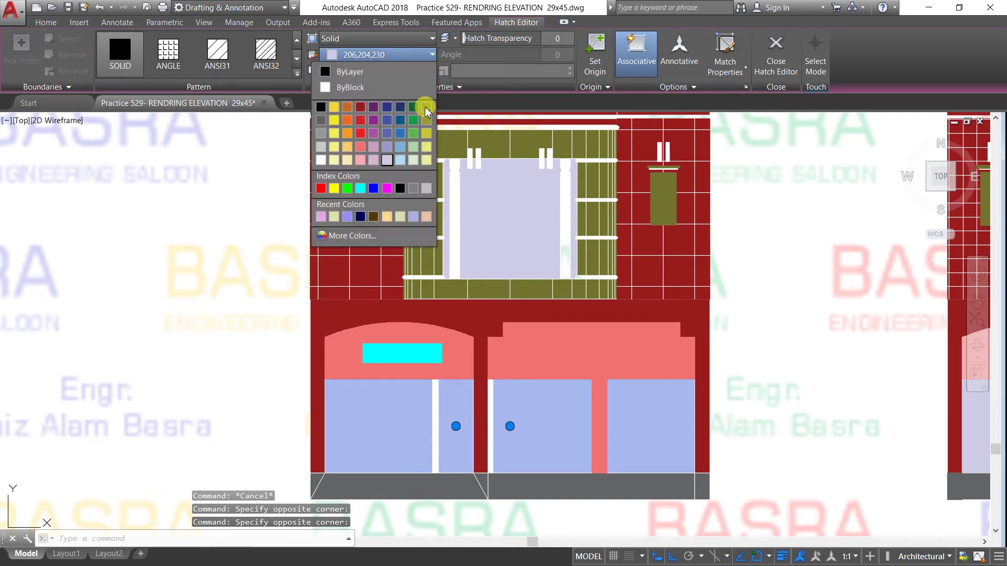
click(413, 160)
key(Escape)
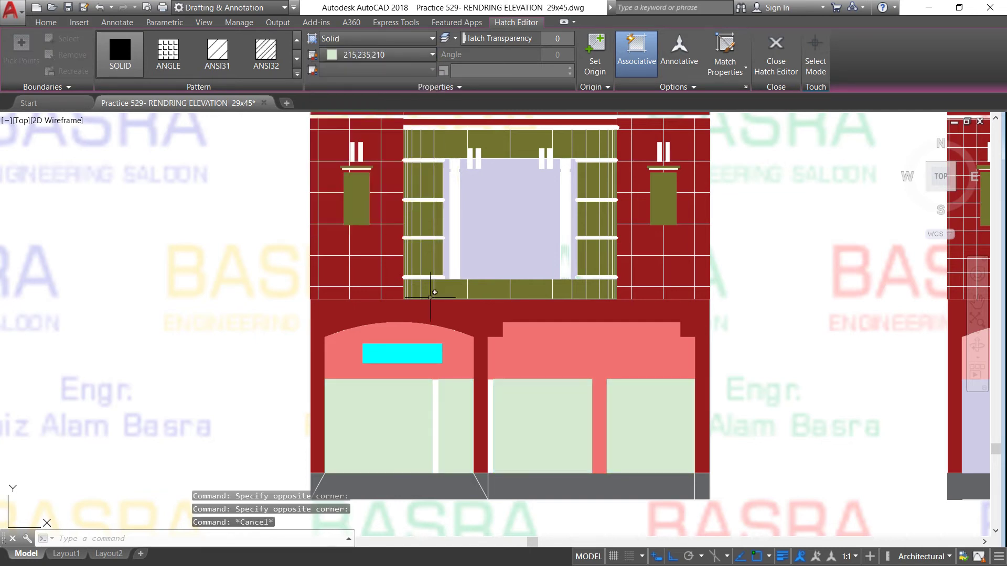
scroll(681, 336, down, 2)
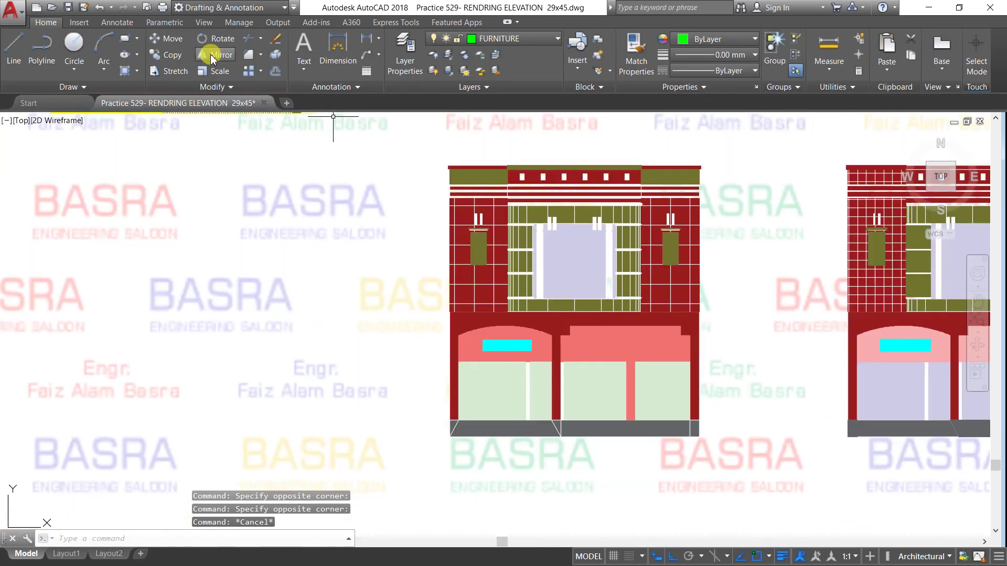
Copy the whole shop-house elevation and place the copy further left
click(167, 55)
click(384, 135)
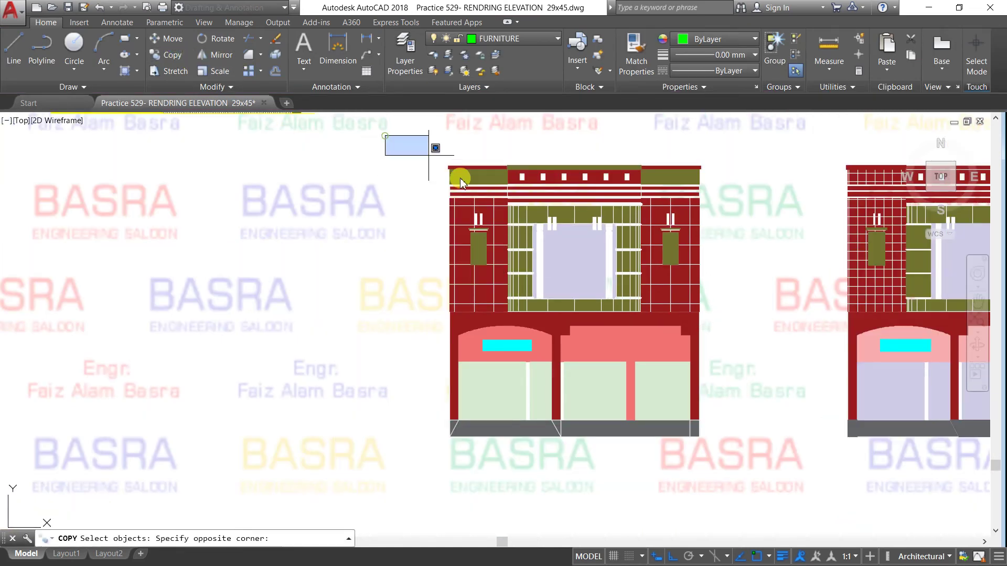
click(804, 502)
key(Return)
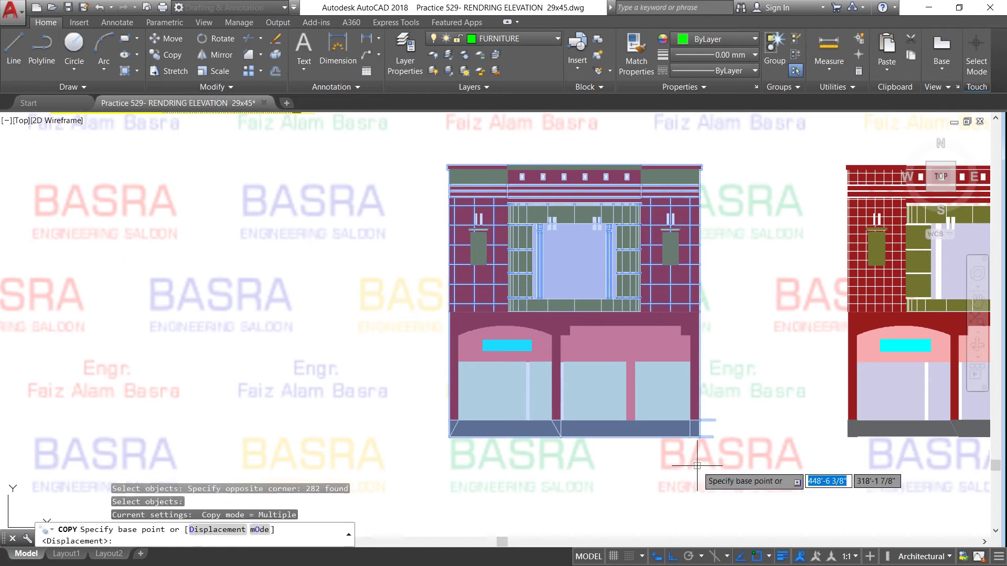
click(697, 465)
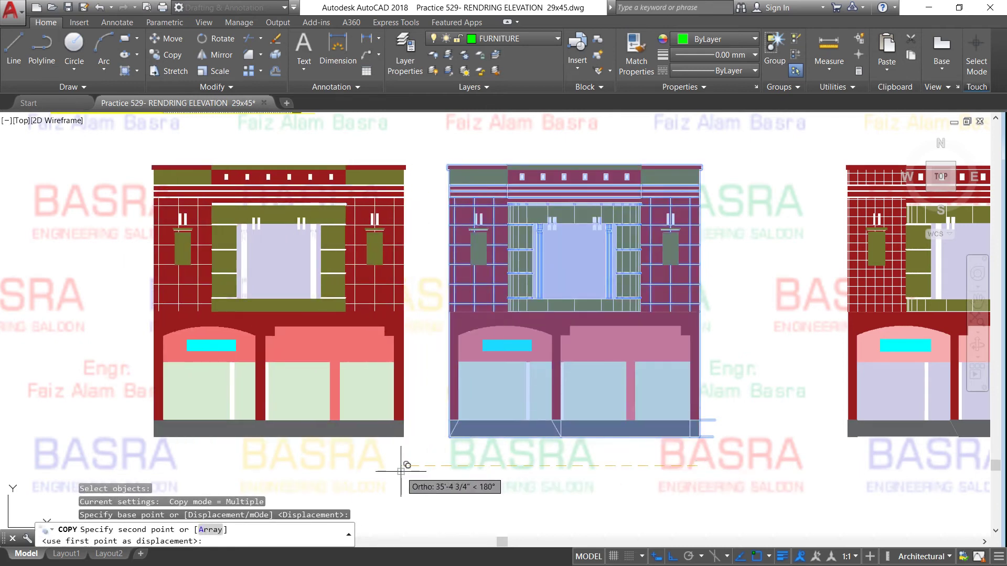
click(402, 466)
key(Escape)
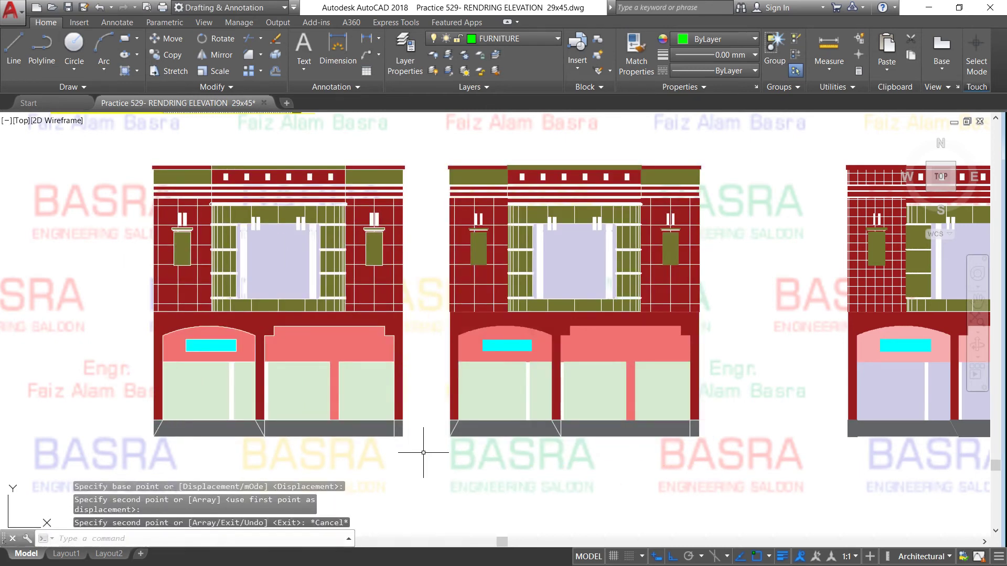
Change the copy's left upper-floor wall panel background from red to grey 147,149,152
scroll(152, 230, up, 2)
scroll(173, 220, up, 1)
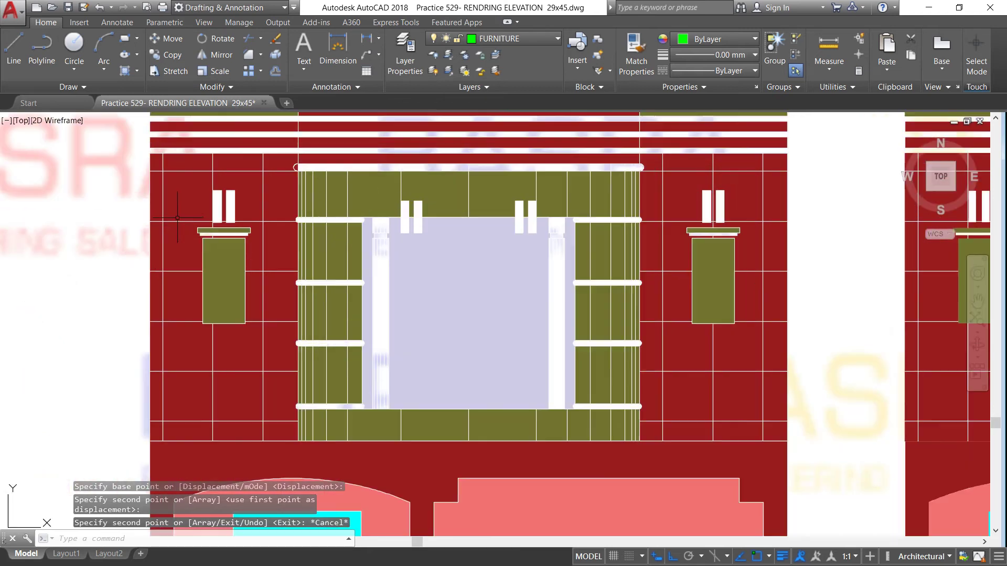
click(181, 213)
click(192, 198)
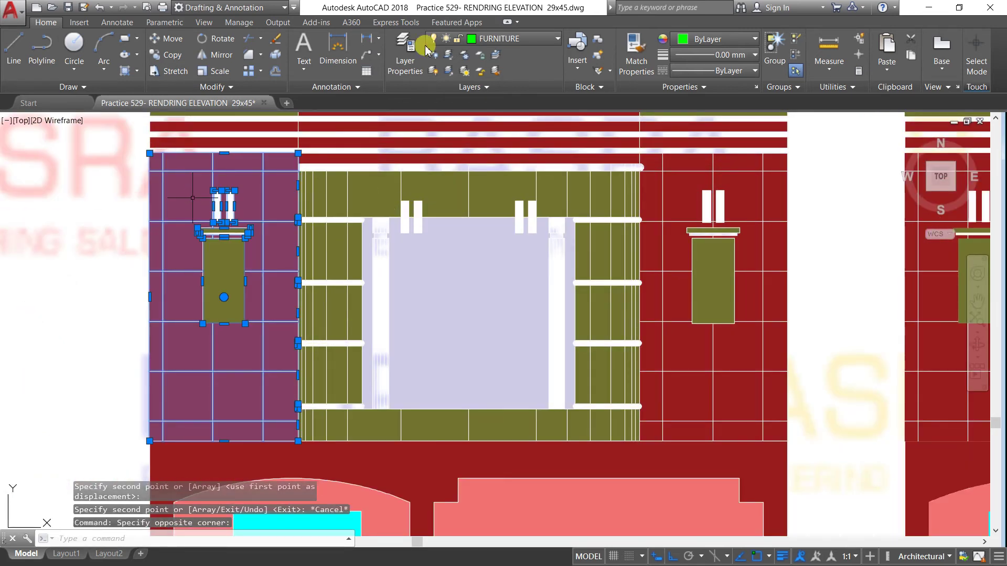
click(429, 70)
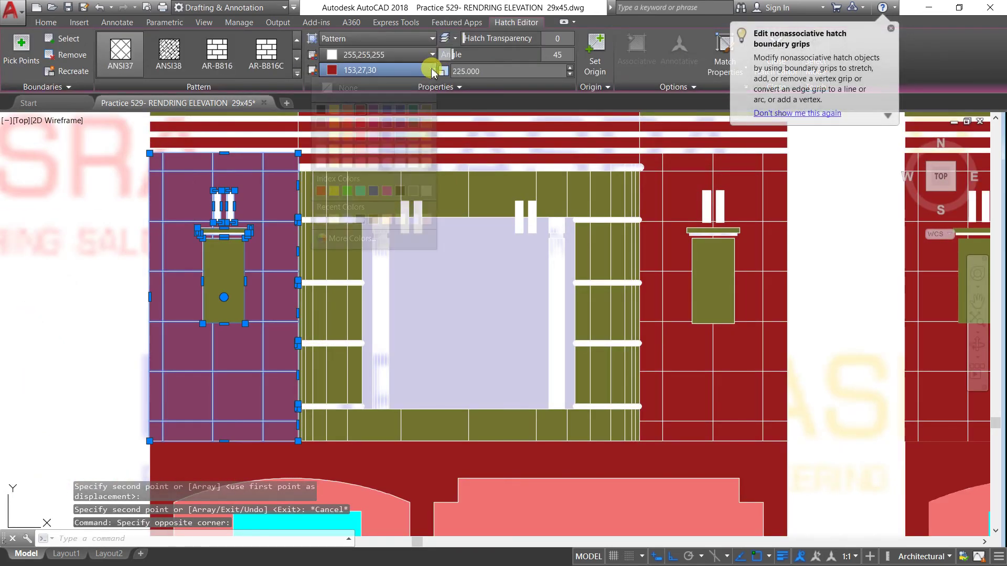
click(321, 136)
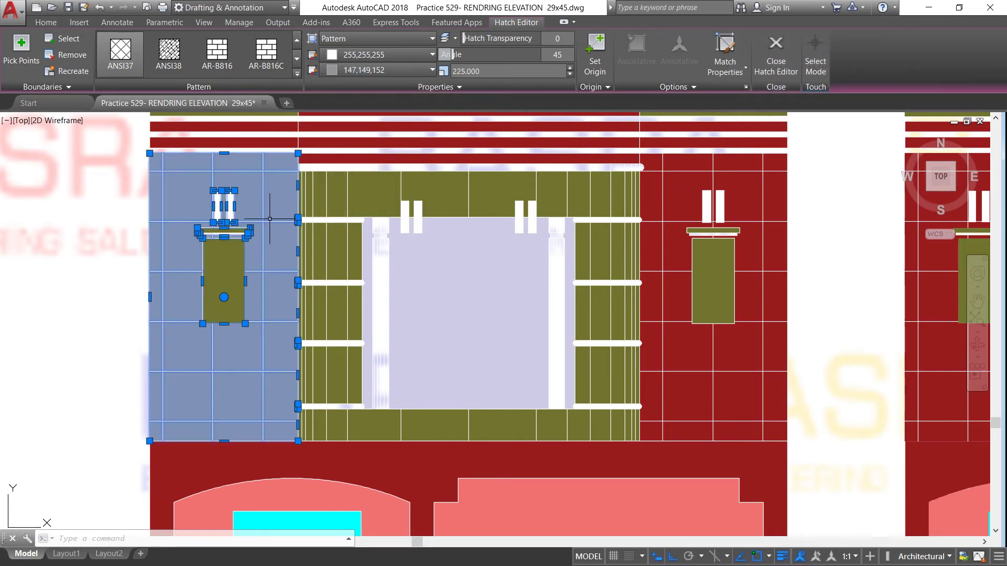
key(Escape)
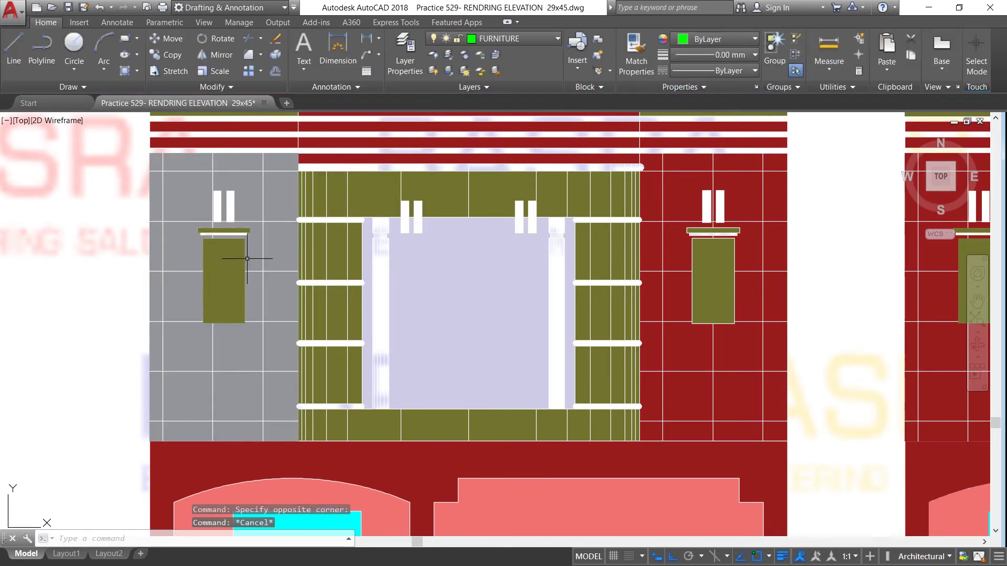
scroll(247, 258, down, 2)
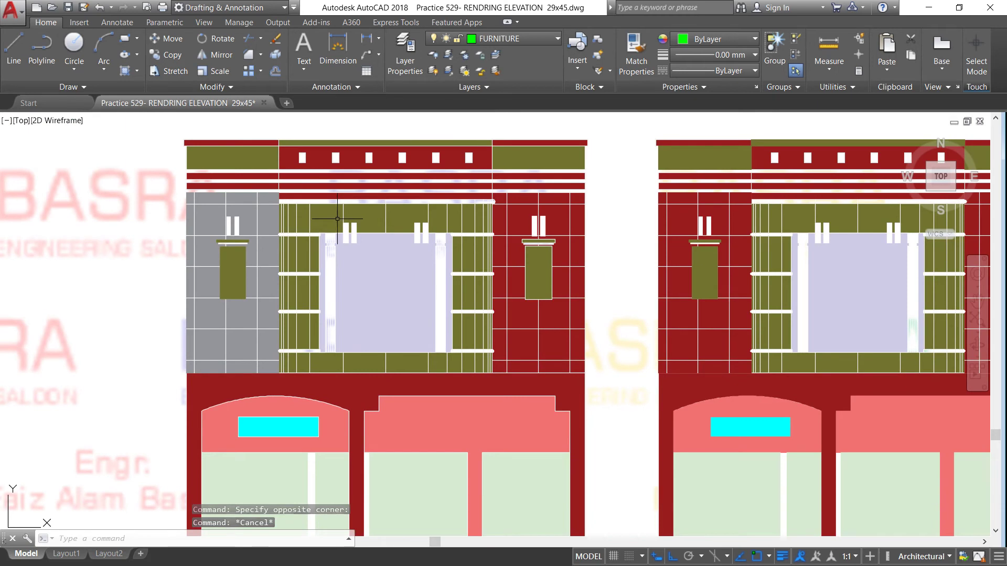
Match the right upper-floor wall panel to the grey left panel
click(636, 52)
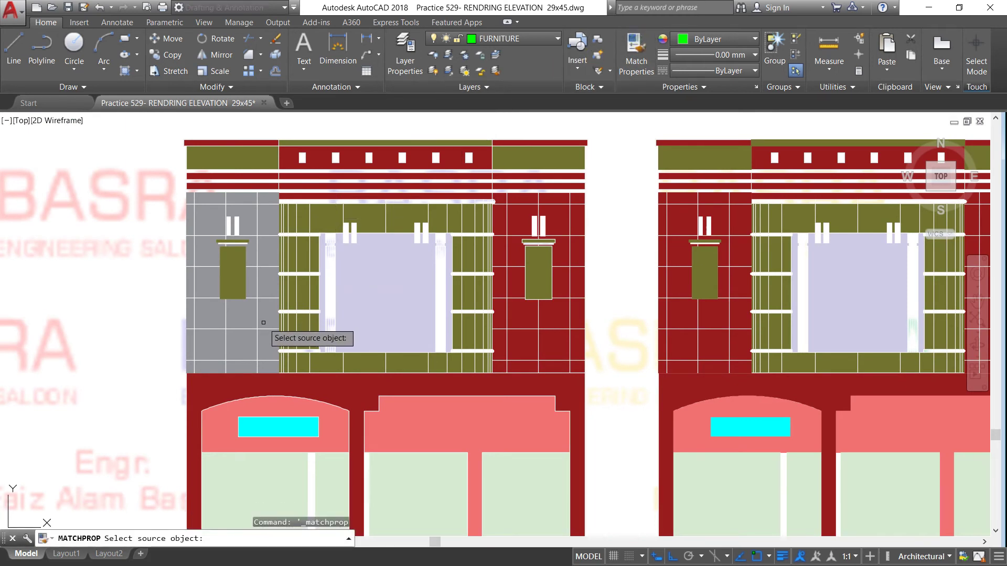
click(264, 325)
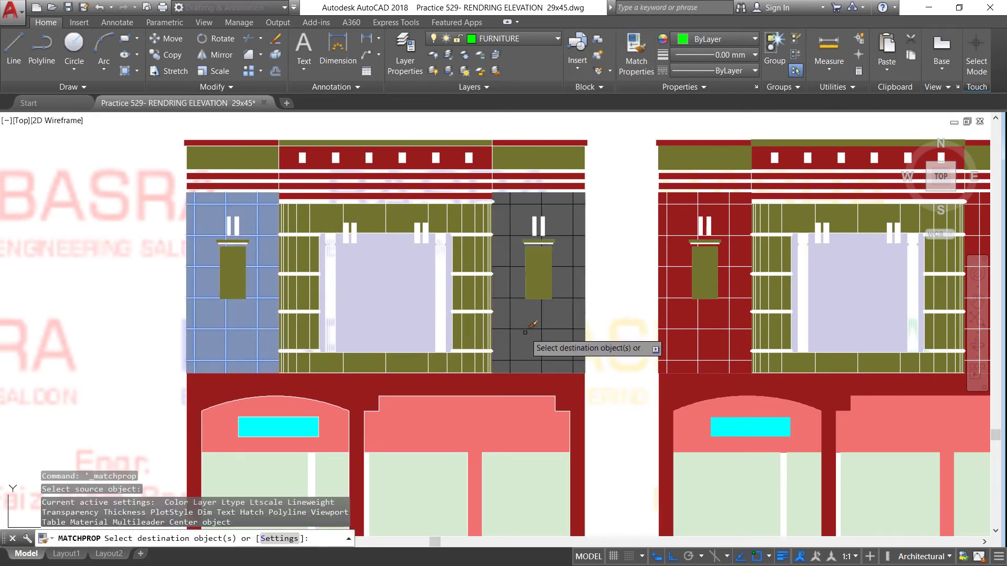
click(527, 331)
right_click(610, 289)
click(637, 301)
Recolour the olive bands above and below the central window to dark grey 99,100,102
scroll(231, 251, up, 2)
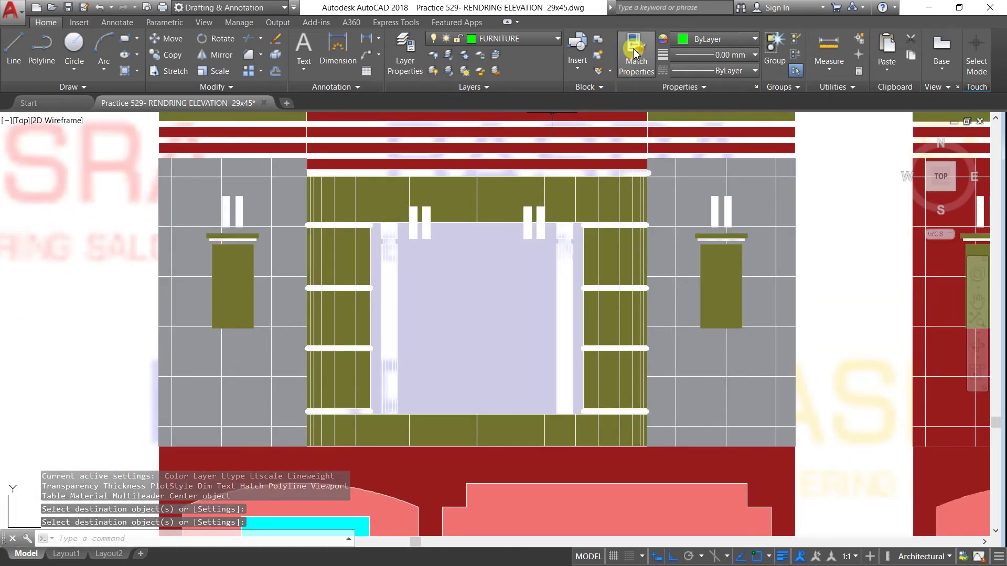
click(448, 192)
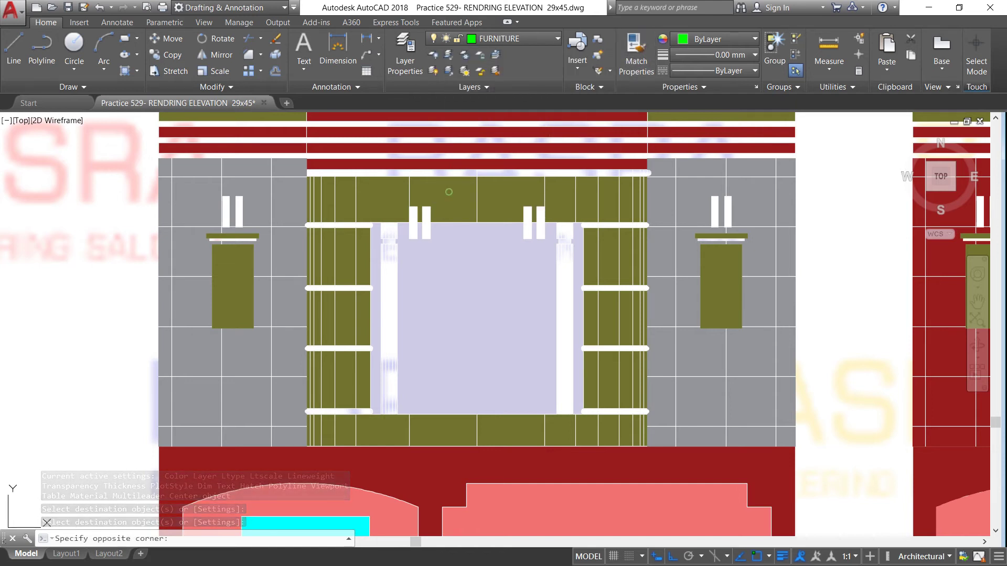
click(277, 67)
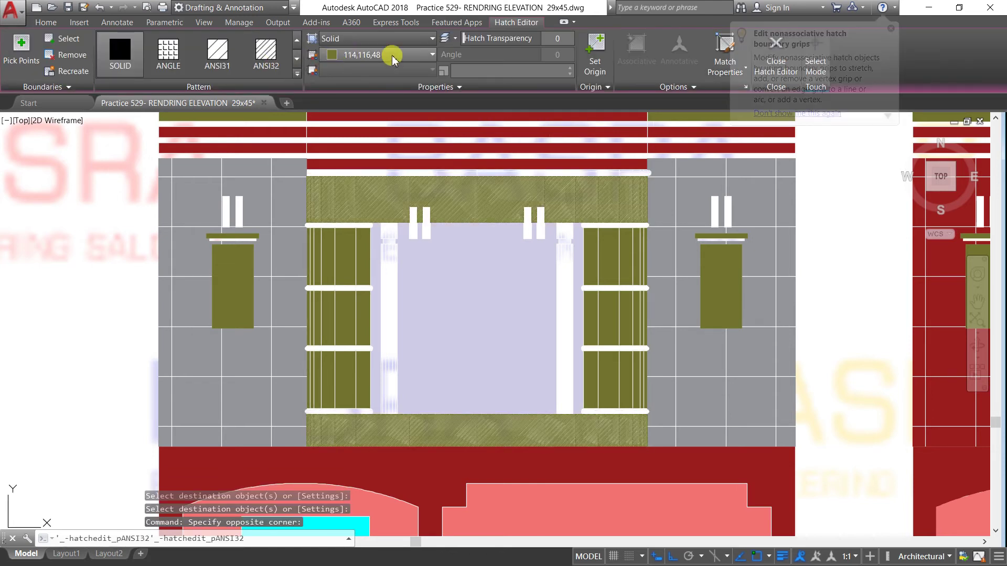
click(431, 54)
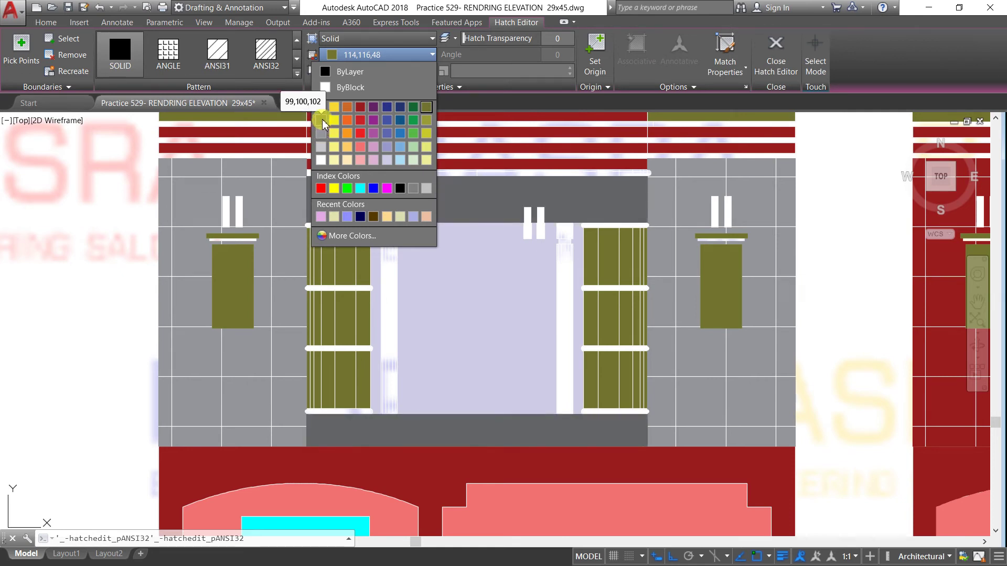
click(322, 118)
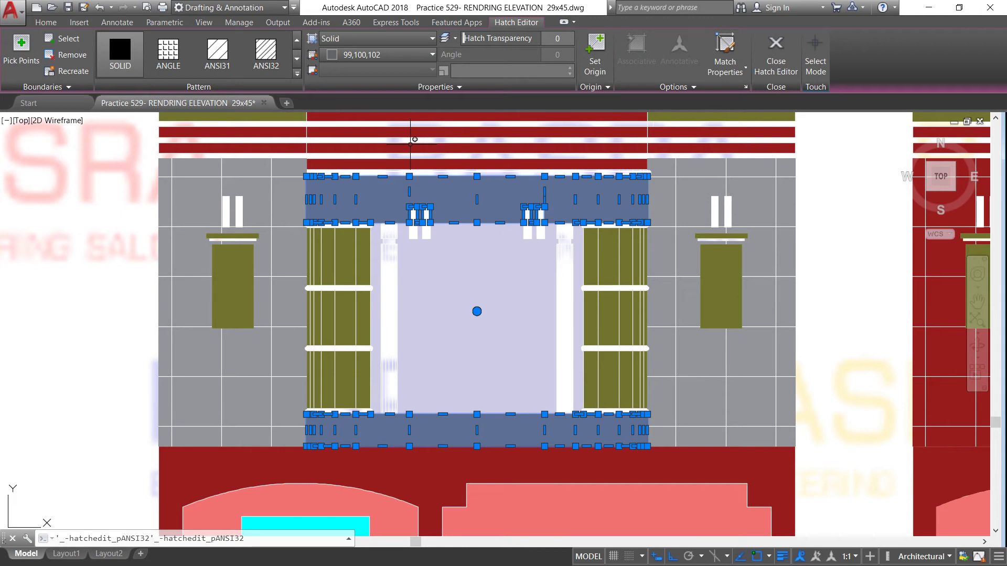
key(Escape)
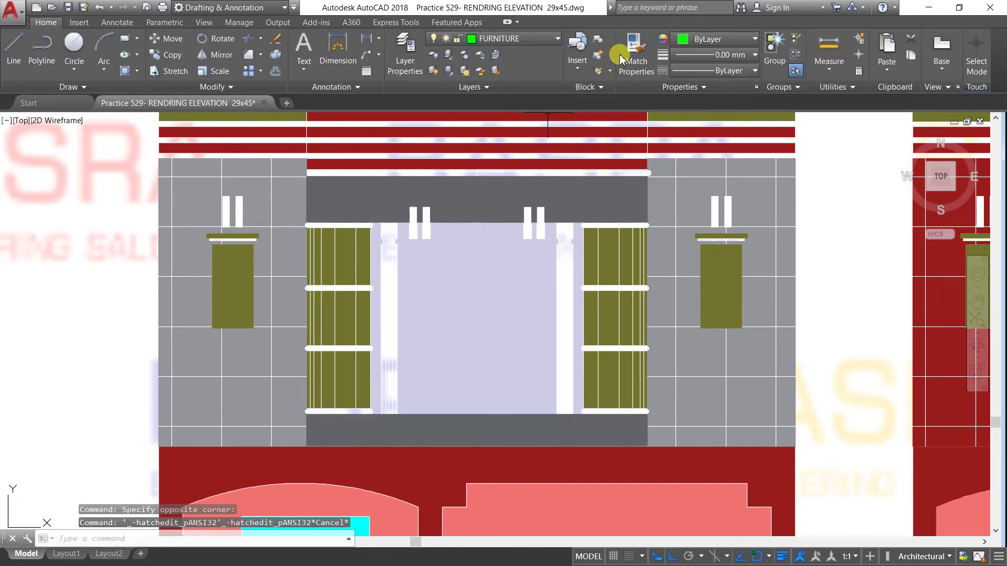
Apply the dark grey band's hatch style to the panels beside the central window
click(622, 57)
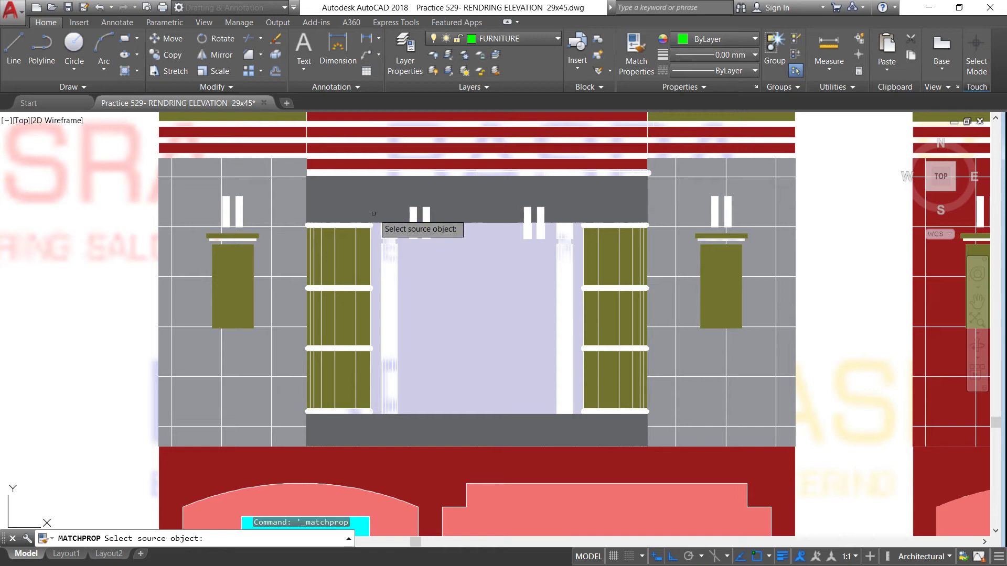
click(392, 214)
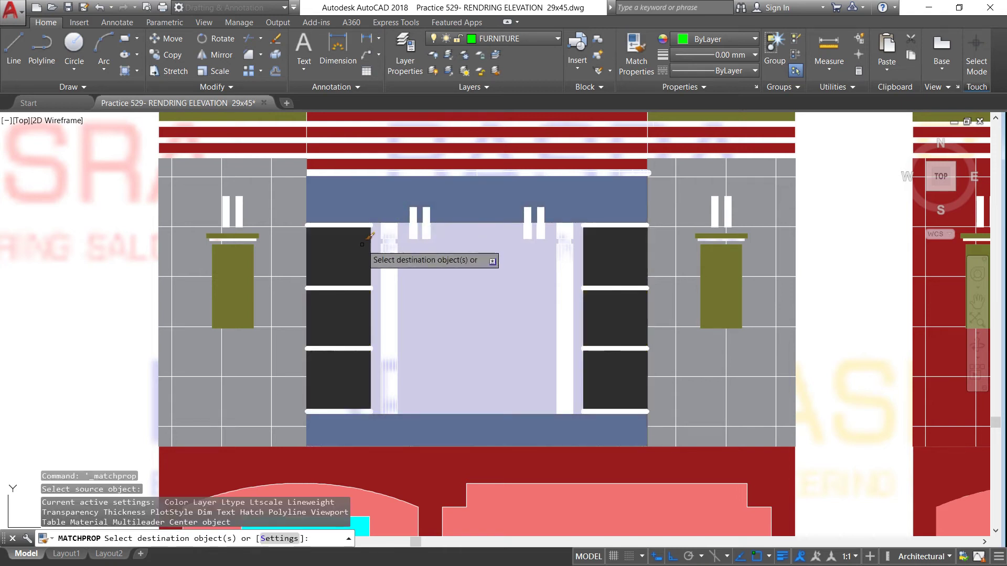
click(494, 278)
right_click(490, 285)
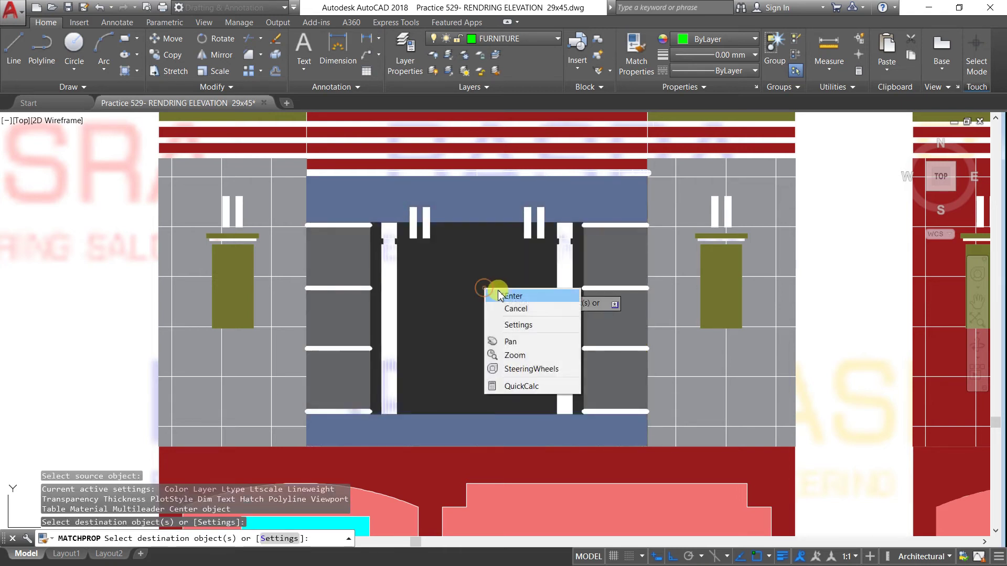
click(502, 295)
scroll(374, 311, up, 2)
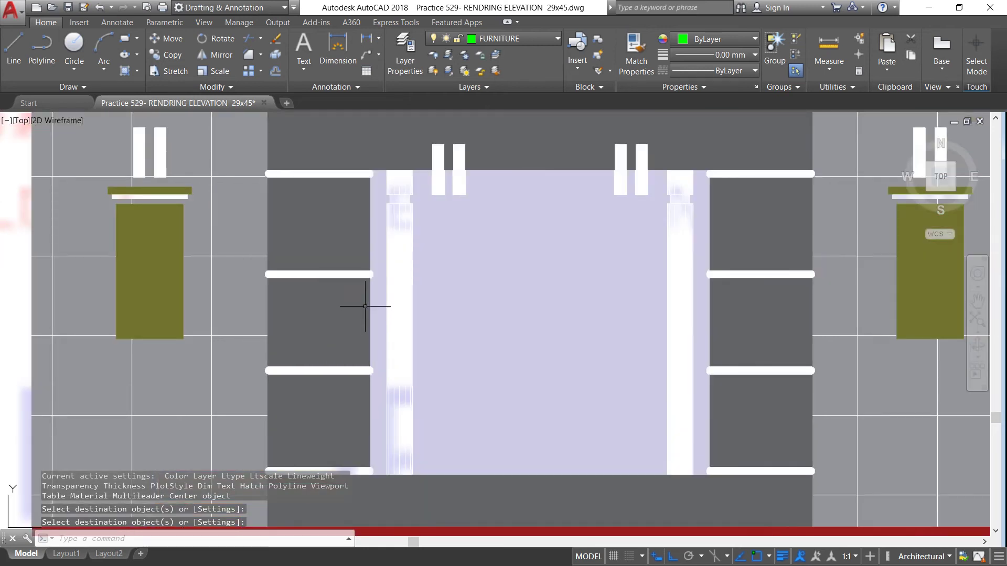
Give the side panels a SOLID fill and send them to the back
click(365, 304)
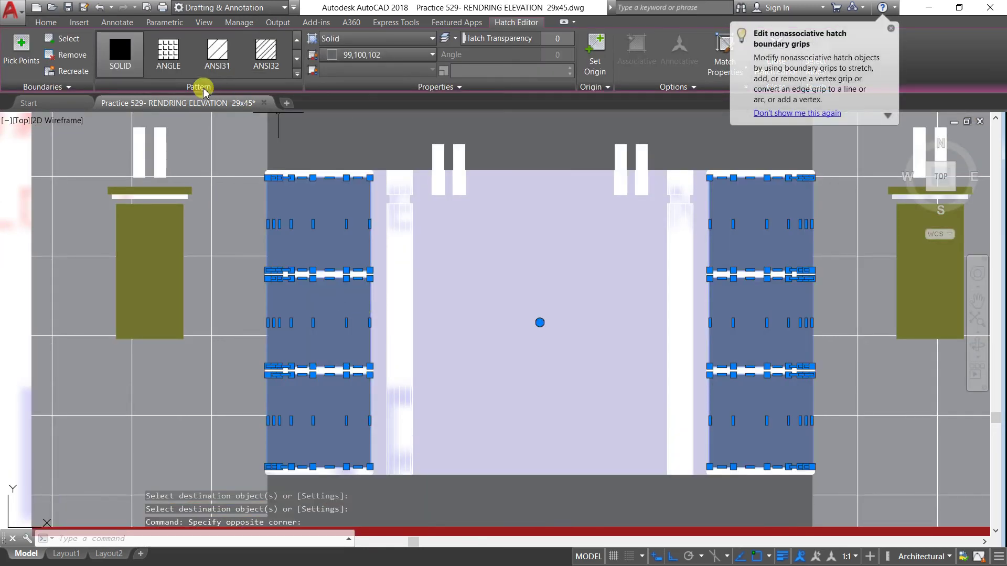
click(126, 61)
click(54, 26)
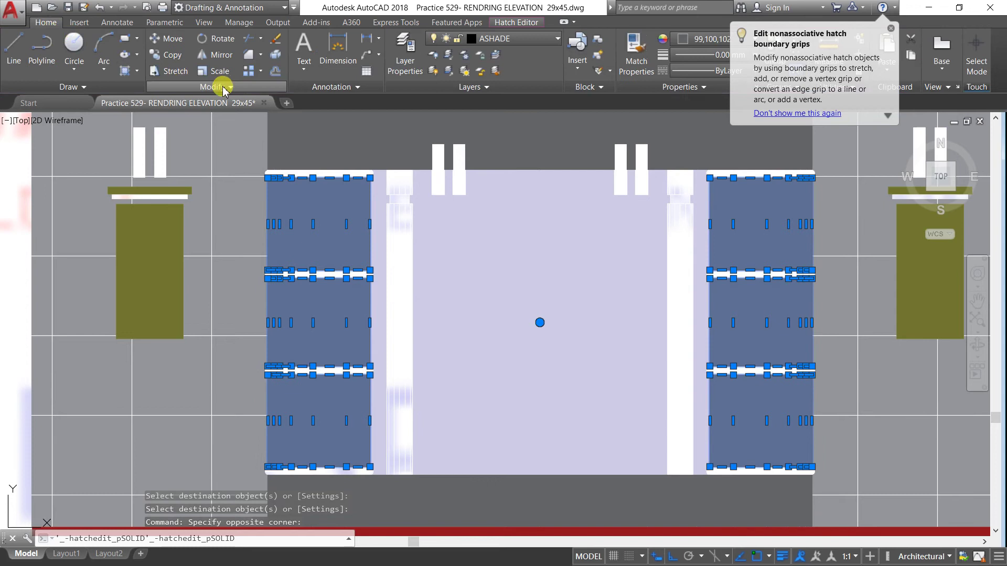
click(231, 87)
click(273, 121)
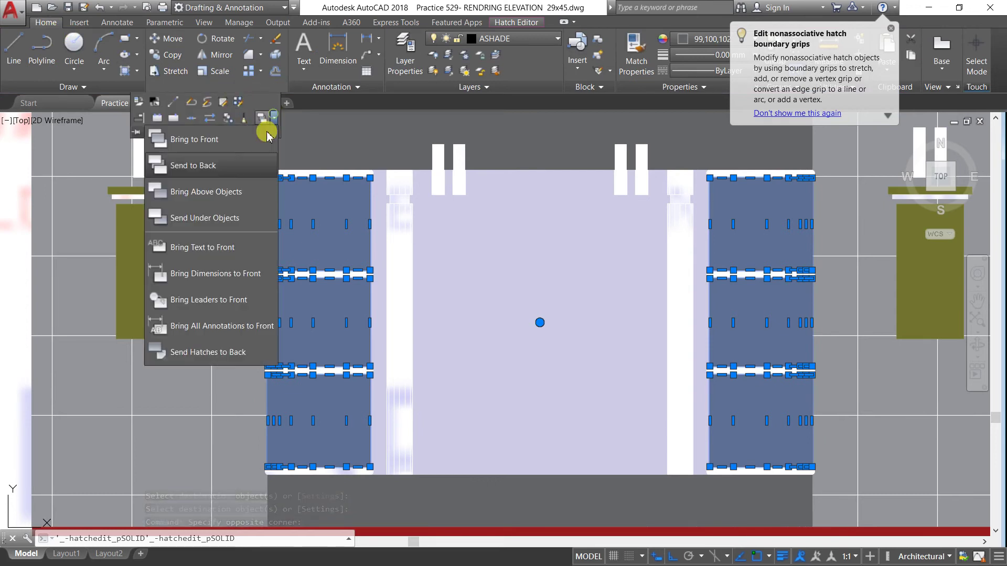
click(232, 164)
key(Escape)
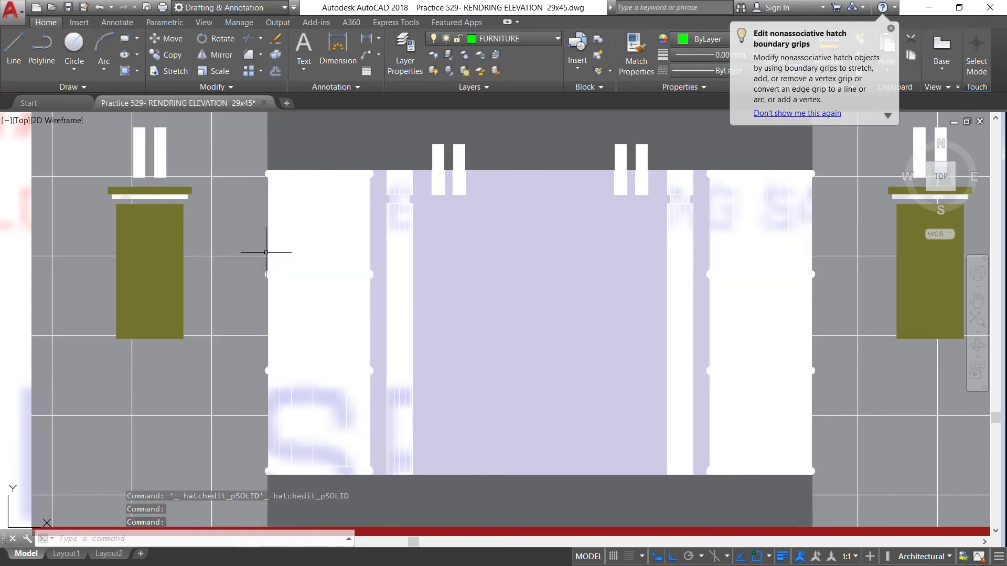
scroll(243, 251, down, 2)
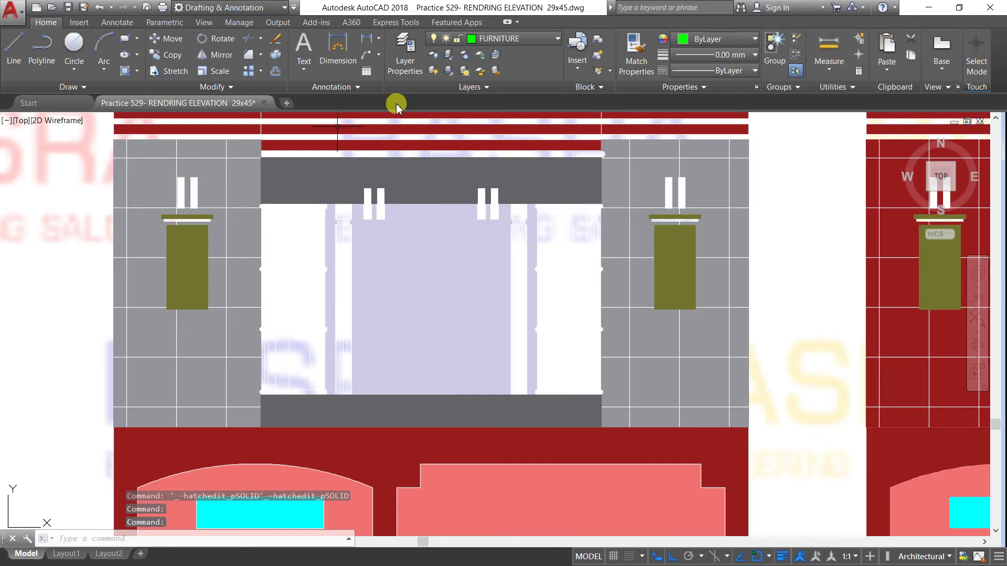
Match the dark grey hatch onto the left olive lamp, its cap and the top openings band
click(443, 197)
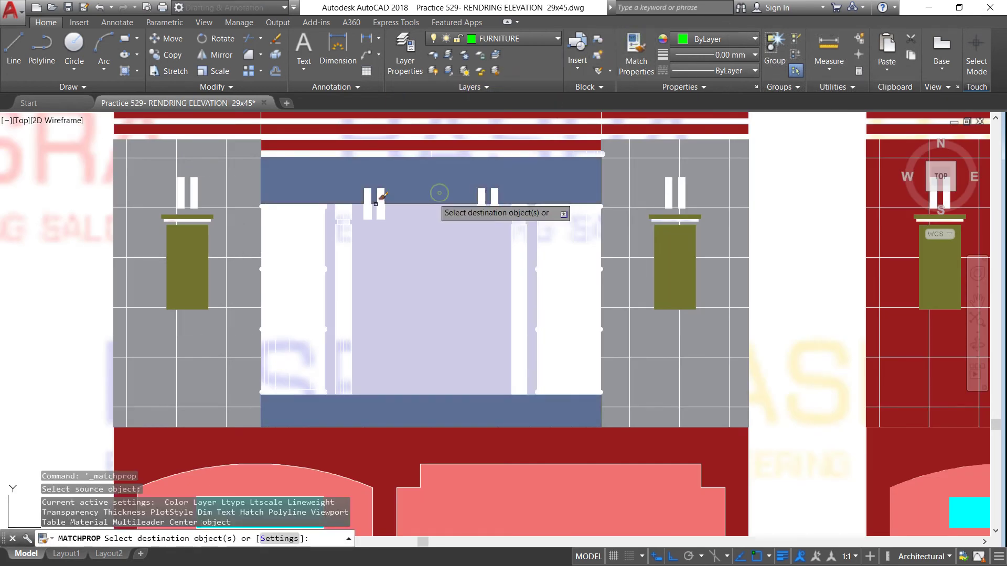
click(202, 245)
scroll(192, 223, up, 4)
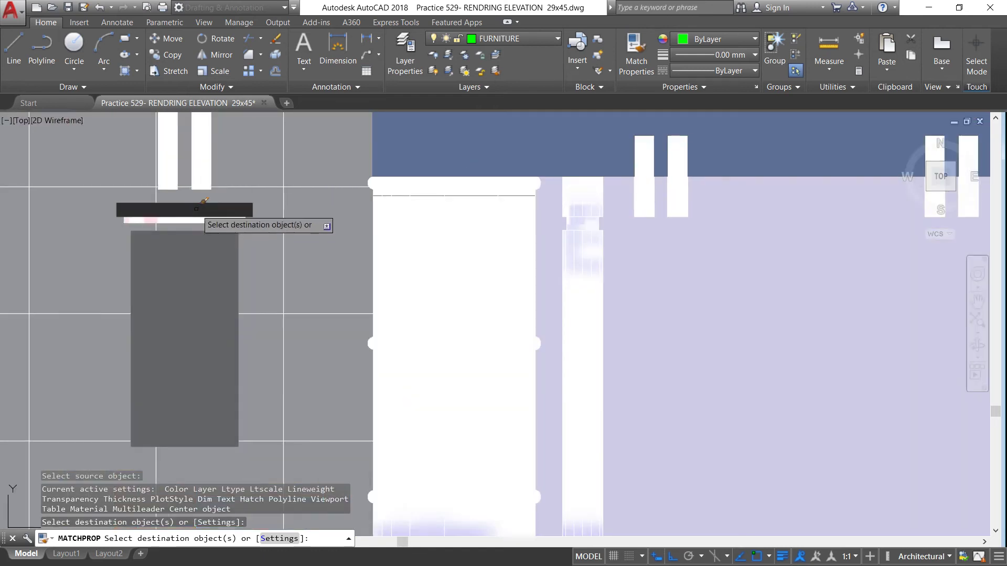
click(188, 222)
scroll(272, 319, down, 4)
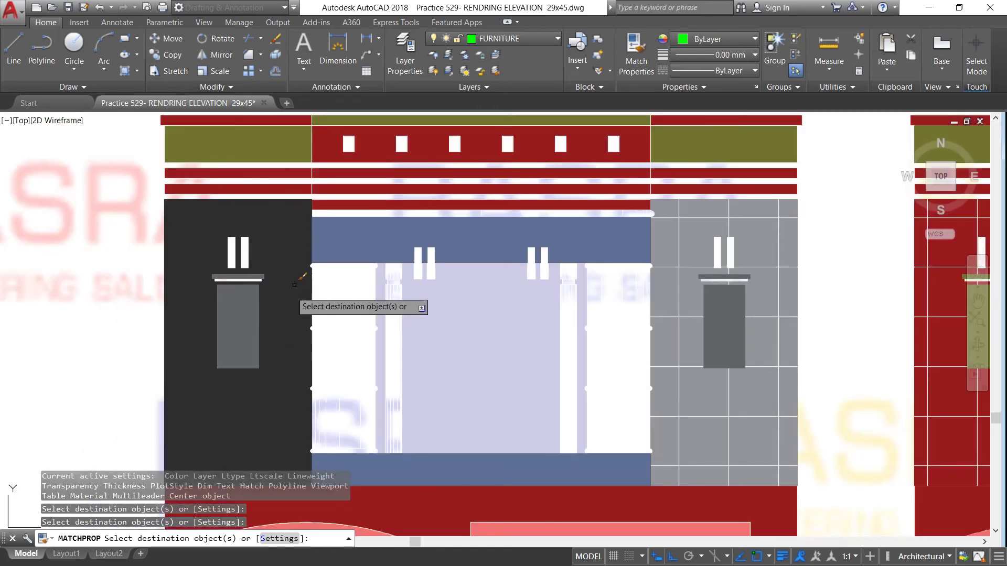
scroll(301, 304, down, 1)
scroll(345, 181, up, 1)
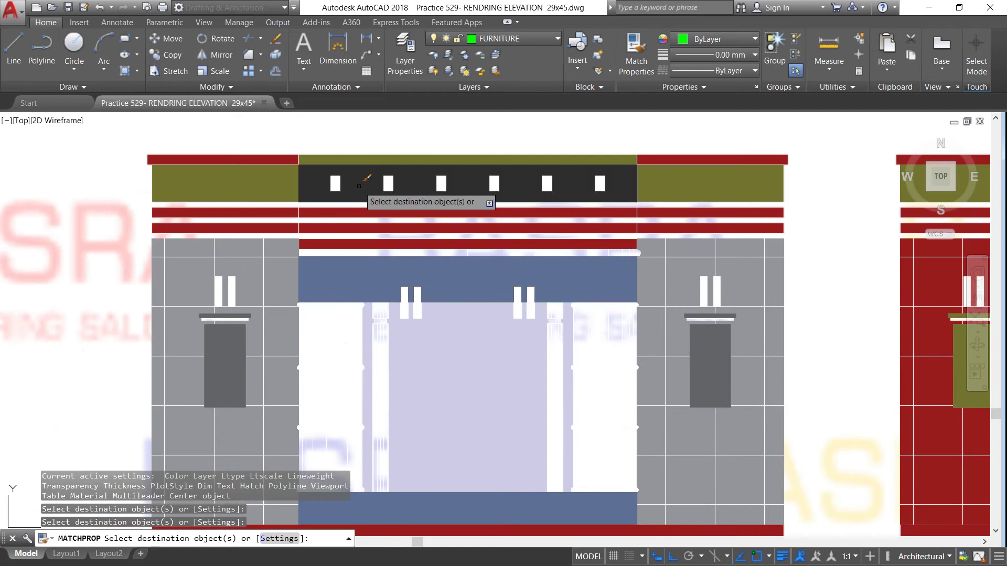
click(345, 180)
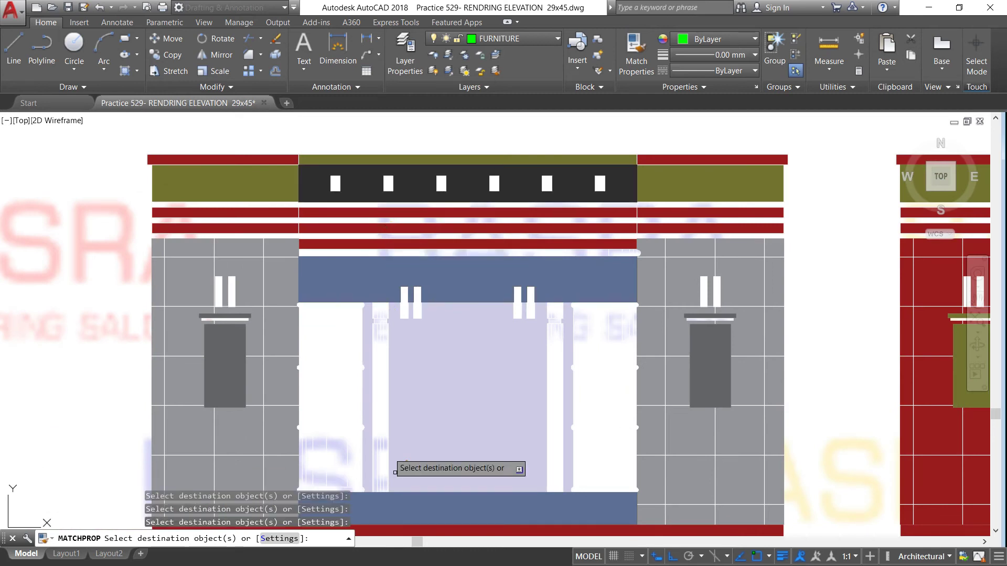
scroll(388, 319, down, 1)
scroll(398, 367, down, 3)
scroll(402, 399, up, 2)
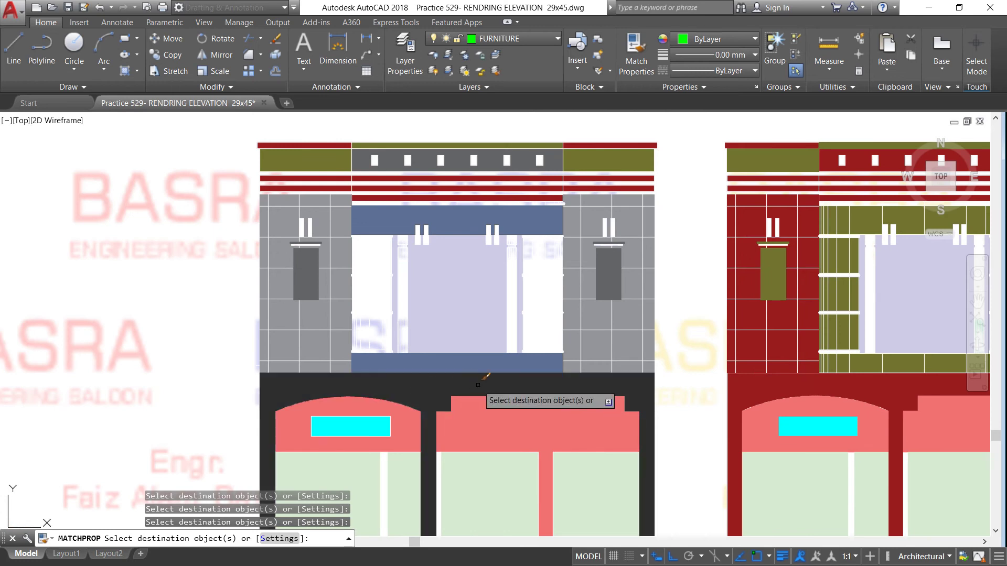
Extend the dark grey match to the storefront surround, top cornice, red bands and olive blocks
click(524, 409)
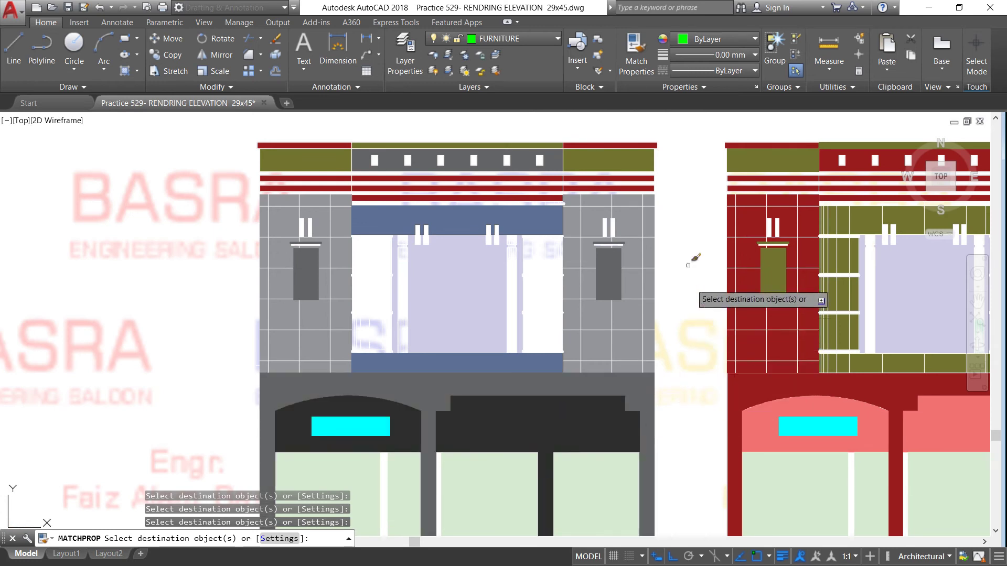
scroll(600, 137, up, 4)
click(608, 156)
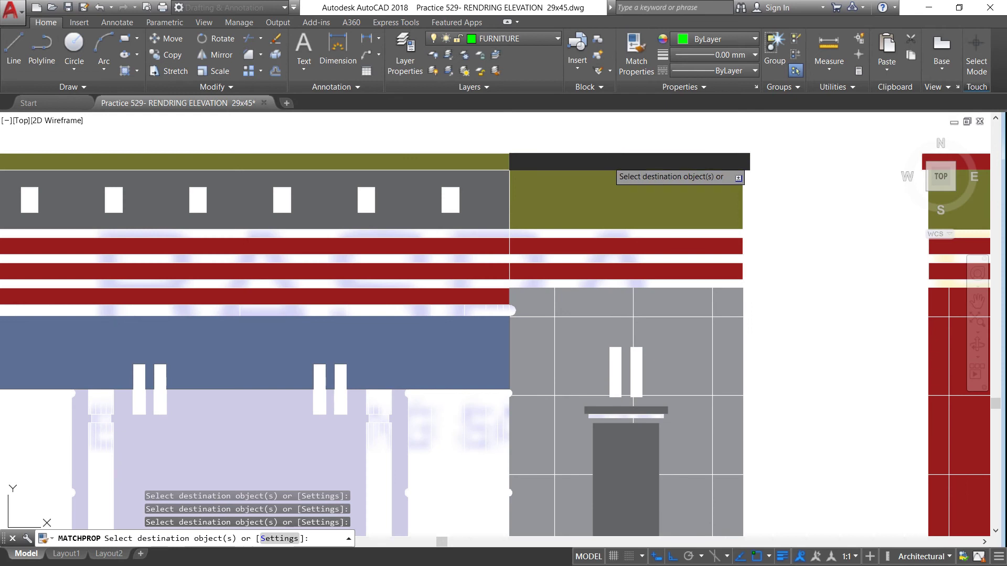
click(614, 246)
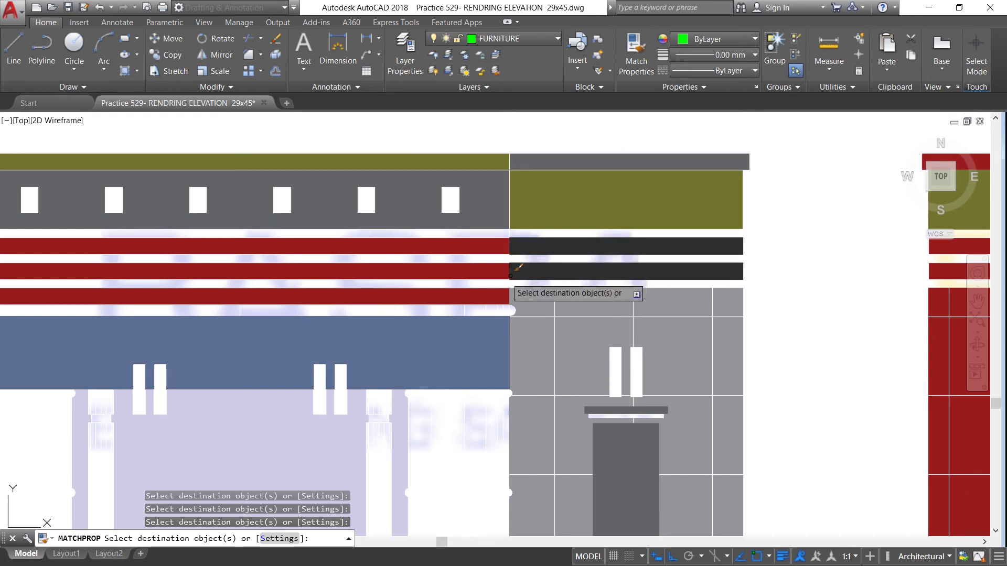
click(472, 297)
click(472, 254)
scroll(690, 245, down, 2)
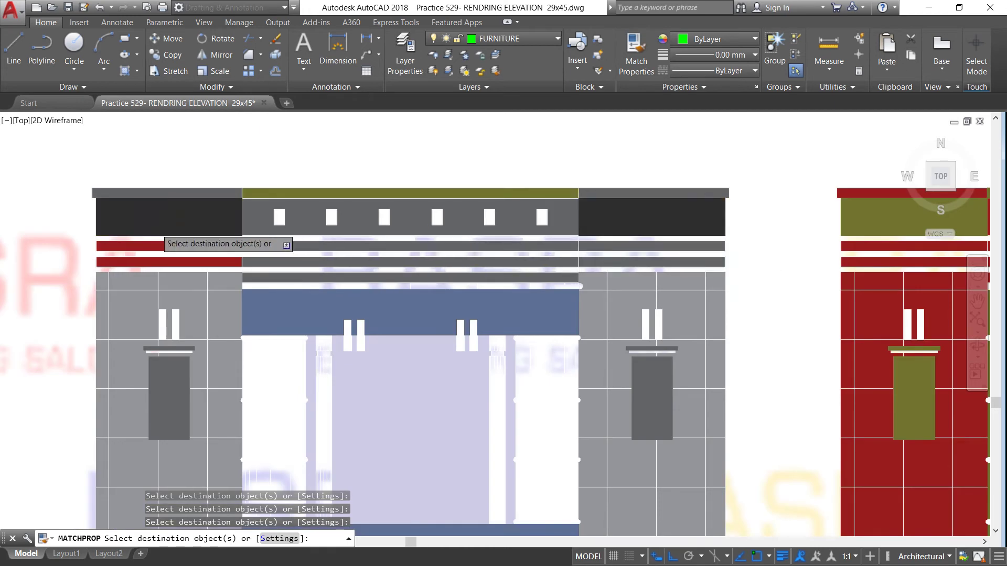
scroll(156, 229, up, 4)
click(408, 139)
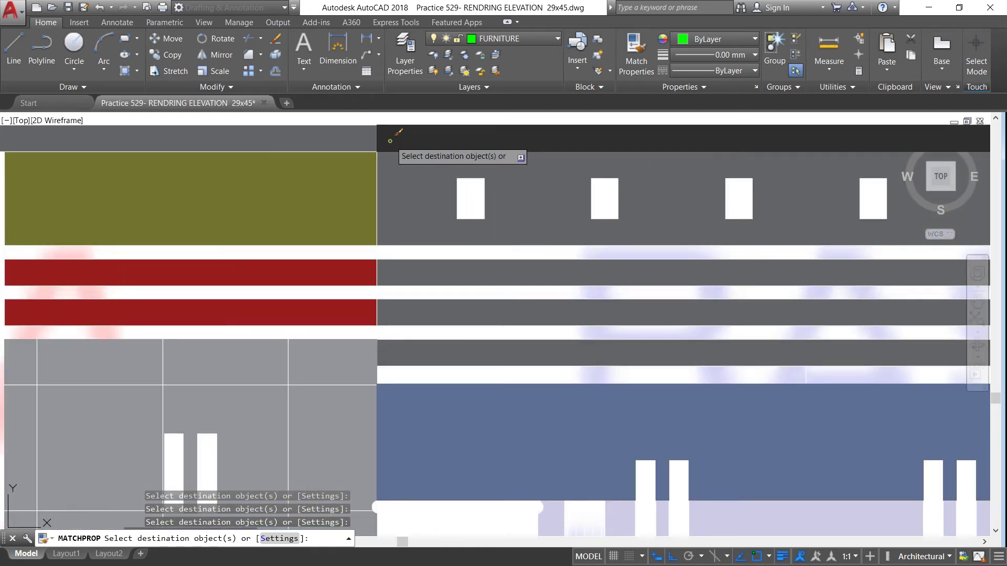
click(351, 176)
click(348, 280)
right_click(344, 296)
click(367, 301)
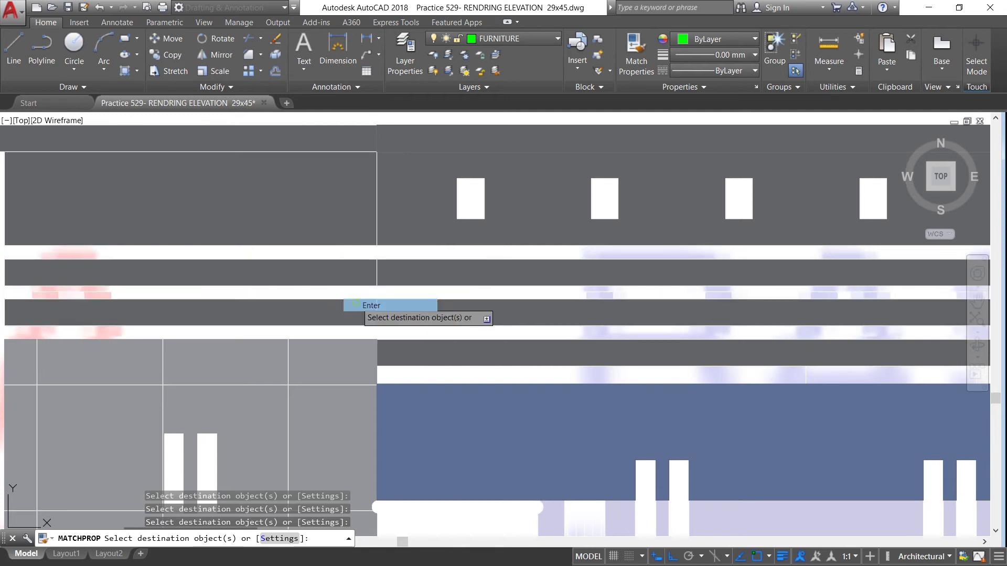
scroll(325, 191, down, 4)
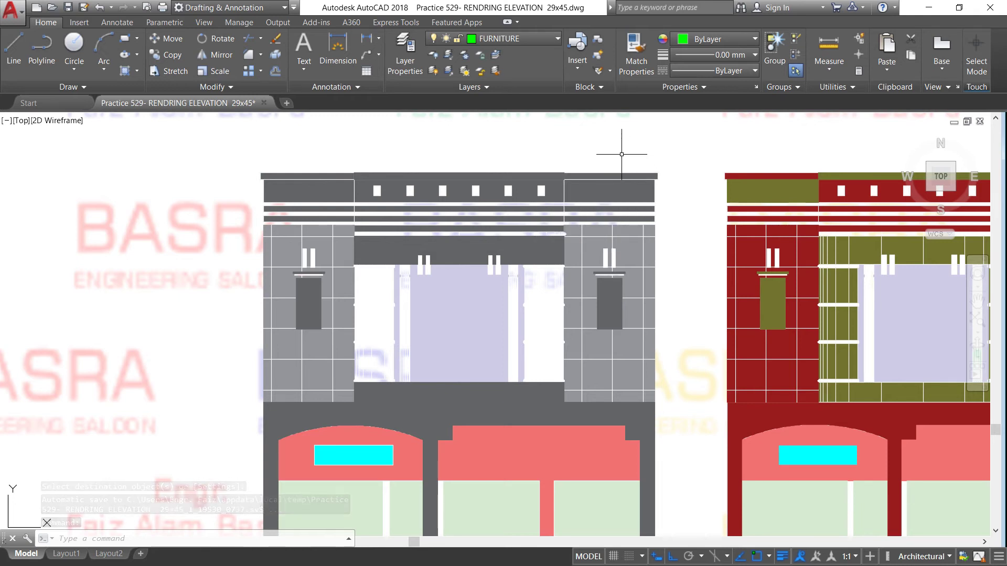
scroll(636, 178, up, 2)
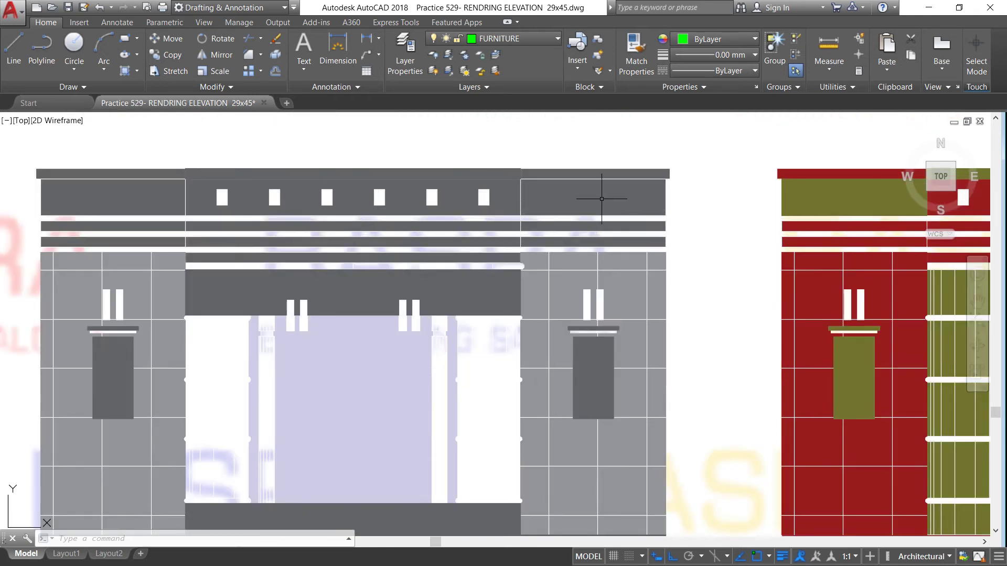
Recolour the two side parapet hatches light grey 199,200,202
click(639, 58)
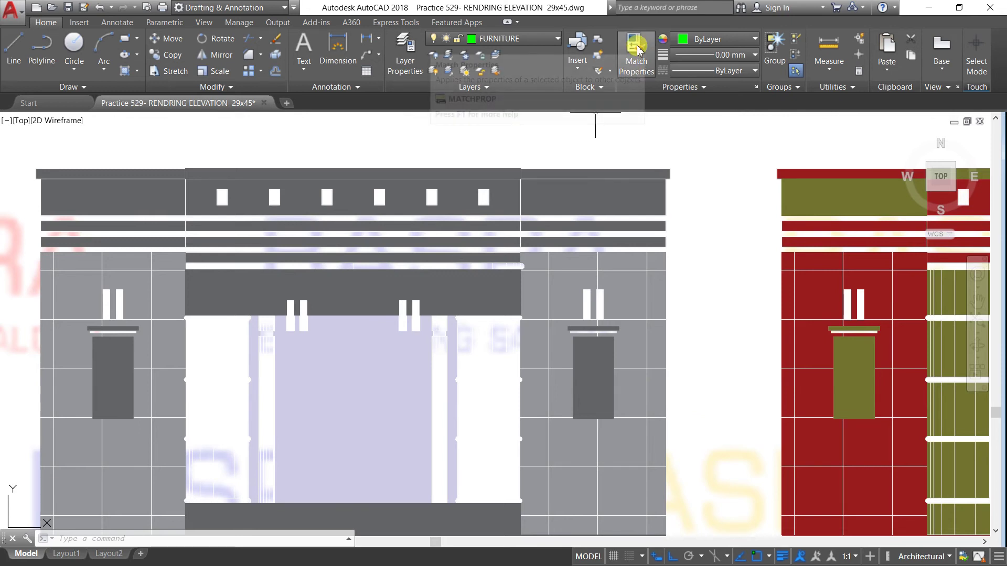
click(148, 202)
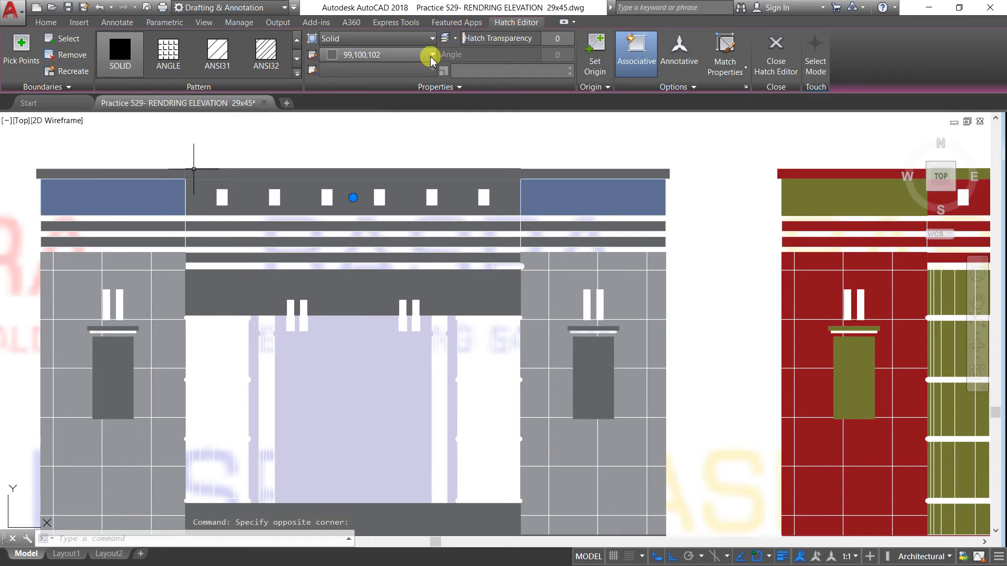
click(432, 54)
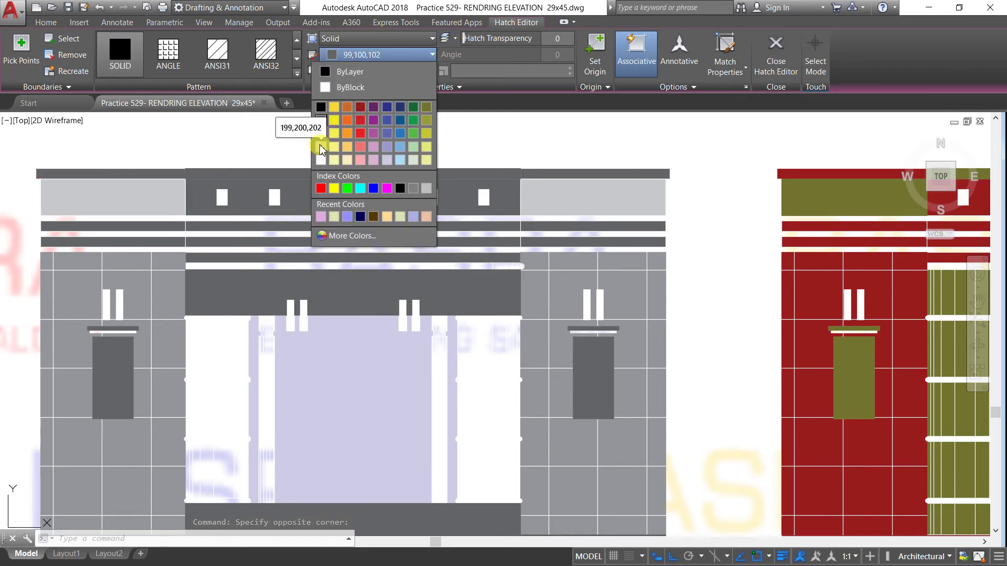
click(426, 189)
key(Escape)
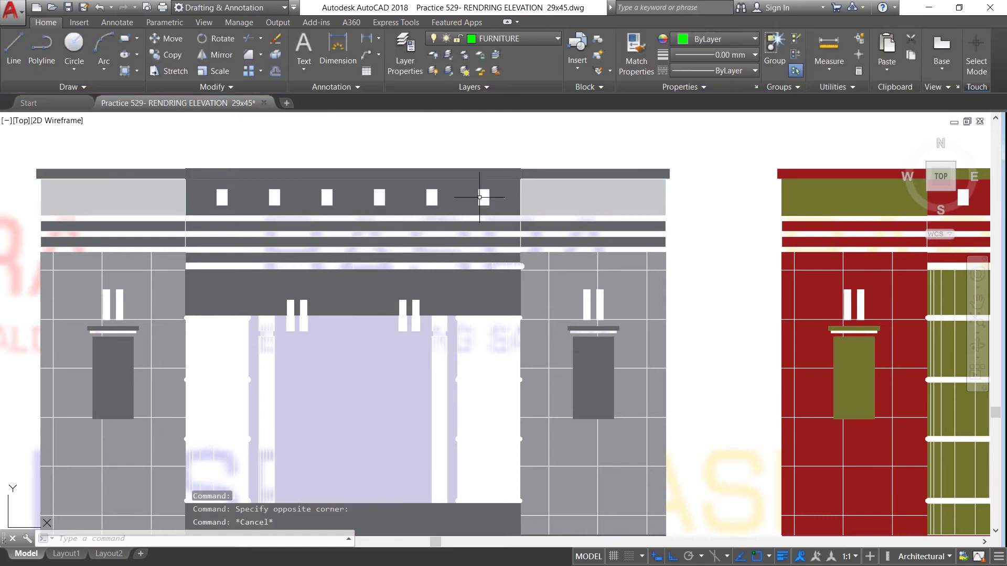
Recolour the middle parapet strip to the same light grey 199,200,202
click(462, 196)
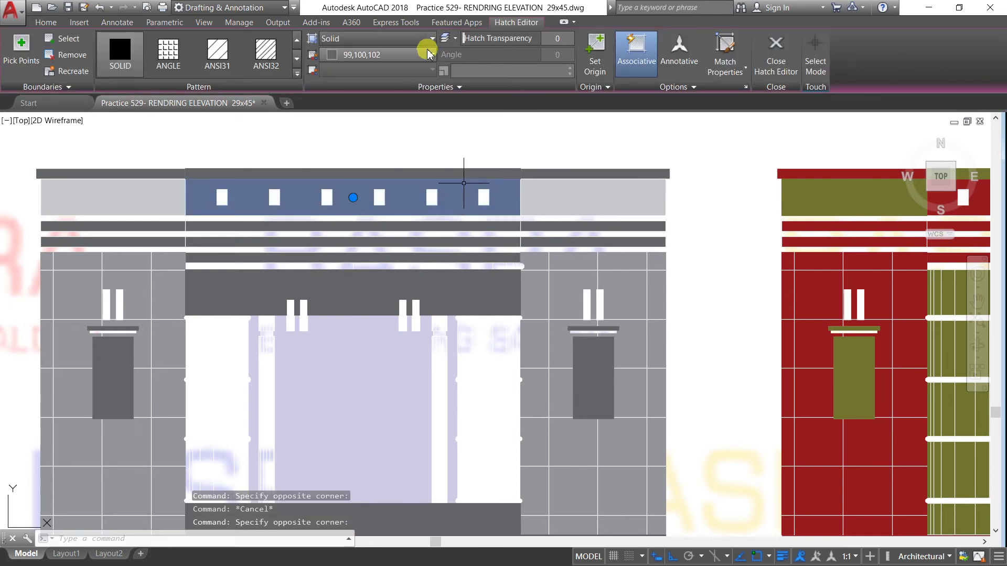
click(431, 55)
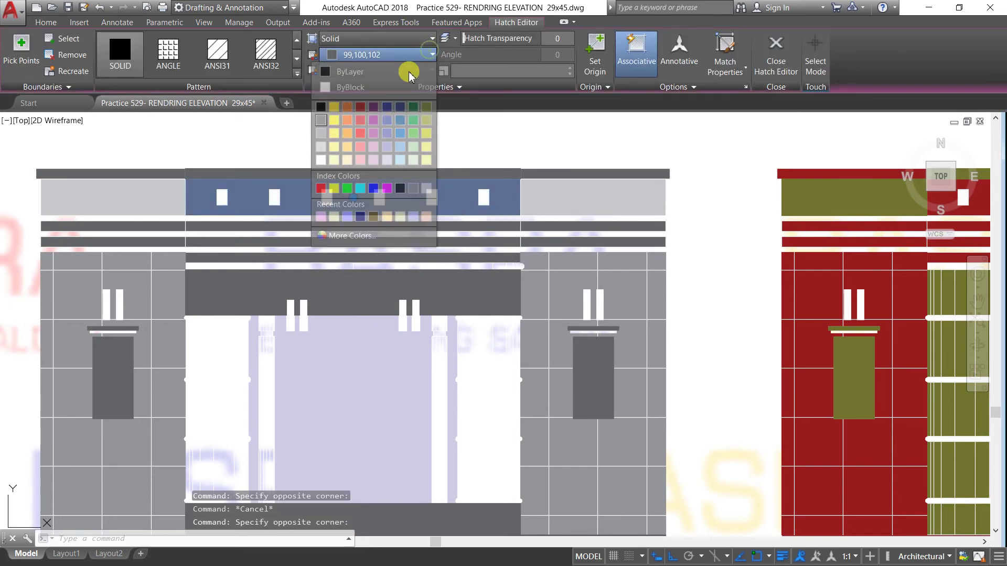
click(323, 151)
key(Escape)
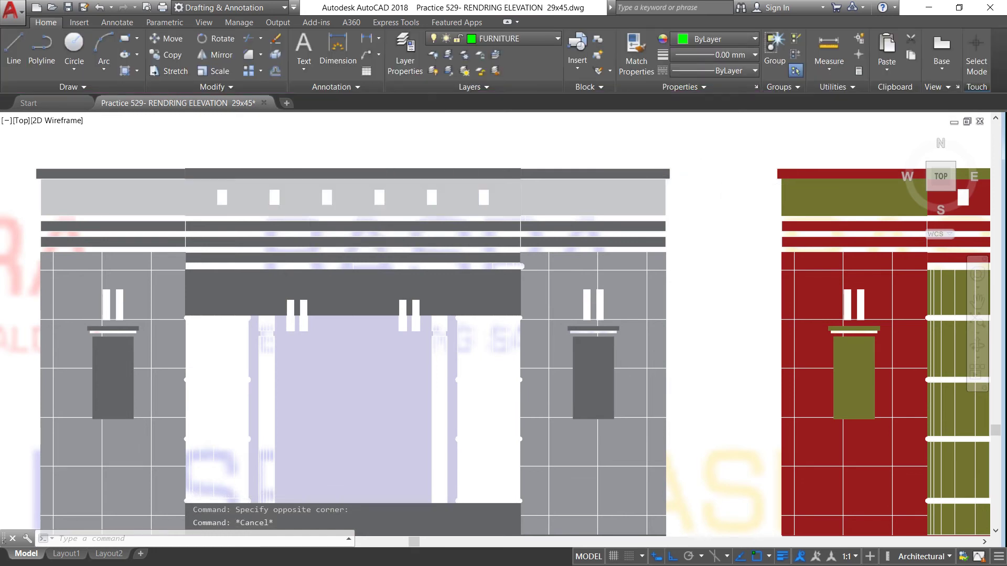
scroll(635, 174, down, 3)
Send the copied elevation's storefront surround hatch to the back of the draw order
scroll(671, 277, up, 2)
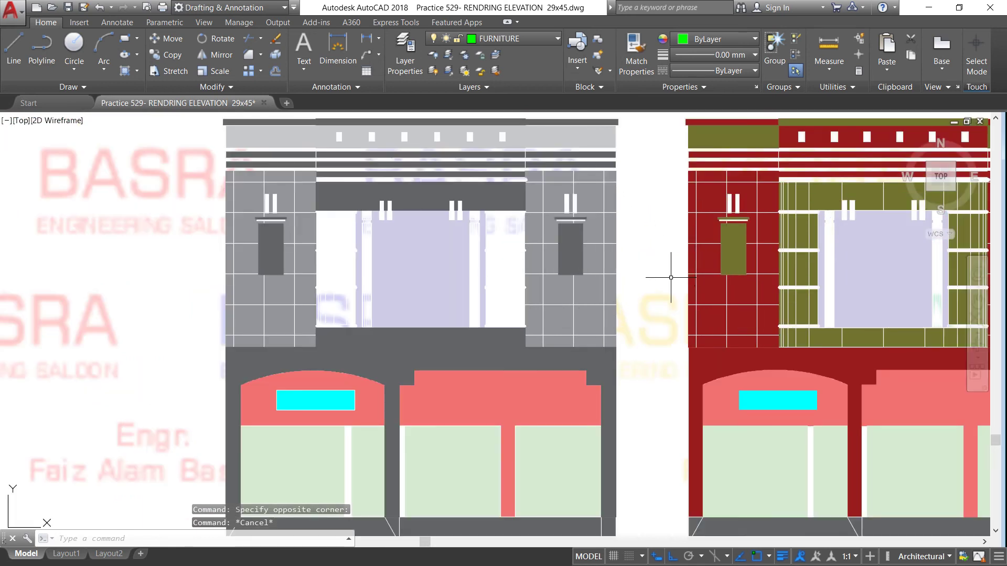
scroll(598, 347, up, 3)
scroll(519, 340, down, 3)
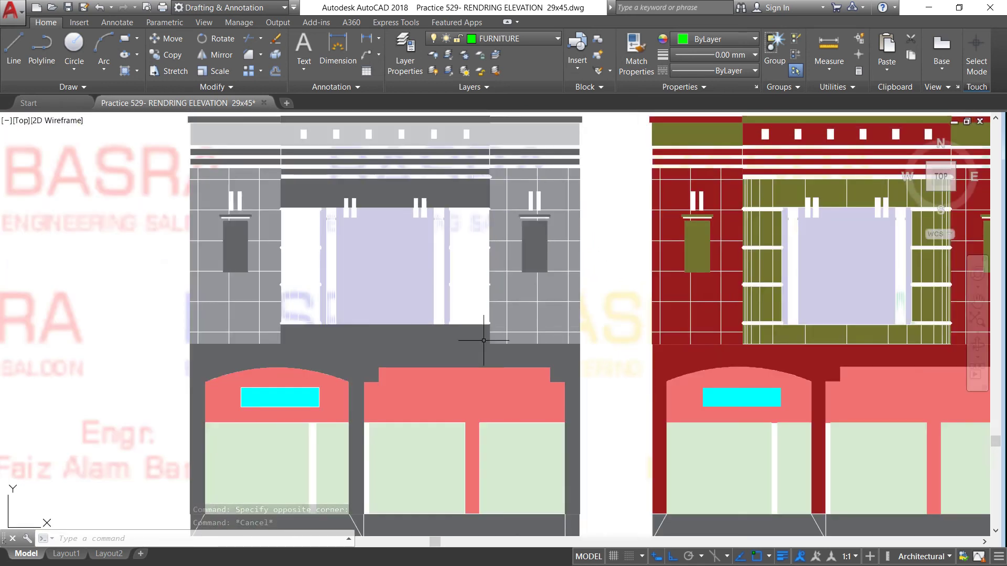
click(348, 358)
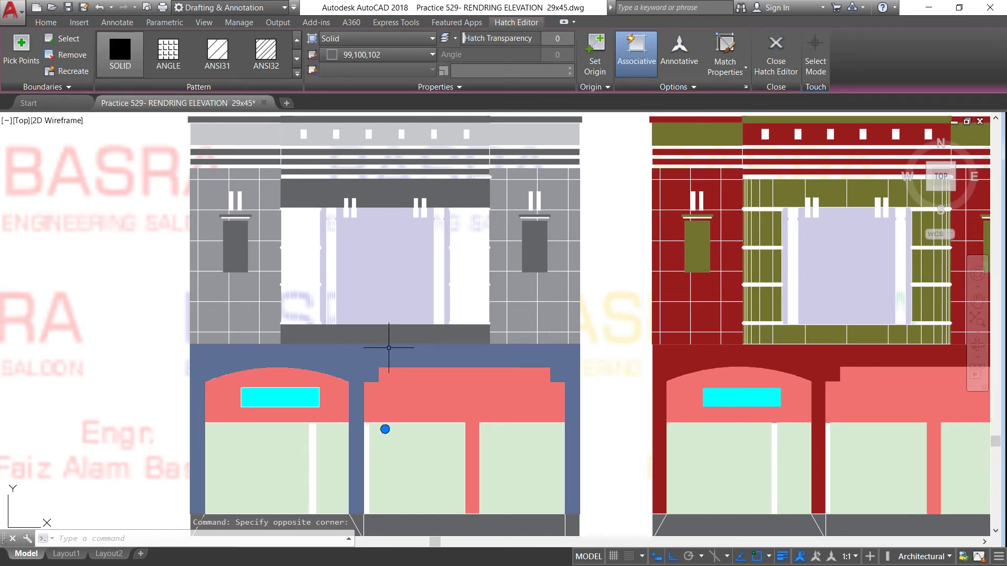
click(297, 72)
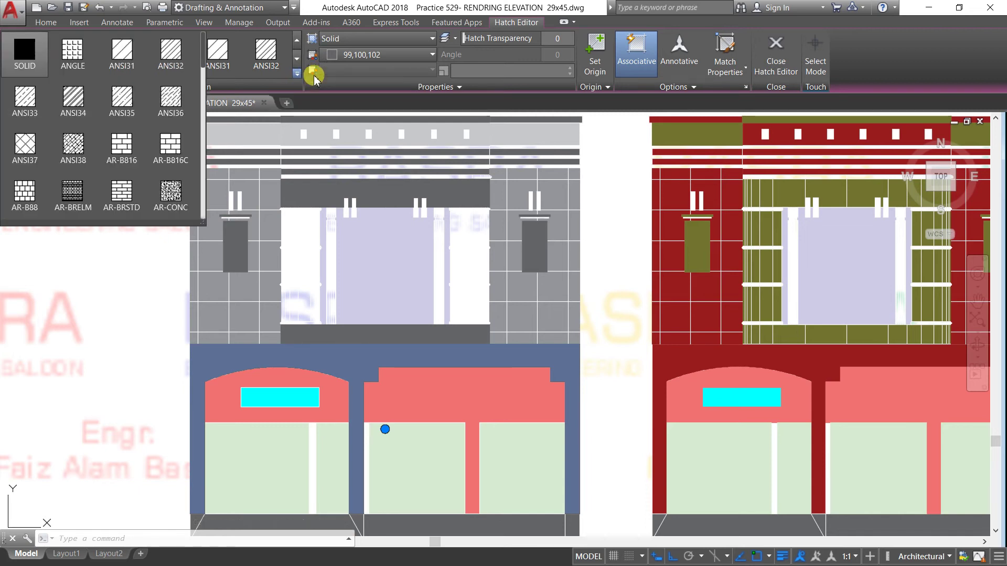
click(298, 84)
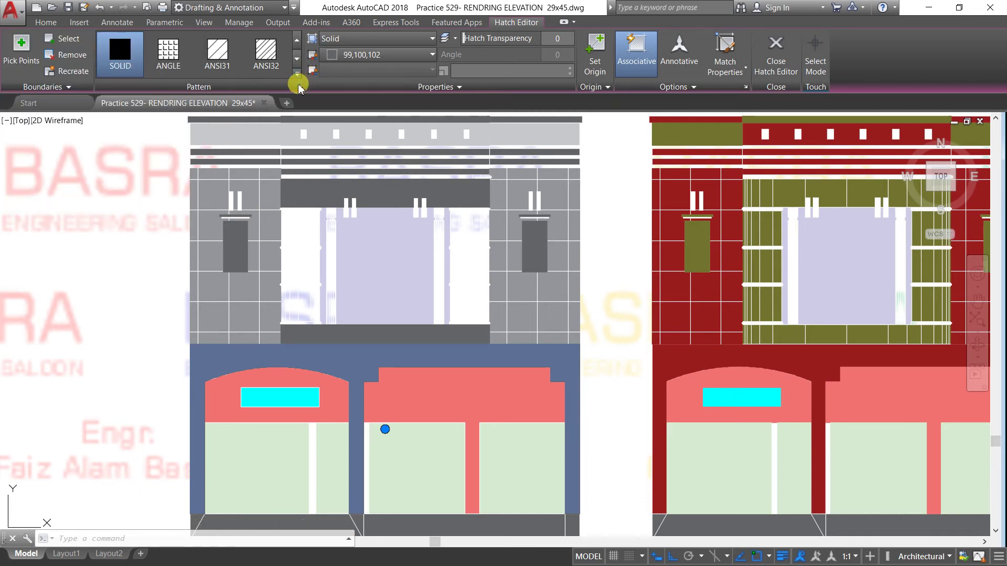
click(57, 26)
click(231, 86)
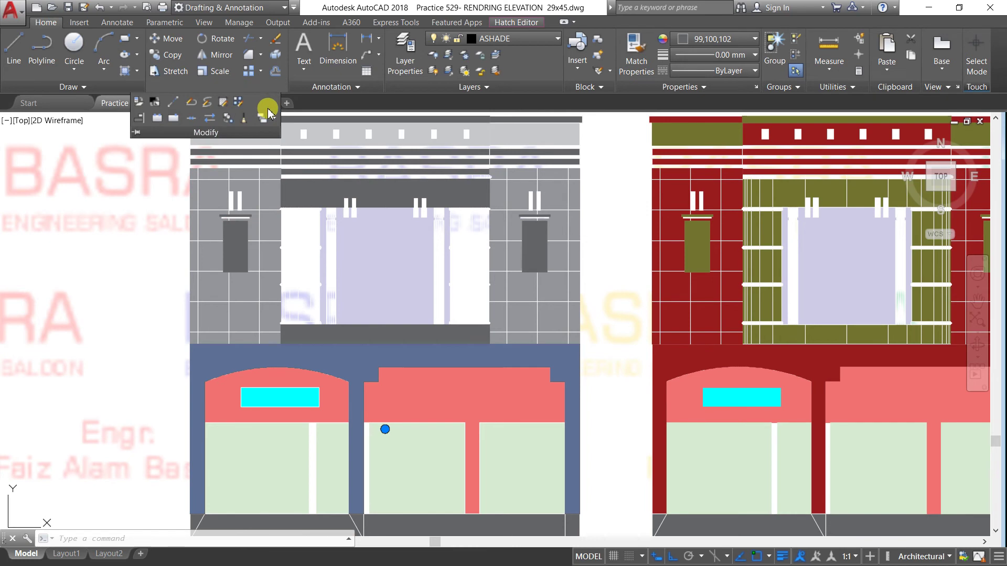
click(276, 122)
click(262, 164)
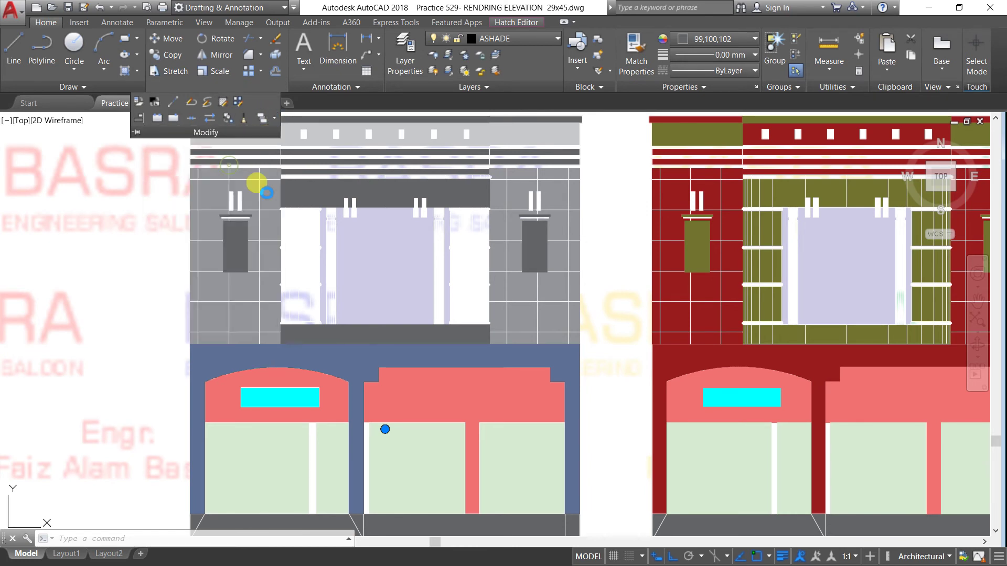
key(Escape)
key(Escape)
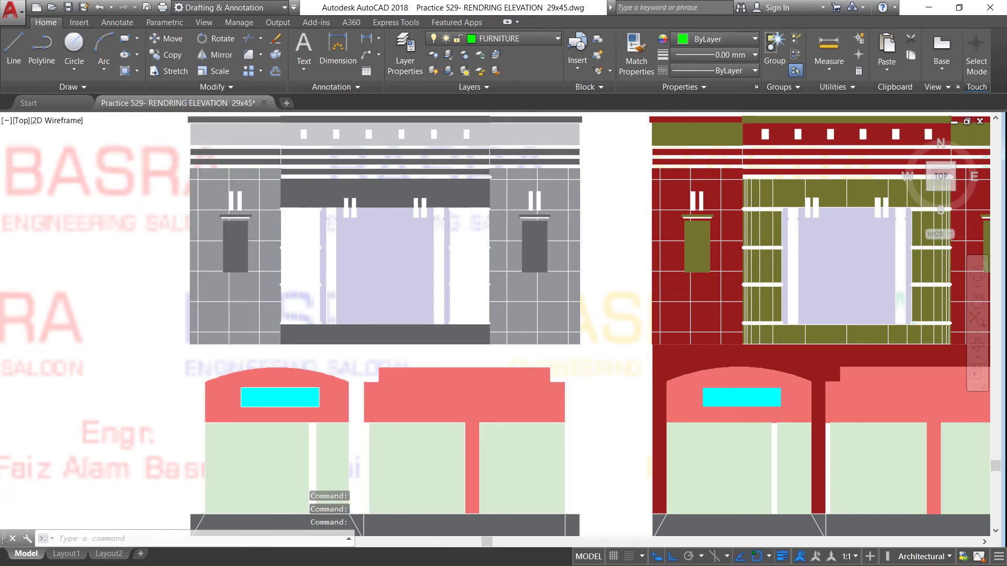
scroll(180, 257, down, 5)
Send the BASRA watermark image to the back, behind both elevations
click(850, 443)
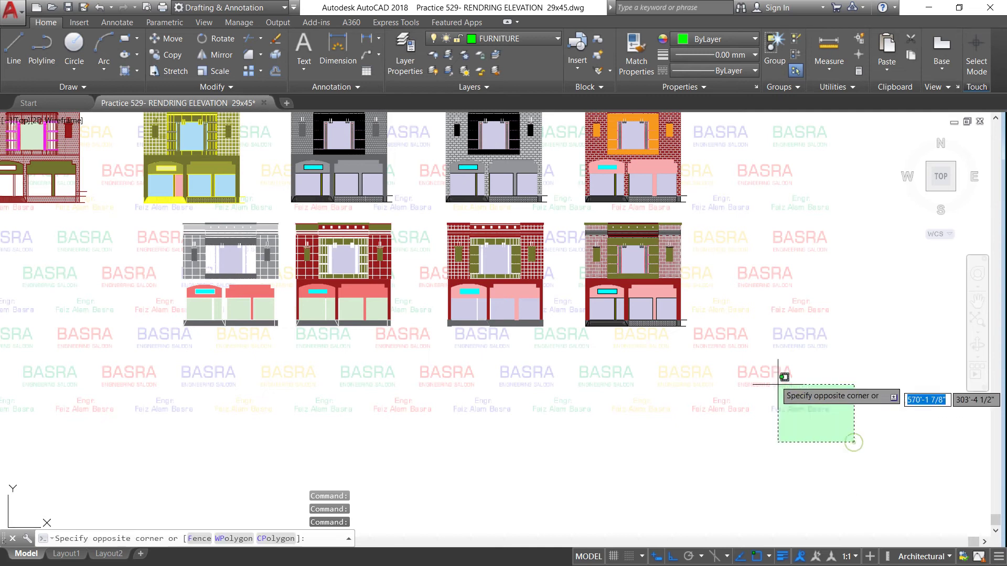
click(777, 376)
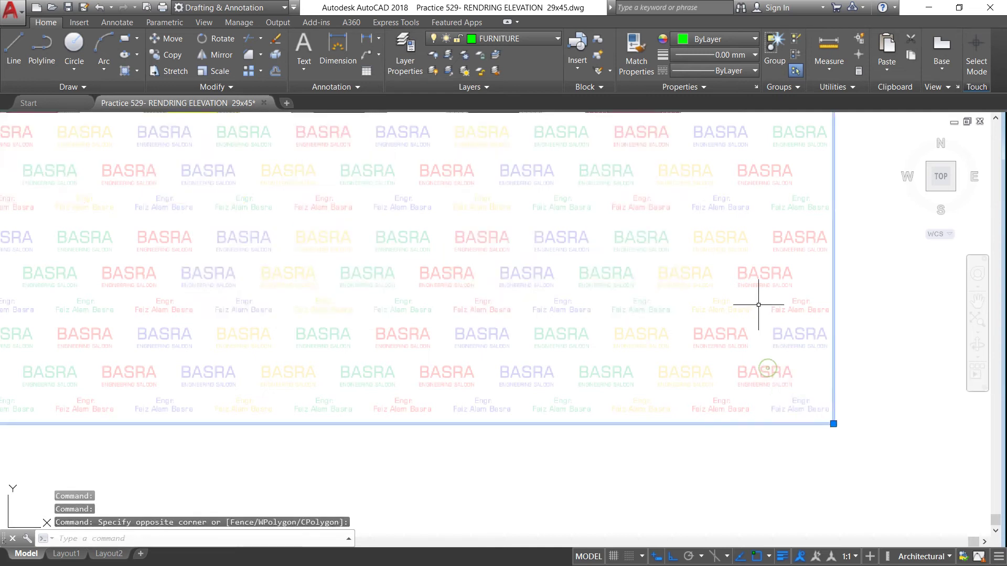
click(46, 22)
click(232, 88)
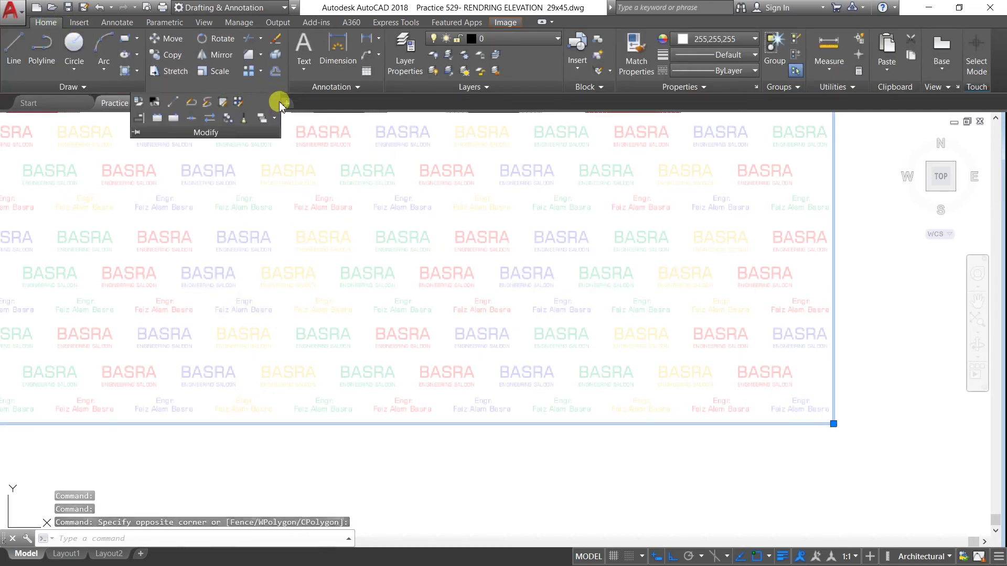
click(274, 118)
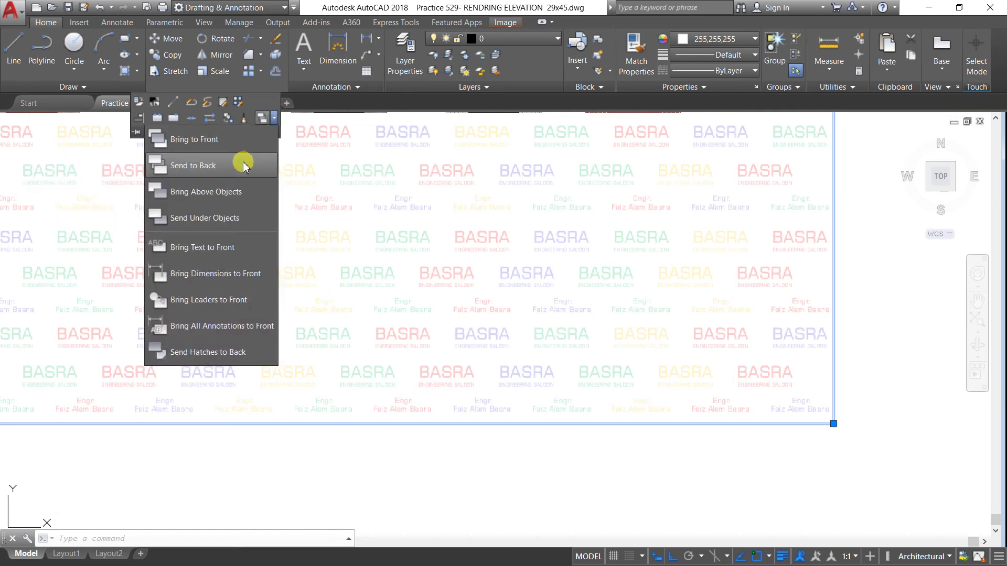
click(240, 166)
scroll(173, 276, up, 3)
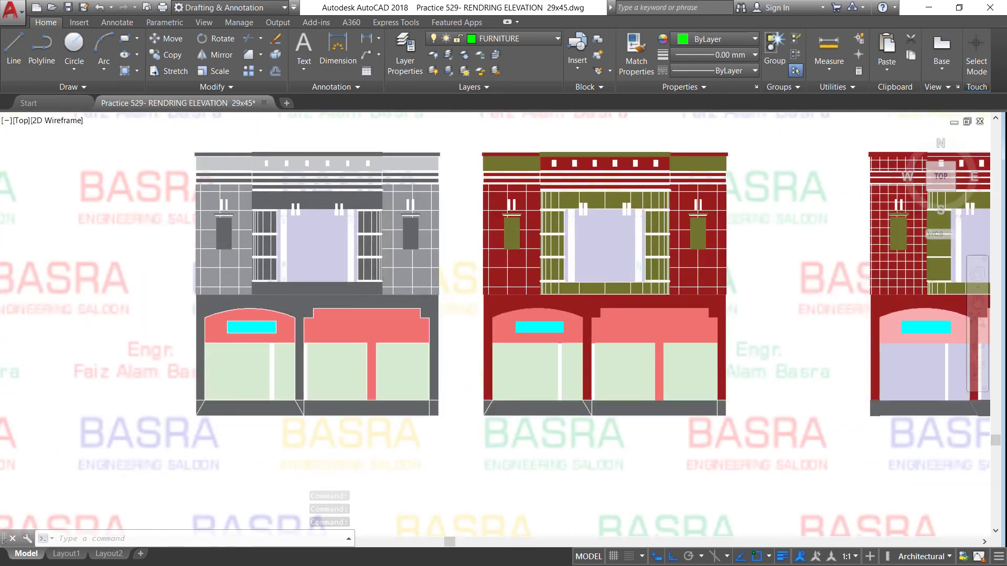
scroll(277, 205, up, 4)
scroll(277, 205, down, 2)
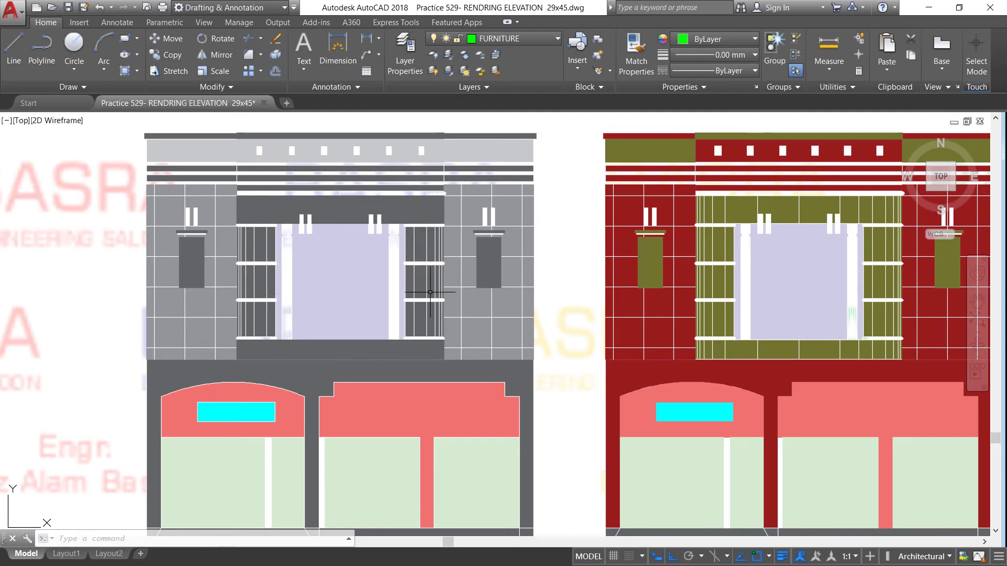
scroll(420, 296, down, 2)
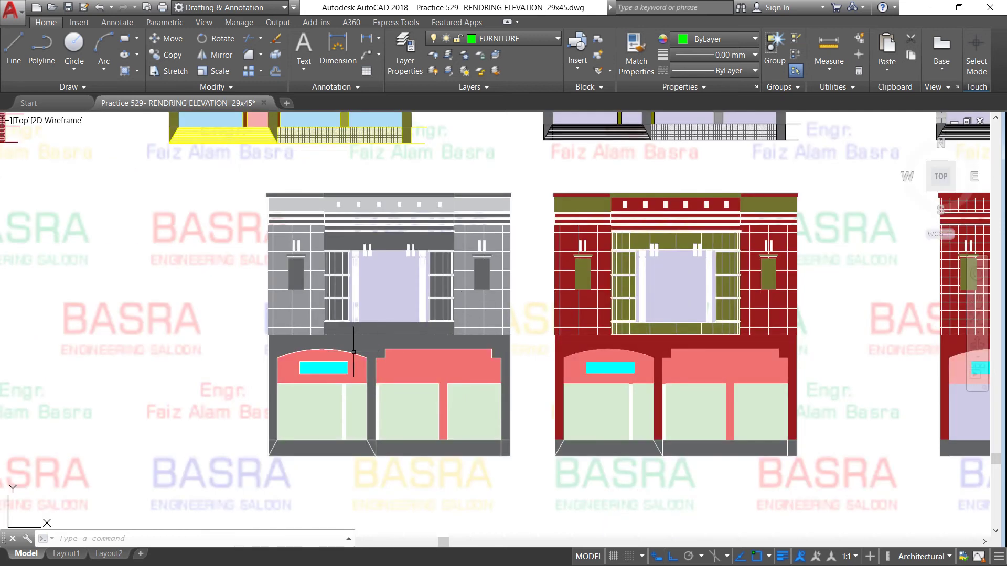
Copy the whole grey-tiled shop-house elevation and place the duplicate to its left
scroll(730, 335, down, 2)
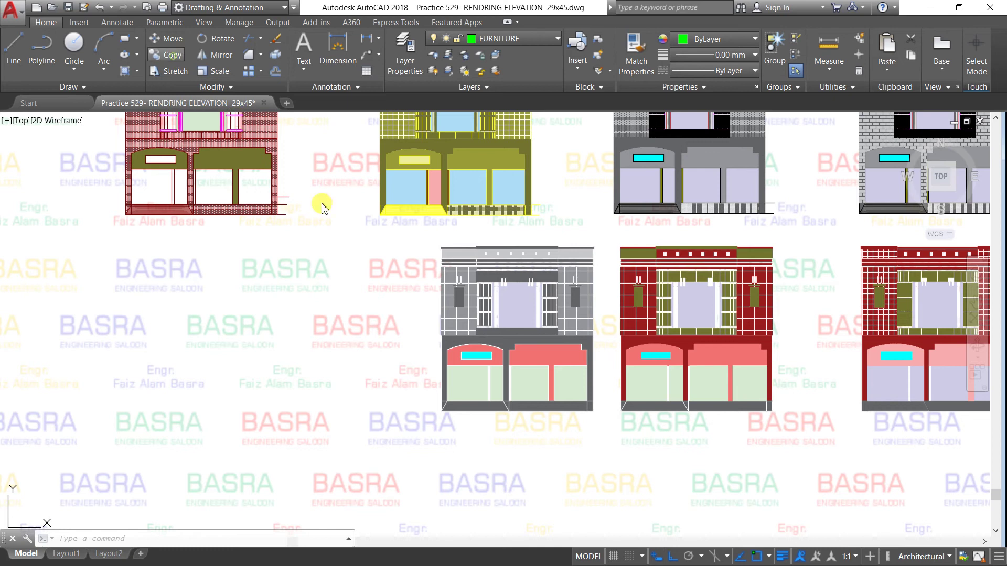
click(422, 230)
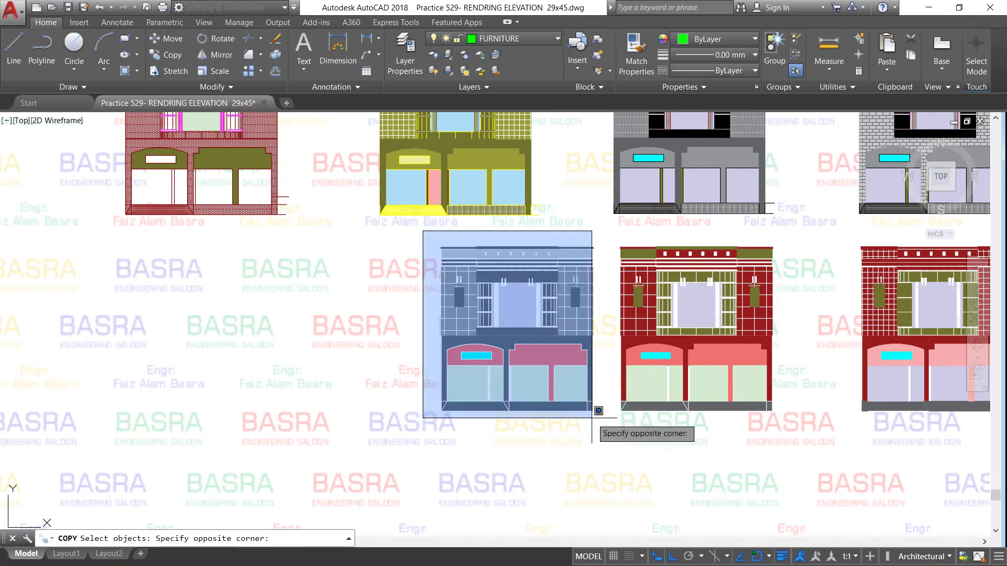
click(595, 444)
key(Return)
click(592, 443)
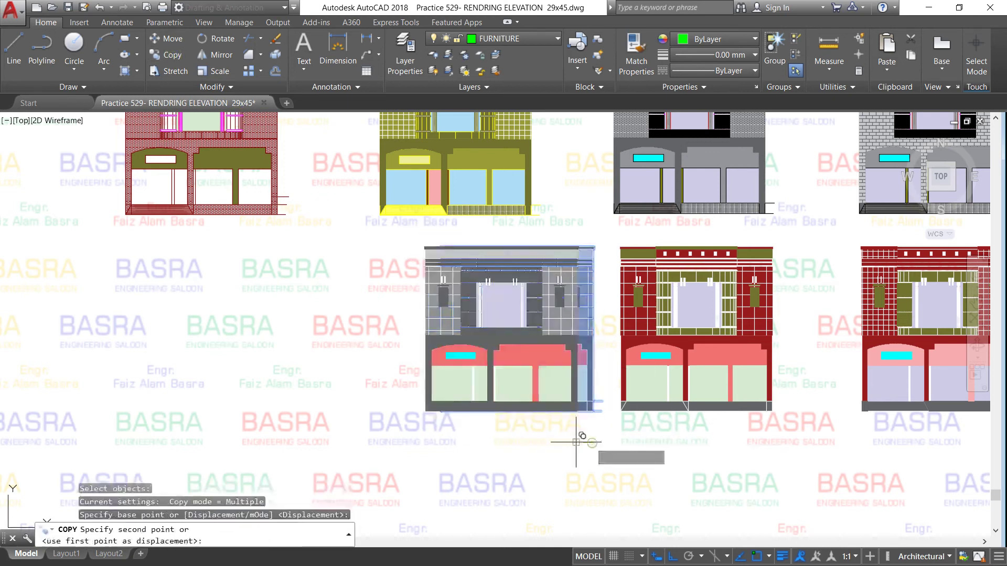
click(329, 443)
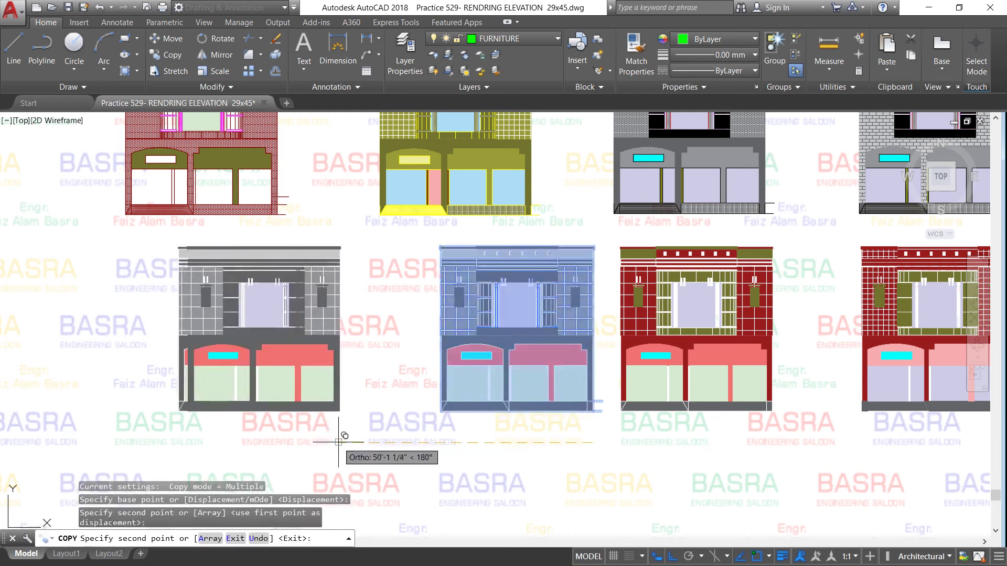
key(Escape)
scroll(242, 365, up, 3)
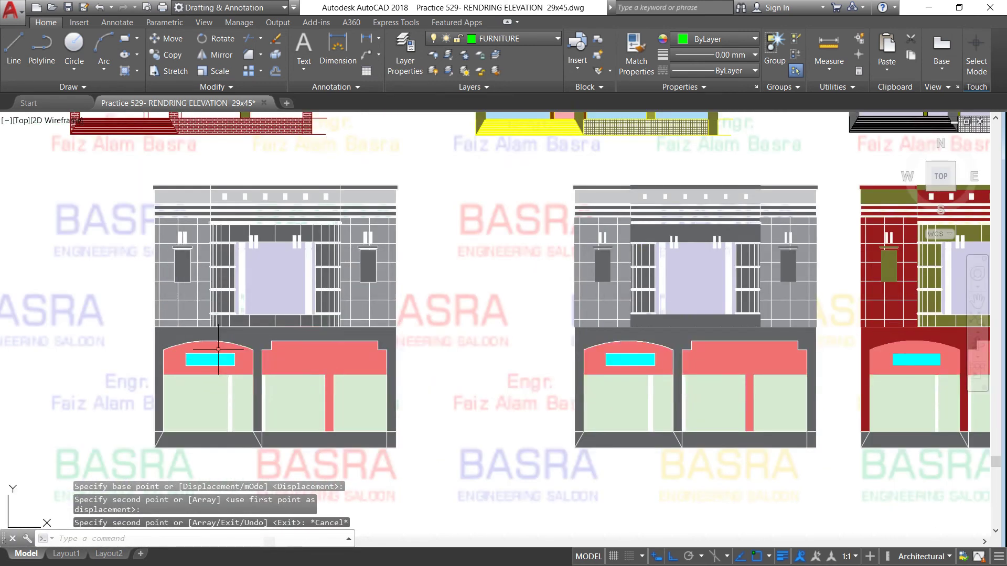
scroll(173, 265, up, 1)
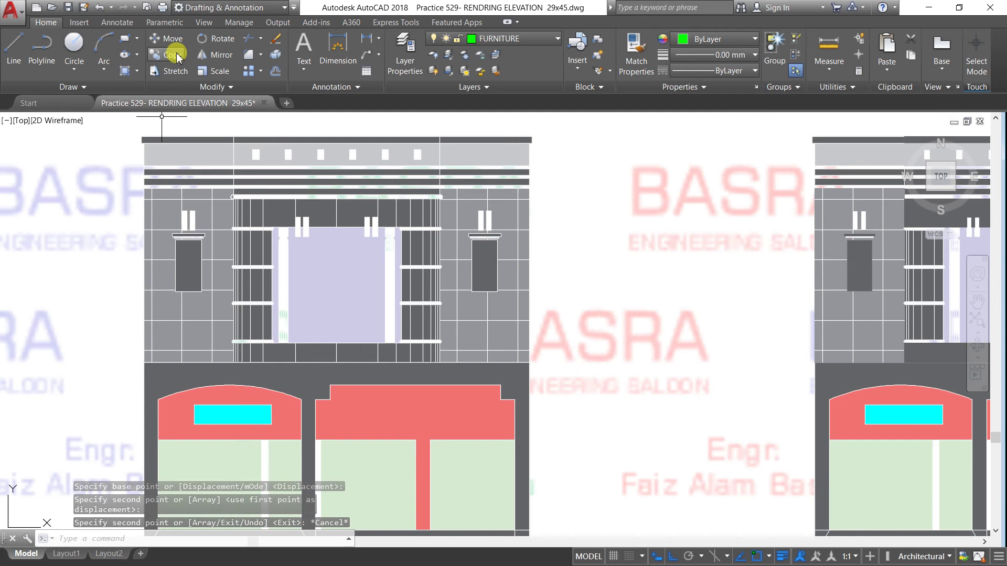
On the copy's left upper facade panel fill, try brick, diagonal line, BRASS and glass patterns
click(224, 196)
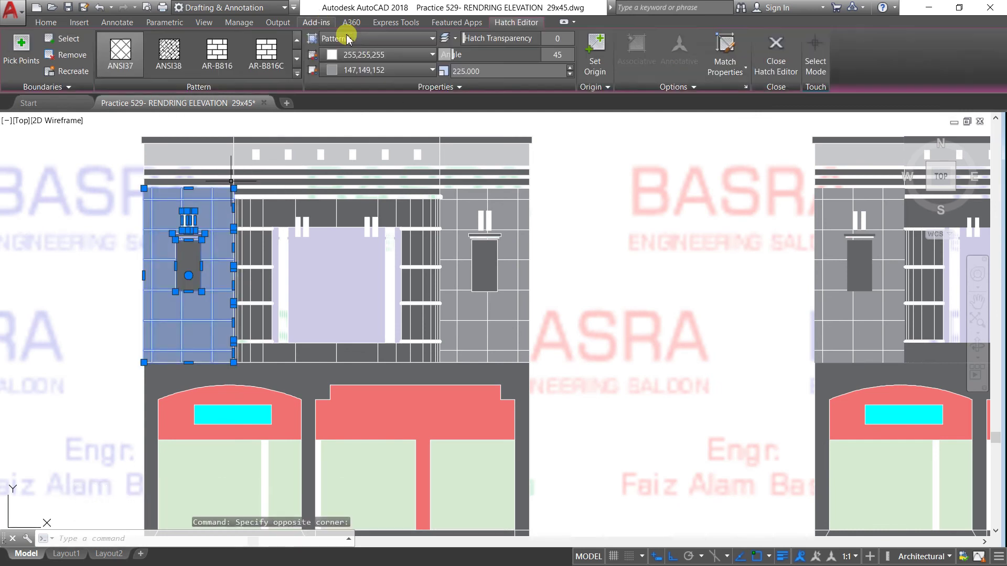
click(225, 55)
click(225, 55)
scroll(225, 55, down, 1)
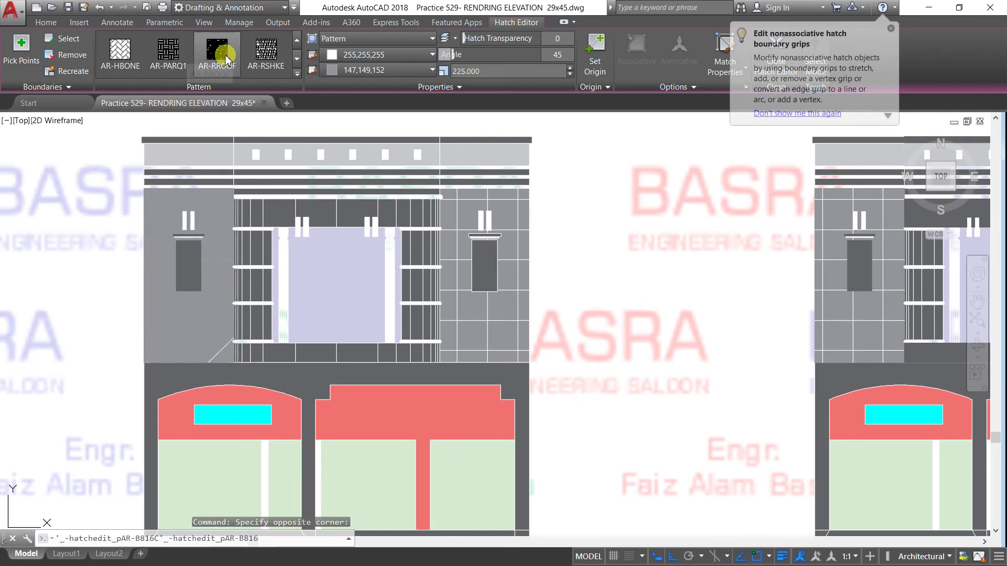
scroll(220, 57, down, 1)
click(220, 58)
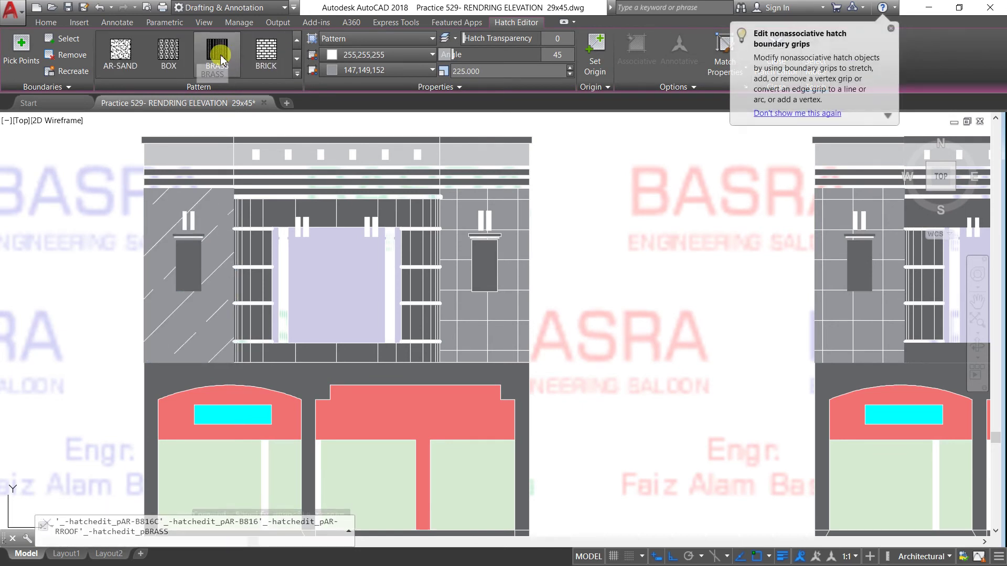
scroll(220, 58, down, 1)
scroll(222, 59, down, 1)
click(221, 59)
scroll(221, 59, down, 1)
scroll(222, 58, down, 1)
Compare cylindrical and linear gradients, then settle on a blue GR_INVCYL inverse-cylinder gradient
click(221, 58)
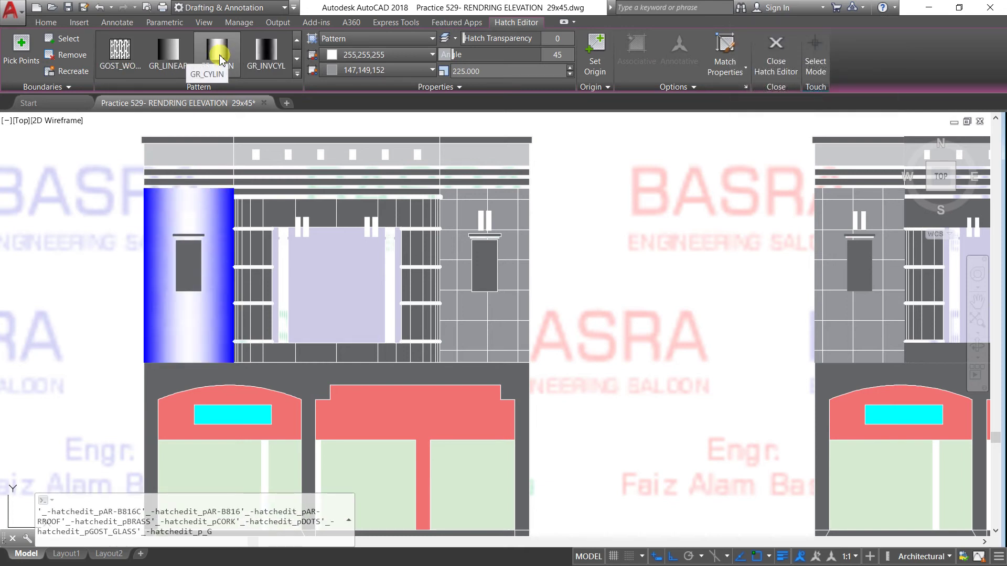
click(169, 64)
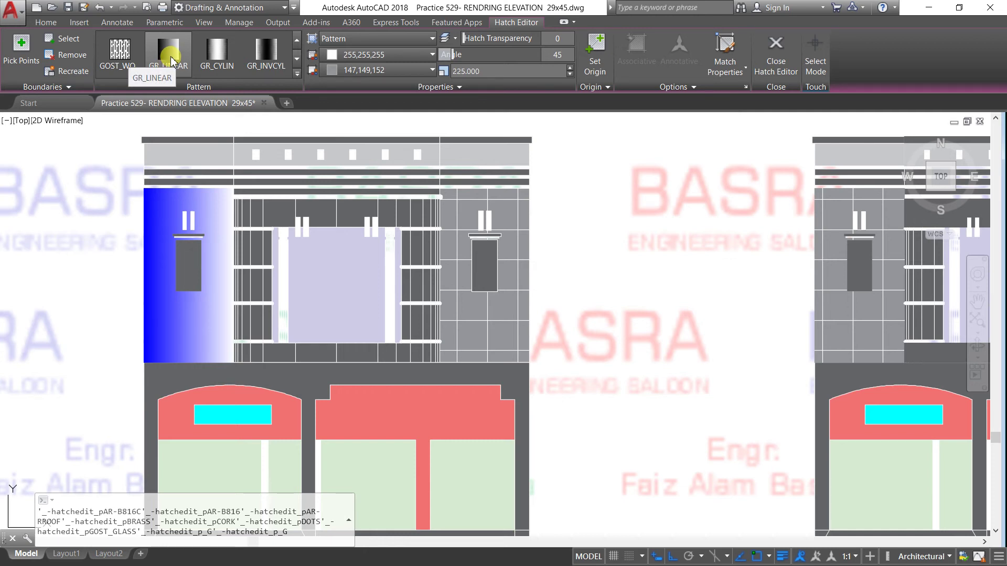
click(171, 60)
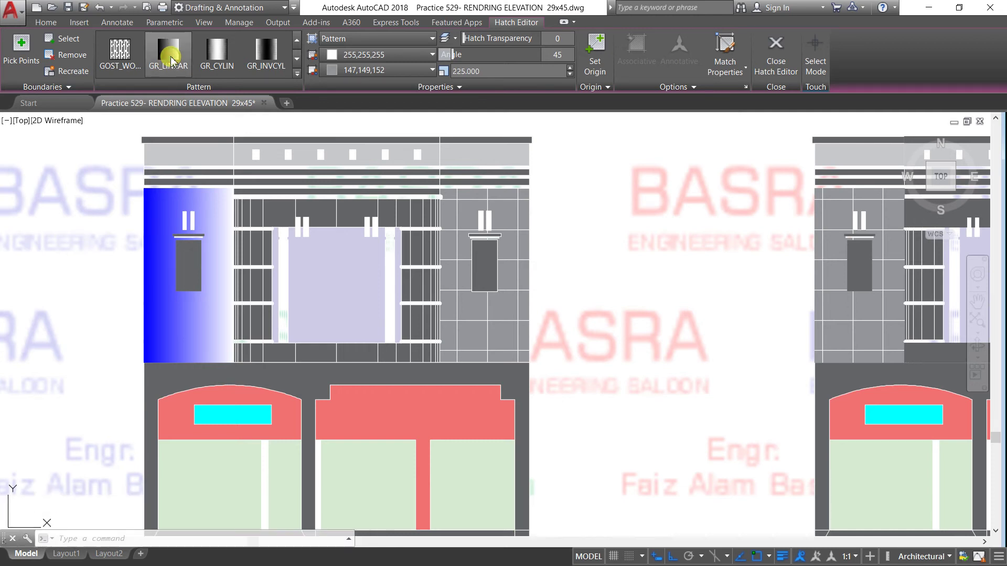
click(226, 51)
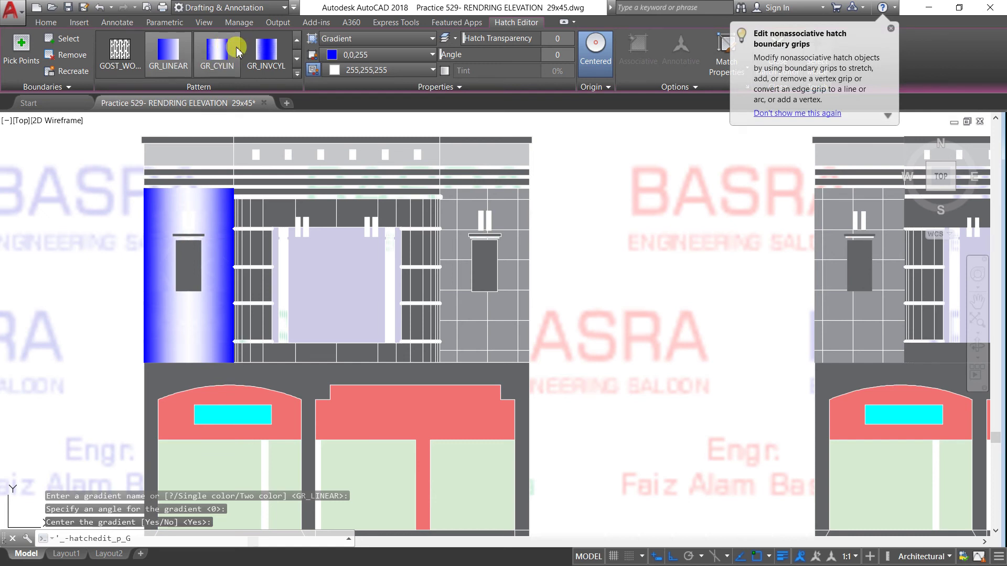
click(267, 52)
click(267, 56)
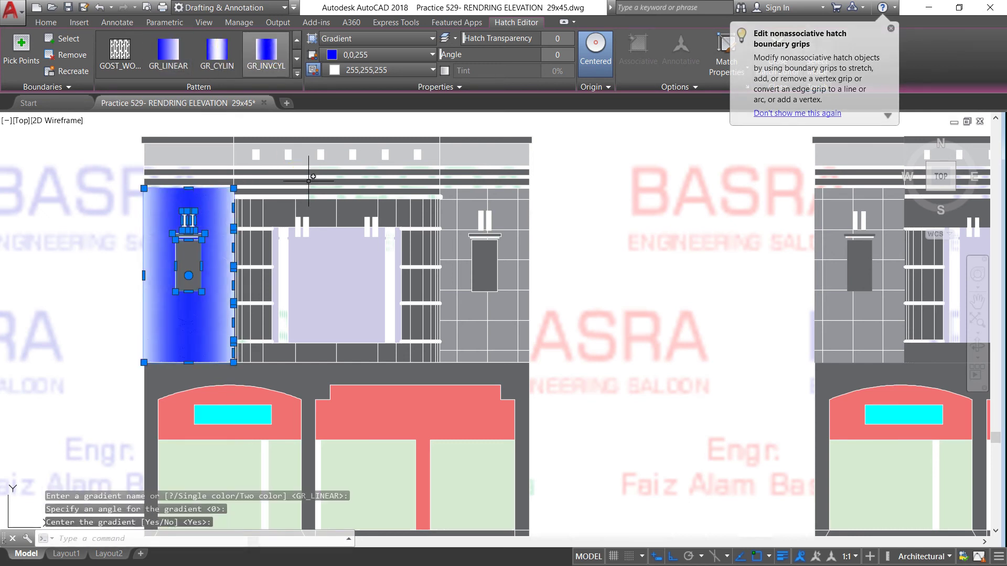
key(Escape)
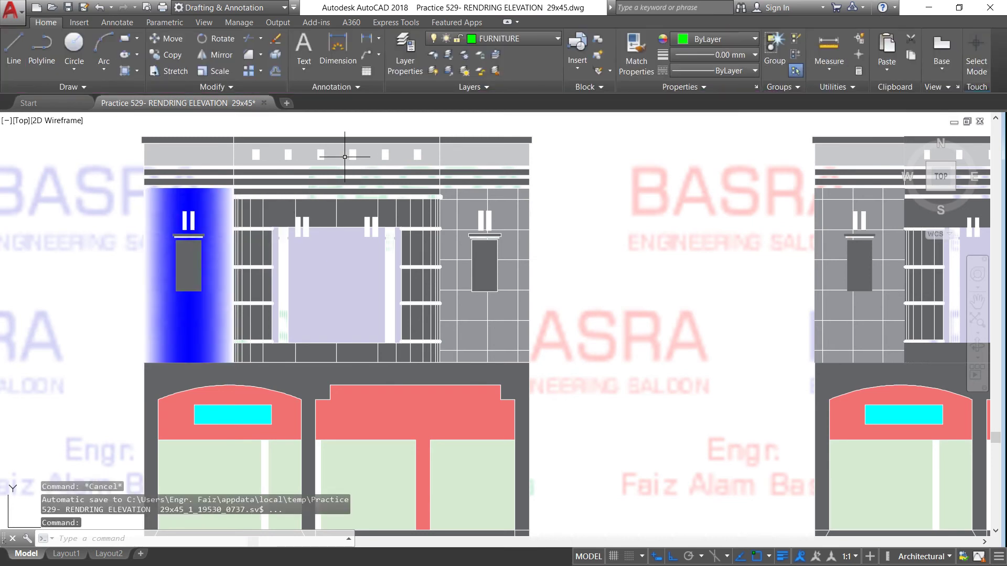
Match the left panel's blue gradient onto the centre window frame
click(636, 55)
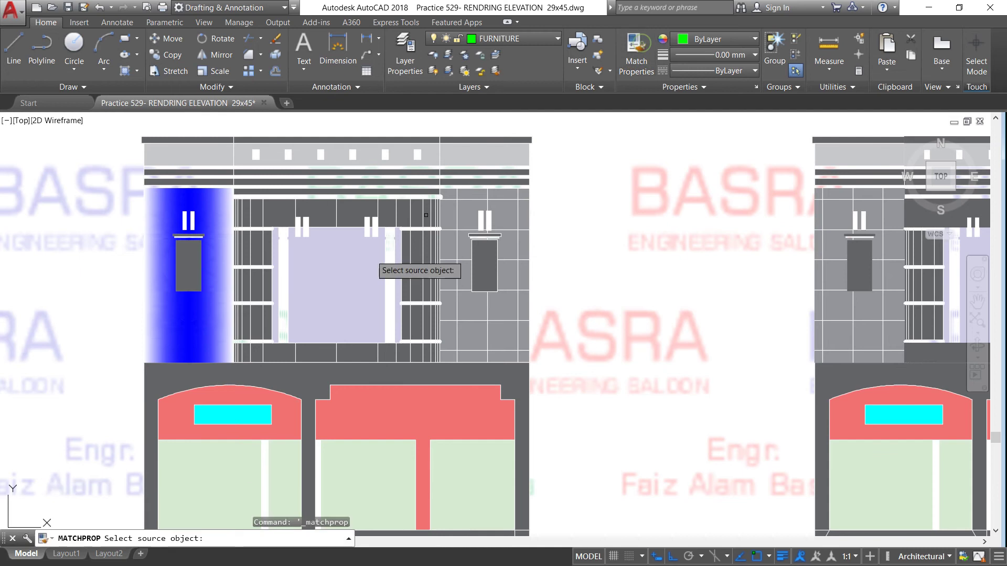
scroll(281, 348, up, 2)
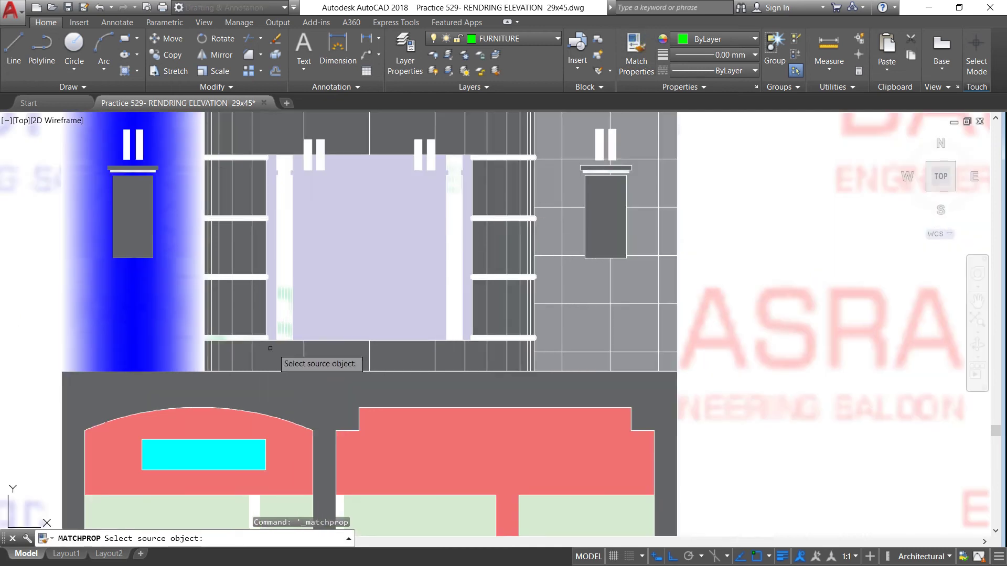
click(182, 334)
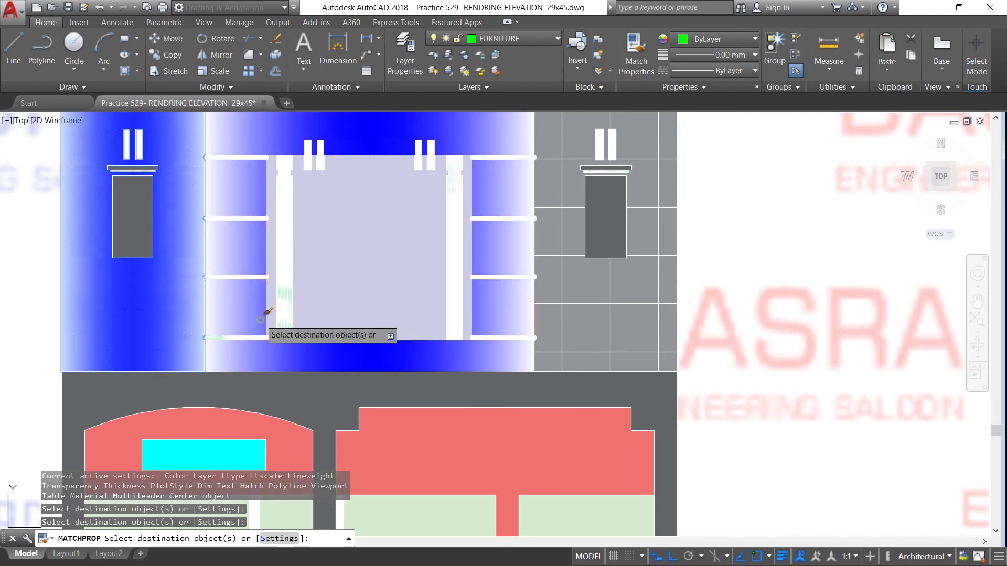
click(344, 314)
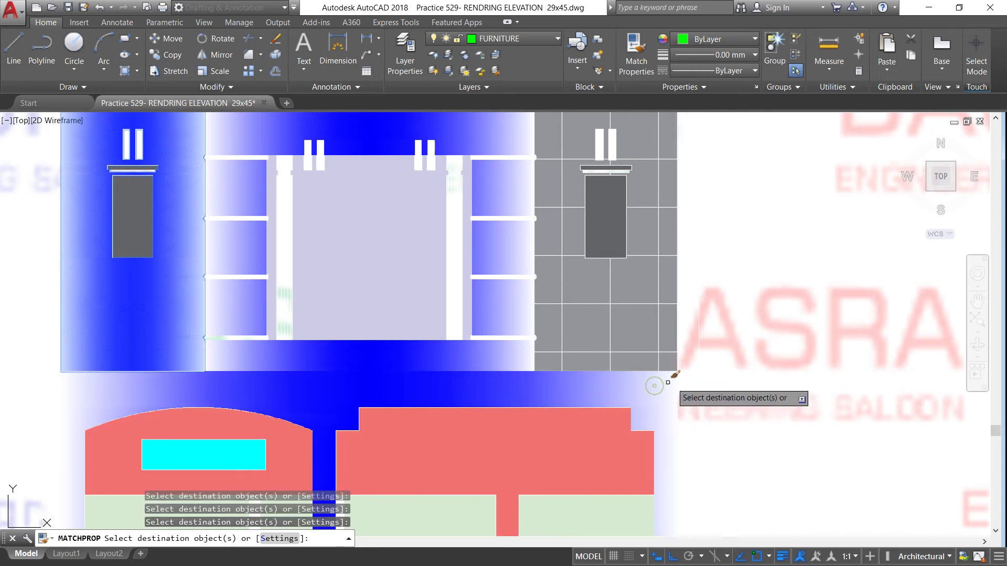
right_click(735, 365)
click(763, 374)
scroll(565, 265, down, 4)
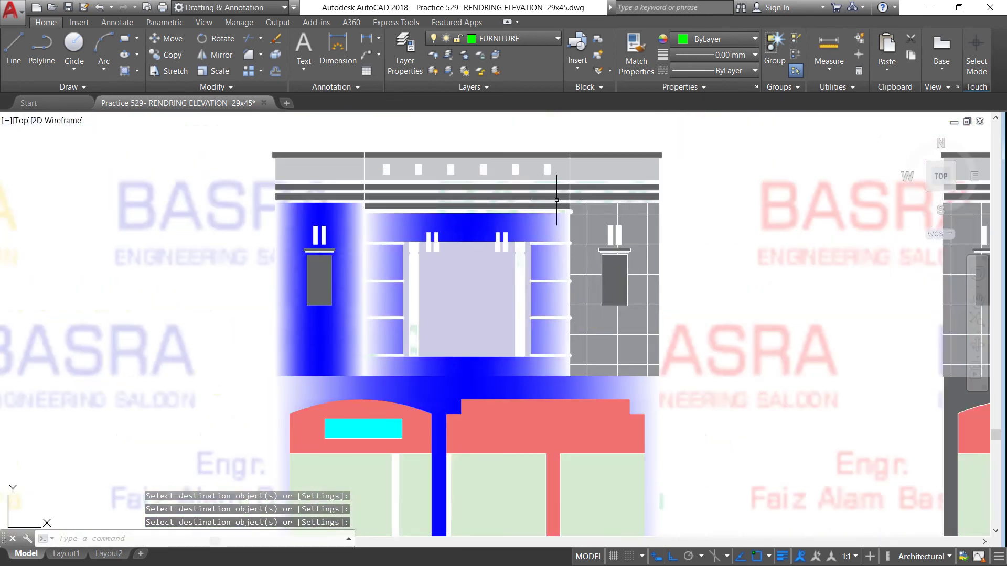
scroll(557, 214, up, 2)
Match the blue gradient onto the right upper panel, the top parapet panels and the centre parapet panel
click(633, 50)
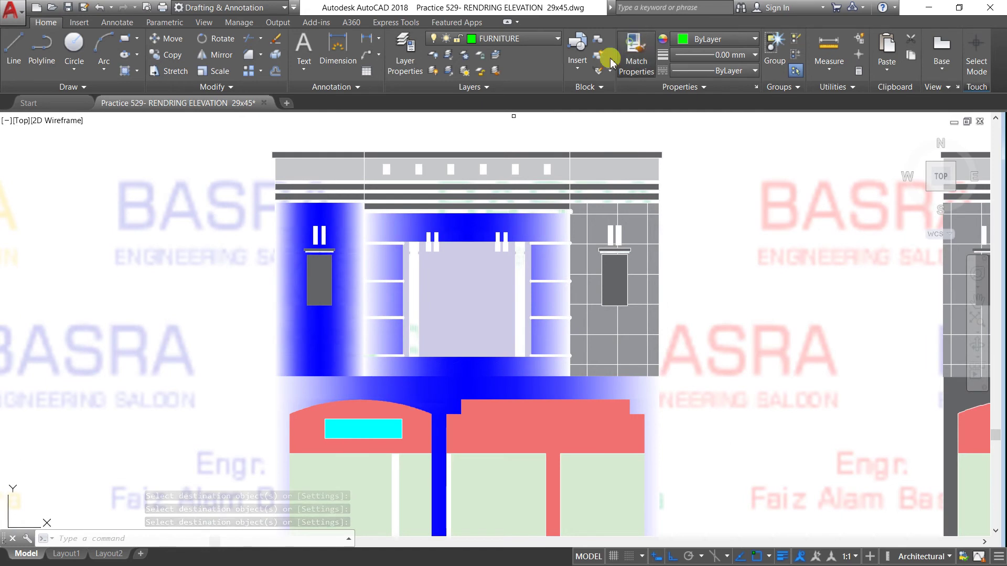
click(345, 223)
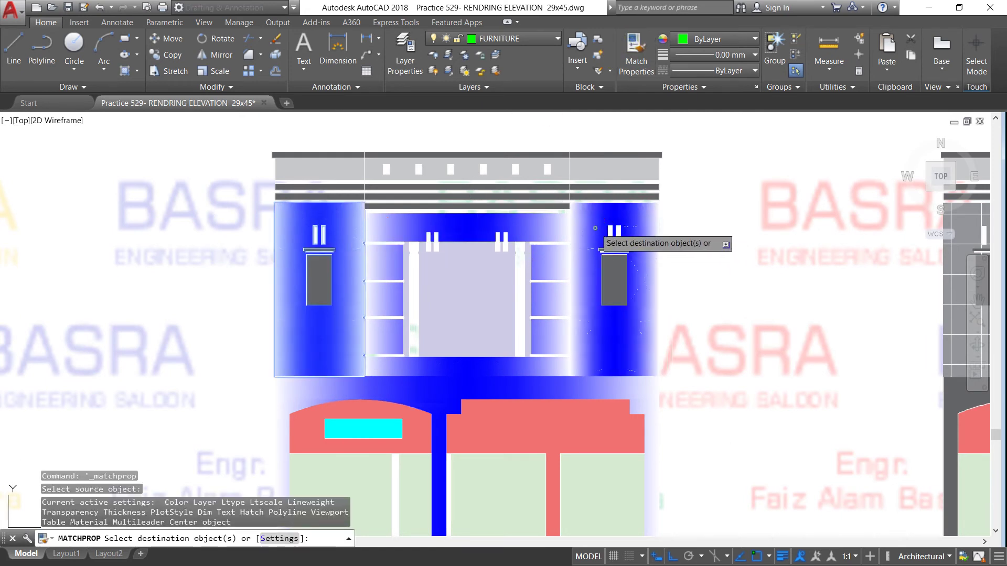
click(597, 228)
click(585, 171)
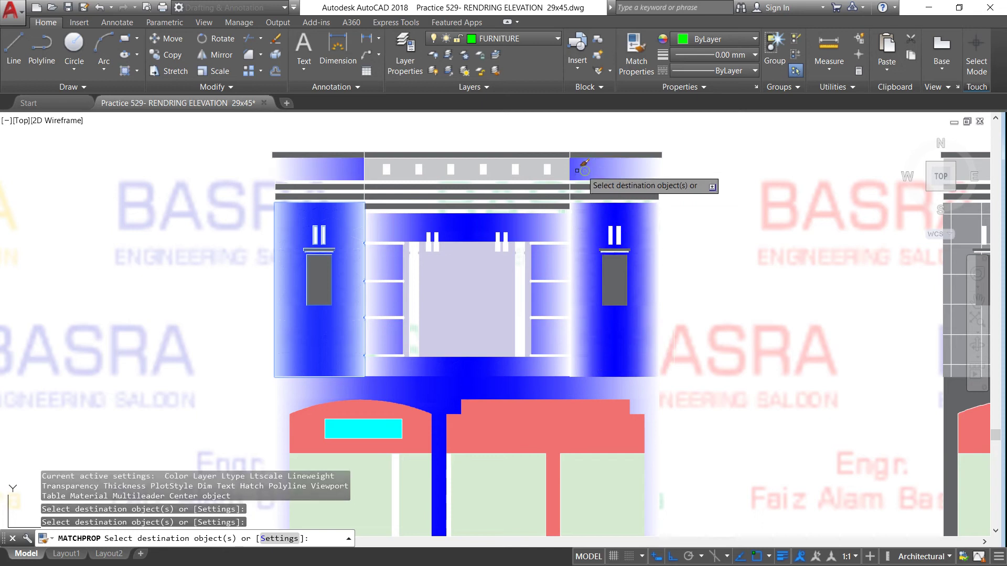
click(470, 167)
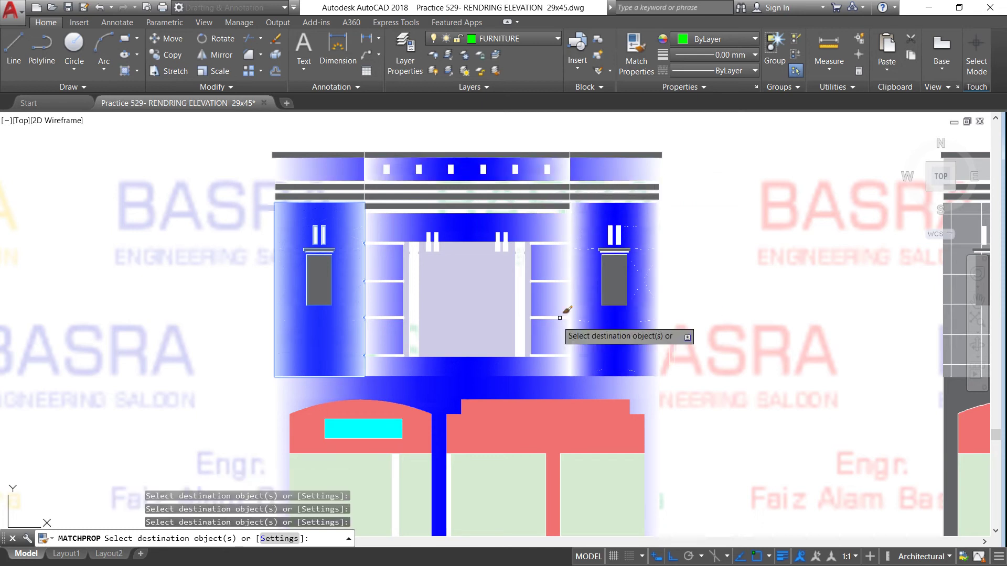
right_click(726, 339)
click(747, 346)
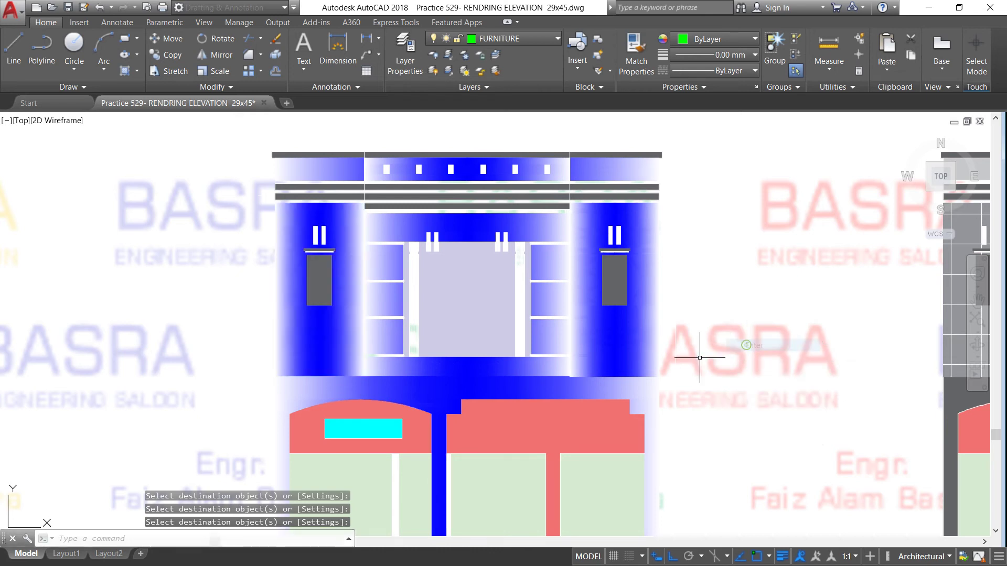
scroll(527, 210, up, 2)
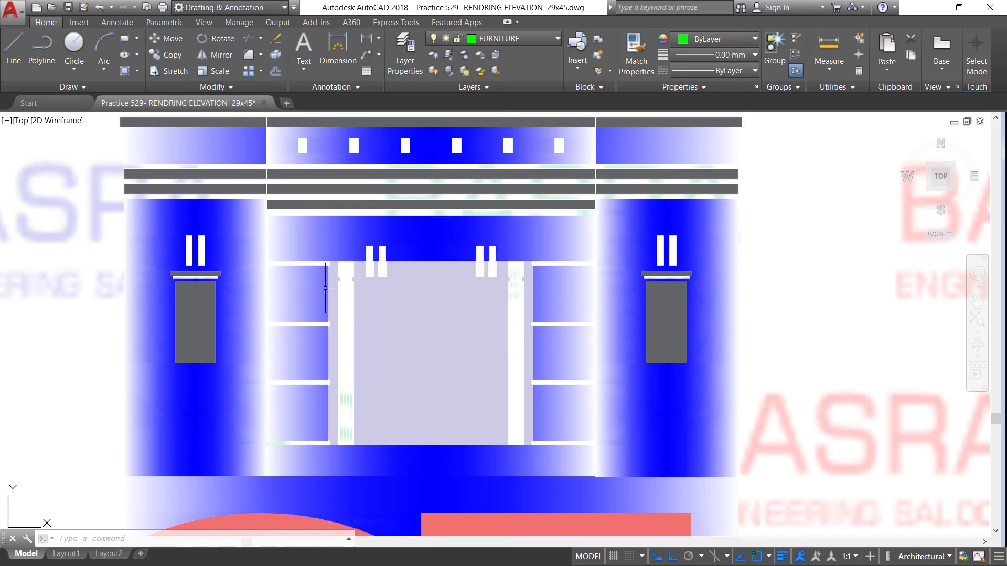
Select the side window pane fills and try cylindrical, linear and hemispherical gradients
click(313, 293)
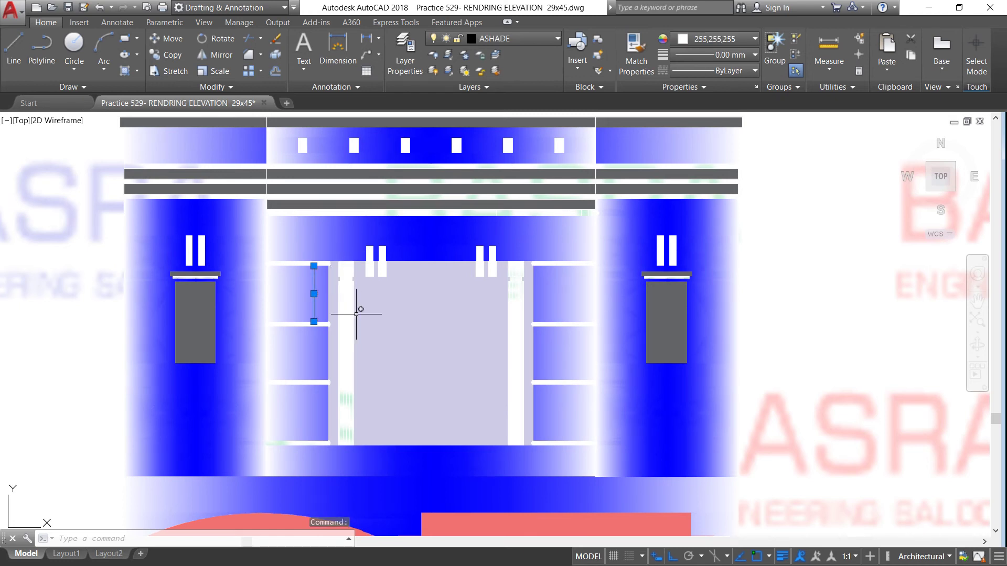
key(Escape)
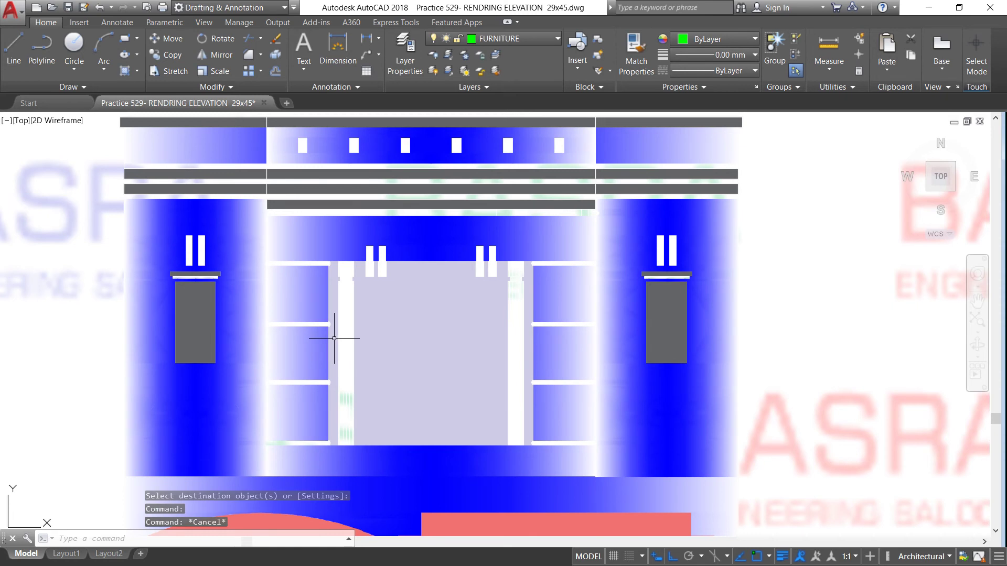
click(325, 338)
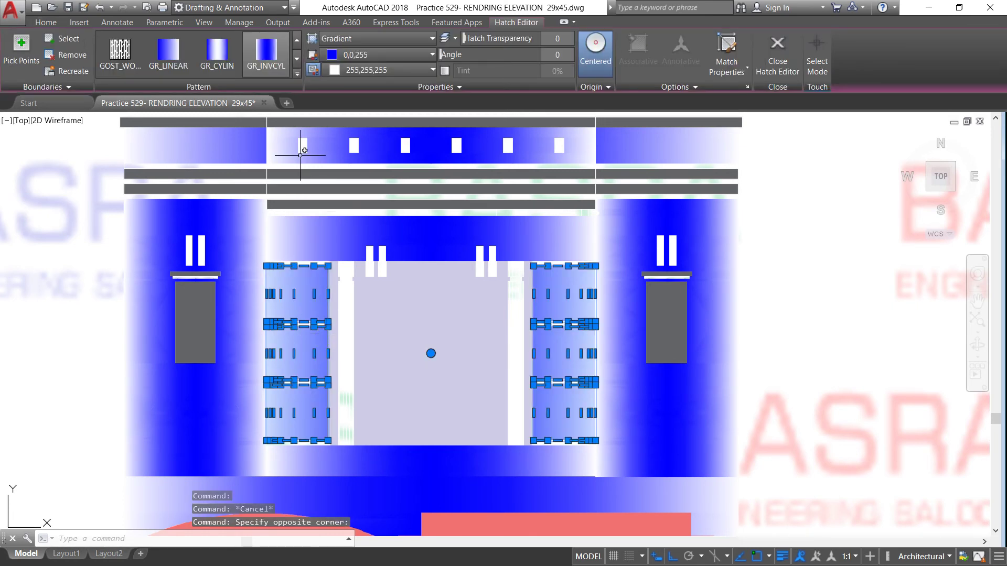
click(223, 55)
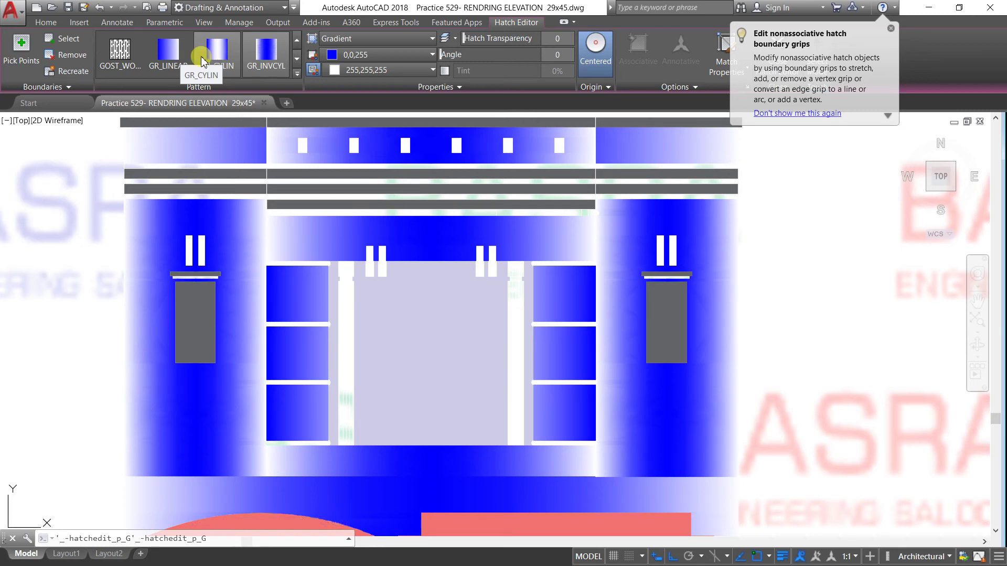
click(184, 57)
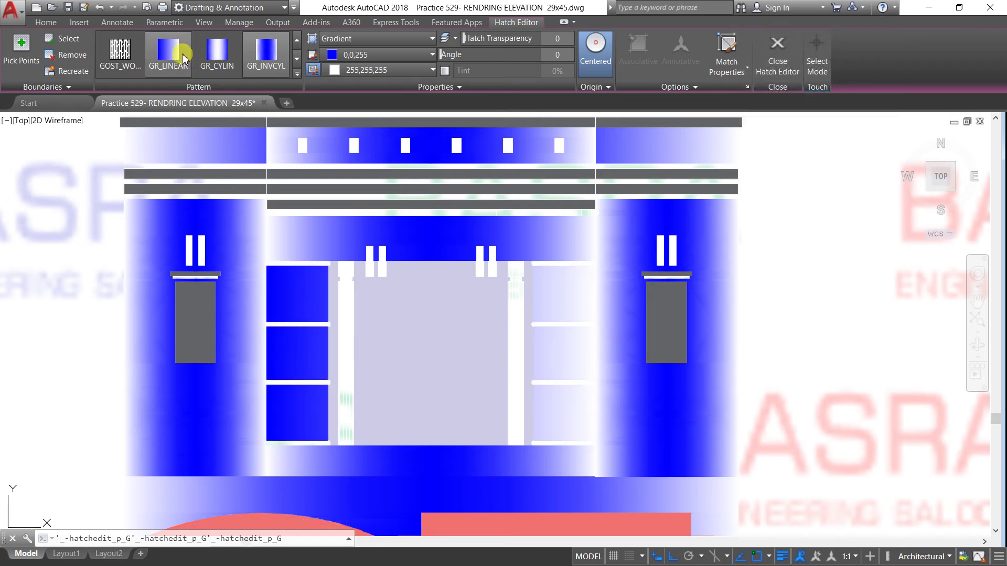
scroll(182, 57, down, 1)
click(180, 57)
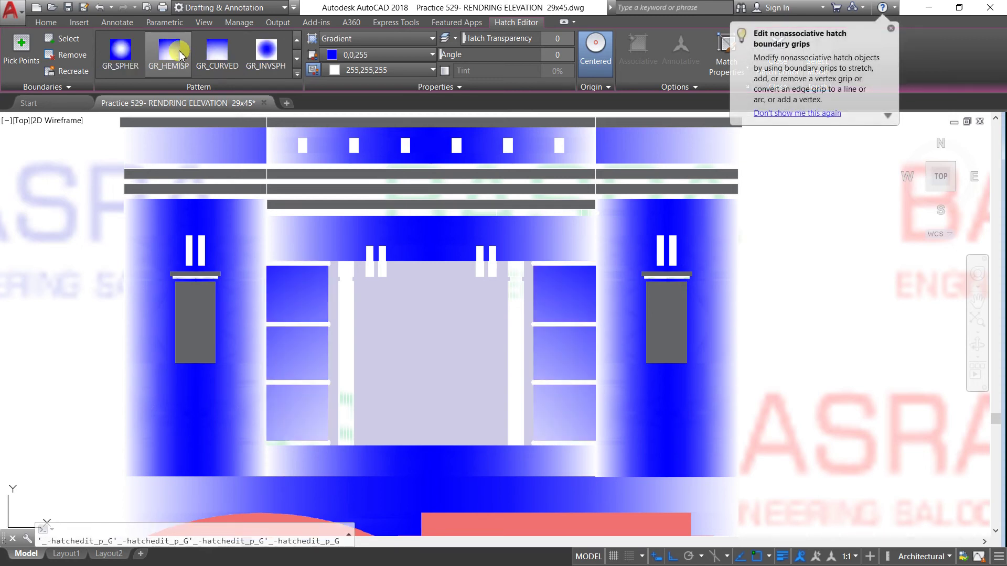
Compare GR_CURVED, GR_INVCUR and GR_INVHEM gradients on the panes, settling on GR_HEMISP
click(216, 51)
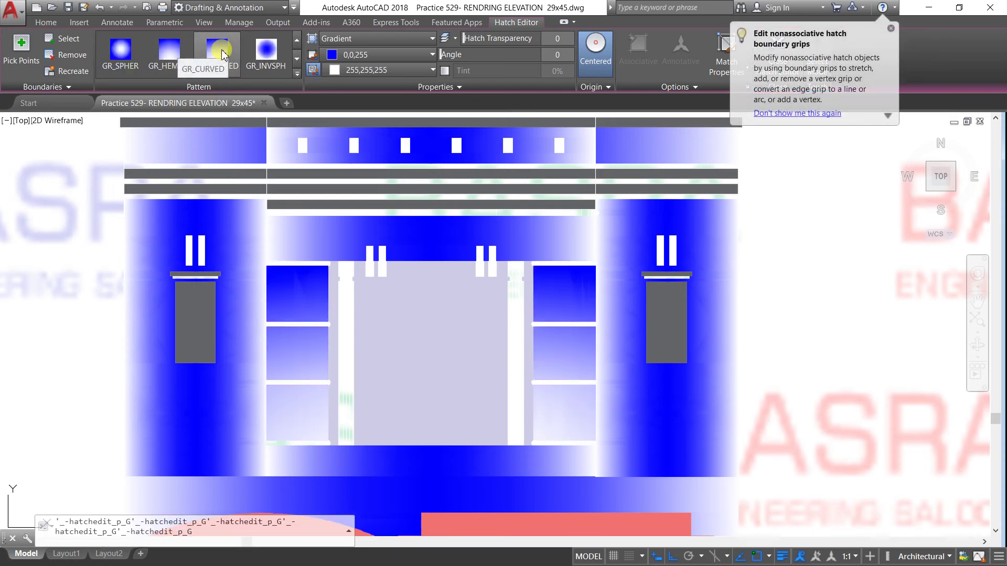
scroll(236, 56, down, 1)
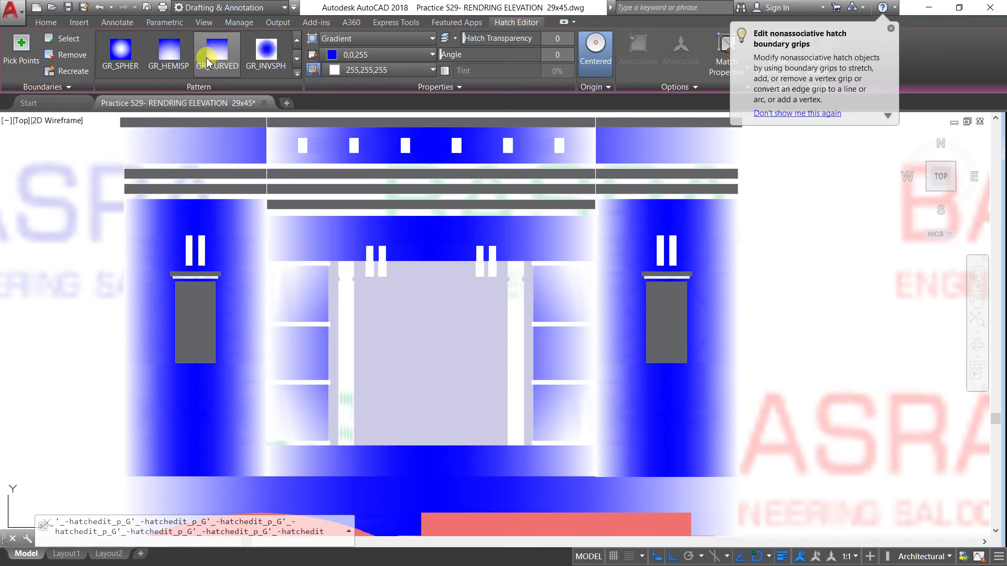
click(168, 53)
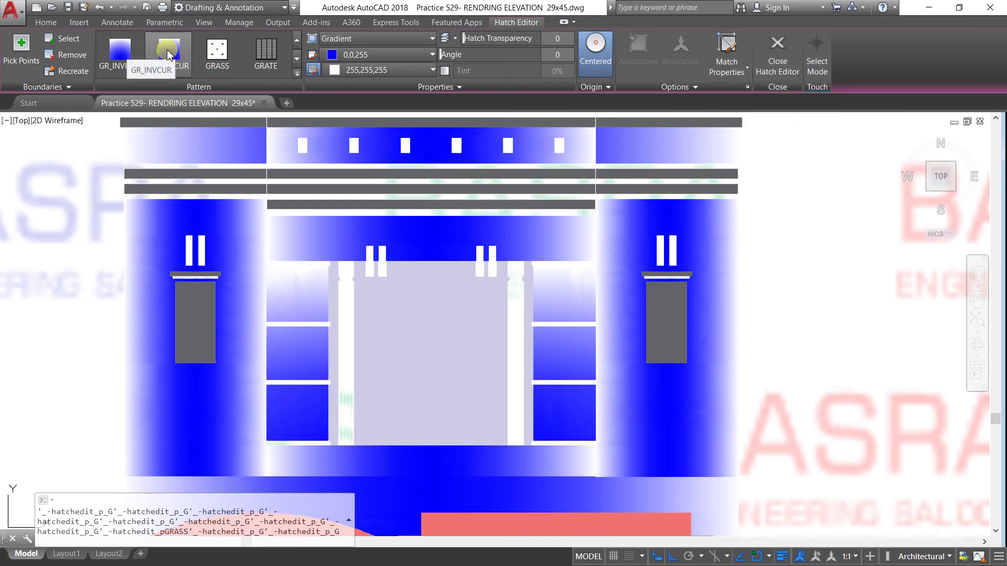
click(121, 51)
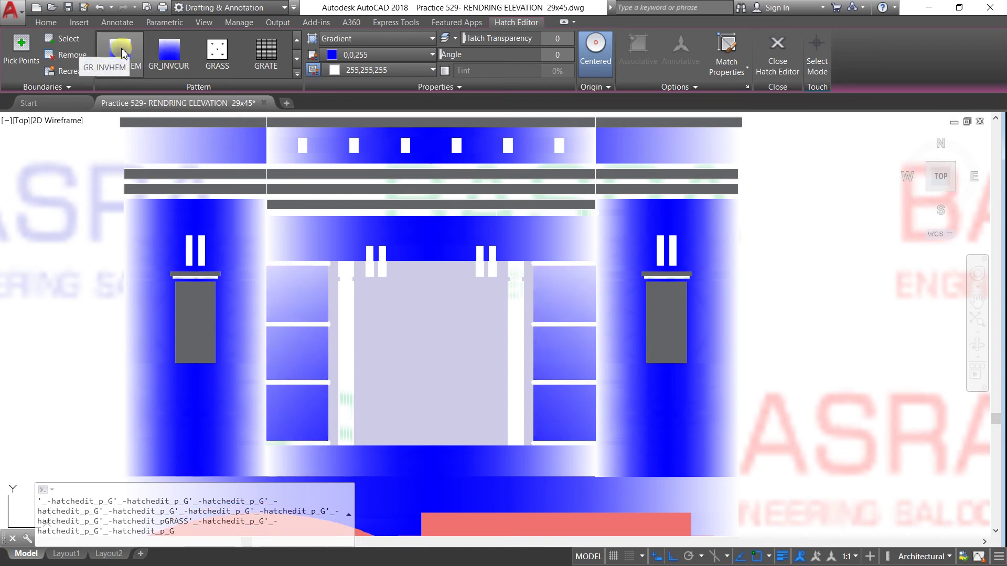
click(158, 51)
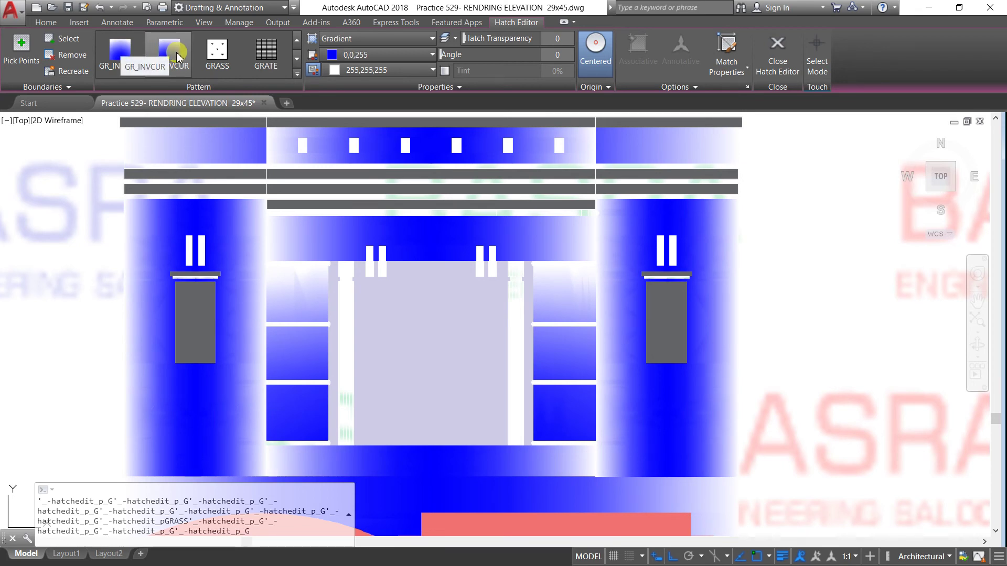
scroll(177, 56, up, 1)
click(220, 54)
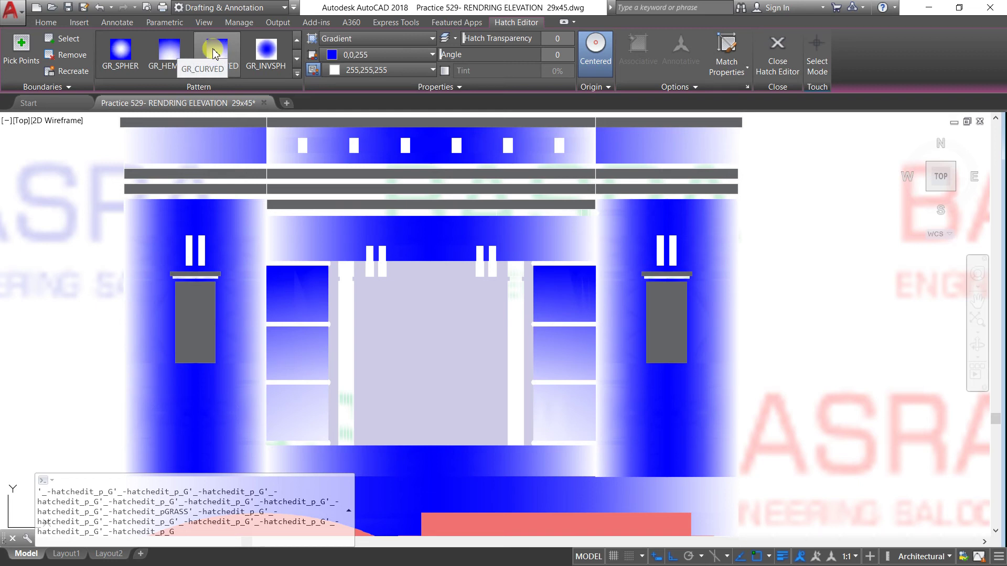
click(168, 50)
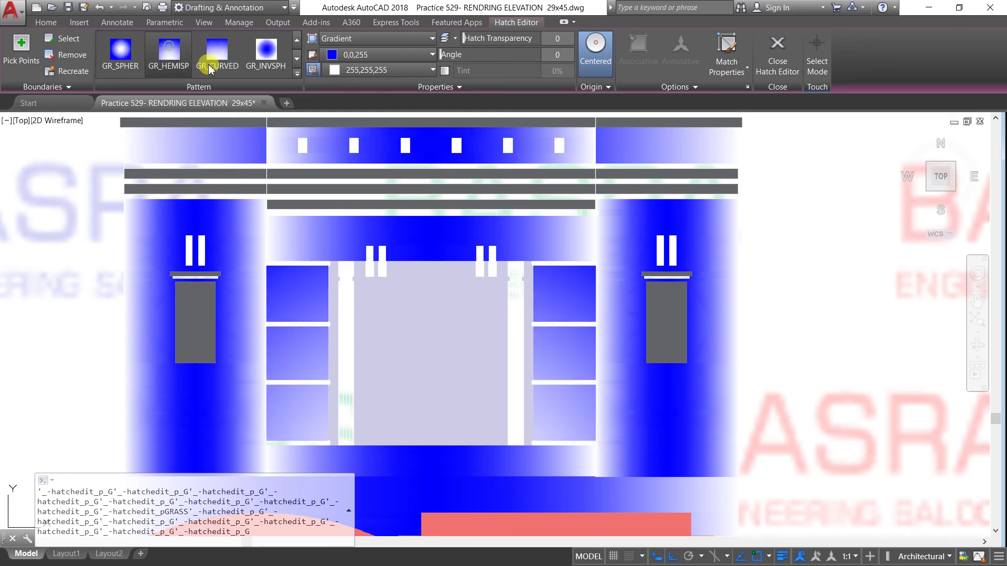
key(Escape)
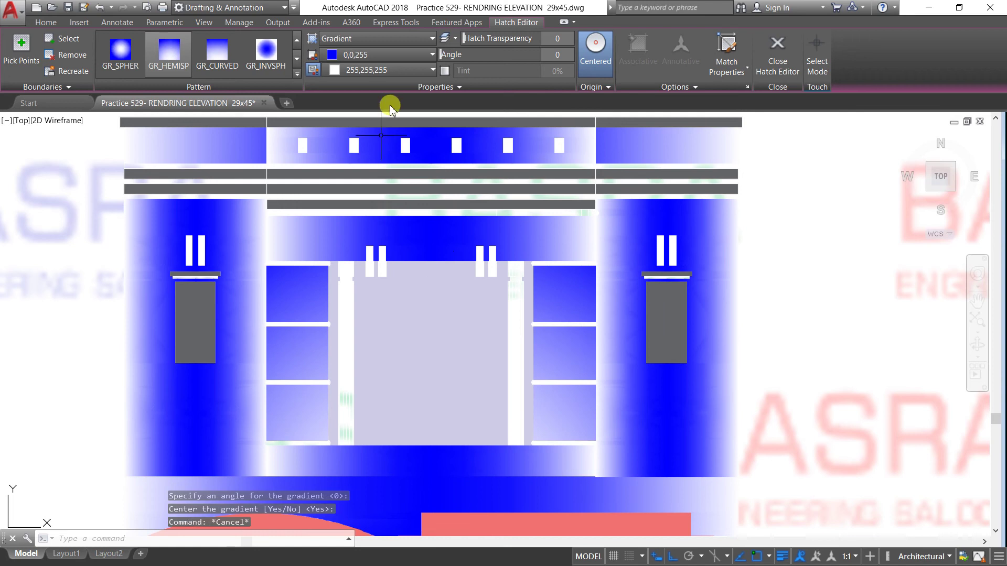
Match the window panes' hemispherical gradient onto the central bay hatches, header band and entrance fill
click(636, 55)
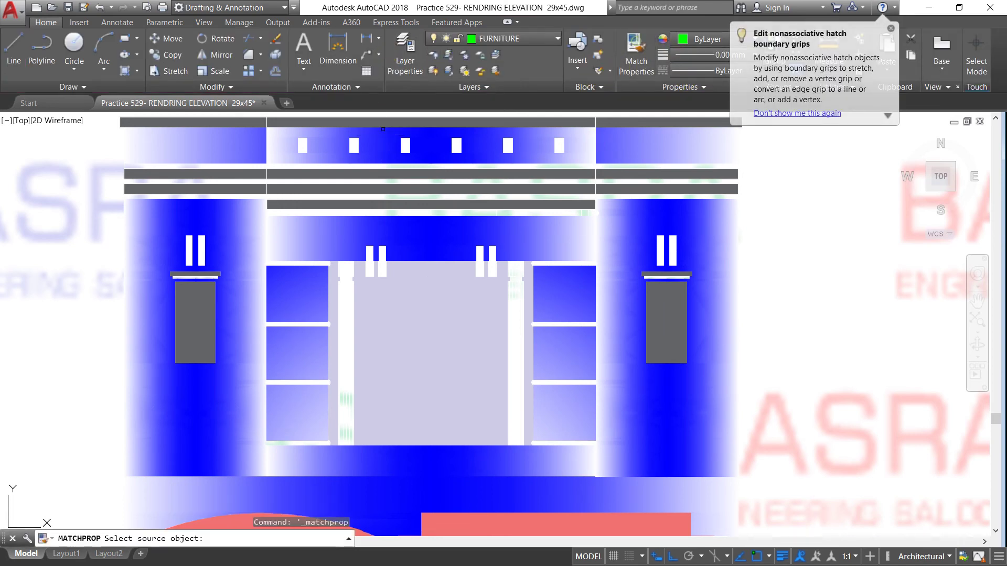
click(565, 295)
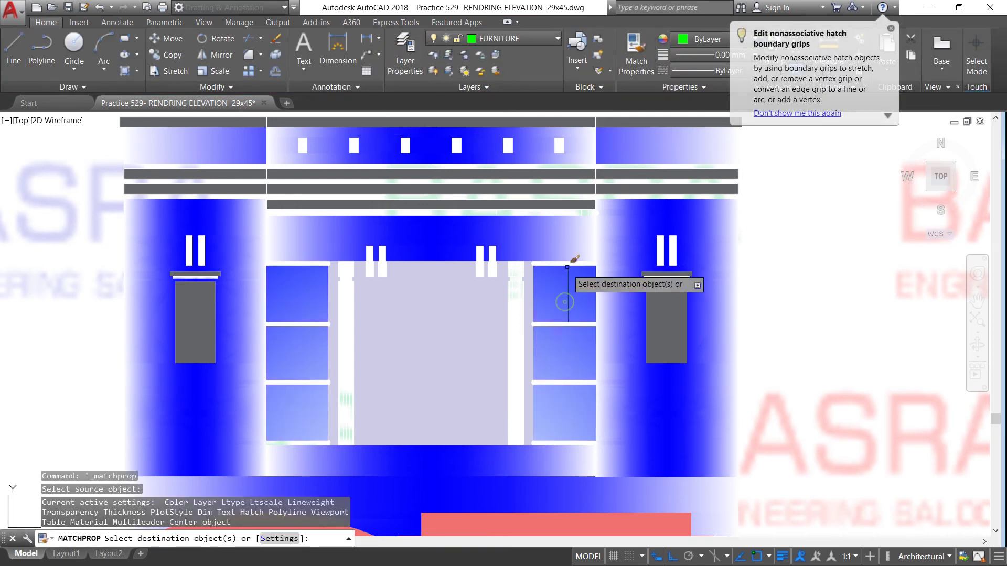
click(562, 244)
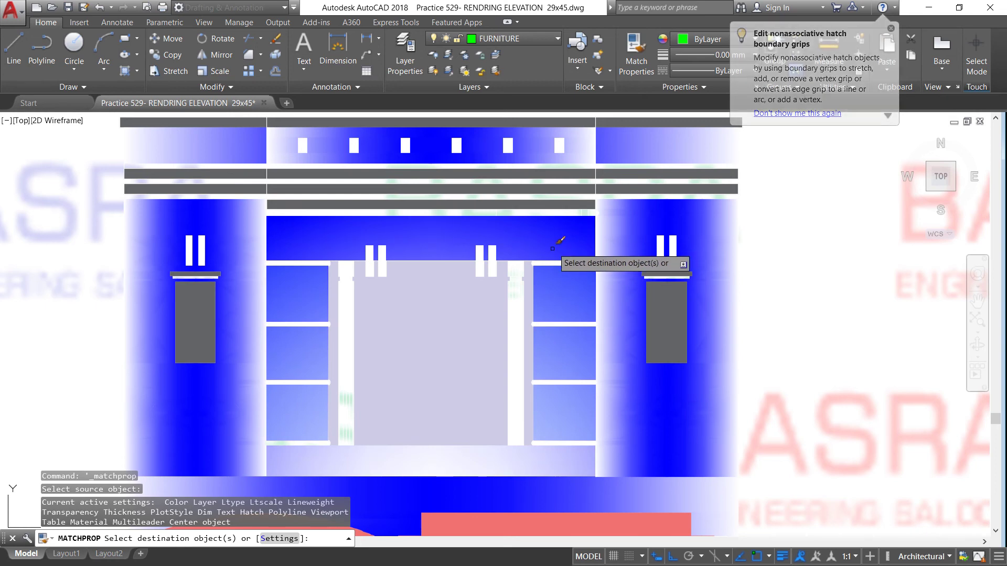
click(556, 246)
click(519, 256)
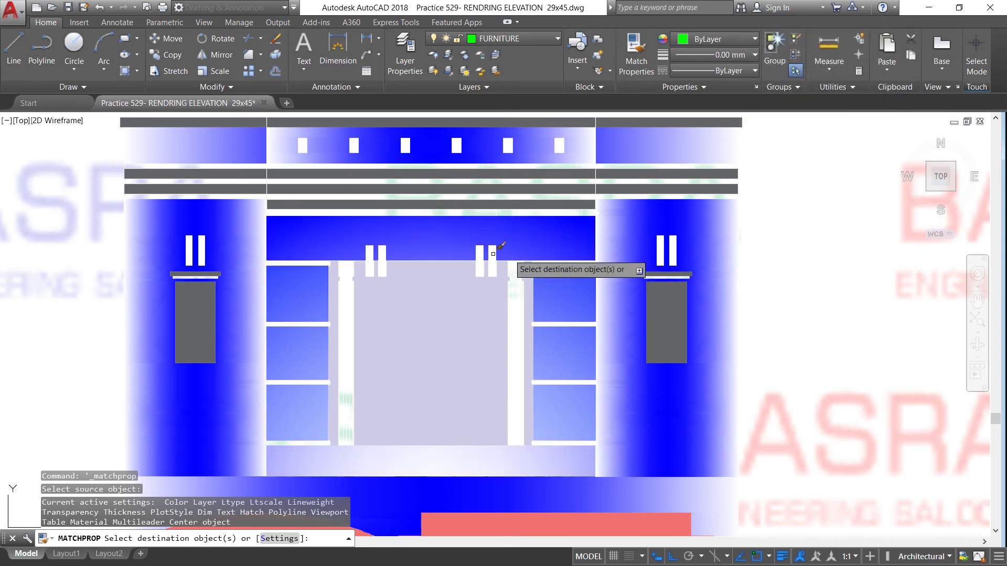
click(452, 257)
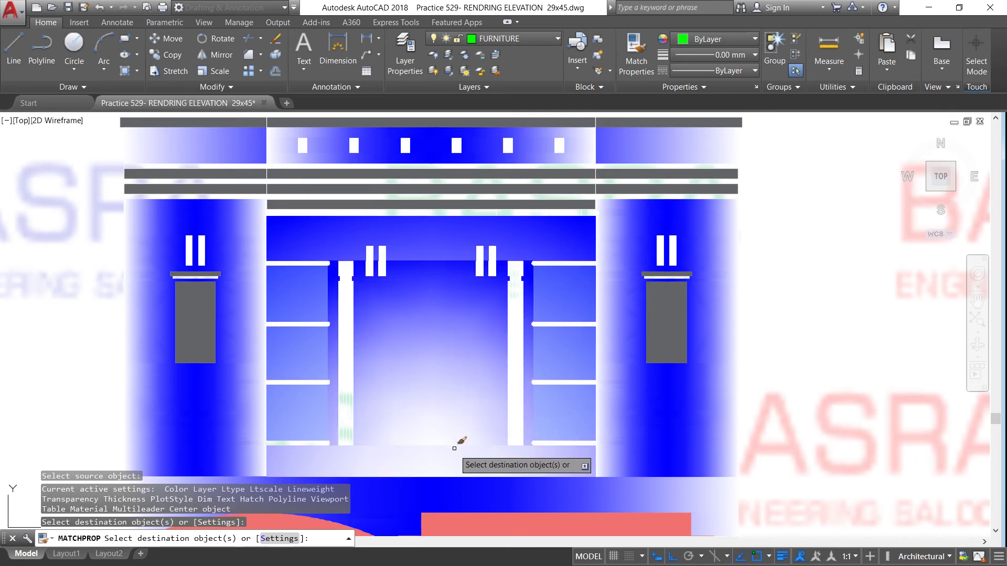
End property matching, then give the strips above and below the central window a GR_SPHER gradient
right_click(459, 419)
click(480, 425)
scroll(437, 361, down, 2)
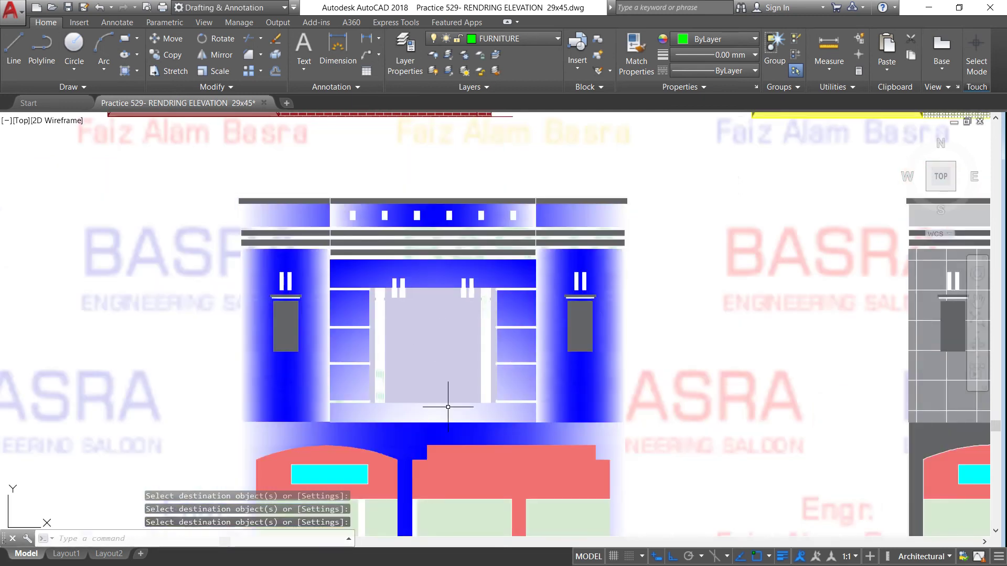
scroll(447, 407, up, 2)
click(448, 406)
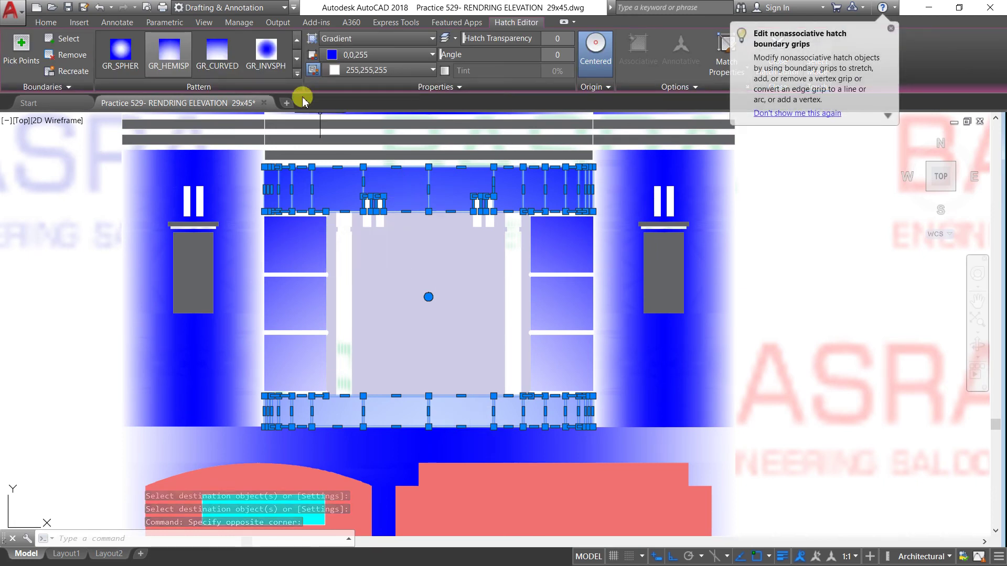
click(270, 54)
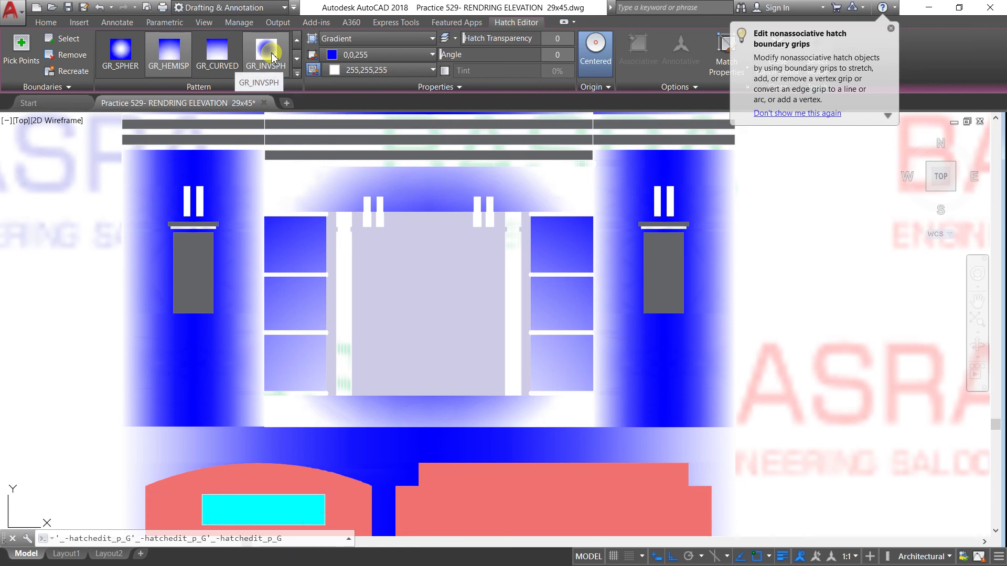
click(217, 51)
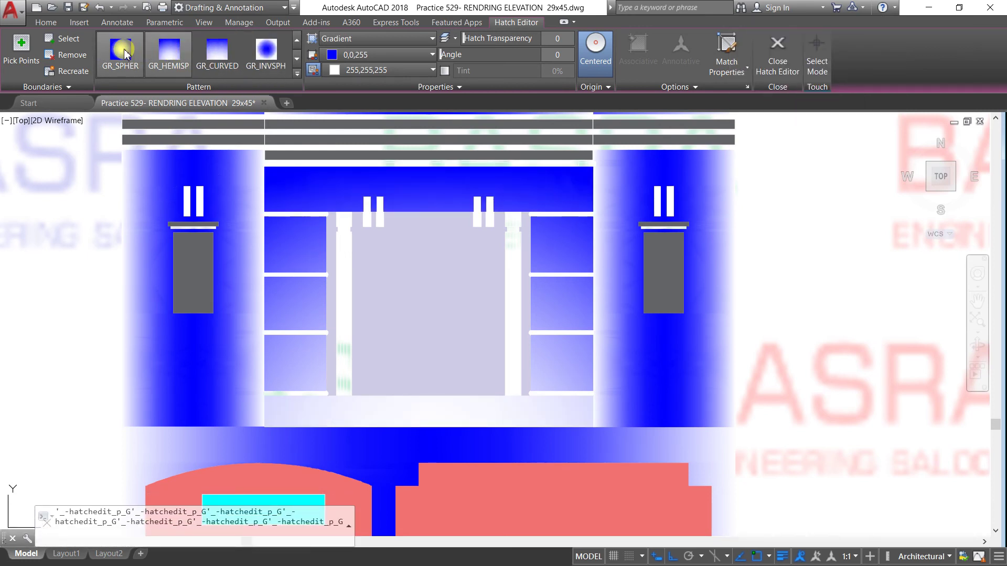
click(126, 54)
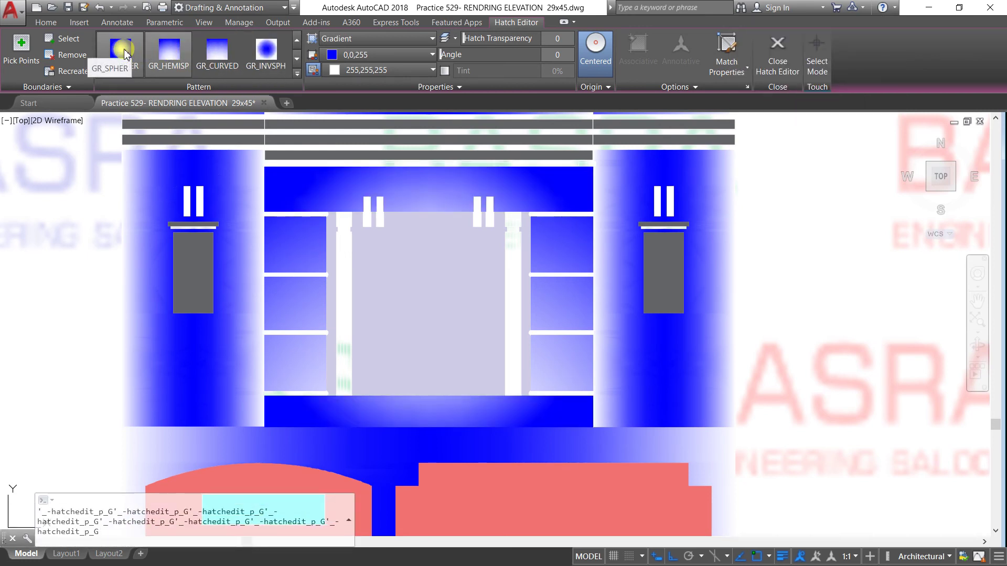
key(Escape)
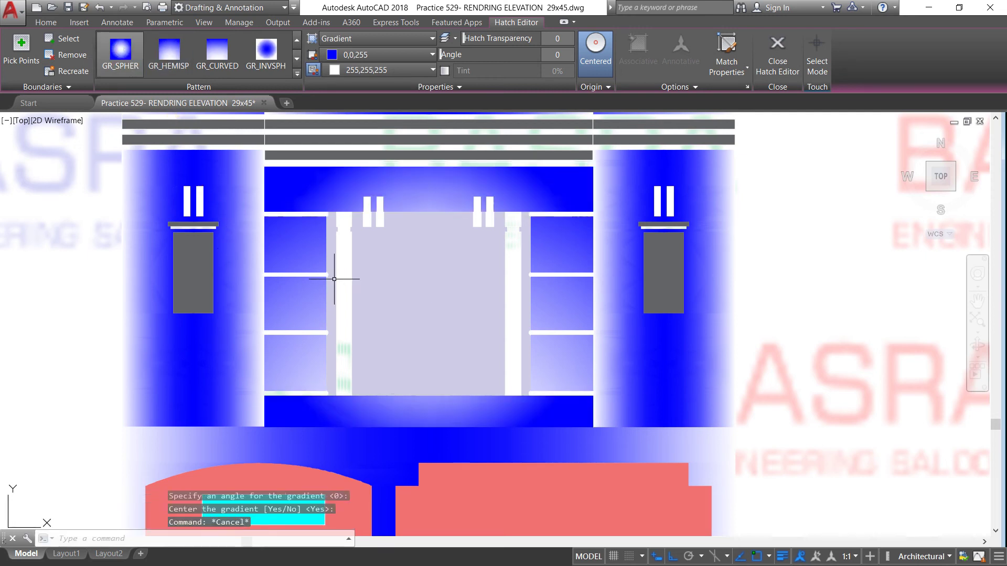
key(Escape)
scroll(437, 274, down, 2)
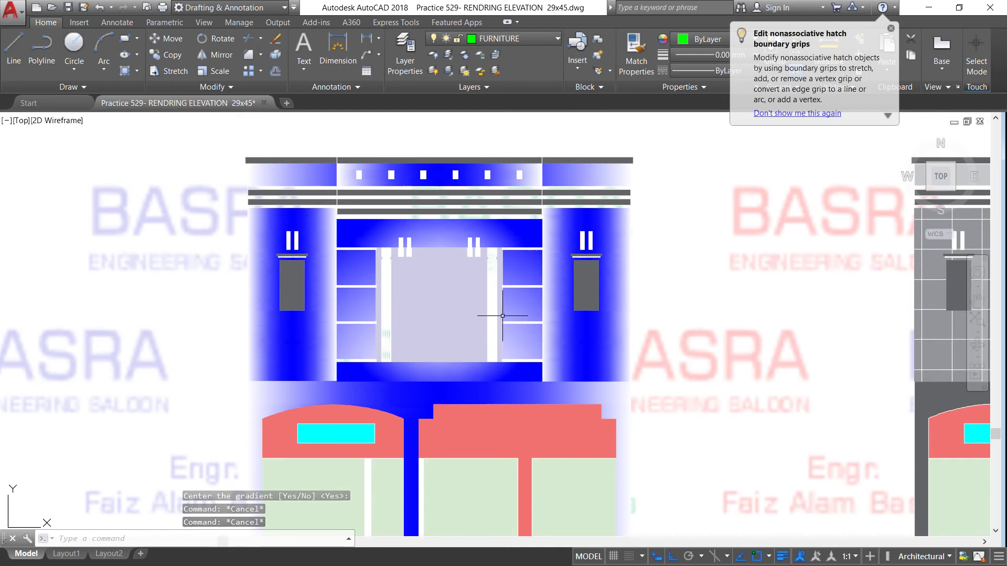
scroll(503, 316, up, 2)
Change the central glass panel's fill to SOLID in light blue 173,221,247
click(413, 287)
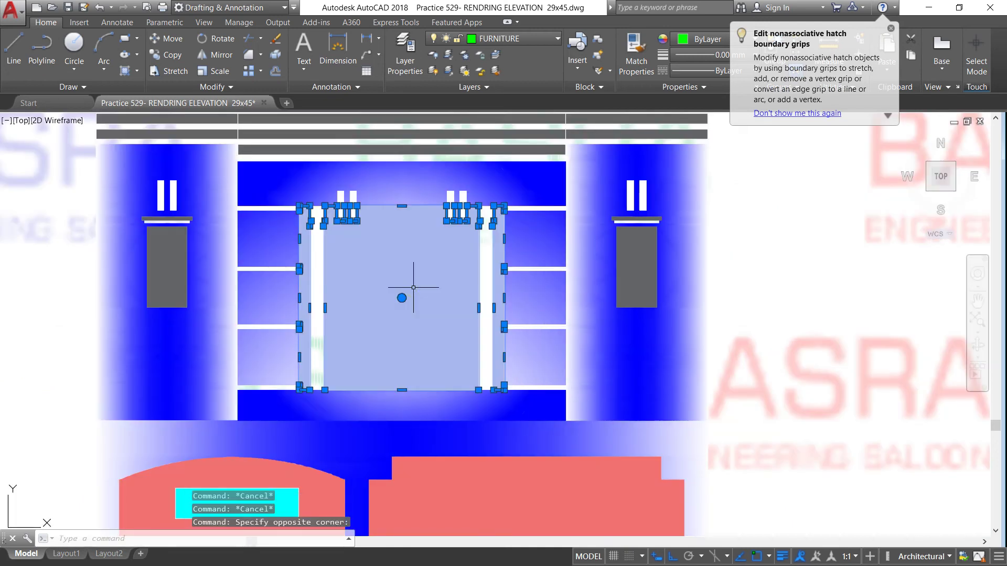
click(282, 68)
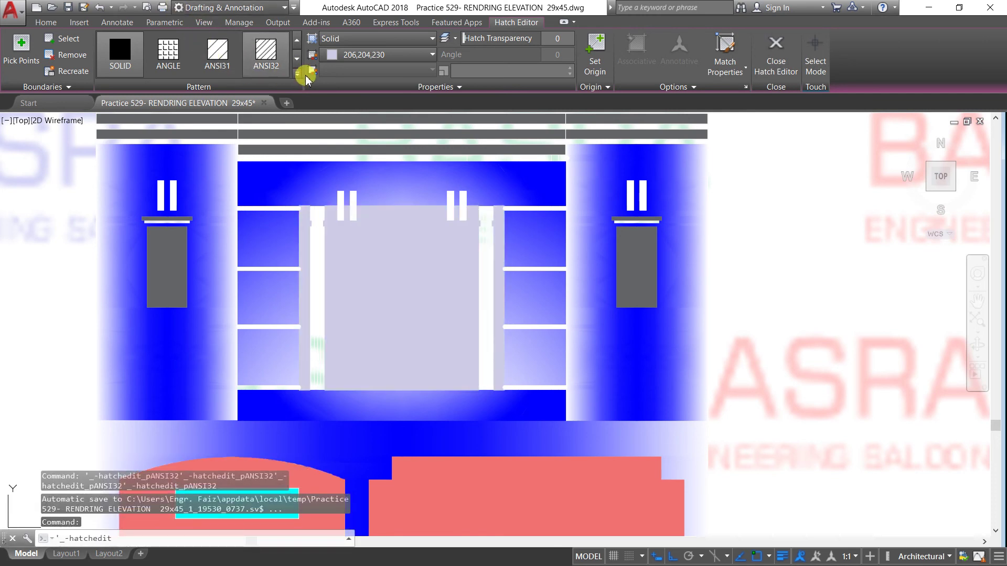
click(431, 55)
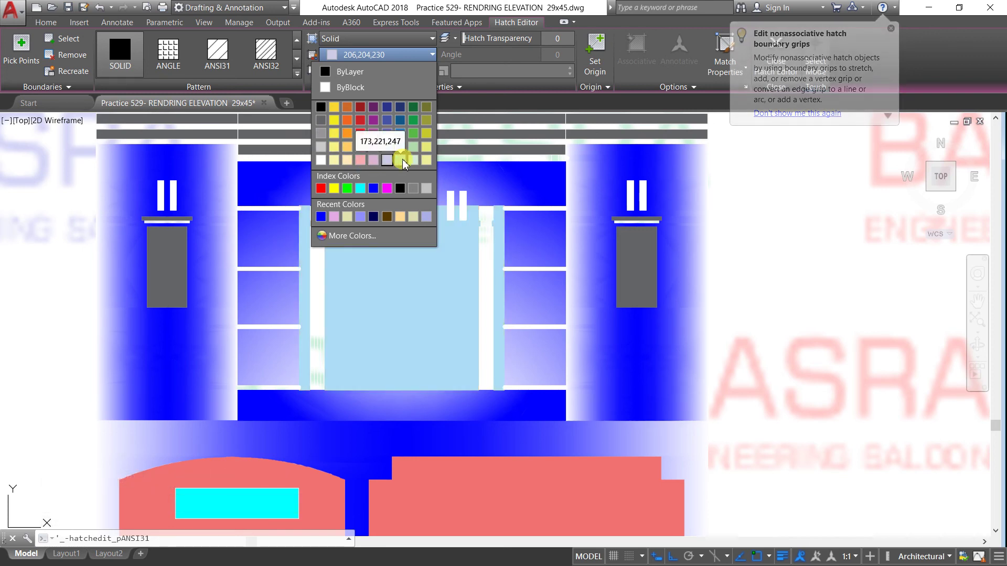
click(400, 160)
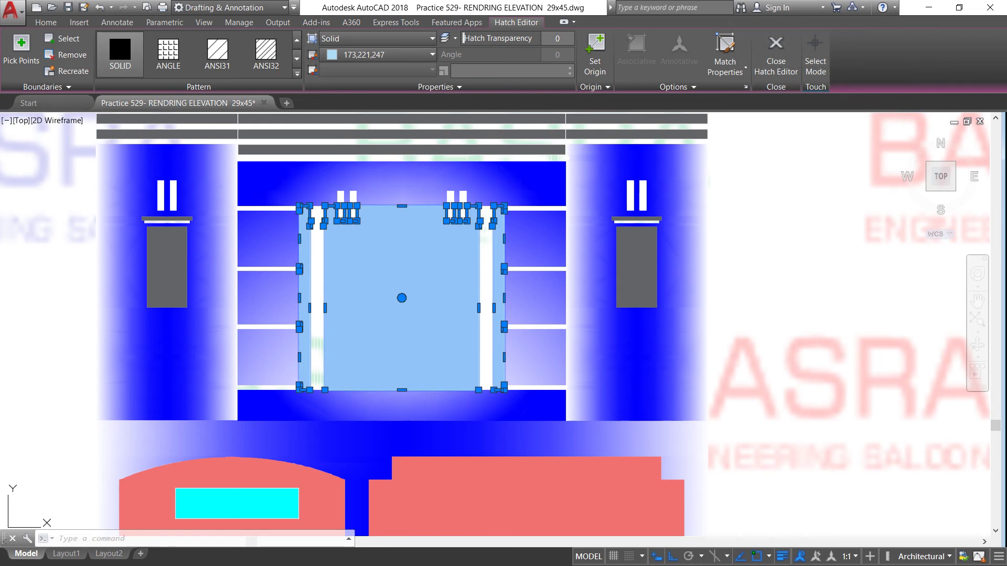
key(Escape)
scroll(390, 245, down, 1)
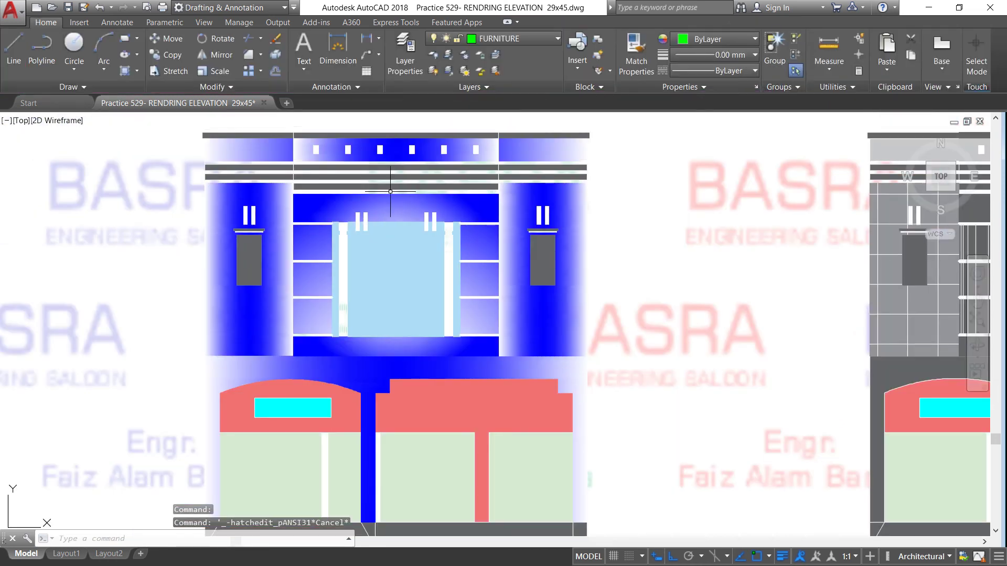
Set the lower shopfront band gradient's second colour to dark red 153,27,30
scroll(368, 388, up, 2)
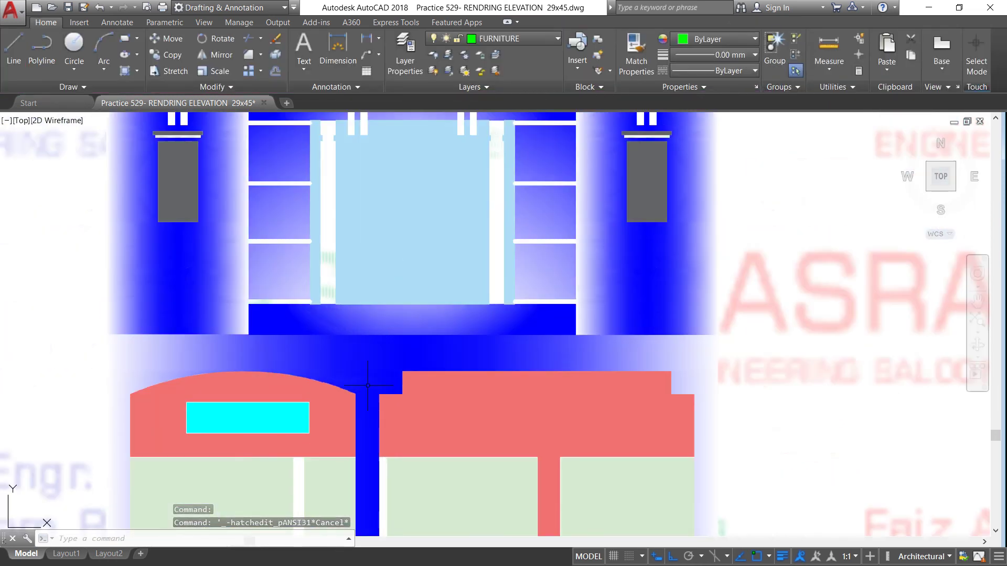
click(357, 372)
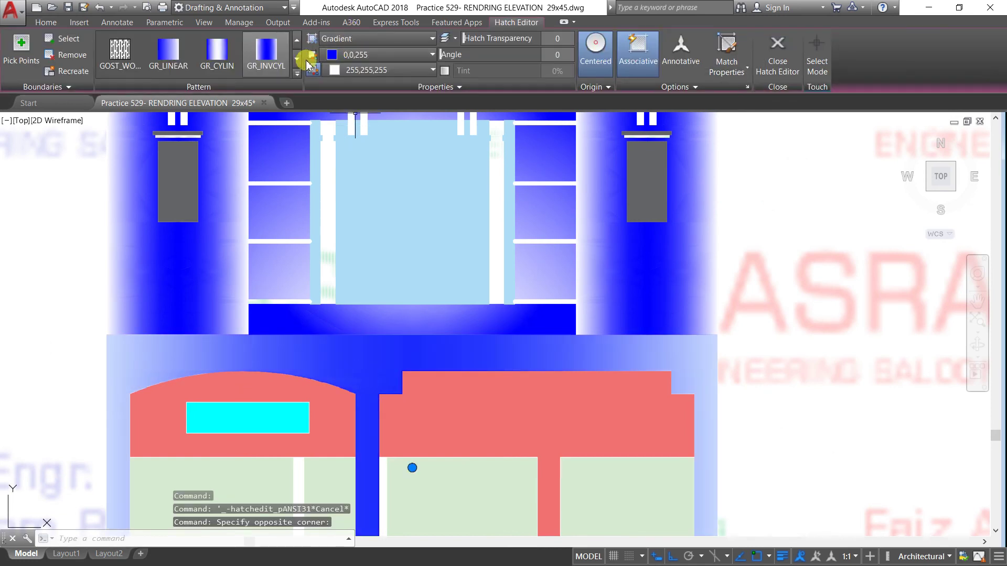
click(433, 70)
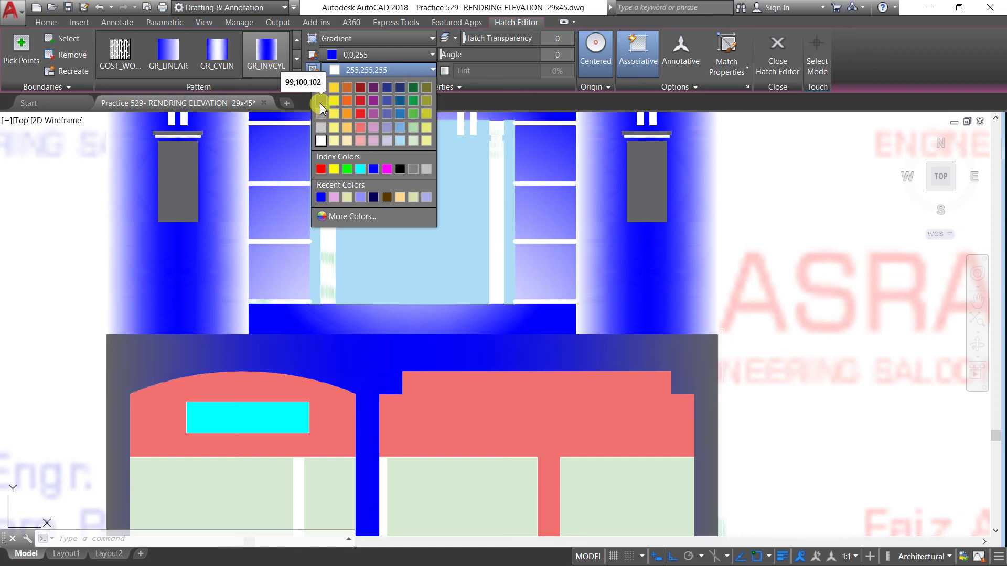
click(361, 87)
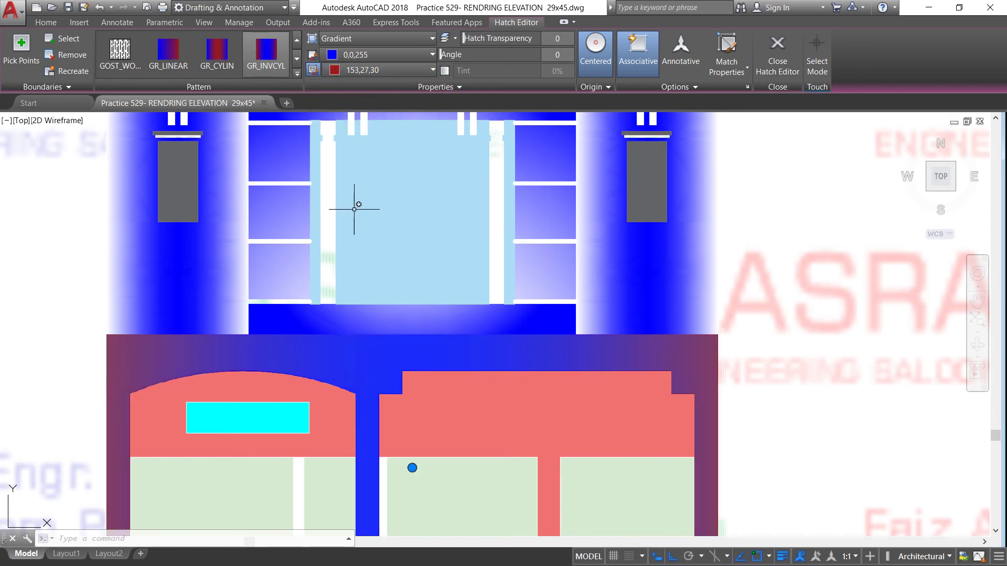
key(Escape)
scroll(349, 301, down, 2)
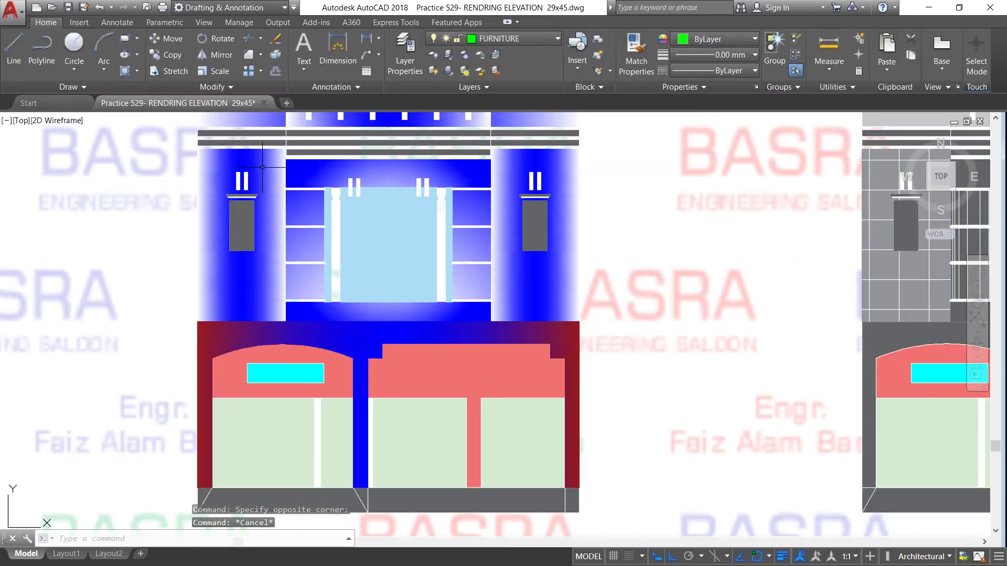
Match the red gradient onto the left upper pillar, then undo that change
click(636, 55)
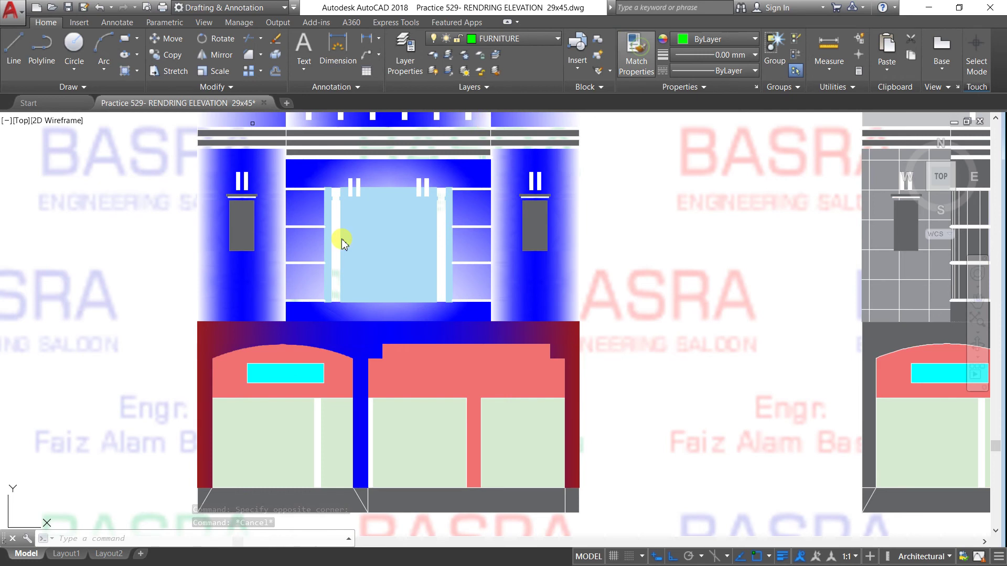
click(220, 335)
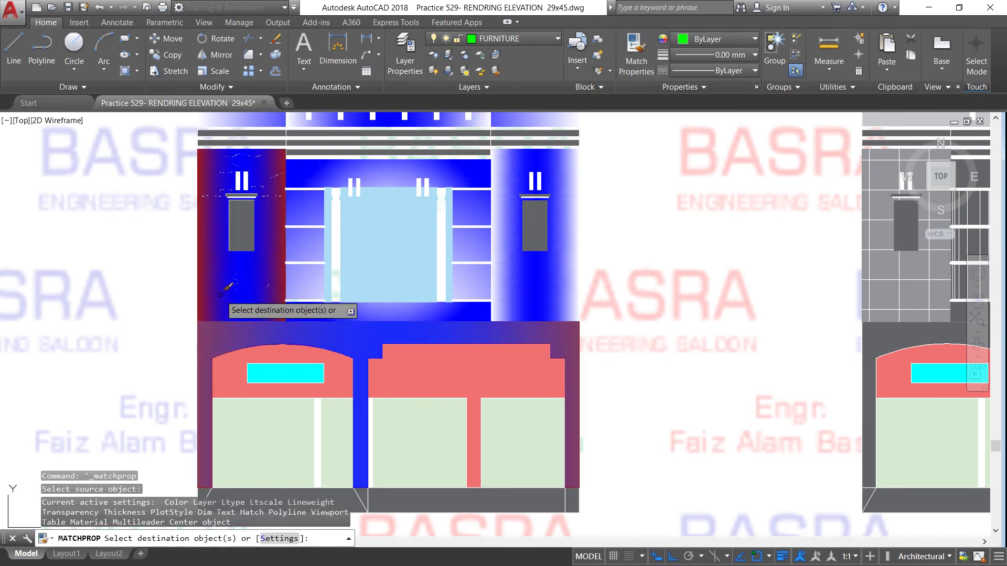
click(220, 295)
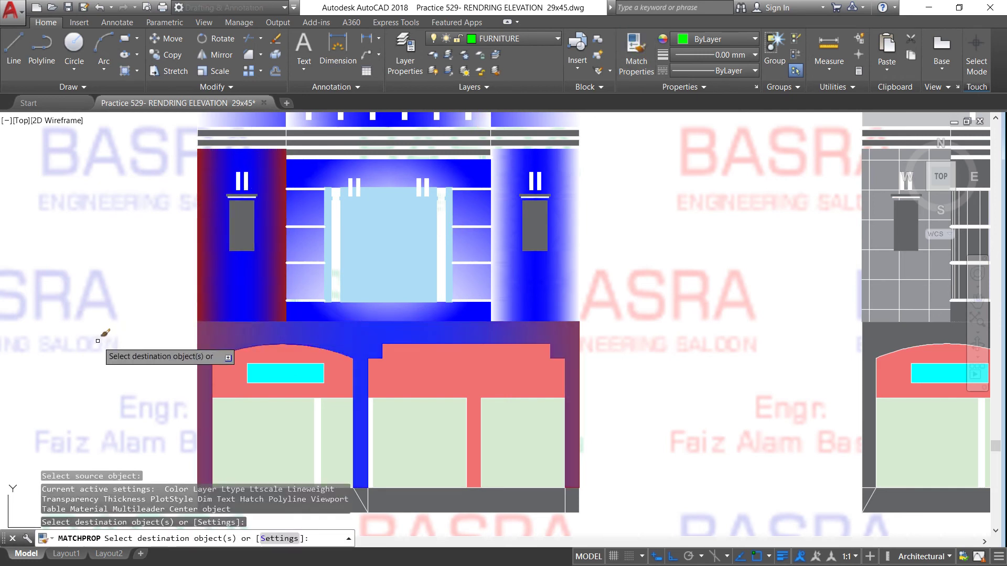
right_click(102, 338)
click(122, 344)
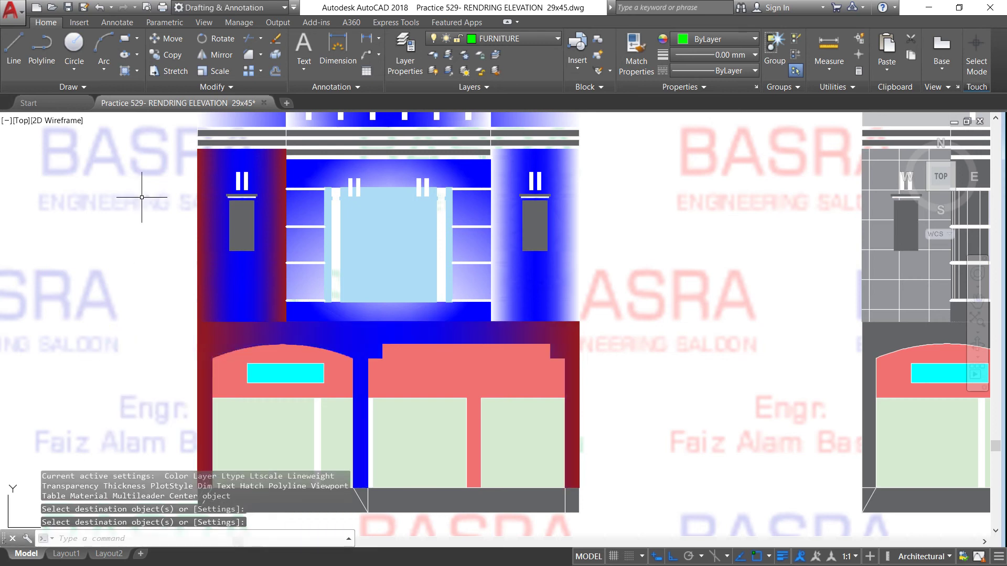
click(100, 7)
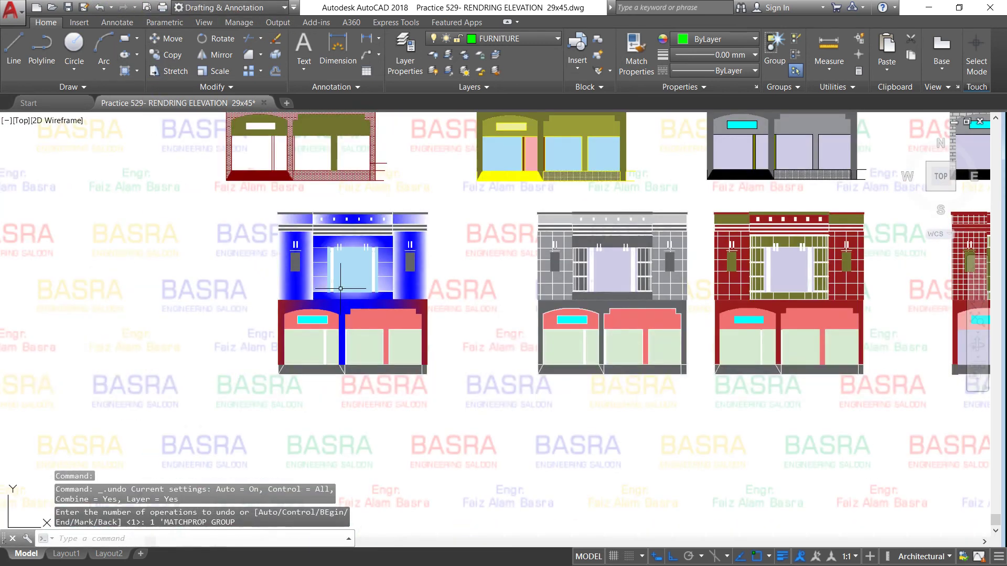
scroll(276, 251, up, 2)
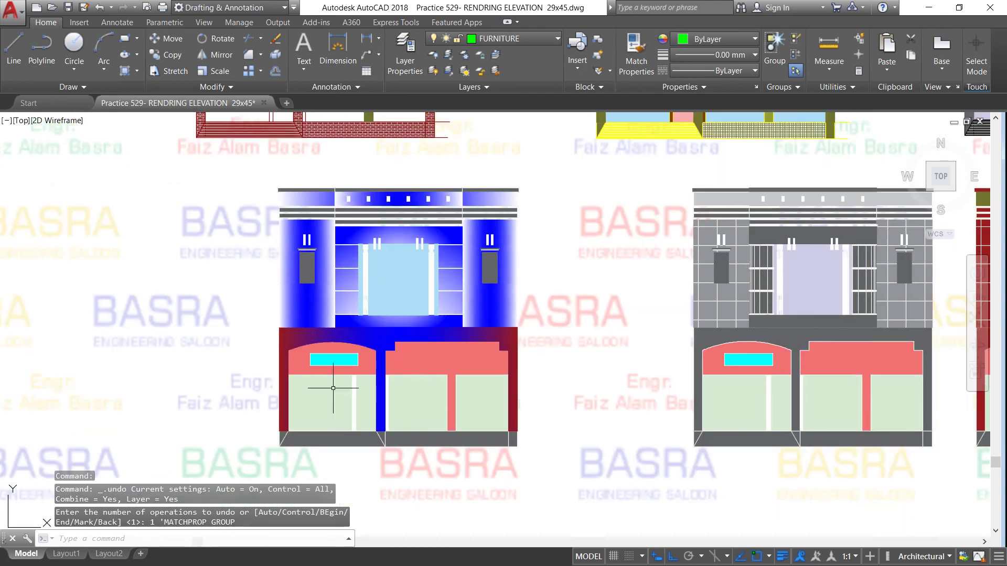
scroll(336, 389, up, 2)
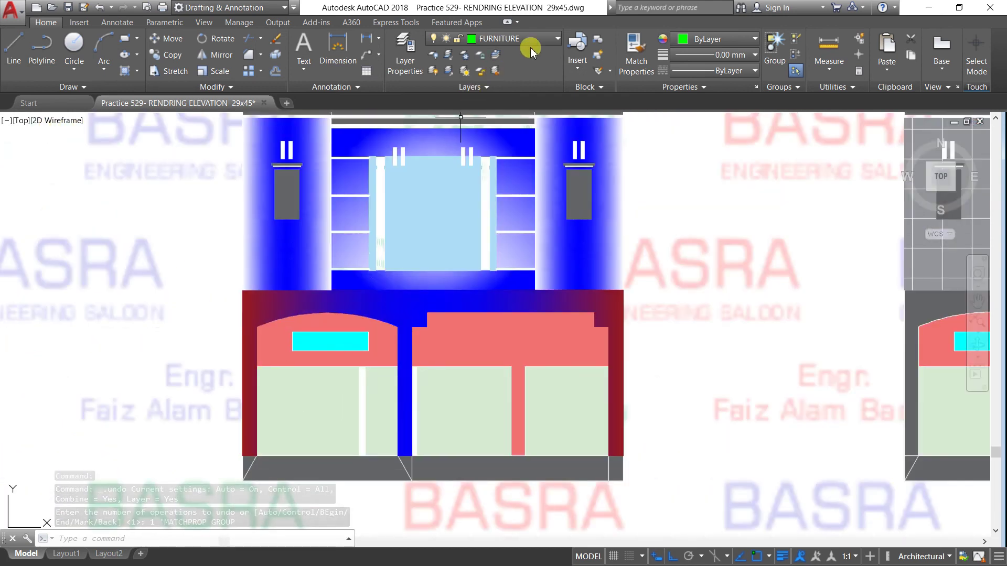
Match the light blue glass fill onto the pink sign panels and column, then select the door panel fills
click(637, 55)
click(437, 230)
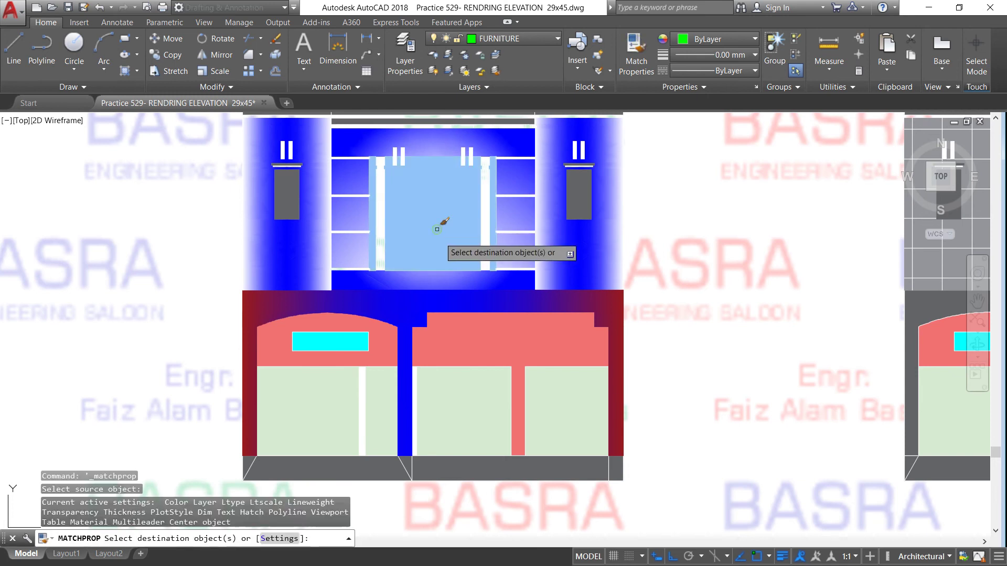
click(470, 344)
right_click(469, 344)
click(478, 349)
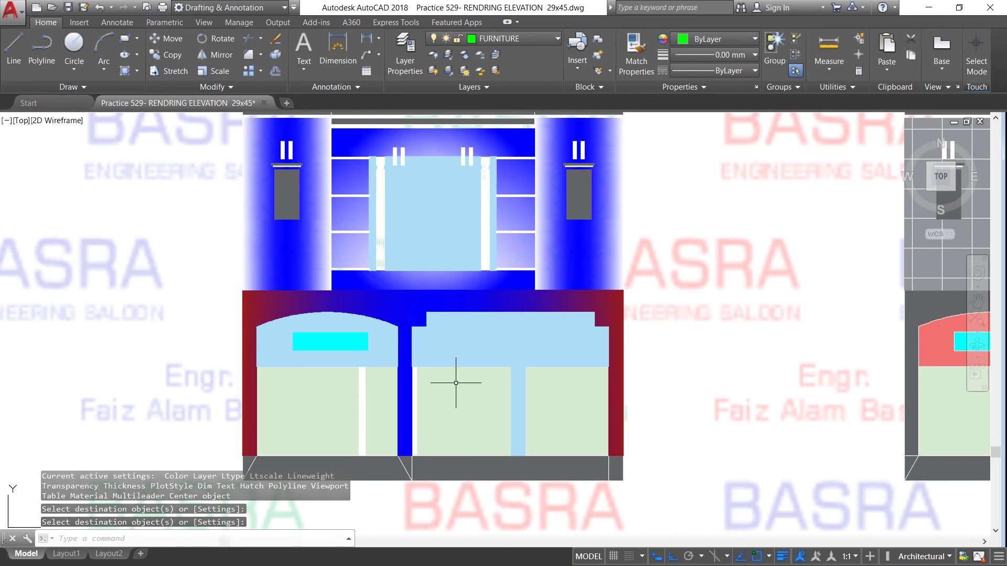
click(456, 382)
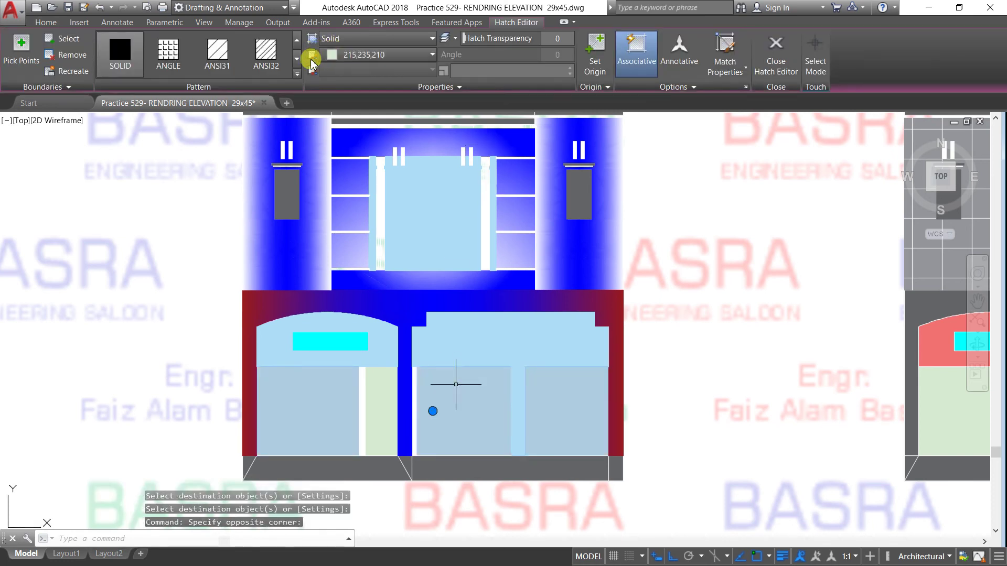
Switch the three pale green lower storefront glass panels to a GR_HEMISP gradient
scroll(167, 59, down, 3)
scroll(157, 63, down, 1)
scroll(154, 74, down, 1)
scroll(153, 74, down, 2)
scroll(153, 74, down, 1)
scroll(153, 73, down, 1)
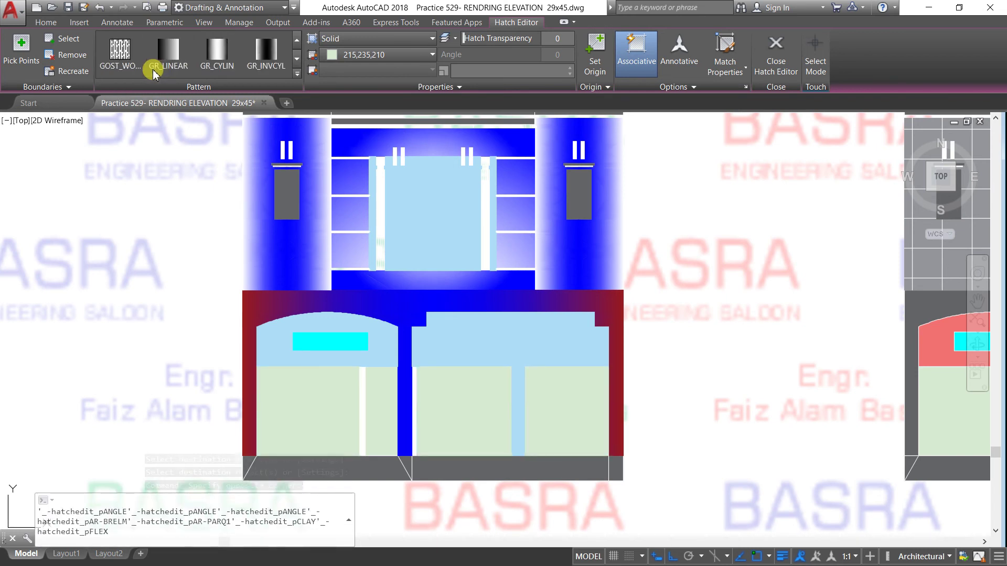
scroll(199, 55, down, 1)
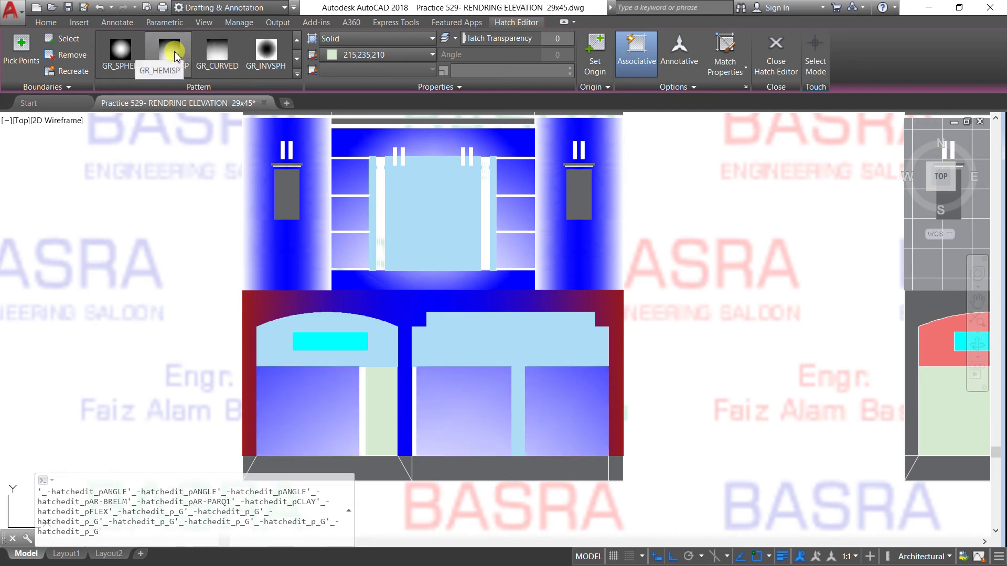
click(175, 56)
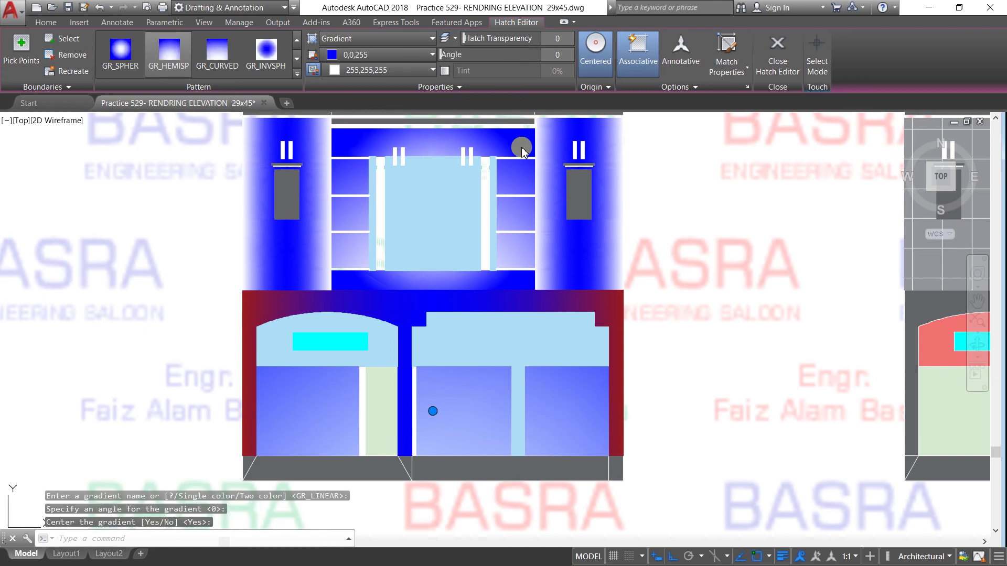
key(Escape)
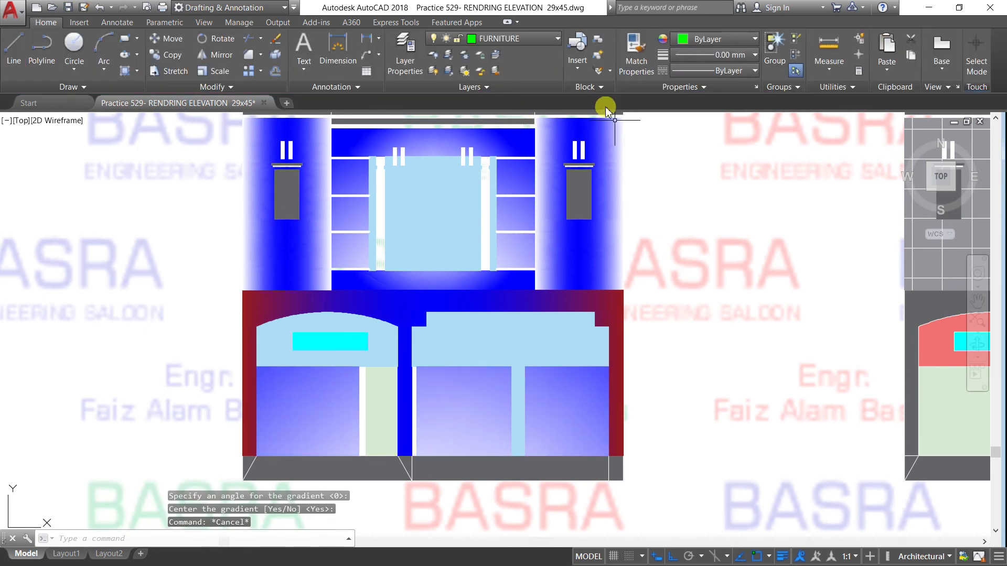
click(636, 47)
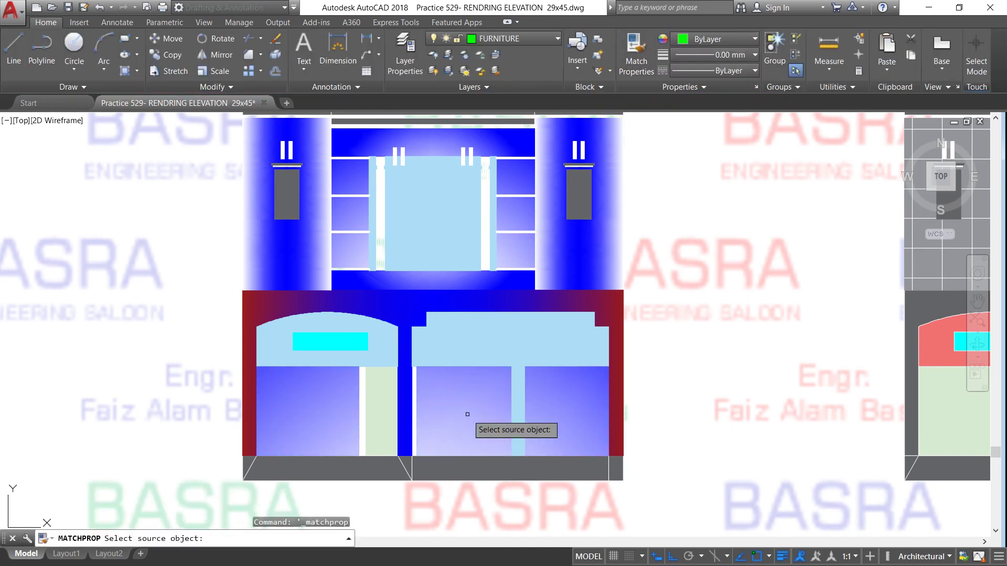
Match the blue door gradient onto the narrow green panel
click(461, 405)
click(386, 408)
right_click(385, 409)
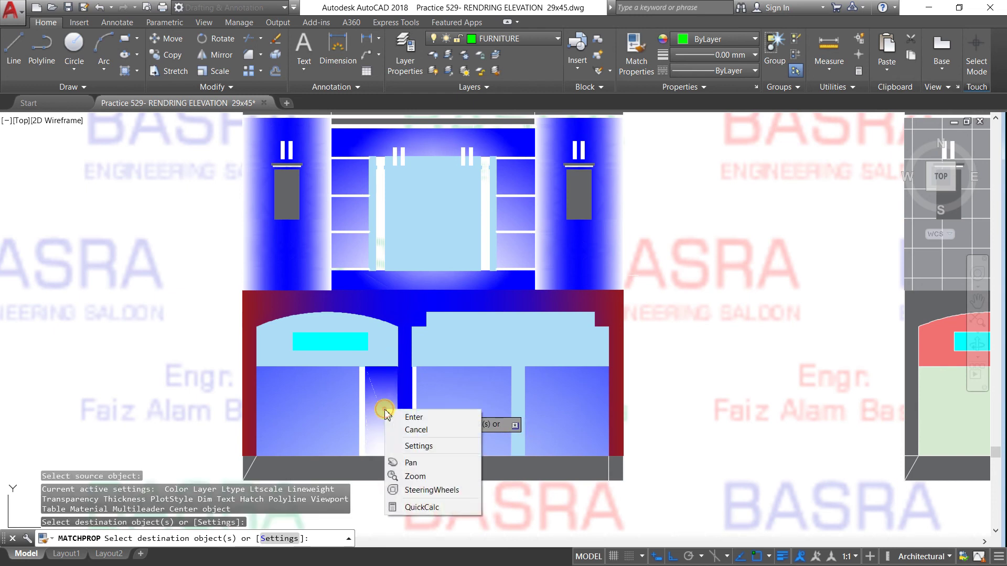
click(414, 416)
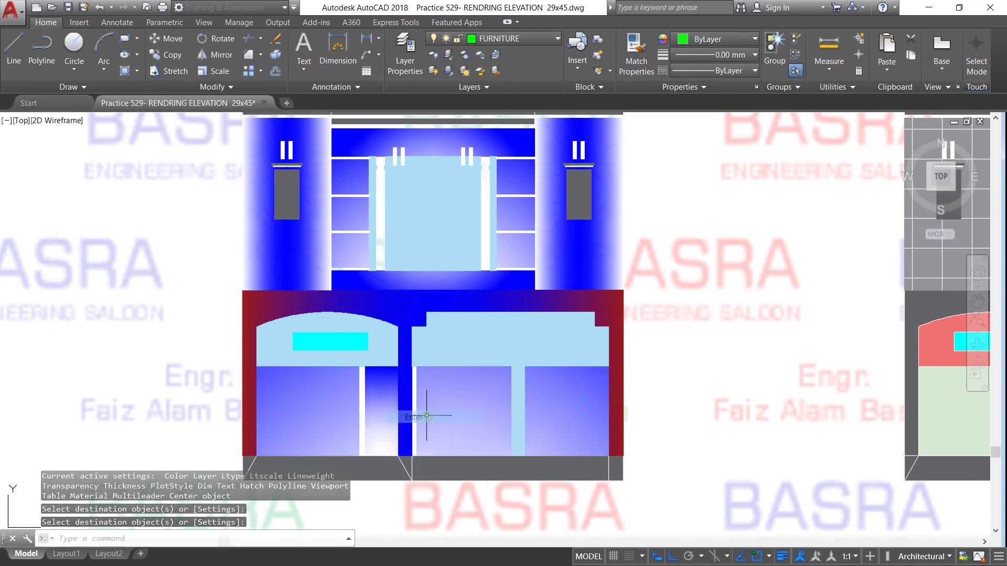
scroll(261, 344, down, 2)
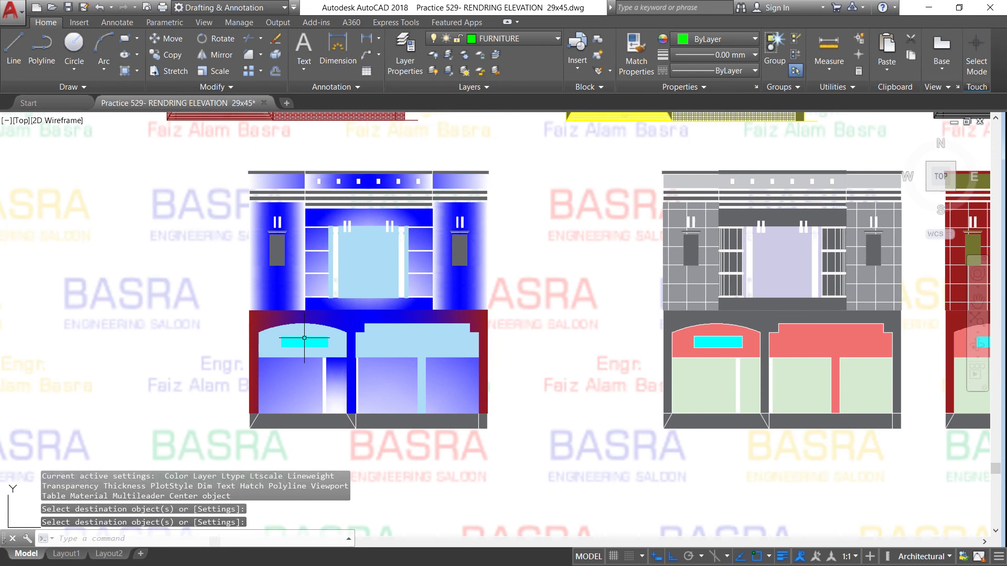
scroll(813, 420, down, 1)
scroll(409, 504, up, 1)
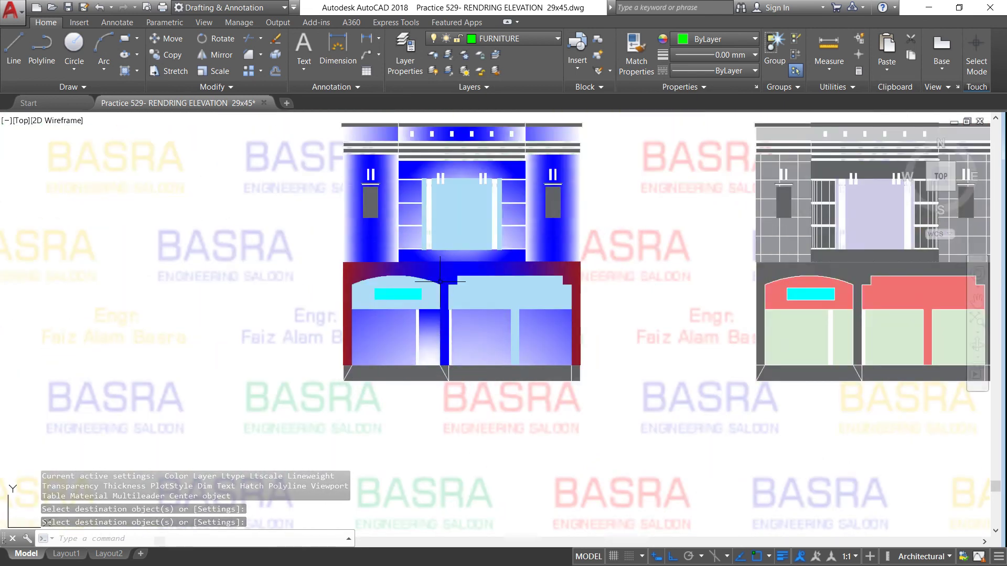
scroll(309, 397, up, 2)
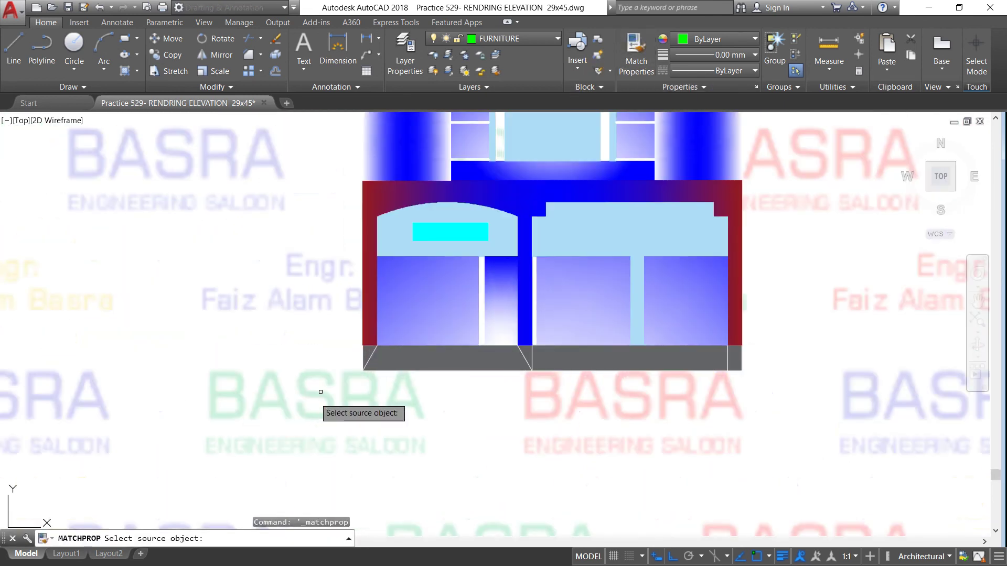
Apply the red side gradient to the grey base strip sections
click(372, 344)
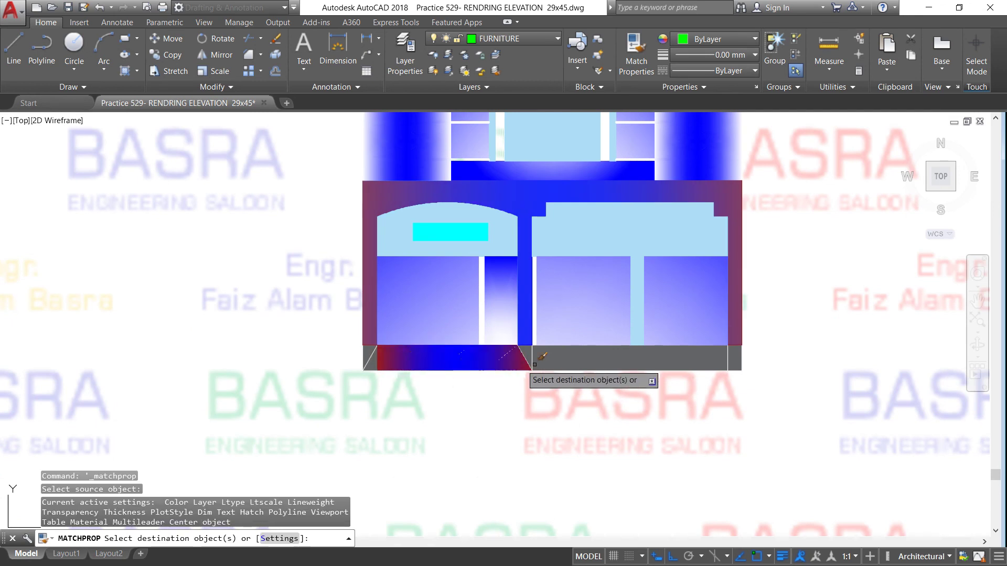
click(527, 355)
click(519, 361)
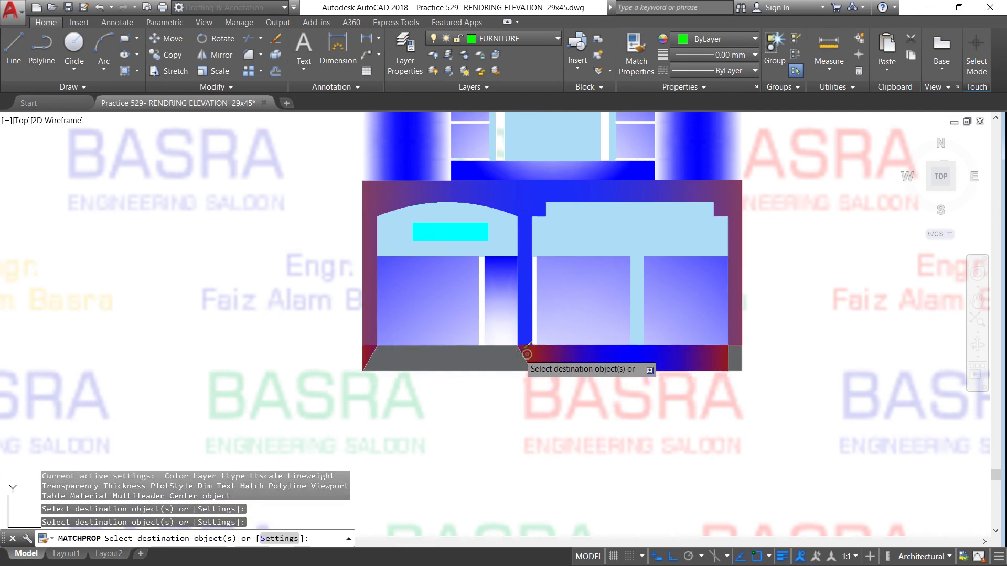
click(488, 362)
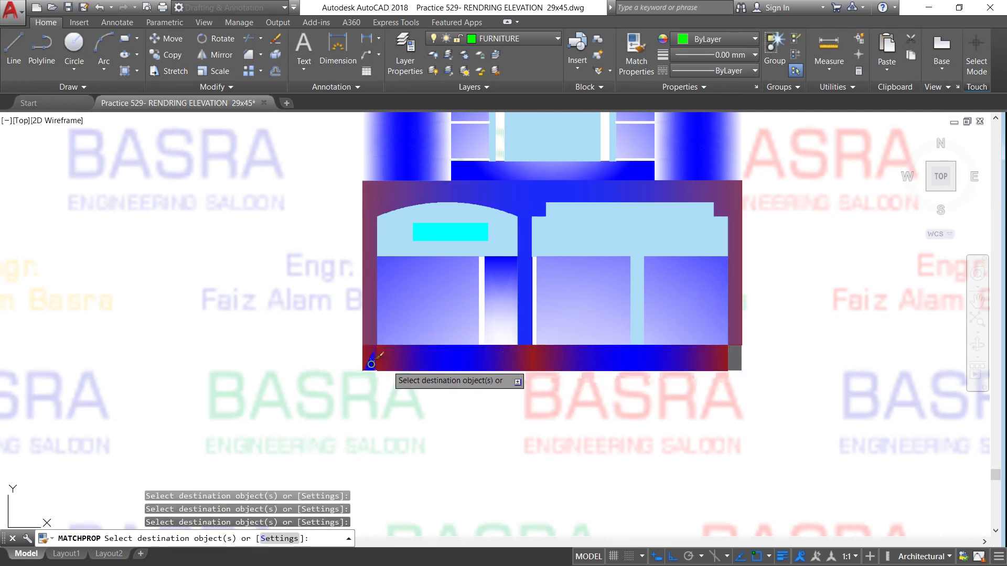
click(734, 360)
right_click(607, 418)
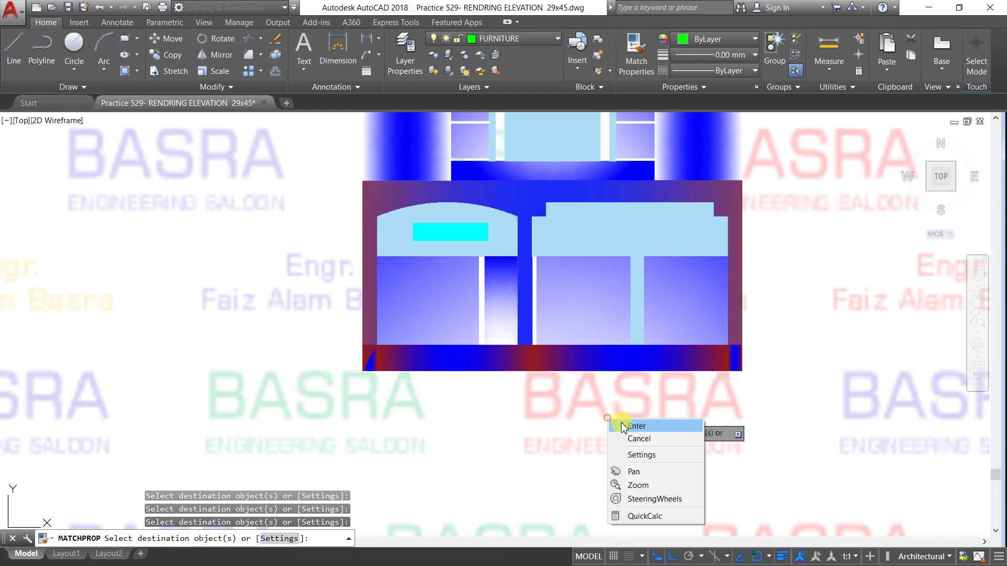
click(635, 426)
scroll(389, 410, down, 2)
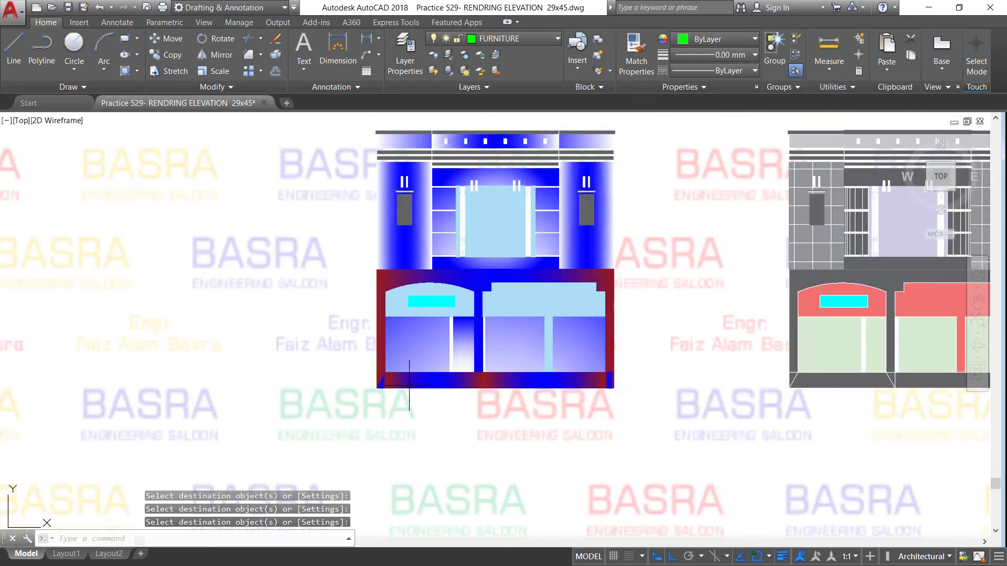
scroll(409, 386, up, 2)
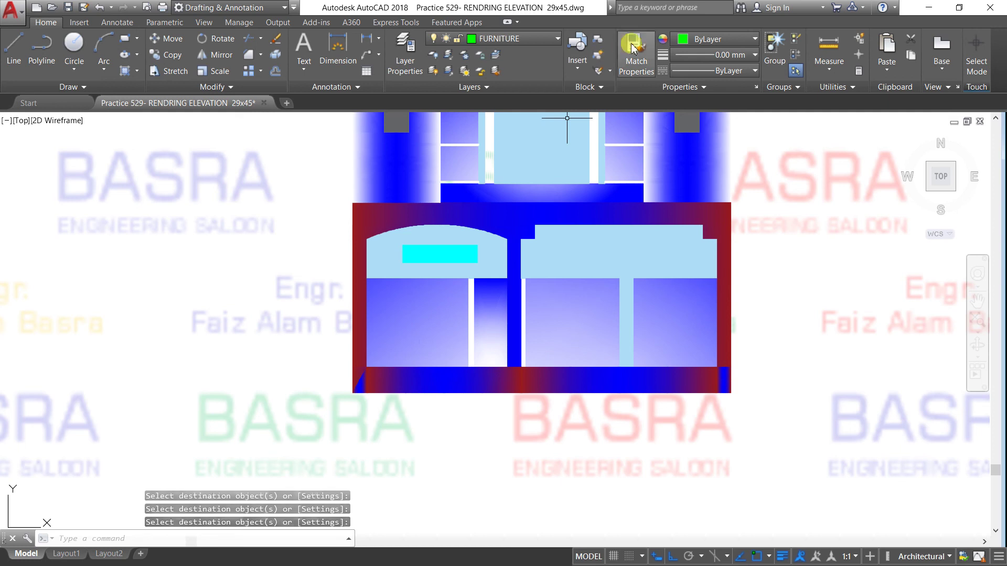
Match the blue door gradient onto the base band and its right end
click(636, 55)
click(409, 181)
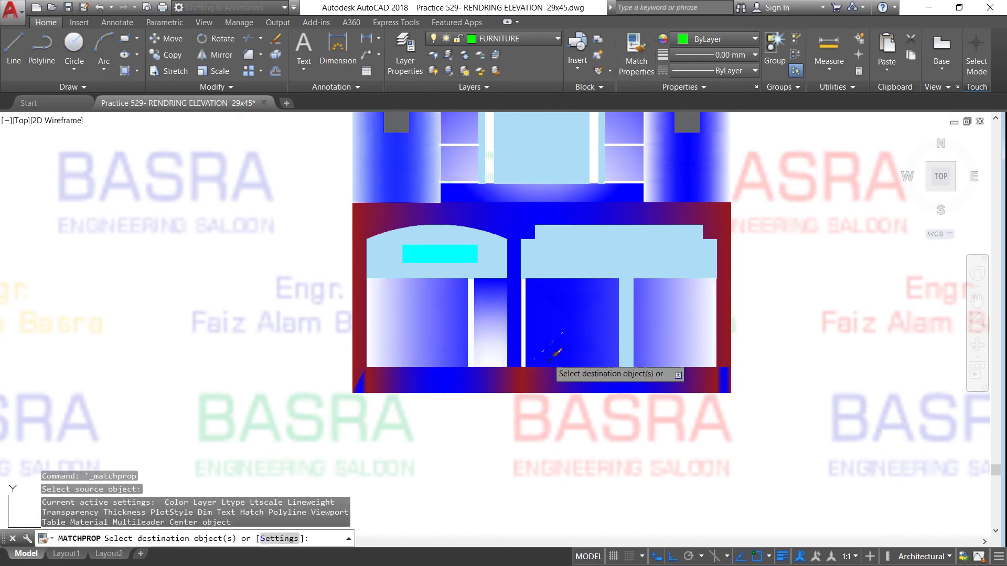
click(588, 380)
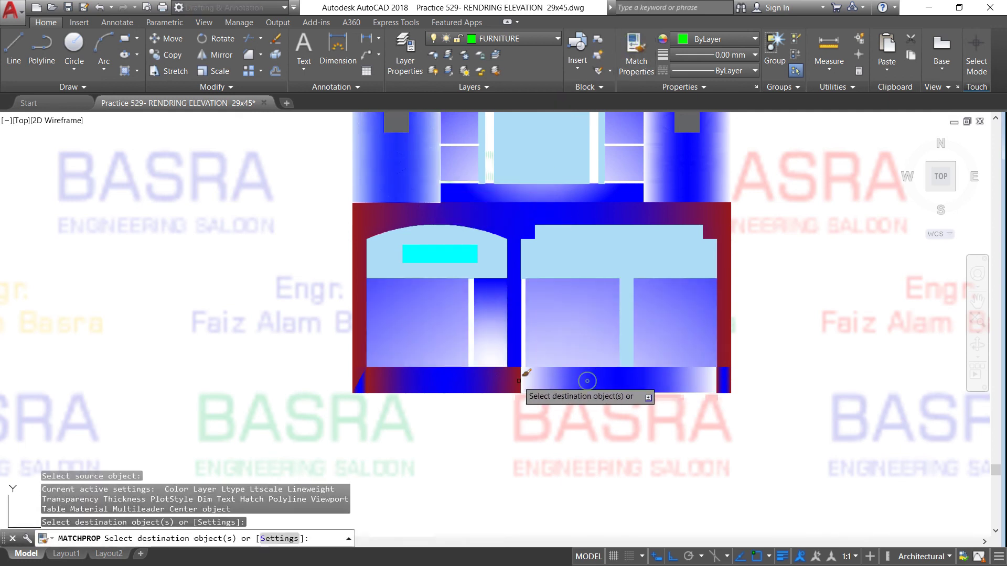
click(518, 381)
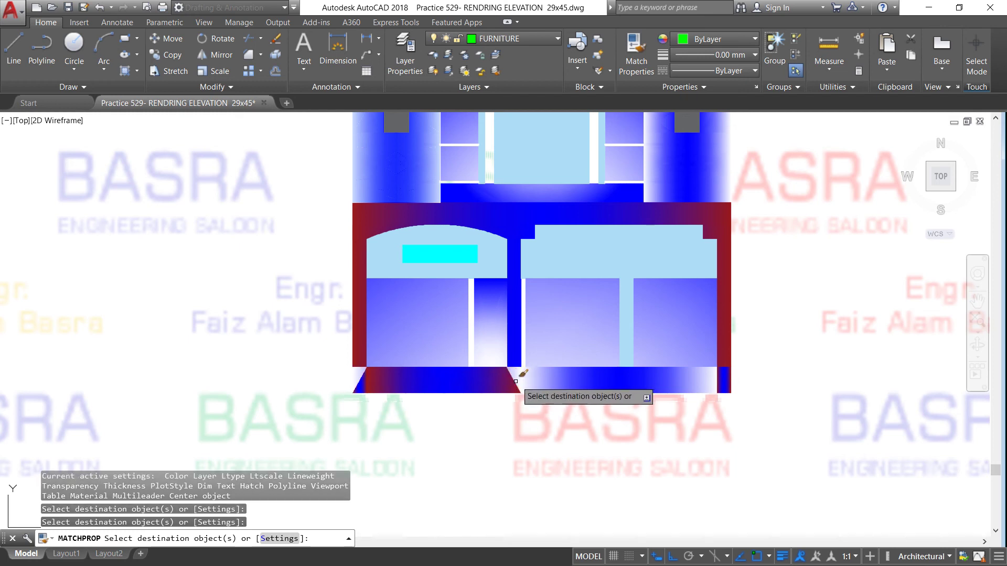
click(517, 380)
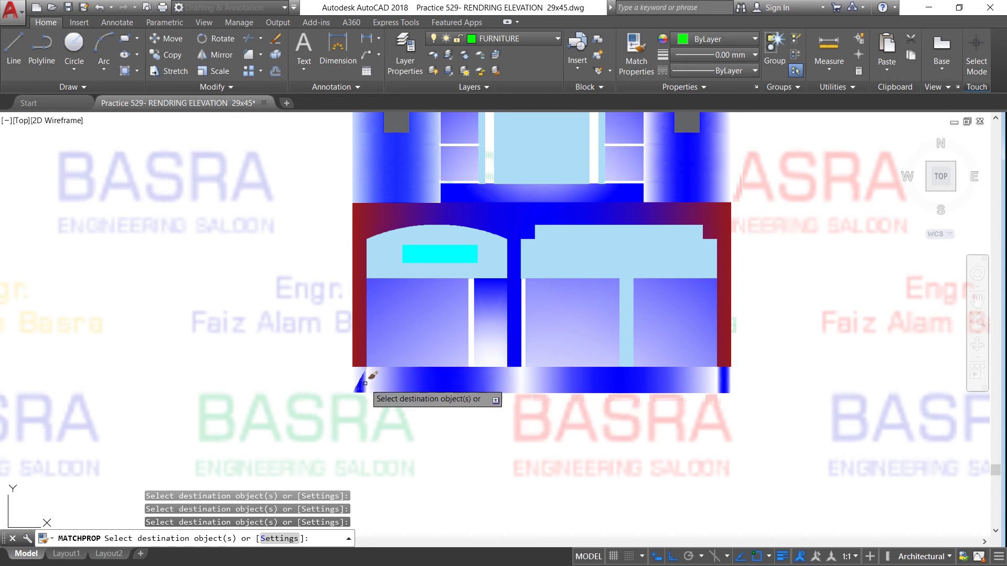
right_click(387, 401)
click(390, 411)
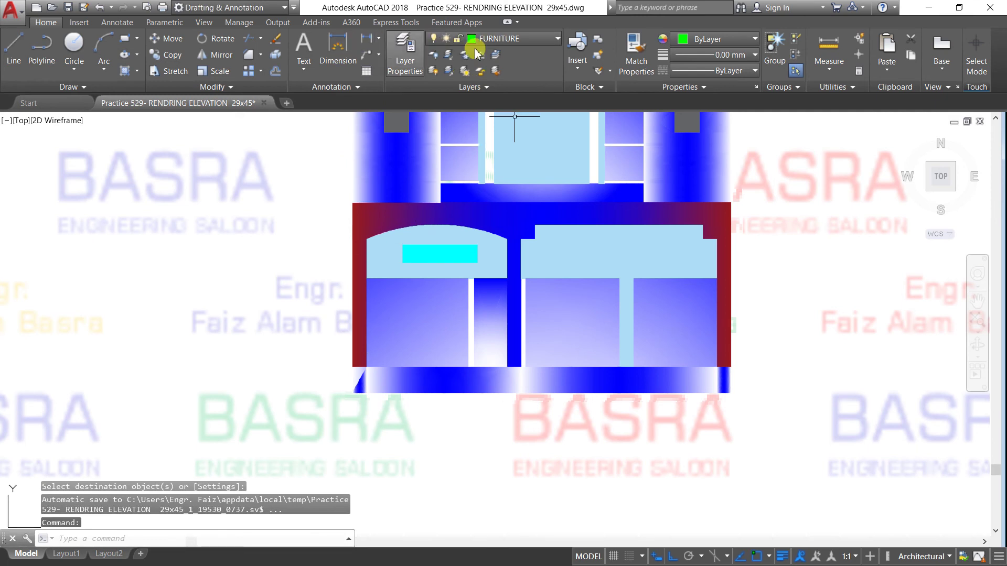
Use MATCHPROP to copy the red frame fill onto the base pieces and corner triangle
click(637, 51)
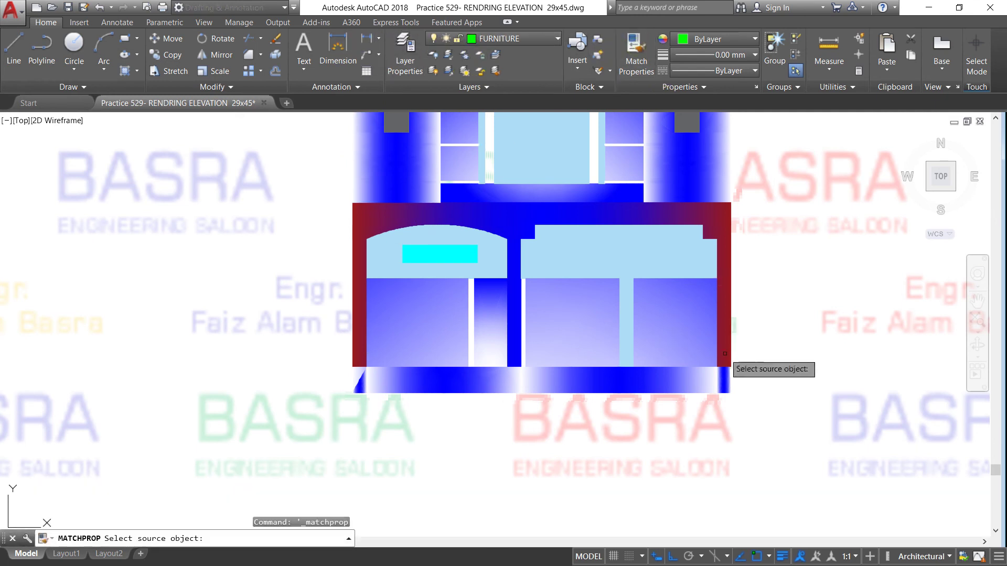
click(726, 357)
click(727, 378)
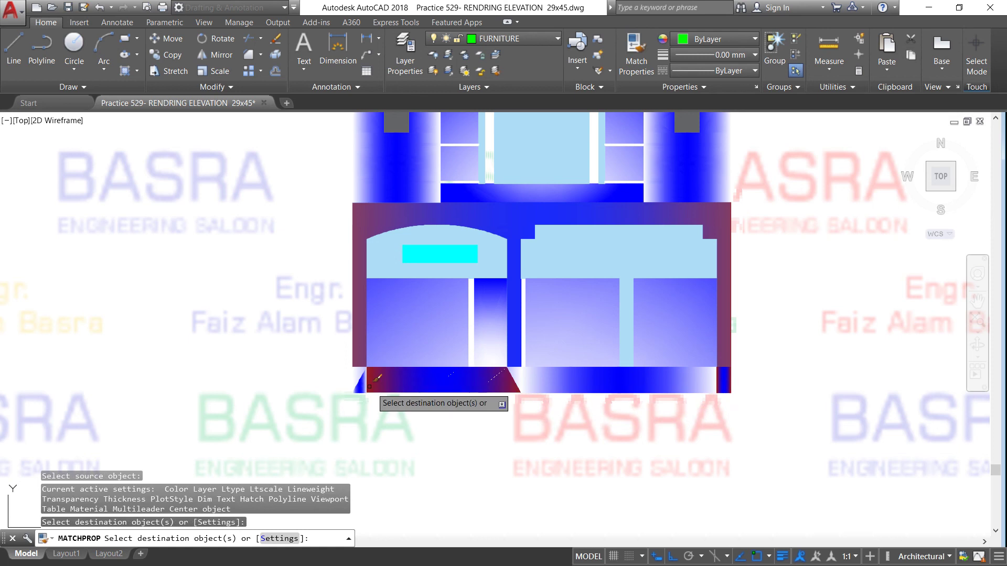
click(358, 378)
click(358, 377)
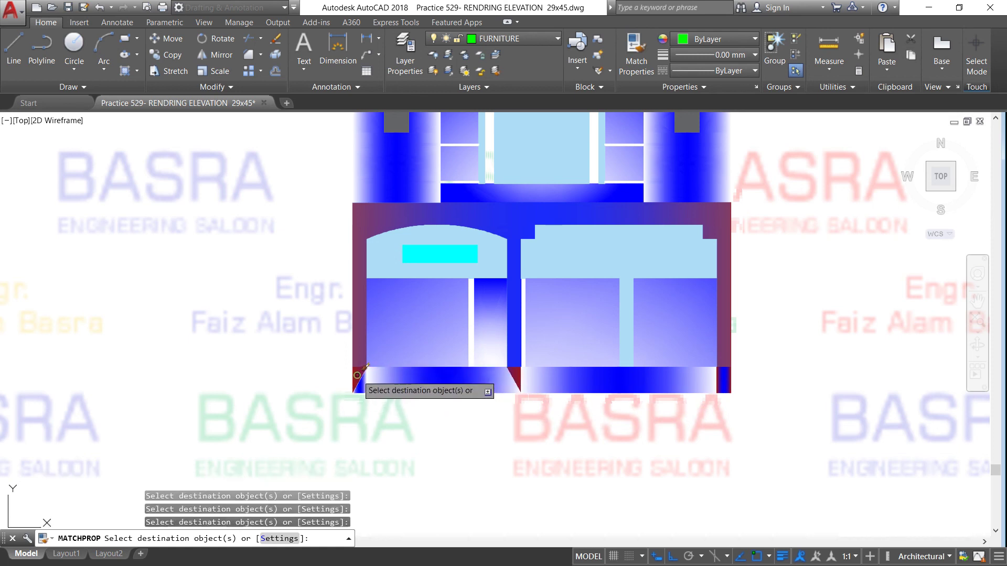
right_click(348, 414)
click(364, 426)
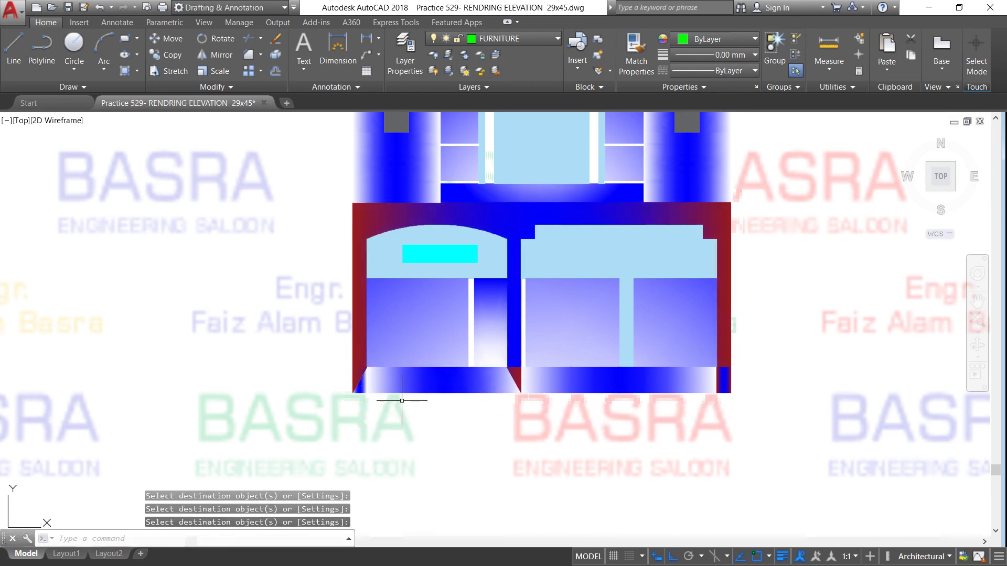
scroll(506, 321, down, 4)
Copy the blue elevation to its left and select the copy's left pillar hatch
scroll(472, 209, up, 2)
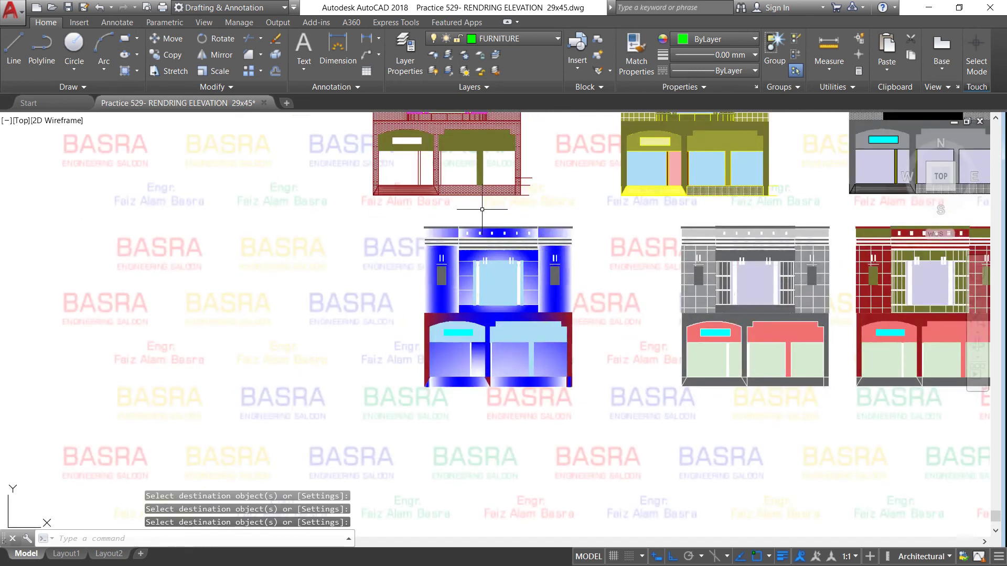
click(173, 55)
click(392, 214)
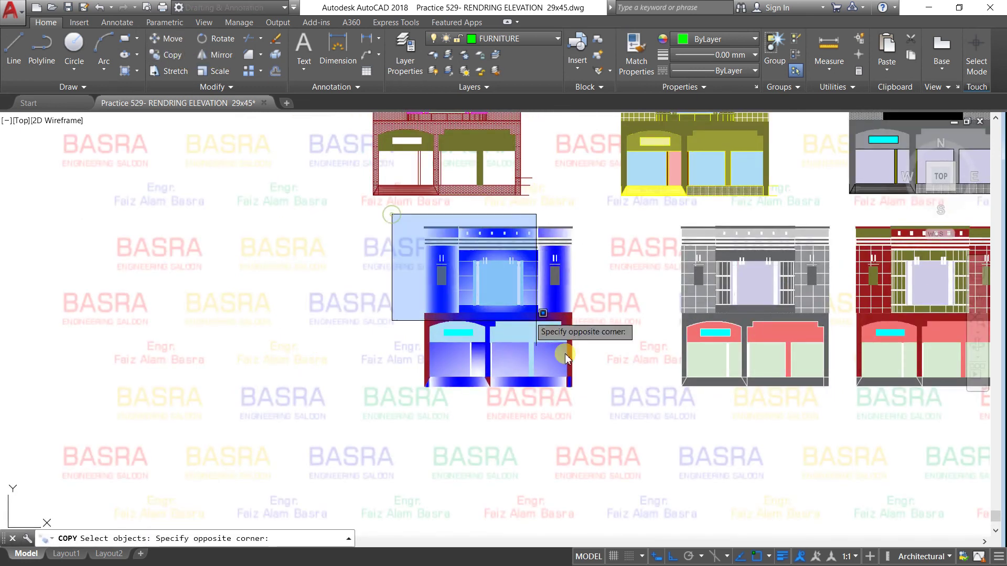
click(587, 422)
key(Return)
click(586, 421)
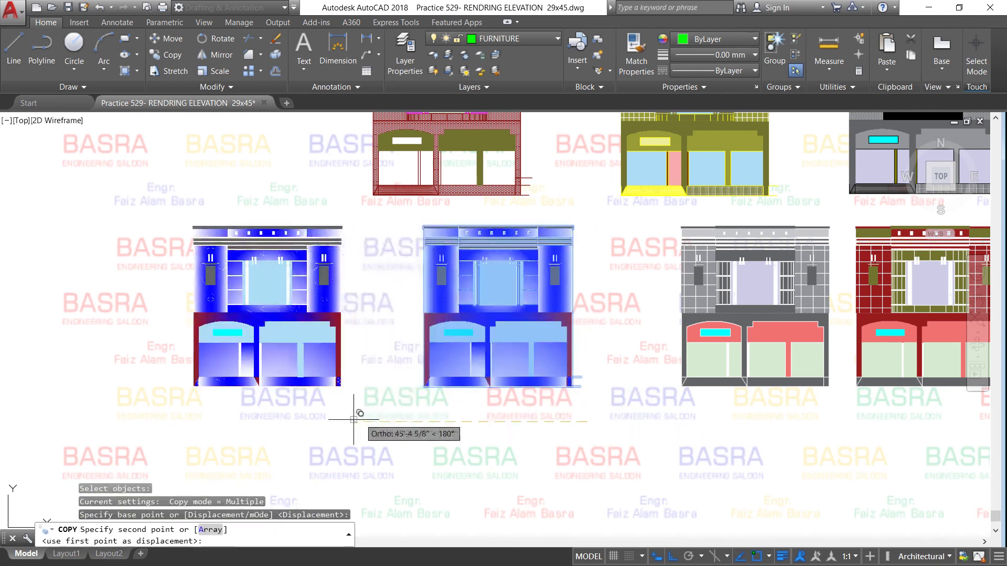
key(Escape)
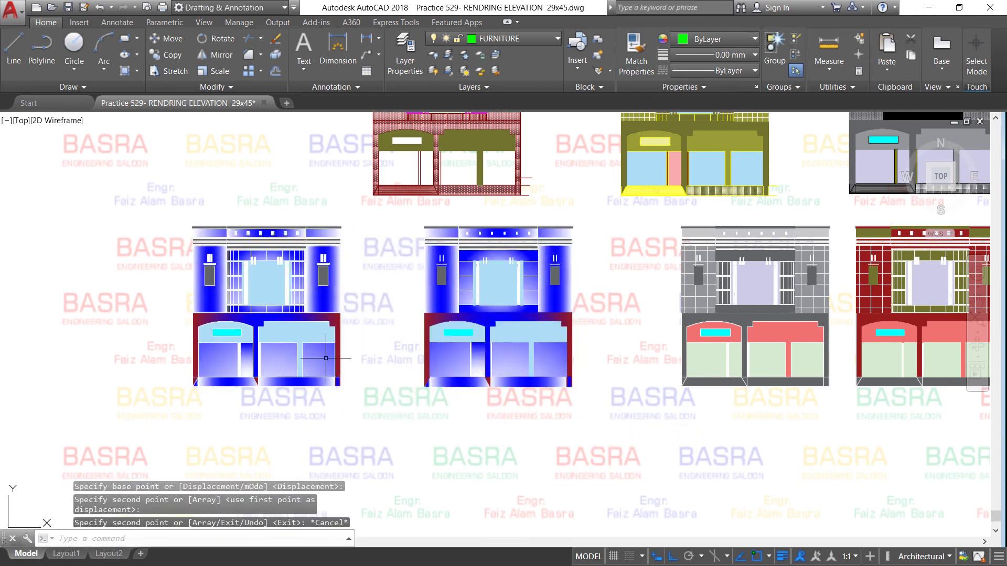
scroll(235, 279, up, 2)
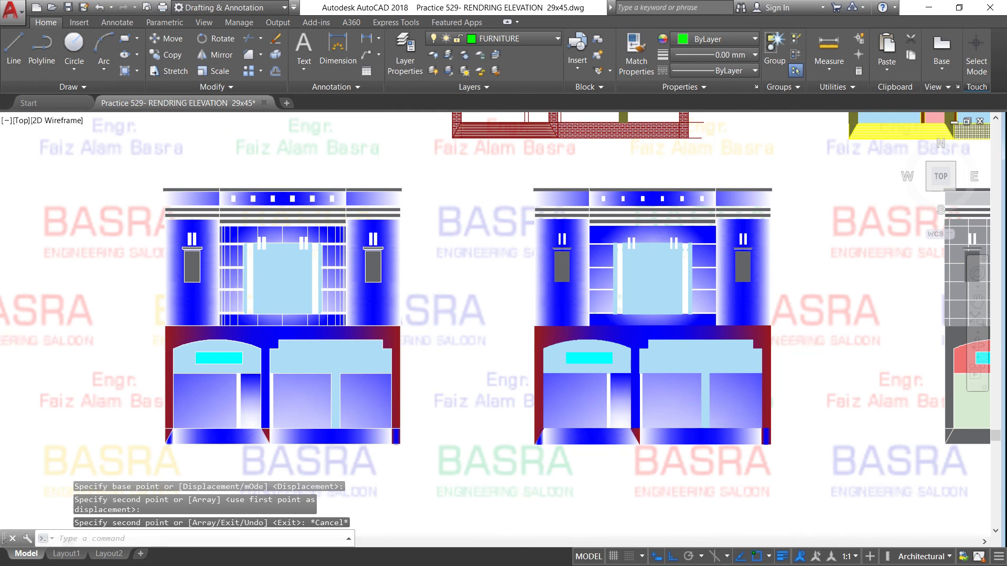
scroll(158, 244, up, 2)
drag(317, 251, 187, 234)
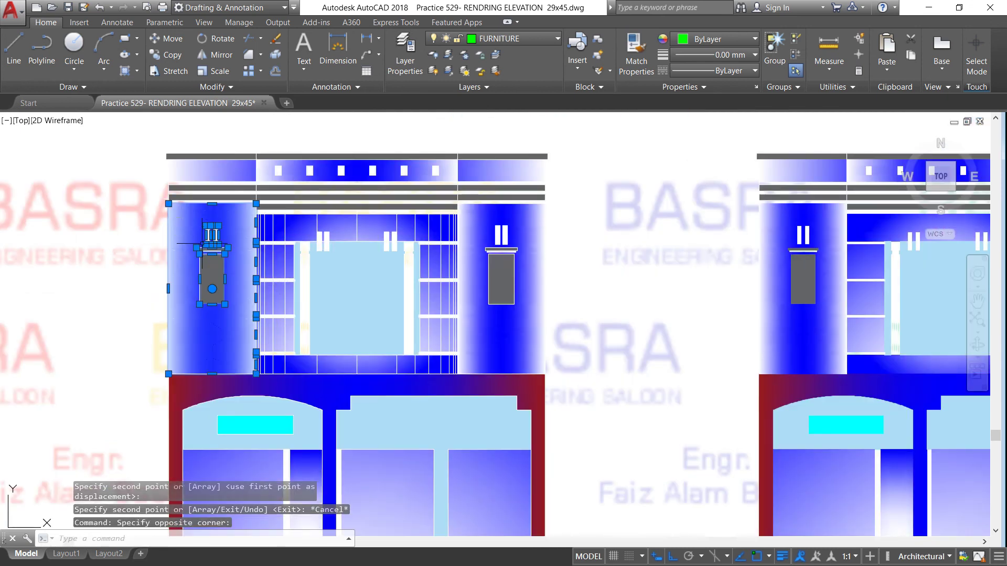
Set the left pillar's second gradient colour to dark red 153,27,30
click(432, 70)
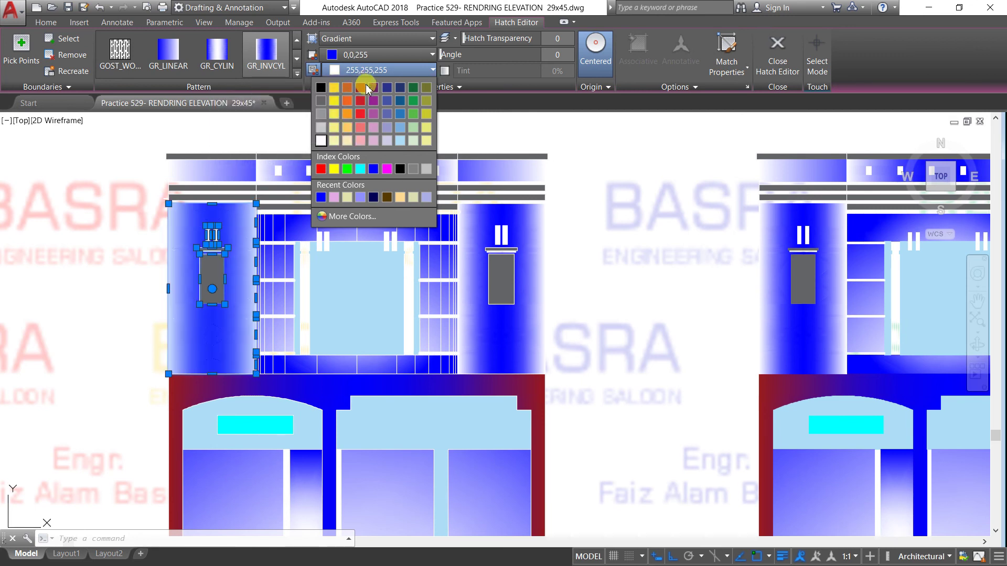
click(360, 87)
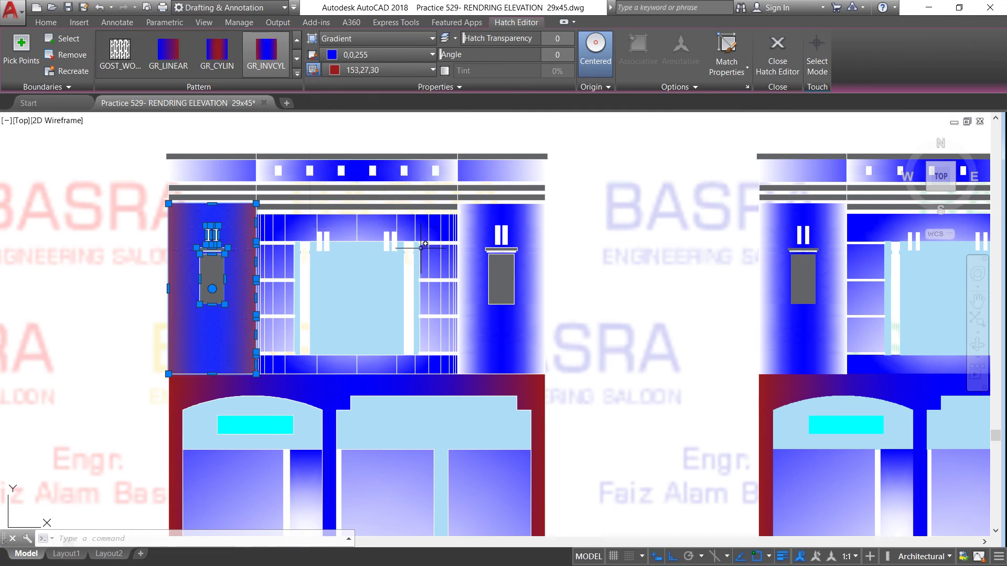
key(Escape)
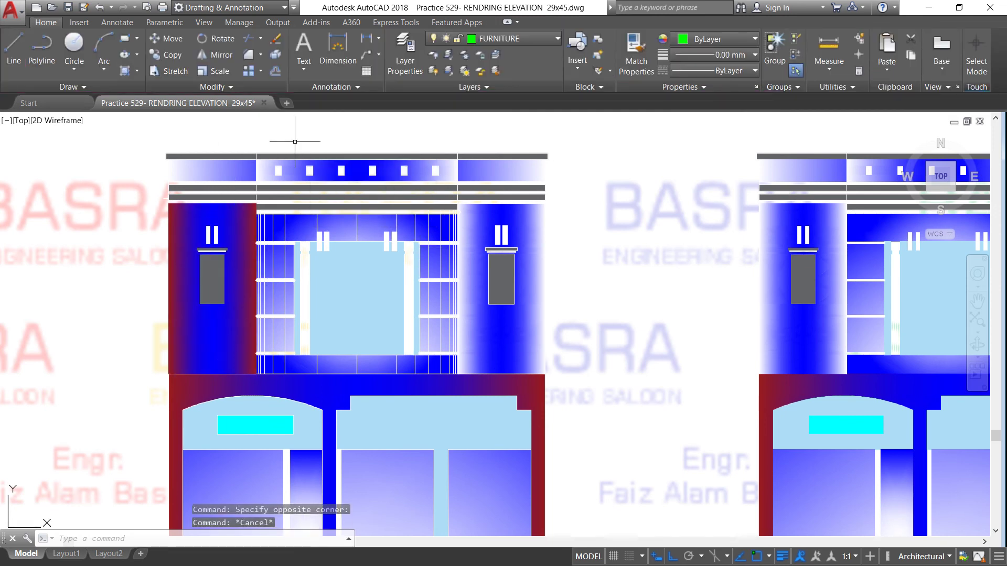
Match the left pillar's blue-to-dark-red gradient onto the right pillar, top band and window surround
click(636, 55)
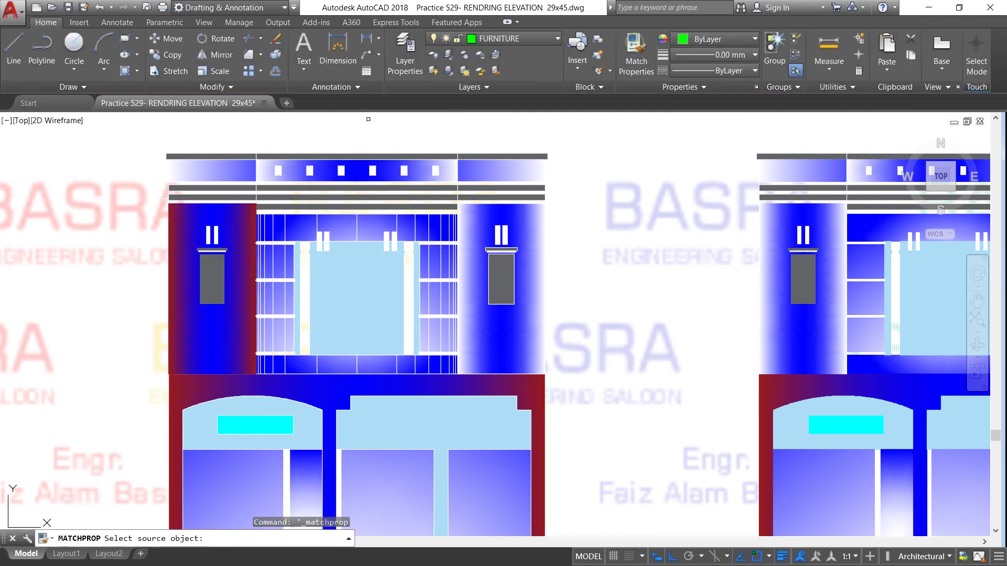
click(225, 342)
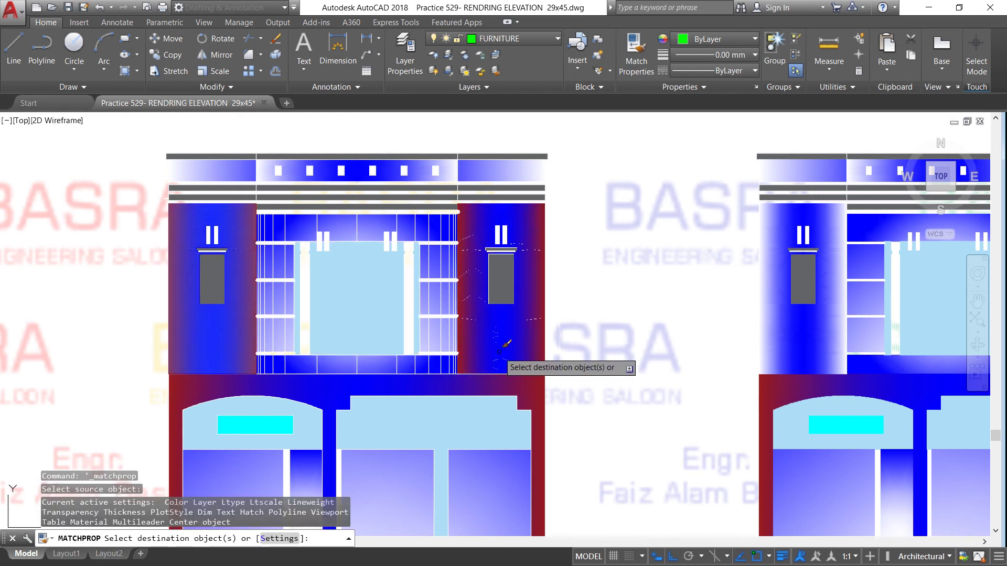
click(474, 169)
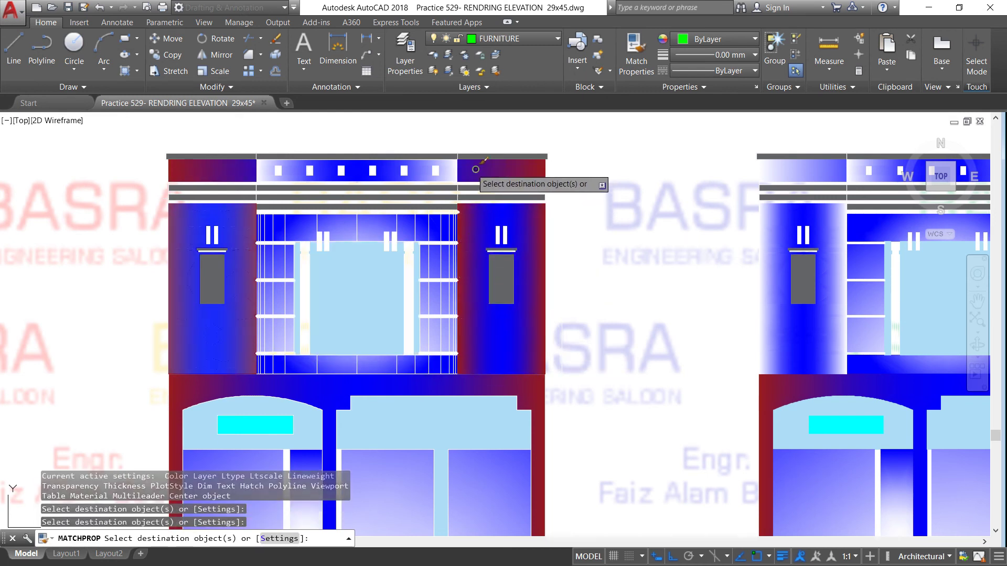
click(451, 172)
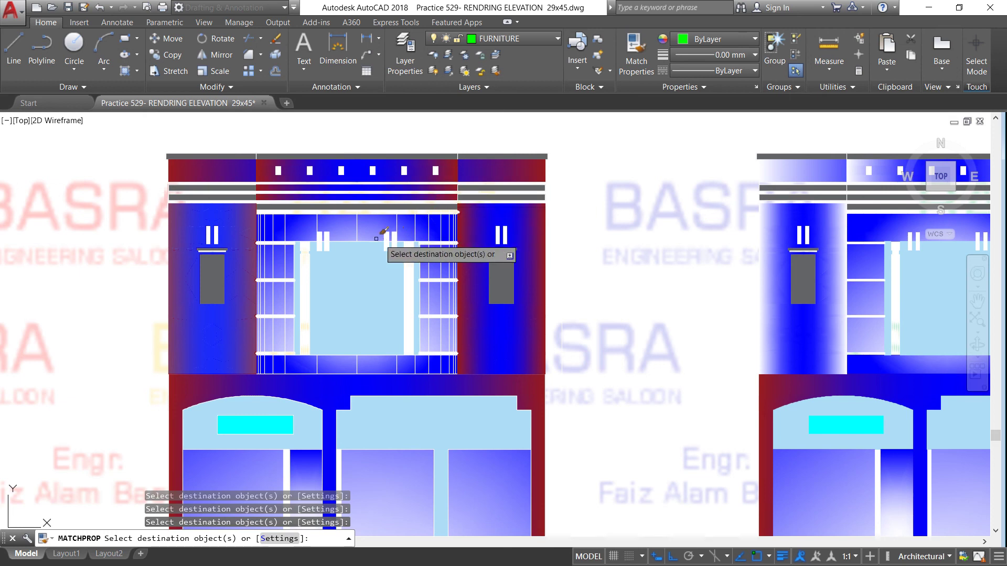
click(372, 234)
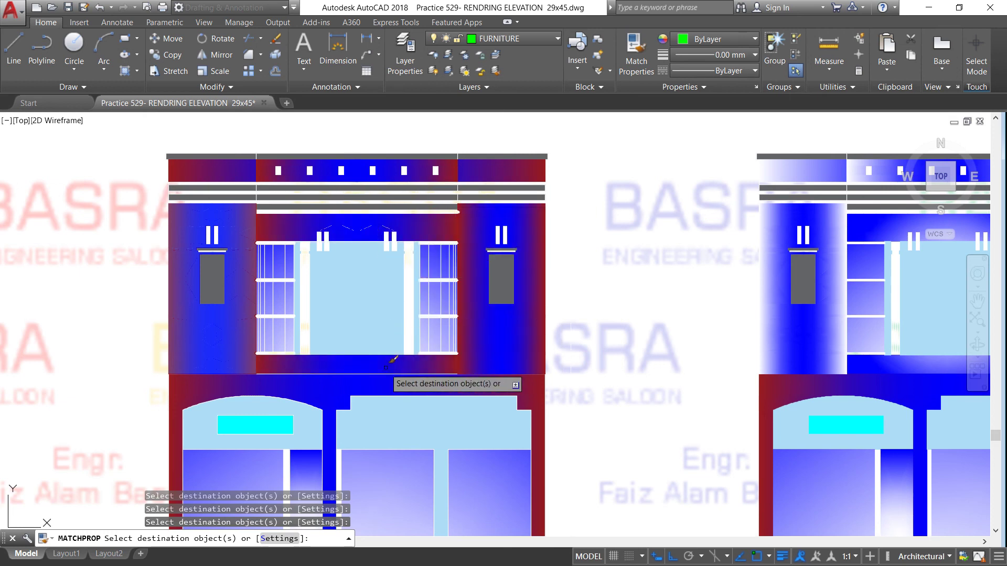
right_click(618, 339)
click(635, 347)
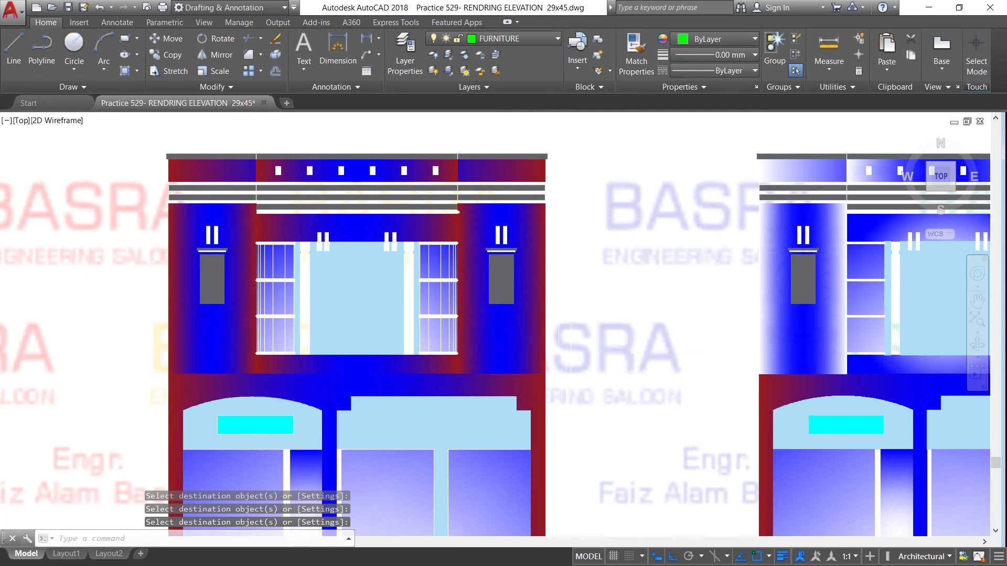
scroll(468, 226, down, 2)
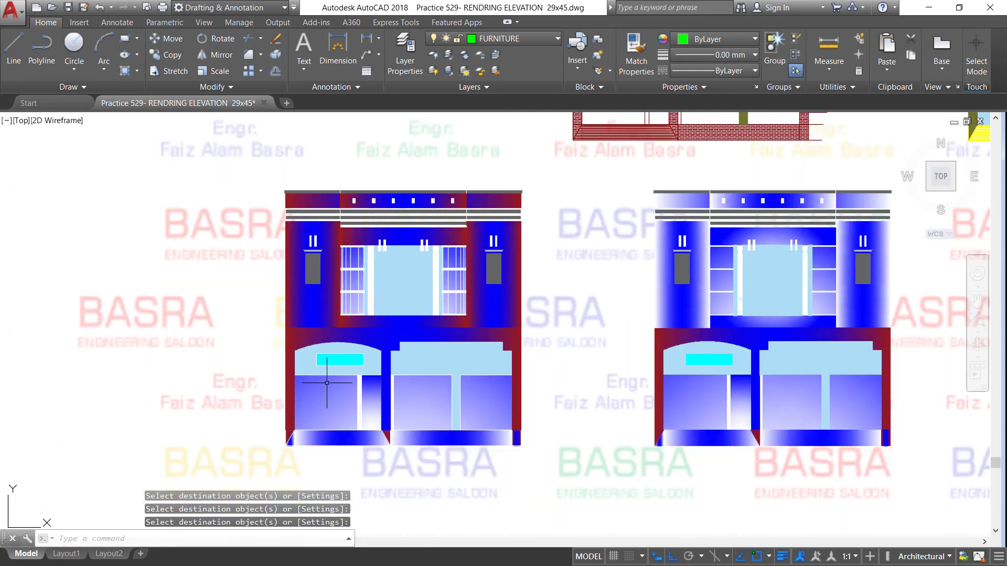
scroll(308, 299, up, 2)
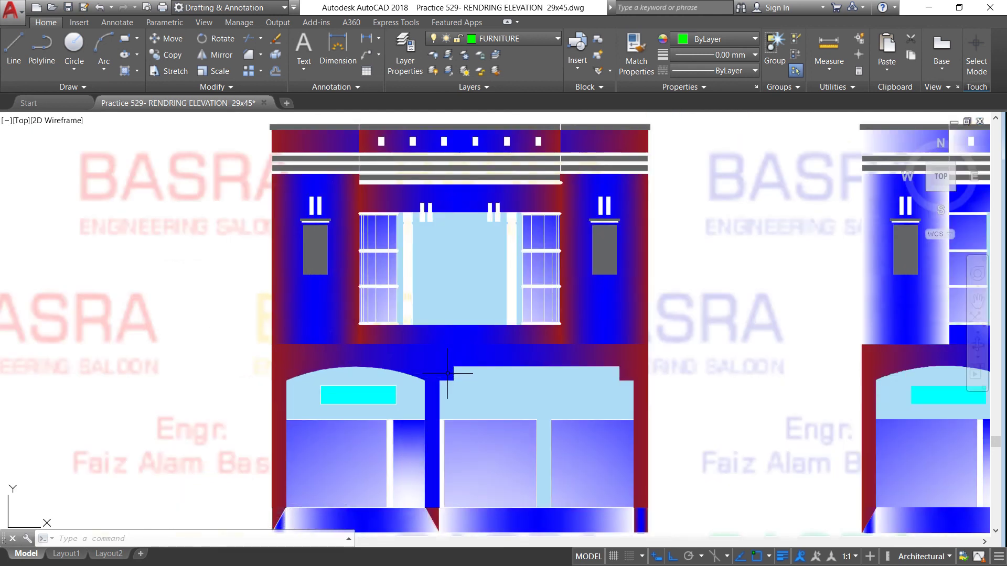
Try cylindrical, hemispherical and curved gradients on the ground-floor frame, settling on GR_INVSPH
click(458, 423)
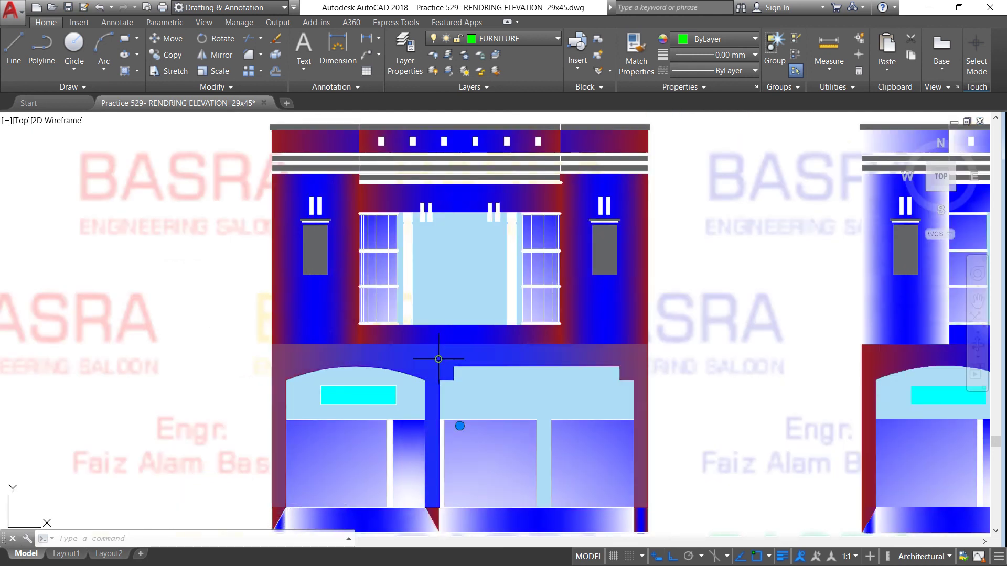
click(220, 56)
click(216, 52)
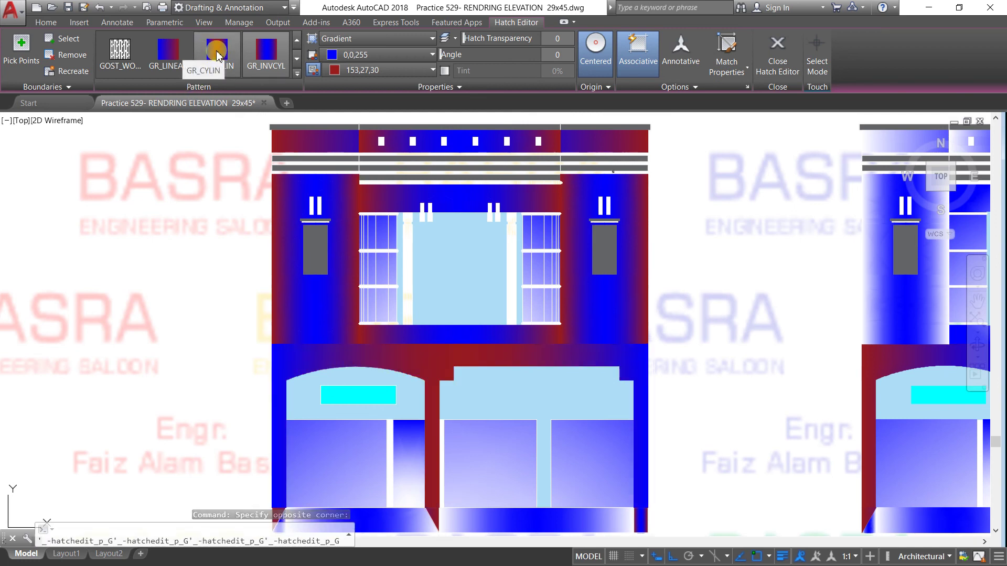
scroll(173, 53, down, 1)
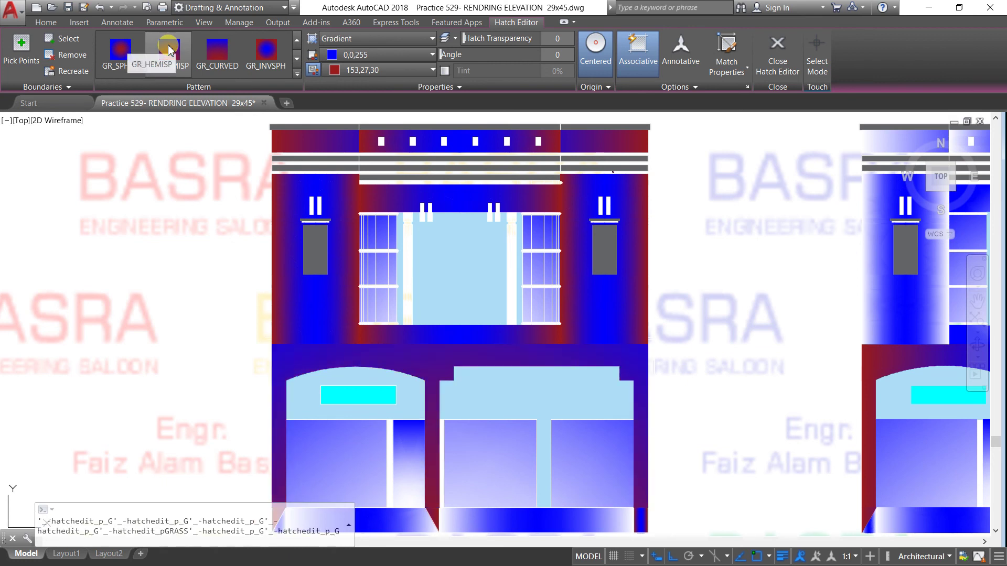
click(169, 50)
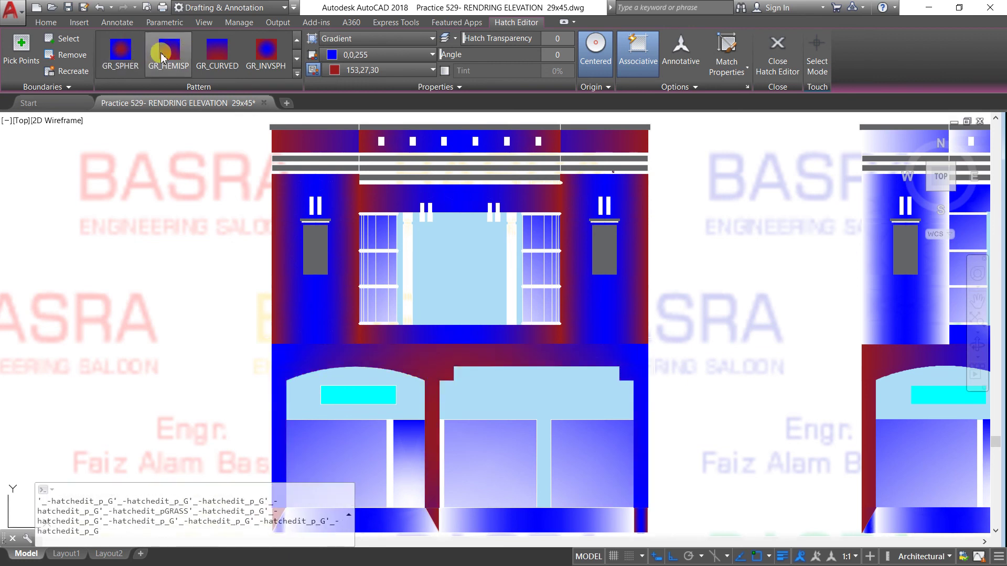
click(161, 57)
click(220, 57)
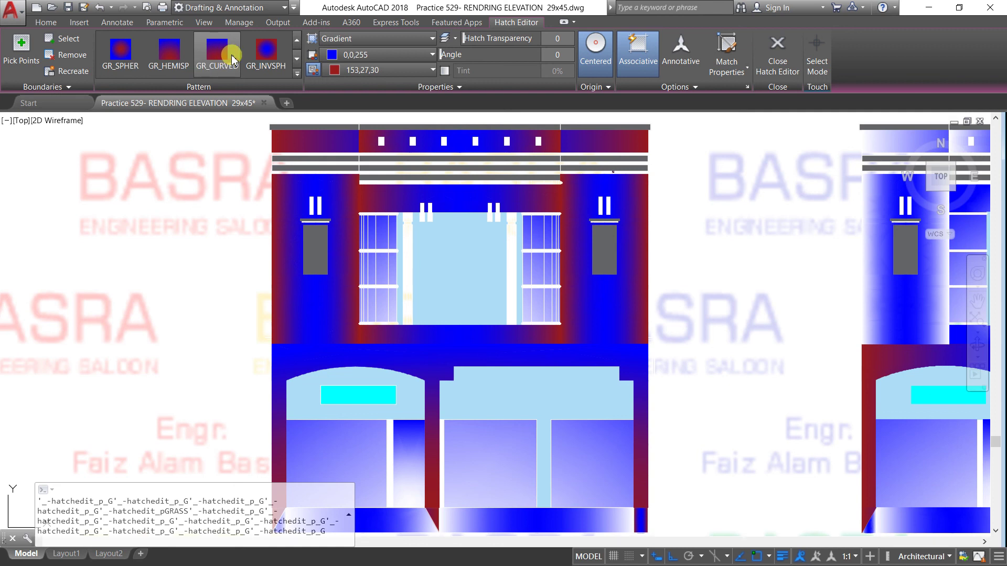
click(262, 60)
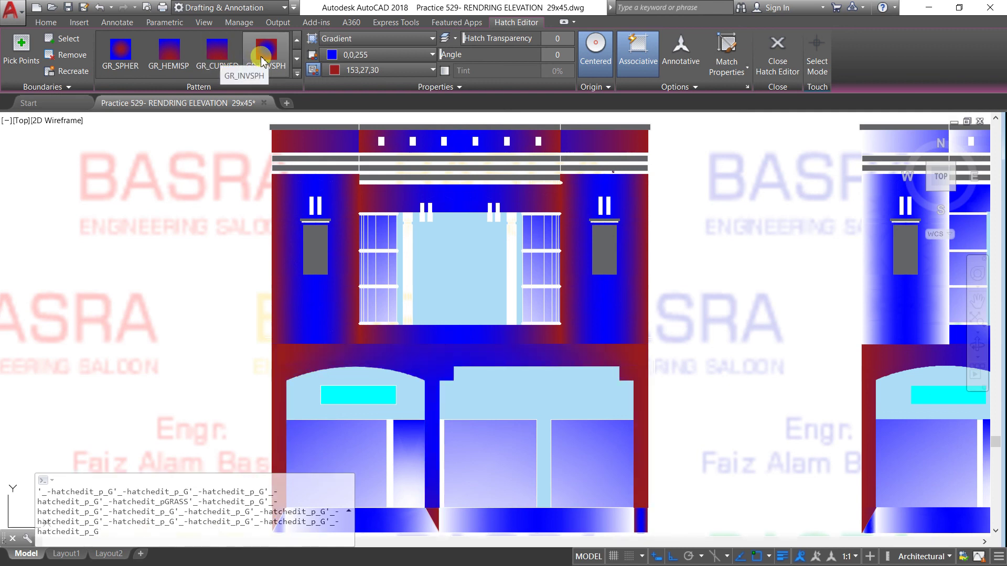
click(263, 60)
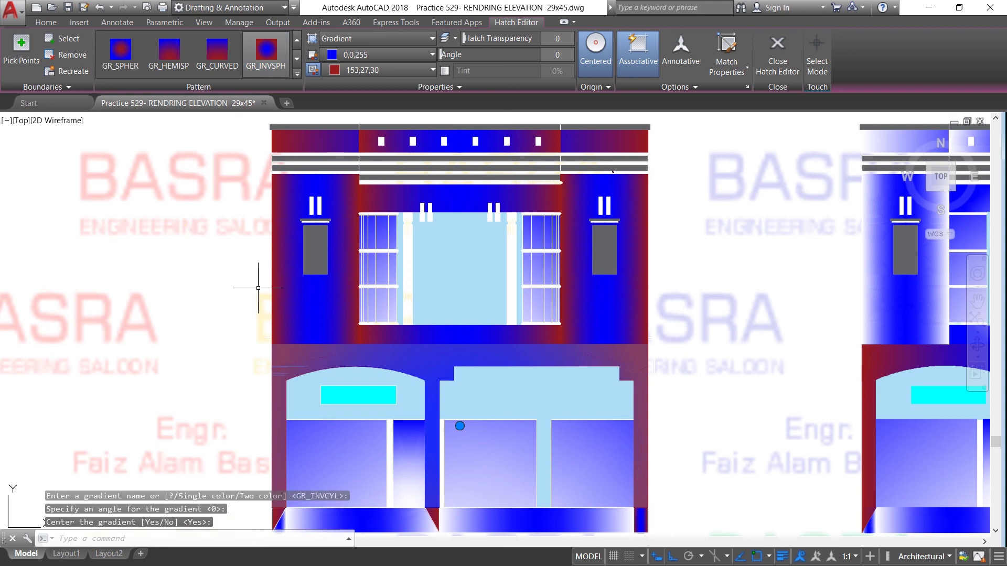
key(Escape)
Copy the left blue-red elevation into the empty spot in the row above
scroll(524, 365, down, 2)
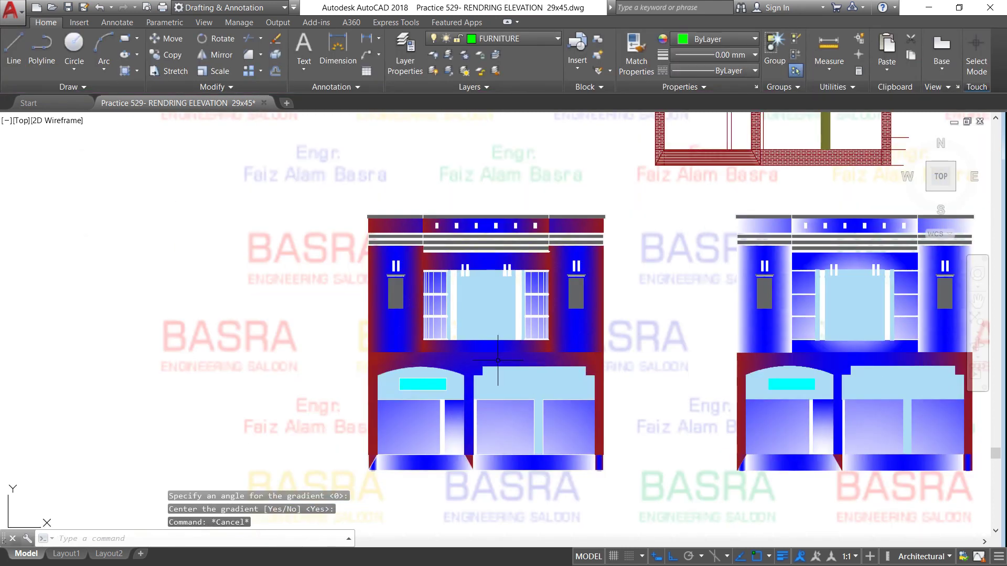
scroll(376, 302, down, 2)
scroll(540, 383, up, 2)
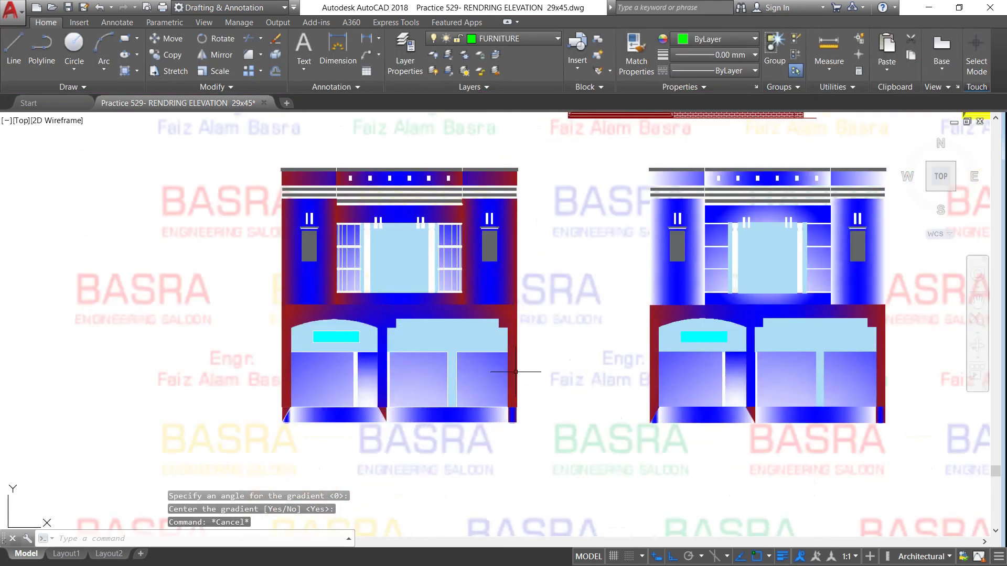
scroll(513, 333, up, 2)
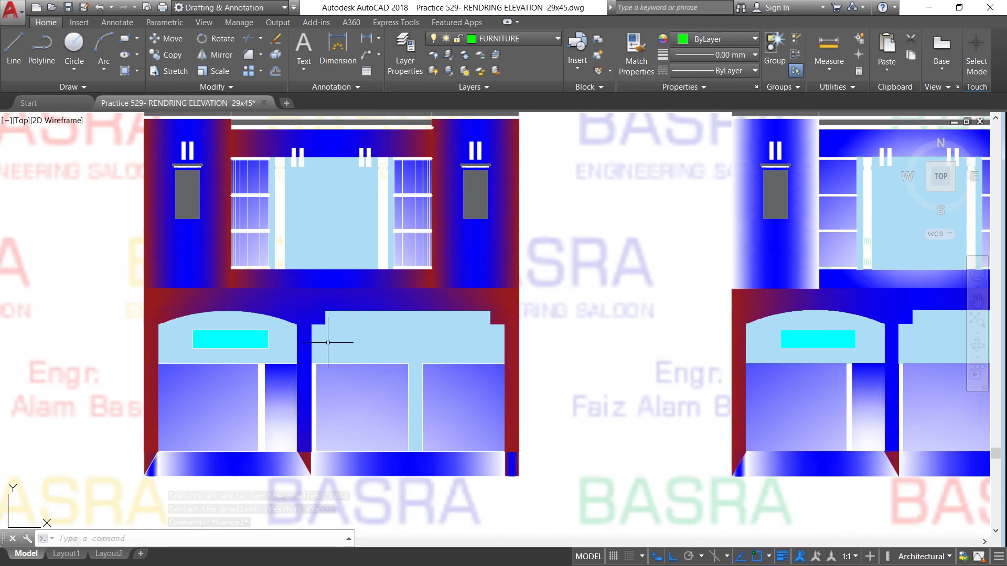
scroll(325, 344, down, 2)
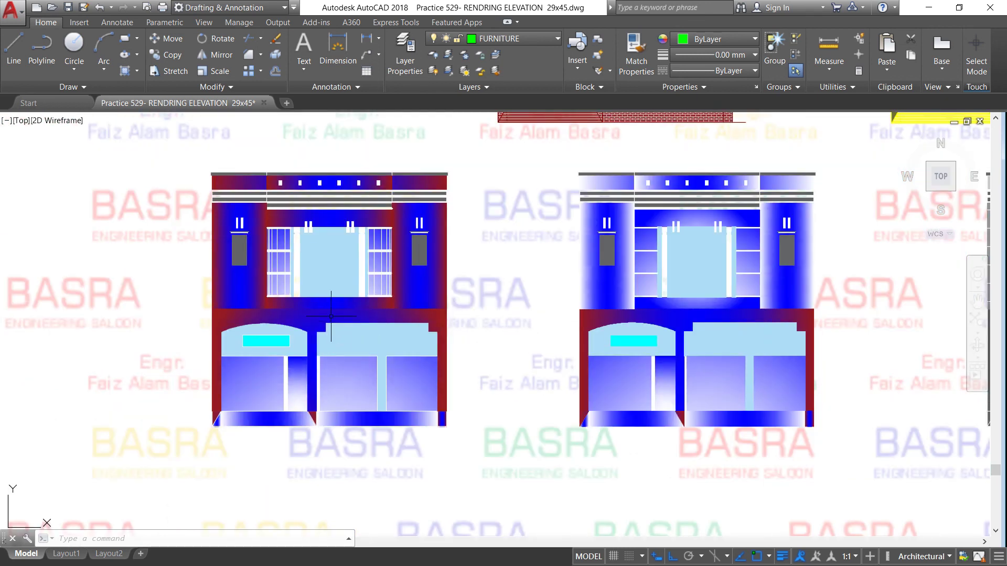
scroll(323, 298, down, 2)
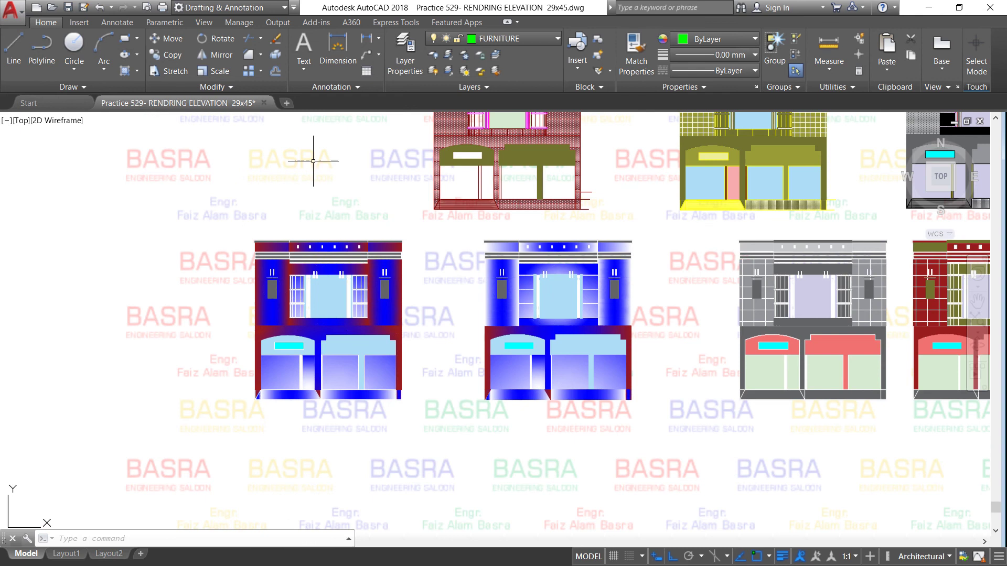
click(178, 56)
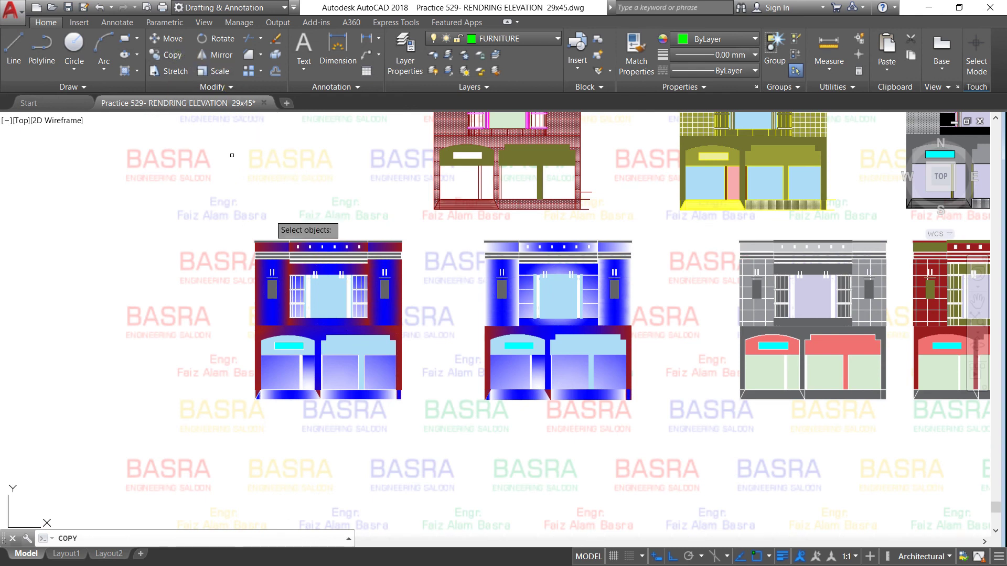
click(215, 223)
click(420, 423)
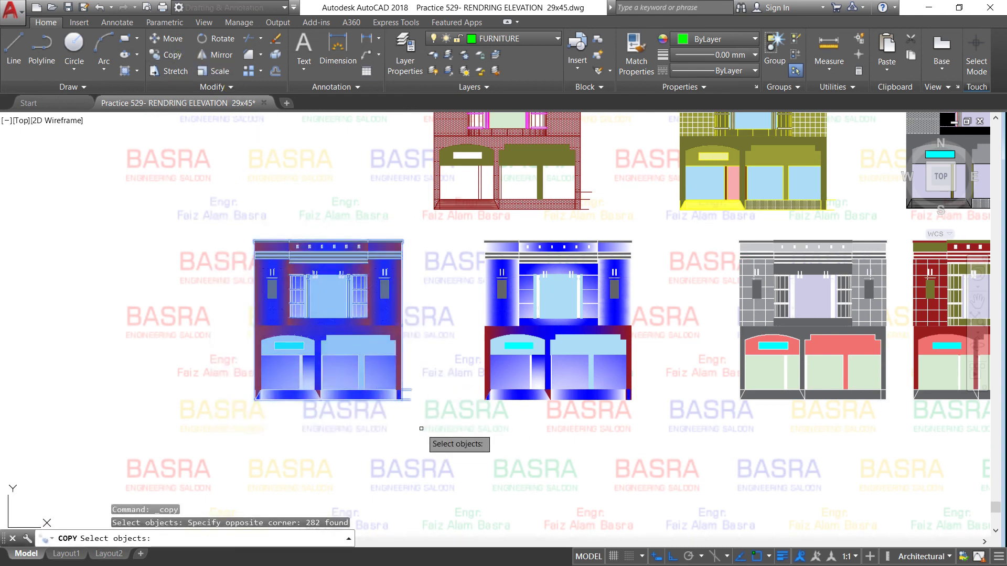
key(Return)
click(420, 402)
scroll(410, 360, down, 4)
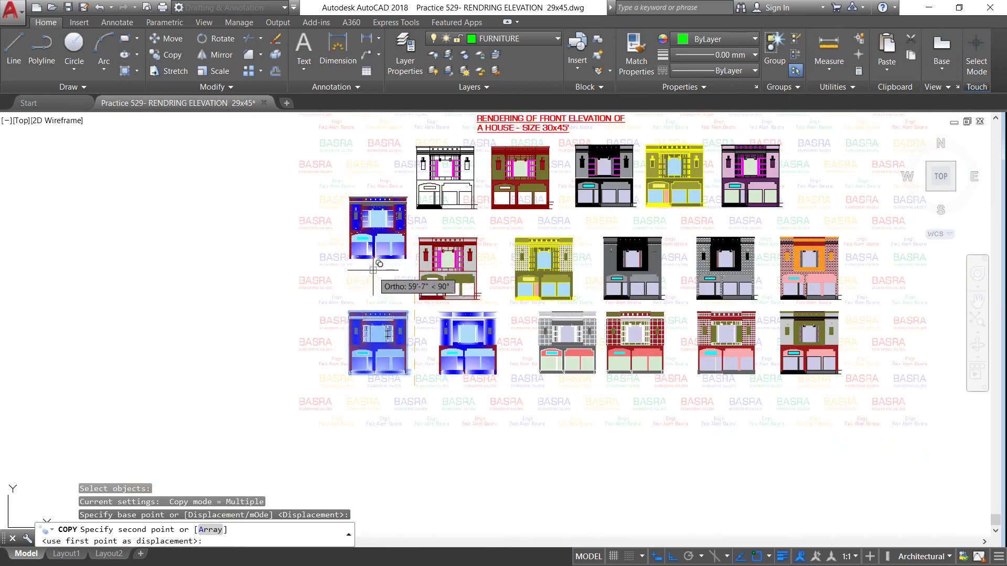
click(373, 271)
right_click(377, 269)
click(414, 279)
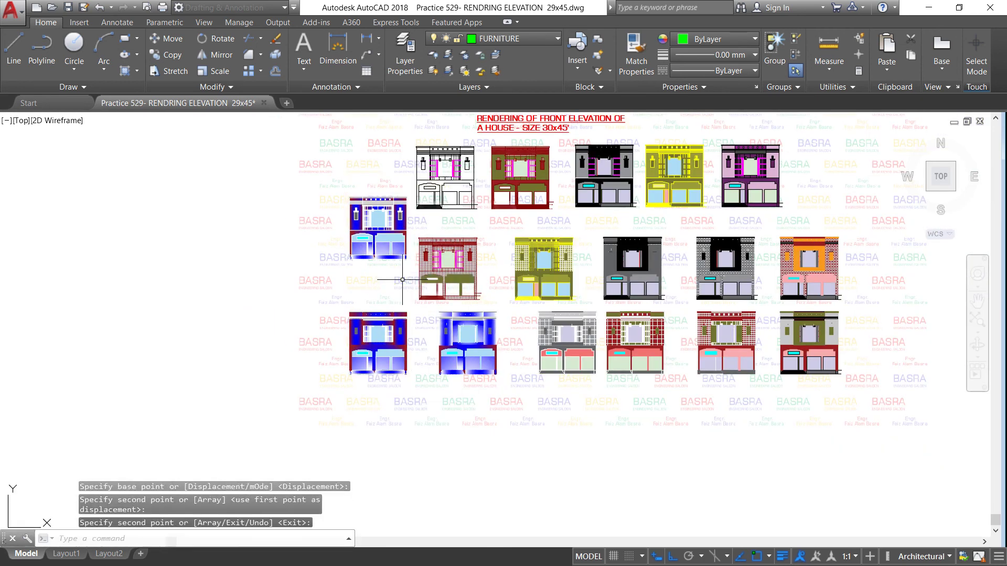
scroll(381, 210, up, 2)
scroll(379, 208, up, 2)
scroll(379, 208, up, 4)
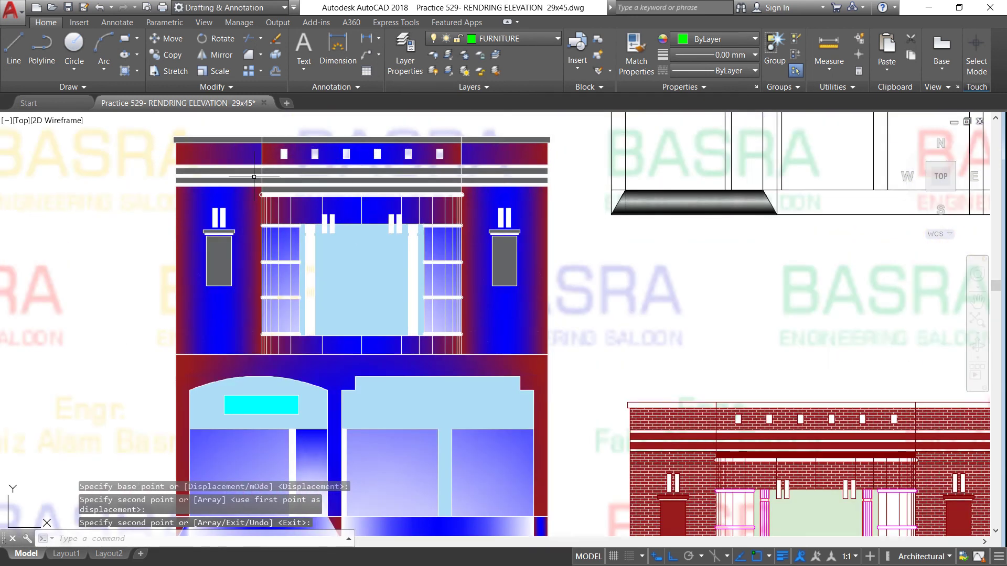
scroll(219, 172, up, 2)
Set the left column's first gradient colour to pale pink 247,171,174
drag(267, 191, 260, 210)
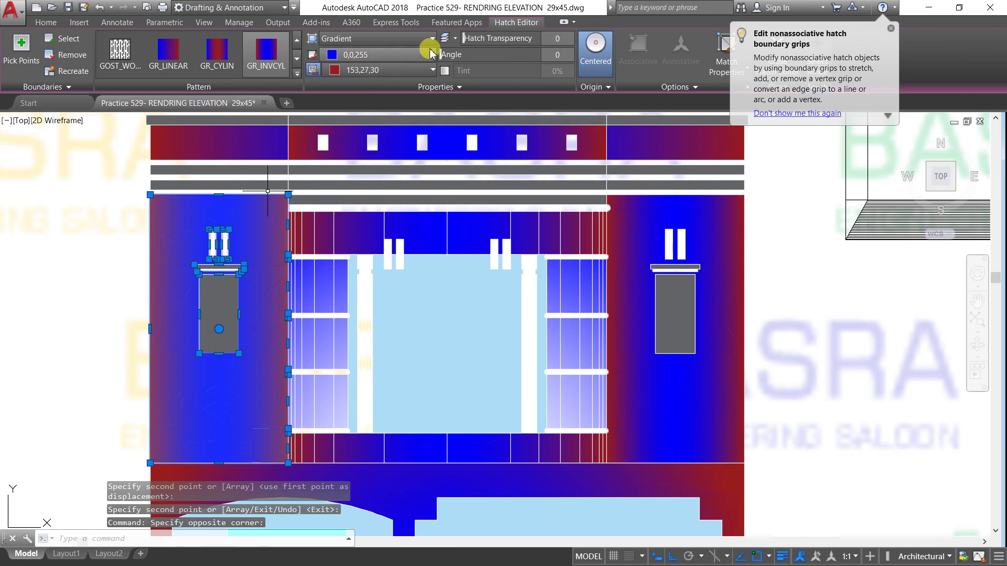
click(432, 55)
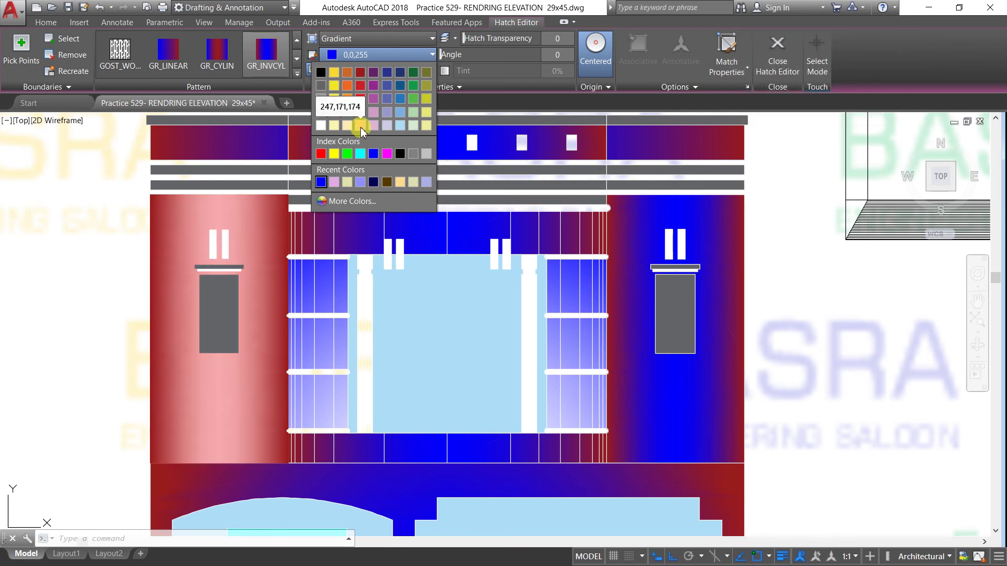
click(361, 127)
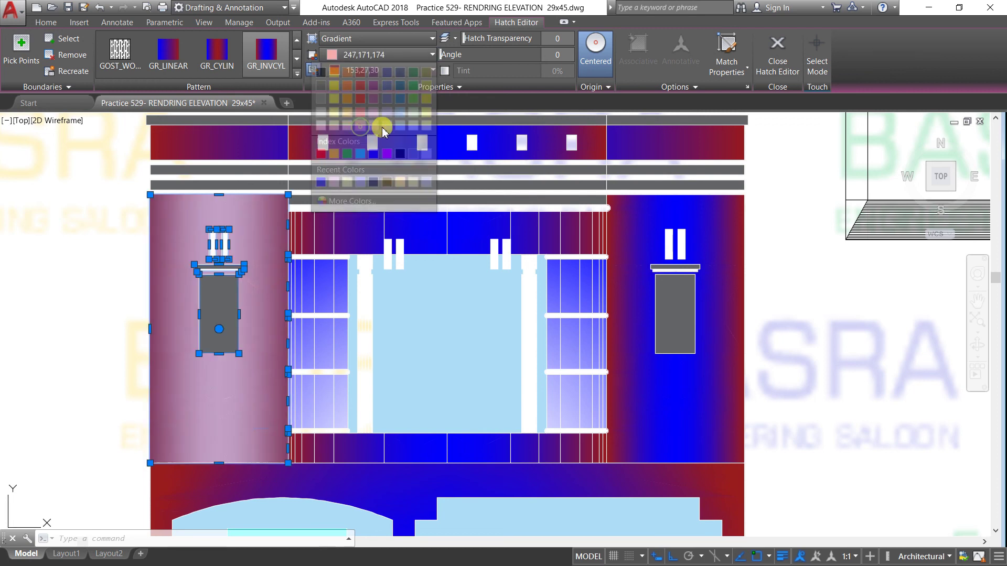
key(Escape)
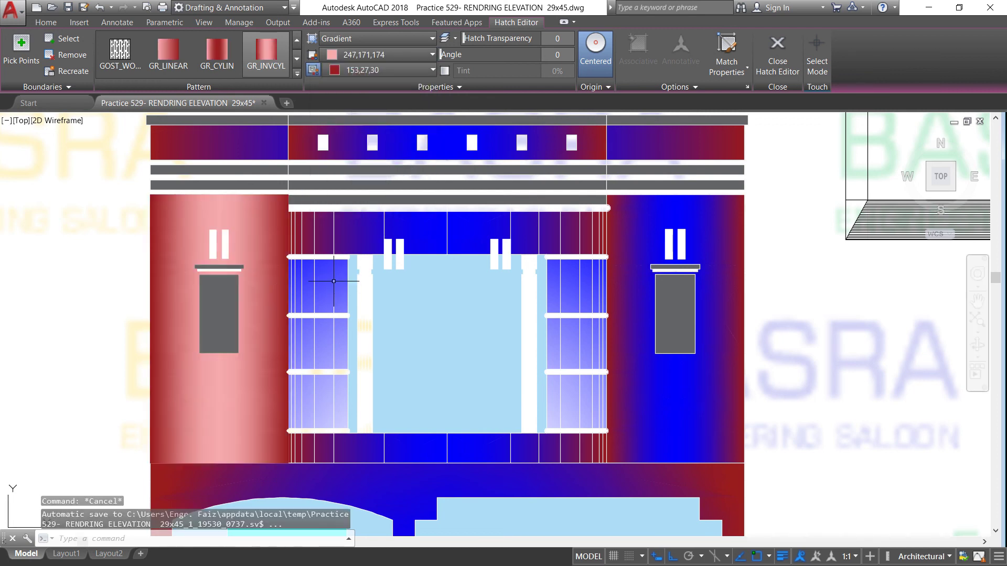
Match the pink-red gradient onto the top band, right column, central band, windows and ground-floor band
click(636, 52)
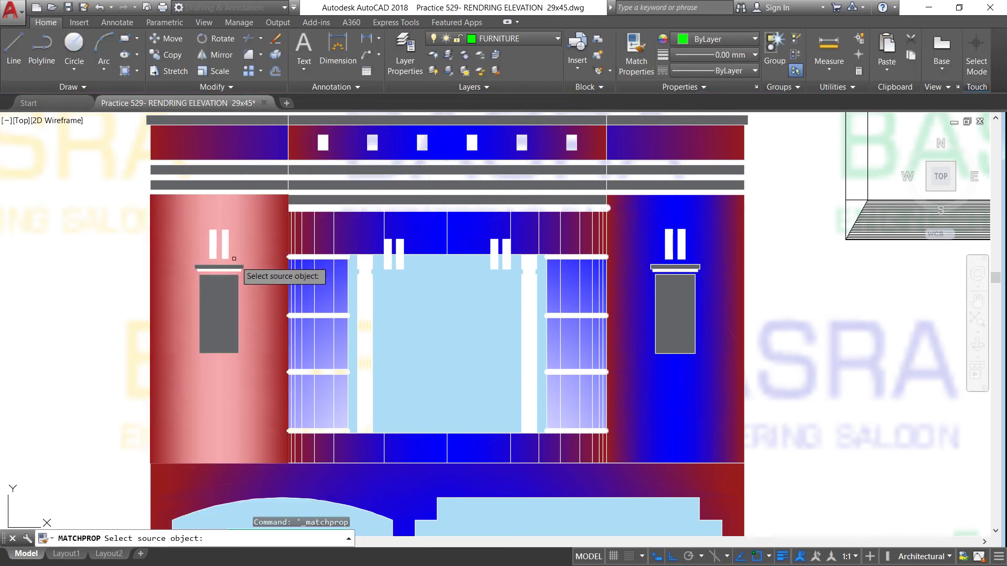
click(258, 270)
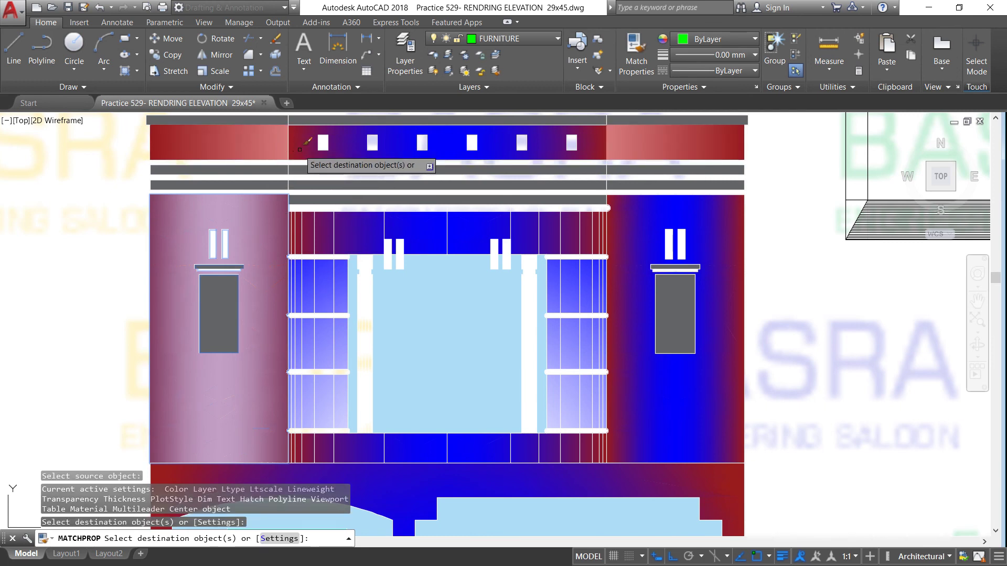
click(256, 147)
click(630, 227)
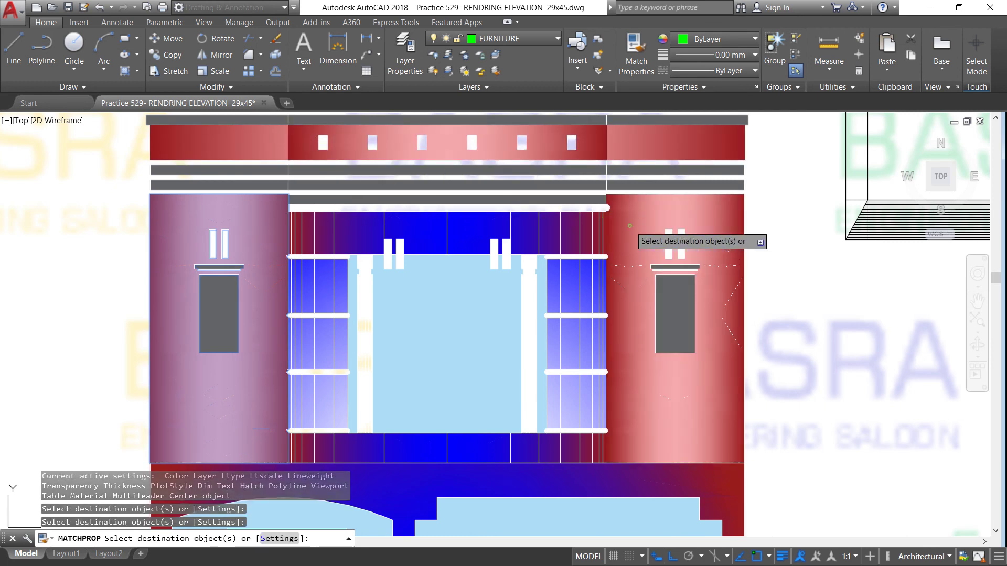
click(466, 239)
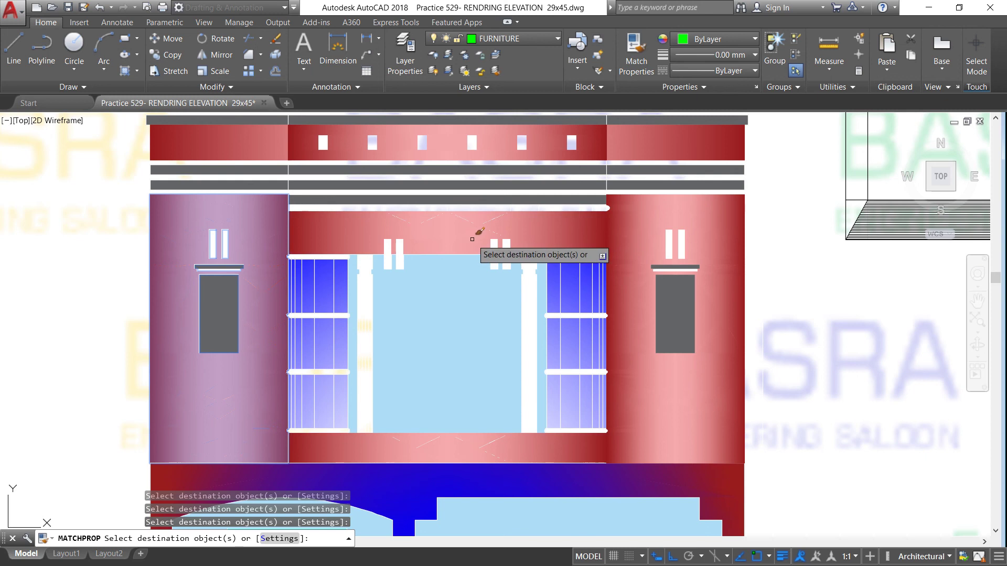
click(343, 409)
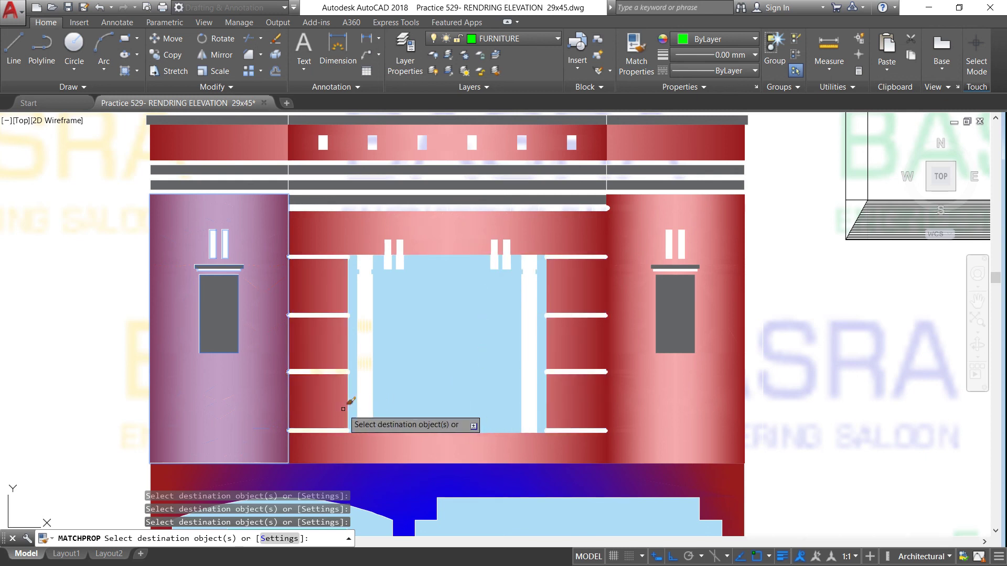
click(392, 484)
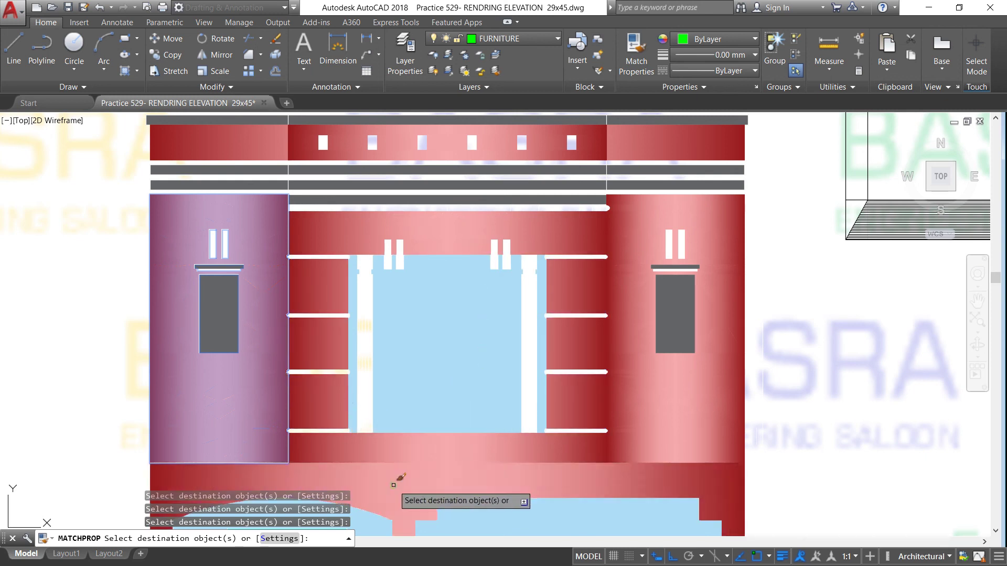
scroll(413, 295, down, 4)
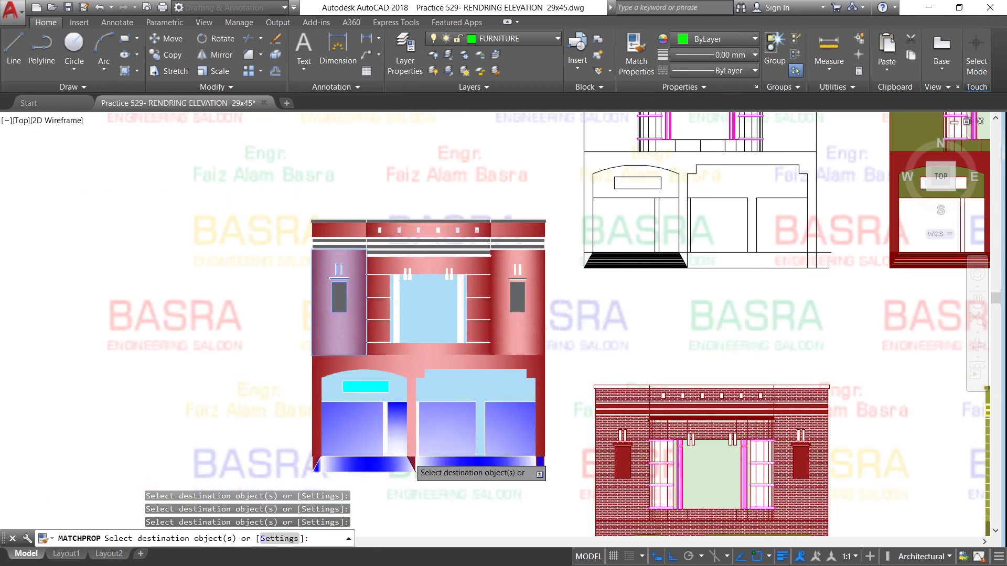
scroll(410, 456, up, 2)
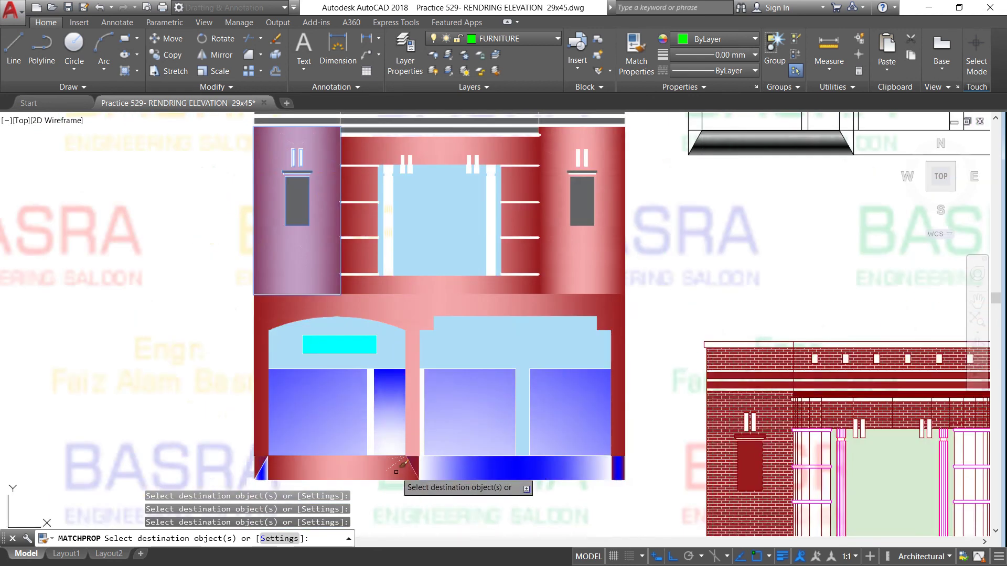
click(435, 468)
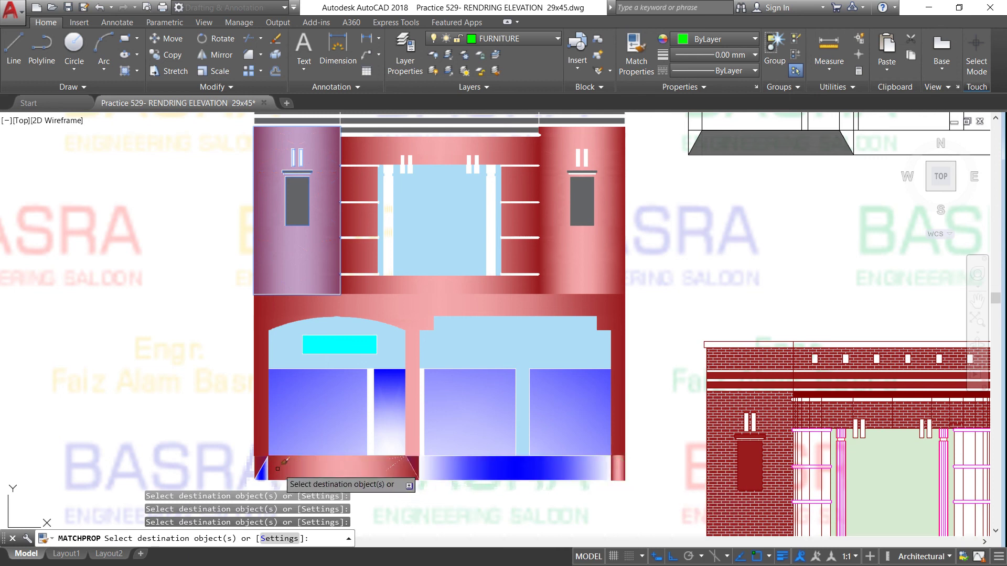
click(264, 467)
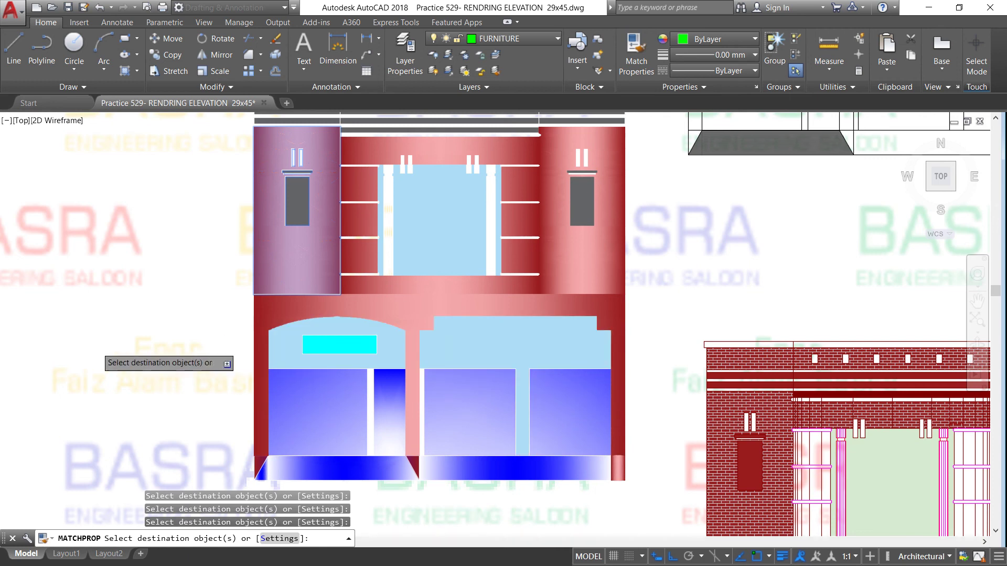
scroll(128, 348, down, 1)
right_click(164, 206)
Fill both light-blue sign panels with cream 254,234,185
click(168, 213)
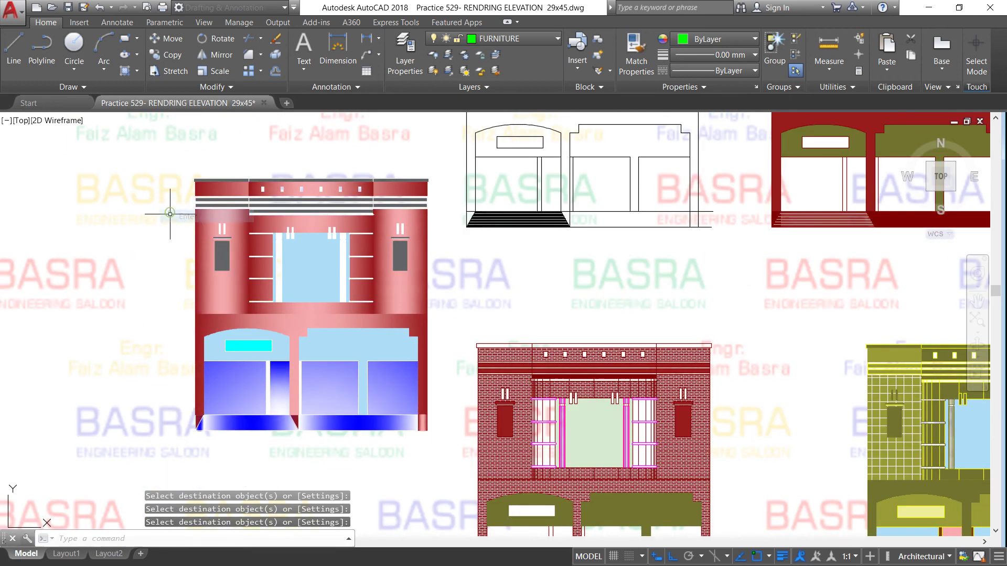
scroll(163, 271, up, 2)
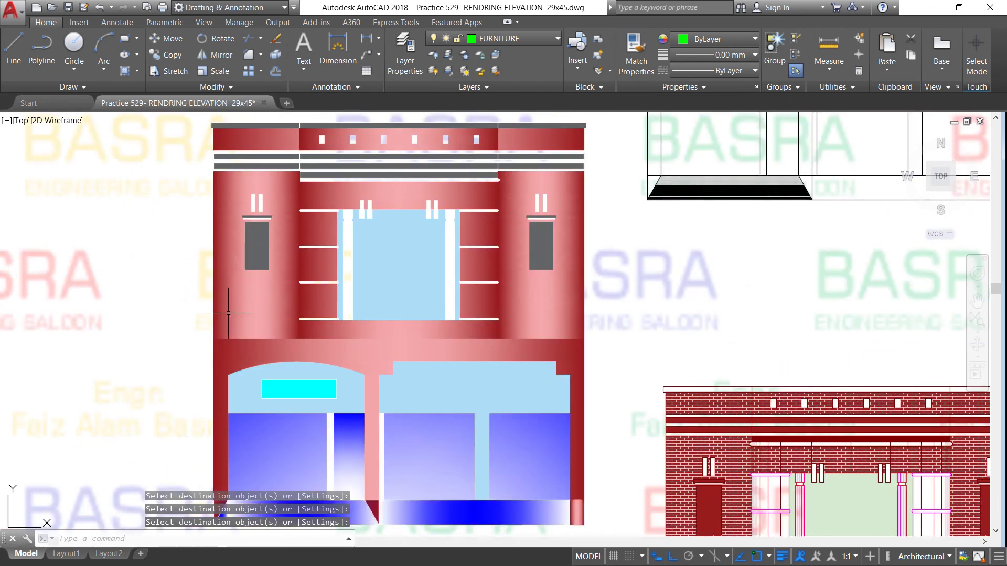
click(399, 364)
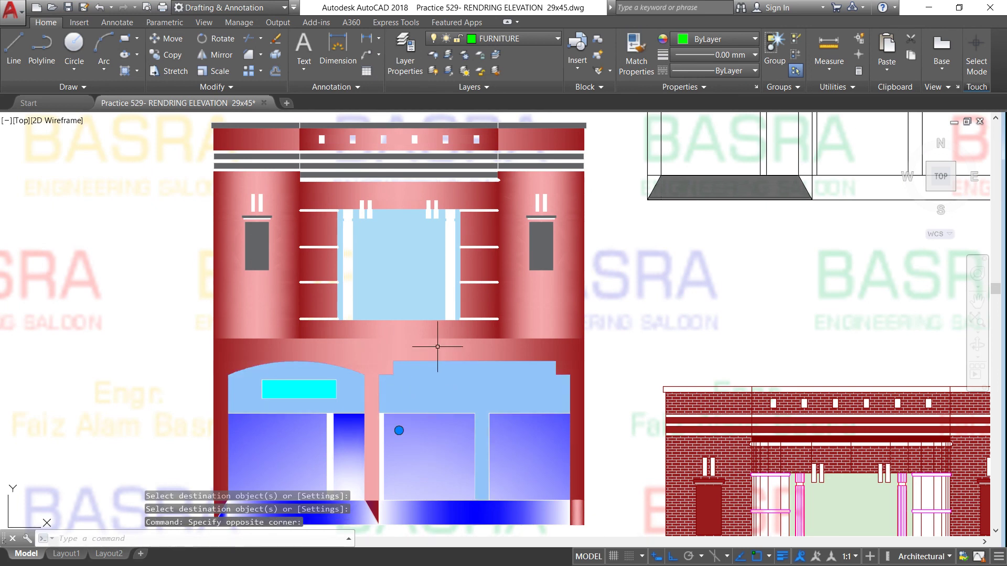
click(429, 58)
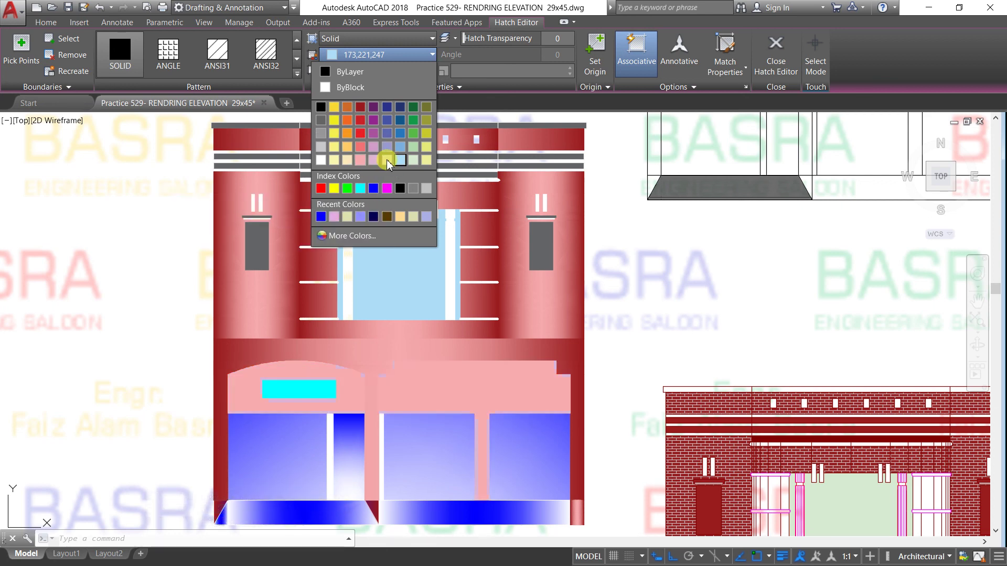
click(348, 160)
click(399, 430)
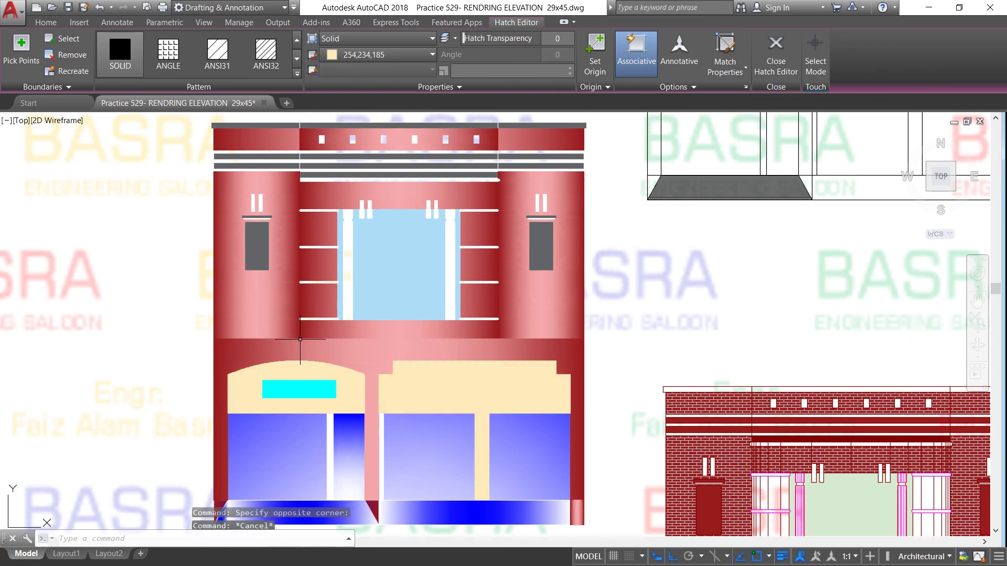
key(Escape)
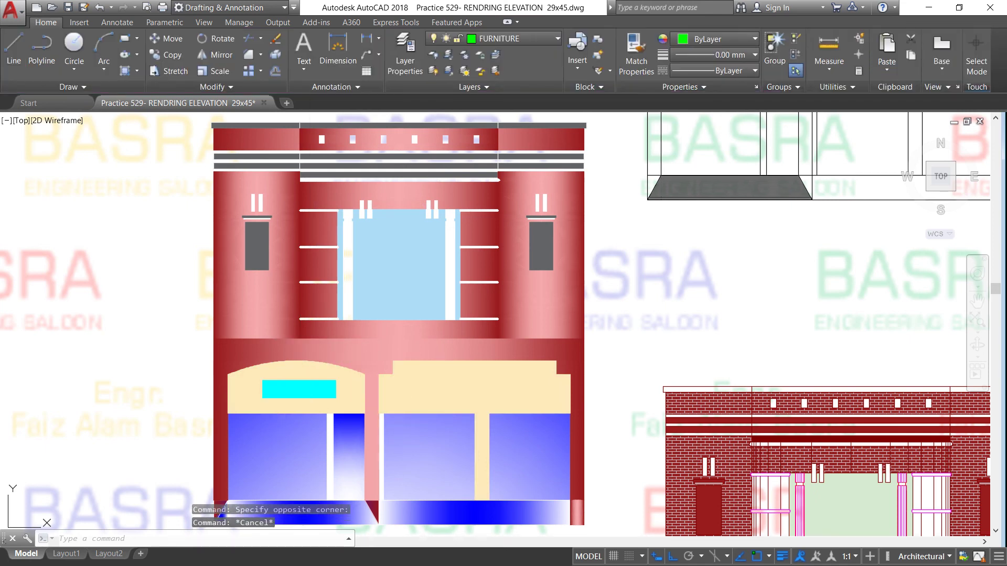
Change the ground-floor band's second gradient colour to dark blue 41,49,137
click(348, 348)
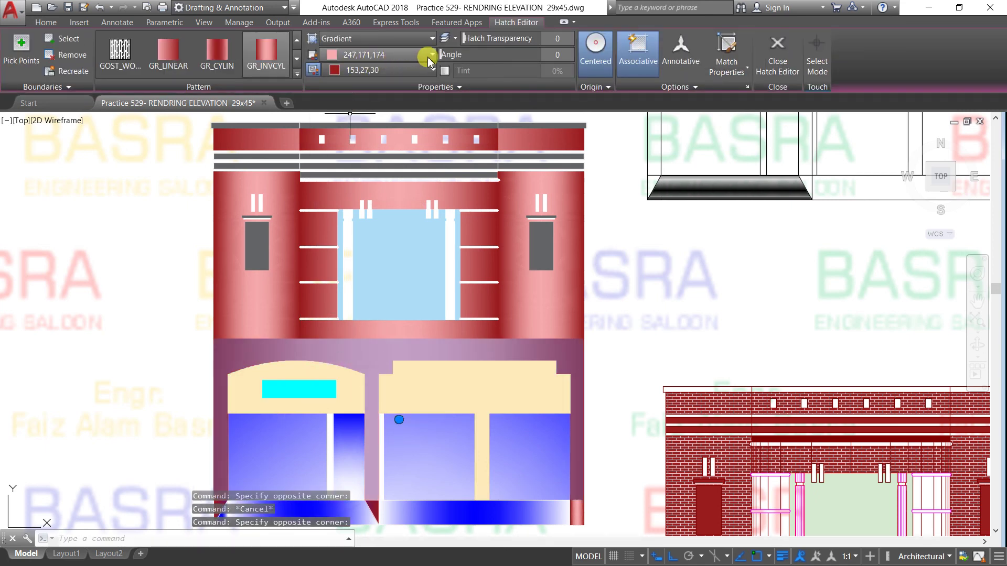
click(428, 54)
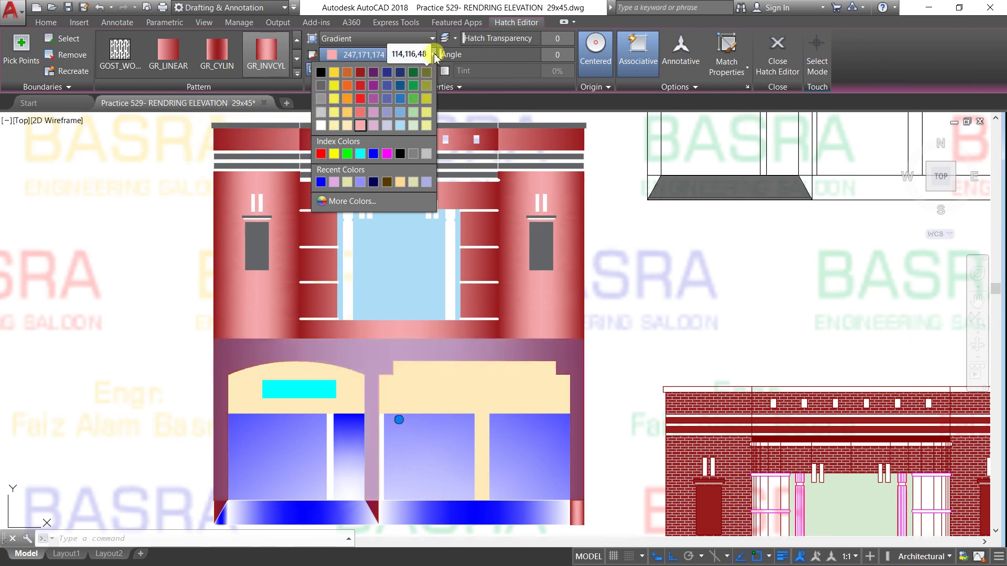
click(432, 70)
click(433, 70)
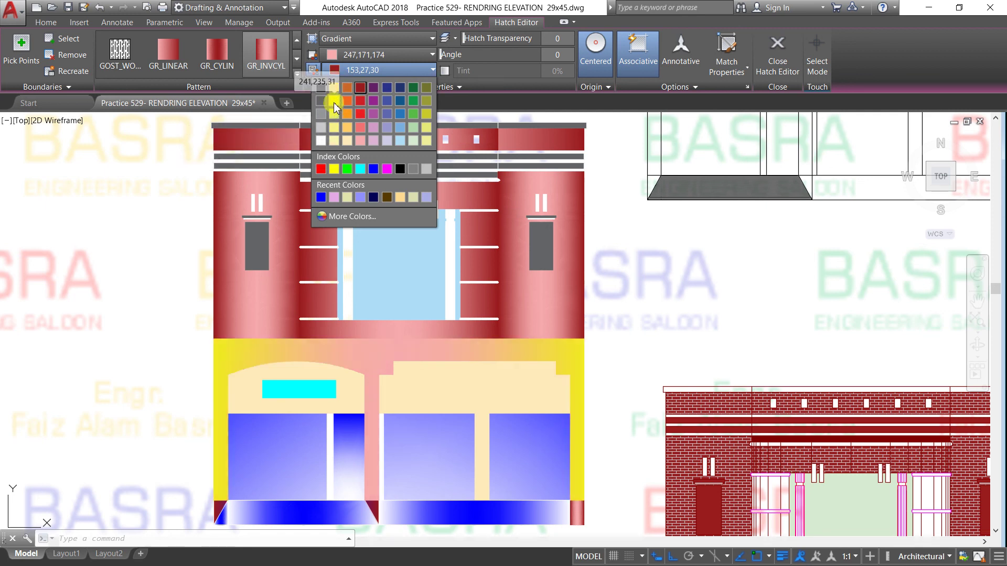
click(388, 91)
key(Escape)
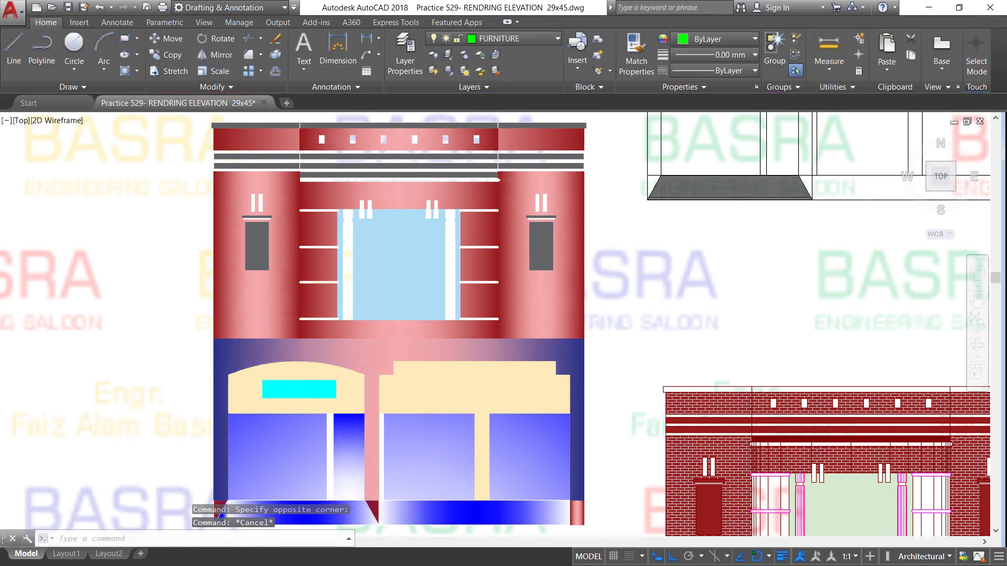
scroll(401, 363, down, 2)
scroll(383, 450, up, 2)
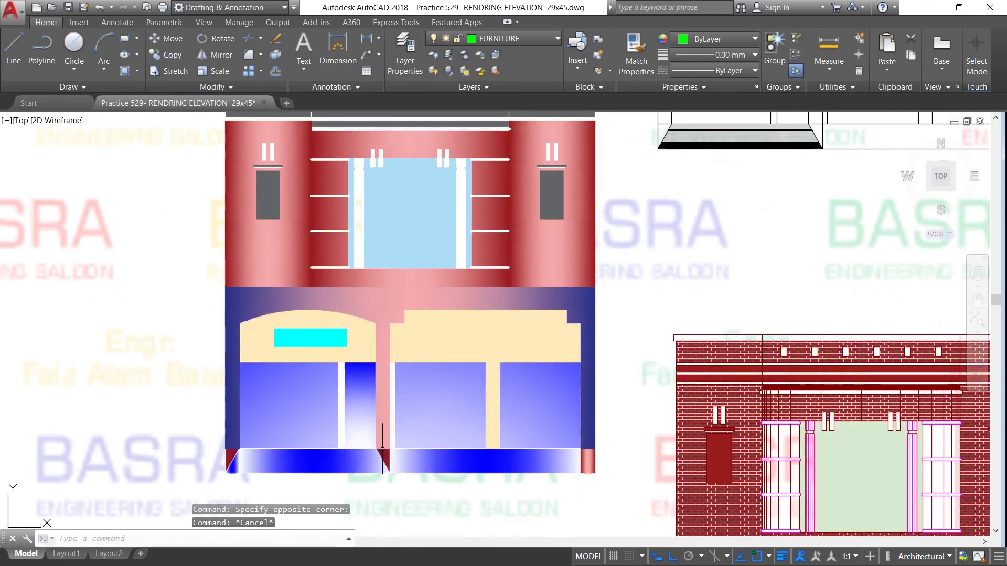
Set the storefront glass gradient's first colour to green 88,186,72
click(297, 417)
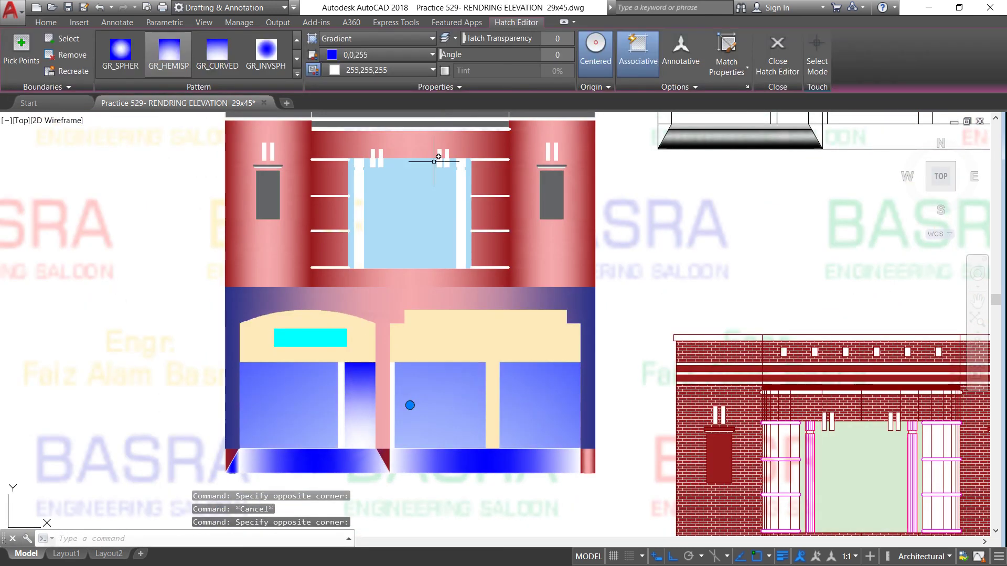
click(432, 55)
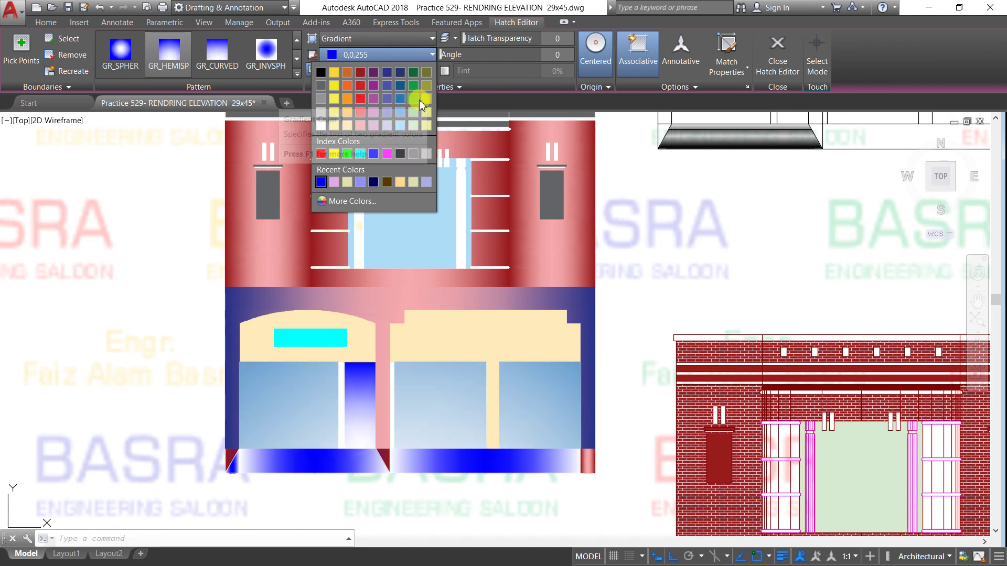
click(414, 105)
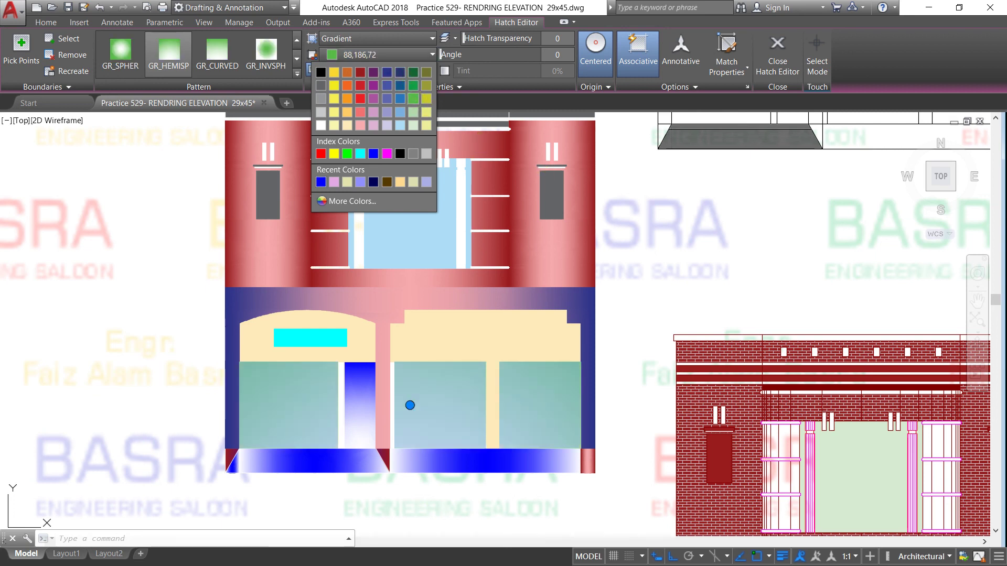
click(756, 239)
key(Escape)
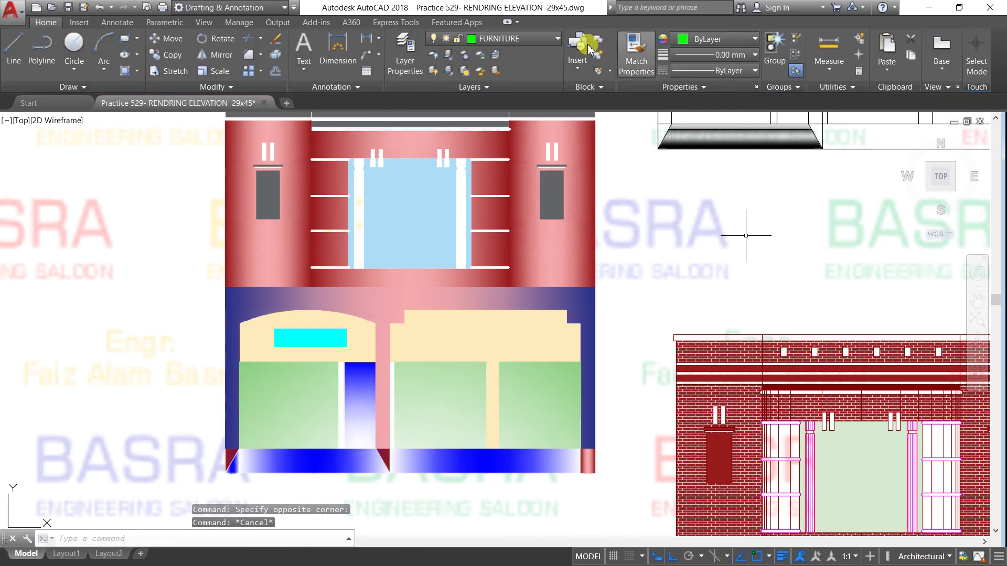
Match the green glass hatch onto the door strip, right storefront glass, base strip and bottom-right corner
click(635, 55)
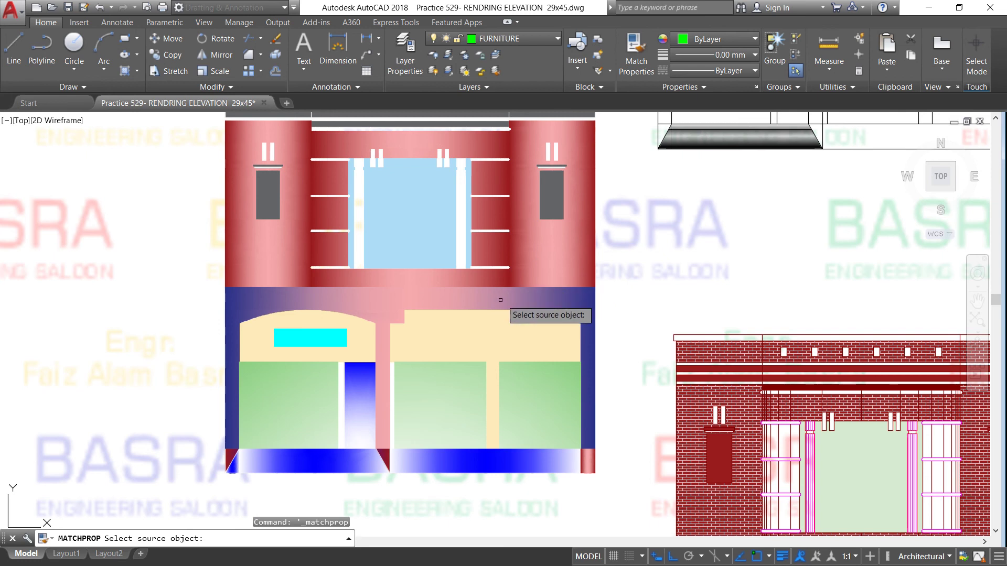
click(411, 391)
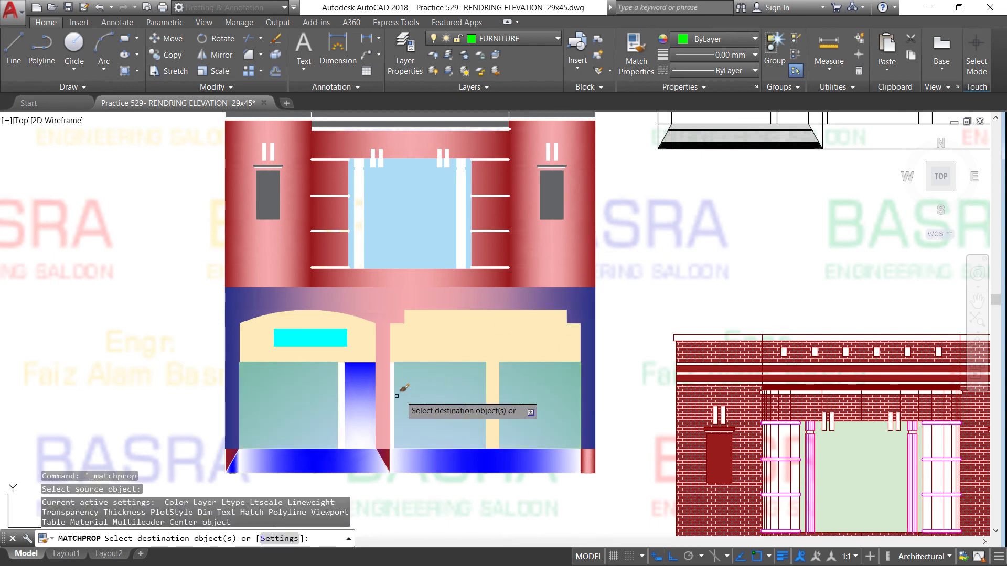
click(370, 382)
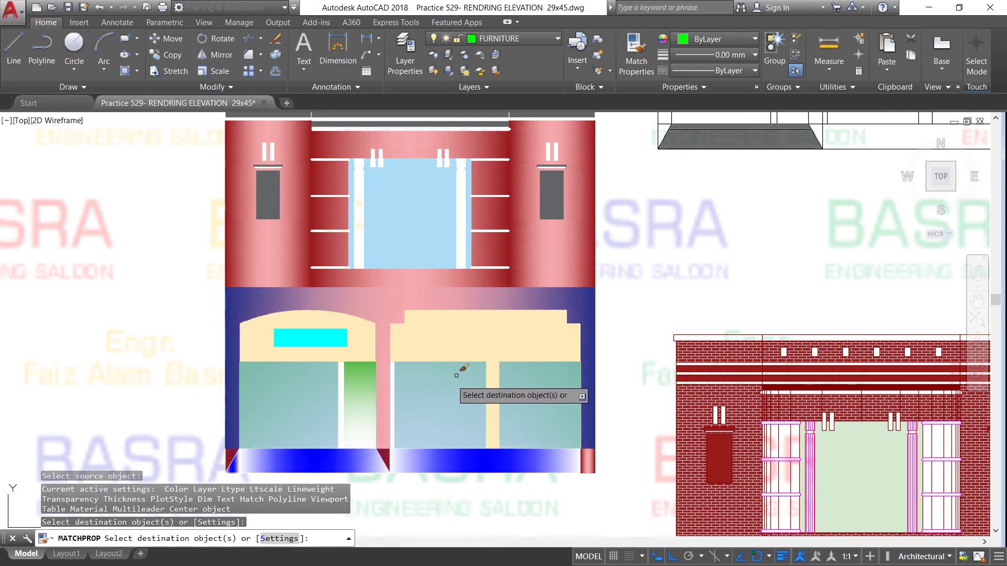
click(425, 327)
scroll(425, 327, down, 2)
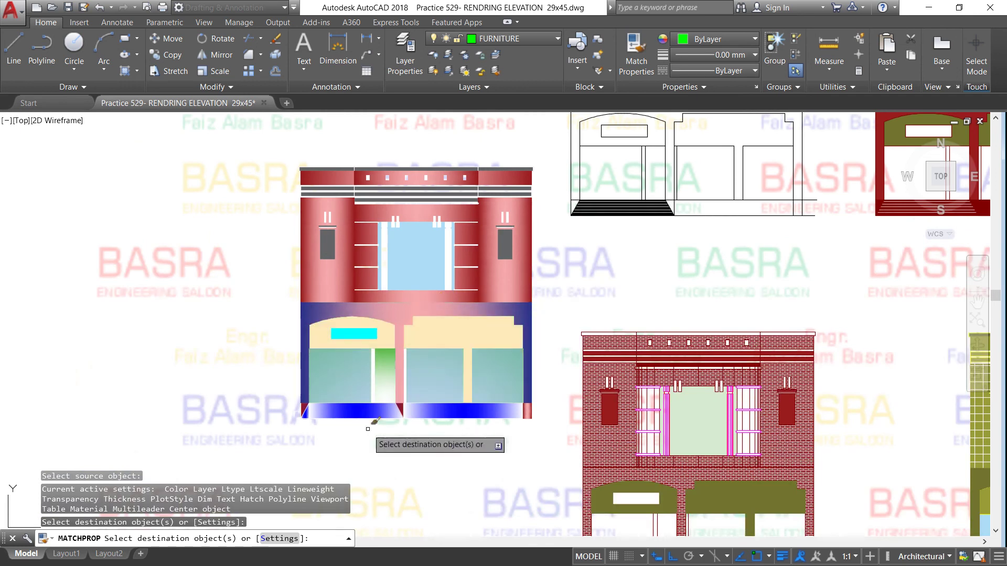
scroll(372, 416, up, 2)
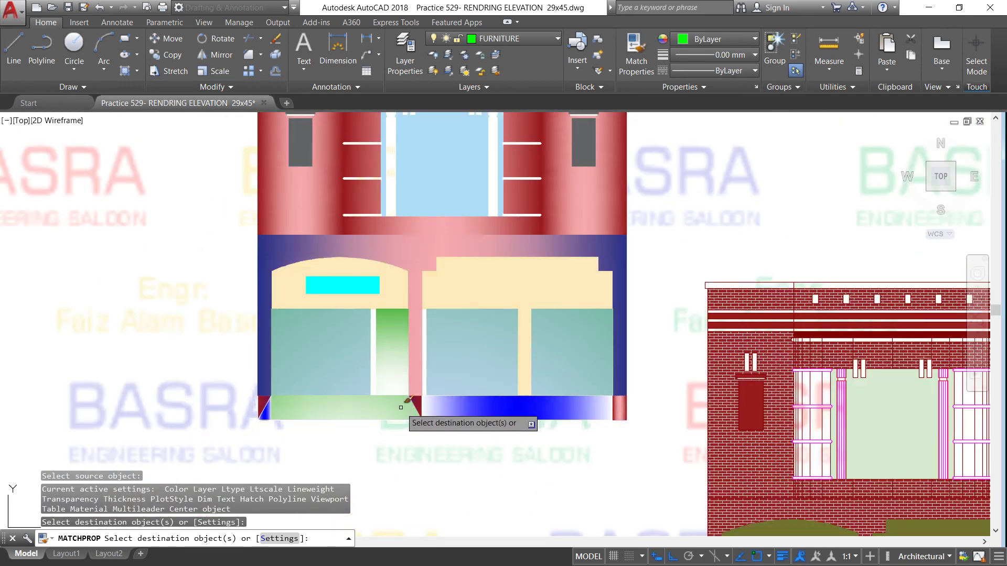
scroll(400, 407, up, 2)
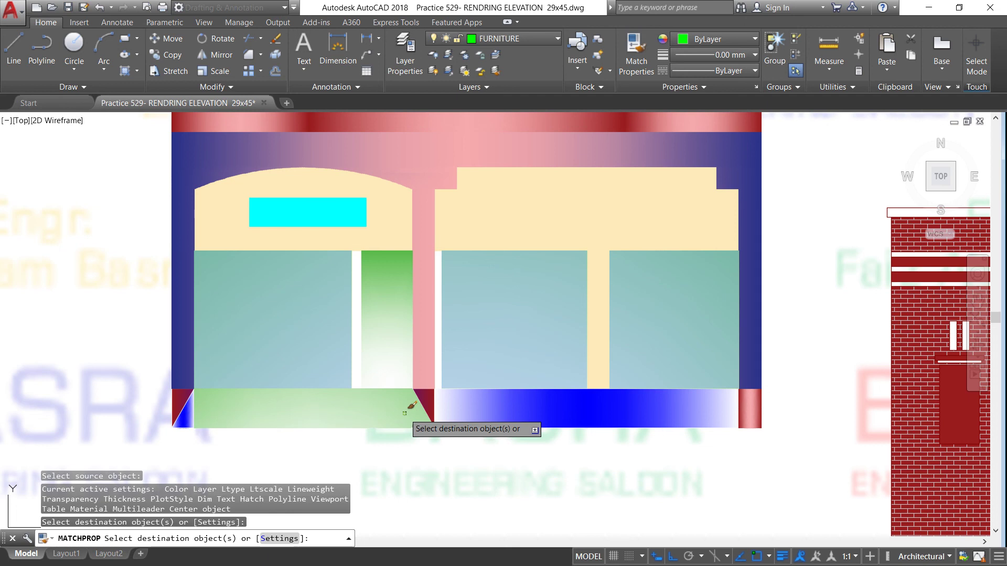
click(481, 415)
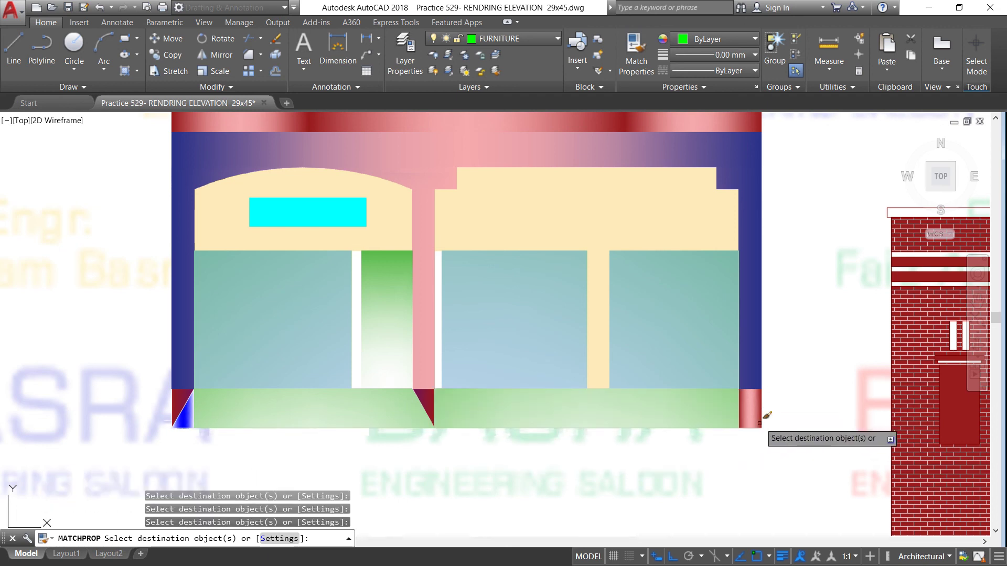
click(750, 408)
right_click(782, 404)
click(702, 297)
Give the corner triangles the blue-purple gradient of the band hatch
key(Return)
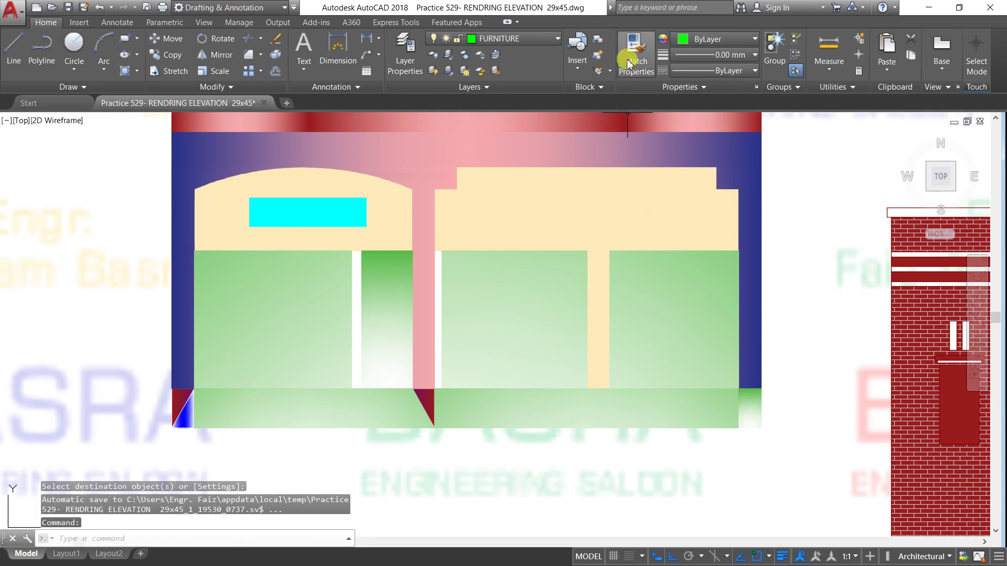
click(637, 58)
click(736, 279)
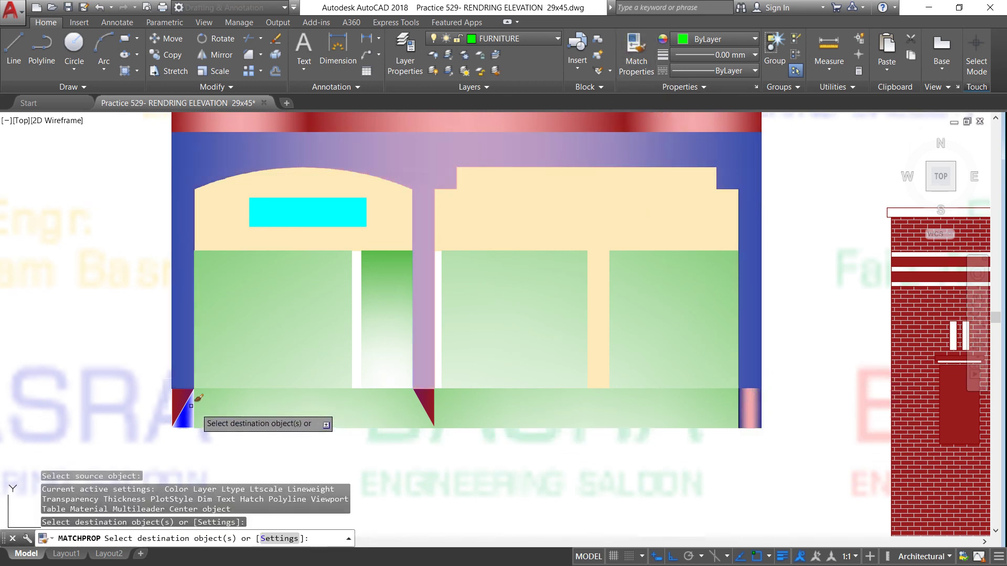
click(181, 410)
right_click(123, 353)
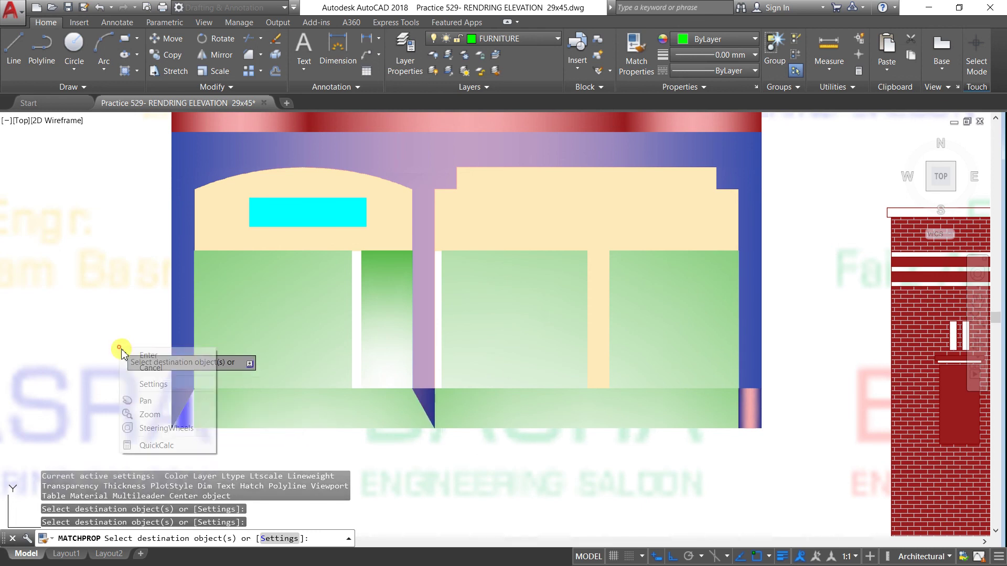
click(147, 358)
scroll(472, 348, down, 3)
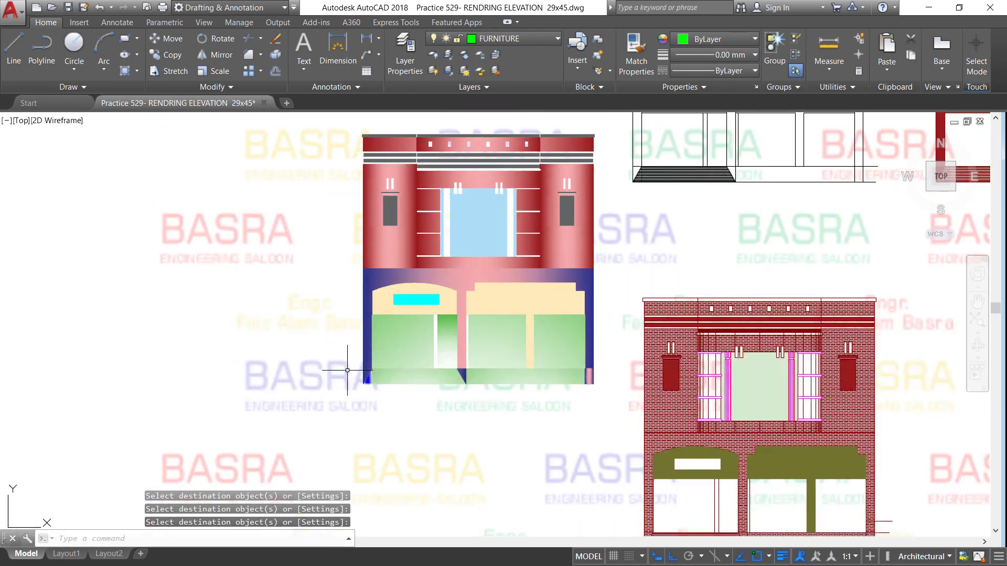
scroll(263, 330, down, 3)
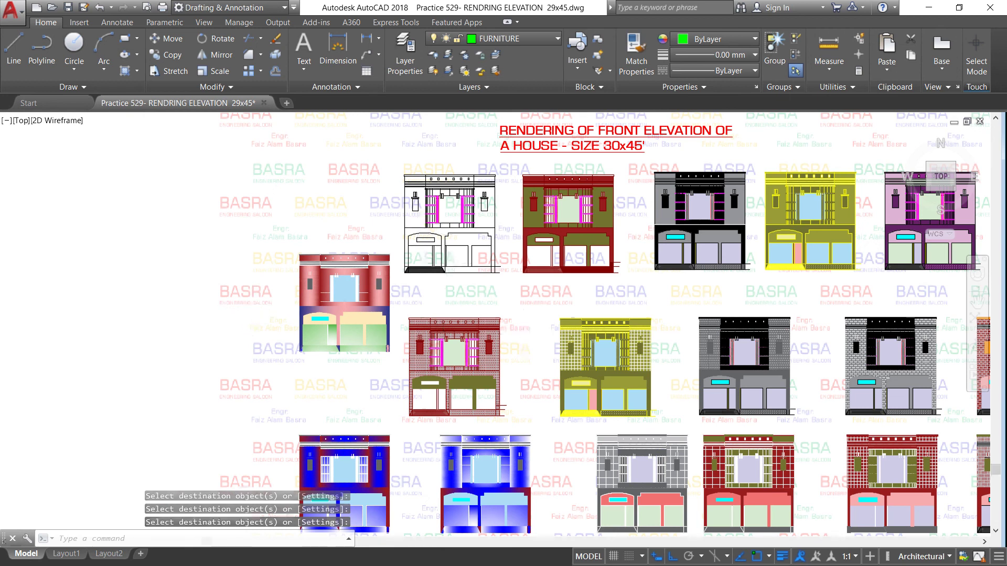
scroll(523, 334, down, 2)
scroll(521, 358, up, 2)
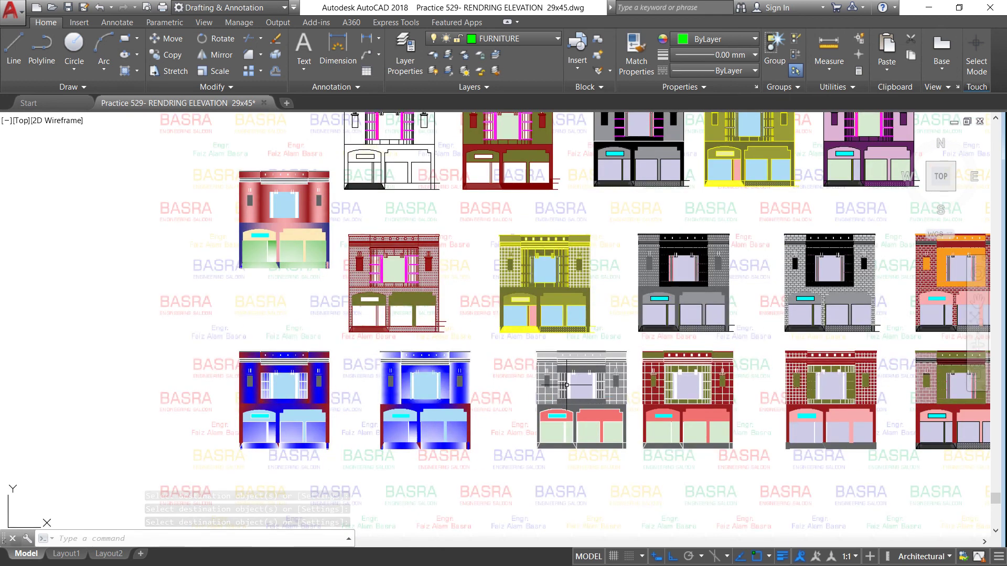
scroll(663, 394, up, 2)
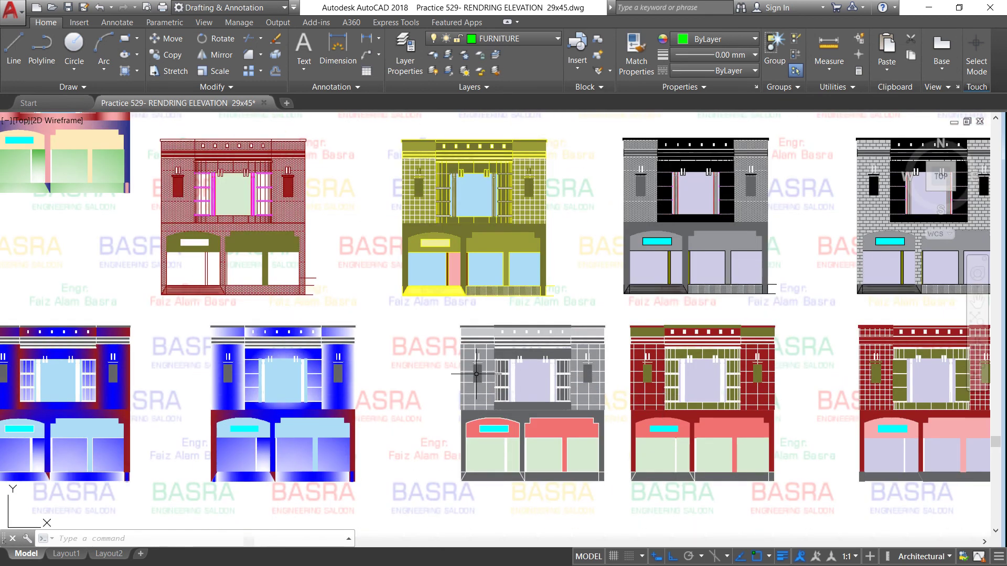
scroll(484, 376, down, 2)
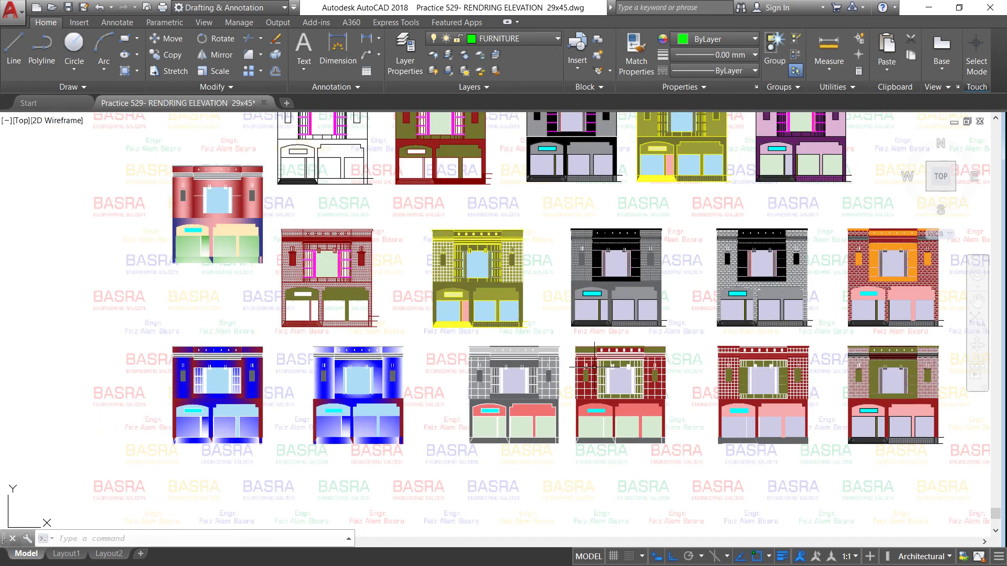
scroll(594, 366, up, 2)
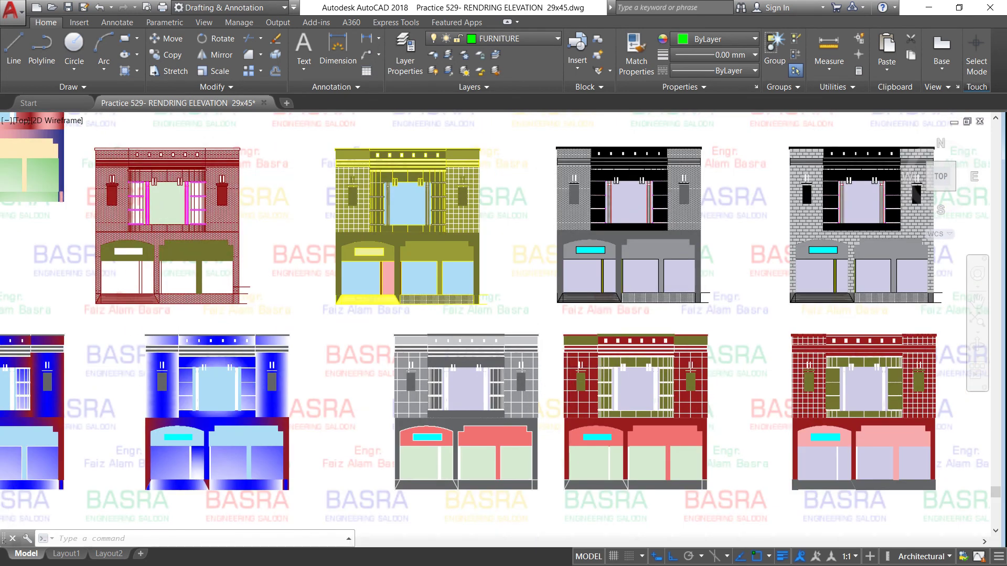
scroll(566, 387, down, 2)
scroll(545, 391, down, 2)
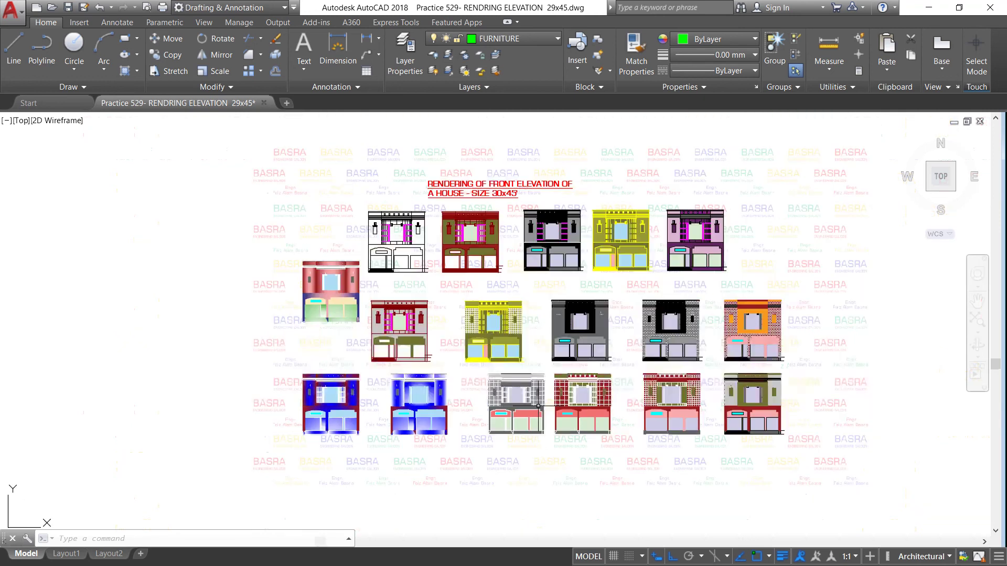
scroll(563, 201, up, 2)
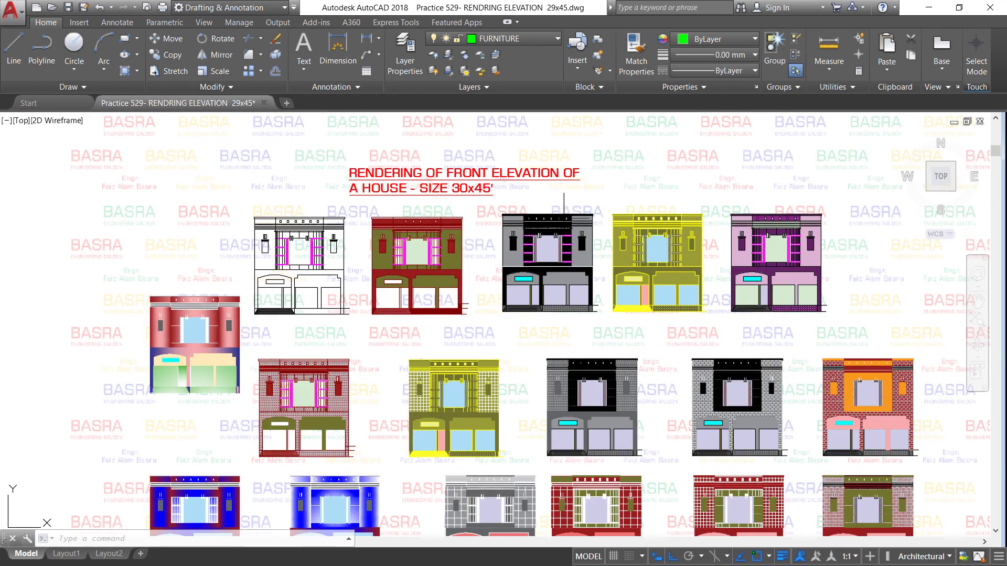